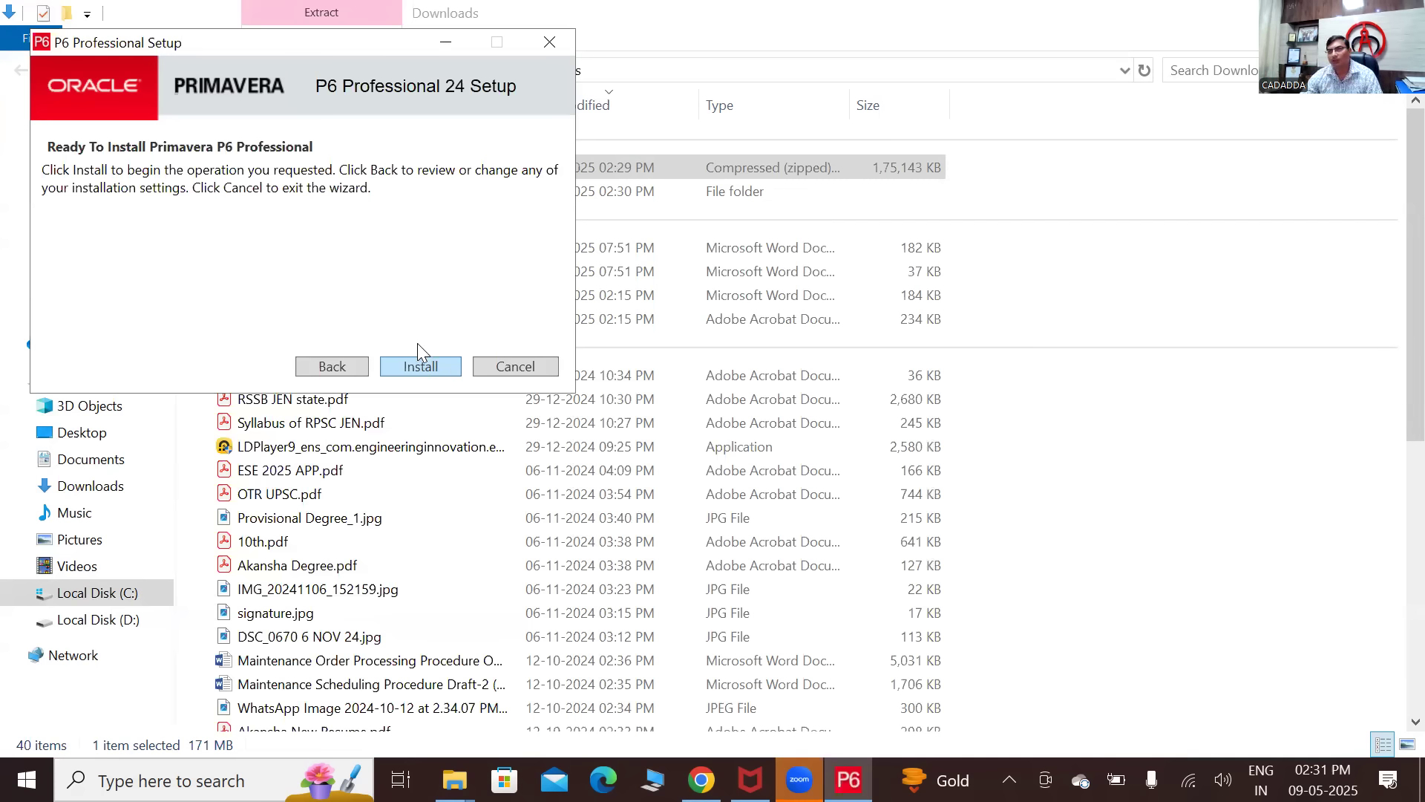
- Install P6 Professional 24, then finish setup with Run Database Configuration kept checked
{"action": "left_click", "coordinate": [419, 355]}
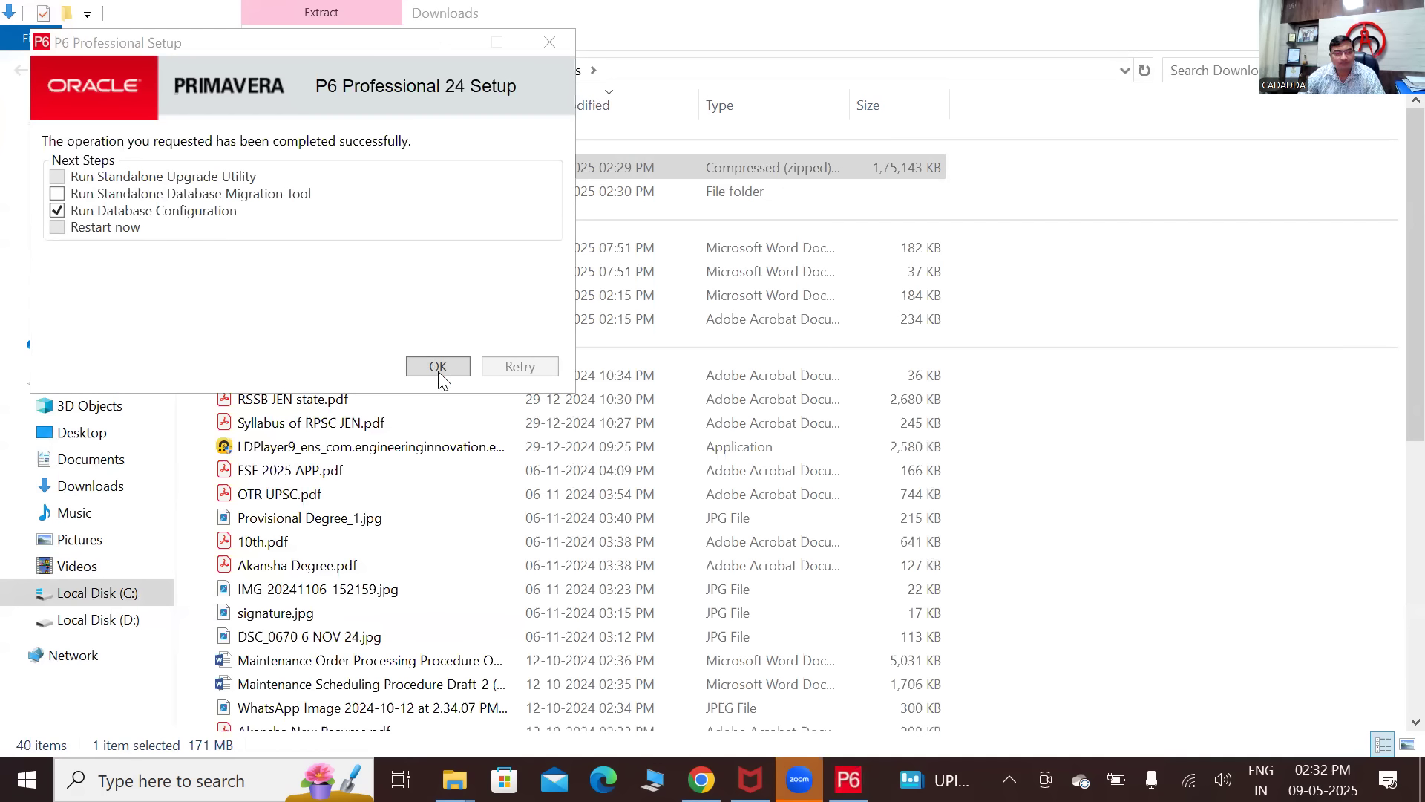
{"action": "left_click", "coordinate": [439, 373]}
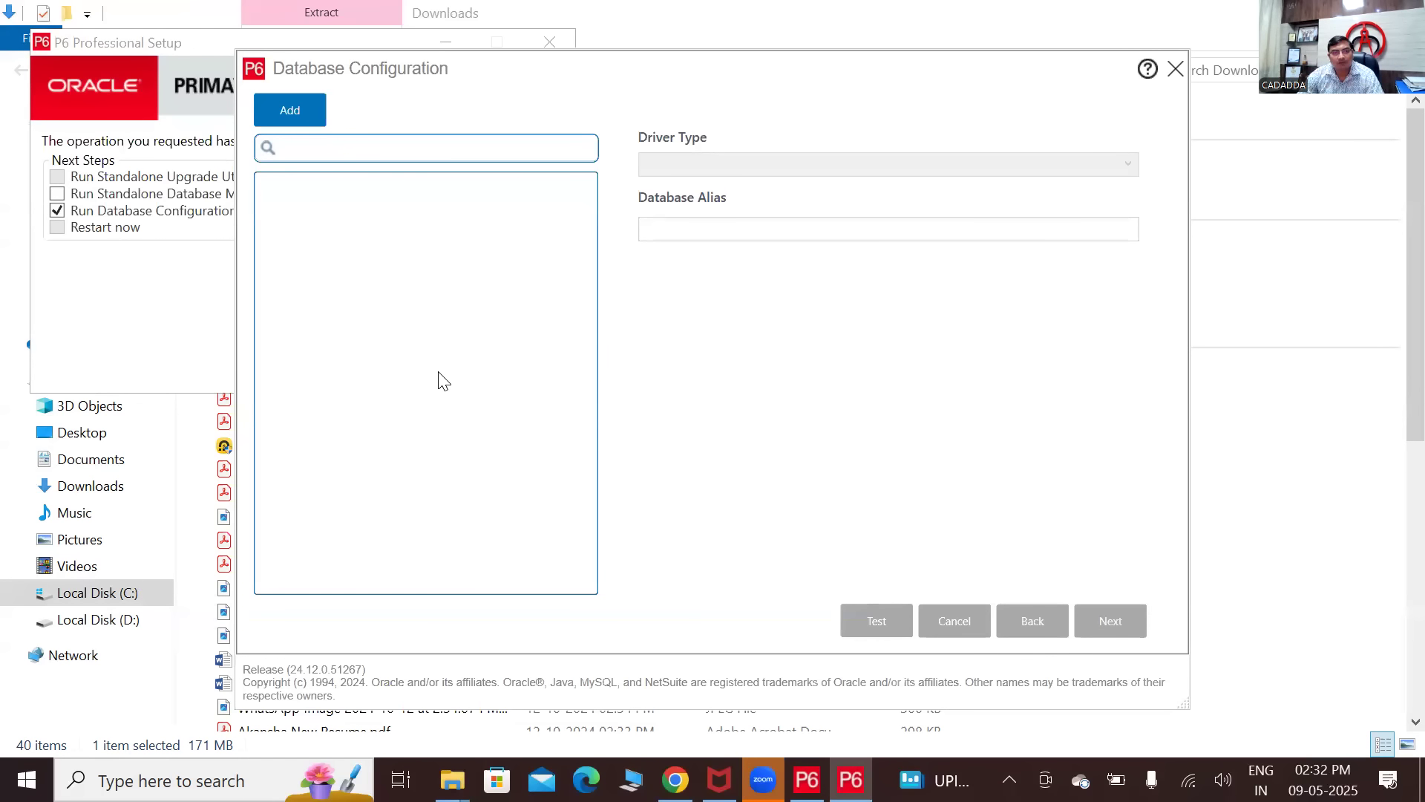
- Add the New_Connection database entry and show its Driver Type options
{"action": "left_click", "coordinate": [290, 113]}
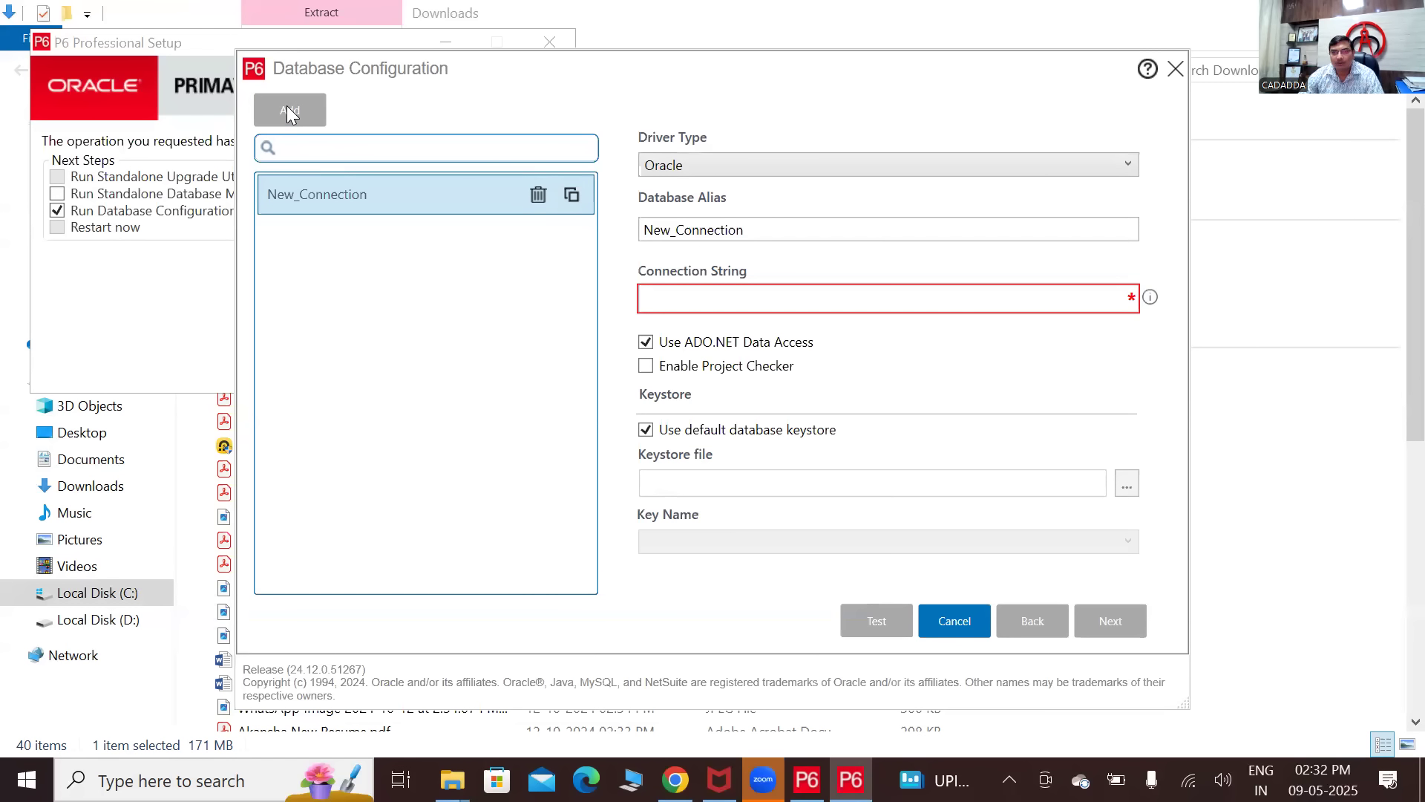
{"action": "left_click", "coordinate": [762, 166]}
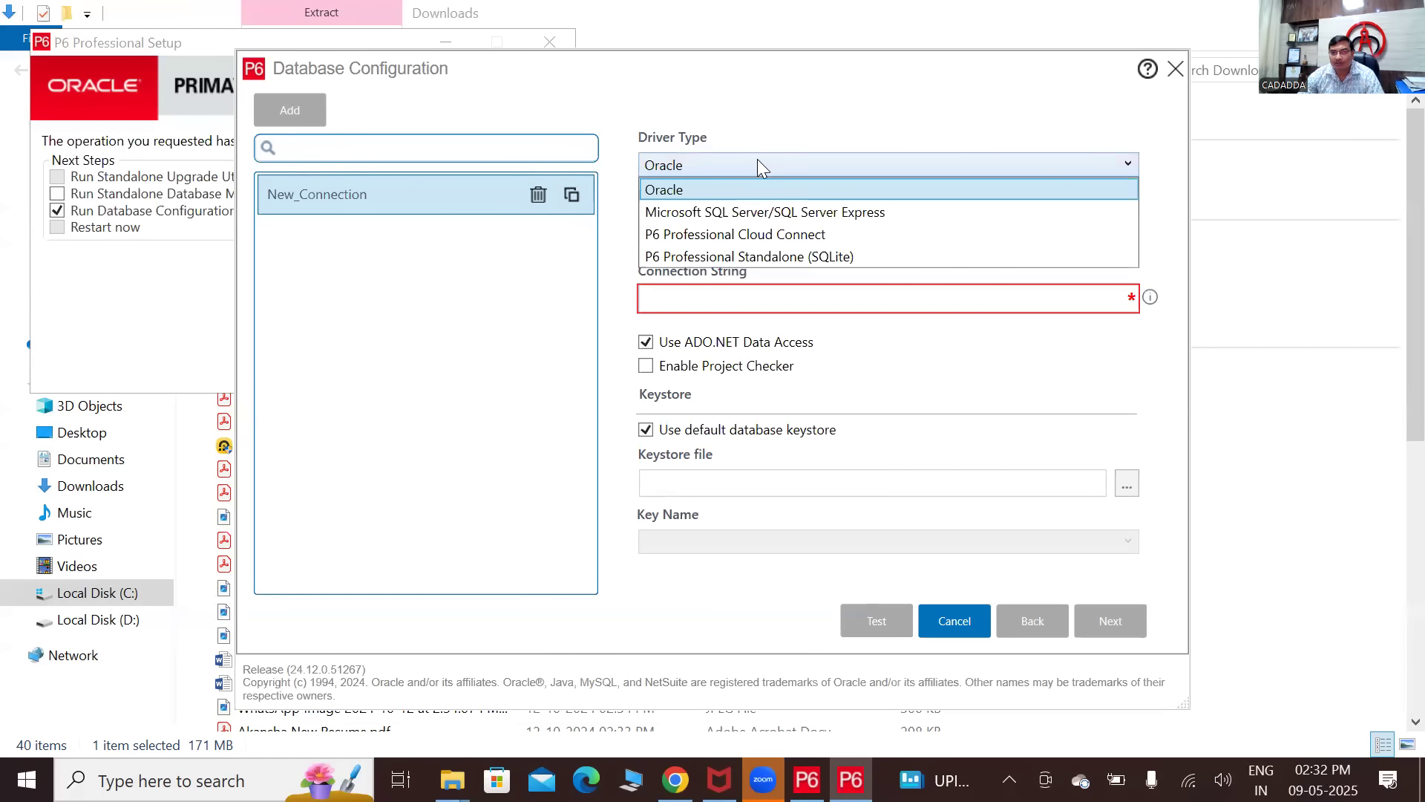
- Use P6 Professional Standalone (SQLite), alias PMDB, and add a new standalone database
{"action": "left_click", "coordinate": [748, 256]}
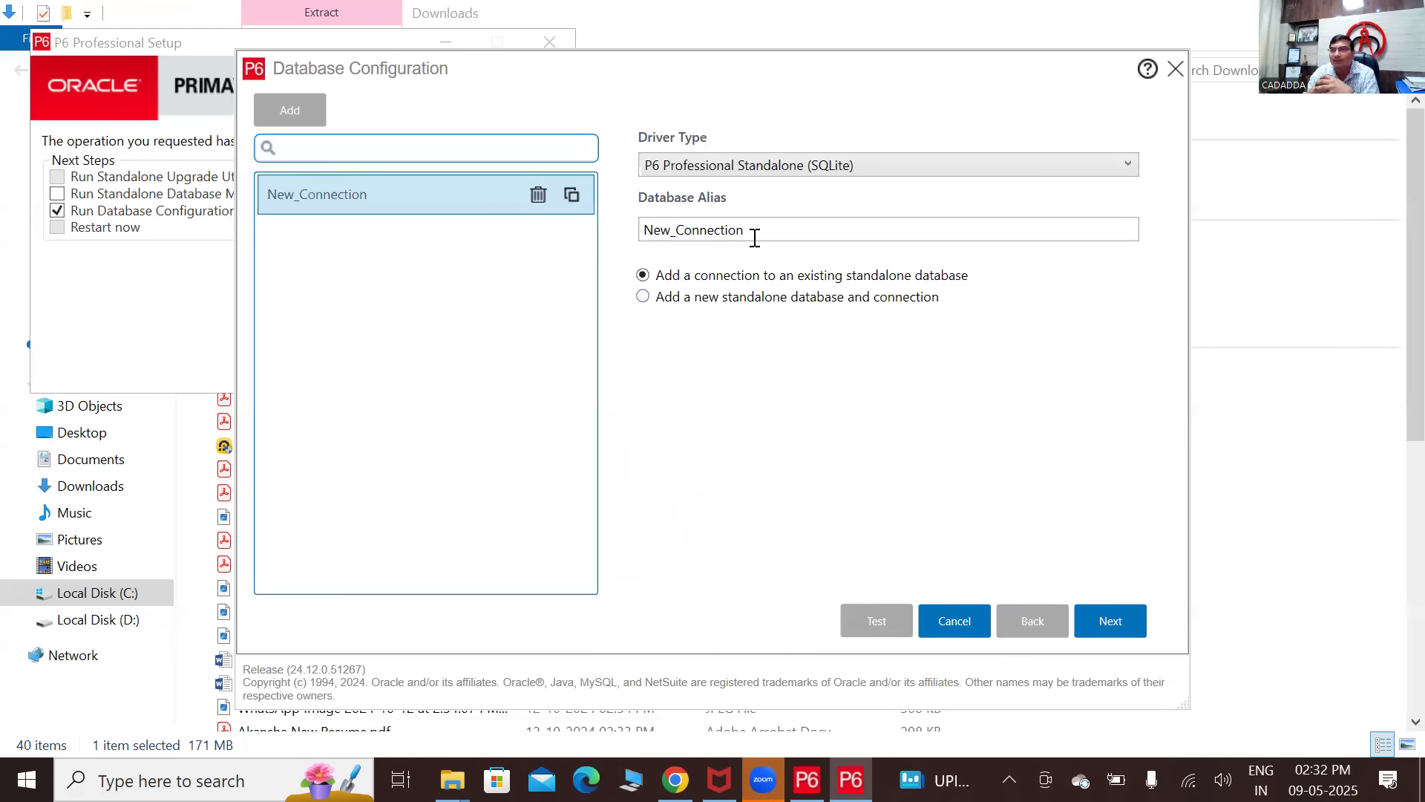
{"action": "key", "text": "ctrl+a"}
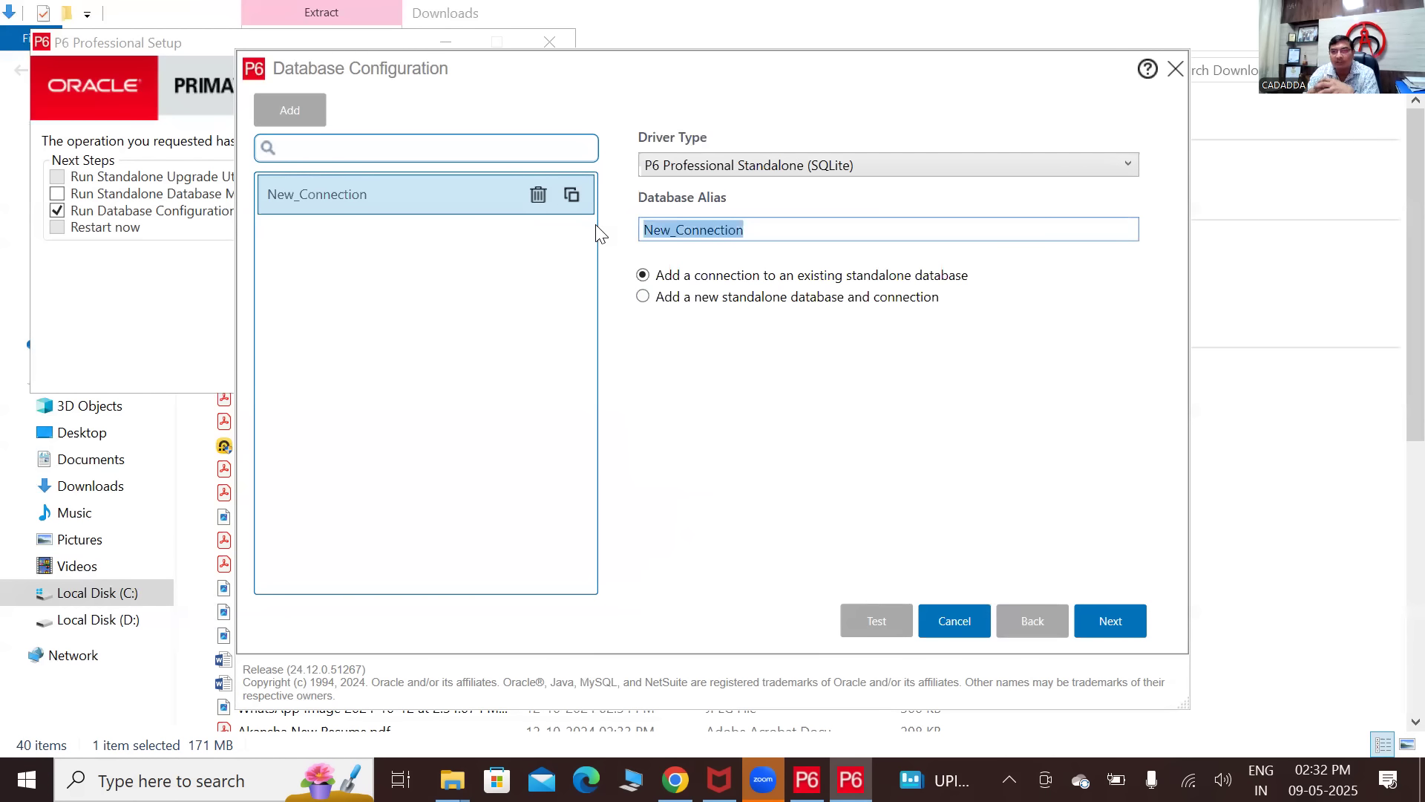
{"action": "key", "text": "BackSpace"}
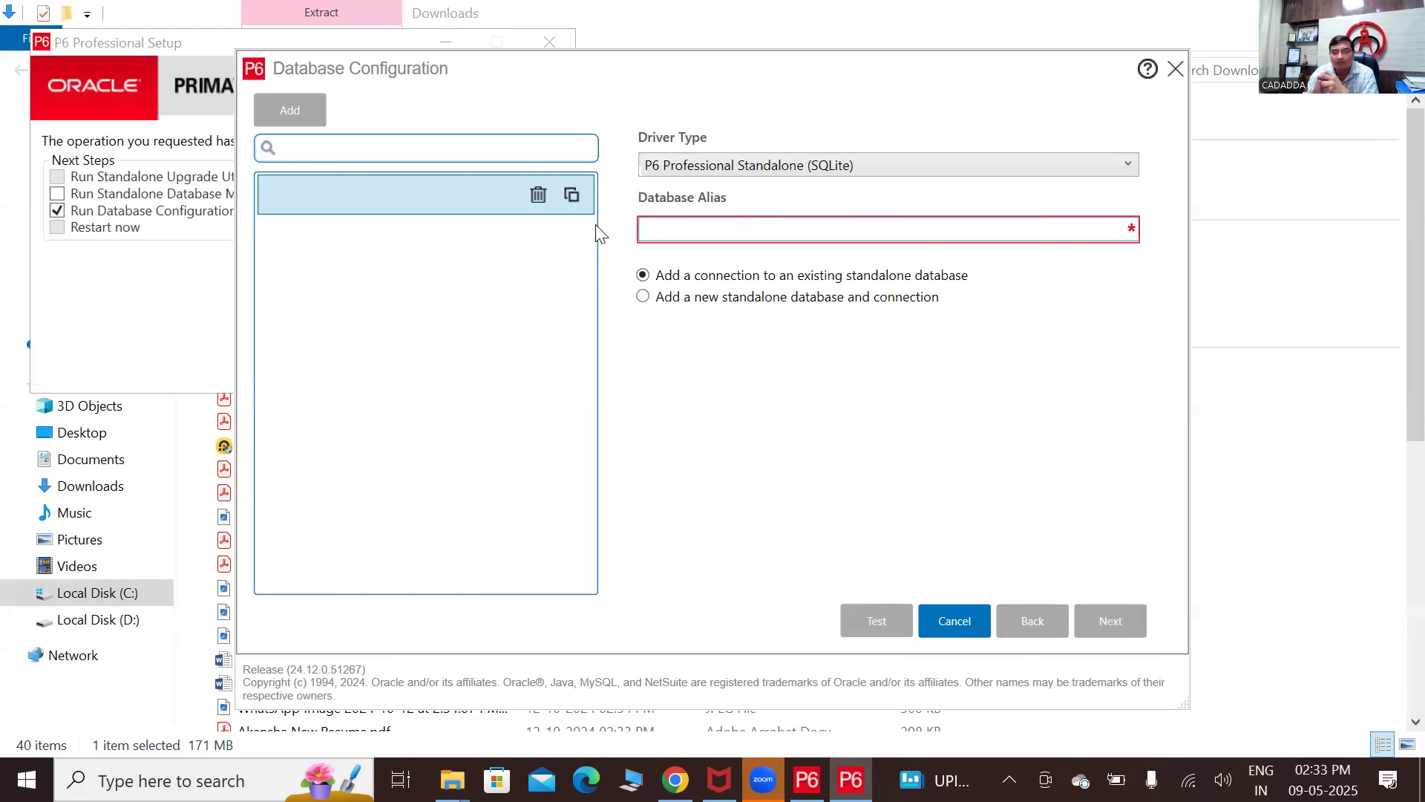
{"action": "type", "text": "pmdb"}
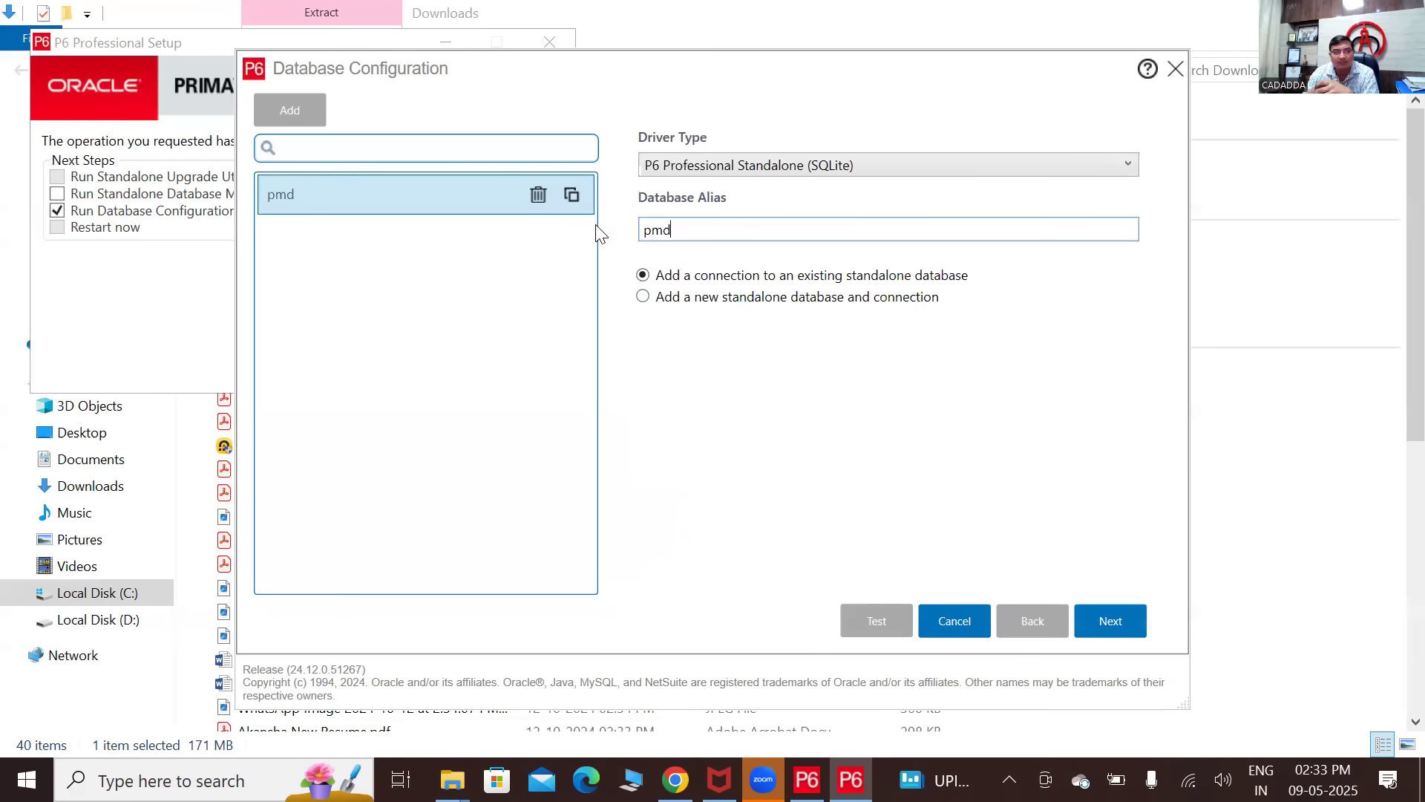
{"action": "key", "text": "BackSpace"}
{"action": "key", "text": "BackSpace"}
{"action": "key", "text": "BackSpace"}
{"action": "key", "text": "BackSpace"}
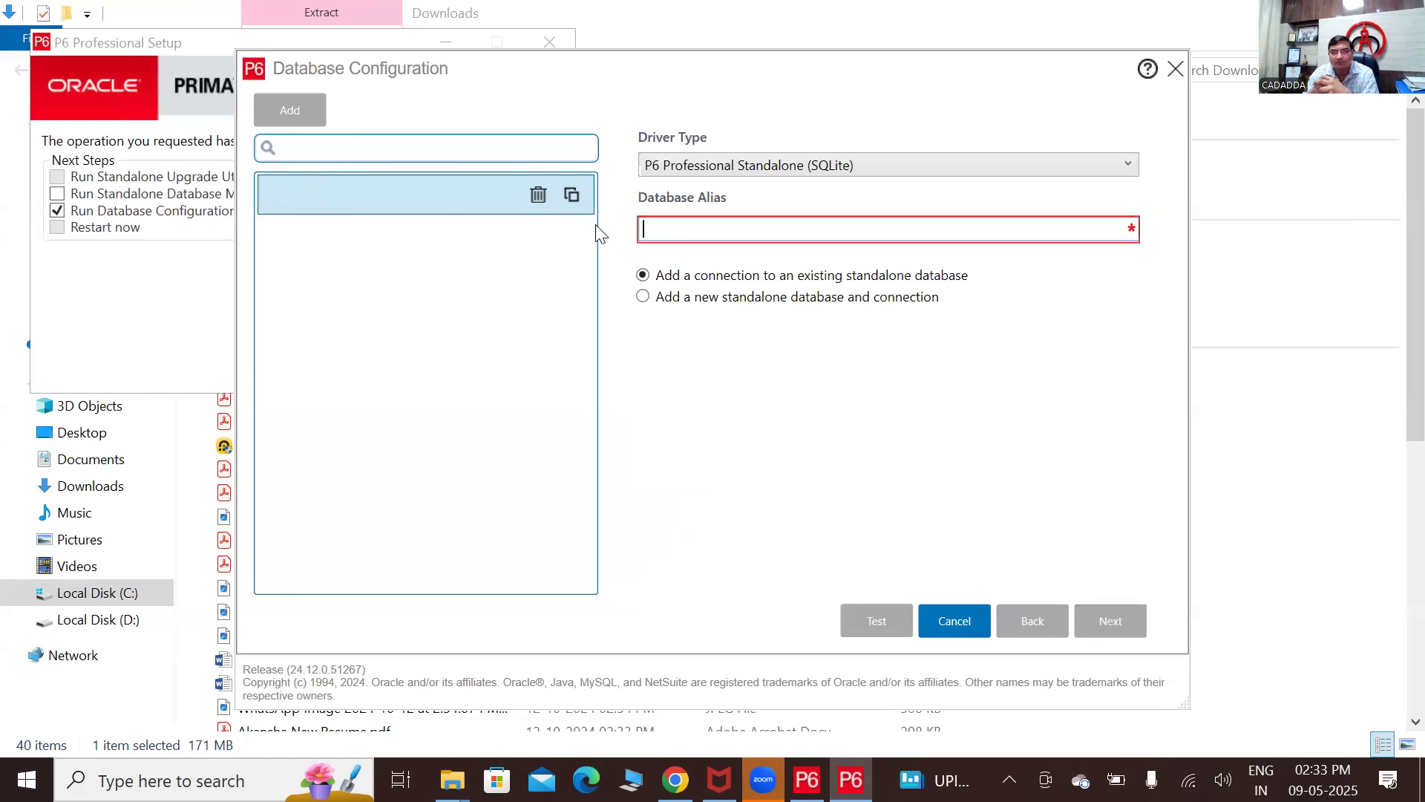
{"action": "type", "text": "PMDB"}
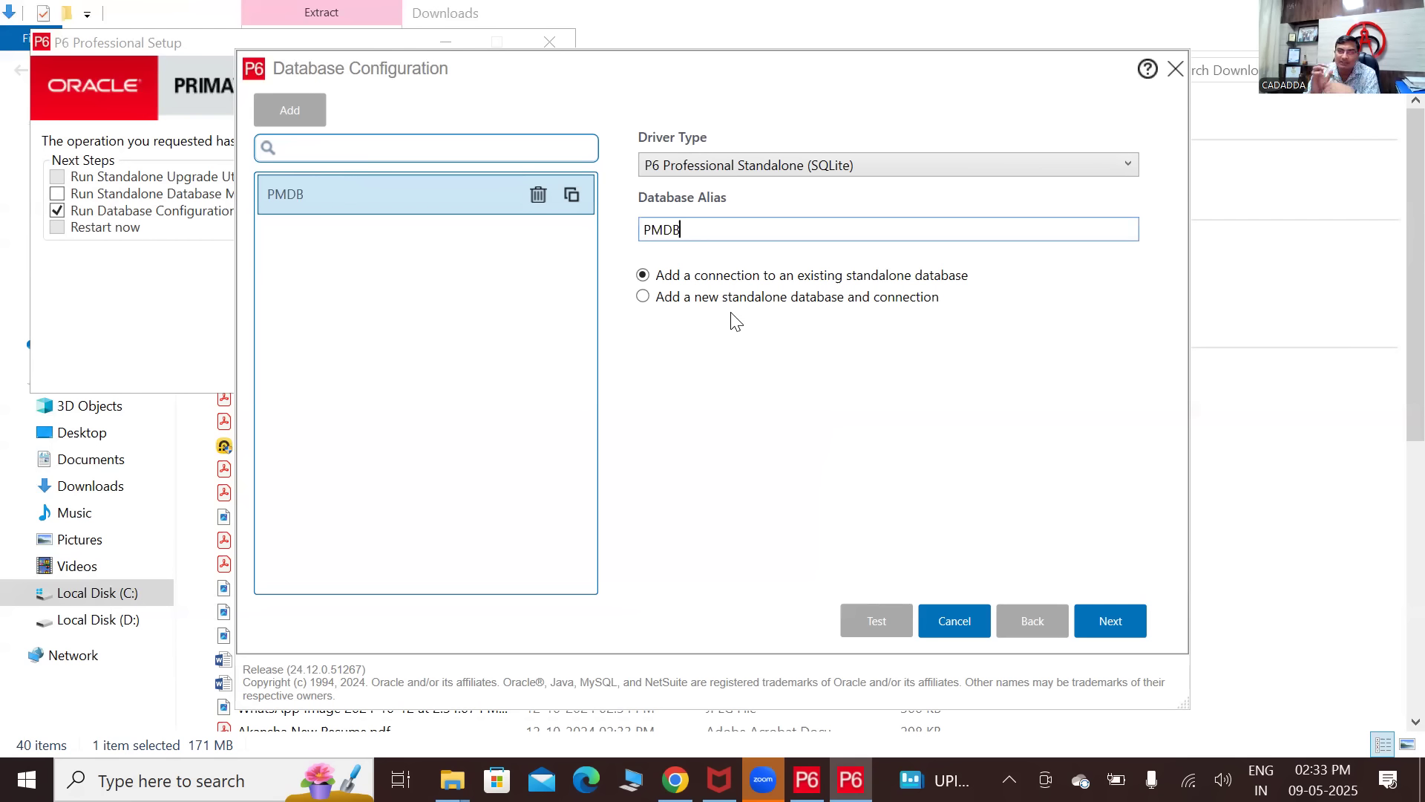
{"action": "left_click", "coordinate": [644, 300]}
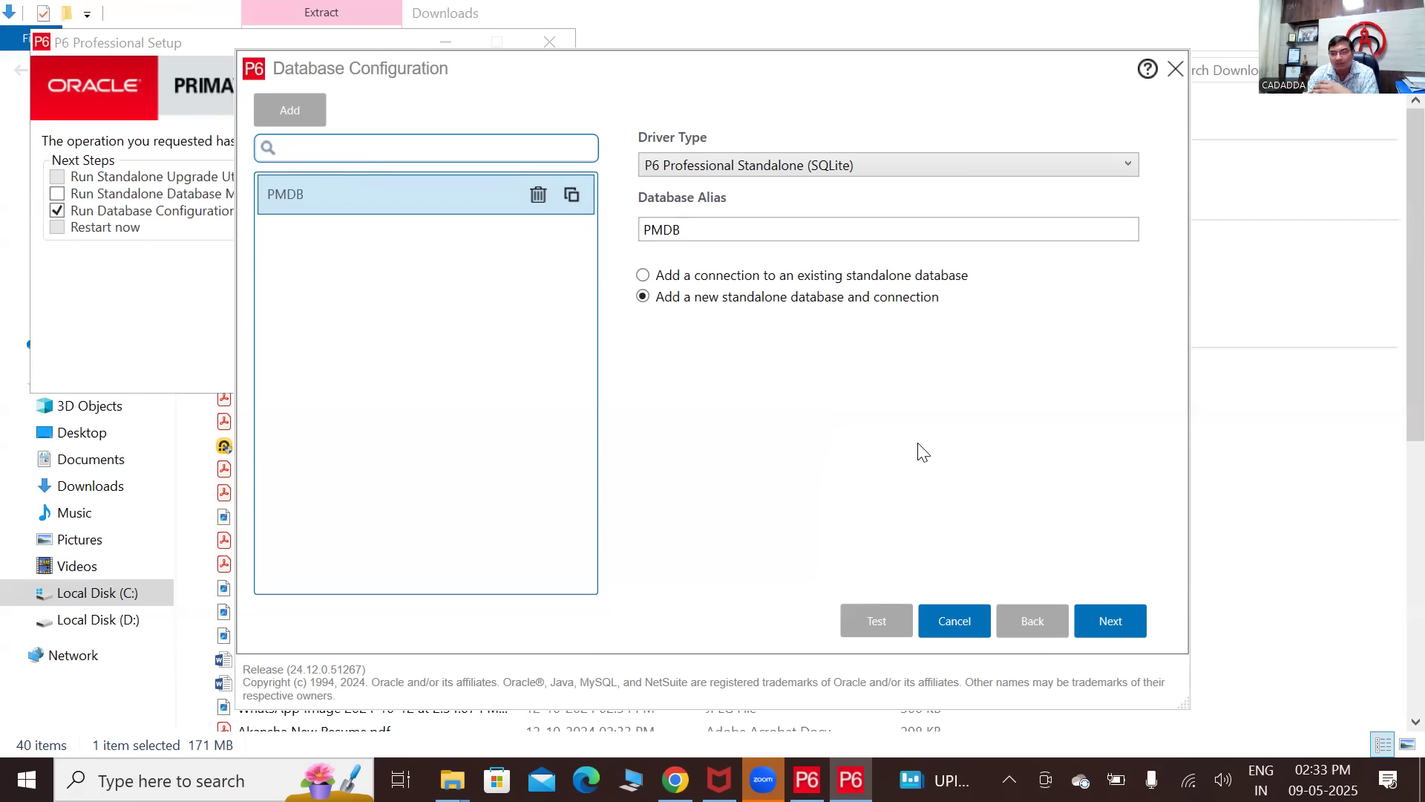
- On the admin account page, enter the admin password and confirm it
{"action": "left_click", "coordinate": [1122, 623]}
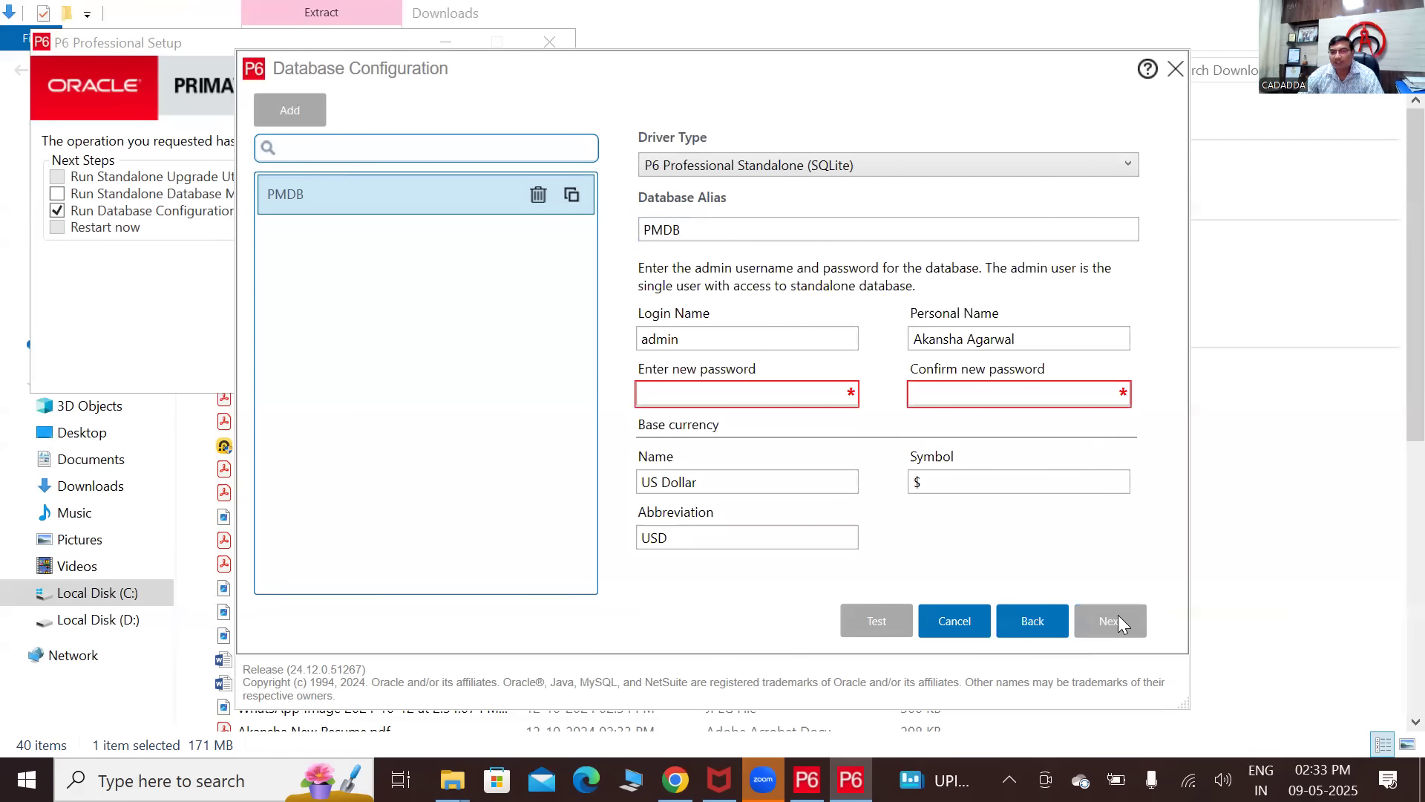
{"action": "left_click", "coordinate": [801, 396]}
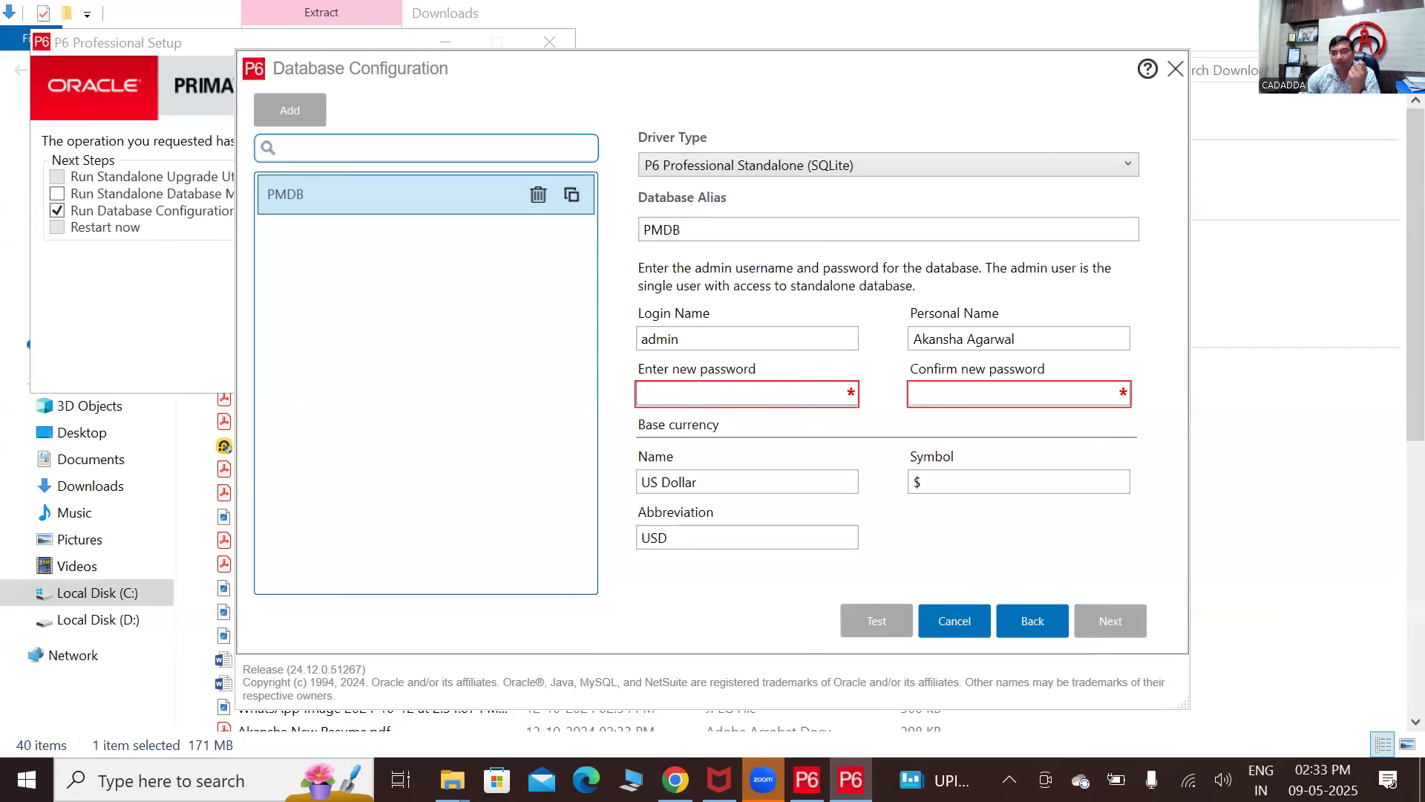
{"action": "type", "text": "•••••"}
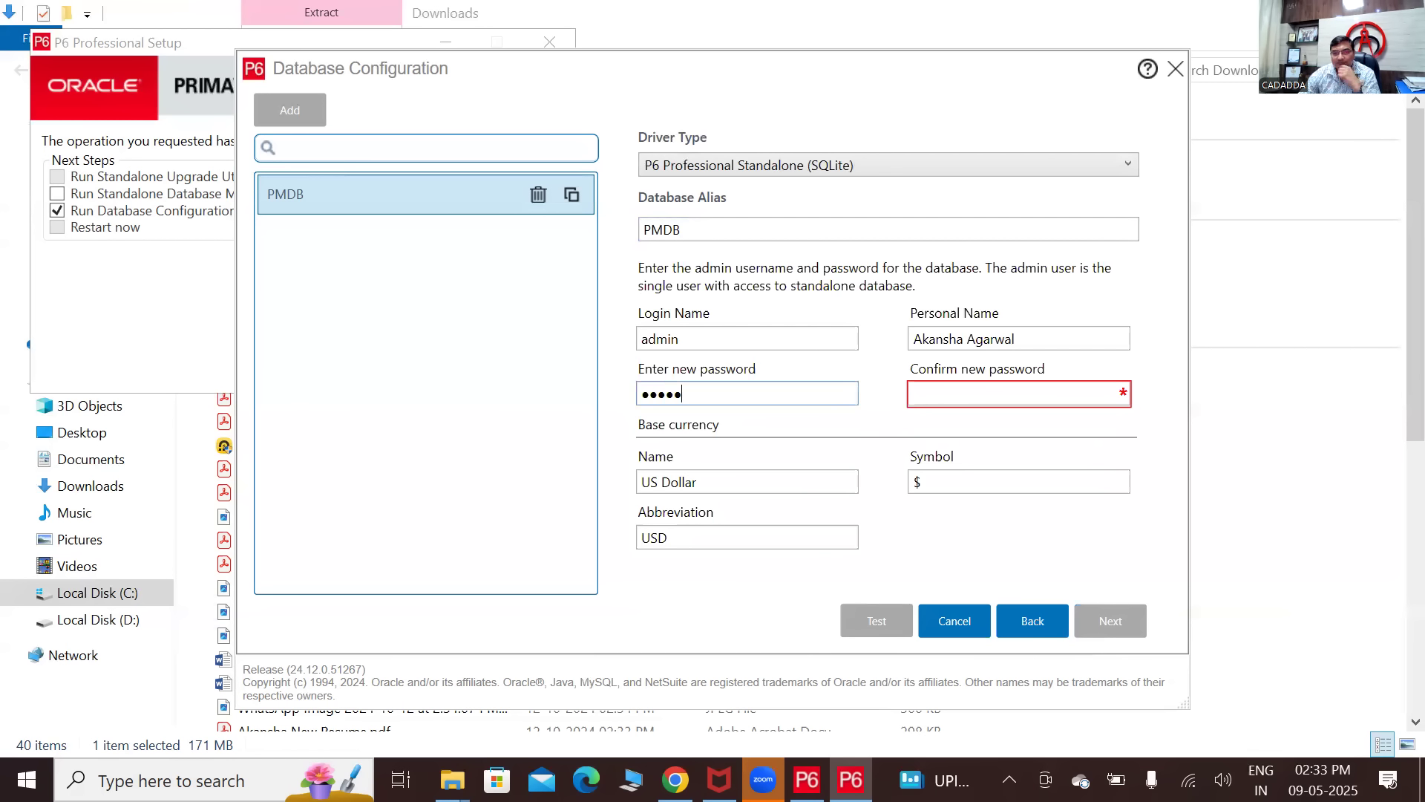
{"action": "left_click", "coordinate": [945, 394]}
{"action": "type", "text": "•••••"}
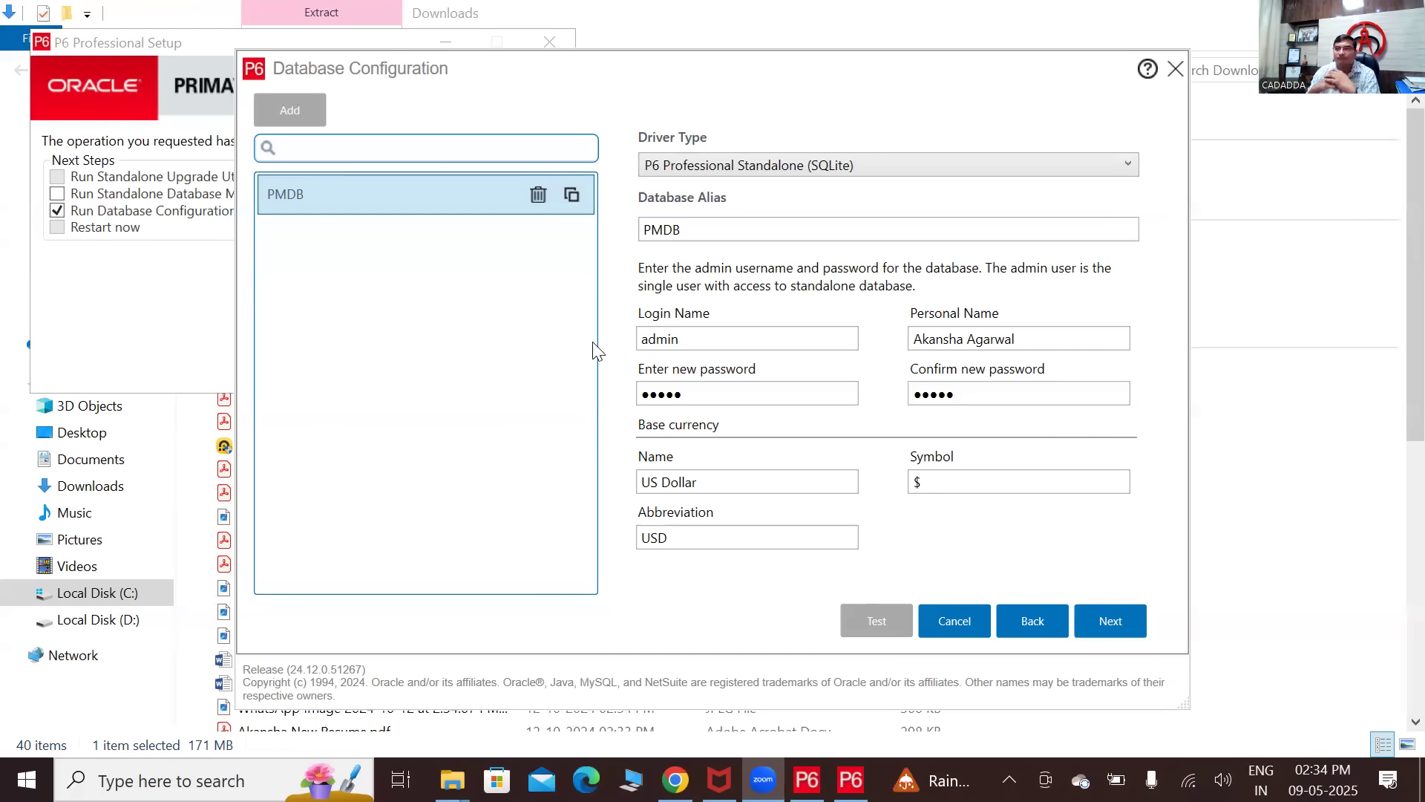
- Rename the base currency from US Dollar to Indian Rupees and change its symbol from $ to RS
{"action": "left_click", "coordinate": [994, 490]}
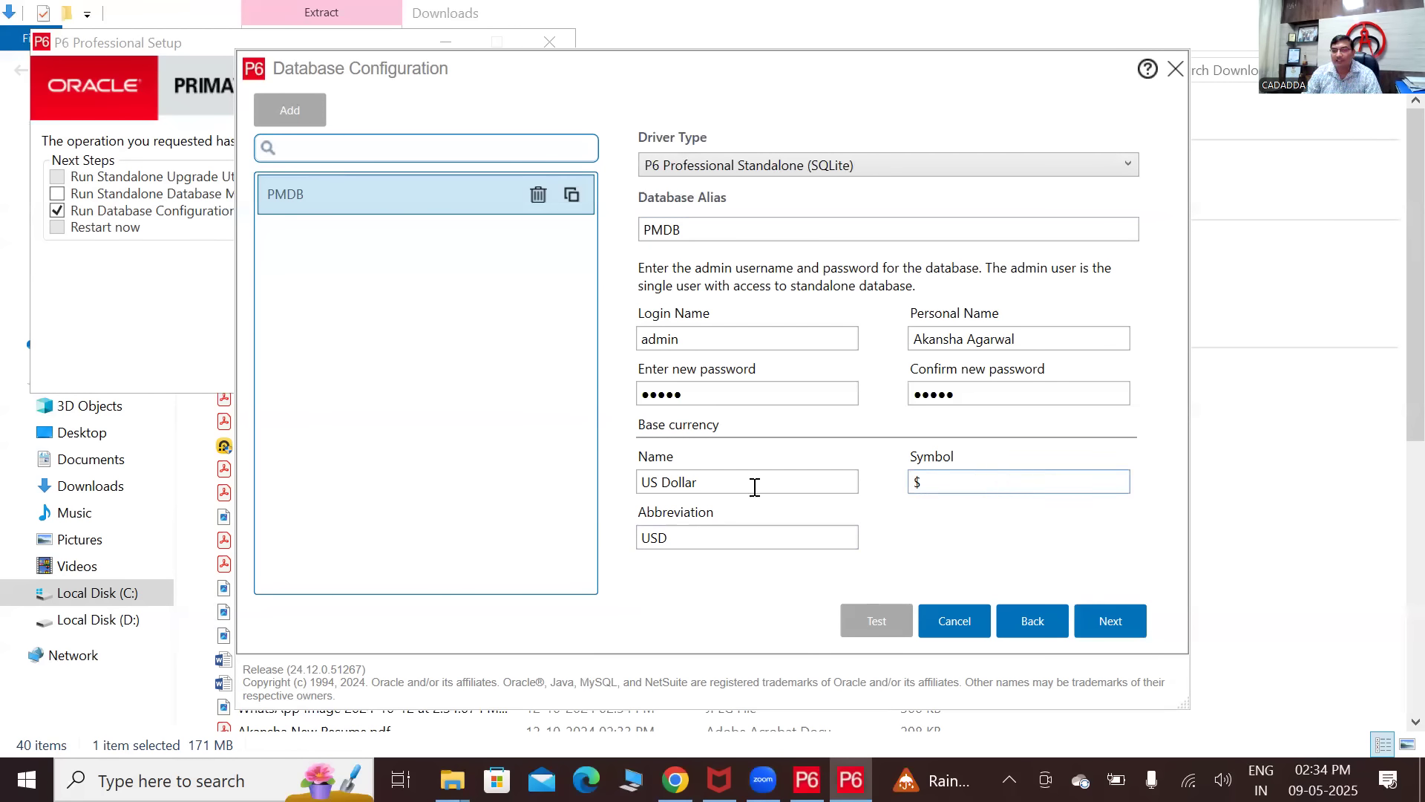
{"action": "left_click", "coordinate": [630, 481]}
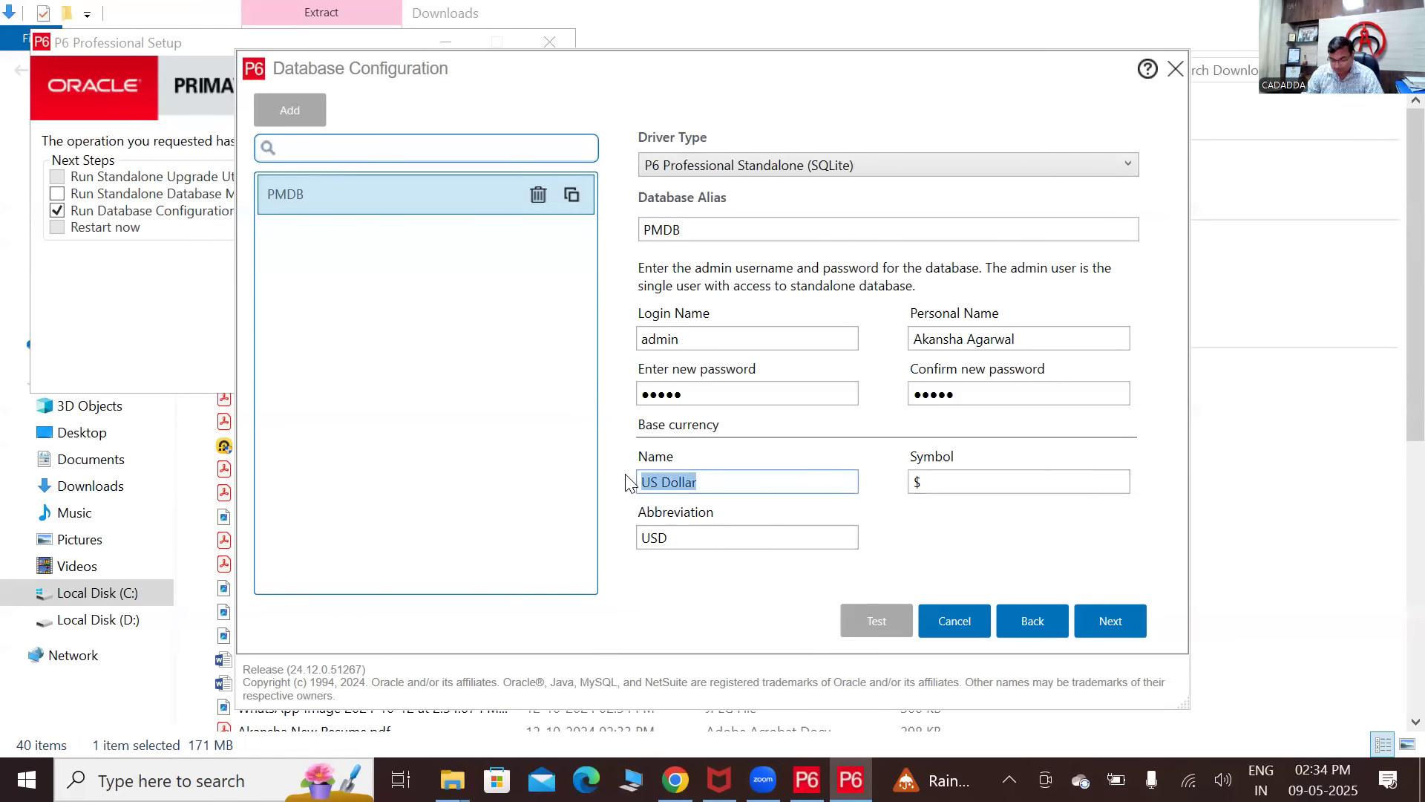
{"action": "key", "text": "BackSpace"}
{"action": "type", "text": "Indian Rupees"}
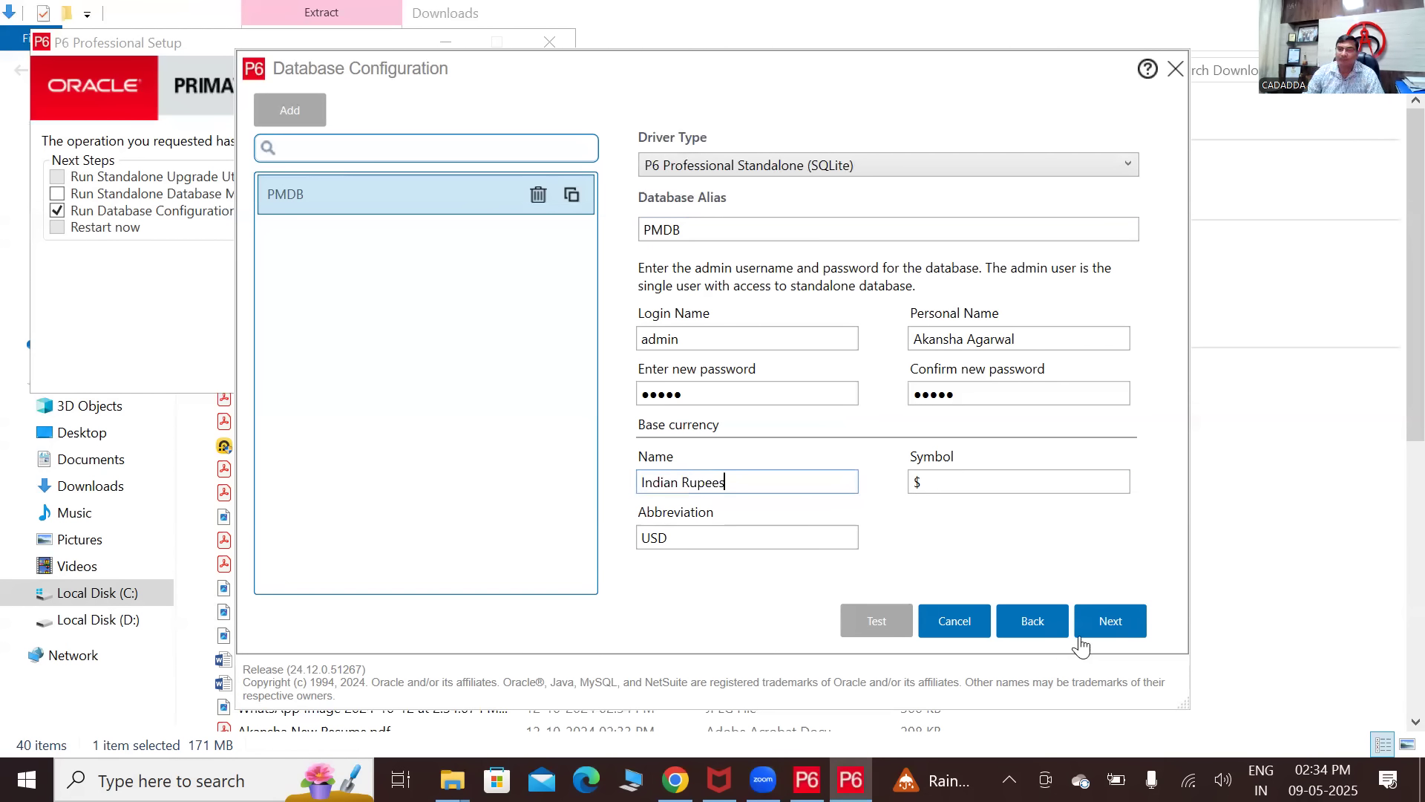
{"action": "left_click", "coordinate": [969, 492]}
{"action": "key", "text": "BackSpace"}
{"action": "type", "text": "Rs"}
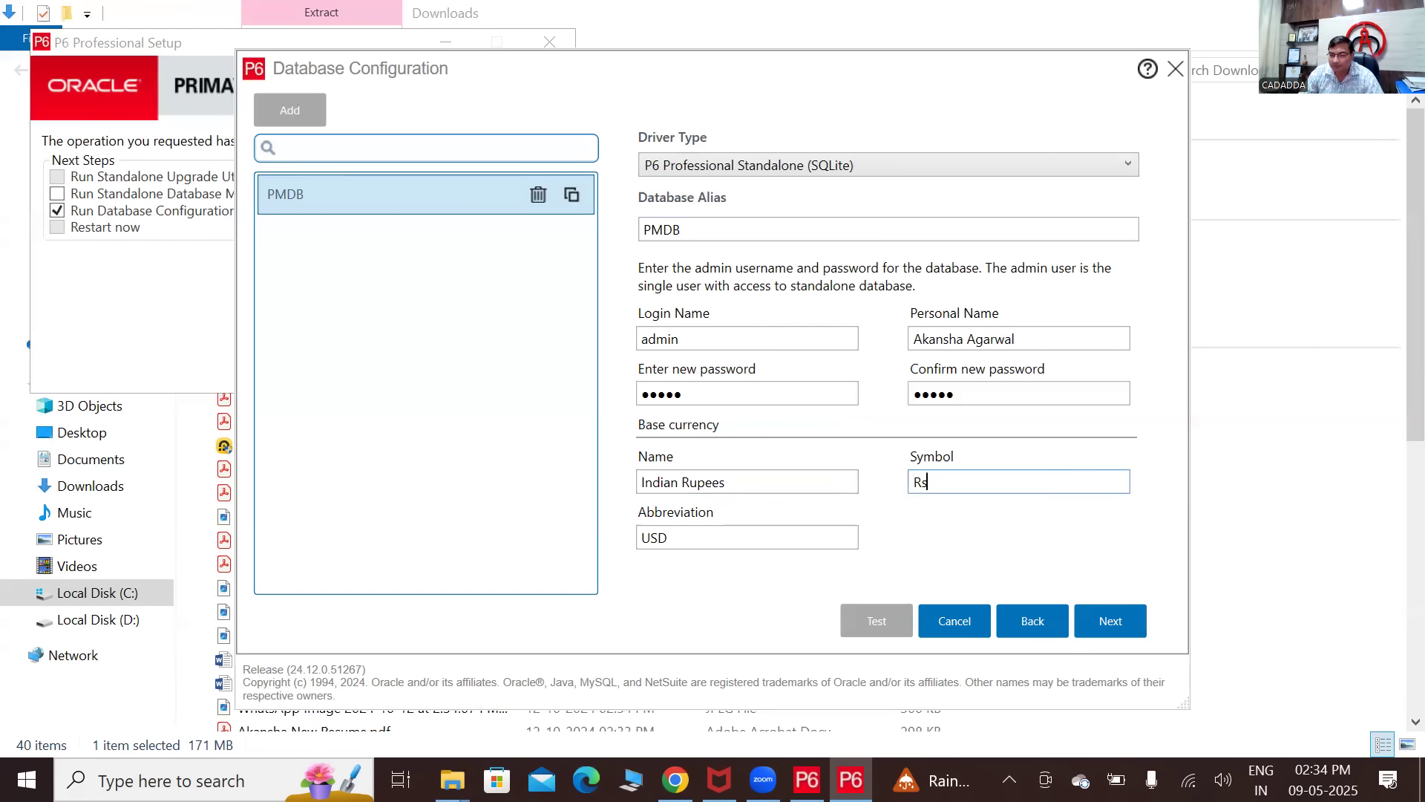
{"action": "key", "text": "BackSpace"}
{"action": "type", "text": "S"}
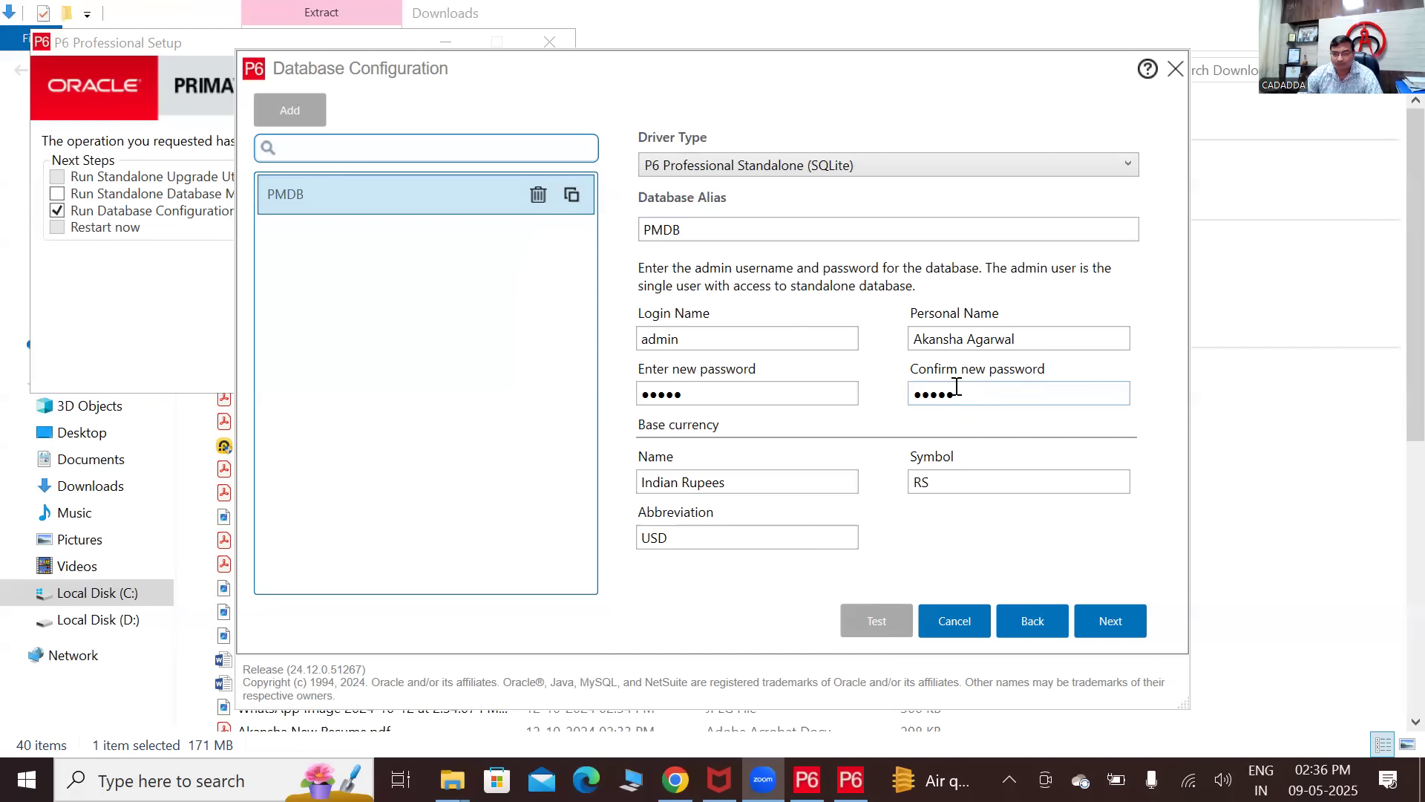
- Replace the USD currency abbreviation with INR and go on to Database Location
{"action": "left_click", "coordinate": [767, 531]}
{"action": "key", "text": "BackSpace"}
{"action": "key", "text": "BackSpace"}
{"action": "key", "text": "BackSpace"}
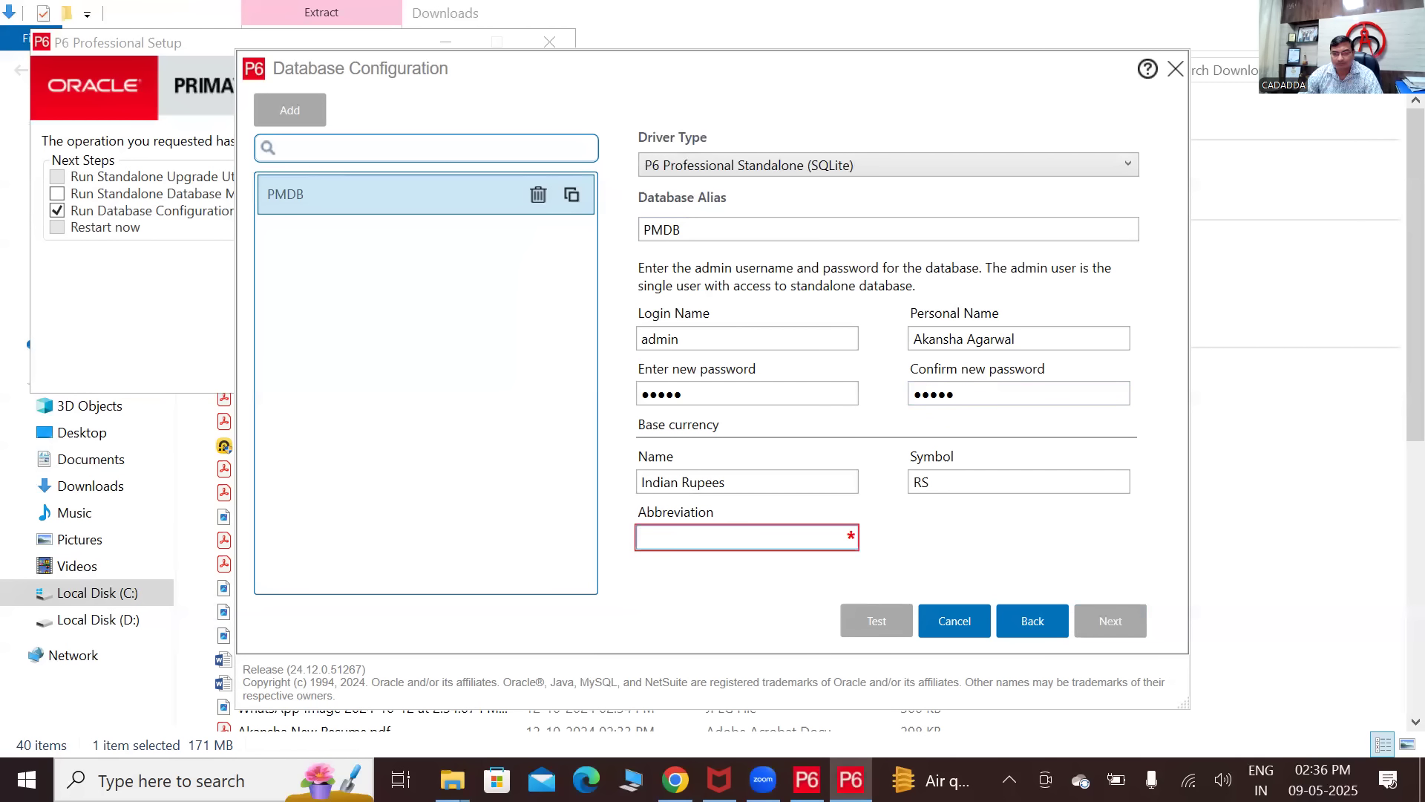
{"action": "type", "text": "INR"}
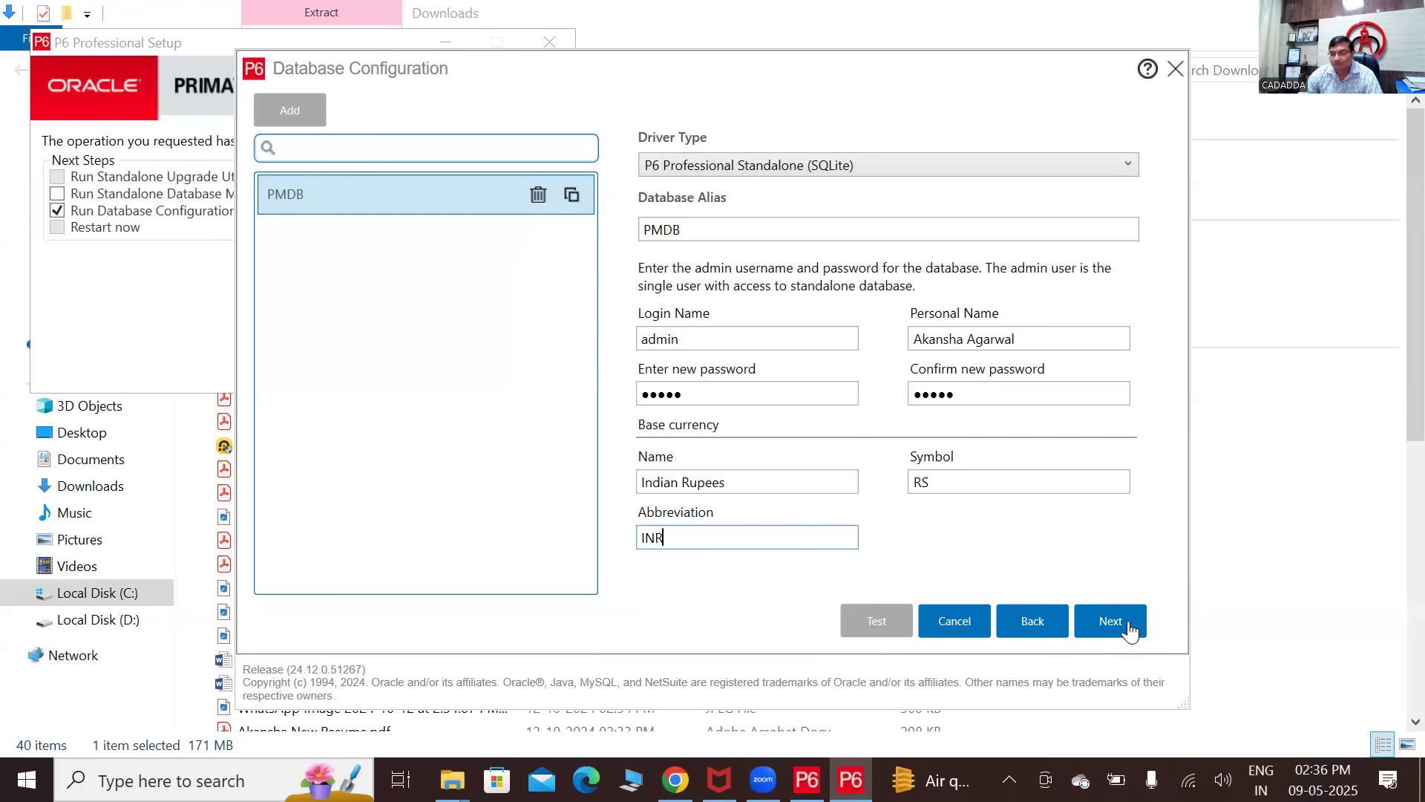
{"action": "left_click", "coordinate": [1130, 632]}
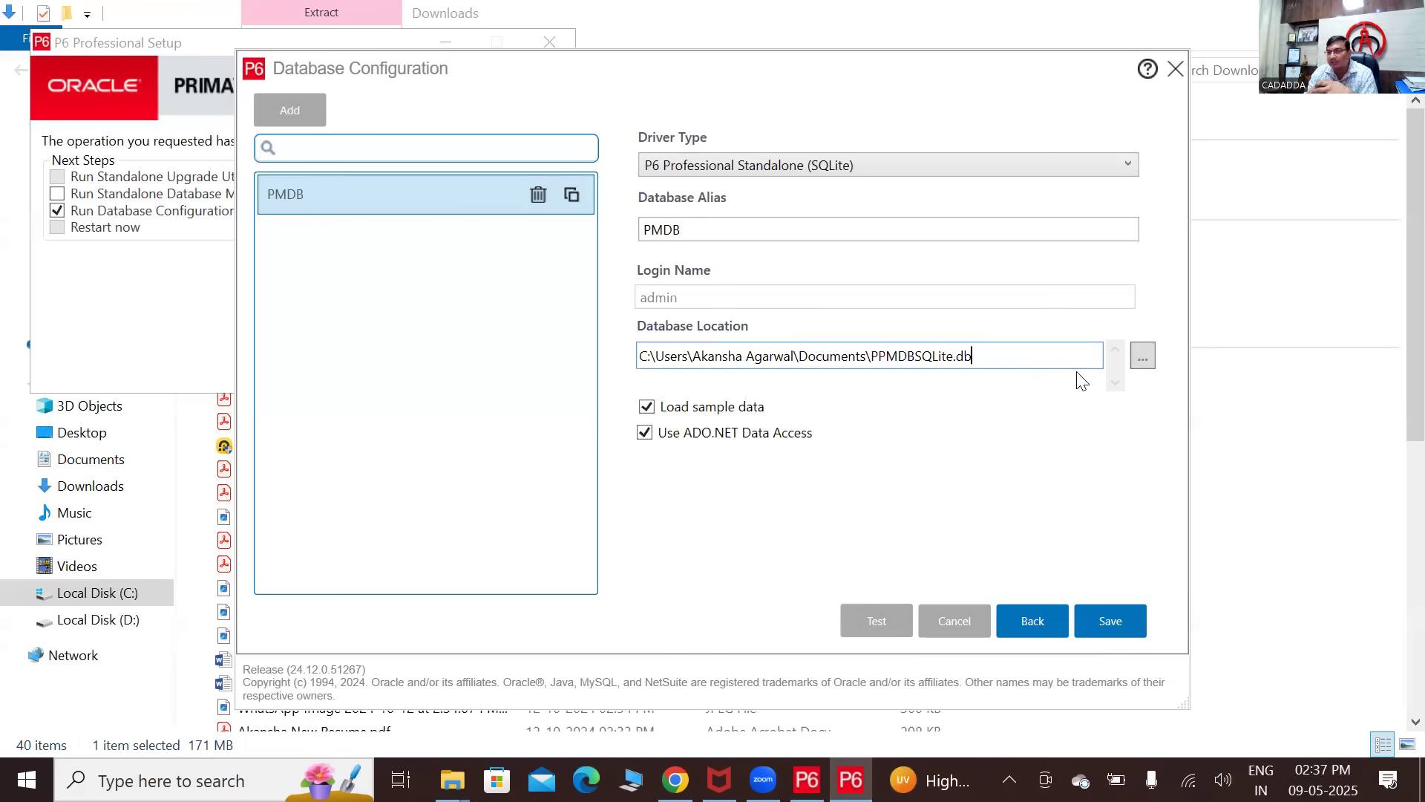
- Save the database file as PMDB on Local Disk (D:), giving D:\PMDB.db
{"action": "left_click", "coordinate": [1143, 357]}
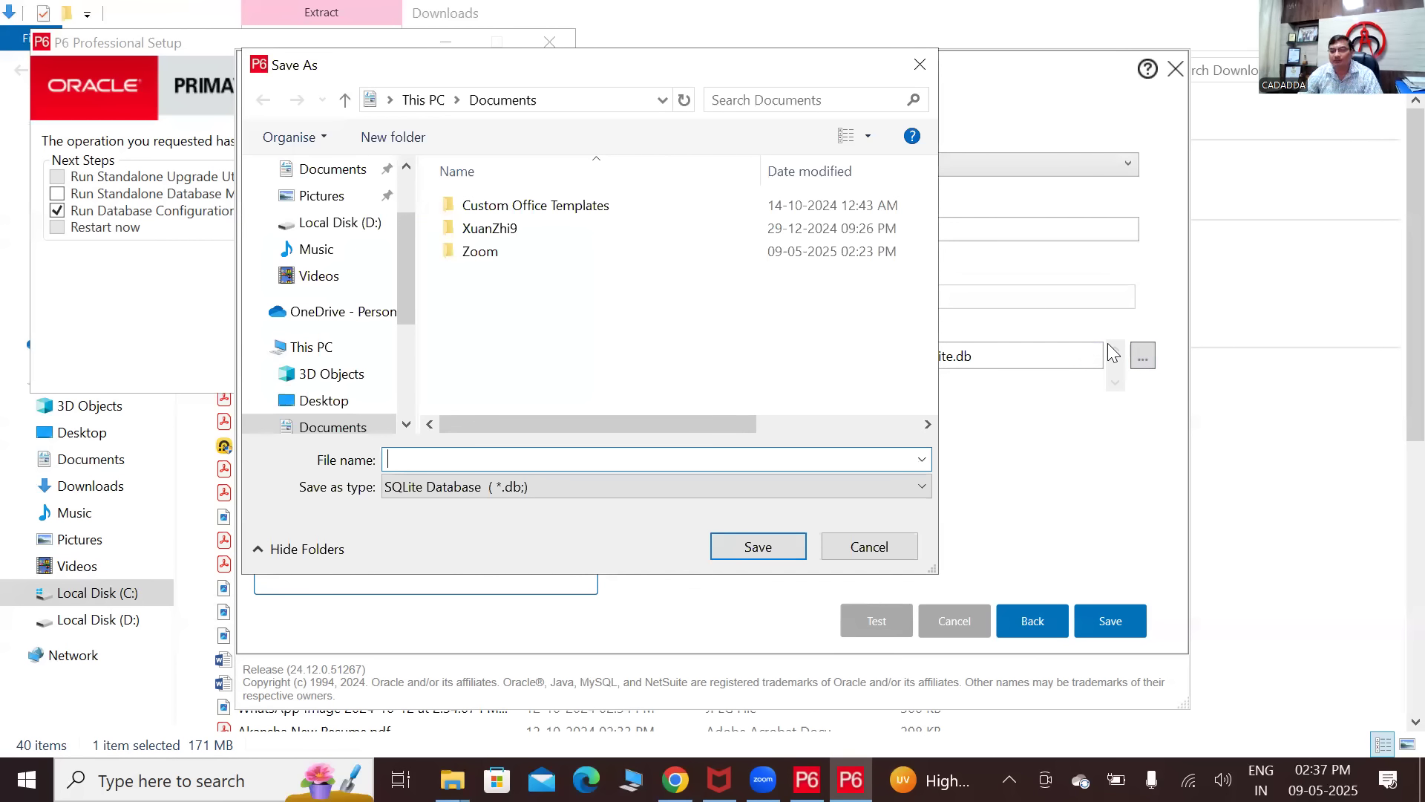
{"action": "left_click", "coordinate": [297, 225]}
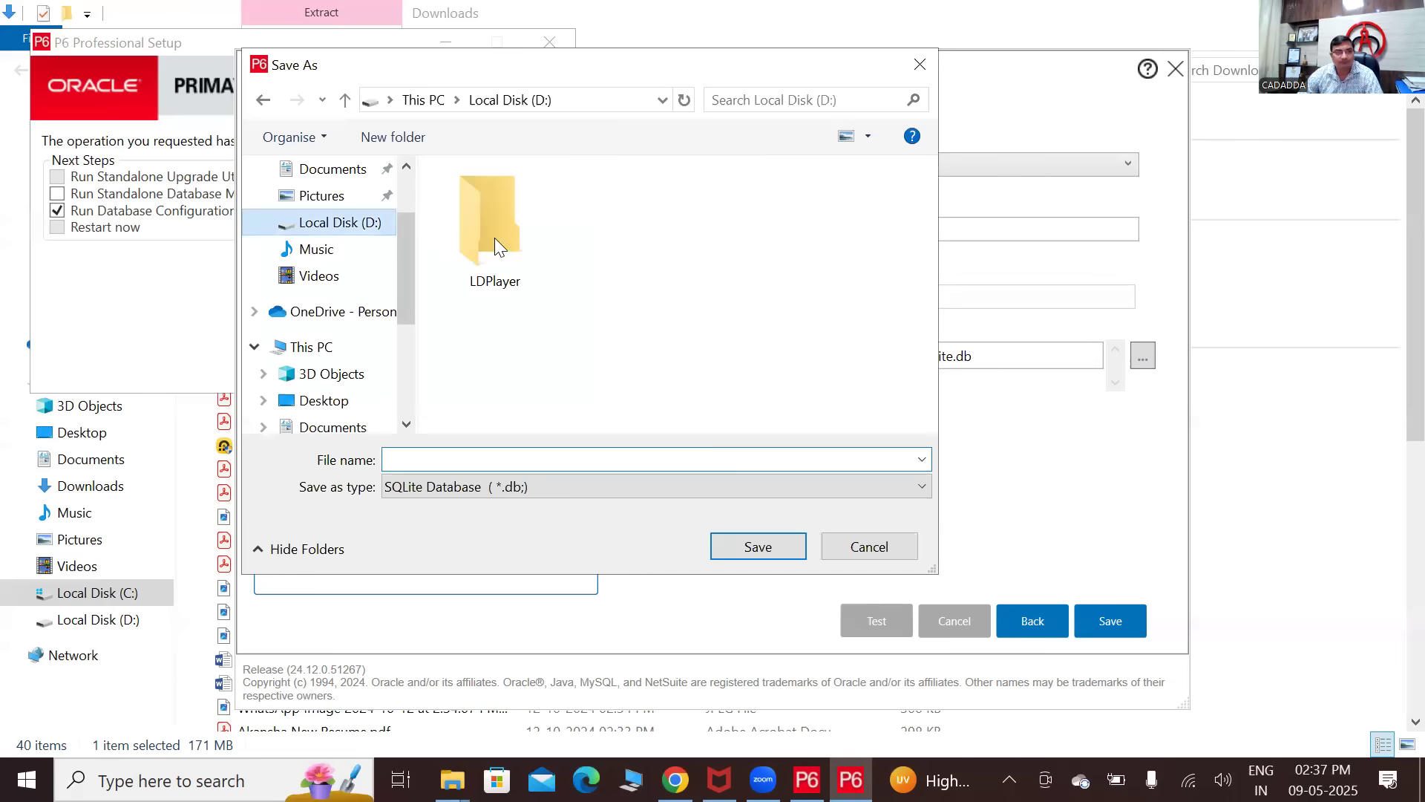
{"action": "left_click", "coordinate": [476, 453]}
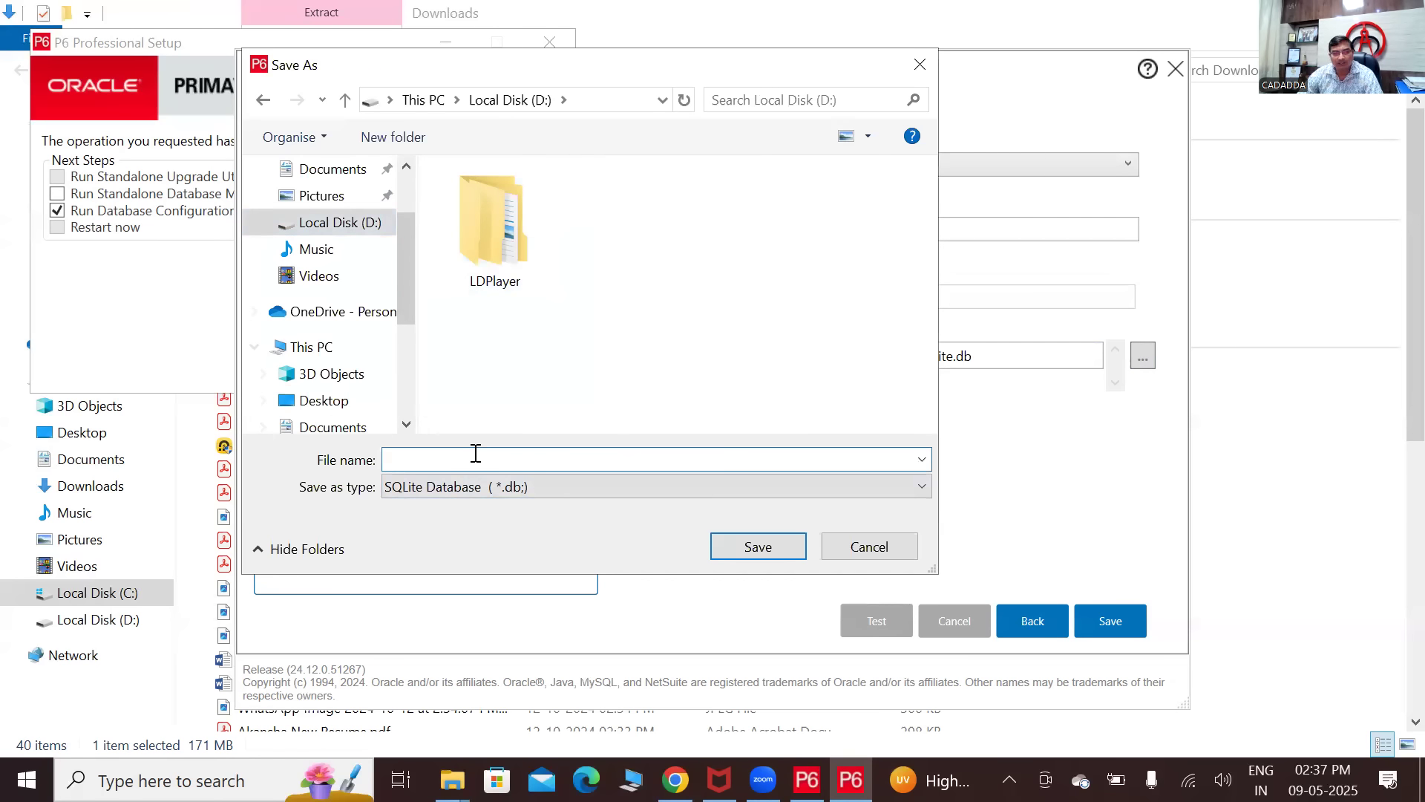
{"action": "type", "text": "PMDM"}
{"action": "key", "text": "BackSpace"}
{"action": "type", "text": "B"}
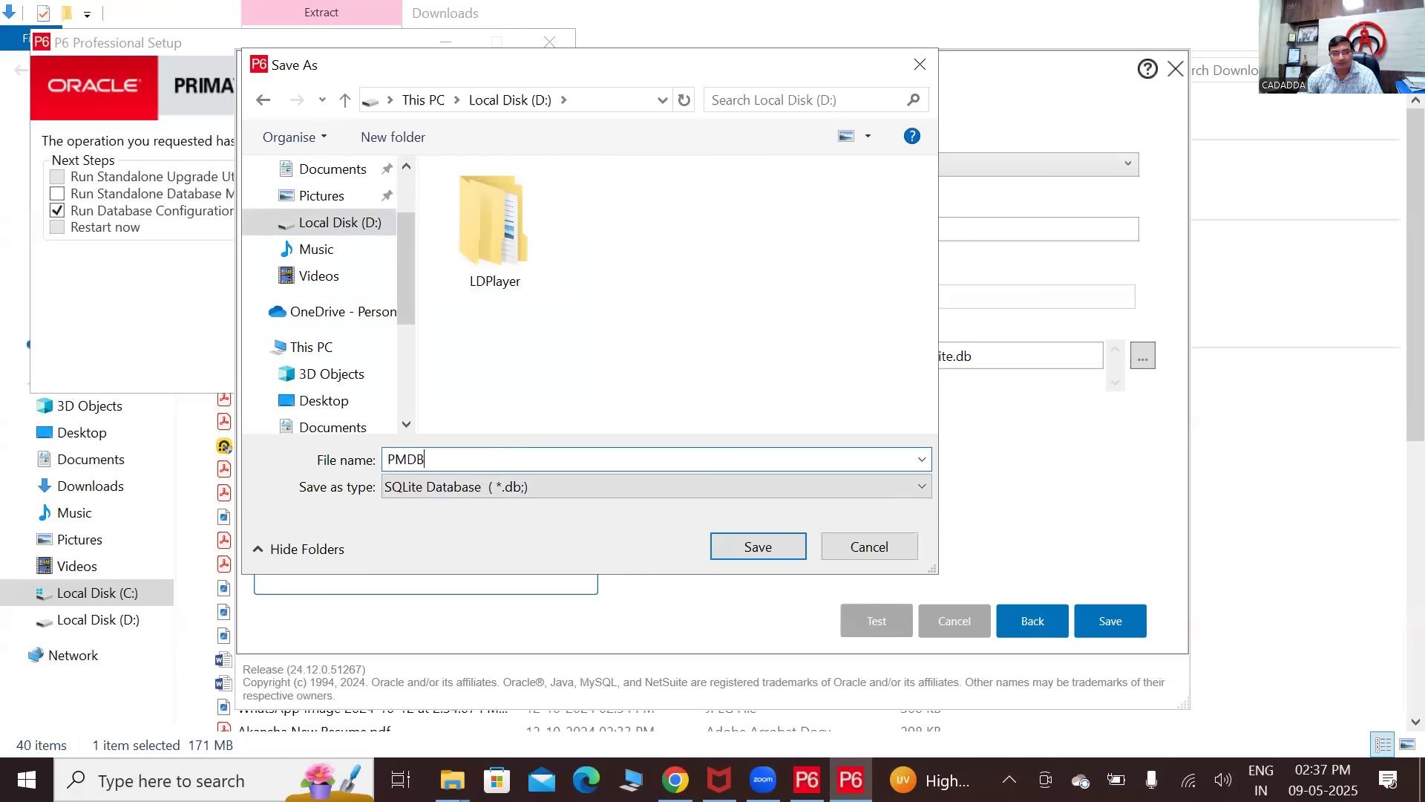
{"action": "left_click", "coordinate": [780, 548]}
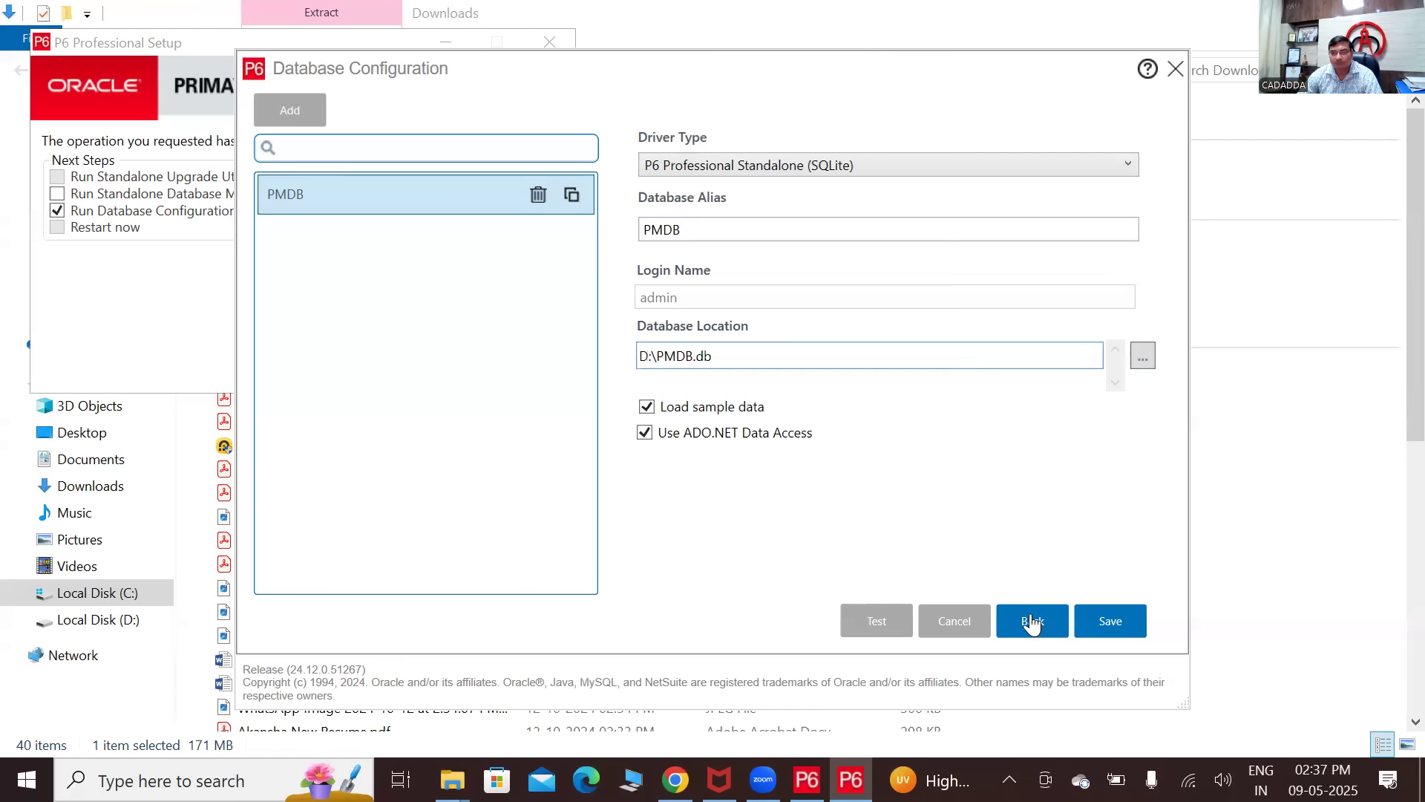
- Save the PMDB alias, acknowledge the success message, and close Database Configuration
{"action": "left_click", "coordinate": [1123, 625]}
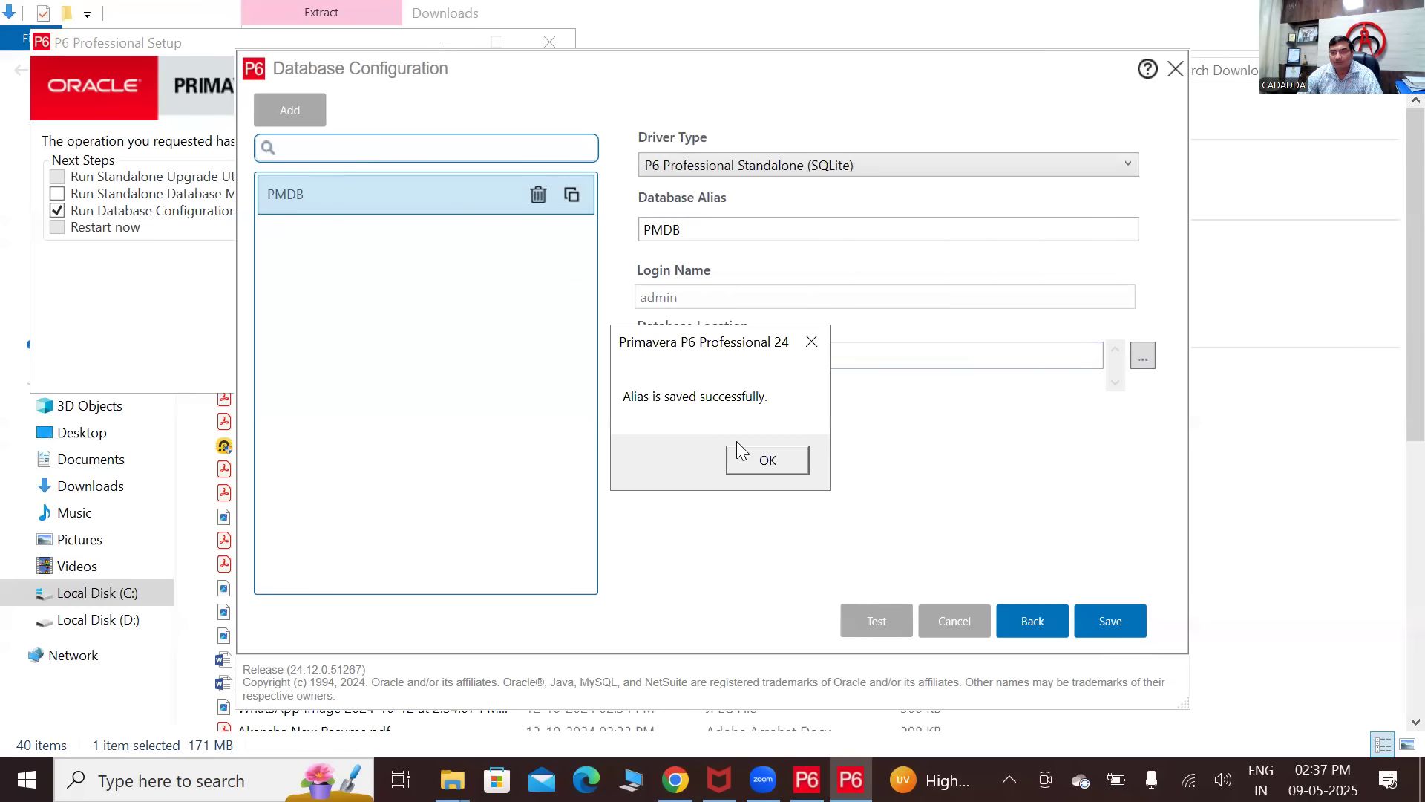
{"action": "left_click", "coordinate": [747, 464]}
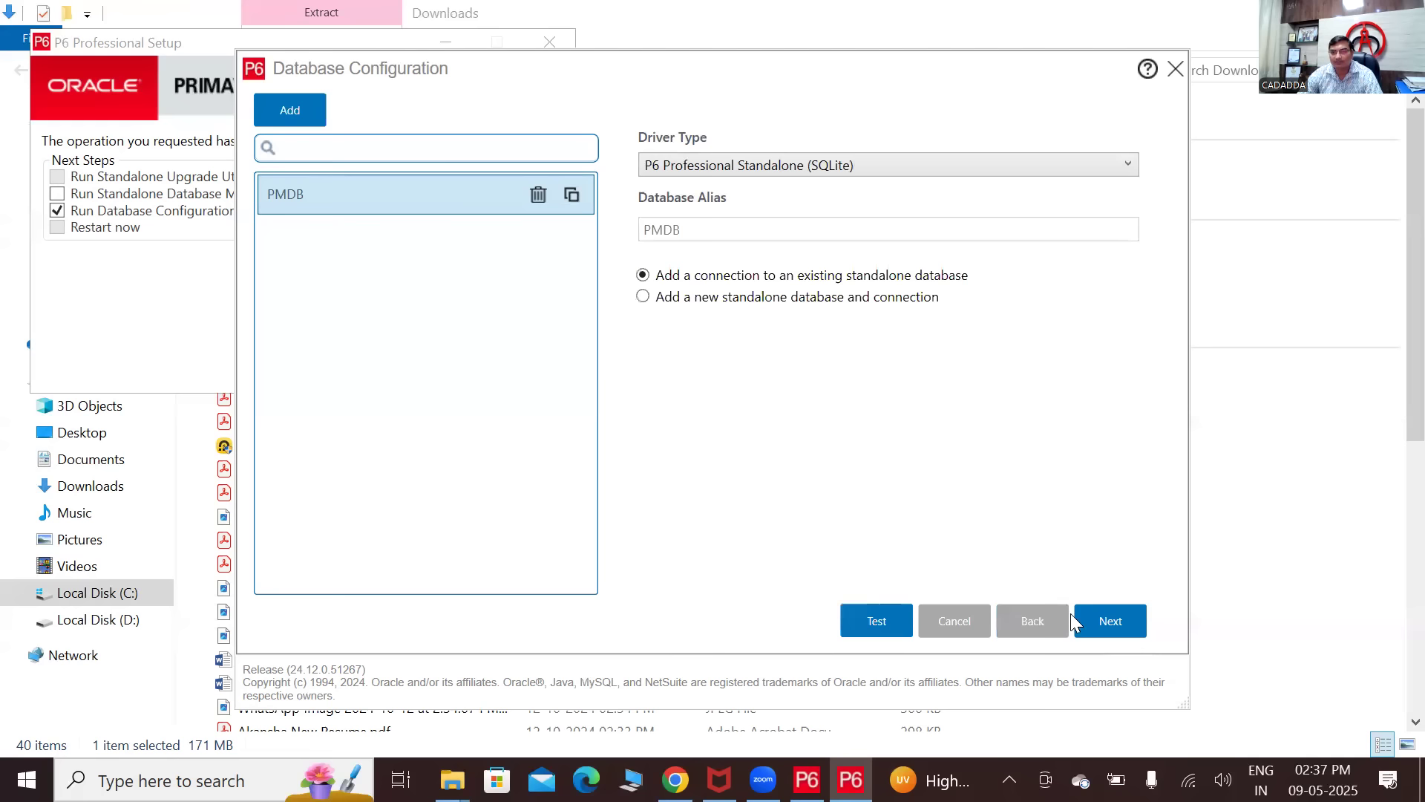
{"action": "left_click", "coordinate": [1110, 627]}
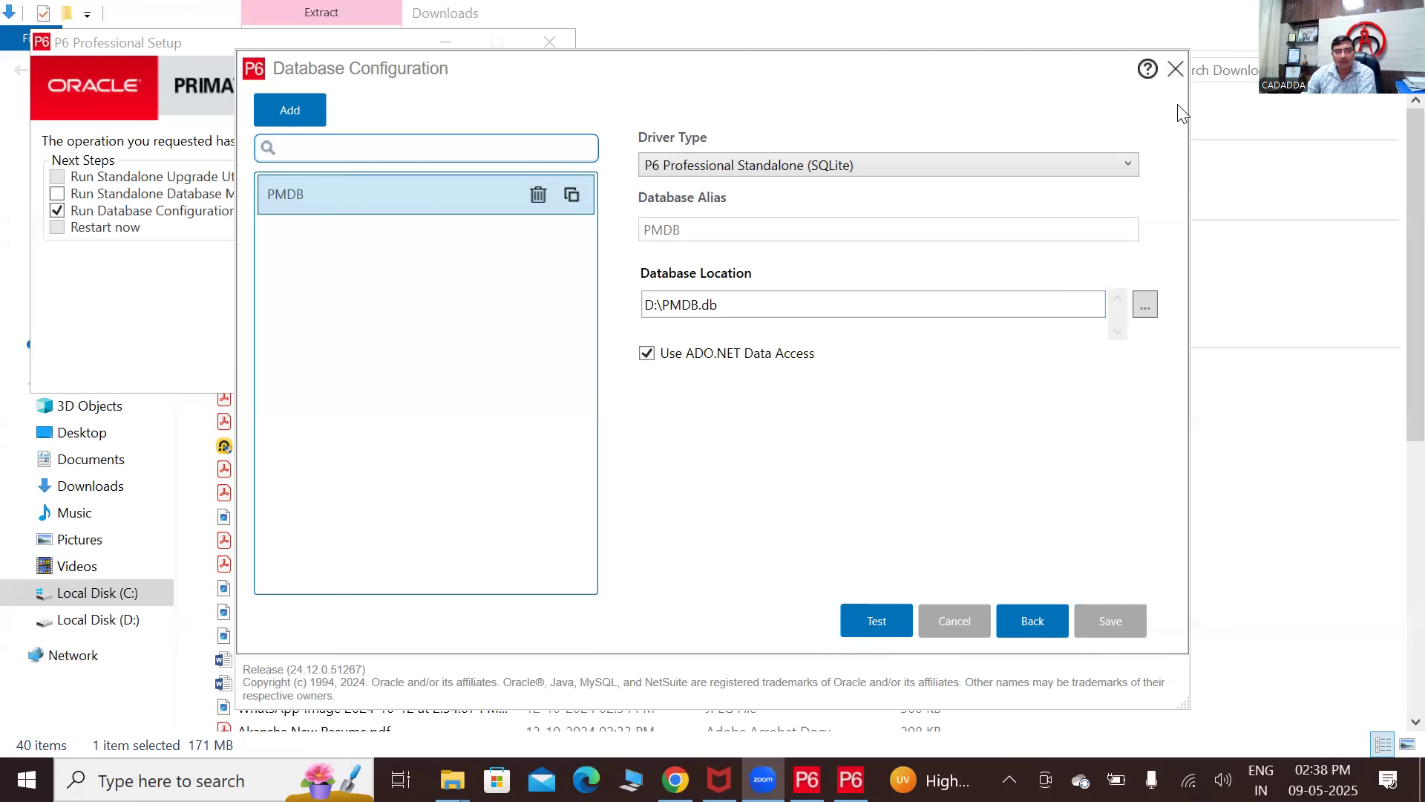
{"action": "left_click_drag", "start_coordinate": [1067, 109], "coordinate": [1065, 197]}
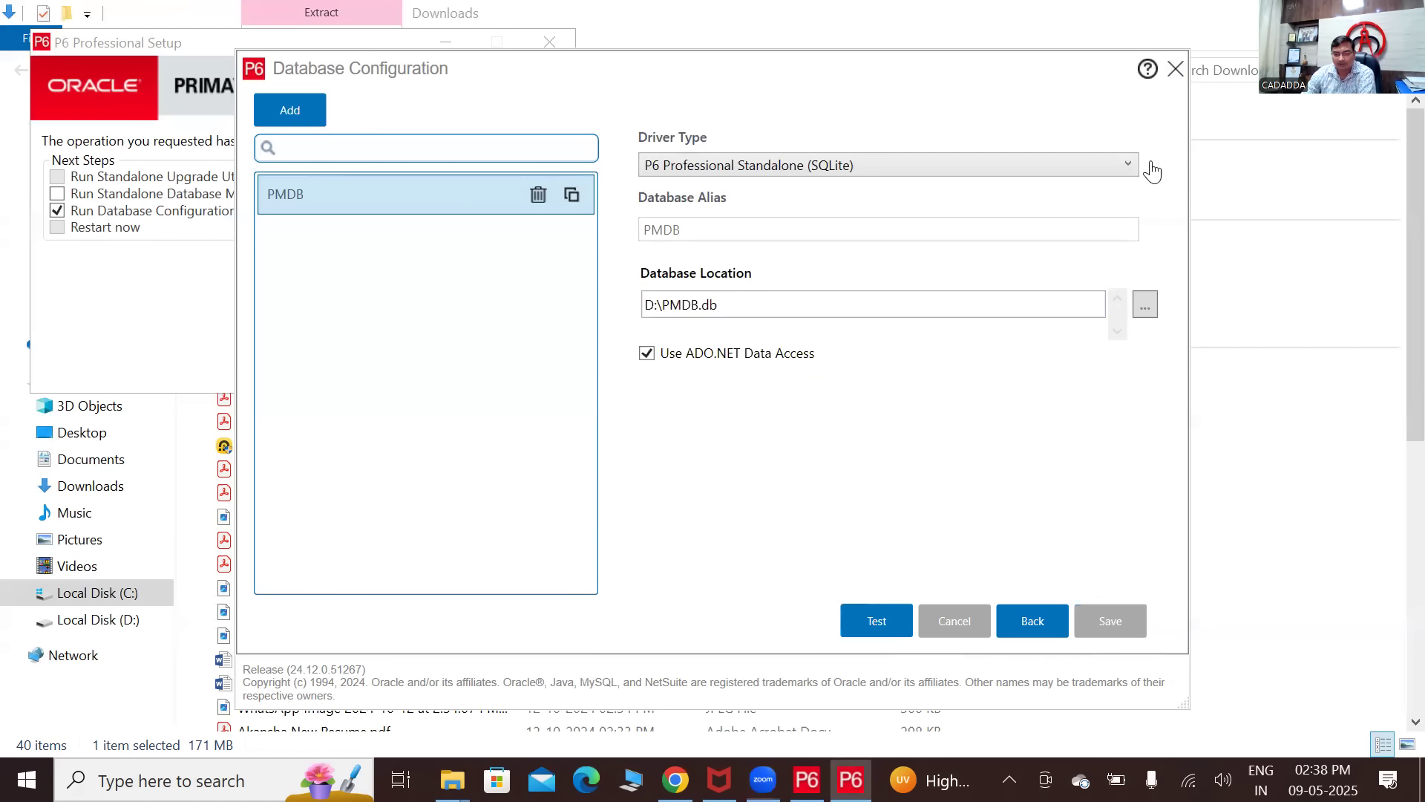
{"action": "left_click", "coordinate": [1174, 161]}
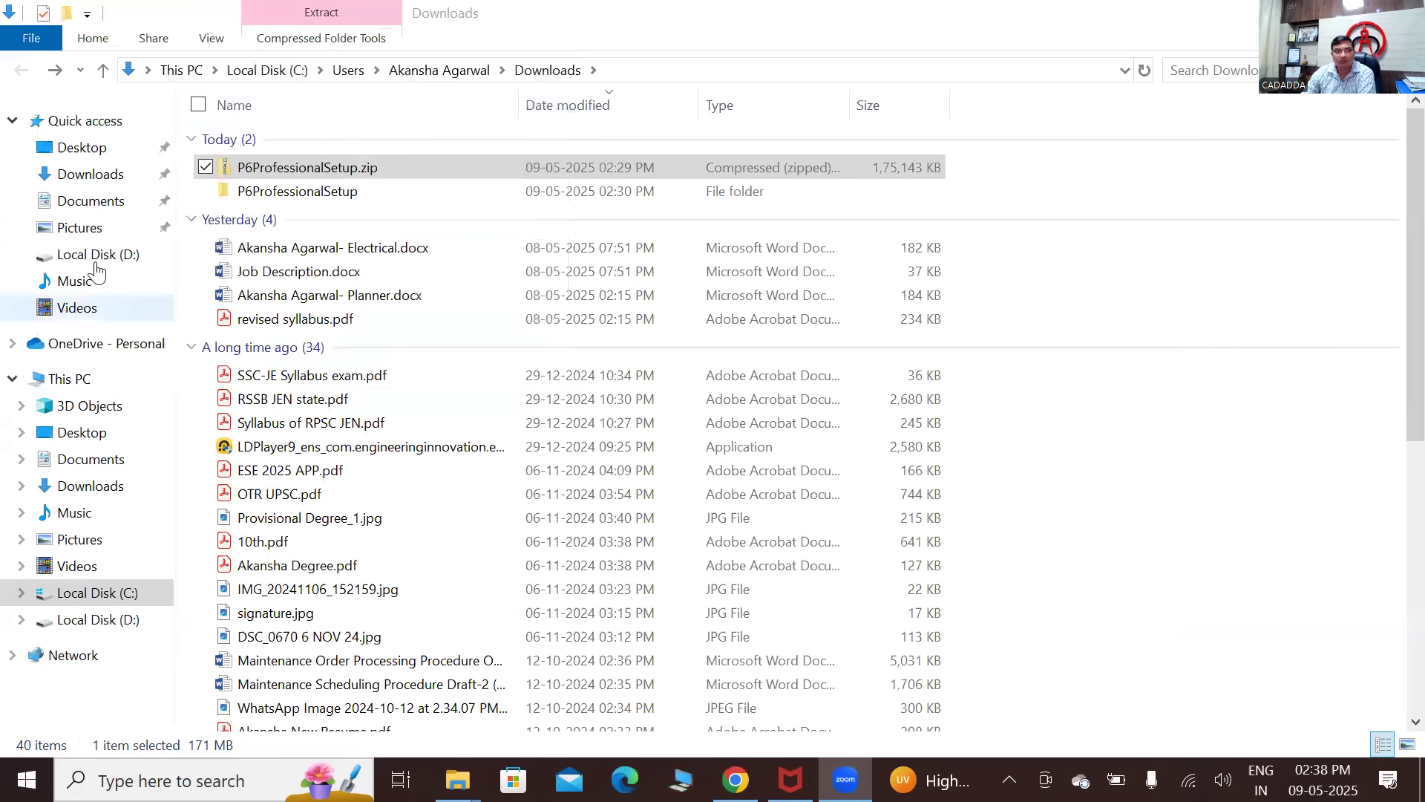
- Find PMDB.db on Local Disk (D:), then close the Extract dialog and Chrome
{"action": "left_click", "coordinate": [96, 264]}
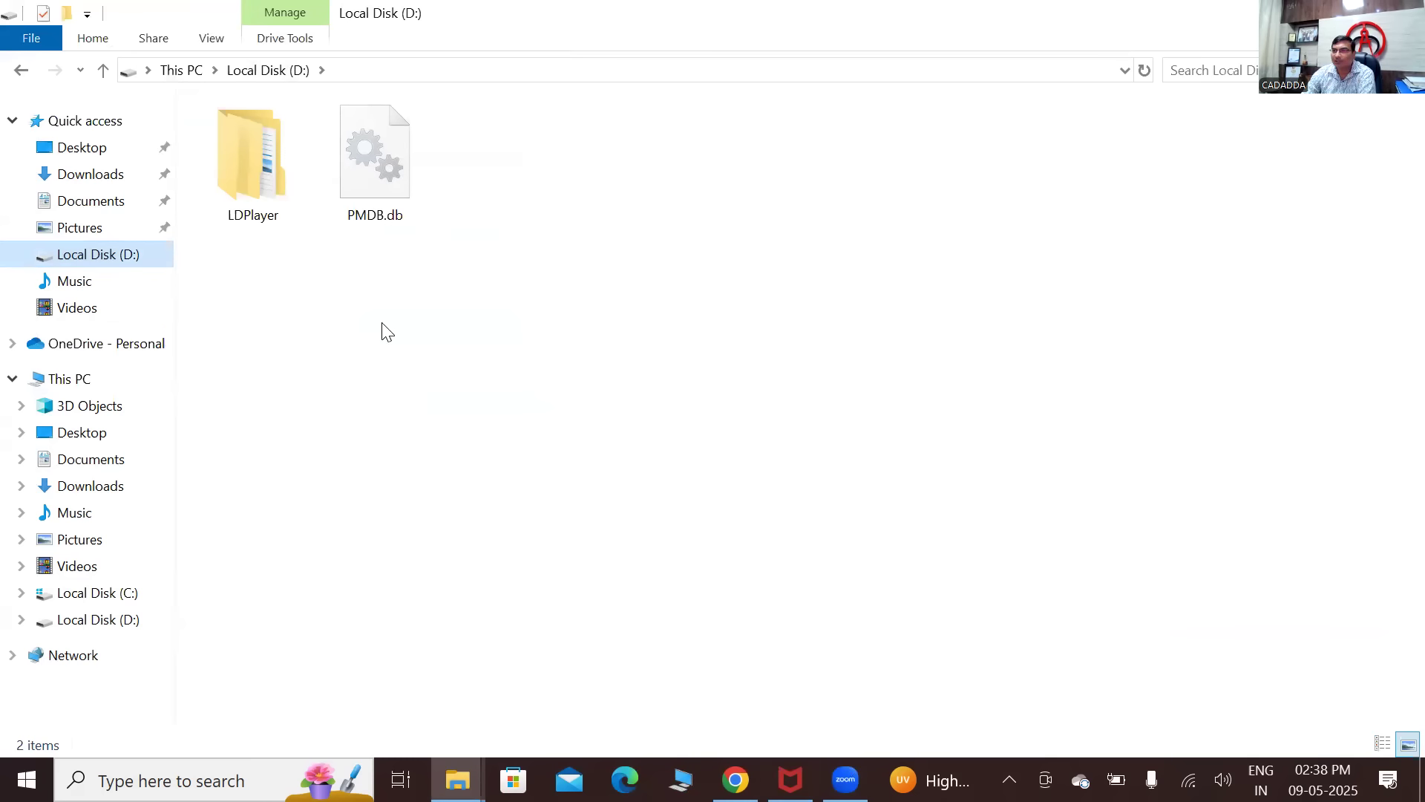
{"action": "left_click", "coordinate": [383, 156]}
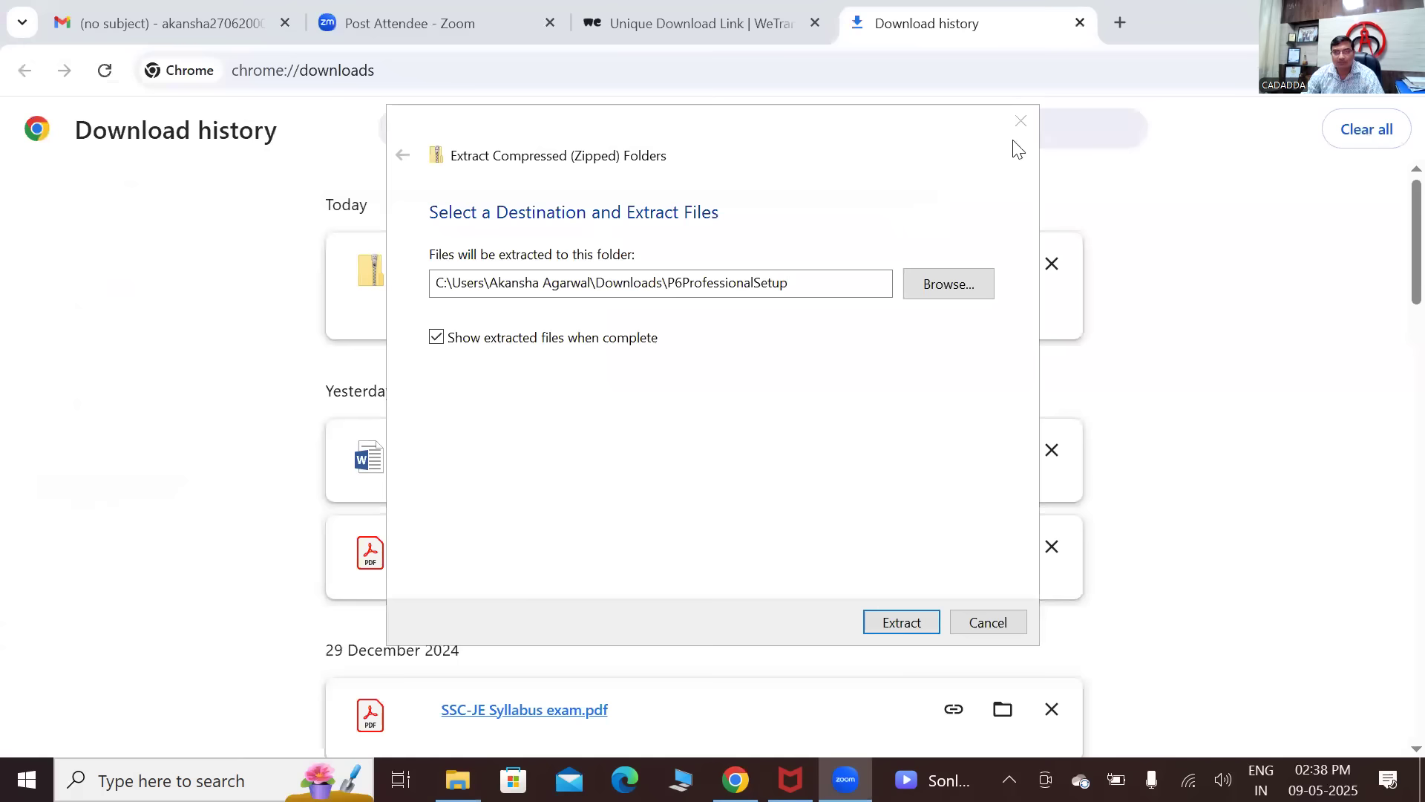
{"action": "left_click", "coordinate": [1021, 121]}
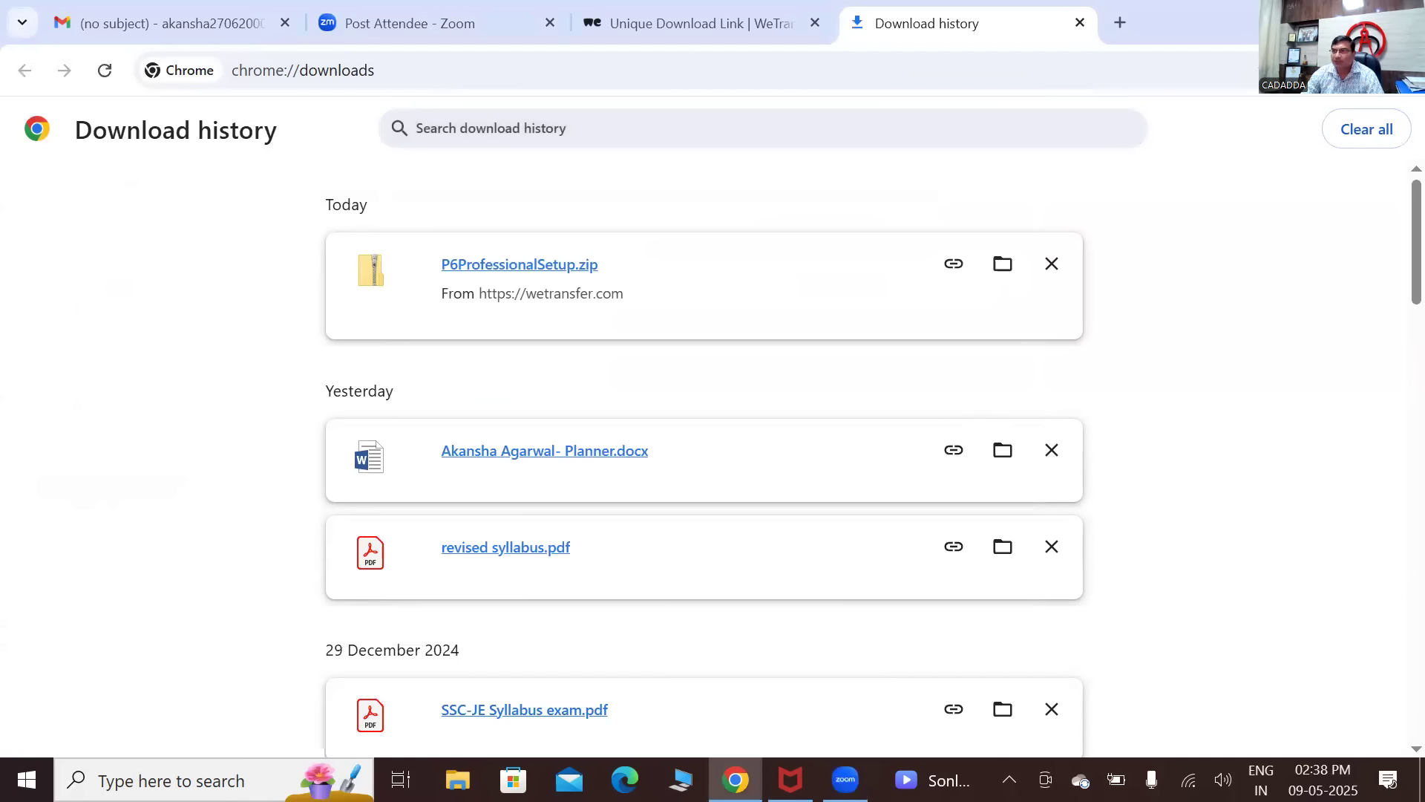
{"action": "key", "text": "alt+F4"}
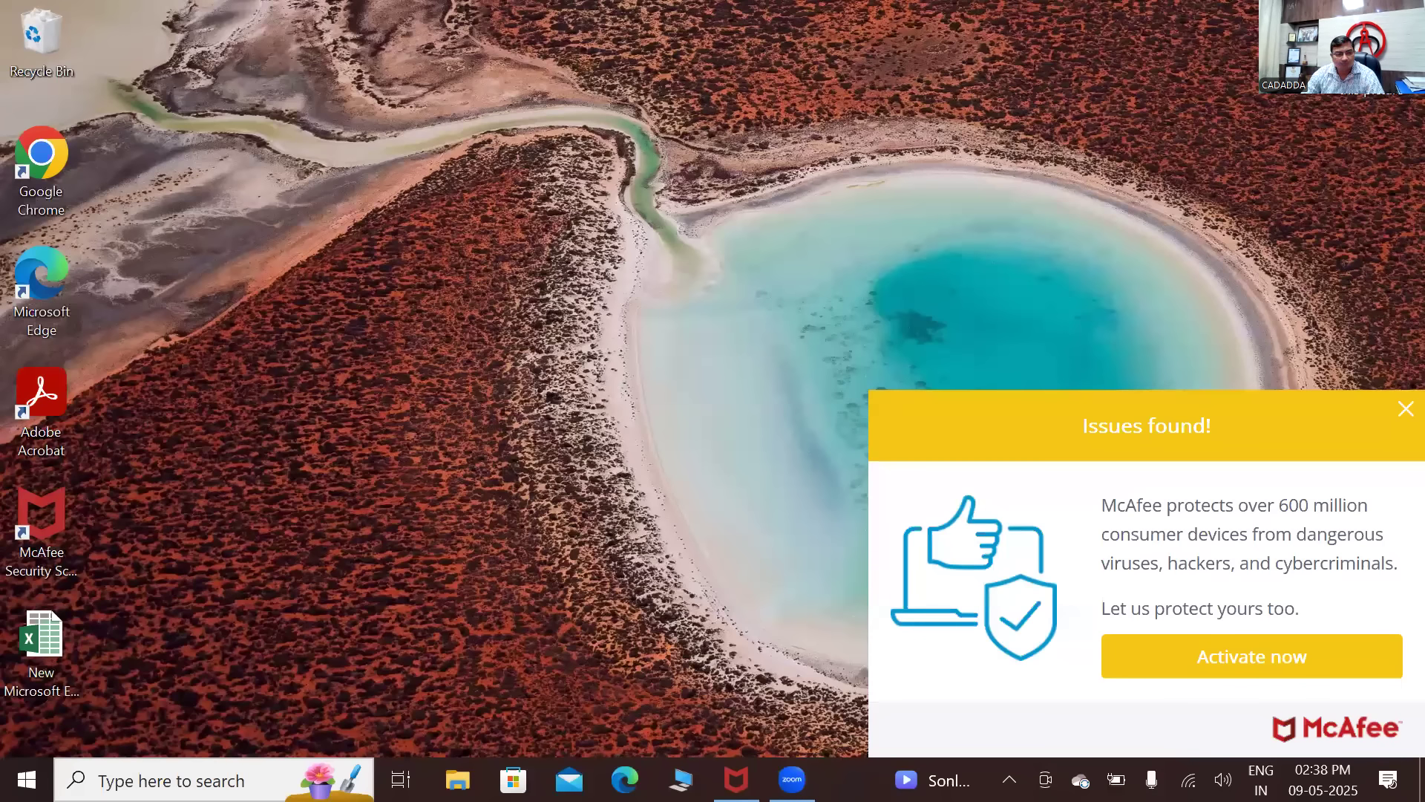
- Search for 'Prima' and pin P6 Professional 24 (x64) to the taskbar
{"action": "key", "text": "super+s"}
{"action": "type", "text": "Pri"}
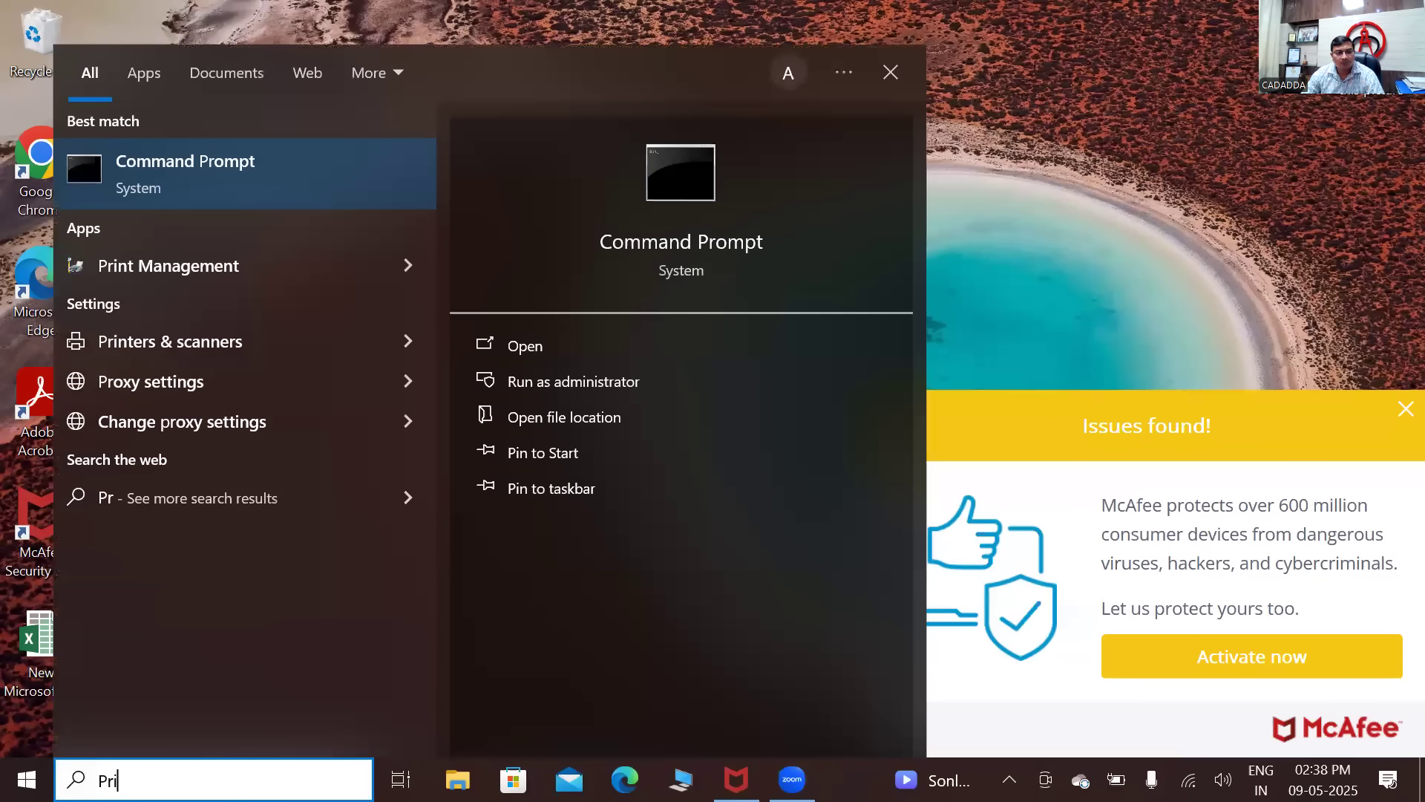
{"action": "type", "text": "m"}
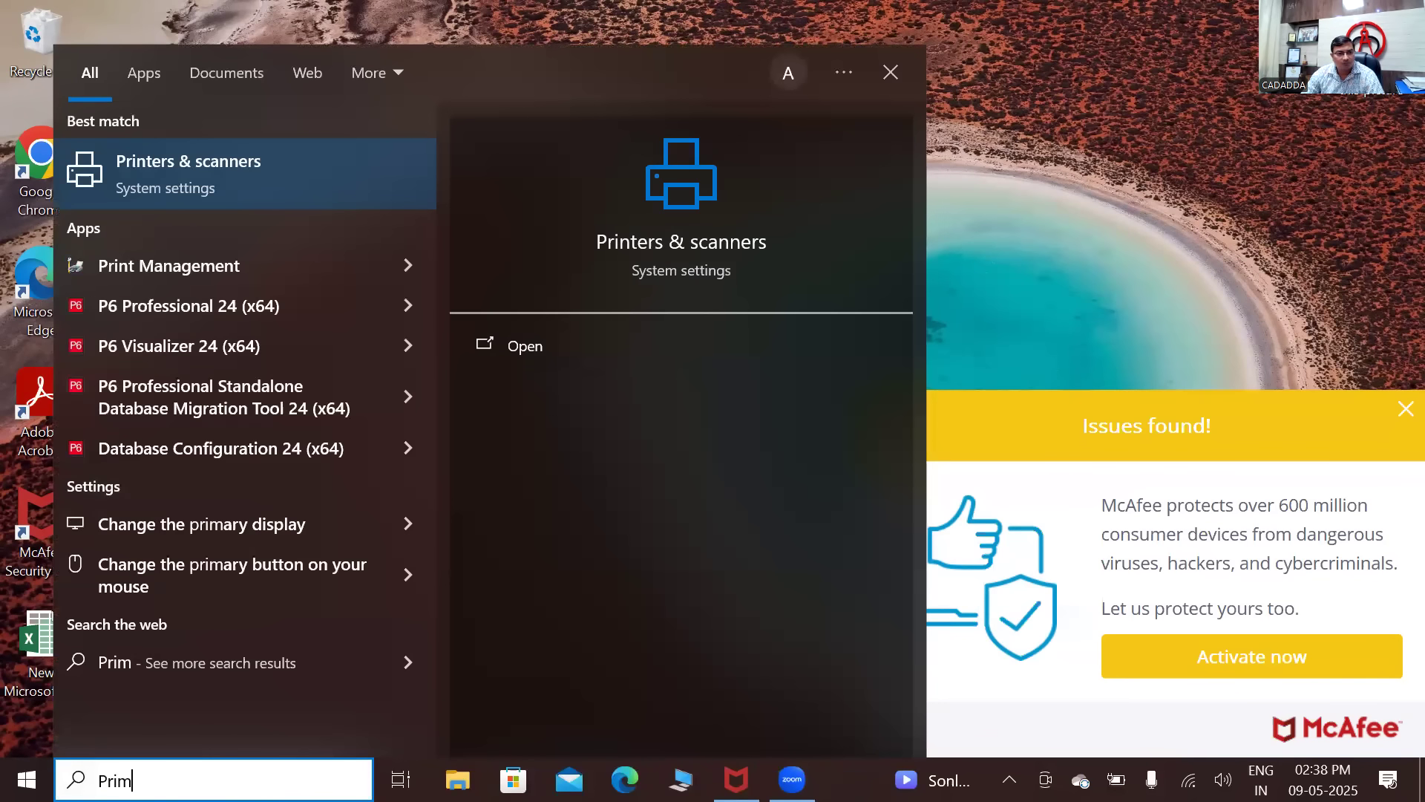
{"action": "type", "text": "evera"}
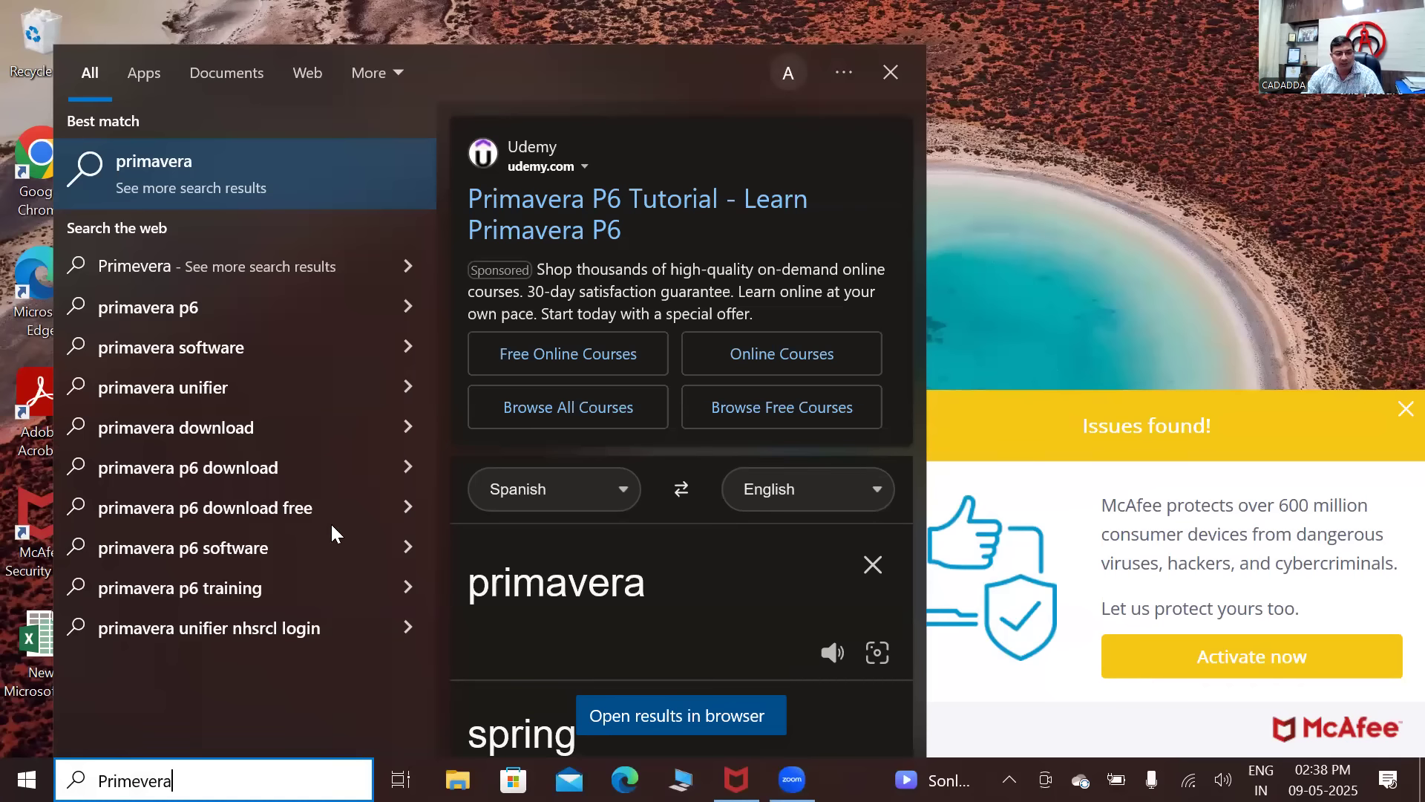
{"action": "key", "text": "BackSpace"}
{"action": "key", "text": "BackSpace"}
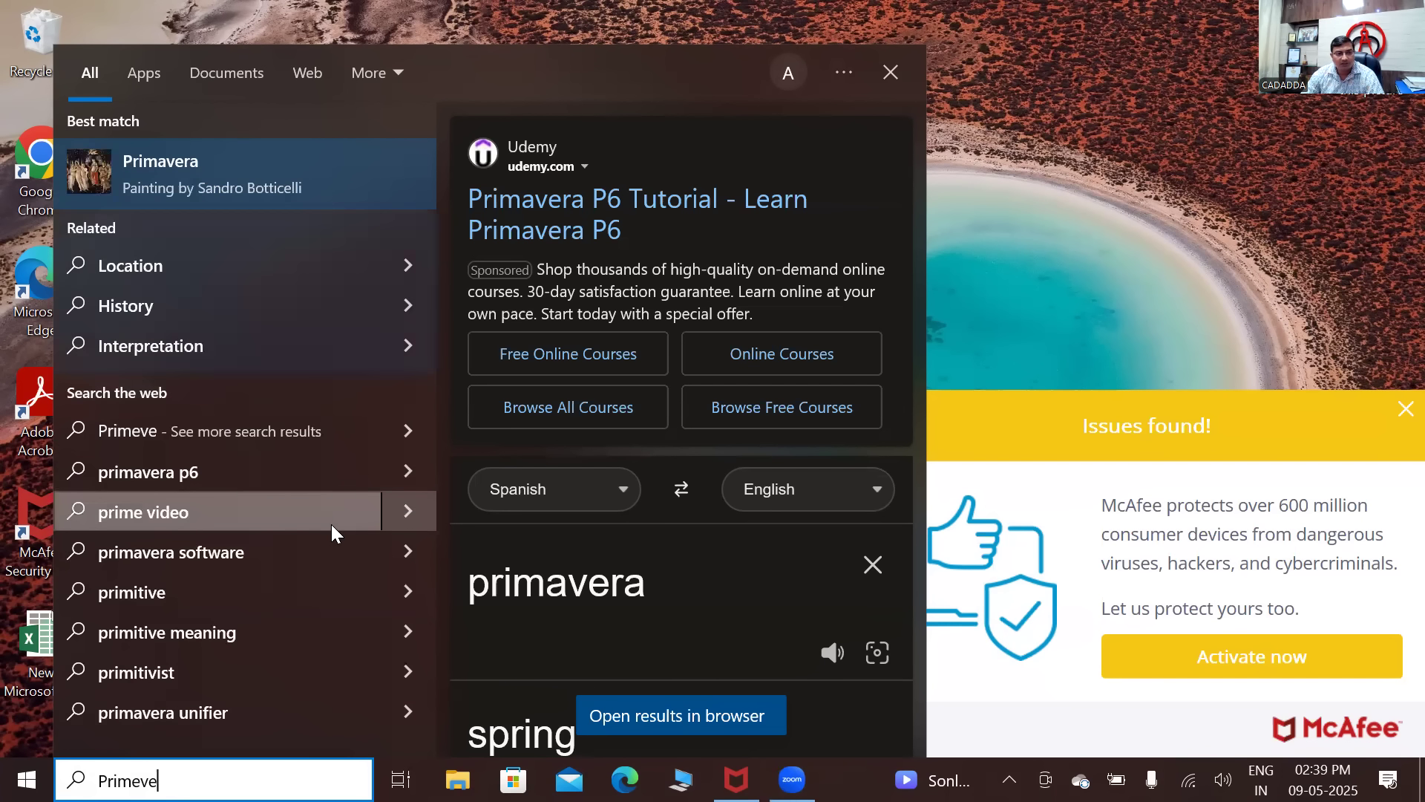
{"action": "key", "text": "BackSpace"}
{"action": "key", "text": "BackSpace"}
{"action": "key", "text": "BackSpace"}
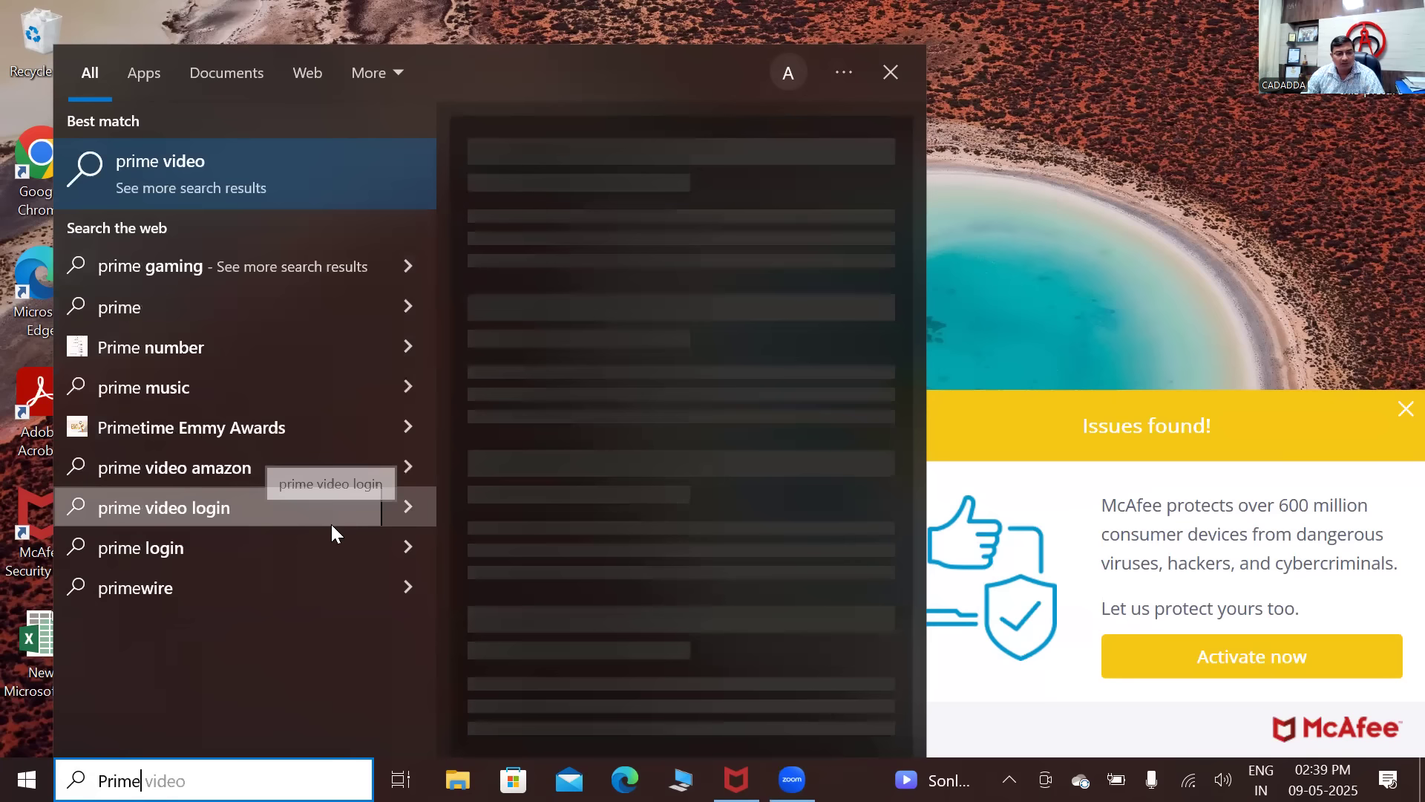
{"action": "type", "text": "a"}
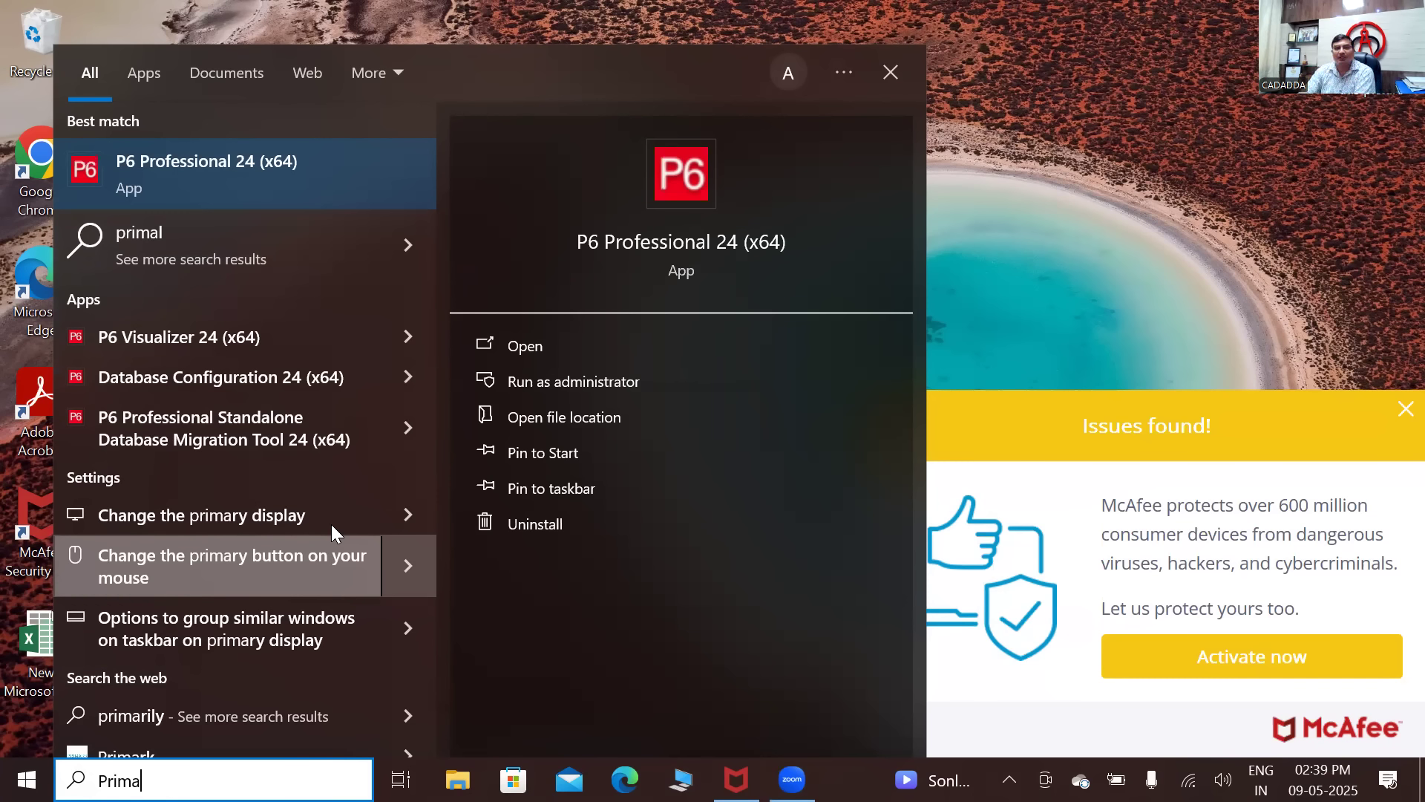
{"action": "right_click", "coordinate": [291, 163]}
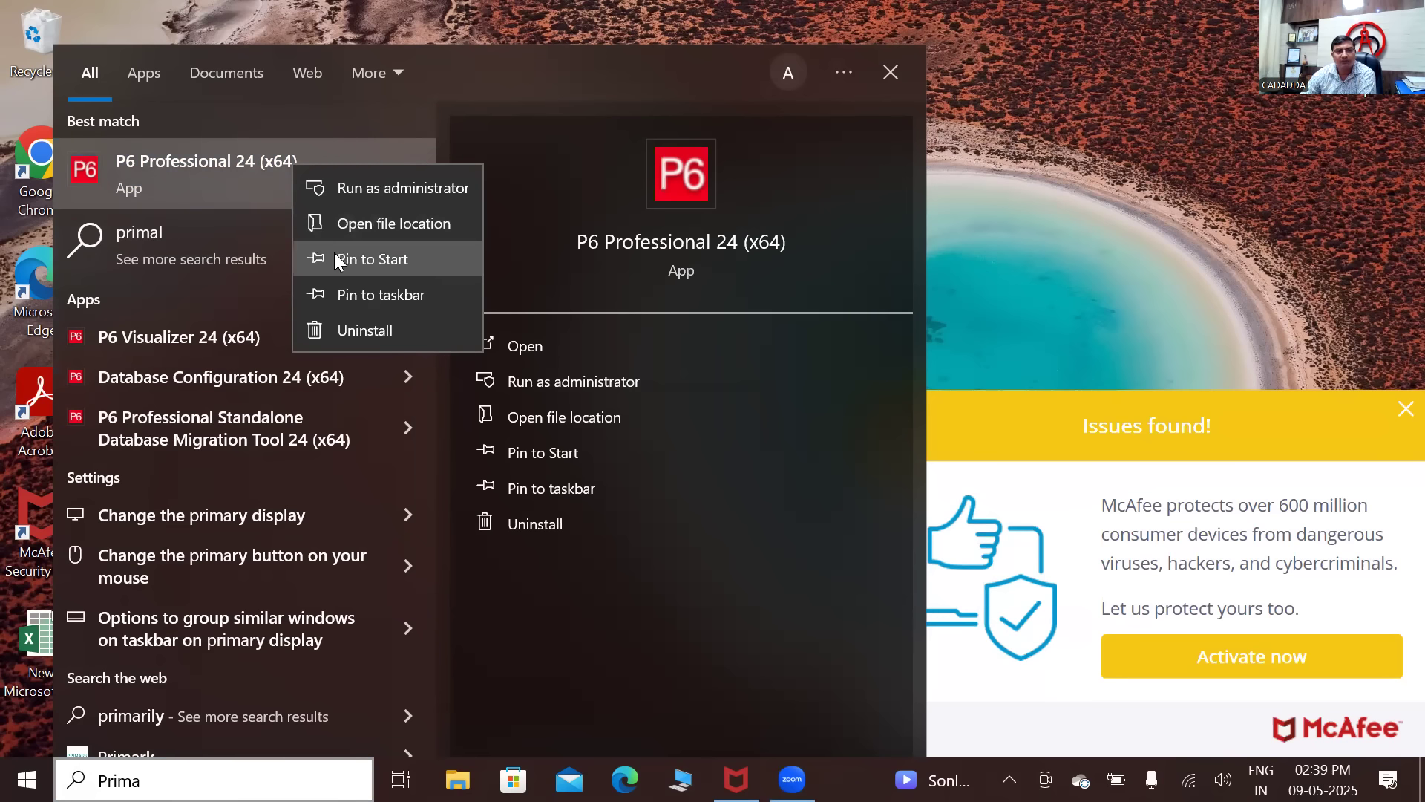
{"action": "left_click", "coordinate": [345, 280]}
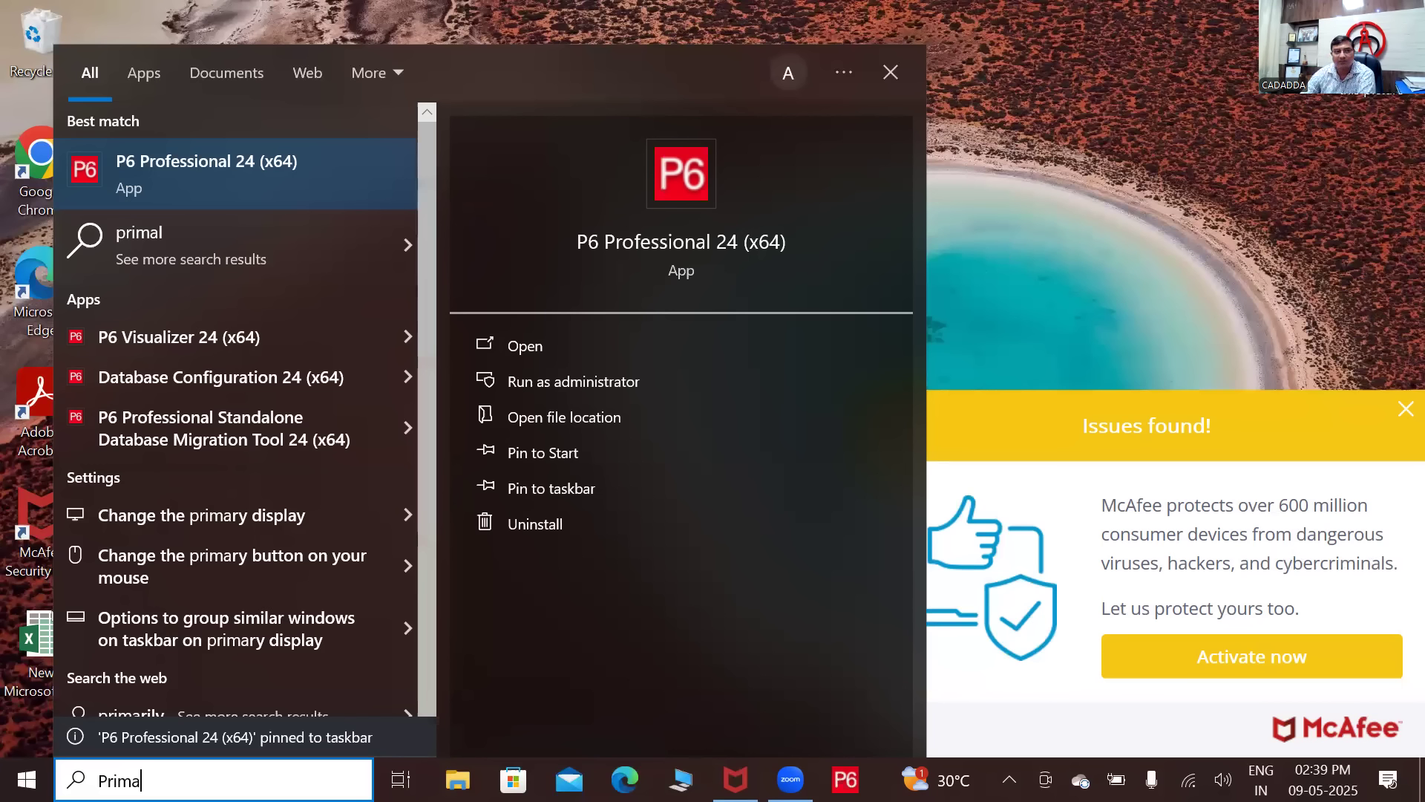
{"action": "key", "text": "Escape"}
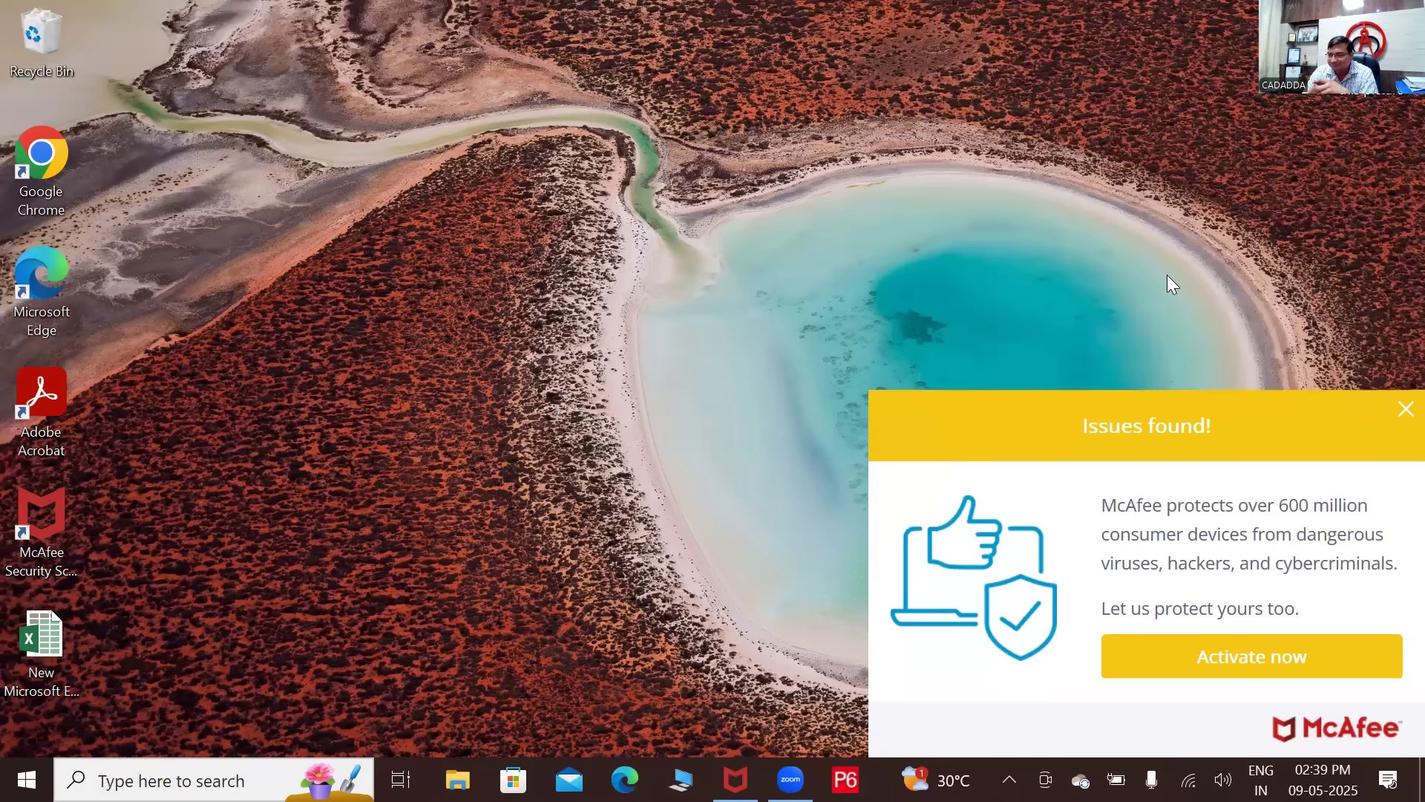
- Dismiss the McAfee popup, launch P6 Professional 24 and sign in with the admin account
{"action": "left_click", "coordinate": [1395, 410]}
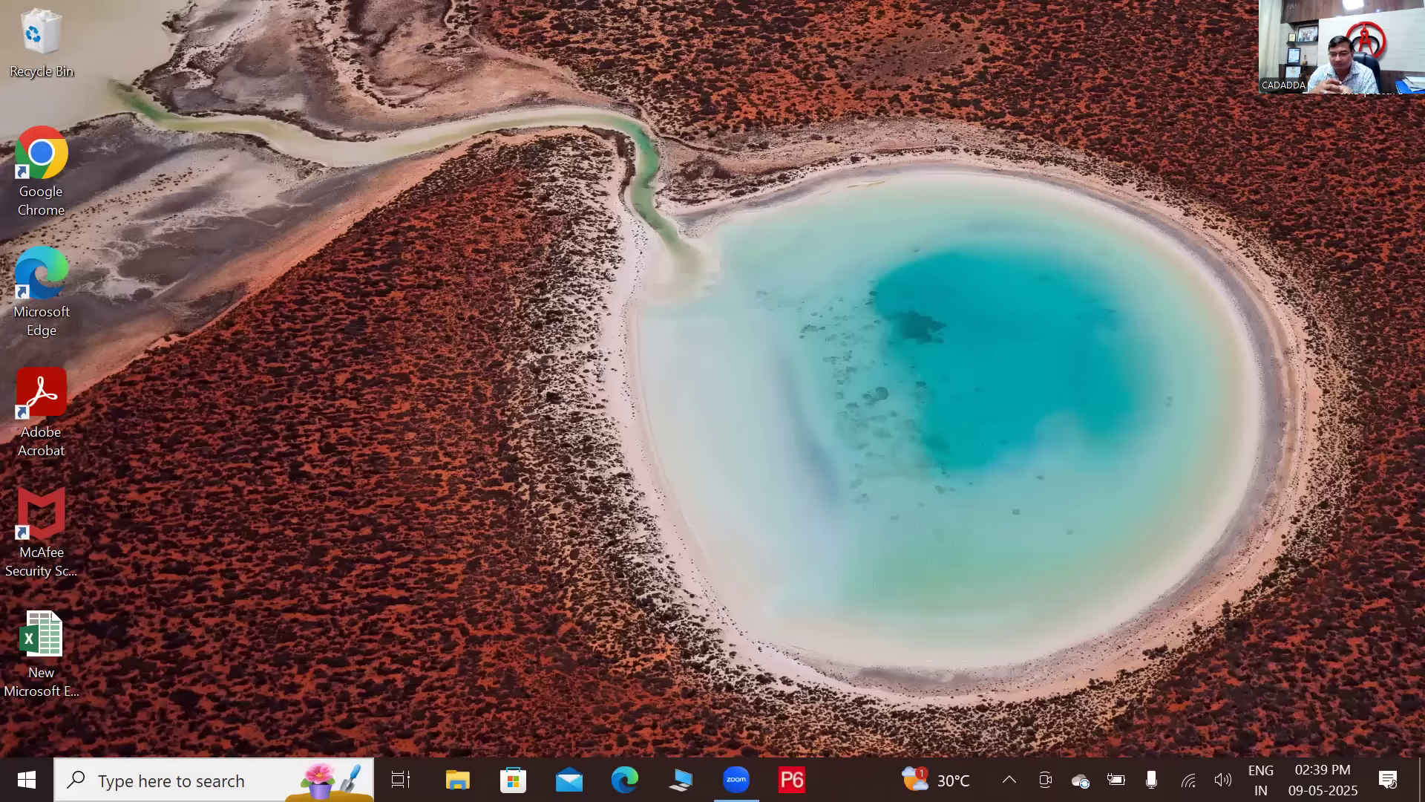
{"action": "left_click", "coordinate": [792, 777]}
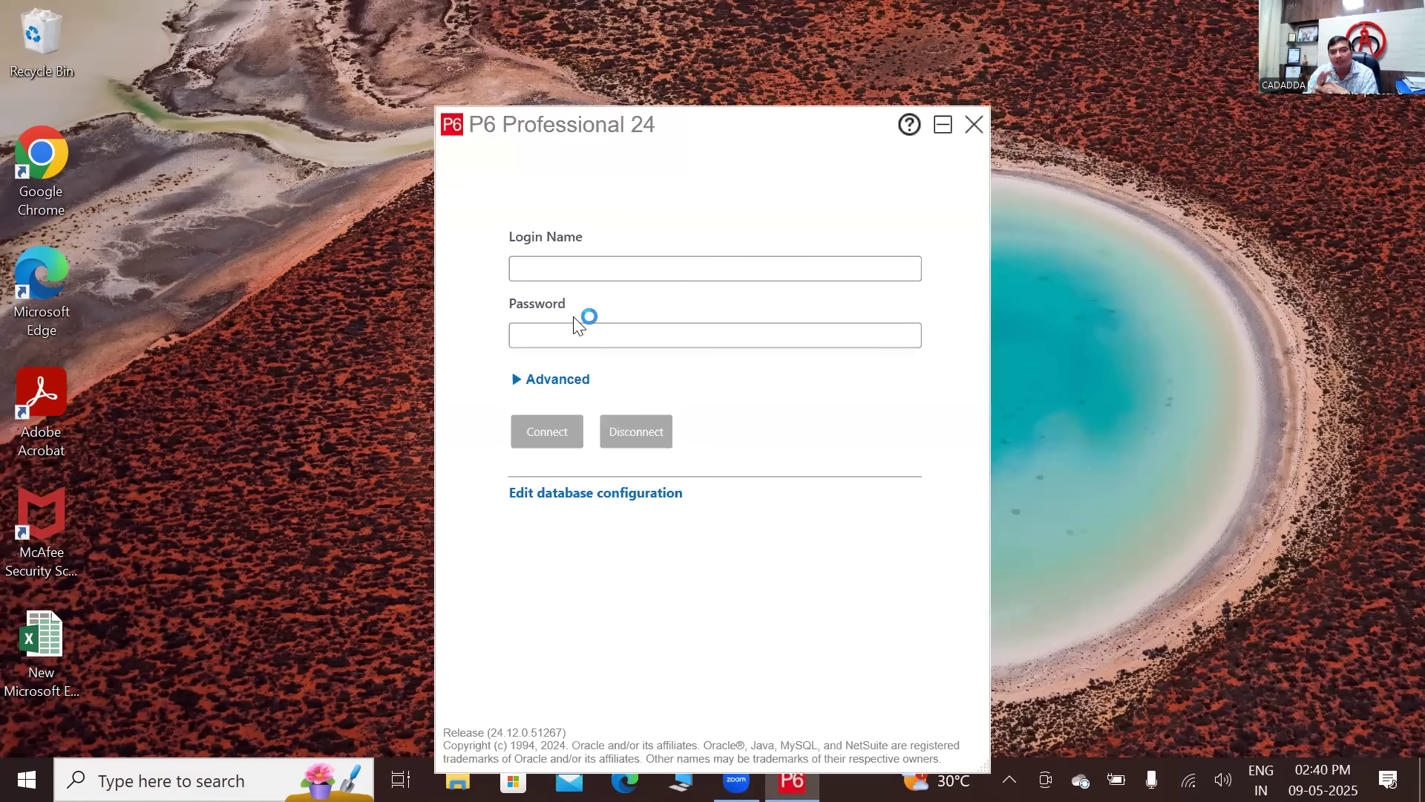
{"action": "left_click", "coordinate": [593, 278]}
{"action": "type", "text": "Ada"}
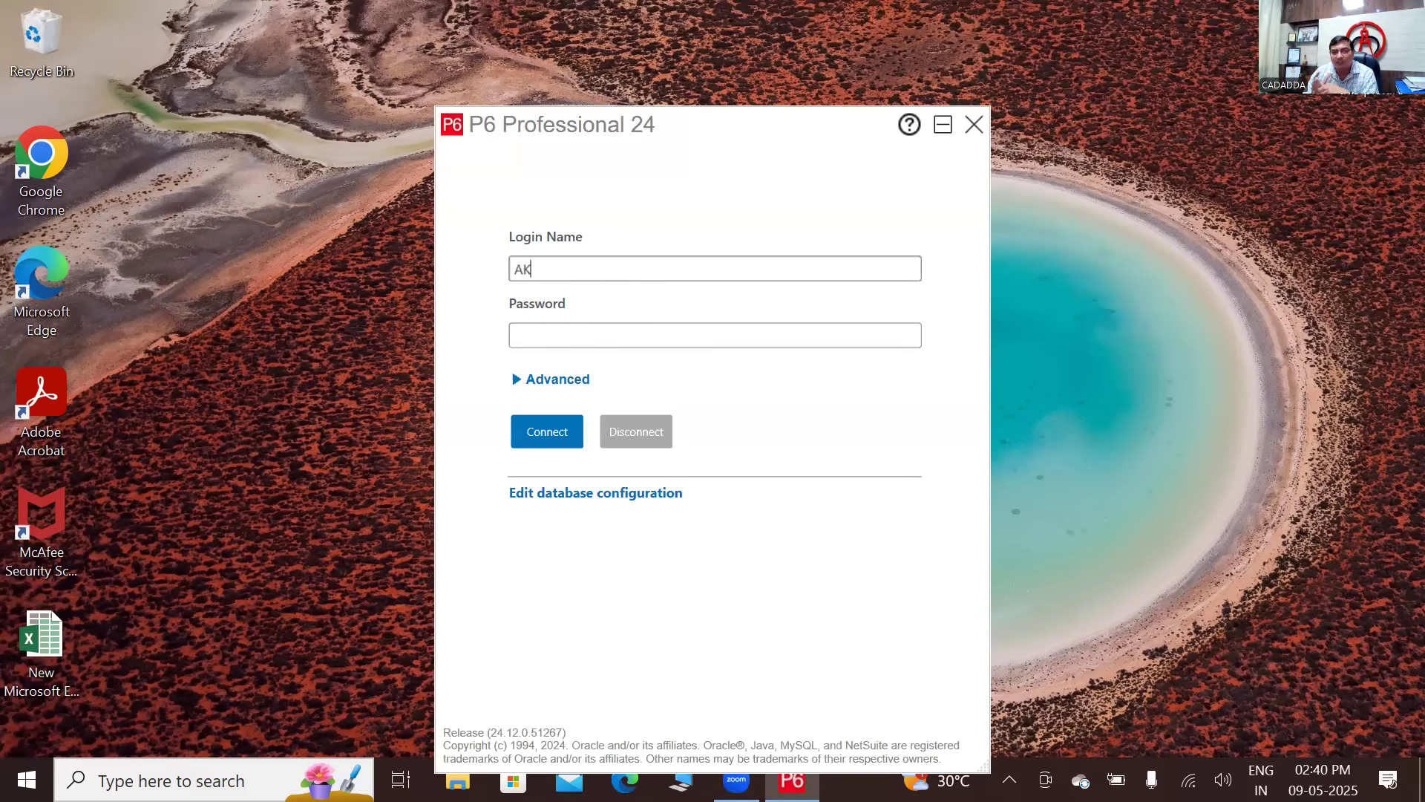
{"action": "key", "text": "BackSpace"}
{"action": "key", "text": "BackSpace"}
{"action": "key", "text": "BackSpace"}
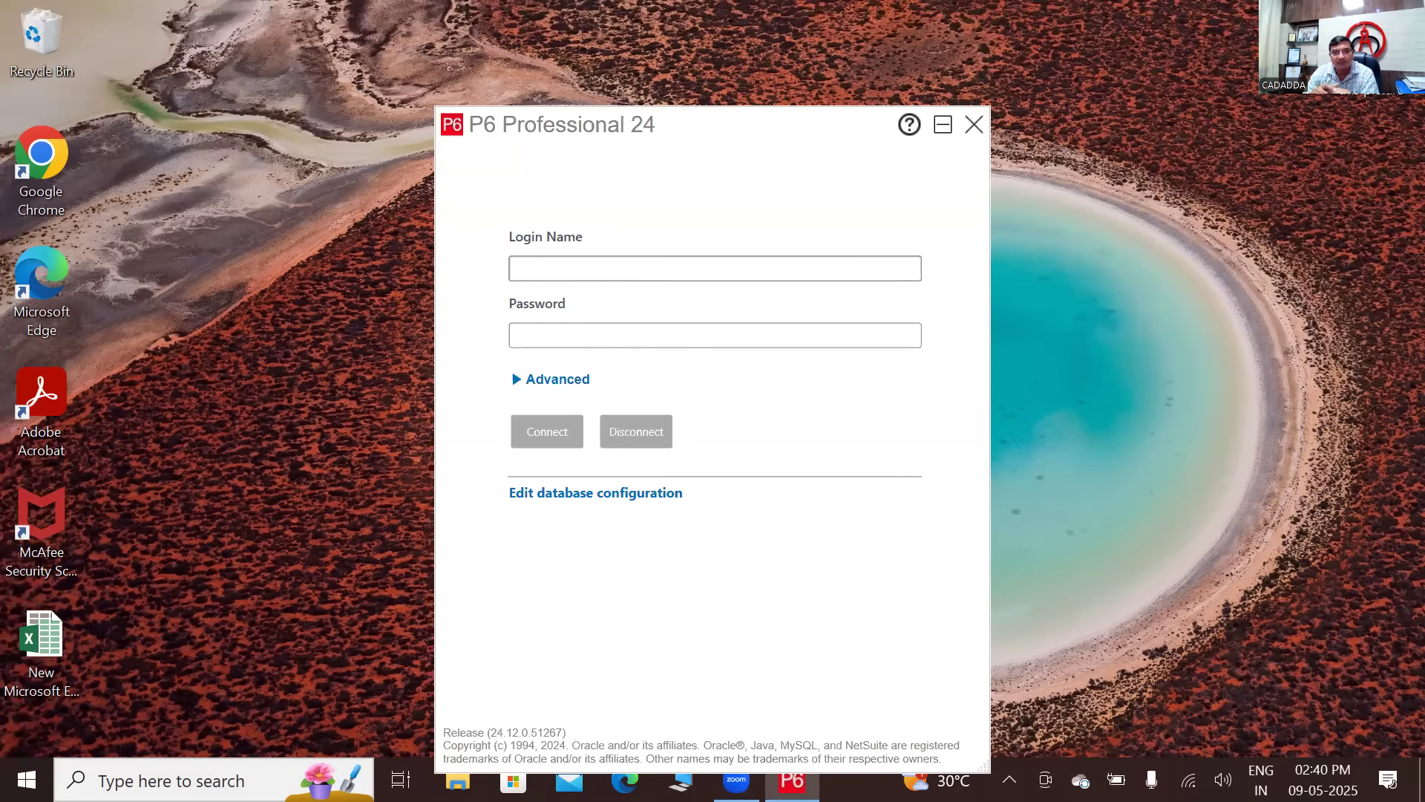
{"action": "type", "text": "admin"}
{"action": "left_click", "coordinate": [576, 337]}
{"action": "type", "text": "admin"}
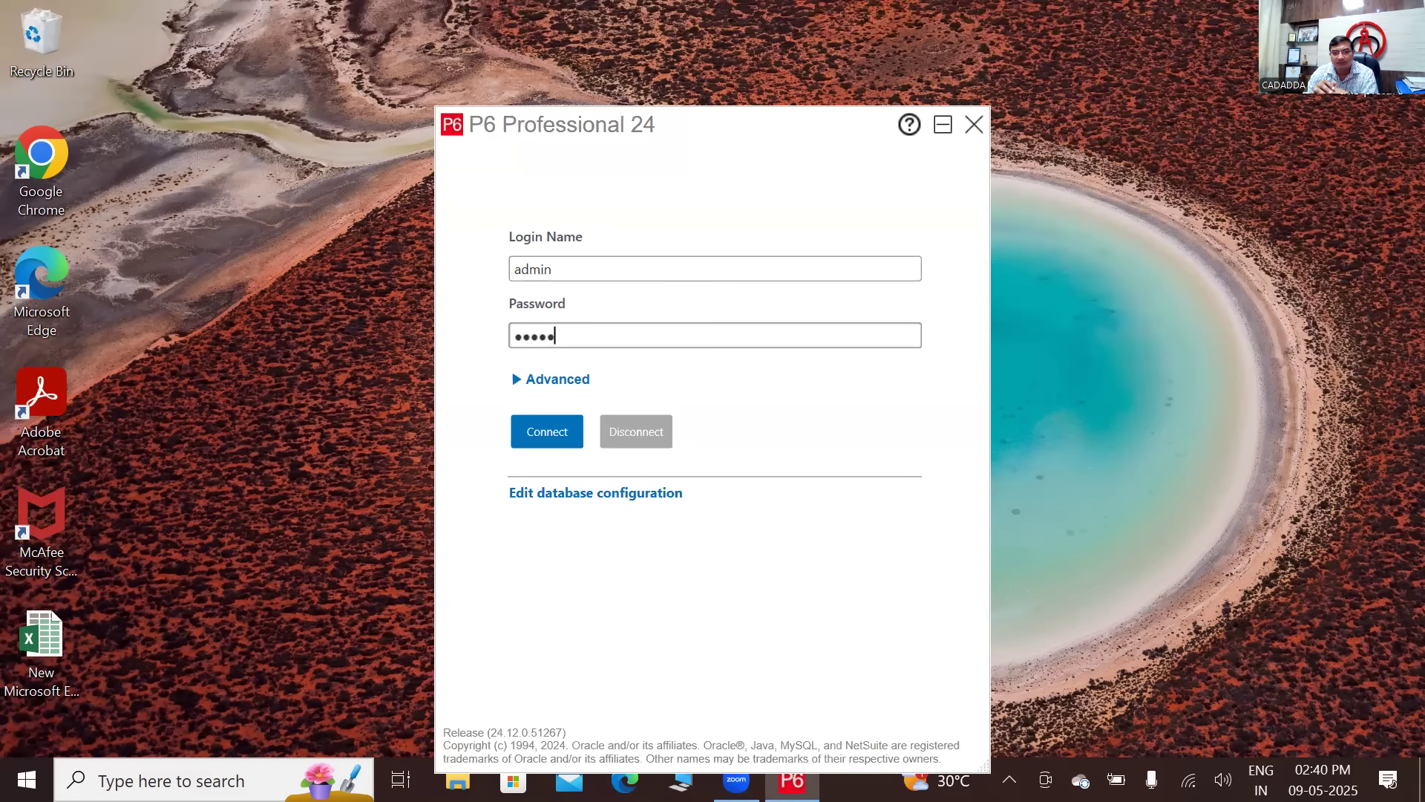
{"action": "left_click", "coordinate": [541, 425]}
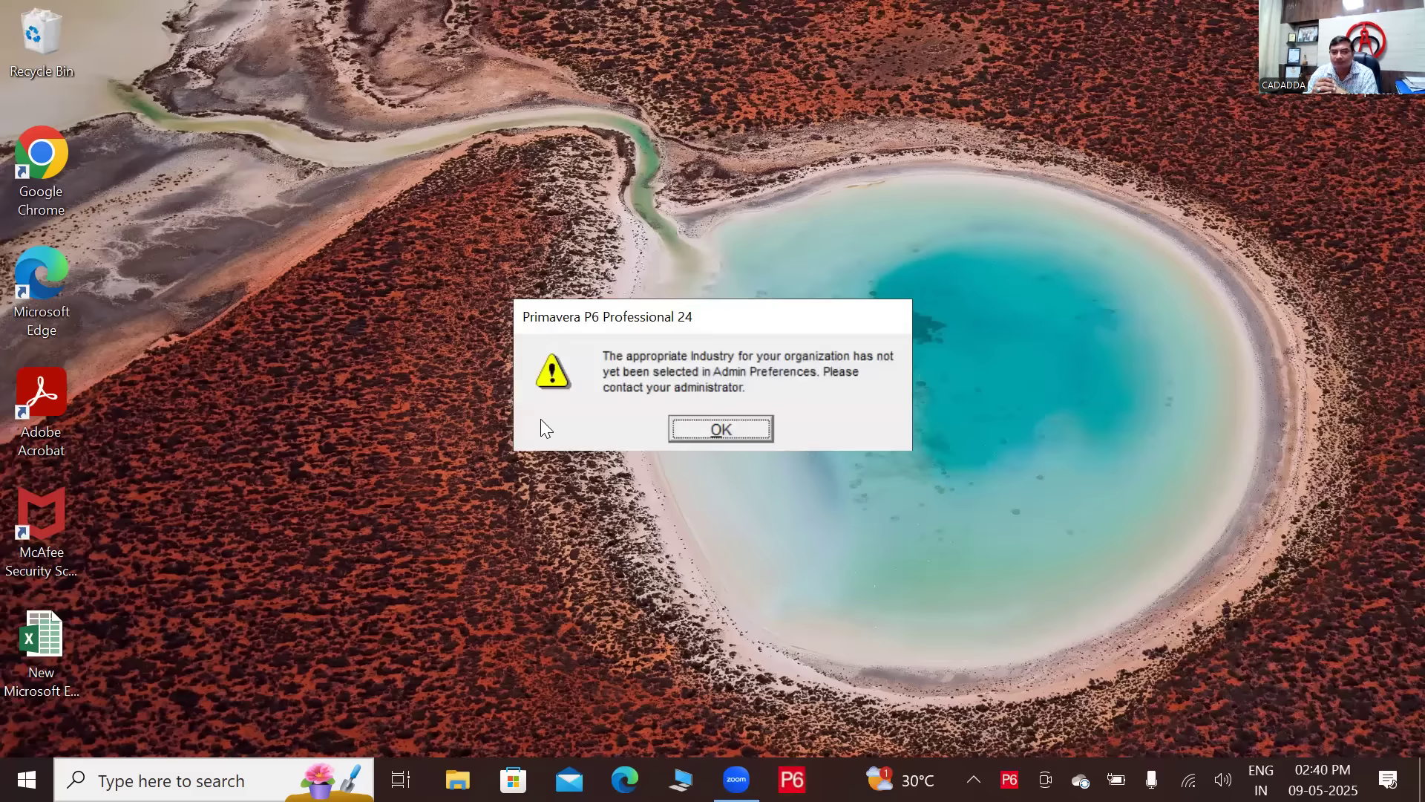
- Acknowledge the no-industry warning to reach Projects, then bring up the Admin menu
{"action": "left_click", "coordinate": [724, 430]}
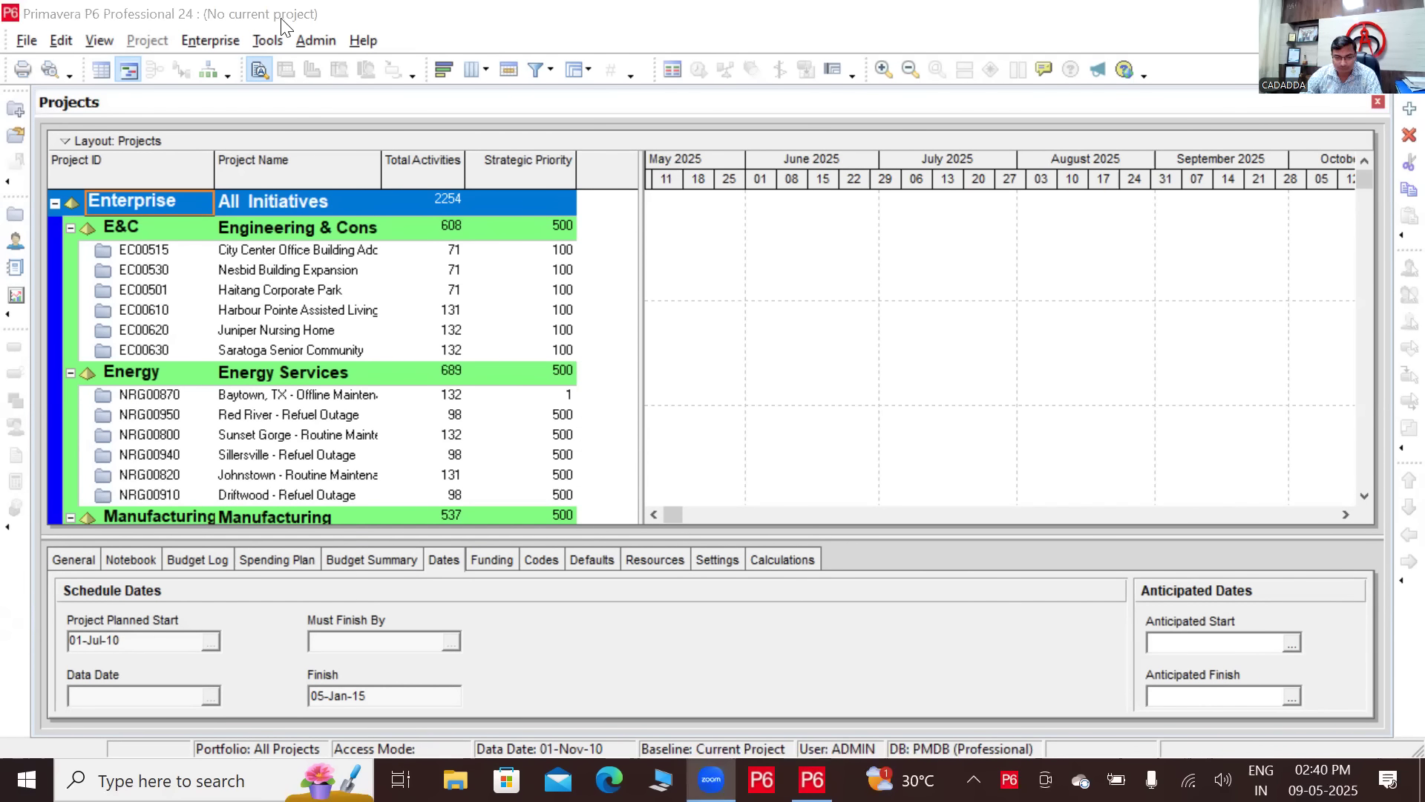
{"action": "key", "text": "alt+a"}
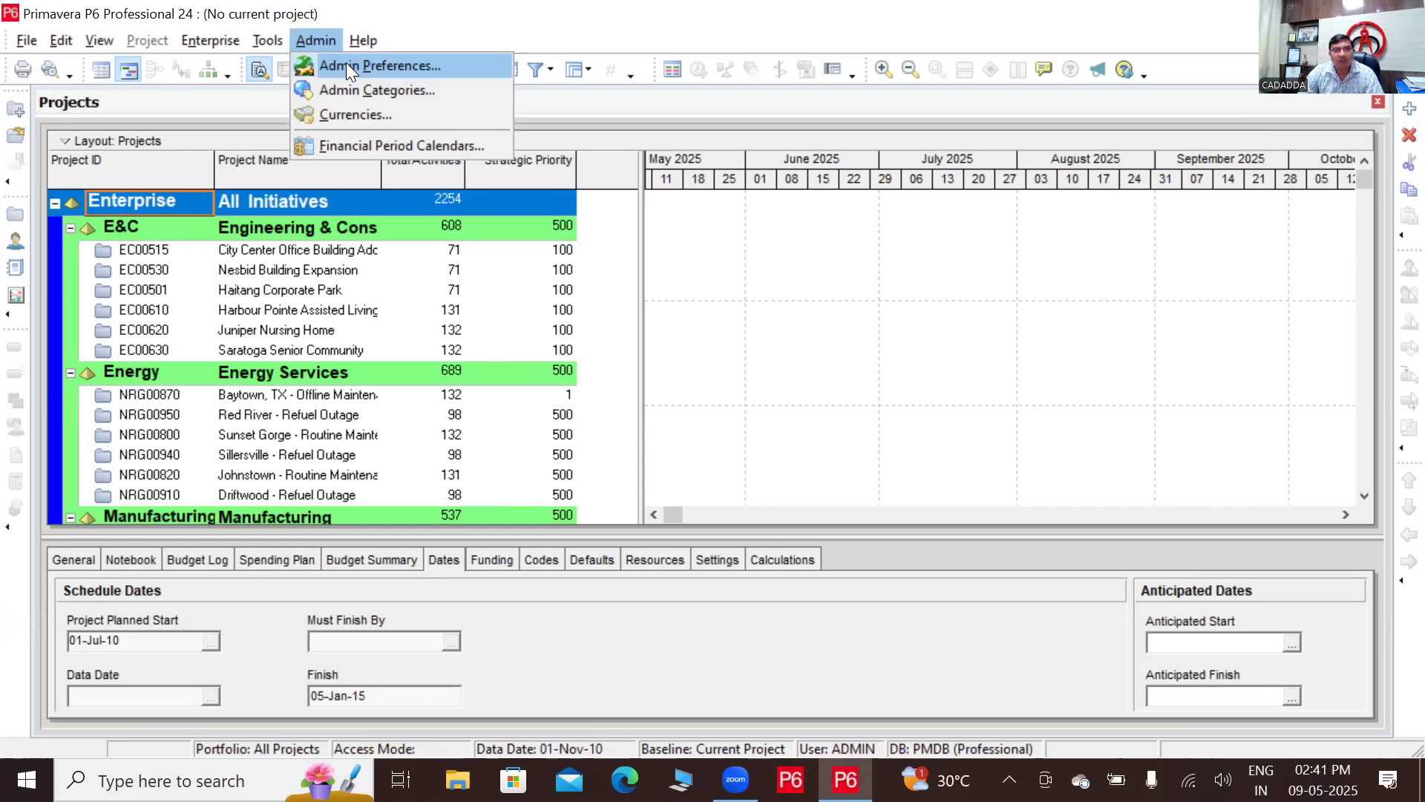
- In Admin Preferences, set the industry to Utilities, Oil and Gas
{"action": "left_click", "coordinate": [346, 66]}
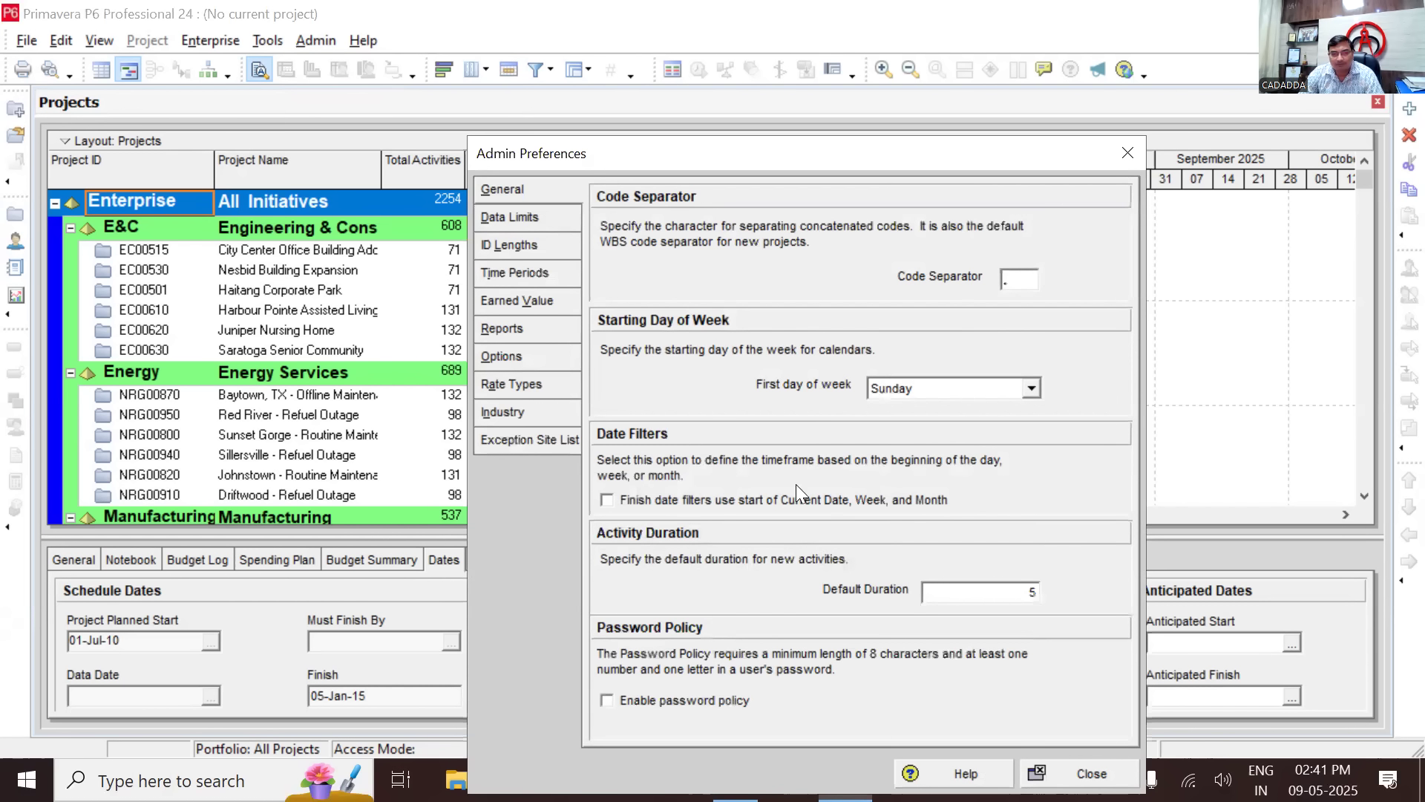
{"action": "left_click", "coordinate": [501, 410]}
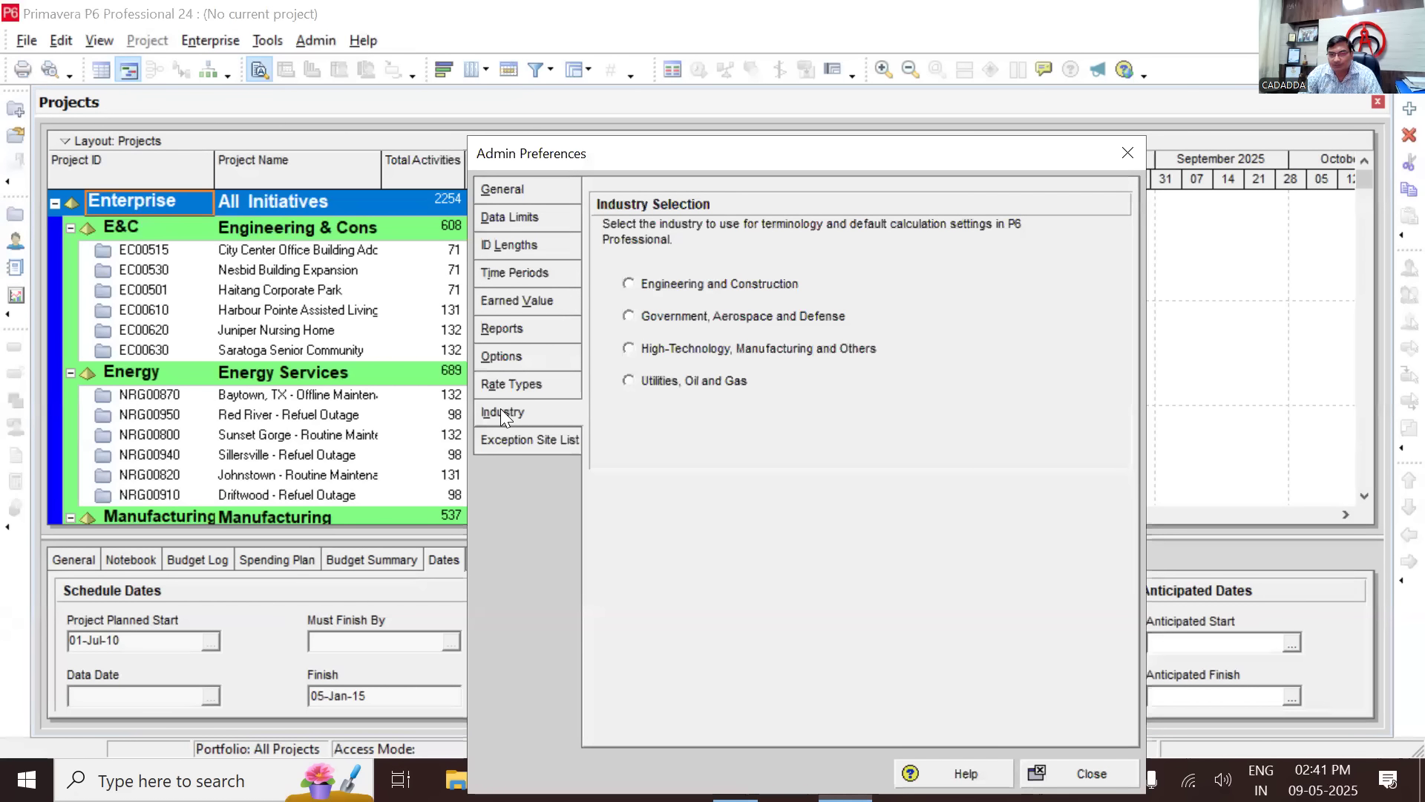
{"action": "left_click", "coordinate": [629, 283]}
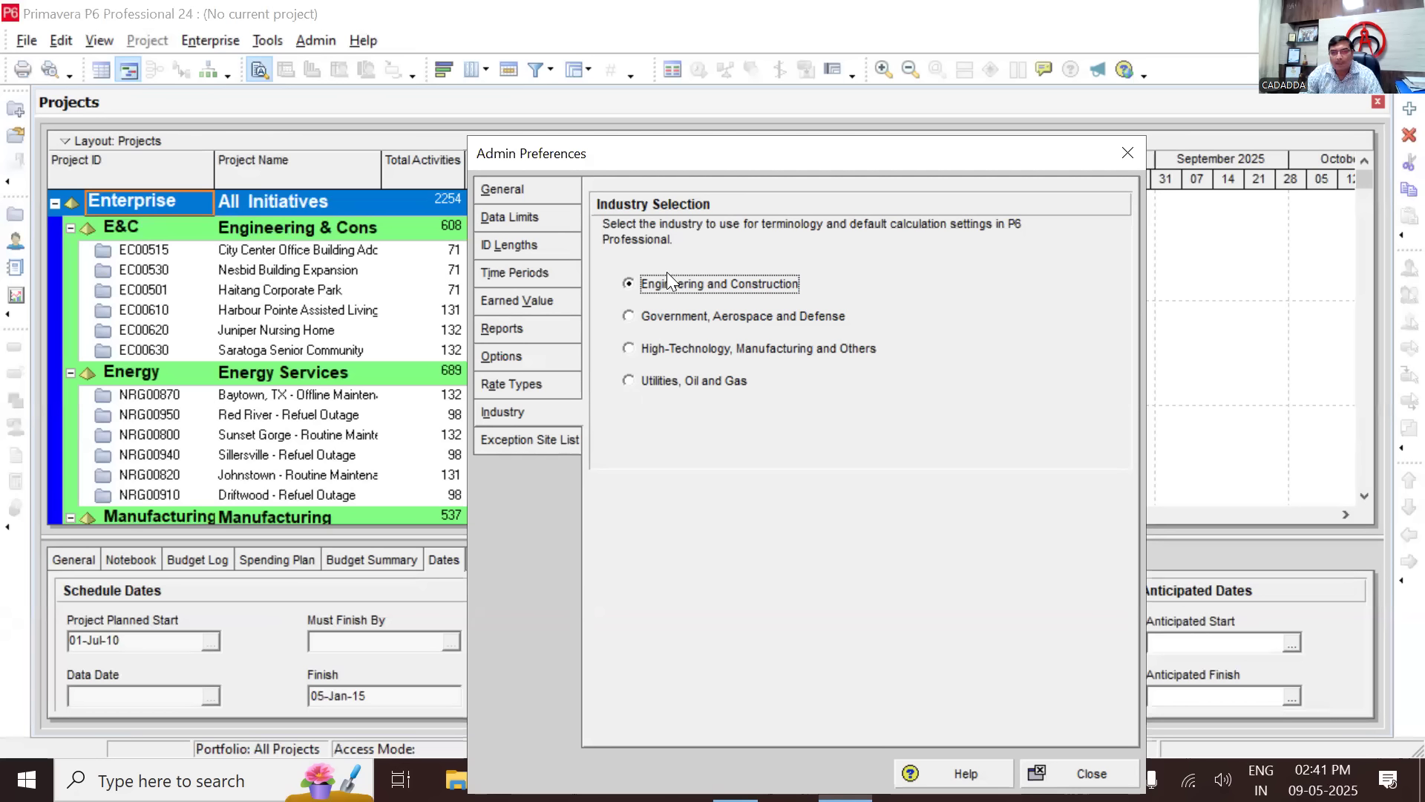
{"action": "left_click", "coordinate": [639, 380]}
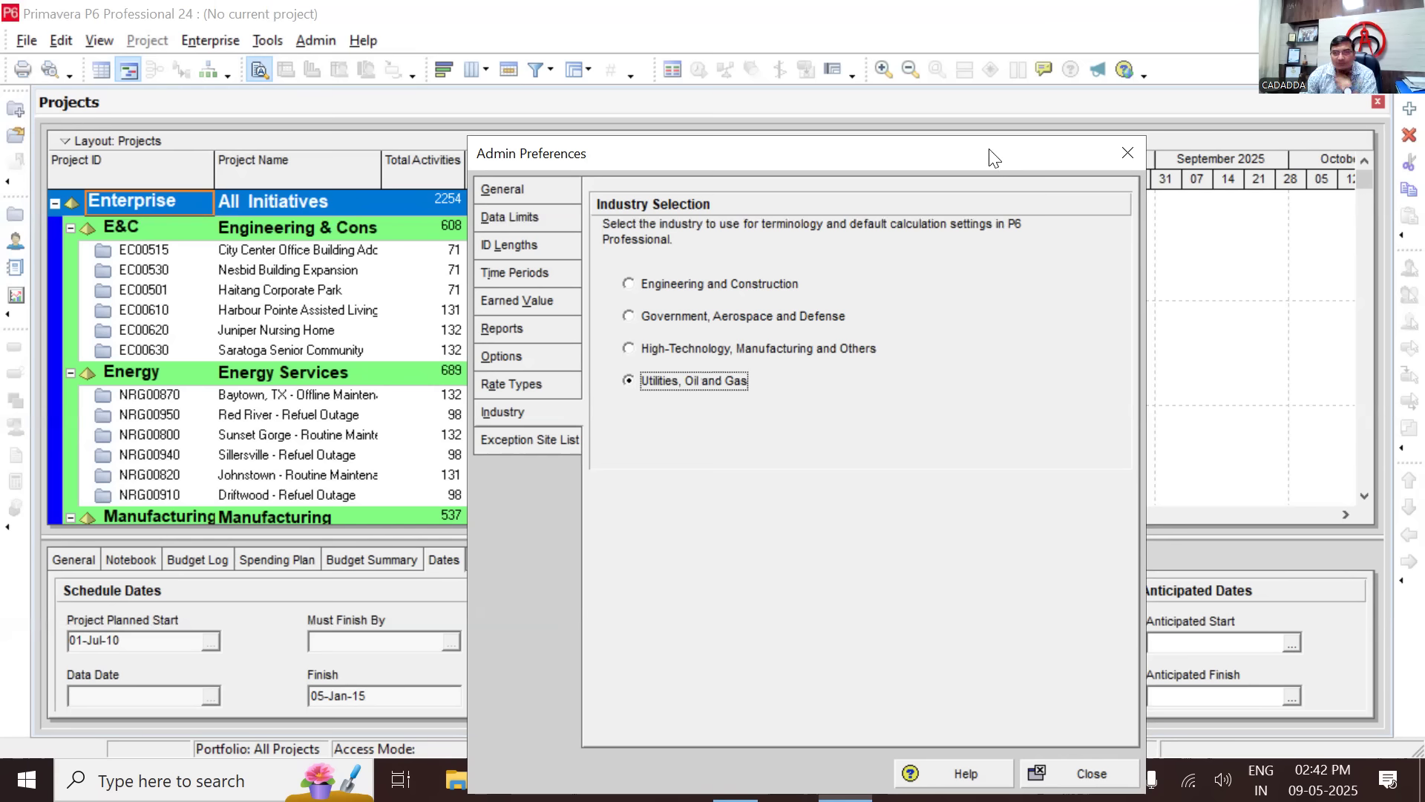
{"action": "left_click_drag", "start_coordinate": [990, 150], "coordinate": [963, 80]}
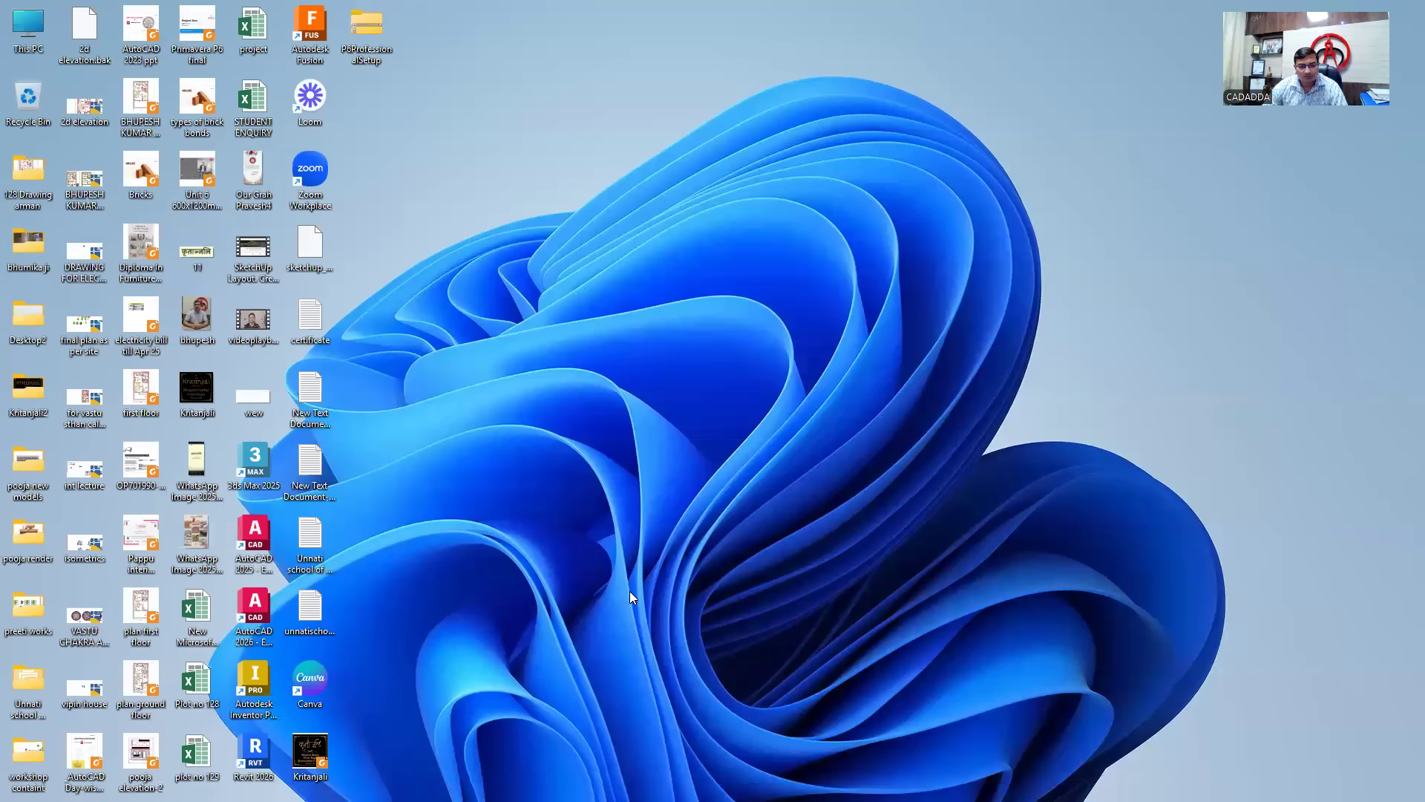
- Find P6 Professional through the Start search for 'PRIM' and pin it to the taskbar
{"action": "key", "text": "super"}
{"action": "type", "text": "PRIM"}
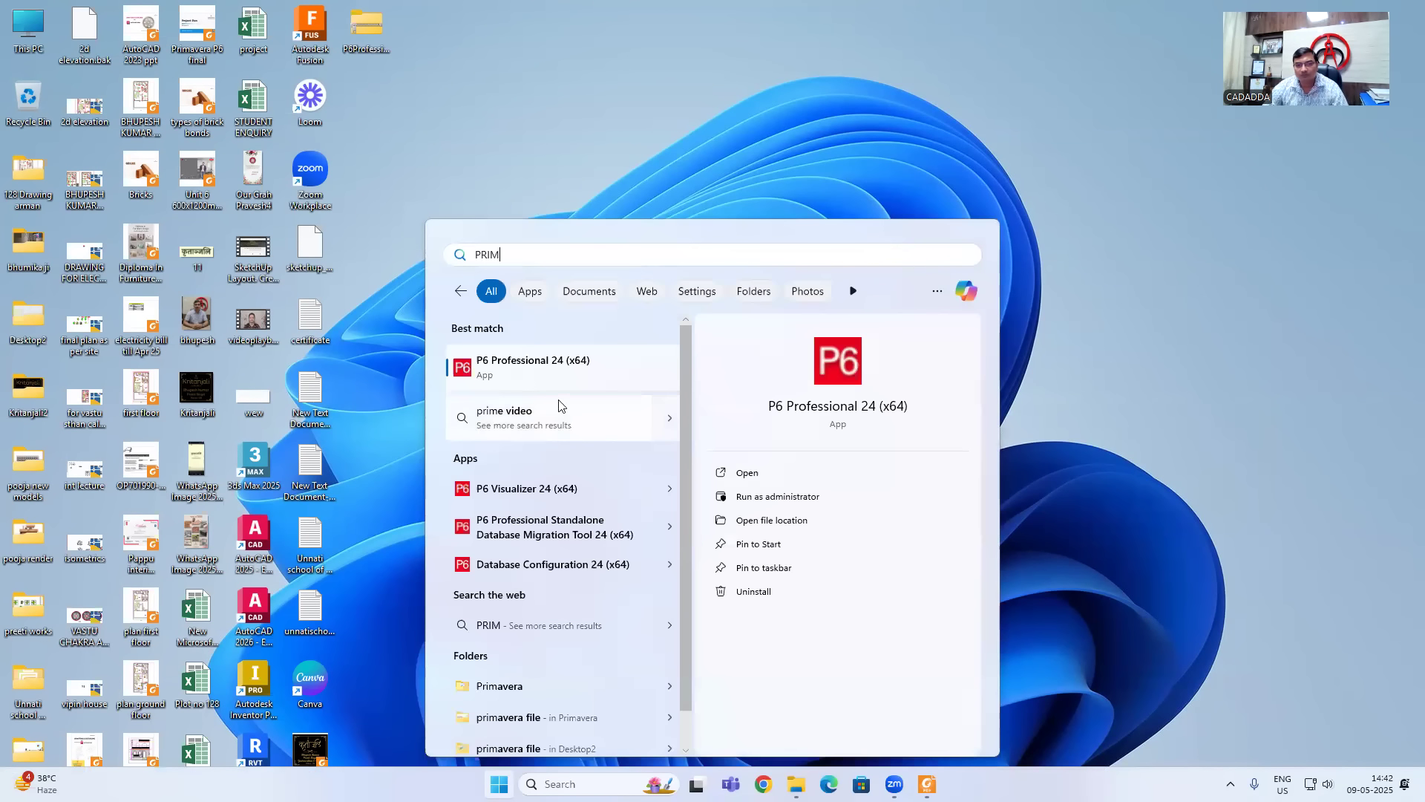
{"action": "right_click", "coordinate": [525, 381]}
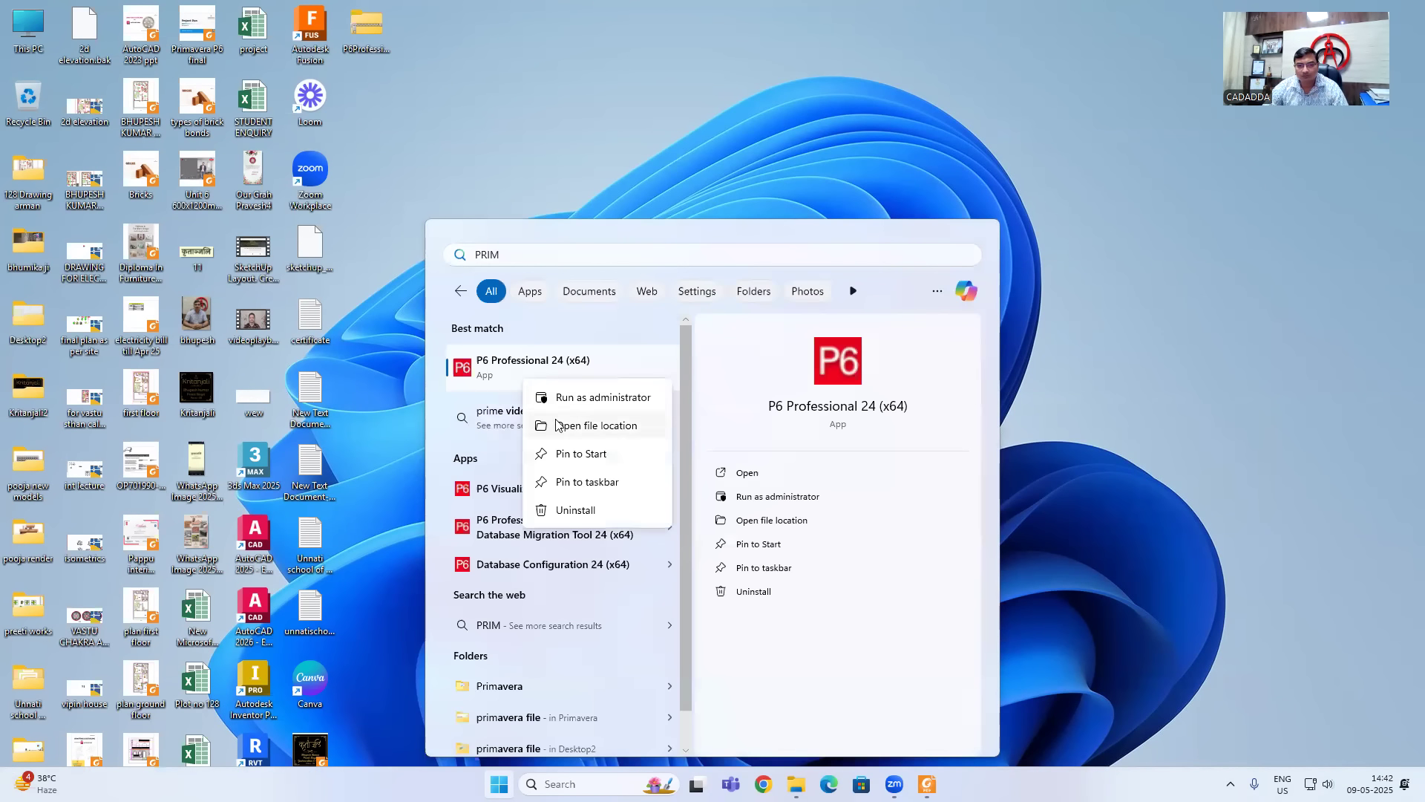
{"action": "left_click", "coordinate": [576, 483]}
{"action": "left_click", "coordinate": [1126, 668]}
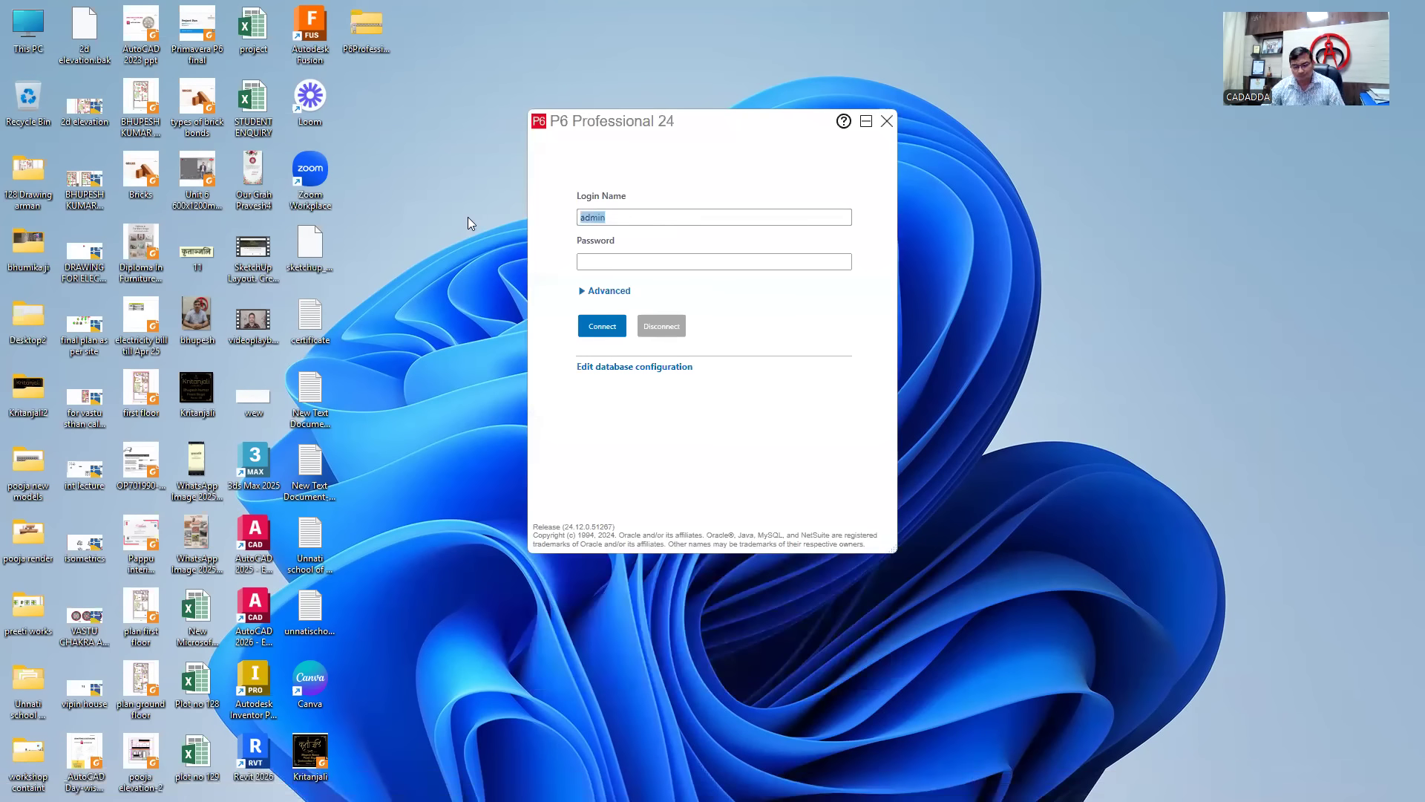
- Sign back in to the P6 database and reopen Admin Preferences
{"action": "left_click", "coordinate": [610, 262]}
{"action": "type", "text": "admin"}
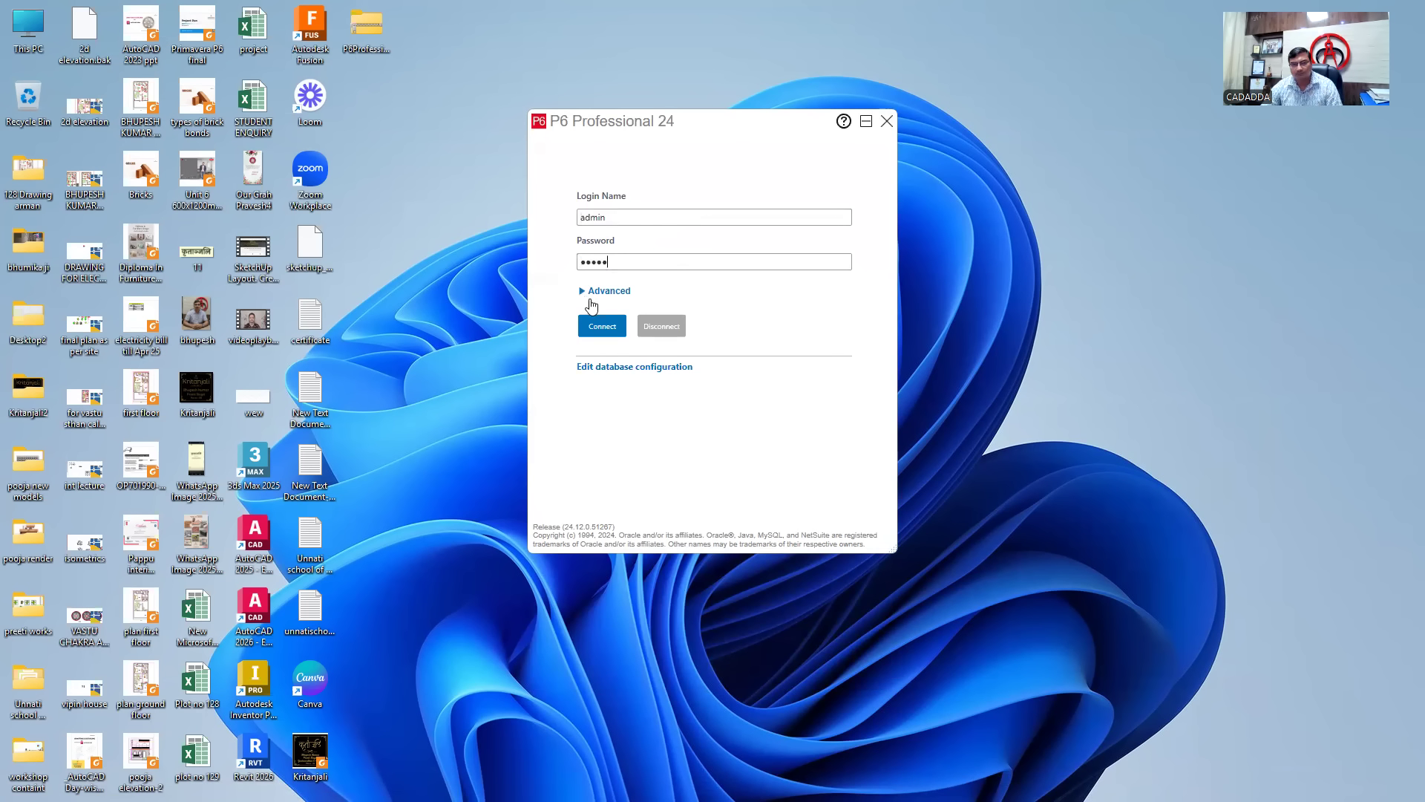
{"action": "left_click", "coordinate": [600, 327]}
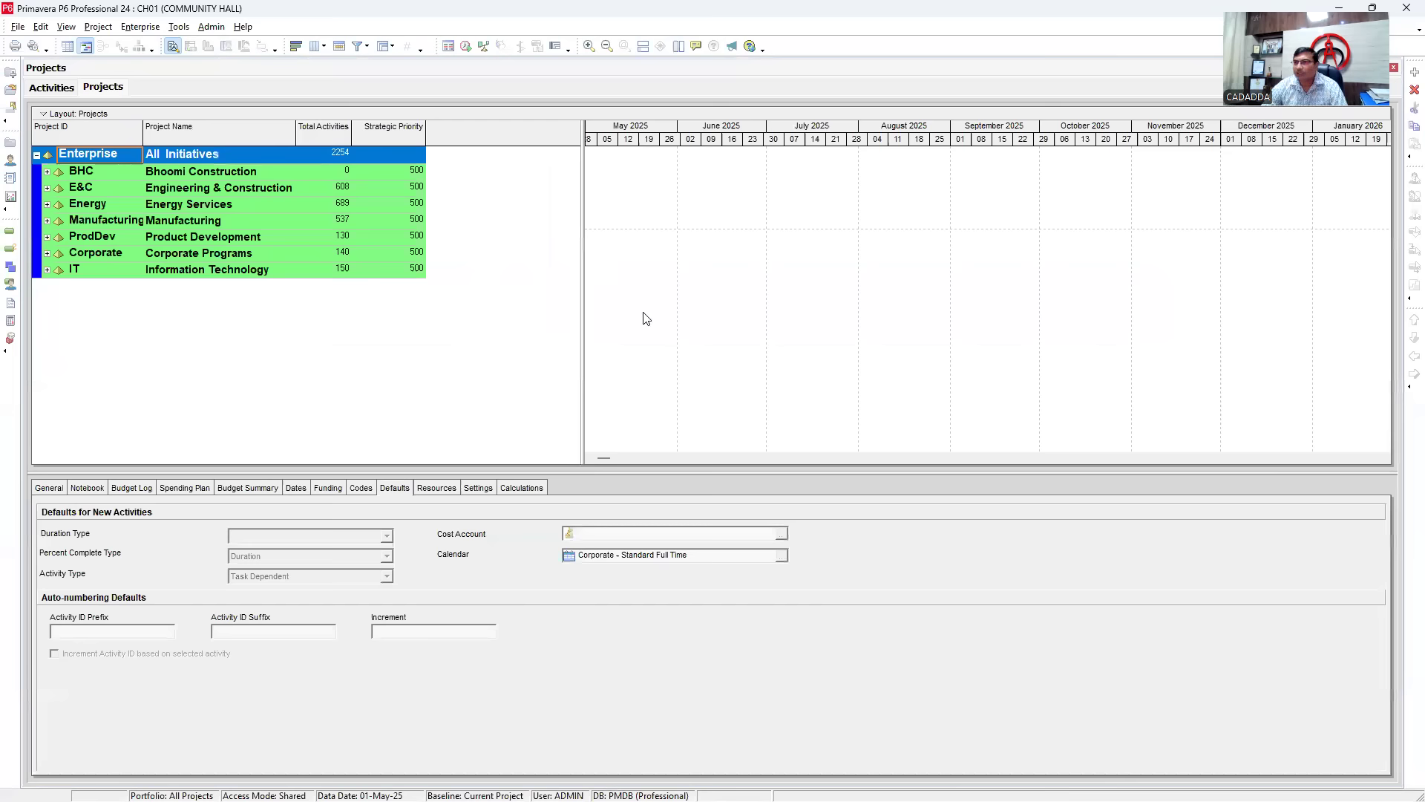
{"action": "left_click", "coordinate": [211, 27]}
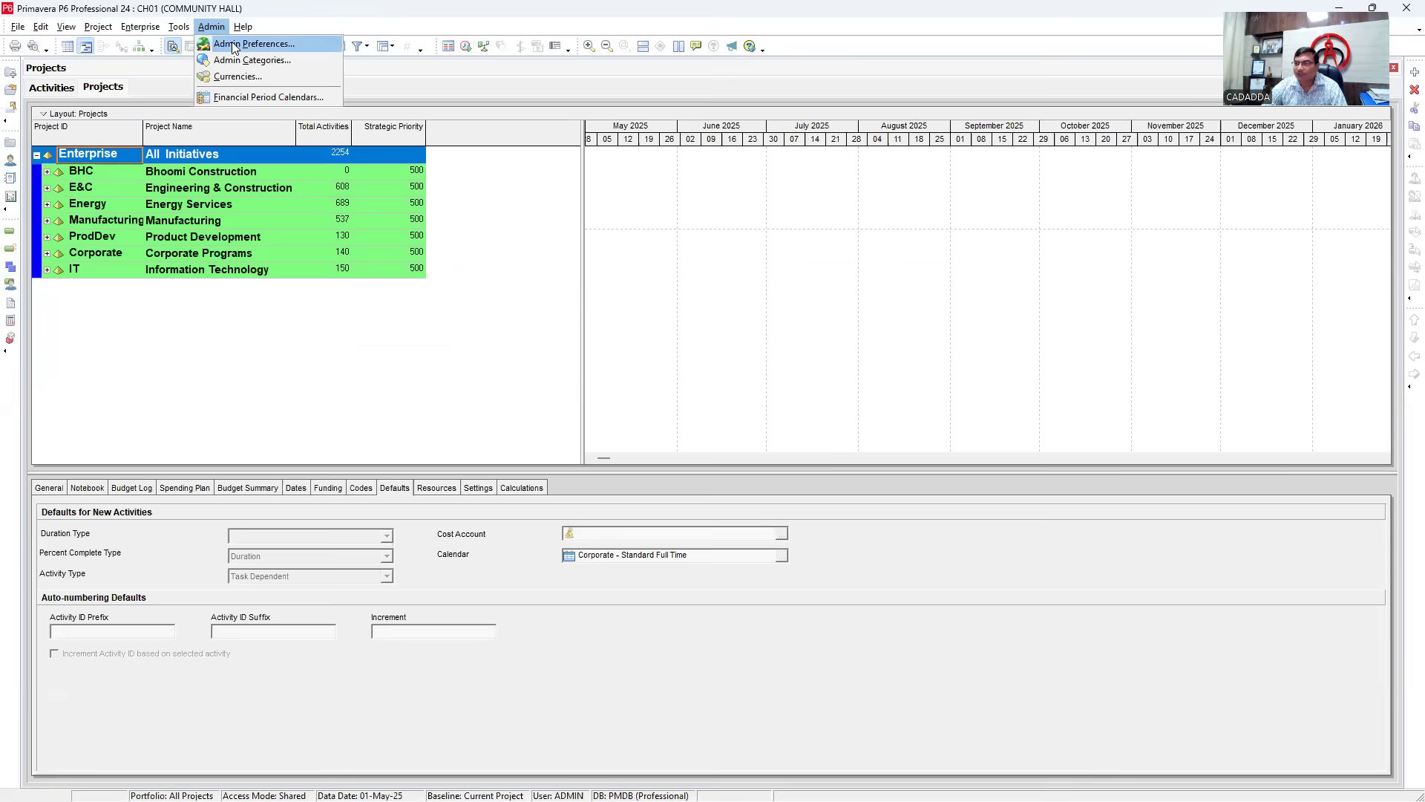
{"action": "left_click", "coordinate": [233, 46]}
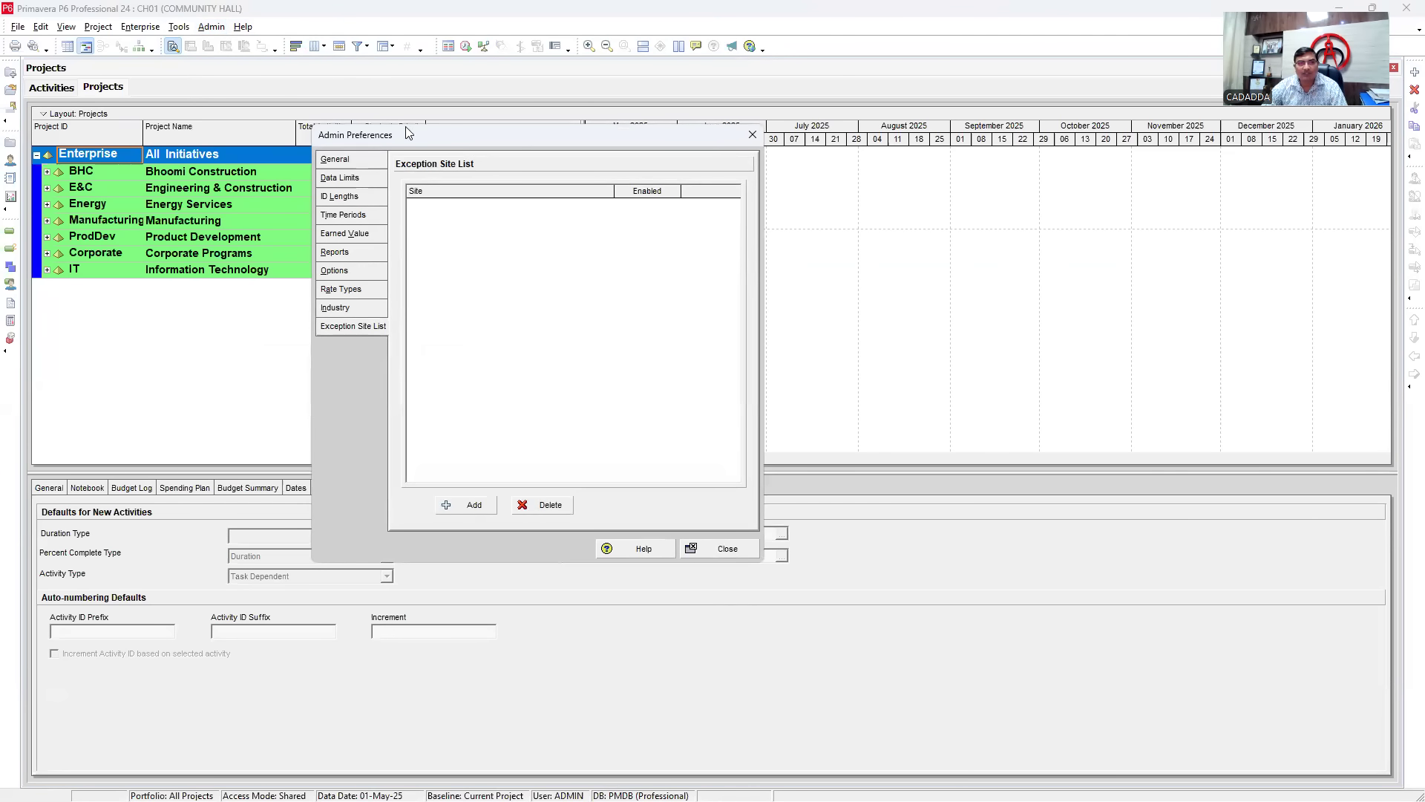
- Review the General admin preferences: code separator, Monday week start and default duration 5
{"action": "left_click_drag", "start_coordinate": [407, 139], "coordinate": [622, 162]}
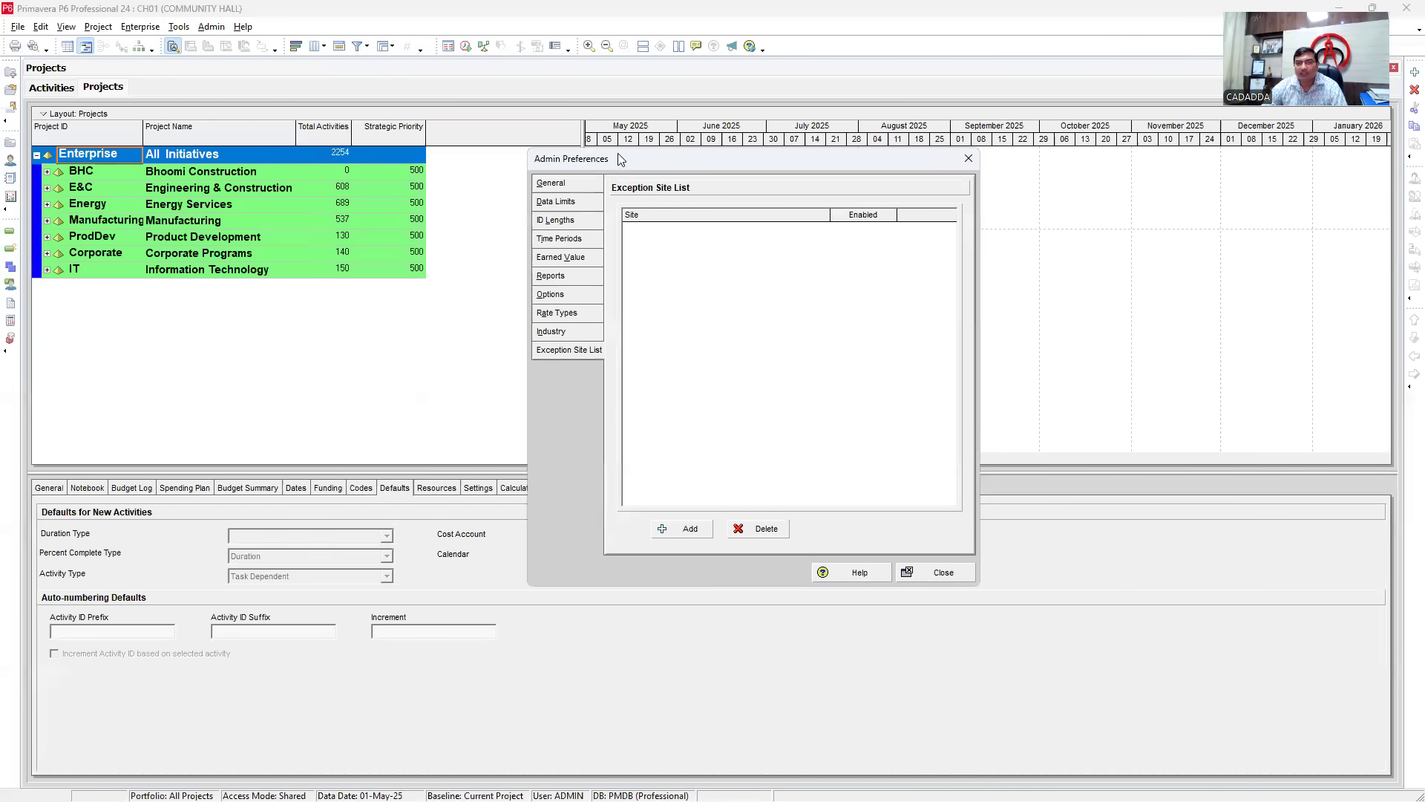
{"action": "left_click", "coordinate": [552, 184]}
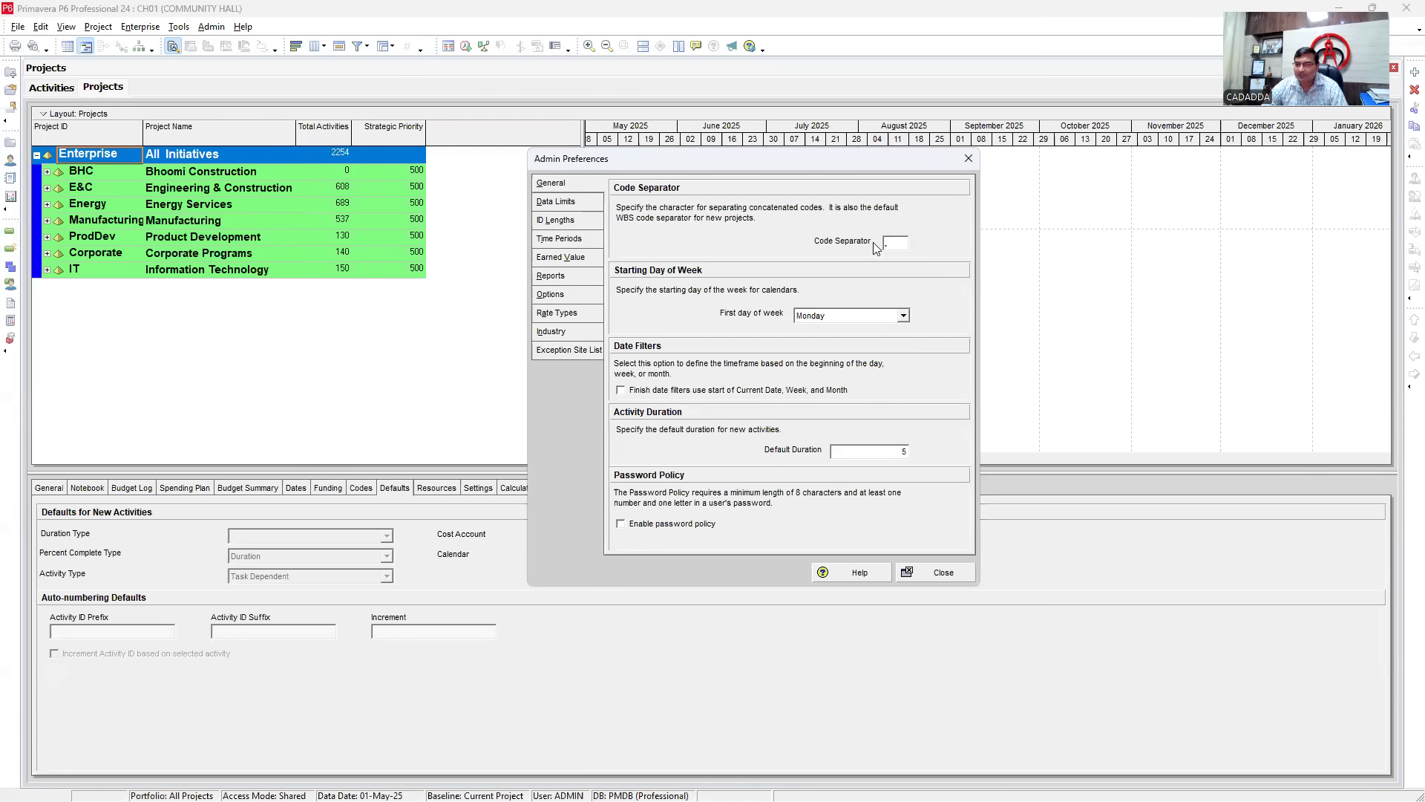
{"action": "left_click_drag", "start_coordinate": [893, 241], "coordinate": [848, 240]}
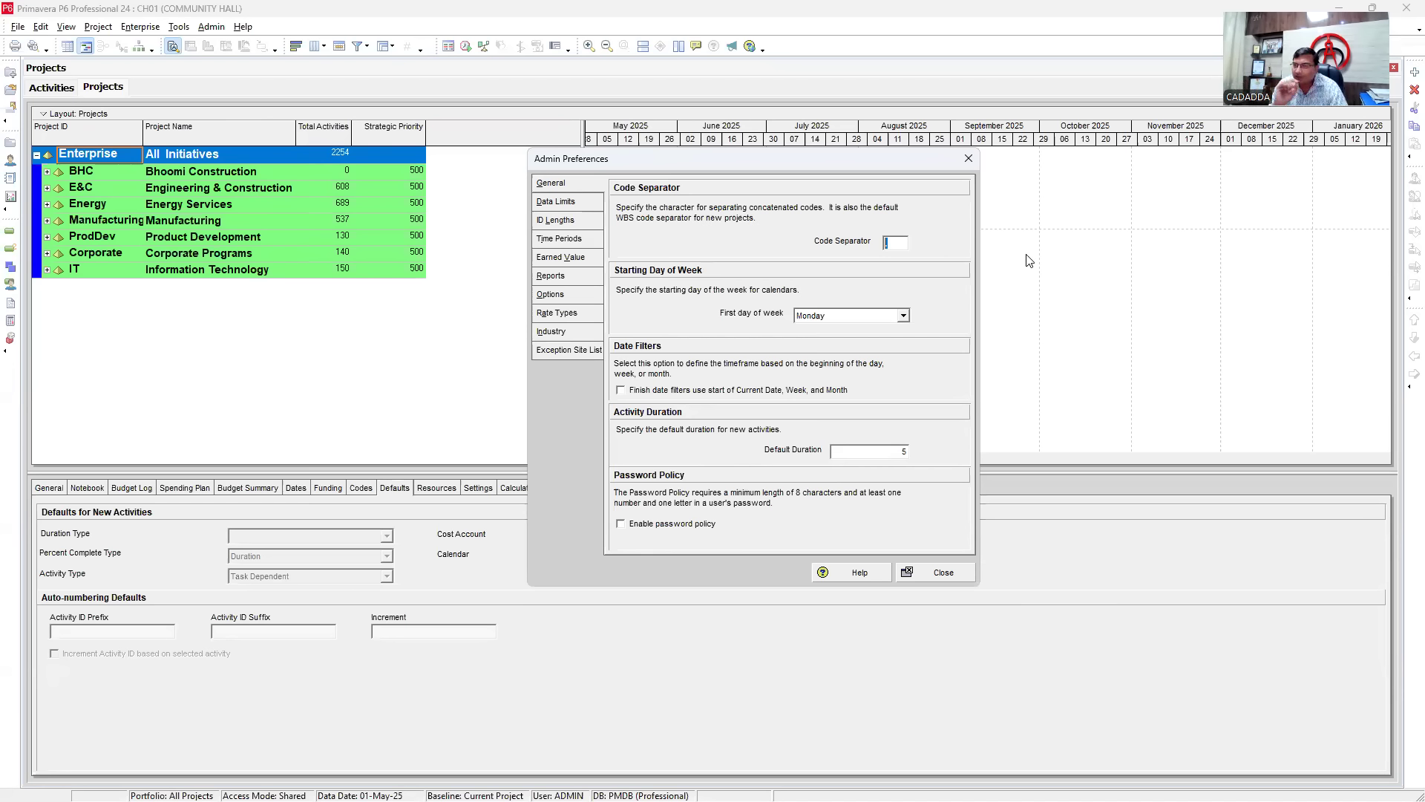
{"action": "double_click", "coordinate": [896, 245]}
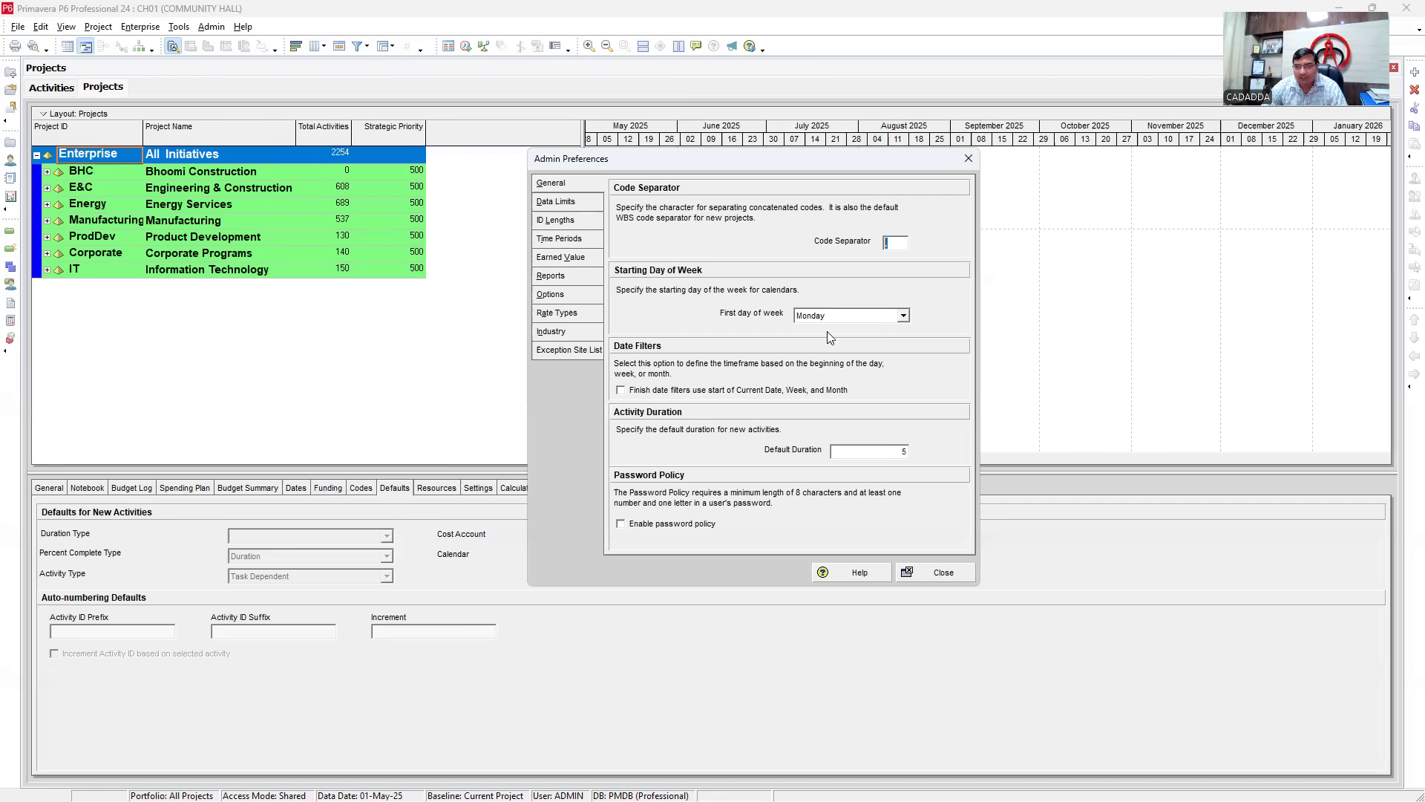
{"action": "left_click", "coordinate": [897, 449]}
{"action": "left_click_drag", "start_coordinate": [854, 450], "coordinate": [741, 445]}
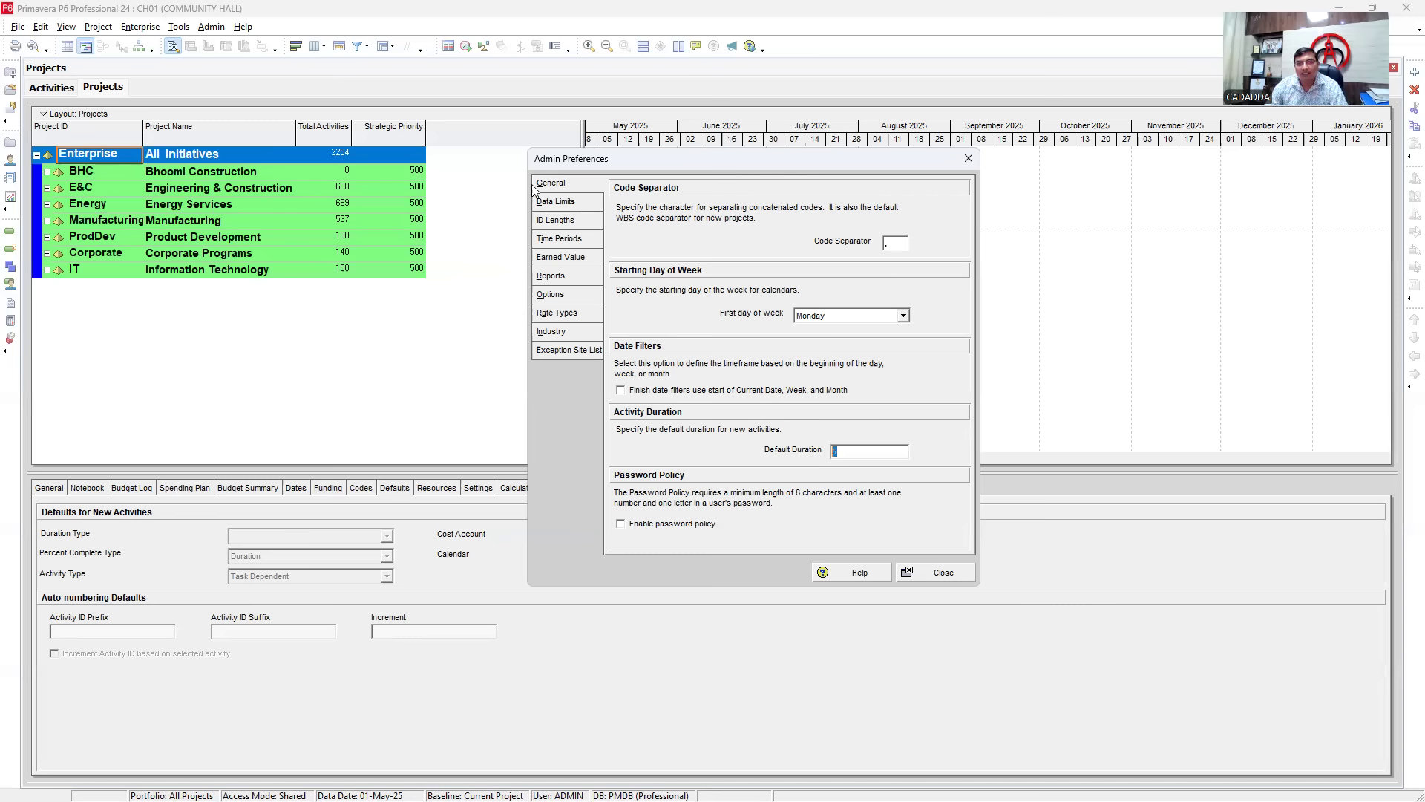
- Show Data Limits, with 20 tree levels and 10 baselines per project
{"action": "left_click", "coordinate": [551, 207]}
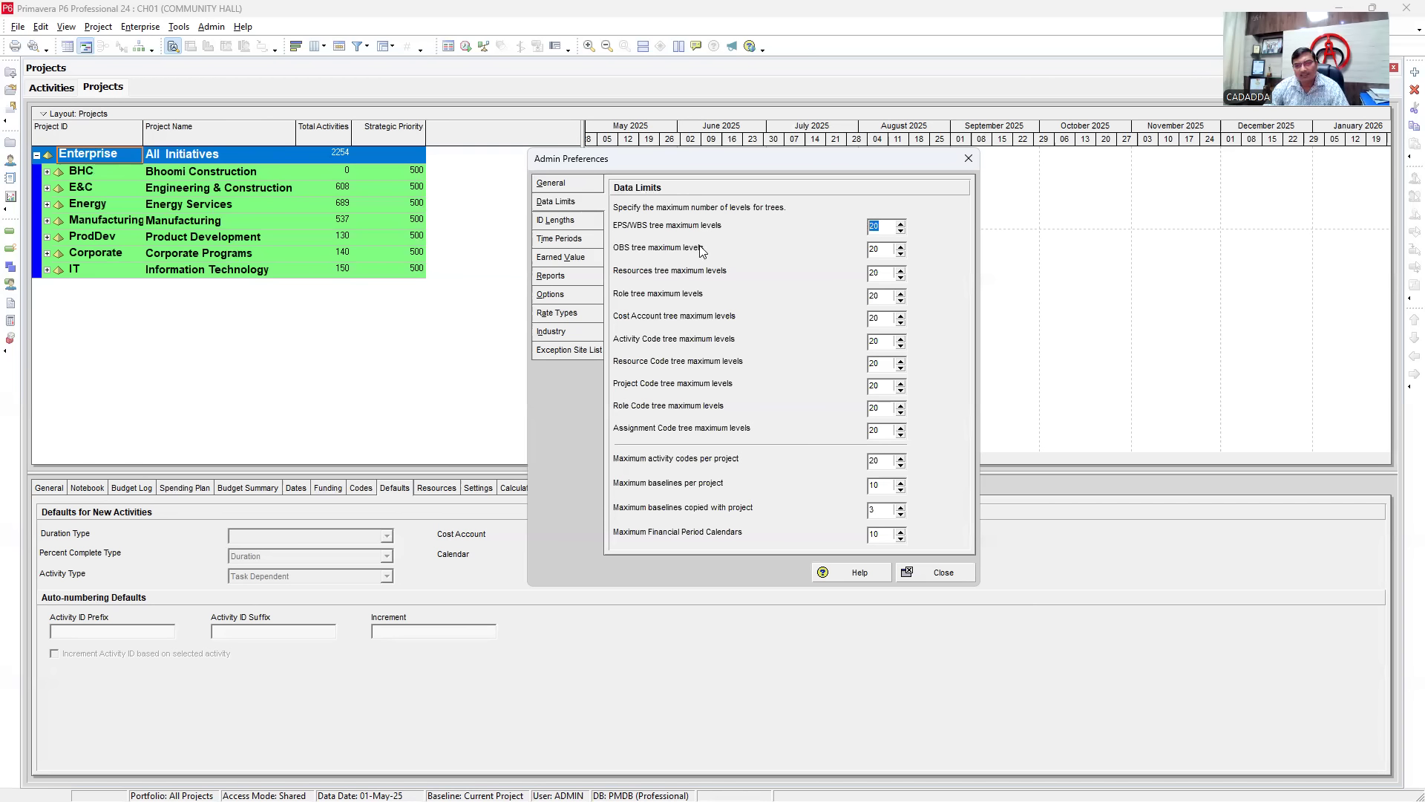
- Inspect the Resource tree level limits, then review the 20-character ID Lengths maximums
{"action": "left_click", "coordinate": [883, 272]}
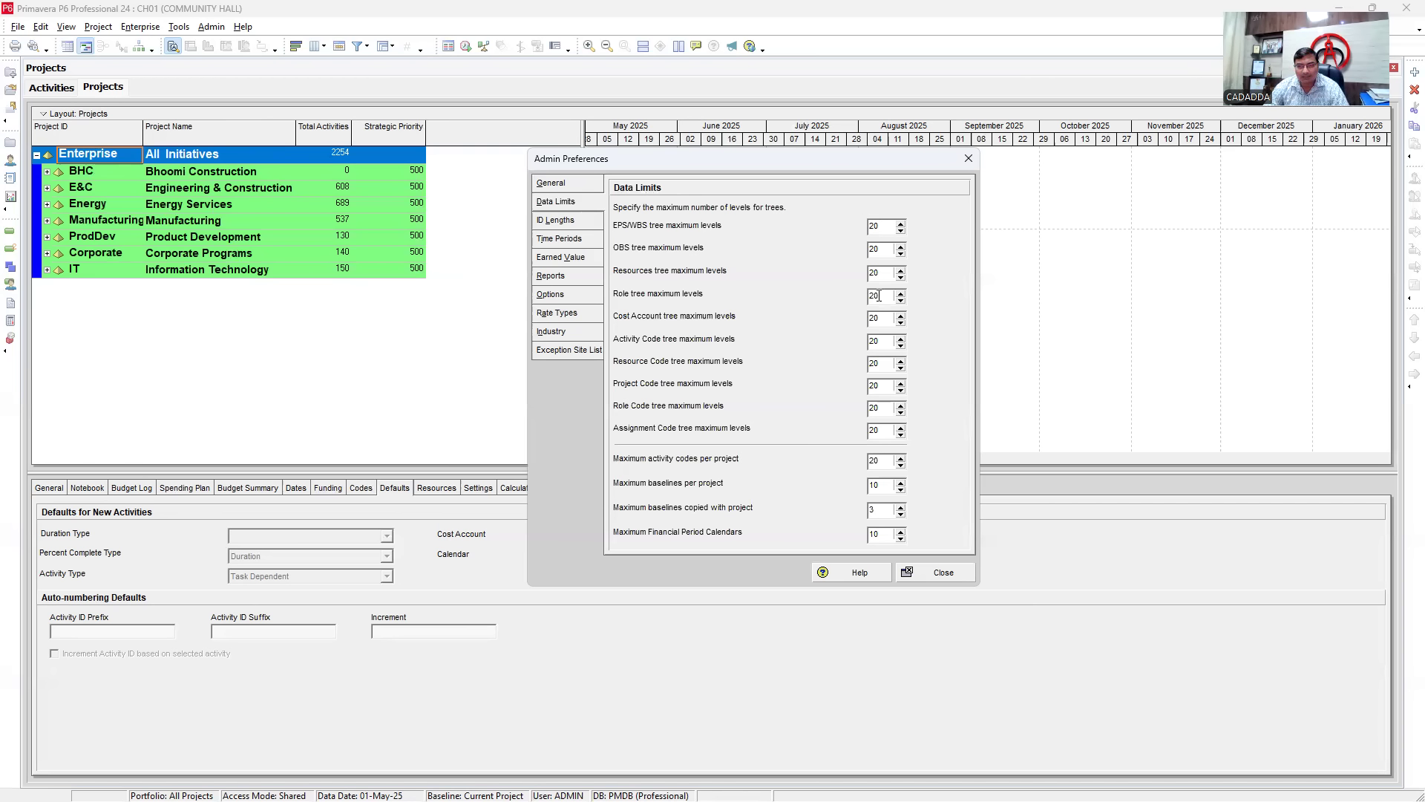
{"action": "left_click", "coordinate": [882, 363]}
{"action": "left_click", "coordinate": [561, 221]}
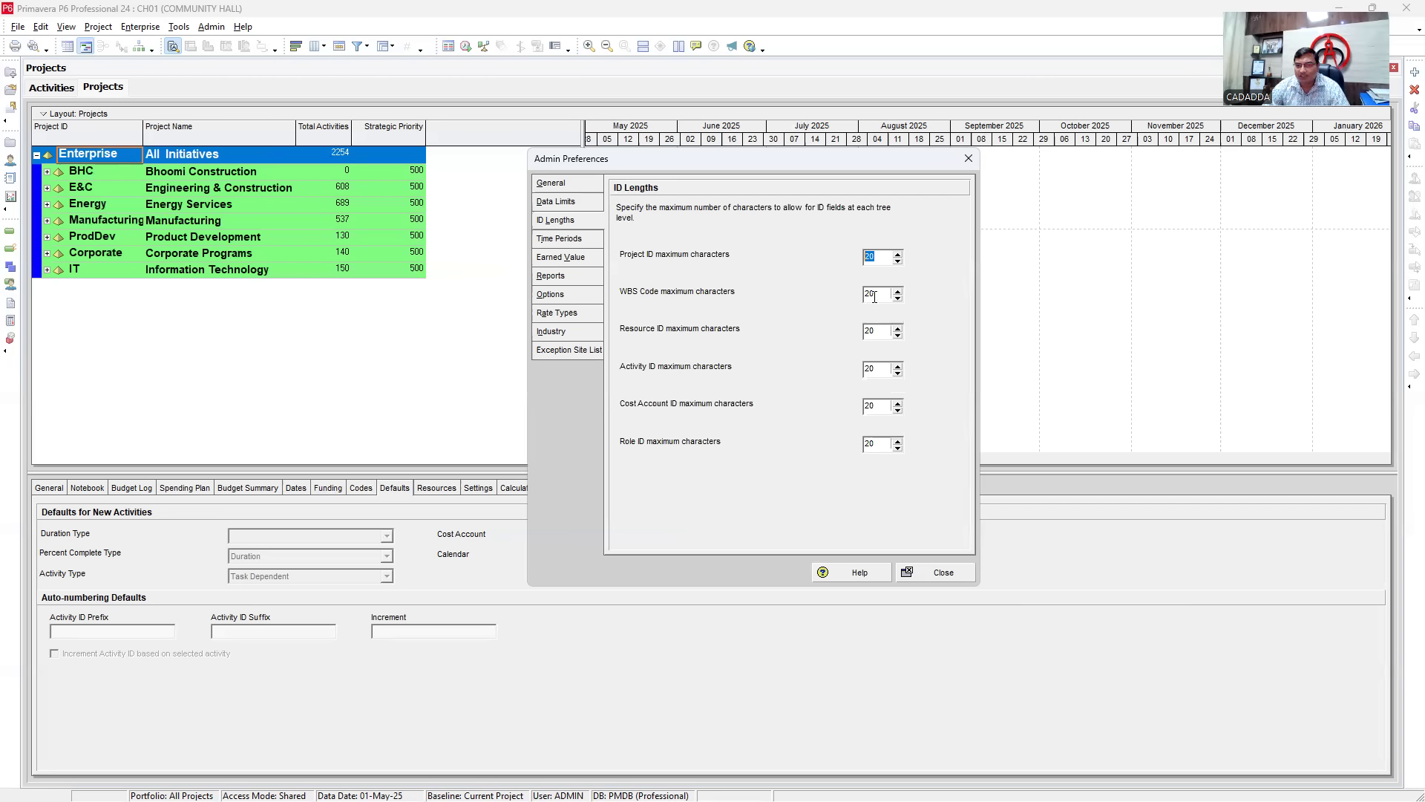
{"action": "key", "text": "Tab"}
{"action": "key", "text": "Tab"}
{"action": "key", "text": "Tab"}
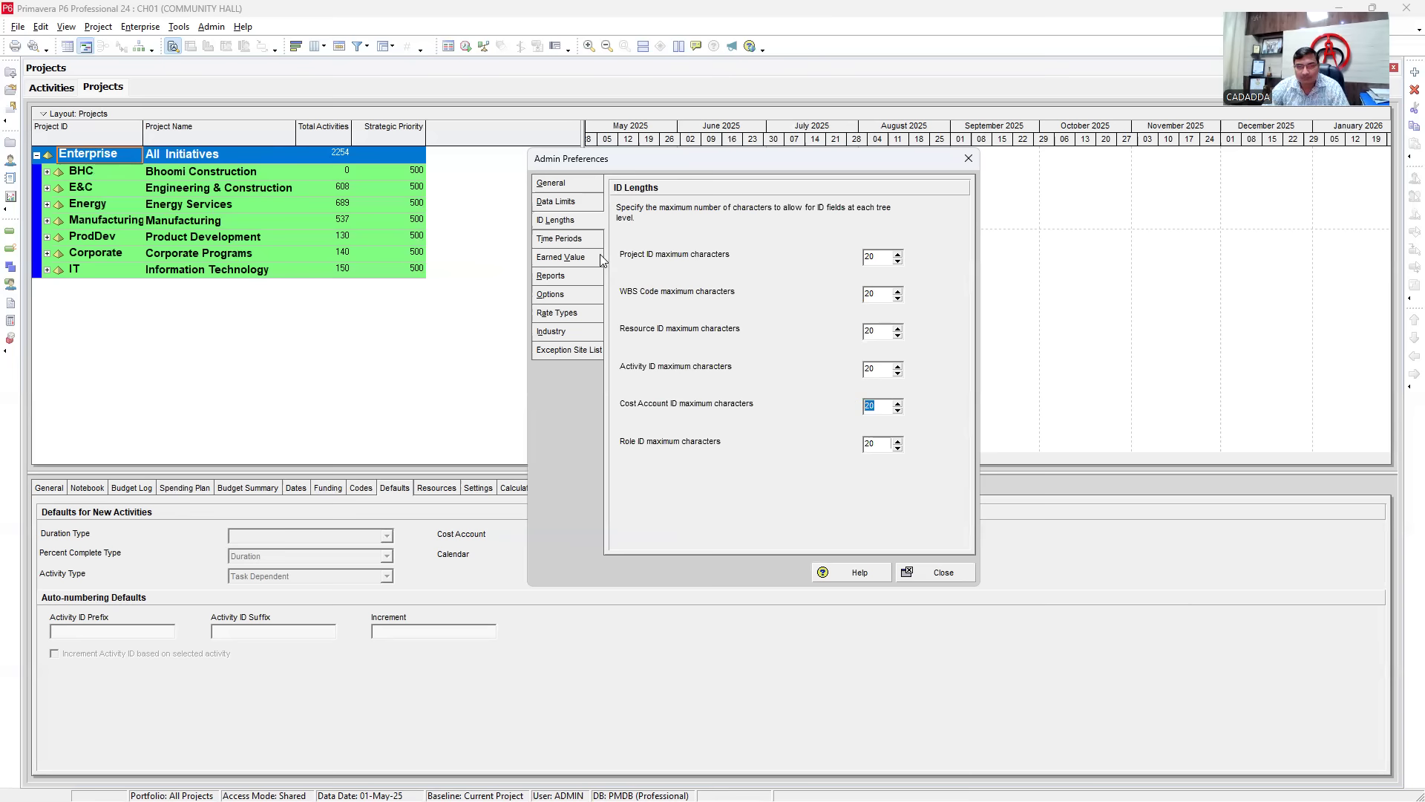
{"action": "left_click", "coordinate": [547, 243]}
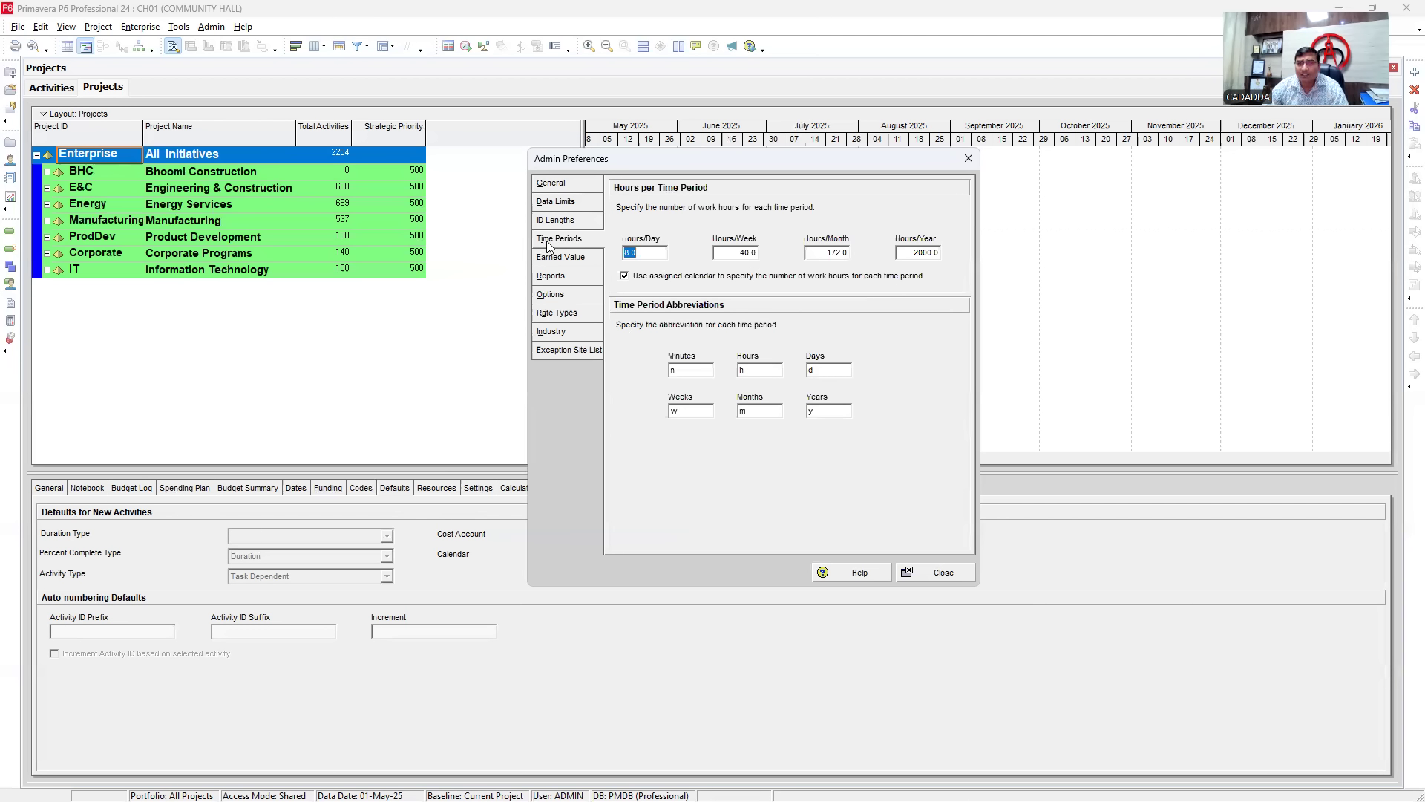
{"action": "left_click", "coordinate": [653, 253]}
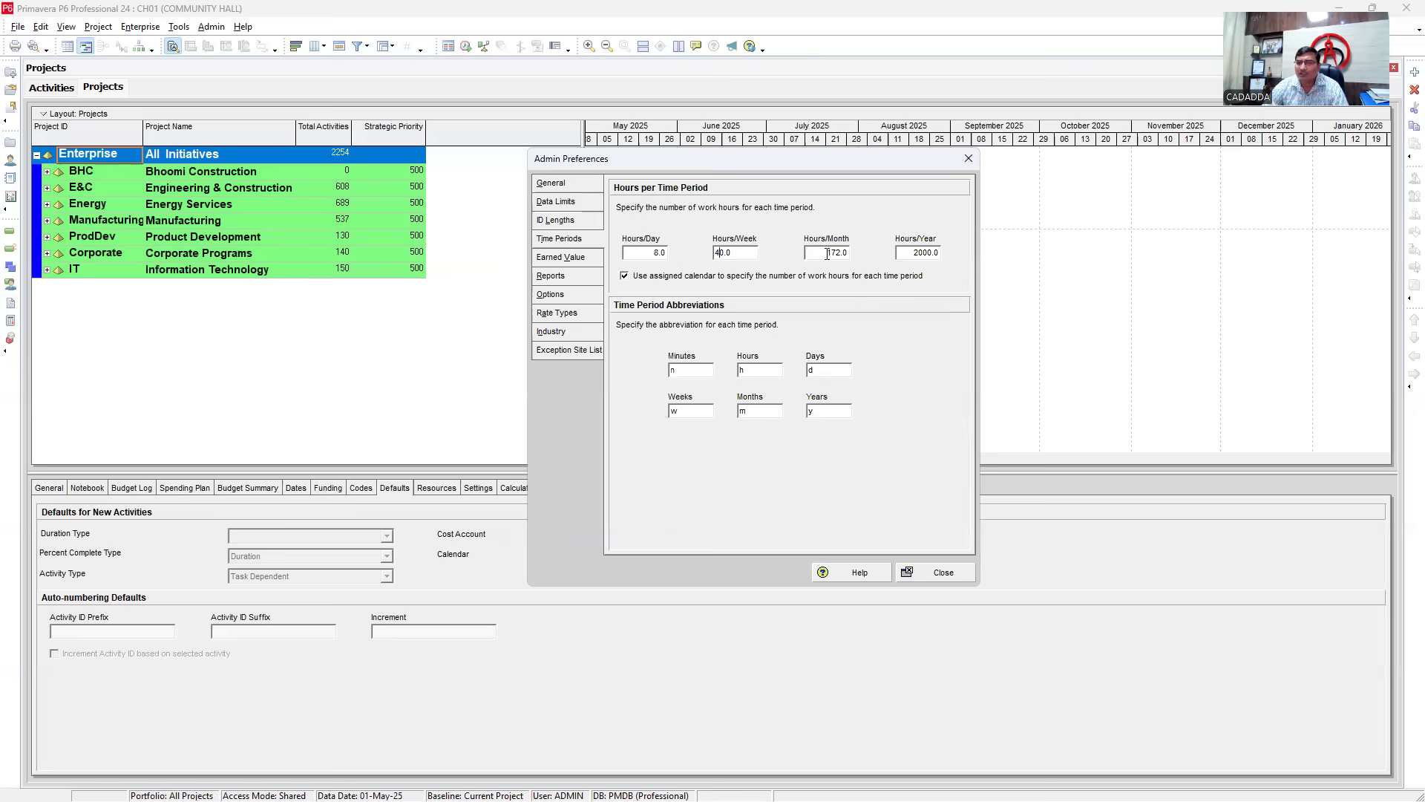
{"action": "left_click", "coordinate": [906, 253]}
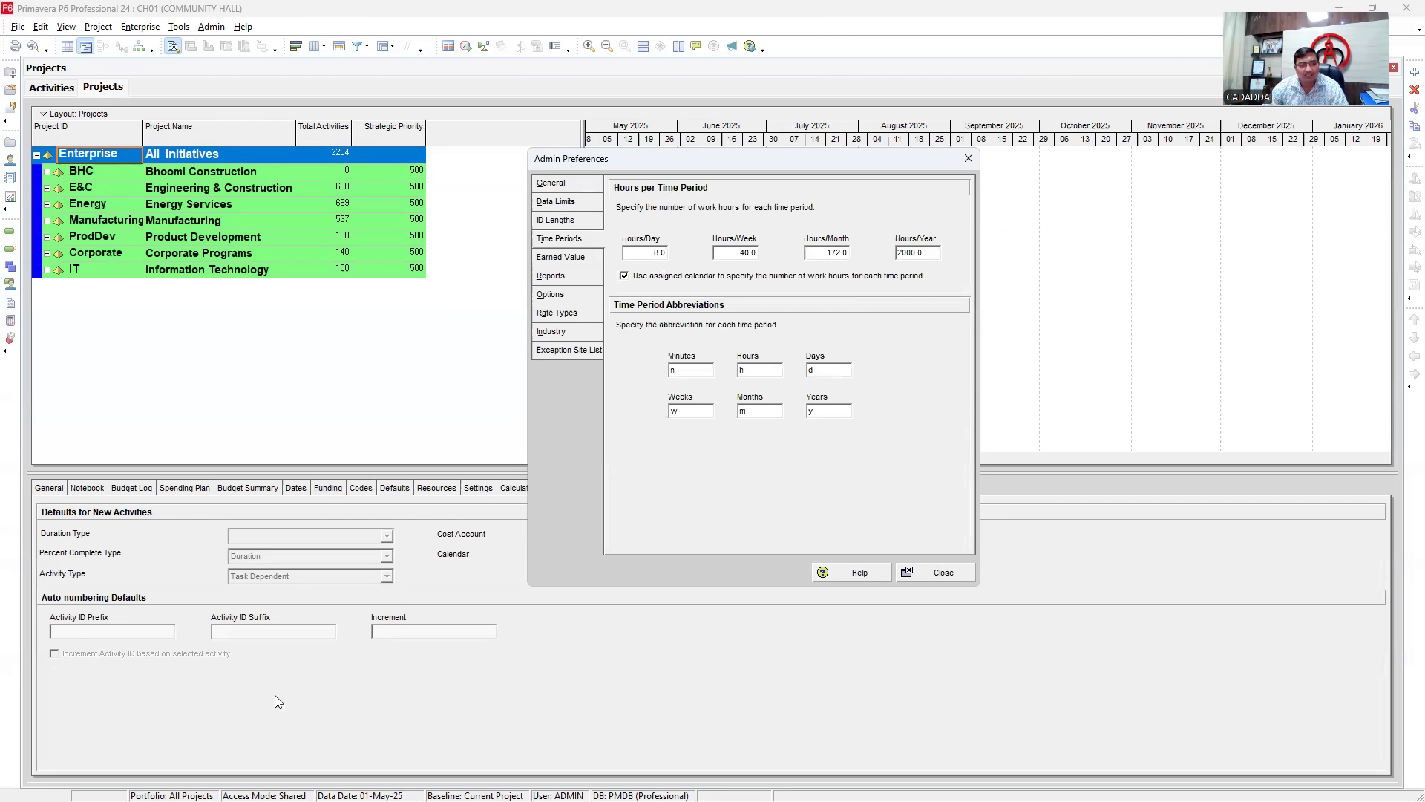
{"action": "left_click", "coordinate": [56, 325]}
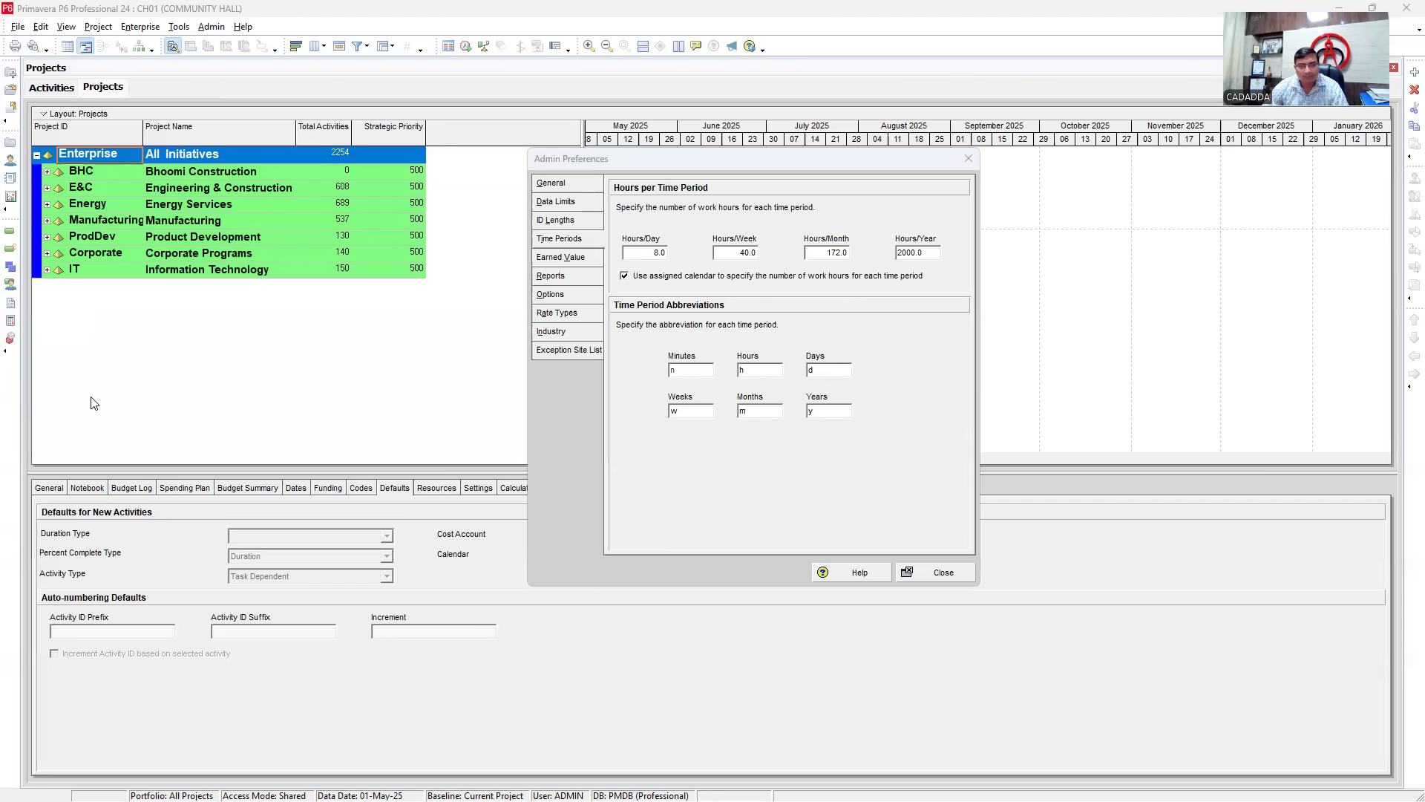
{"action": "mouse_move", "coordinate": [620, 264]}
{"action": "left_mouse_down"}
{"action": "mouse_move", "coordinate": [631, 285]}
{"action": "mouse_move", "coordinate": [634, 265]}
{"action": "mouse_move", "coordinate": [671, 284]}
{"action": "mouse_move", "coordinate": [928, 276]}
{"action": "mouse_move", "coordinate": [928, 261]}
{"action": "mouse_move", "coordinate": [633, 266]}
{"action": "left_mouse_up"}
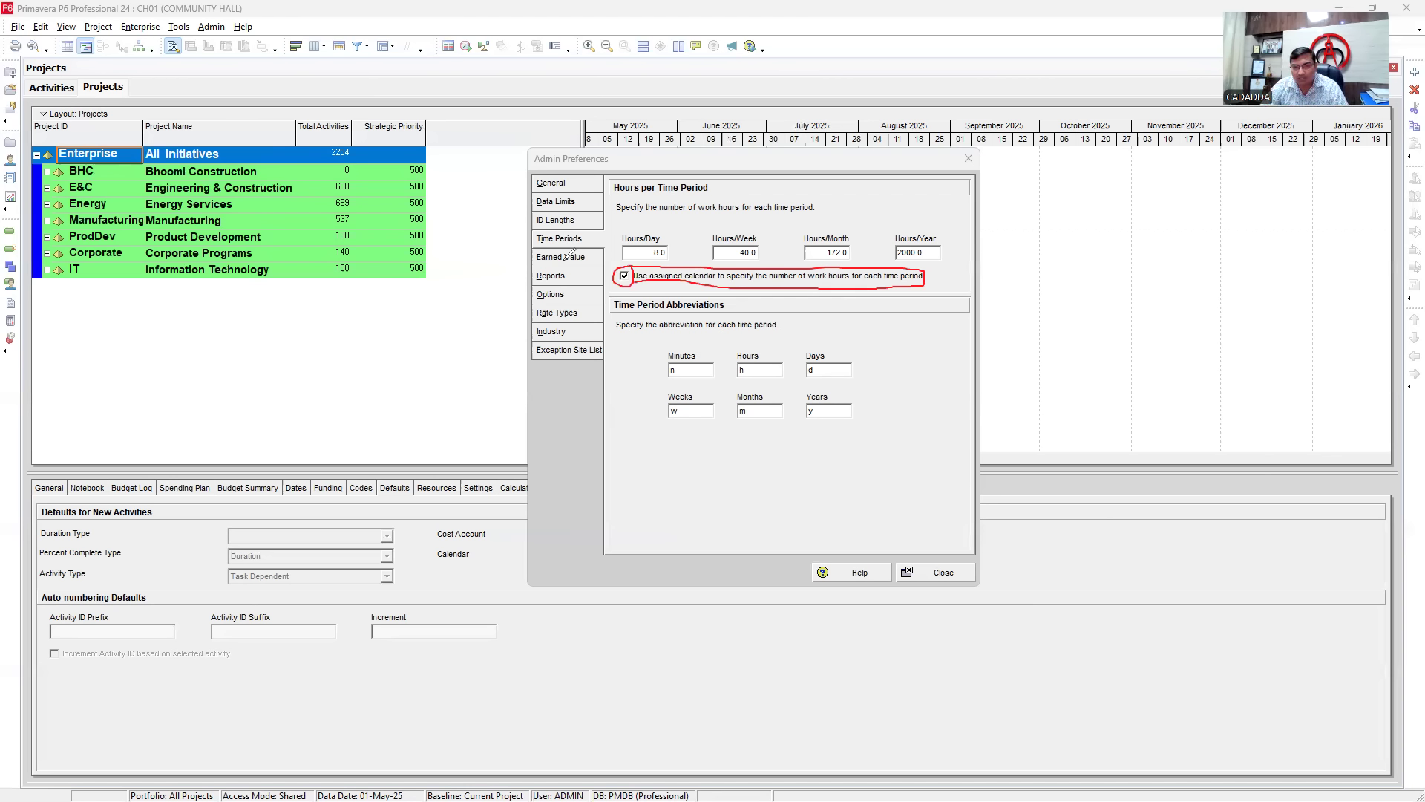
{"action": "mouse_move", "coordinate": [626, 221]}
{"action": "left_mouse_down"}
{"action": "mouse_move", "coordinate": [817, 216]}
{"action": "mouse_move", "coordinate": [956, 264]}
{"action": "mouse_move", "coordinate": [698, 267]}
{"action": "mouse_move", "coordinate": [639, 209]}
{"action": "mouse_move", "coordinate": [651, 220]}
{"action": "left_mouse_up"}
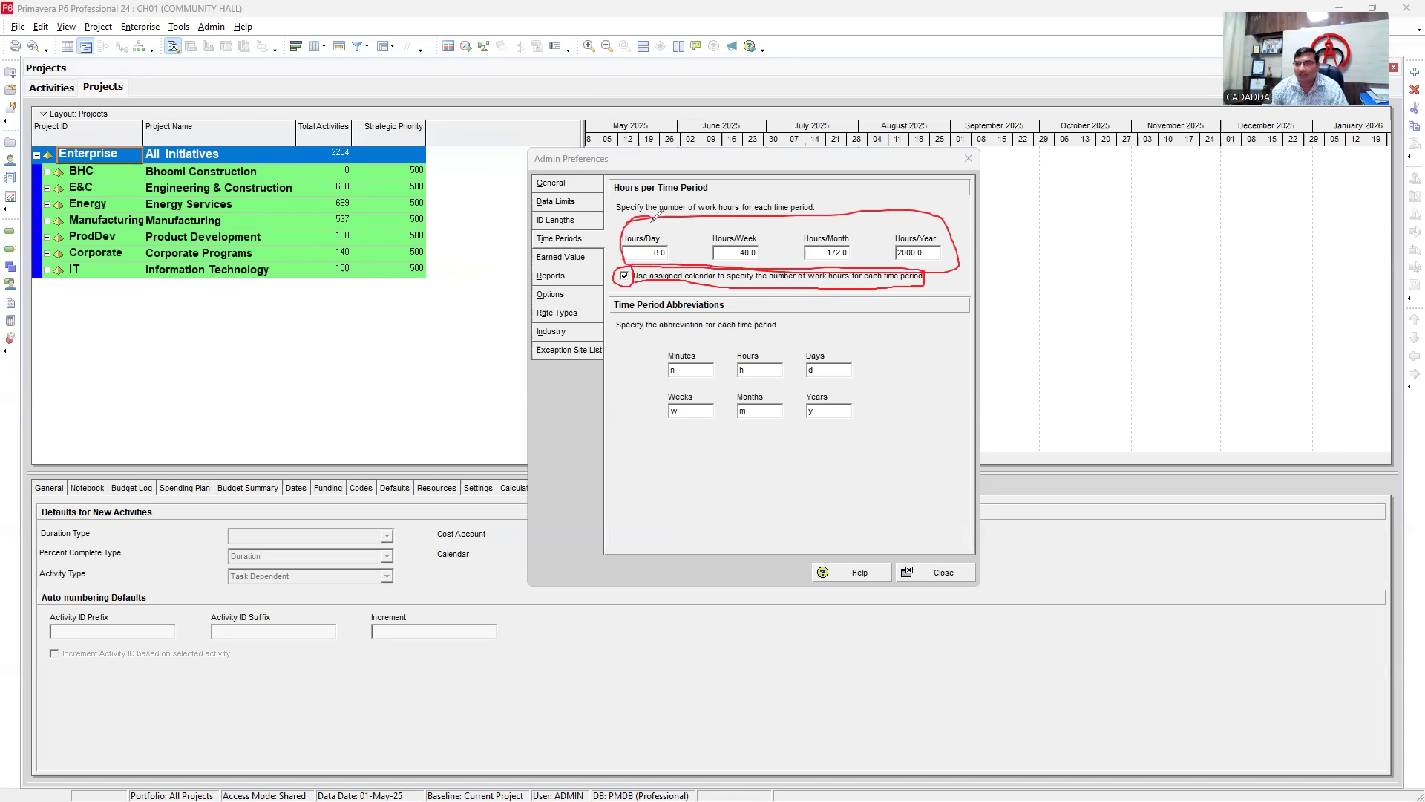
{"action": "mouse_move", "coordinate": [737, 223]}
{"action": "left_mouse_down"}
{"action": "mouse_move", "coordinate": [653, 279]}
{"action": "mouse_move", "coordinate": [862, 242]}
{"action": "mouse_move", "coordinate": [698, 242]}
{"action": "left_mouse_up"}
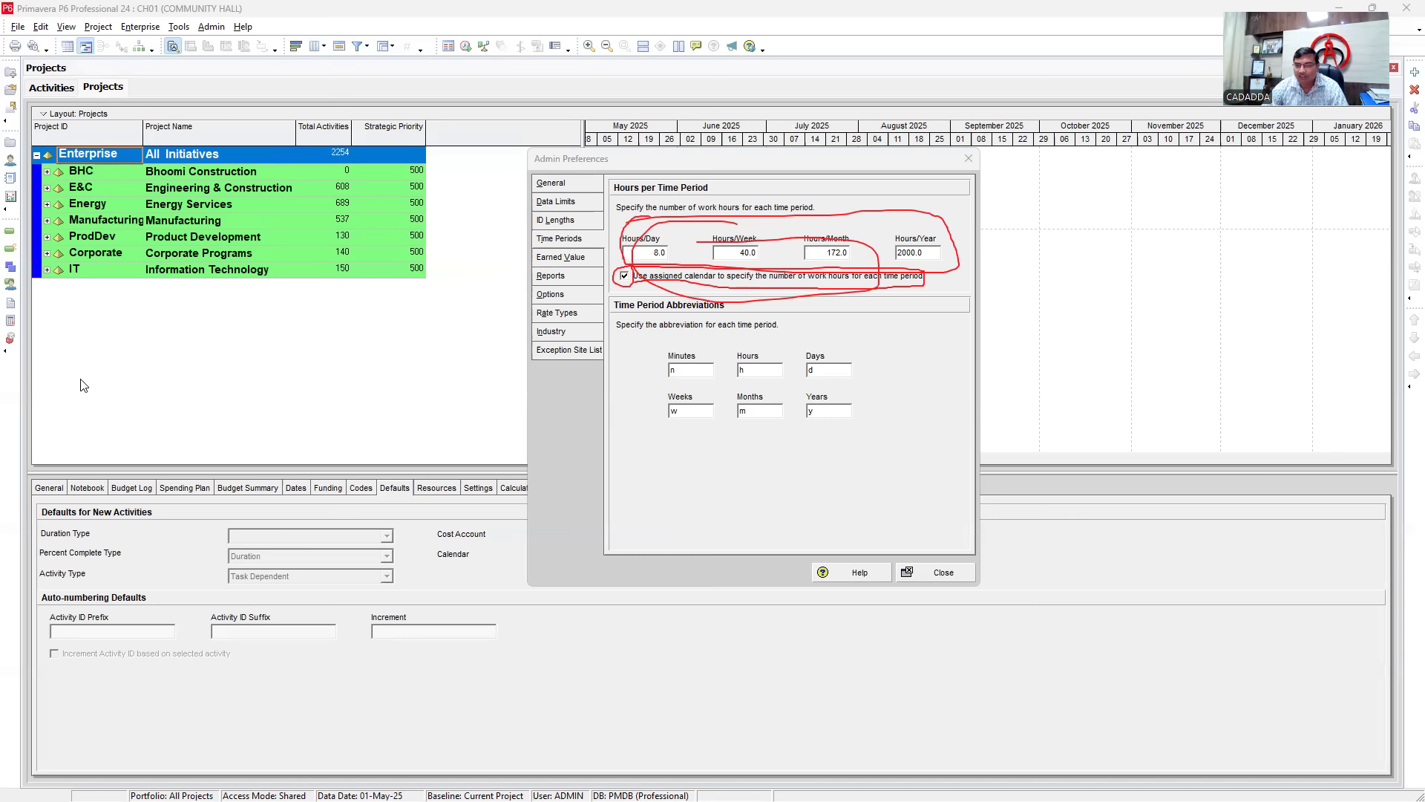
{"action": "mouse_move", "coordinate": [615, 265]}
{"action": "left_mouse_down"}
{"action": "mouse_move", "coordinate": [959, 295]}
{"action": "mouse_move", "coordinate": [937, 295]}
{"action": "left_mouse_up"}
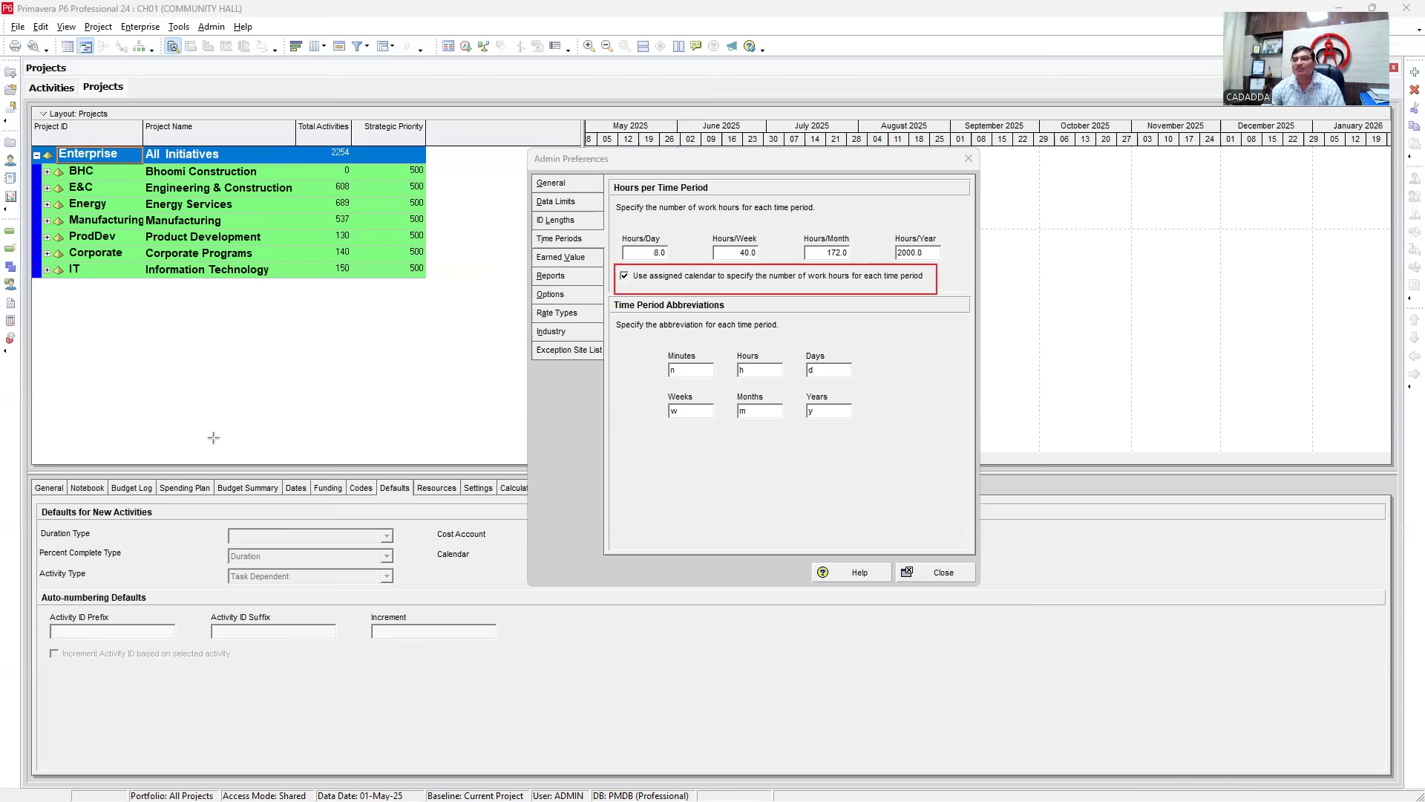
{"action": "left_click", "coordinate": [65, 489]}
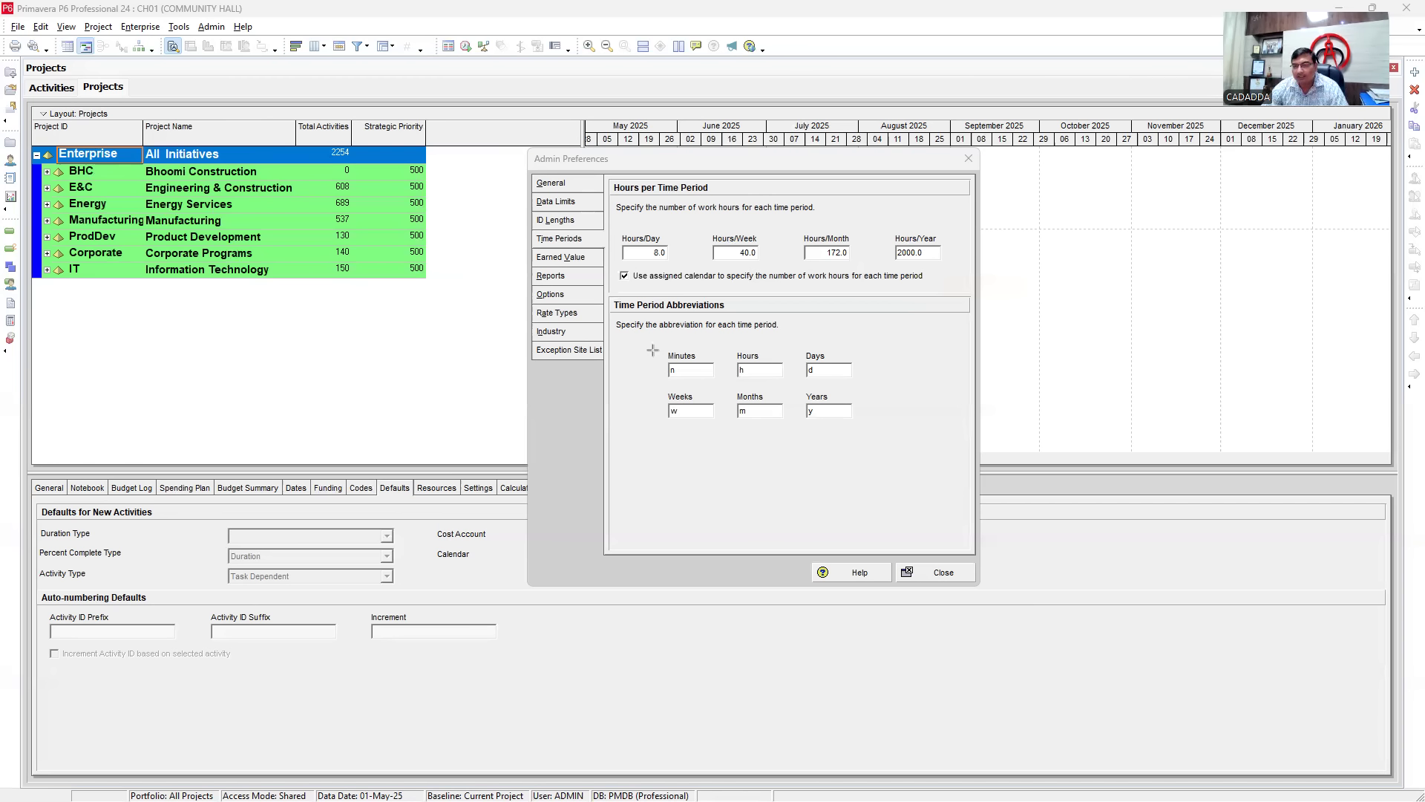
{"action": "mouse_move", "coordinate": [645, 342]}
{"action": "left_mouse_down"}
{"action": "mouse_move", "coordinate": [722, 386]}
{"action": "mouse_move", "coordinate": [867, 384]}
{"action": "left_mouse_up"}
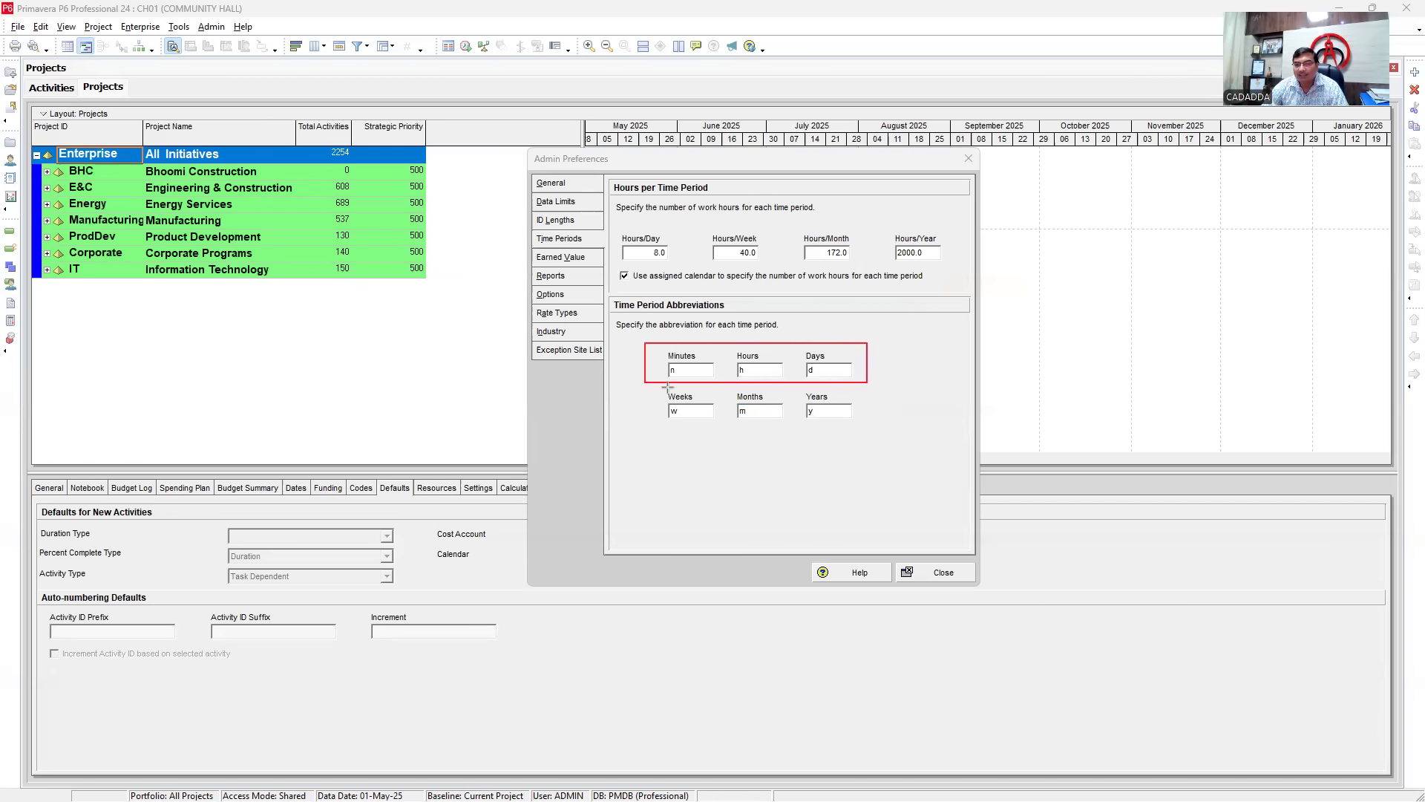
{"action": "left_click_drag", "start_coordinate": [652, 385], "coordinate": [870, 428]}
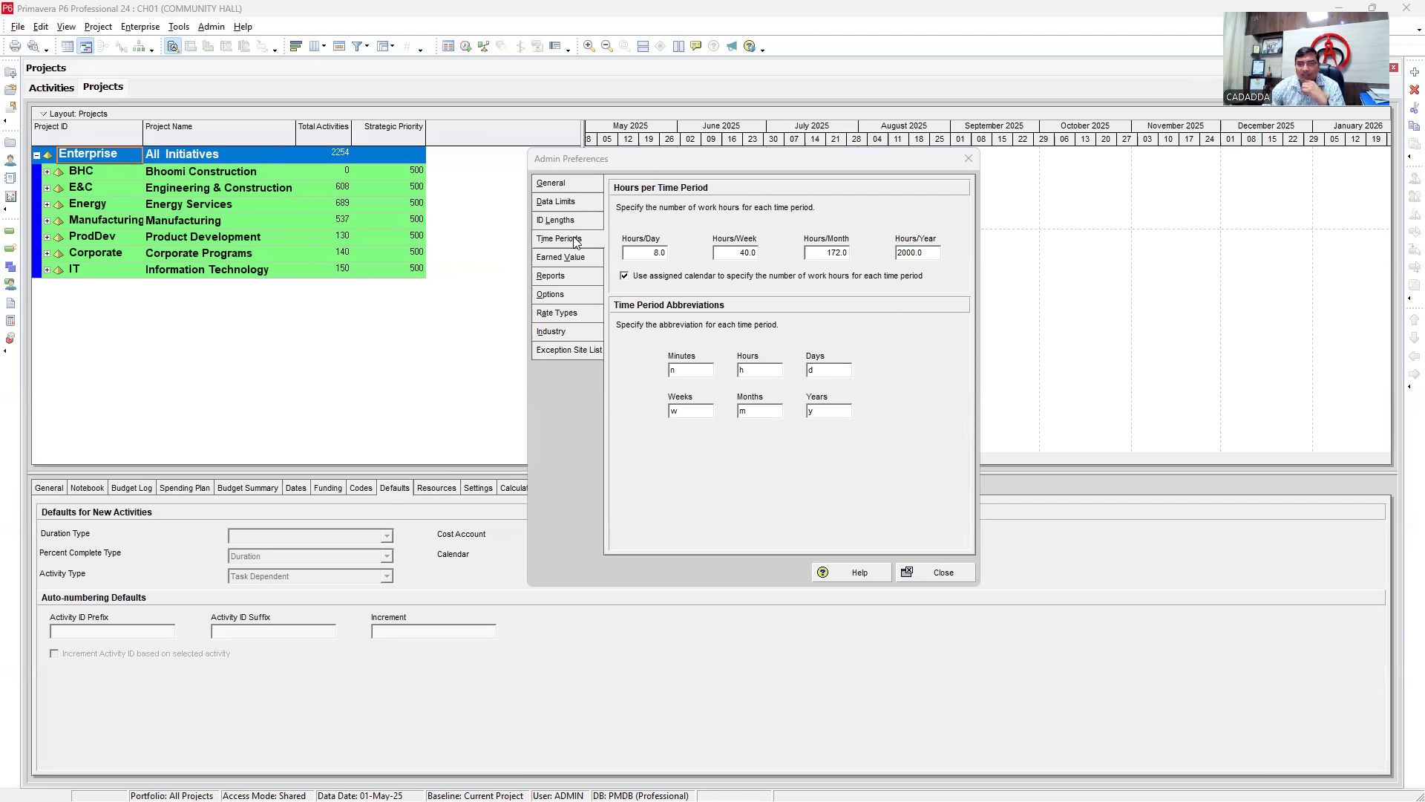
{"action": "left_click", "coordinate": [566, 260]}
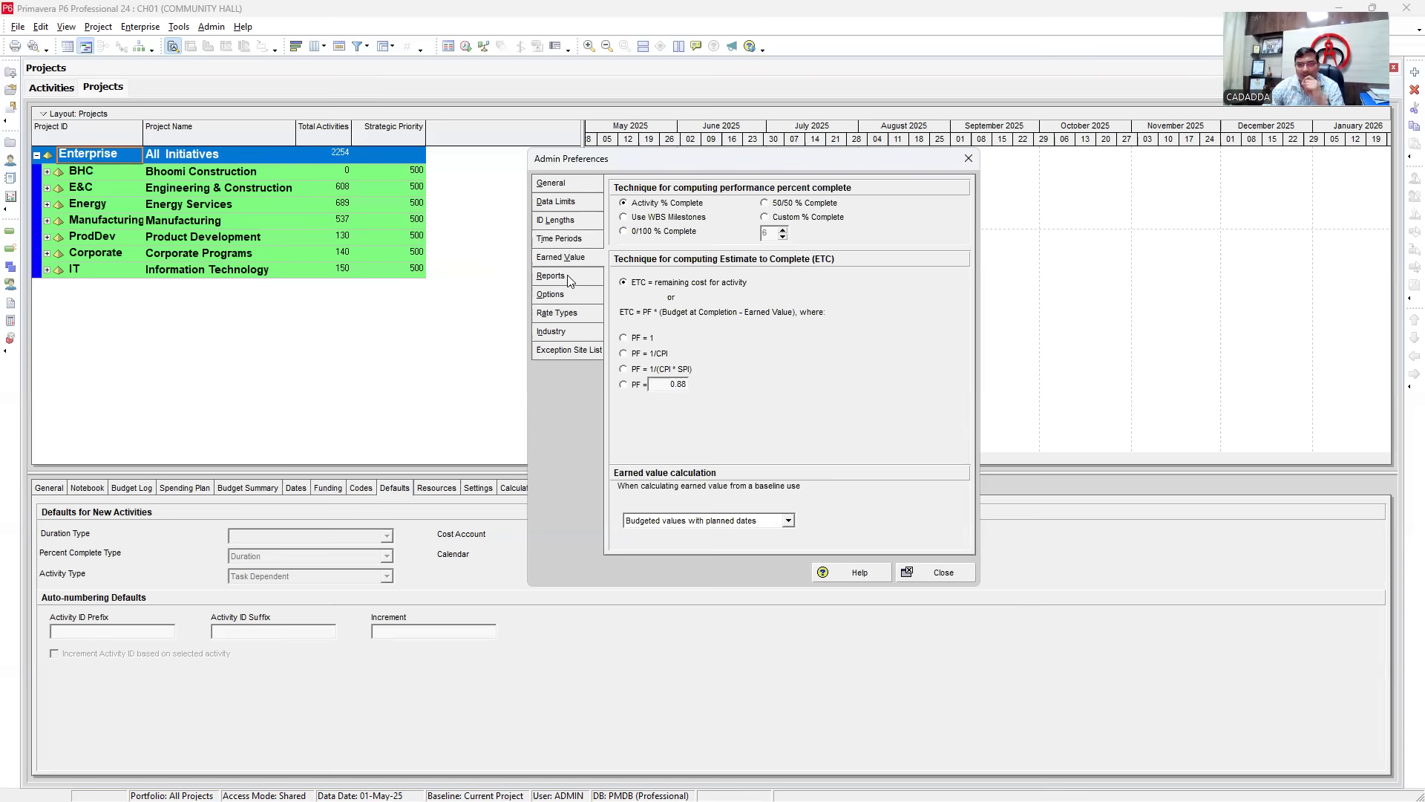
{"action": "left_click", "coordinate": [569, 279]}
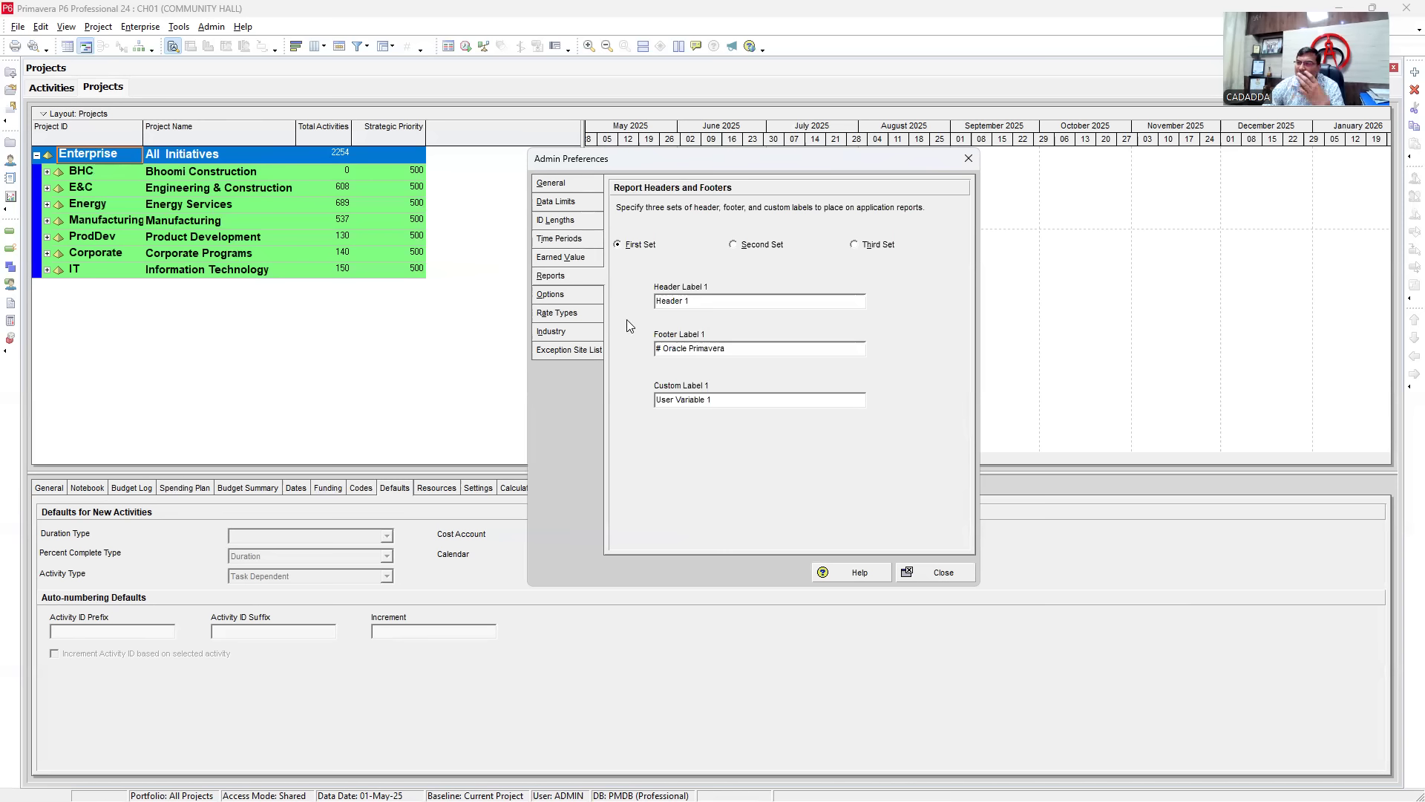
{"action": "left_click", "coordinate": [554, 297]}
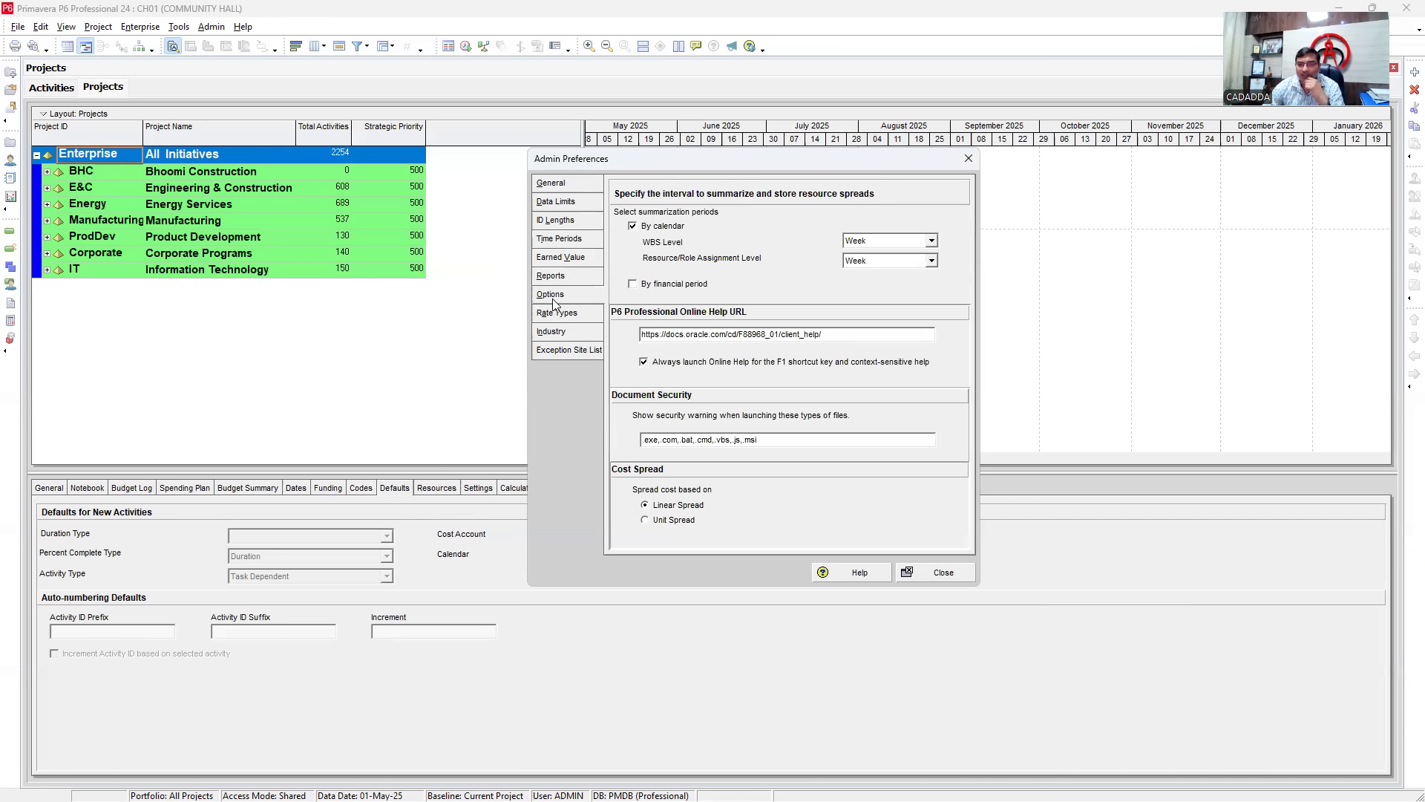
{"action": "left_click", "coordinate": [556, 316]}
{"action": "left_click", "coordinate": [551, 332]}
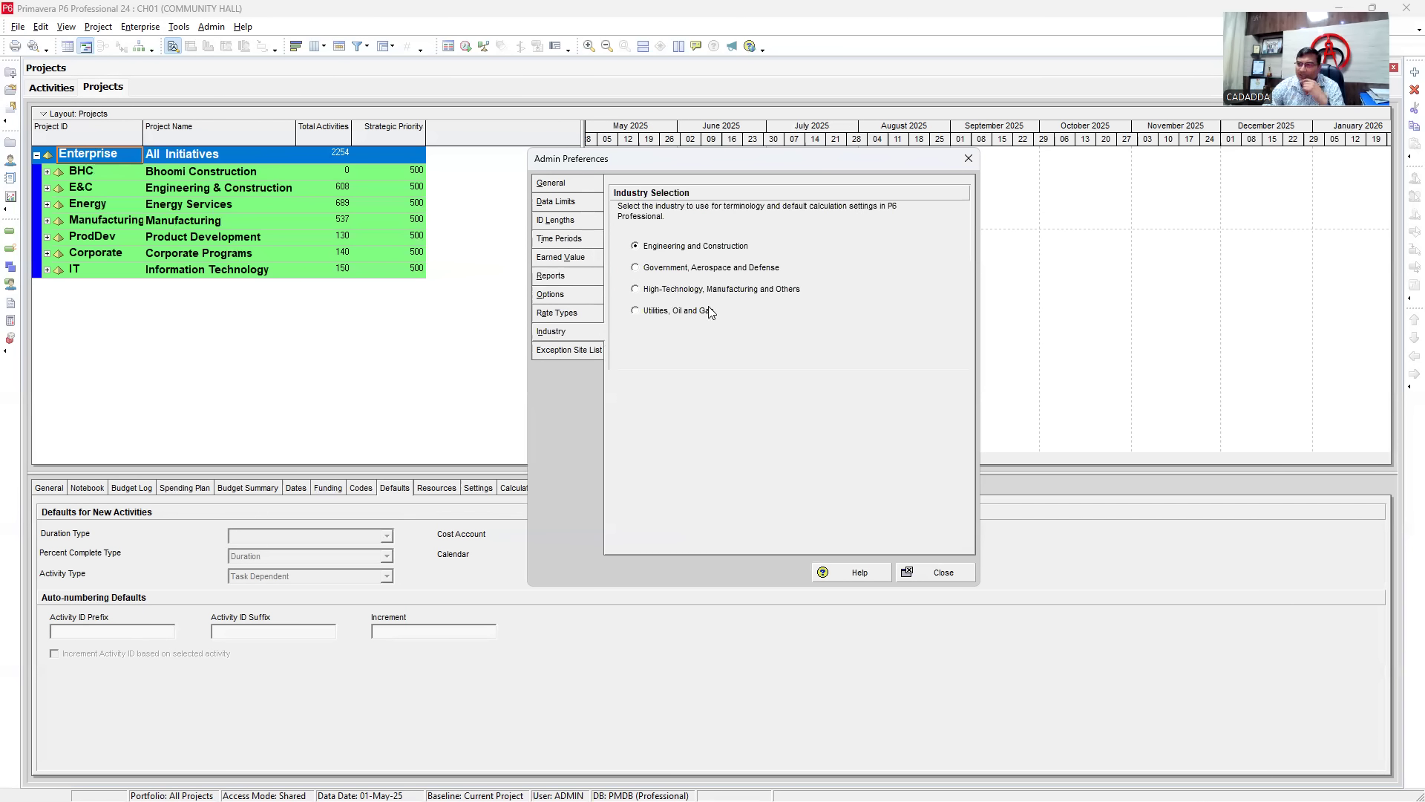
{"action": "left_click", "coordinate": [569, 350]}
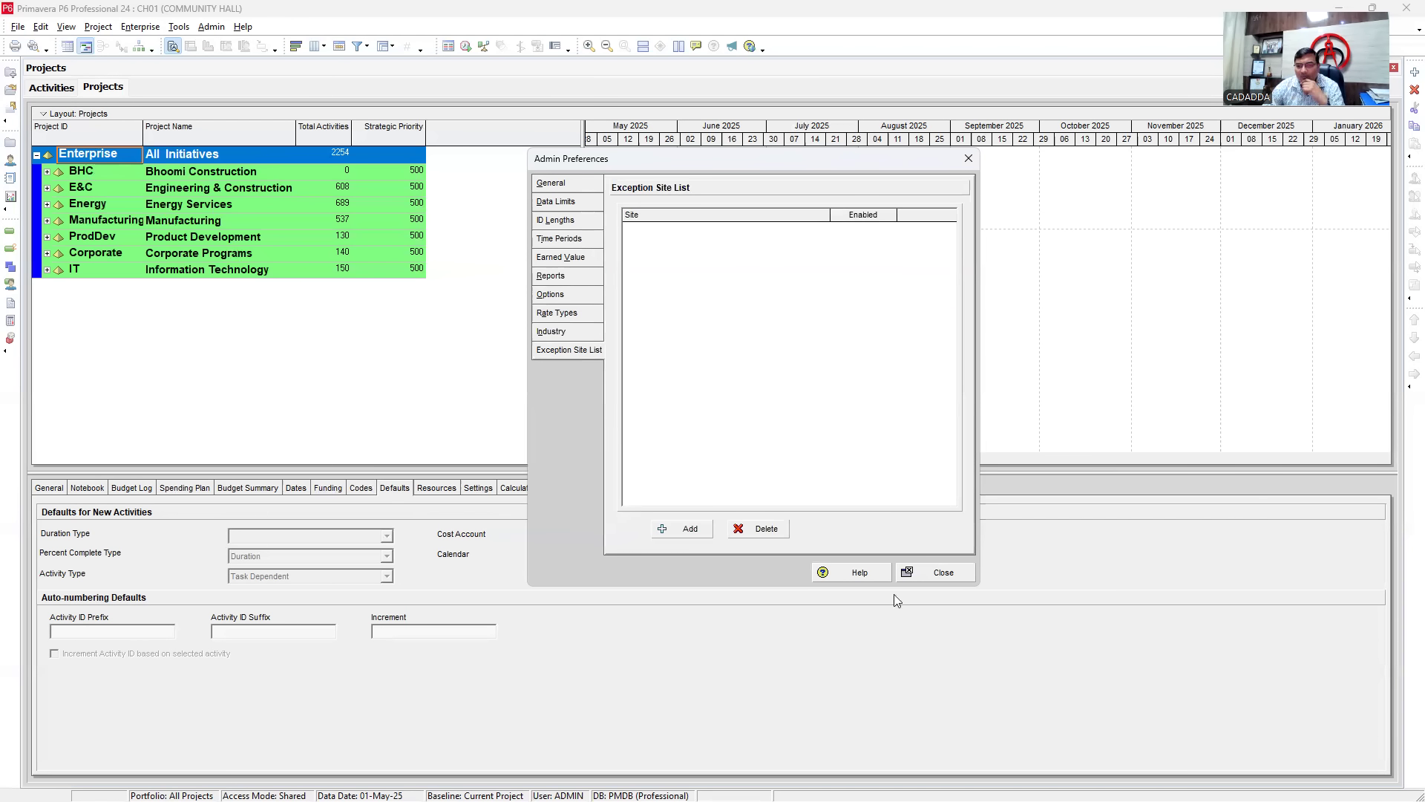
{"action": "left_click", "coordinate": [553, 183]}
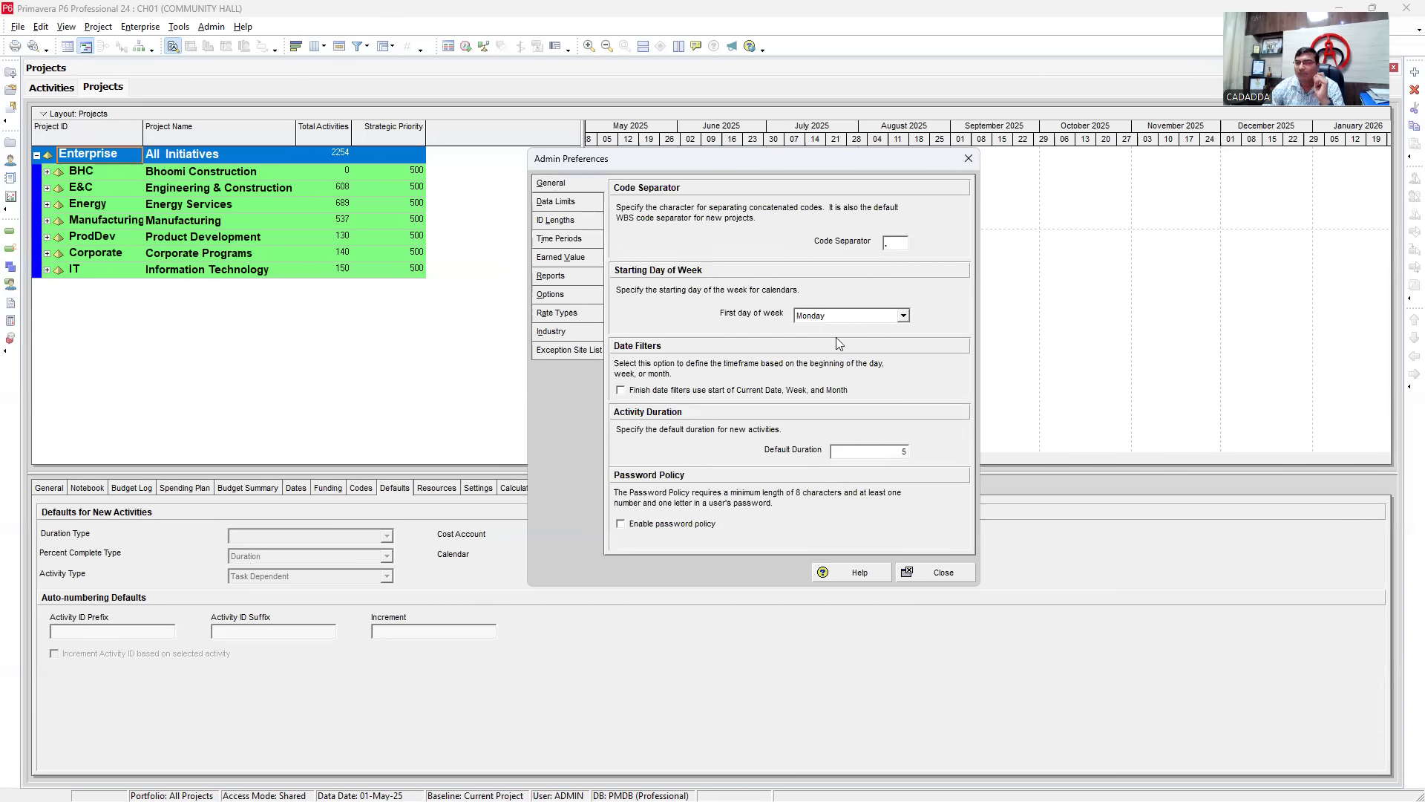
{"action": "left_click", "coordinate": [568, 203]}
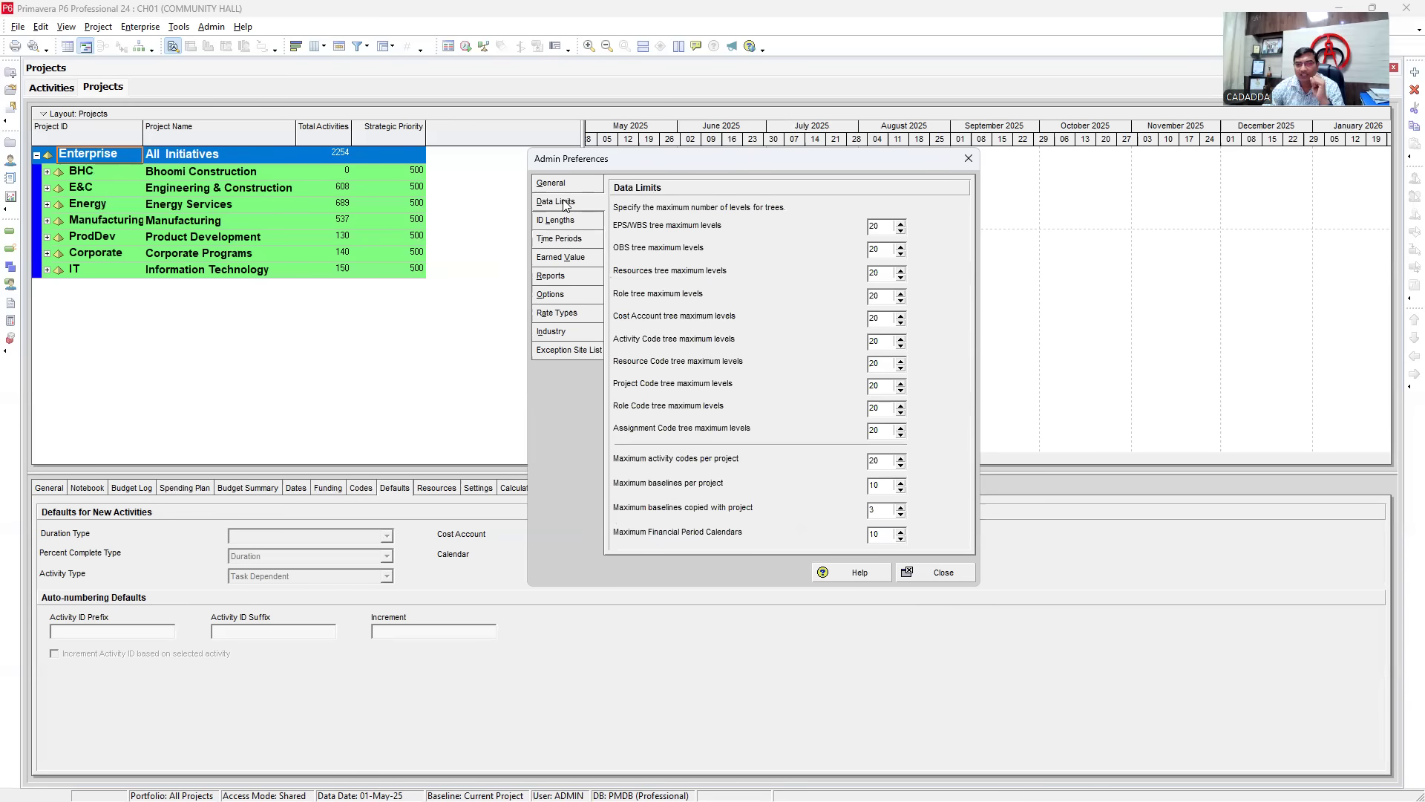
{"action": "left_click", "coordinate": [552, 221]}
{"action": "left_click", "coordinate": [557, 239]}
{"action": "left_click", "coordinate": [559, 256]}
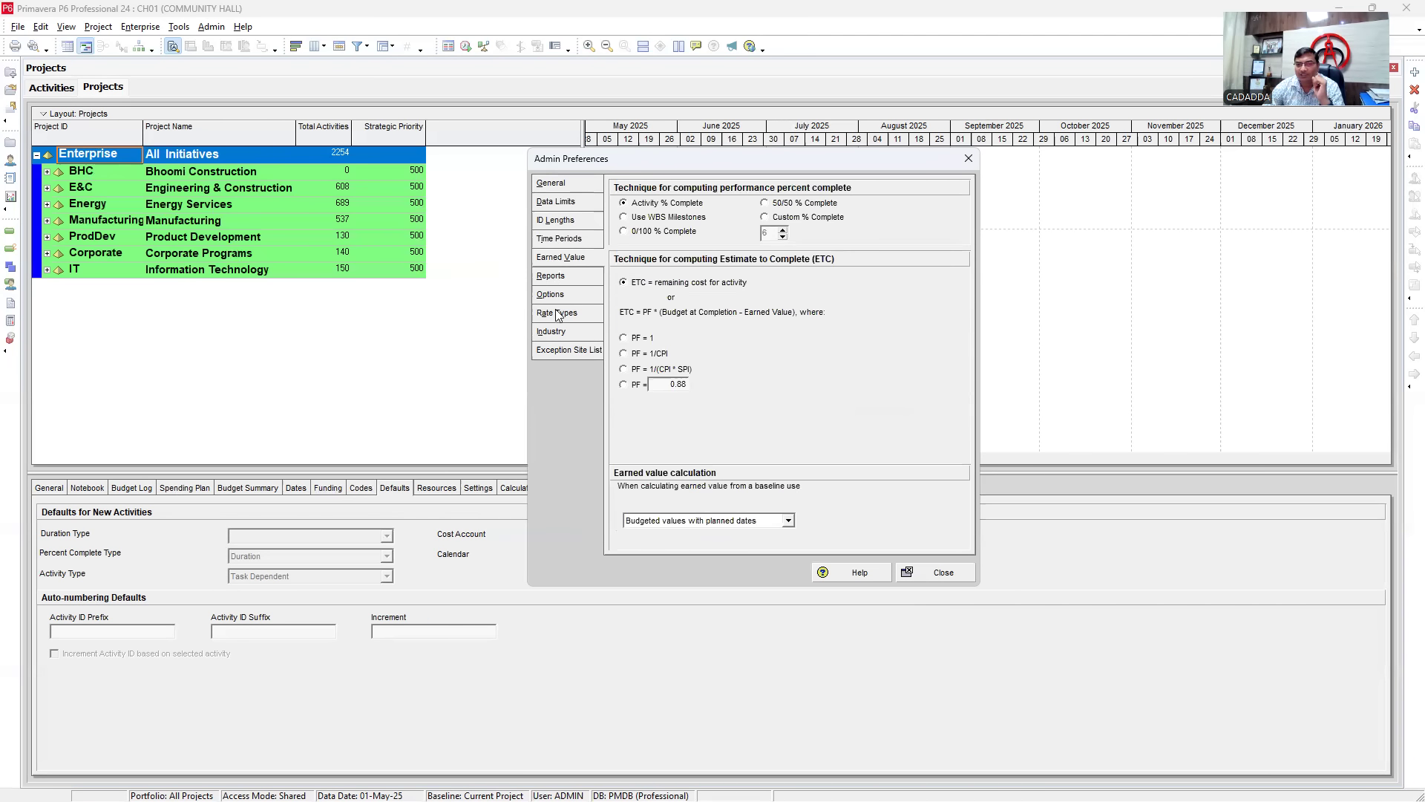
{"action": "left_click", "coordinate": [555, 239]}
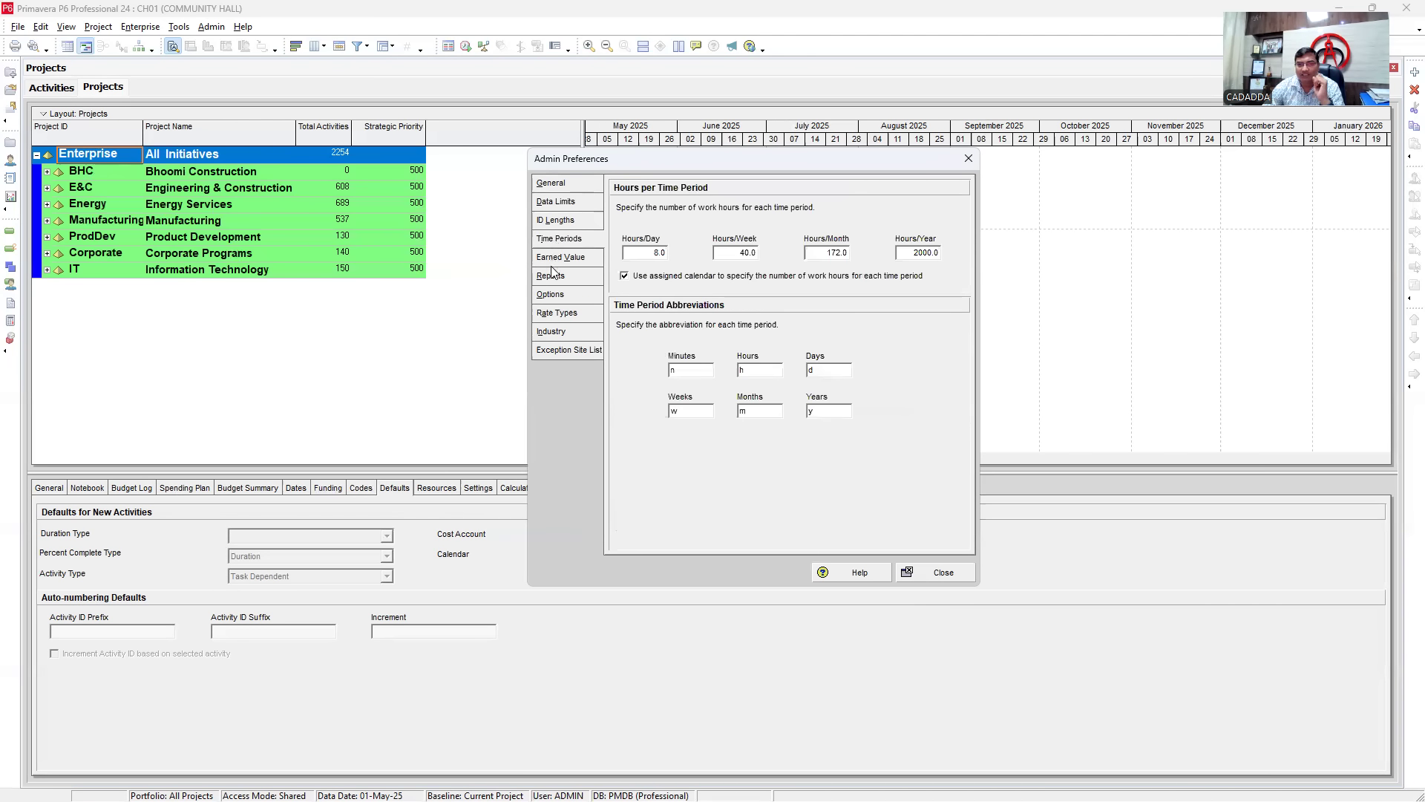
{"action": "left_click", "coordinate": [559, 222]}
{"action": "left_click", "coordinate": [558, 239]}
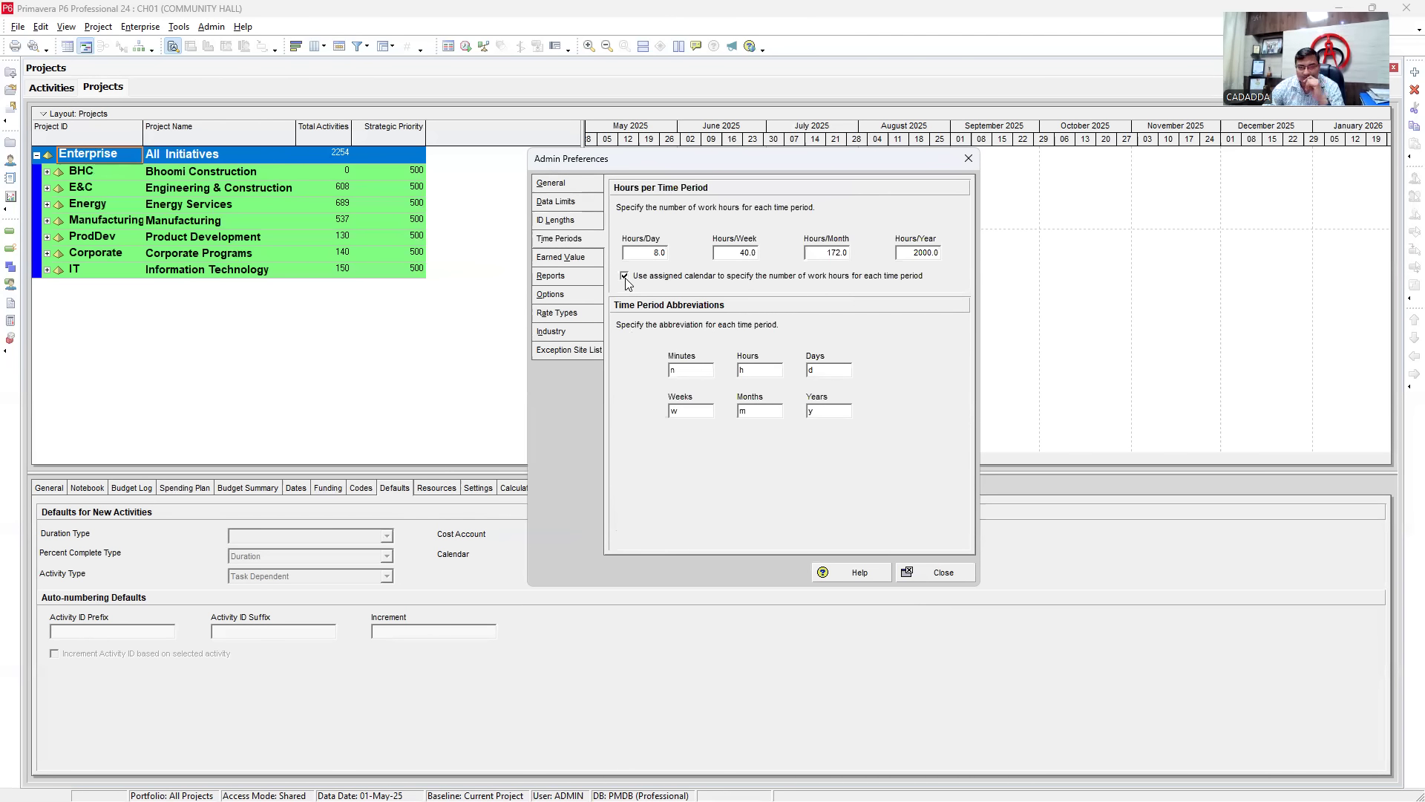
- Close Admin Preferences and open User Preferences from the Edit menu
{"action": "left_click", "coordinate": [943, 574]}
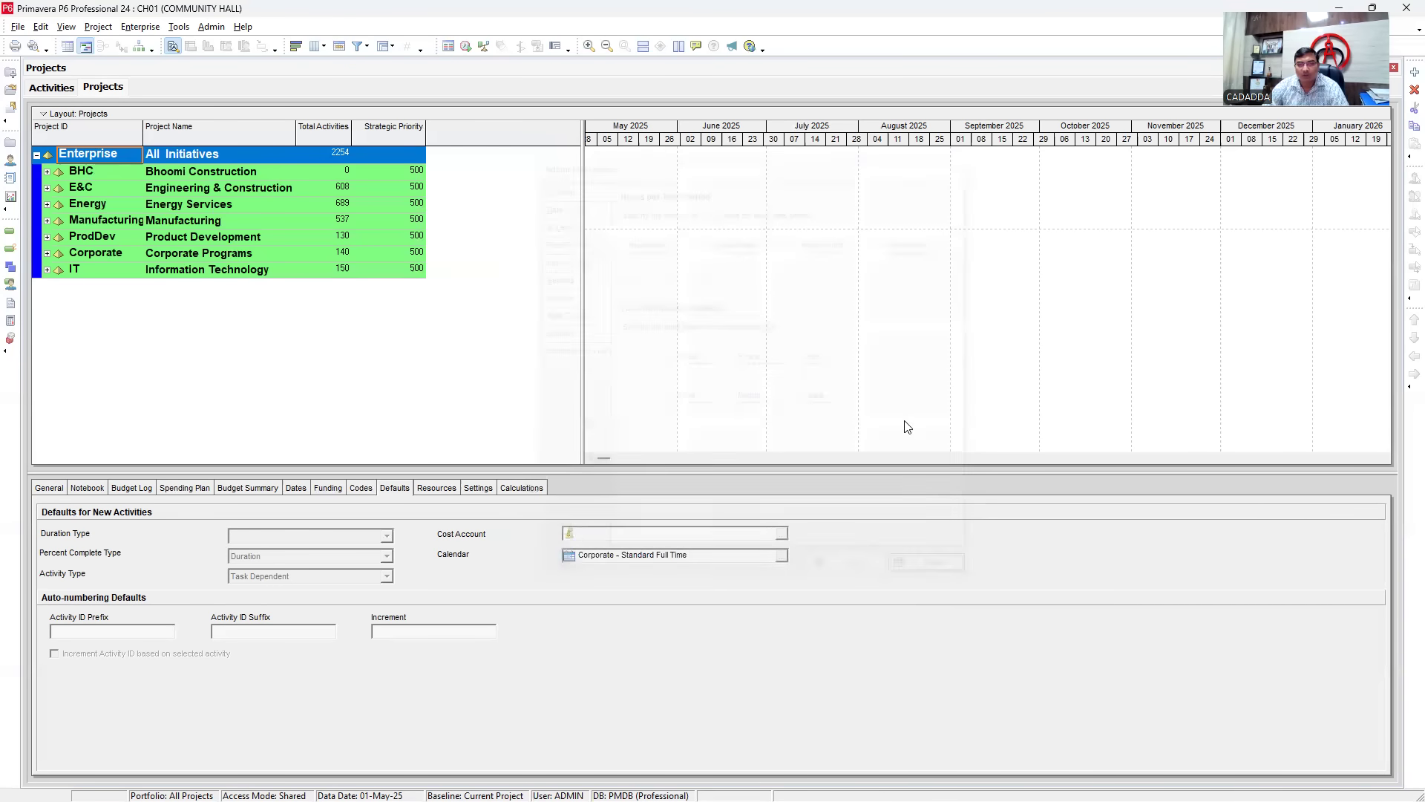
{"action": "left_click", "coordinate": [42, 27]}
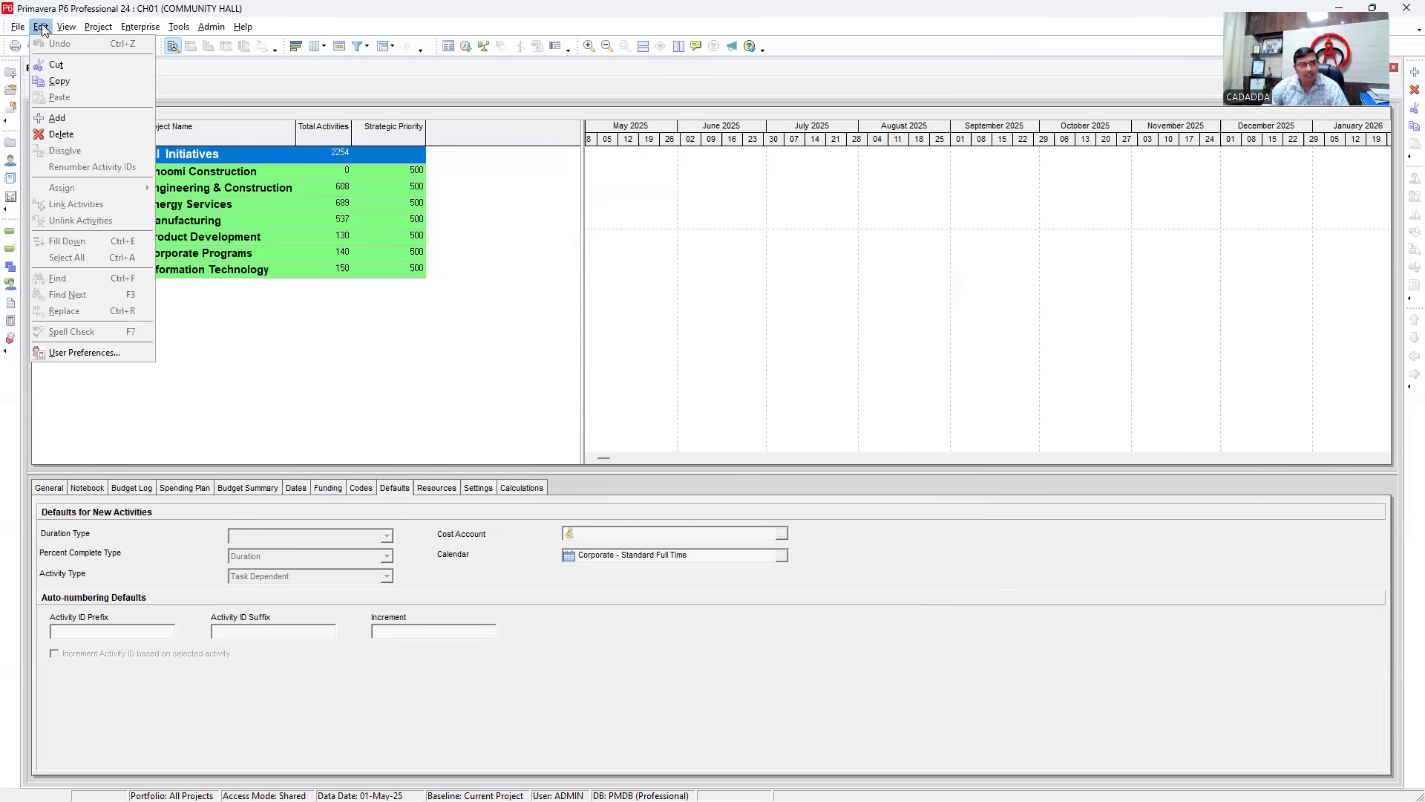
{"action": "left_click", "coordinate": [71, 356]}
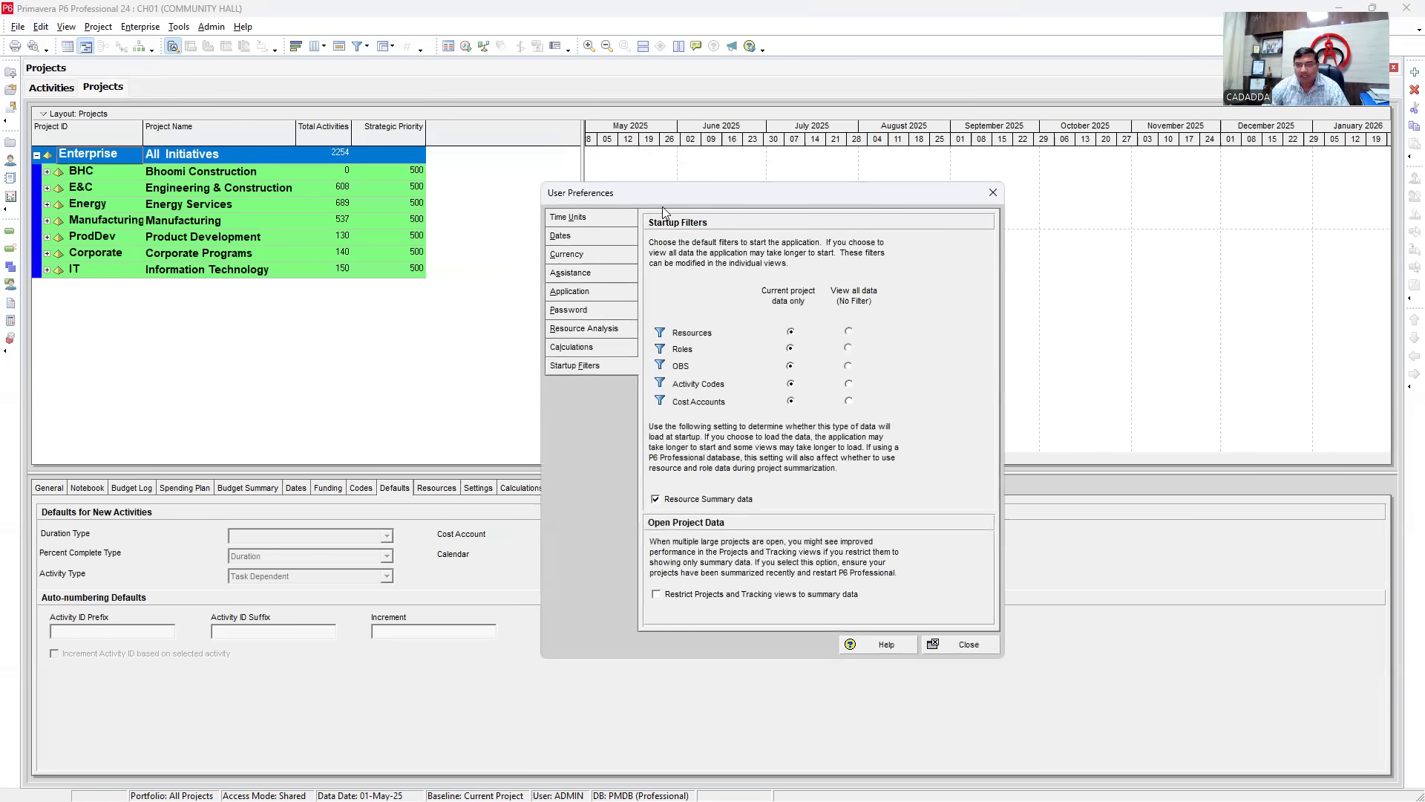
{"action": "left_click_drag", "start_coordinate": [668, 199], "coordinate": [655, 155]}
- On Time Units, turn the resource unit label on (41h) and back off (41)
{"action": "left_click", "coordinate": [545, 172]}
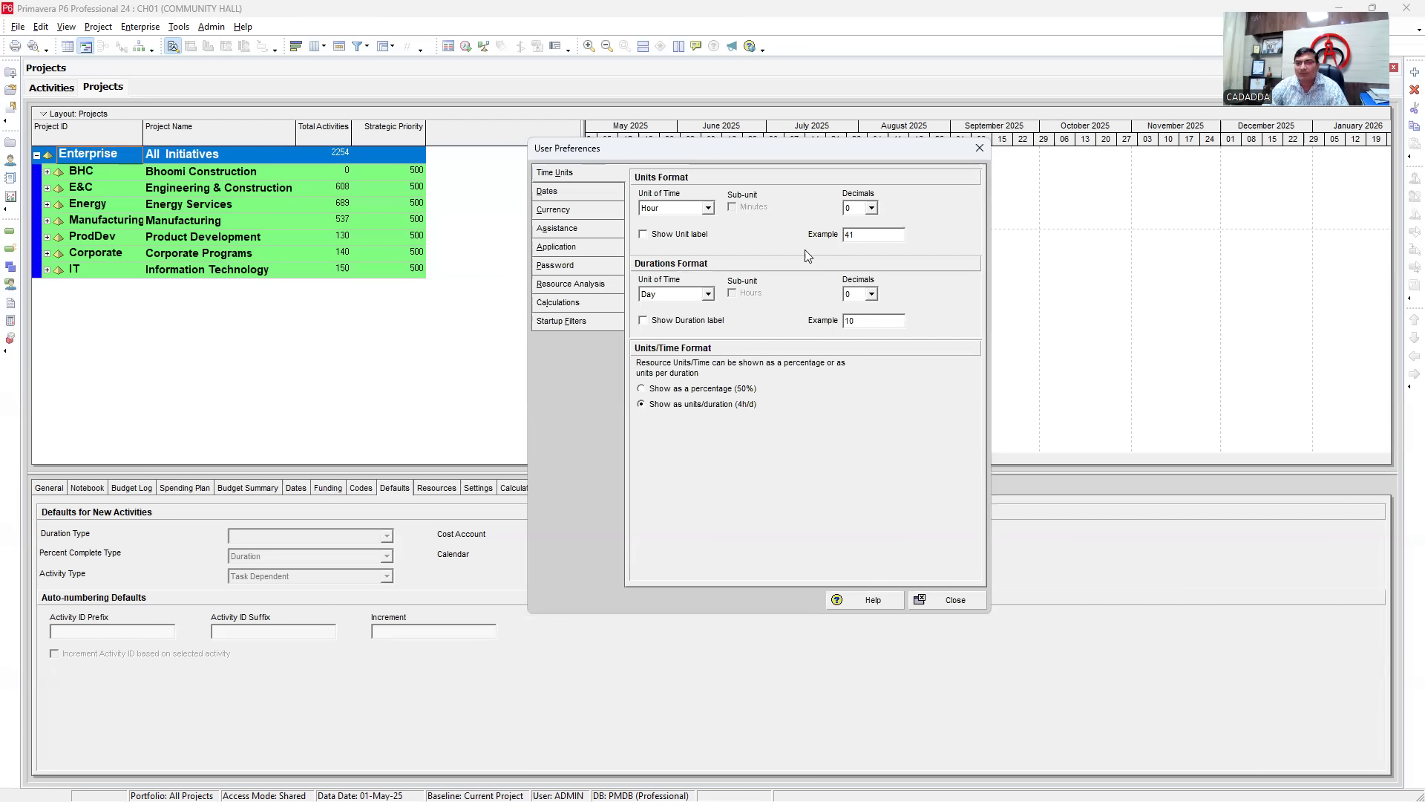
{"action": "left_click", "coordinate": [873, 210]}
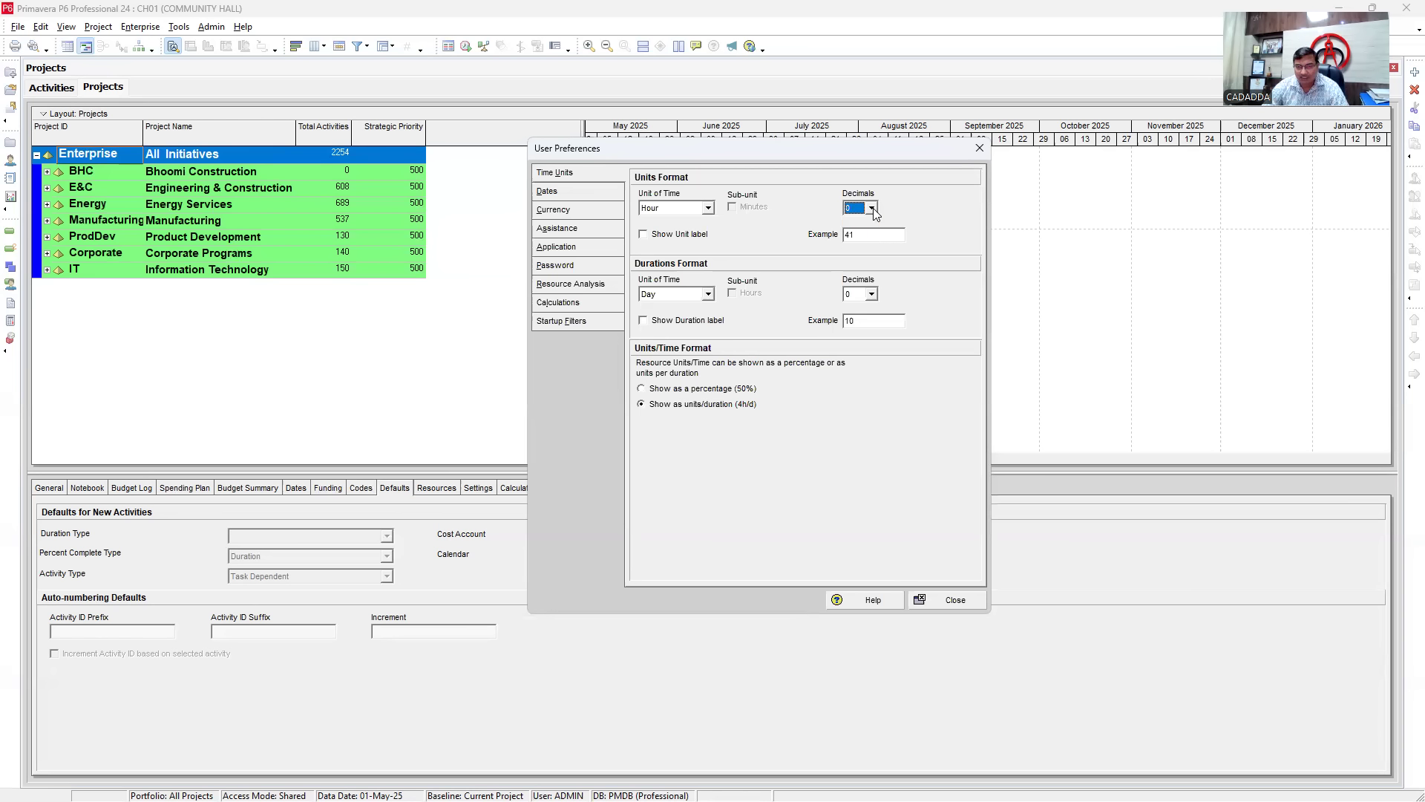
{"action": "double_click", "coordinate": [854, 236]}
{"action": "left_click", "coordinate": [643, 234]}
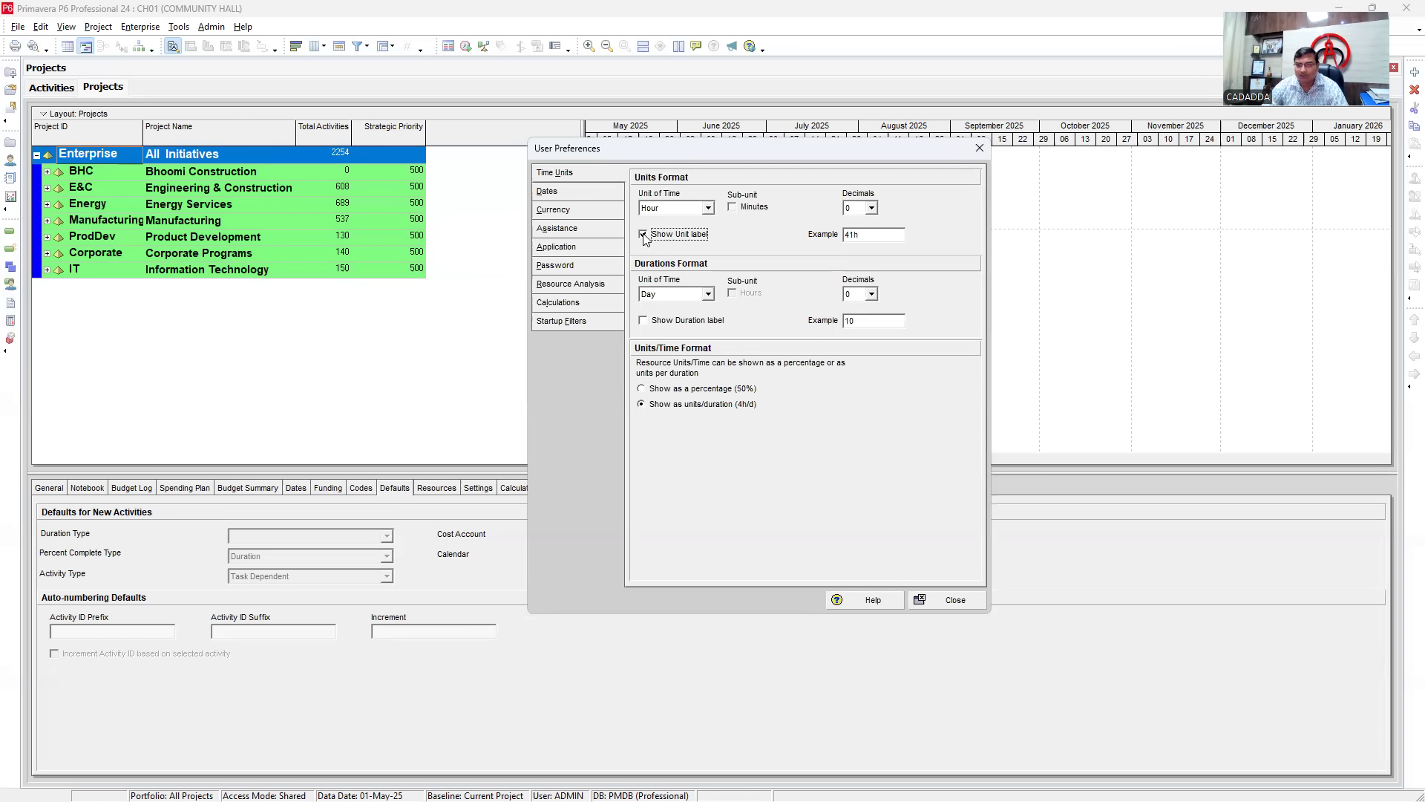
{"action": "double_click", "coordinate": [856, 235]}
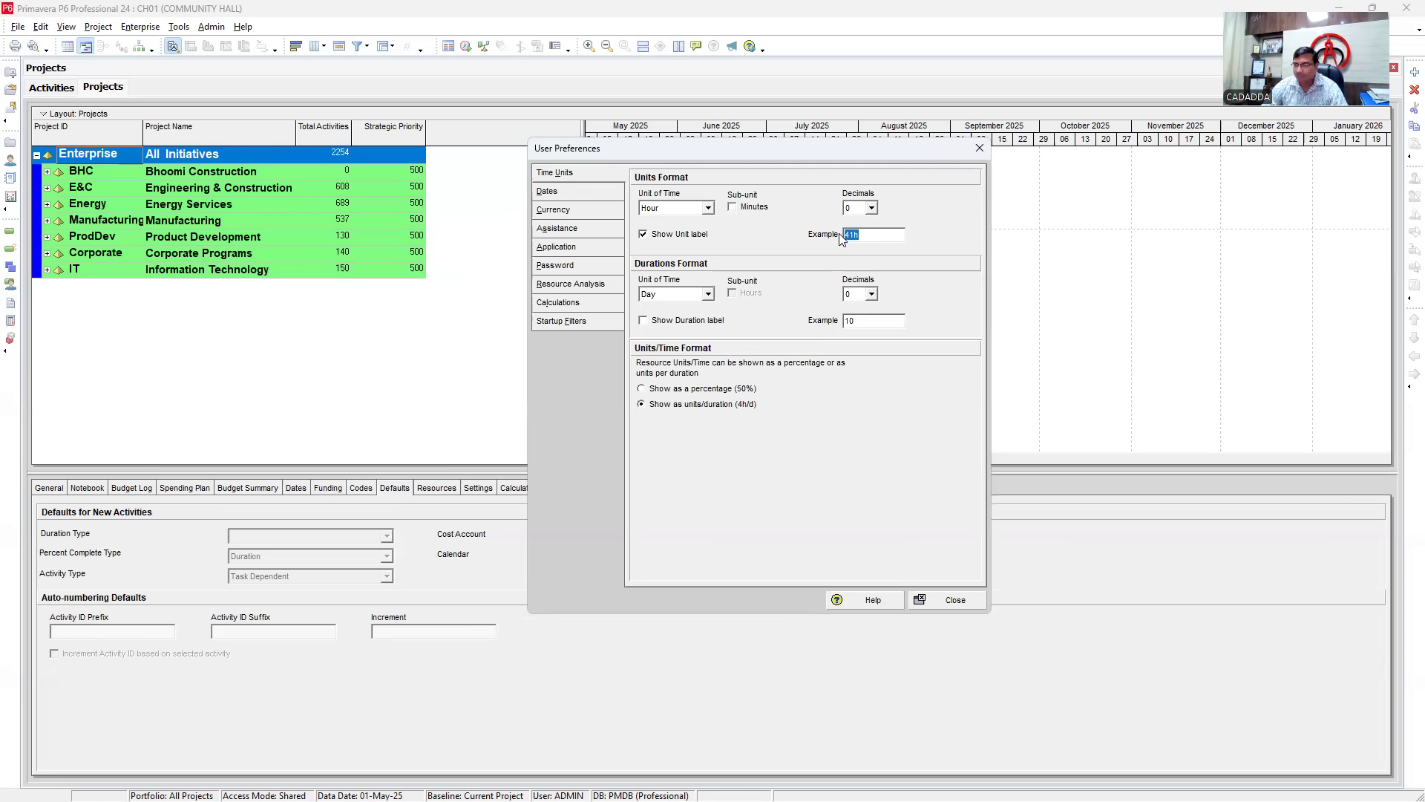
{"action": "left_click", "coordinate": [644, 235]}
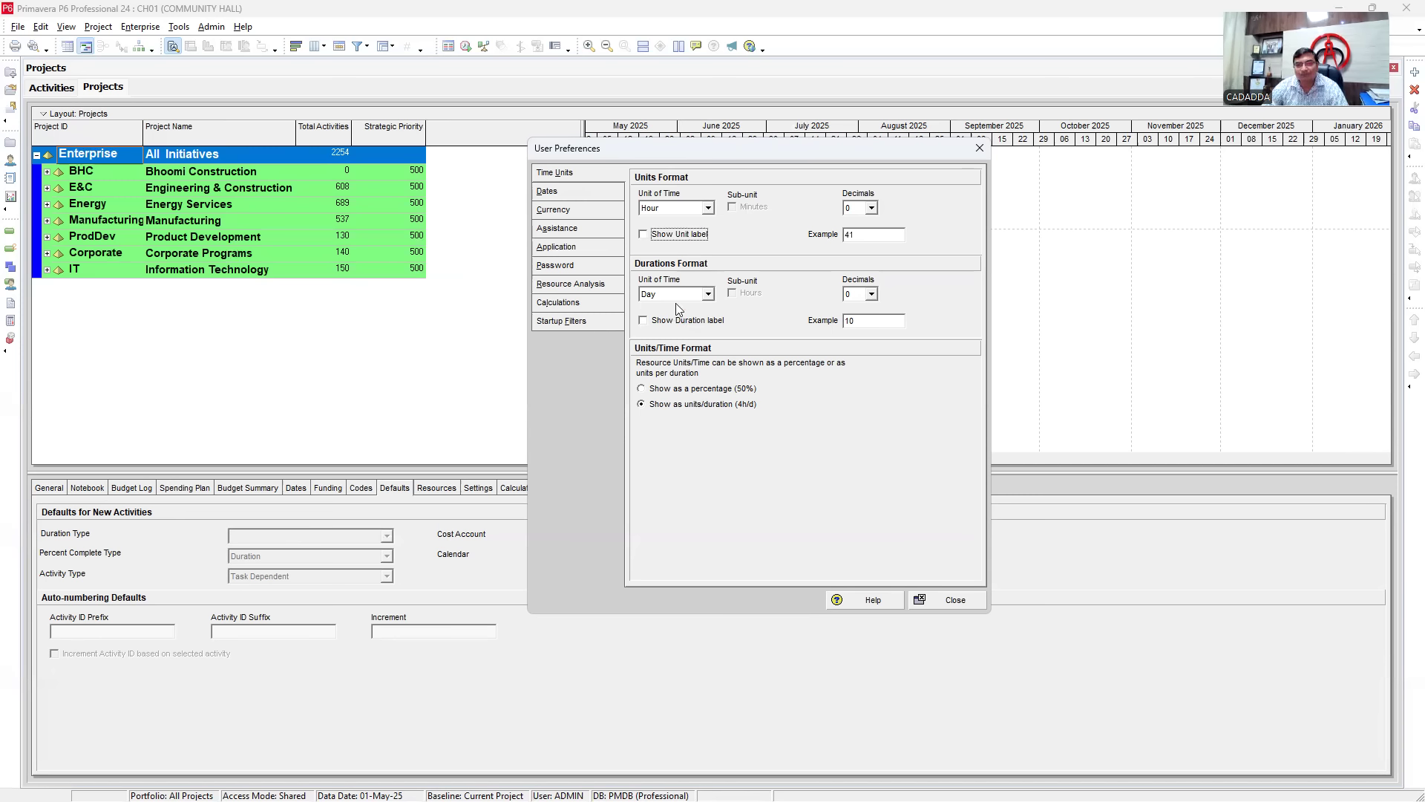
{"action": "left_click", "coordinate": [551, 193]}
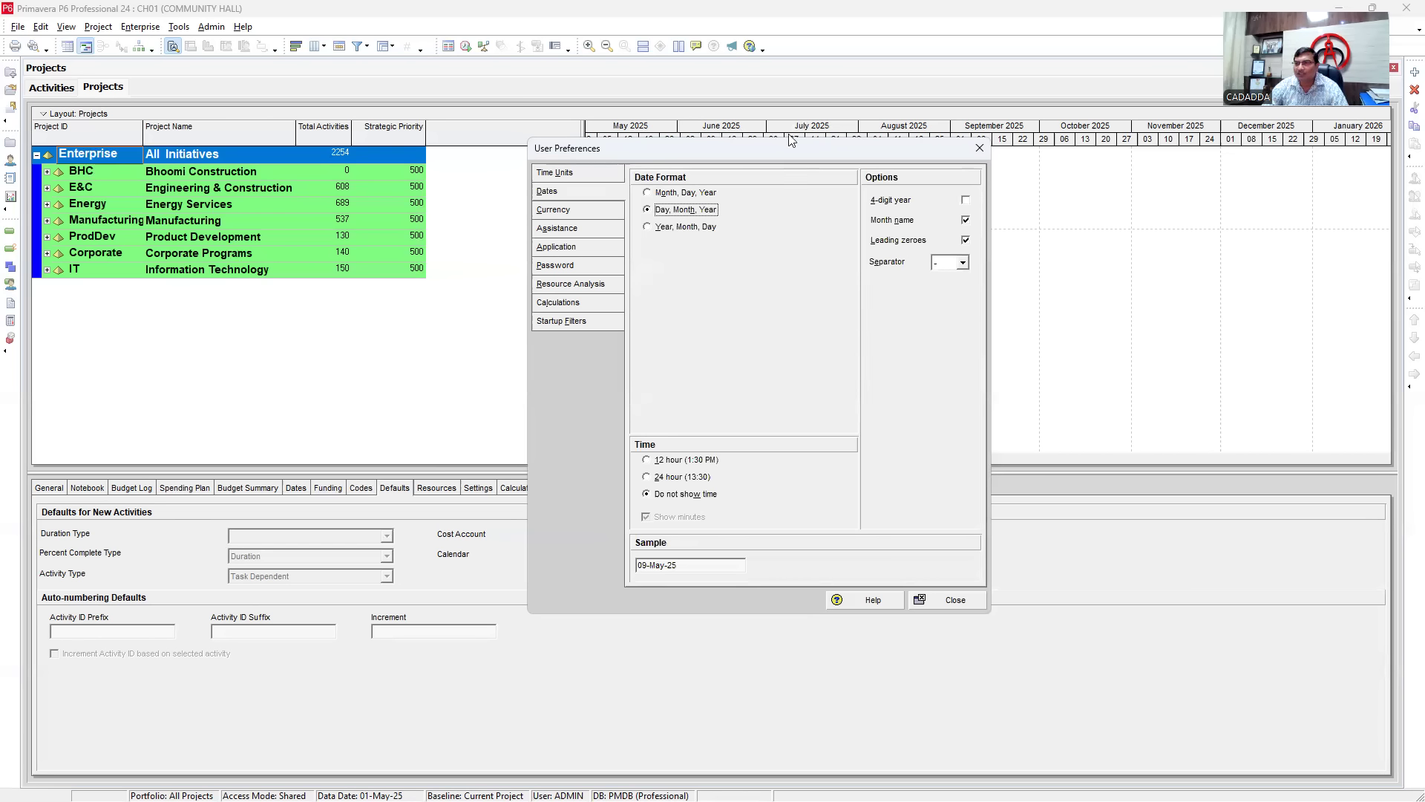
{"action": "left_click_drag", "start_coordinate": [708, 146], "coordinate": [705, 246]}
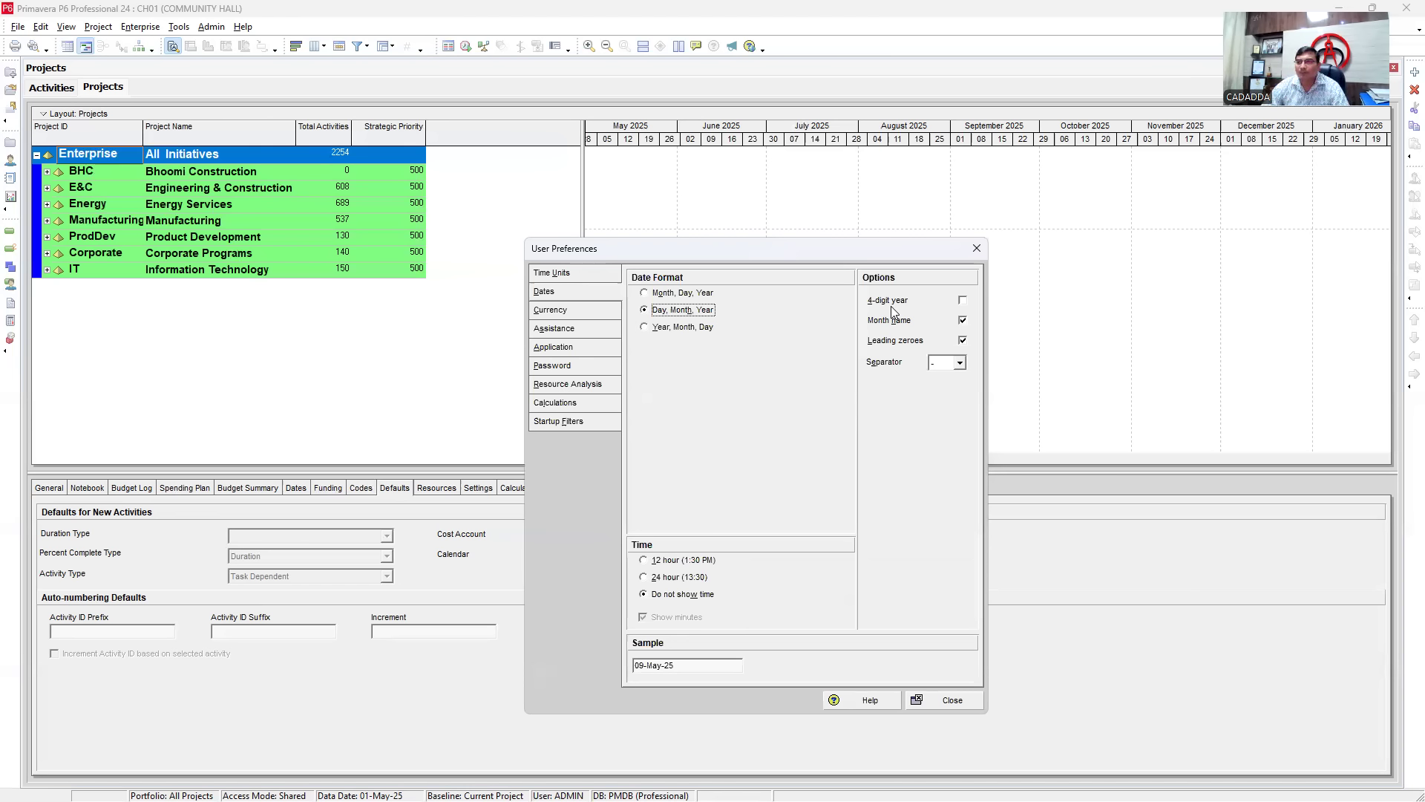
{"action": "left_click", "coordinate": [964, 300]}
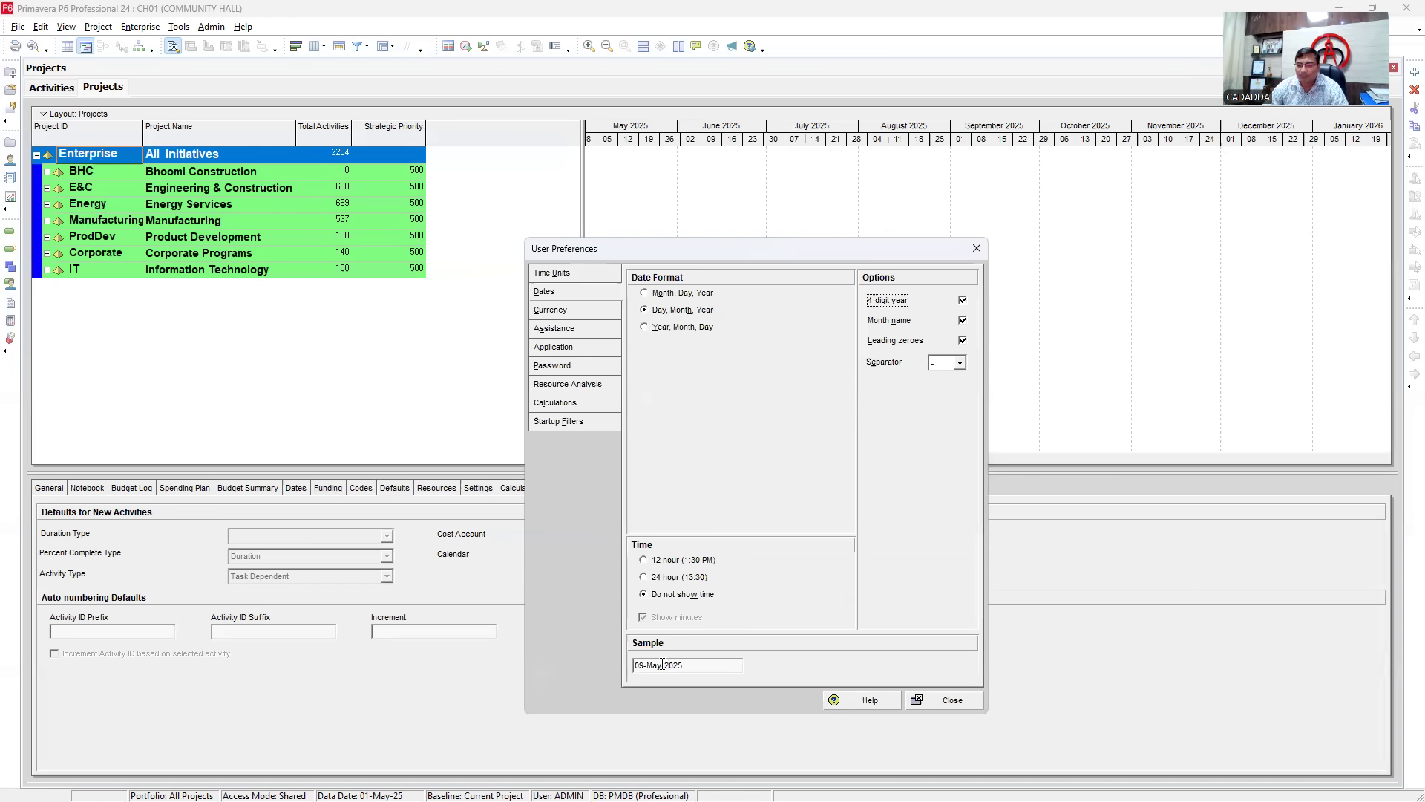
{"action": "left_click_drag", "start_coordinate": [634, 665], "coordinate": [688, 661]}
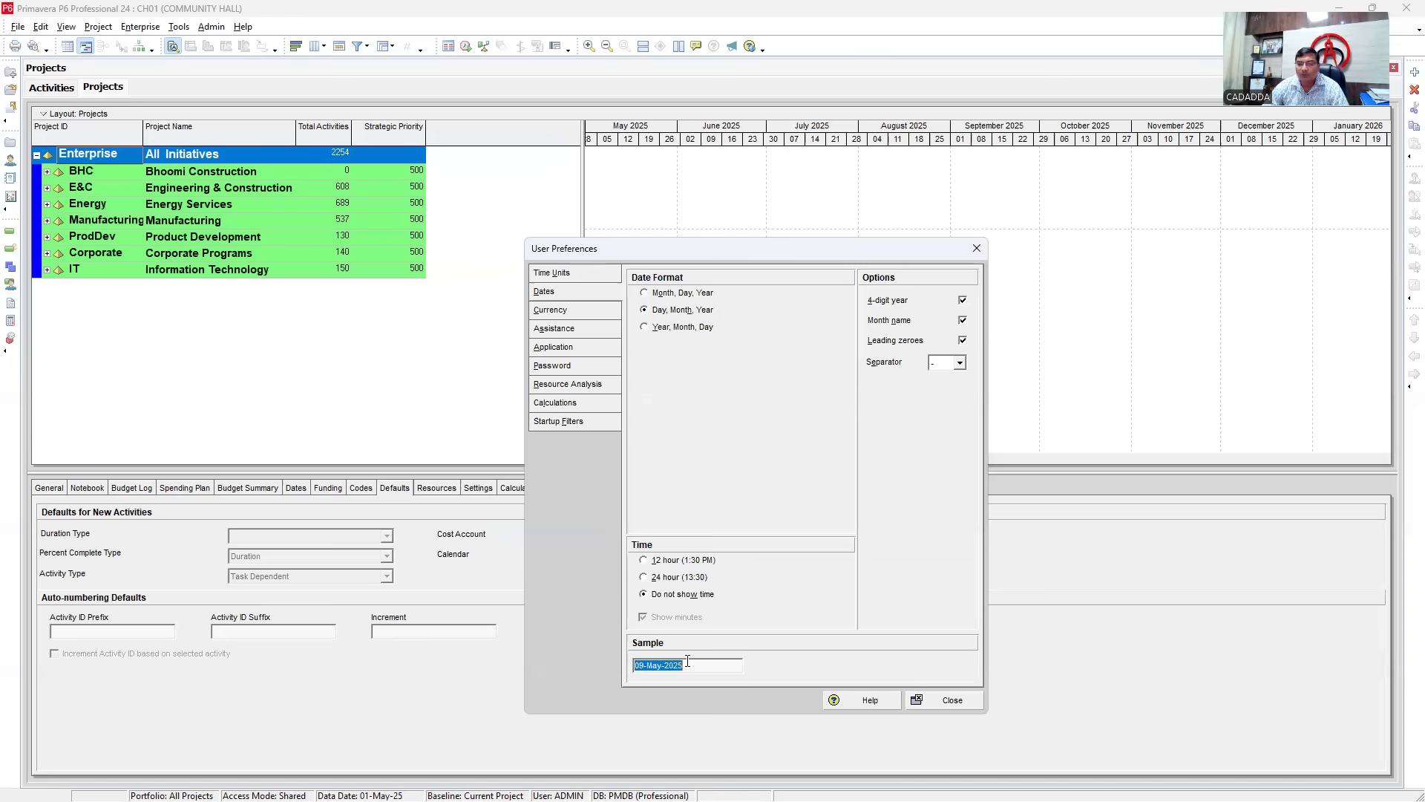
{"action": "left_click", "coordinate": [962, 300]}
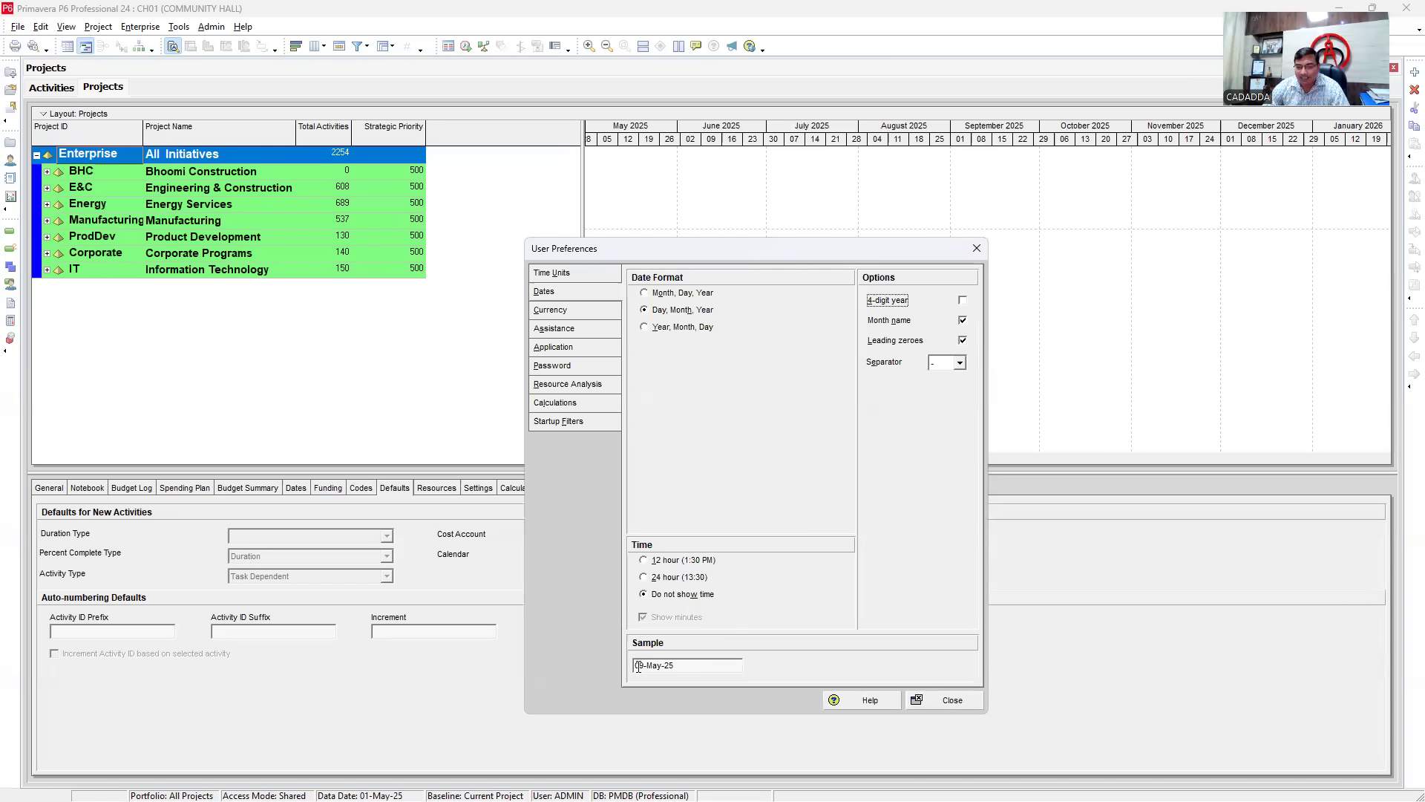
{"action": "left_click_drag", "start_coordinate": [645, 666], "coordinate": [660, 666]}
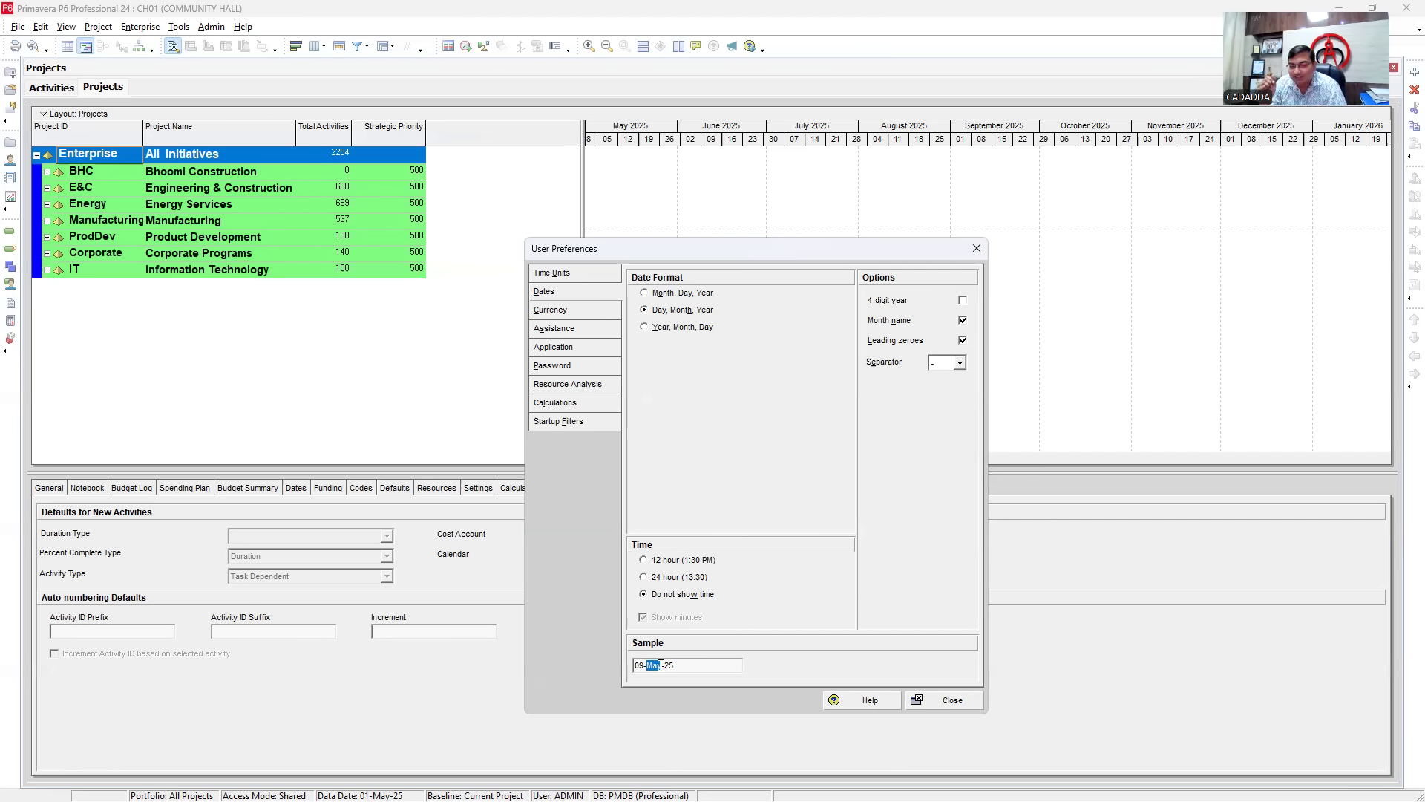
{"action": "left_click", "coordinate": [661, 665]}
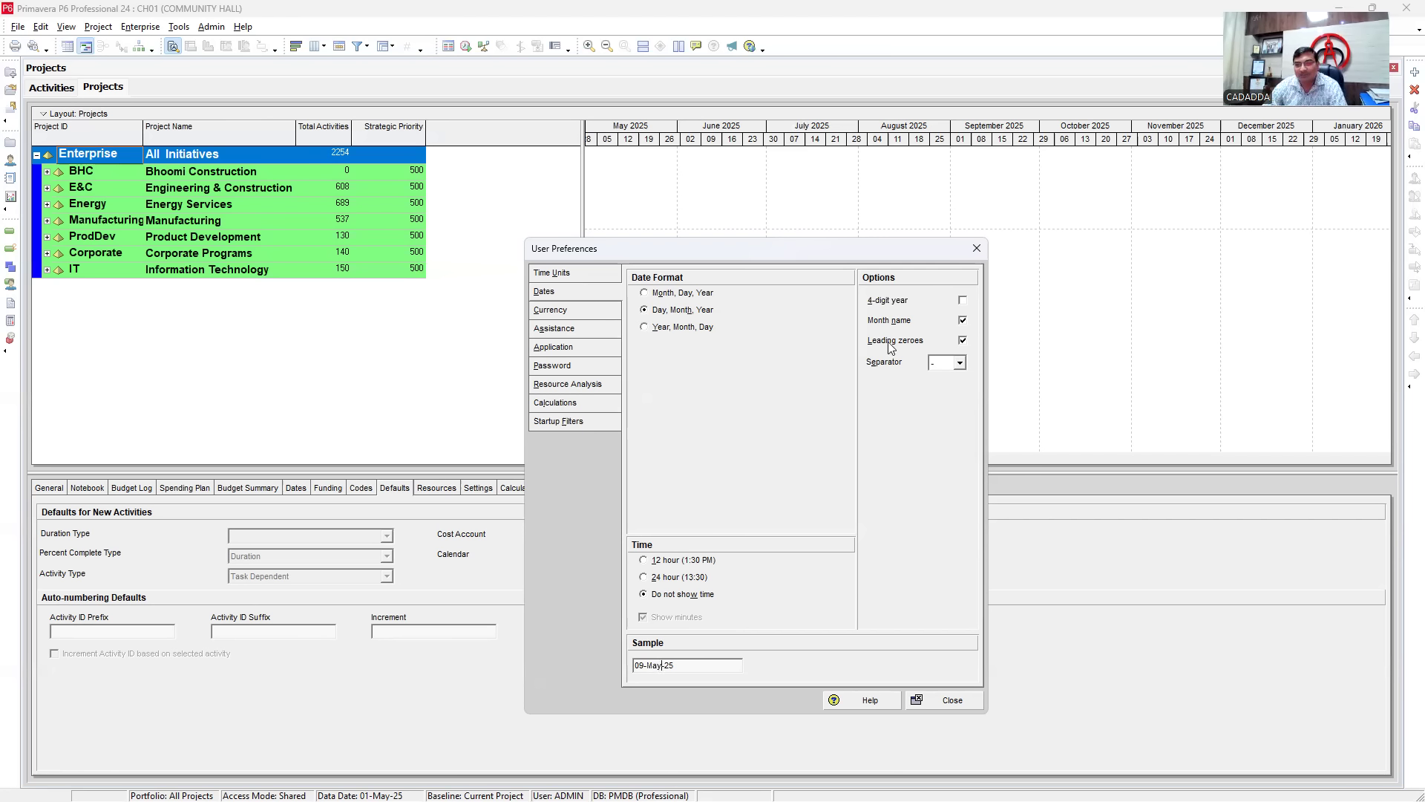
{"action": "left_click", "coordinate": [962, 322]}
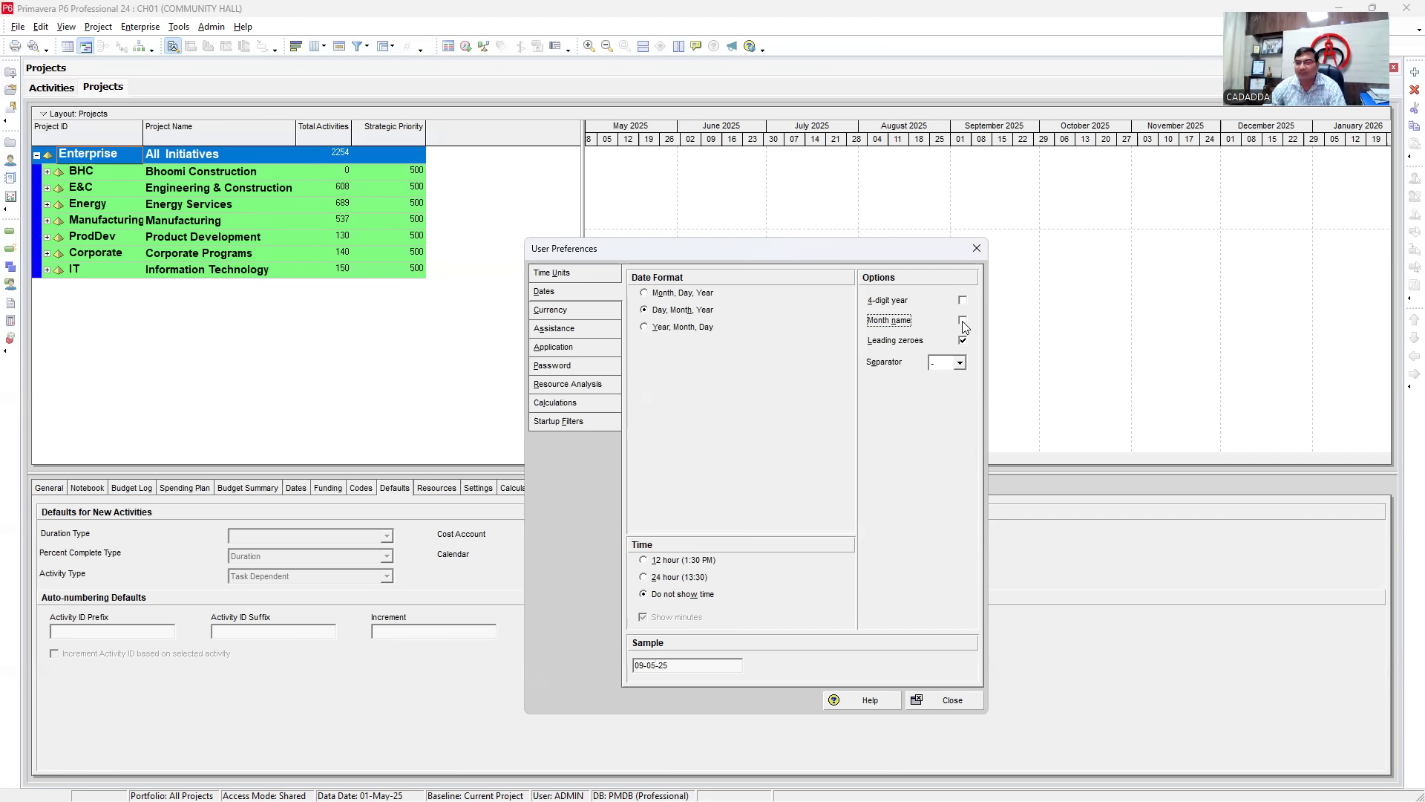
{"action": "left_click_drag", "start_coordinate": [635, 664], "coordinate": [698, 665]}
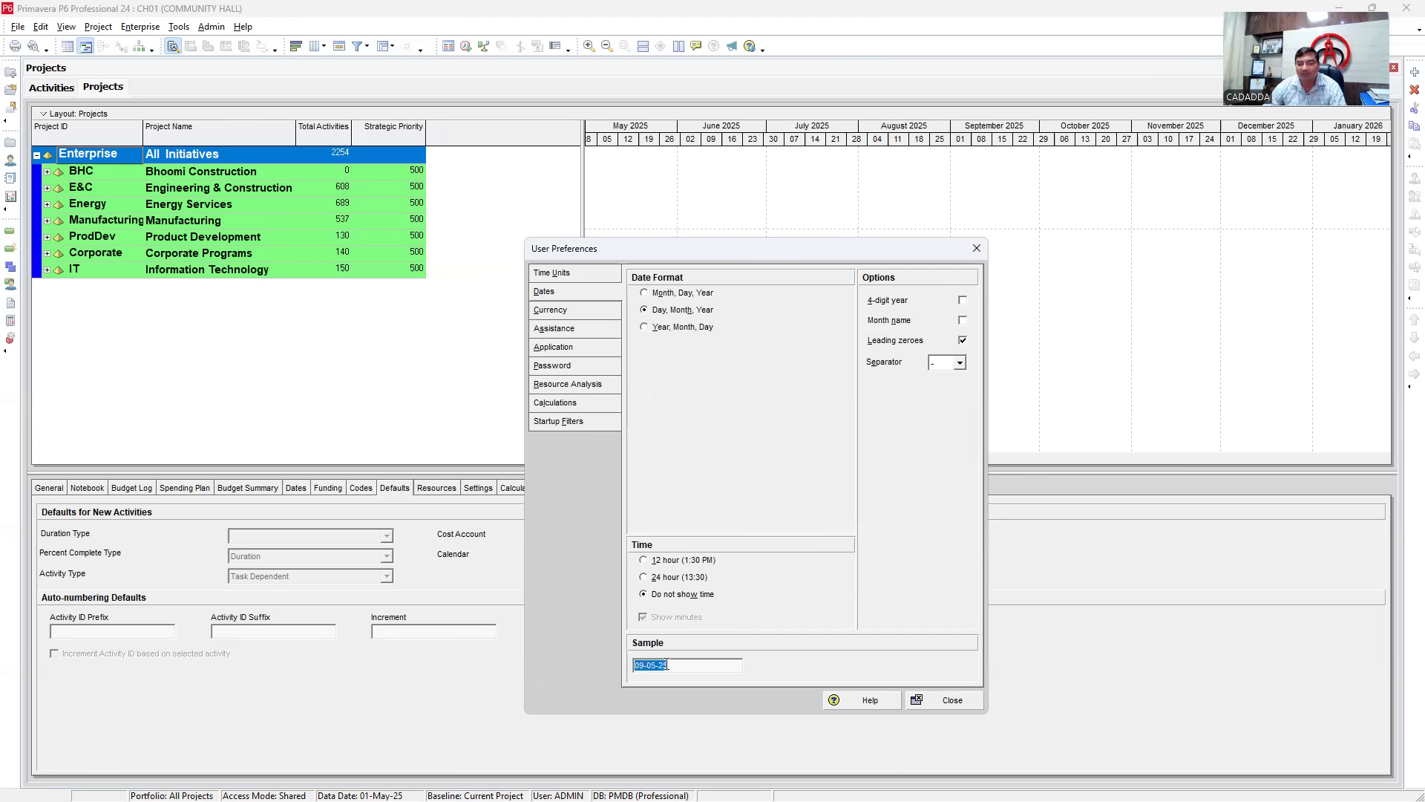
{"action": "left_click", "coordinate": [964, 320]}
{"action": "left_click_drag", "start_coordinate": [648, 665], "coordinate": [662, 665]}
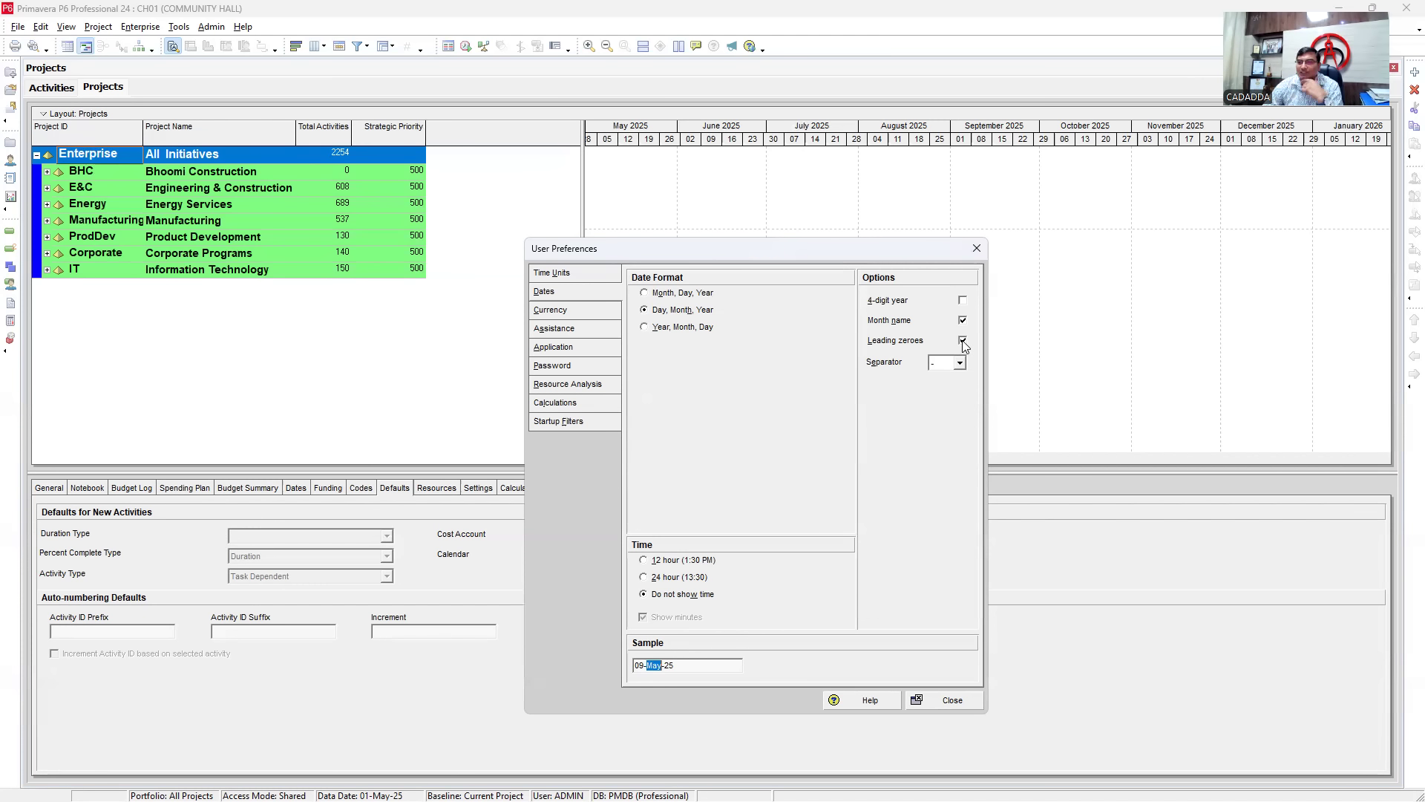
{"action": "left_click_drag", "start_coordinate": [639, 666], "coordinate": [624, 668]}
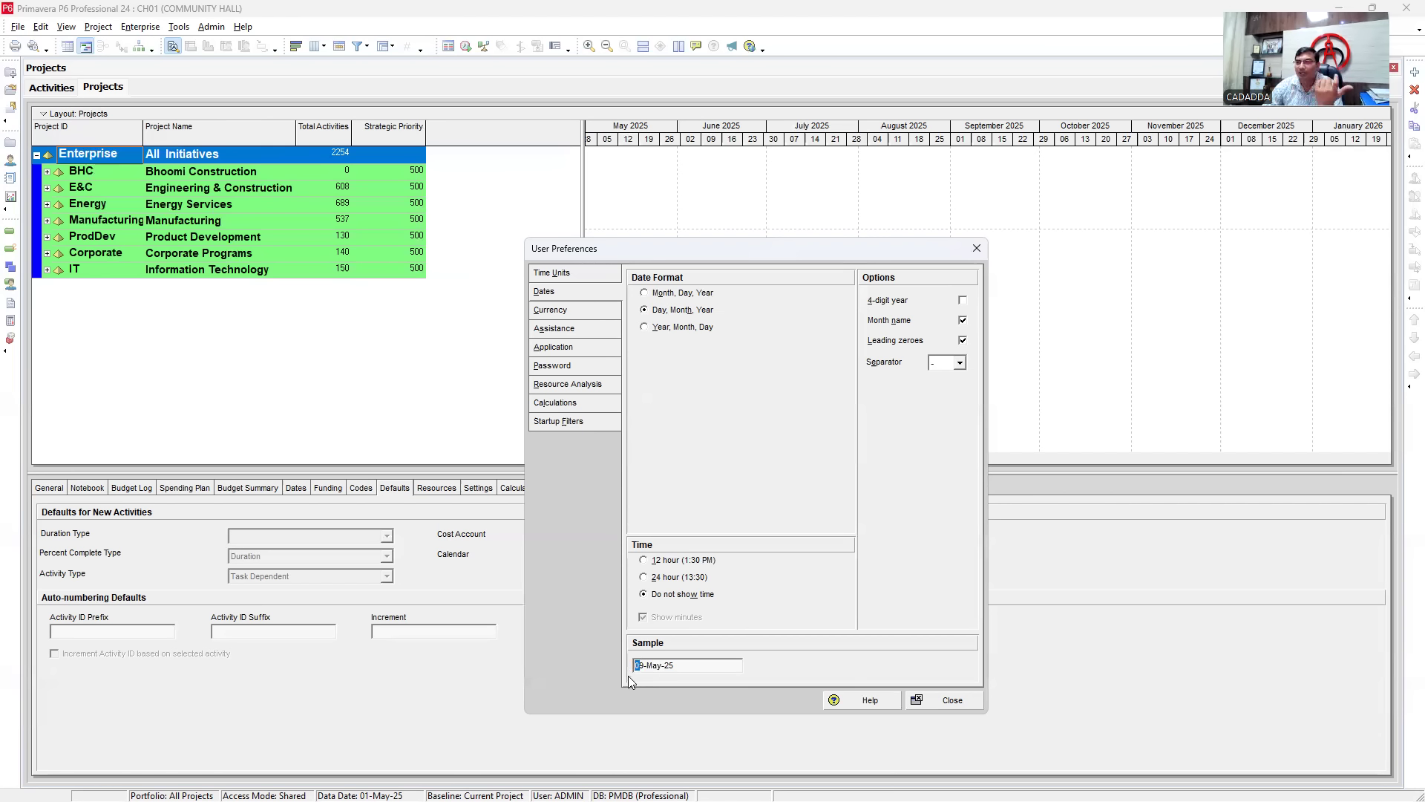
{"action": "left_click", "coordinate": [965, 342]}
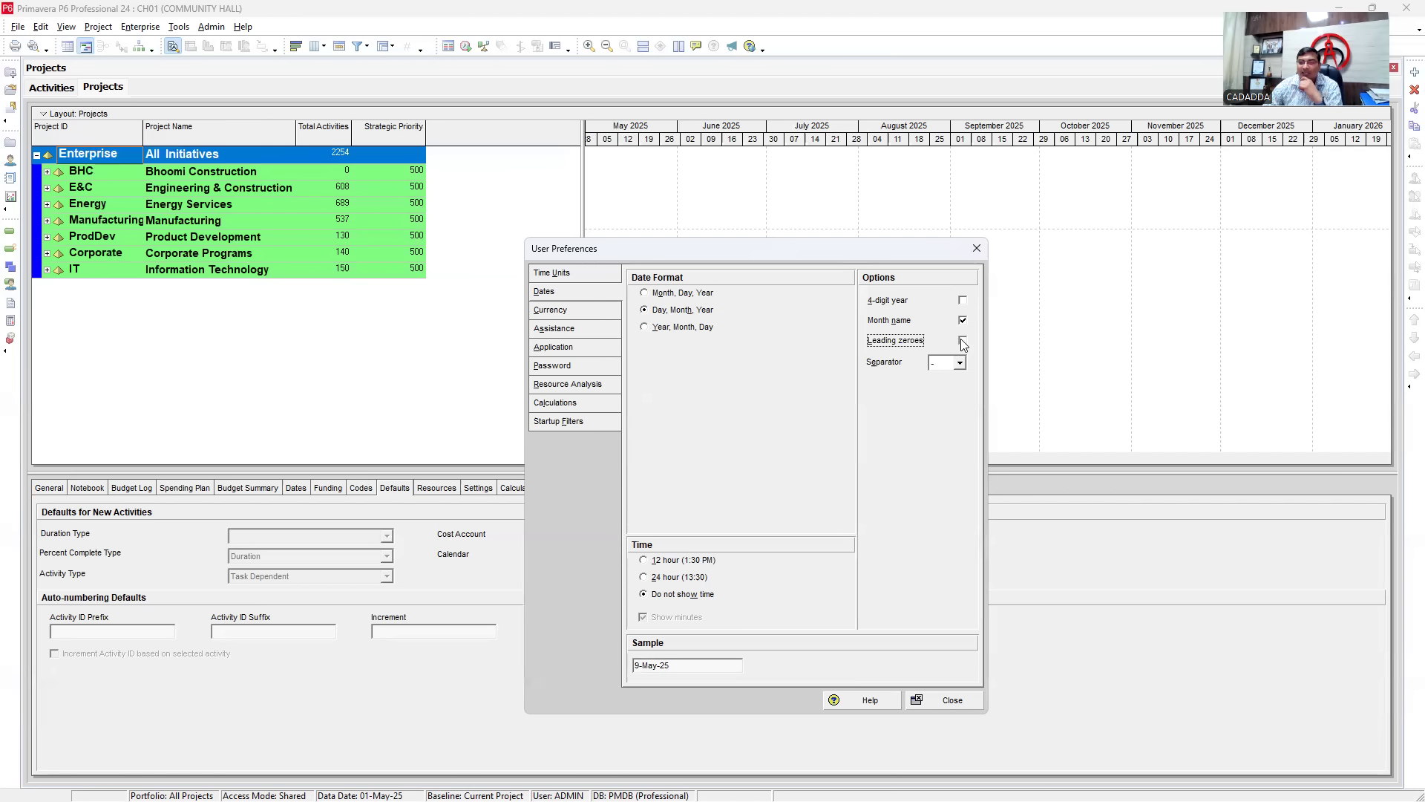
{"action": "left_click", "coordinate": [964, 342]}
{"action": "left_click", "coordinate": [929, 363]}
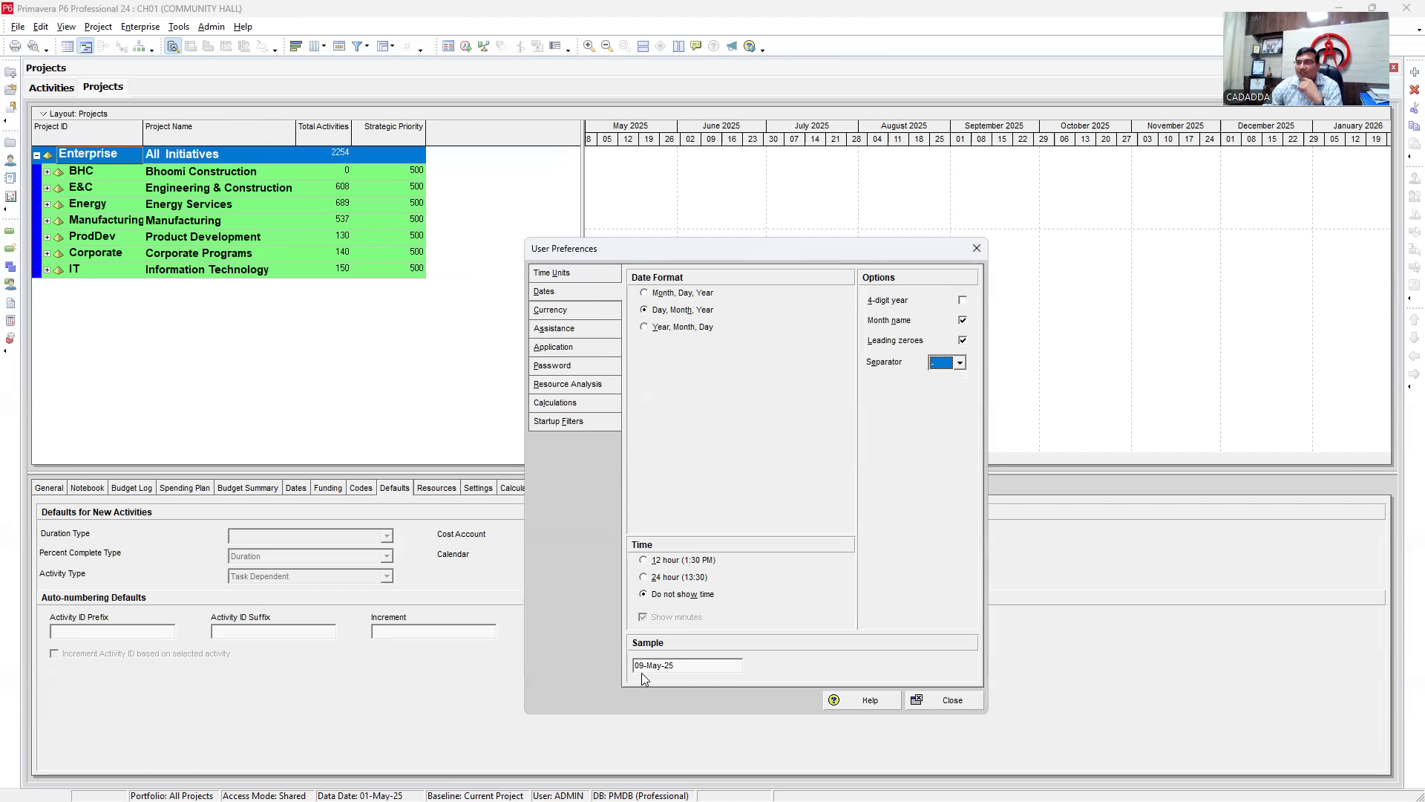
- Try a dot date separator, then restore the dash for 09-May-25 dates
{"action": "left_click", "coordinate": [960, 363]}
{"action": "left_click", "coordinate": [934, 390]}
{"action": "left_click", "coordinate": [959, 362]}
{"action": "left_click", "coordinate": [949, 379]}
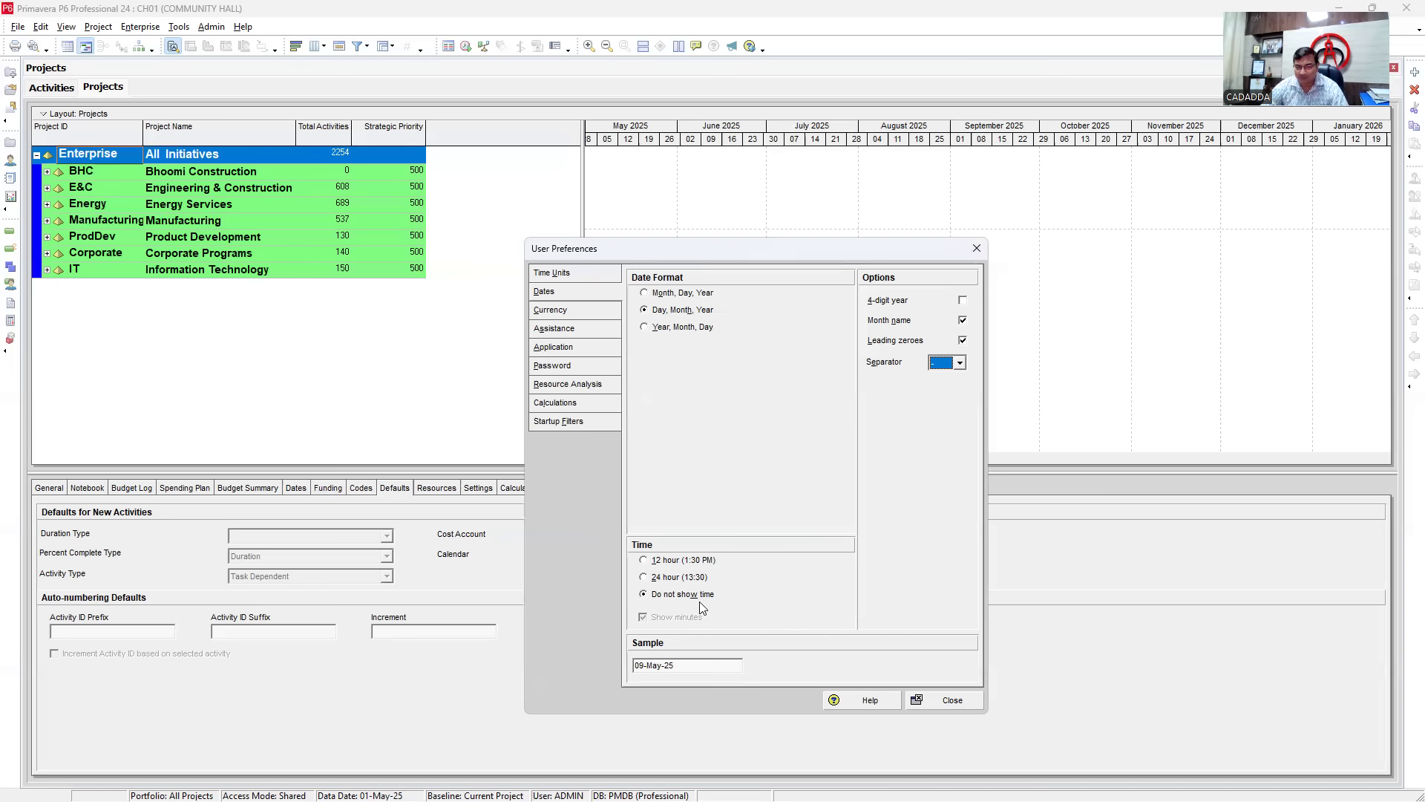
{"action": "left_click", "coordinate": [551, 310]}
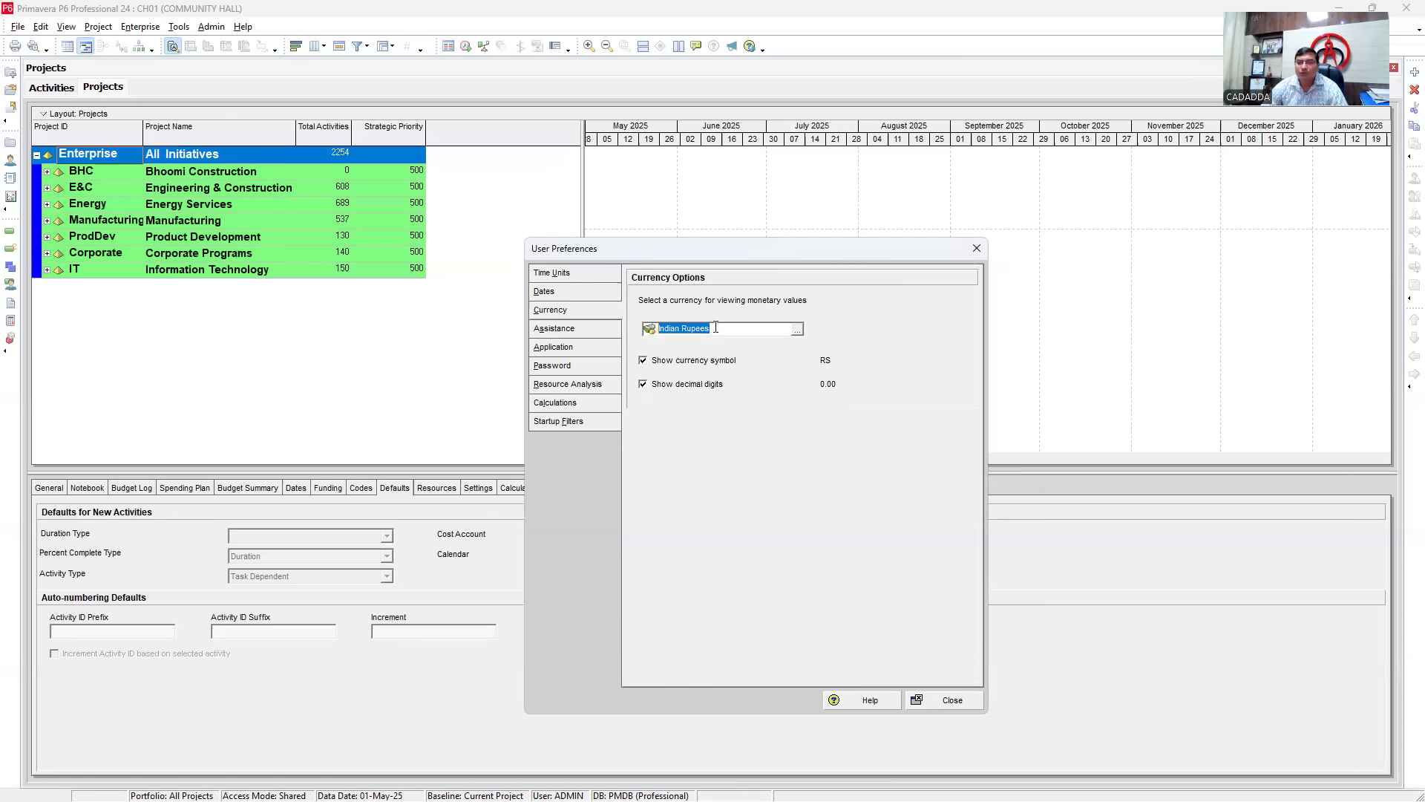
- Browse the currency list without changing Indian Rupees, then close User Preferences
{"action": "left_click", "coordinate": [798, 335]}
{"action": "mouse_move", "coordinate": [787, 362]}
{"action": "left_mouse_down"}
{"action": "mouse_move", "coordinate": [776, 495]}
{"action": "mouse_move", "coordinate": [776, 364]}
{"action": "left_mouse_up"}
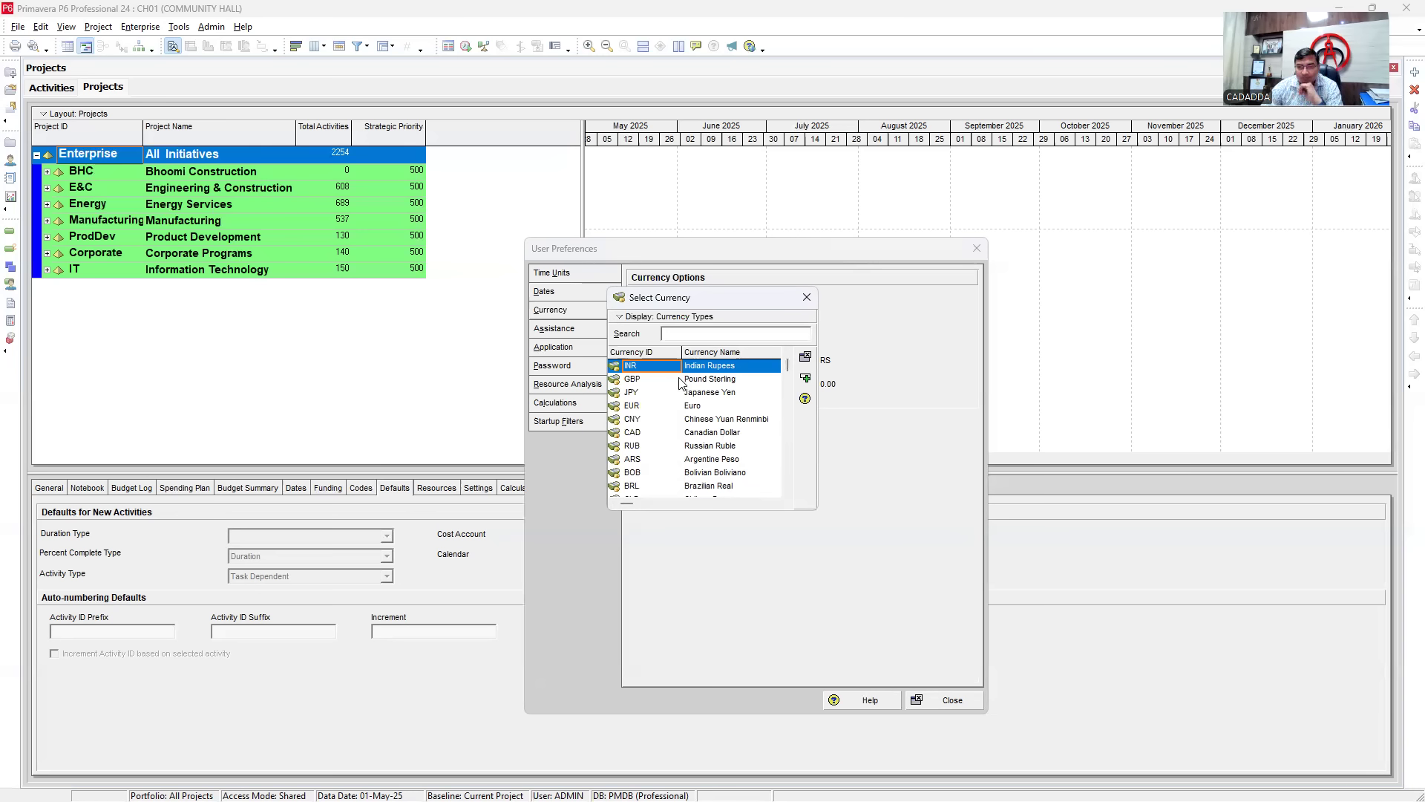
{"action": "left_click", "coordinate": [807, 297]}
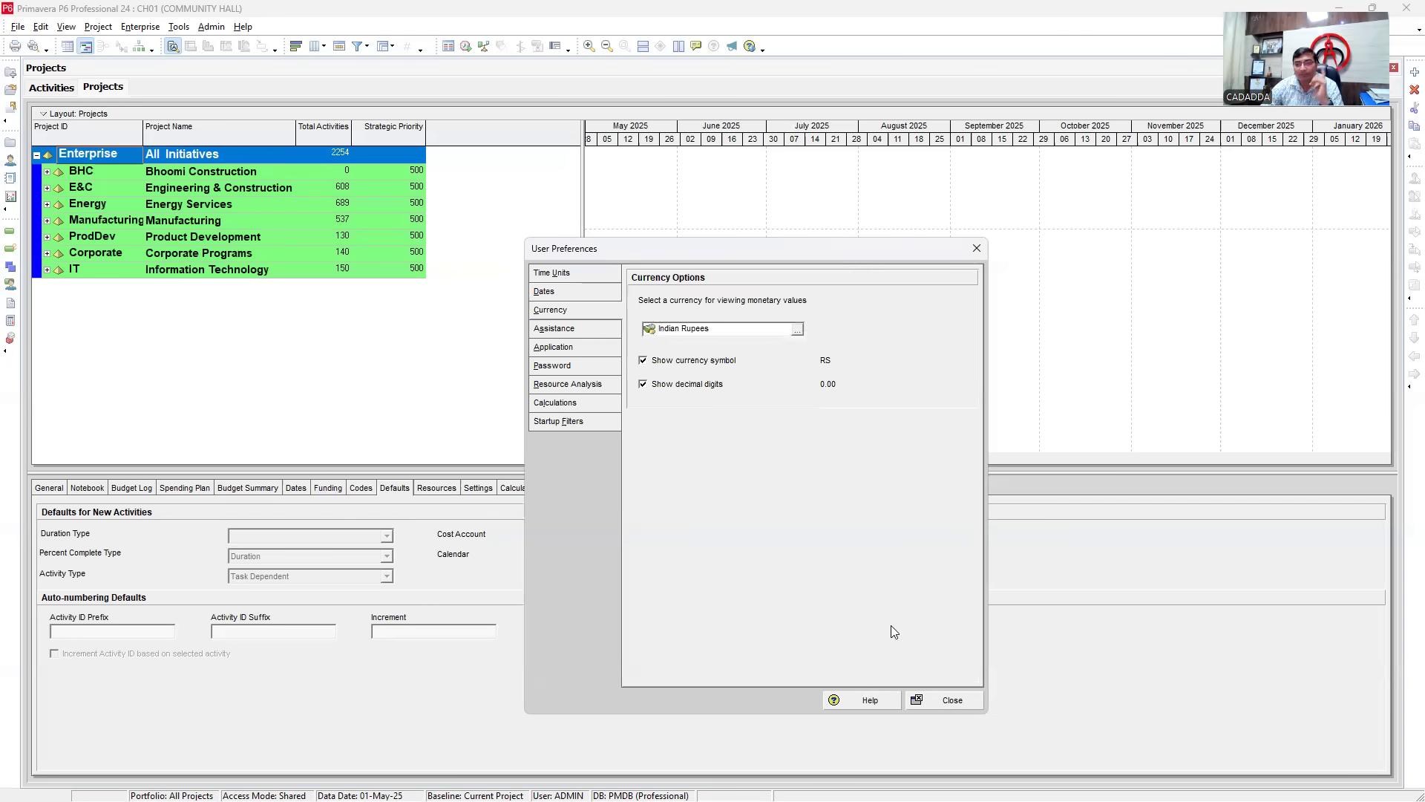
{"action": "left_click", "coordinate": [937, 700]}
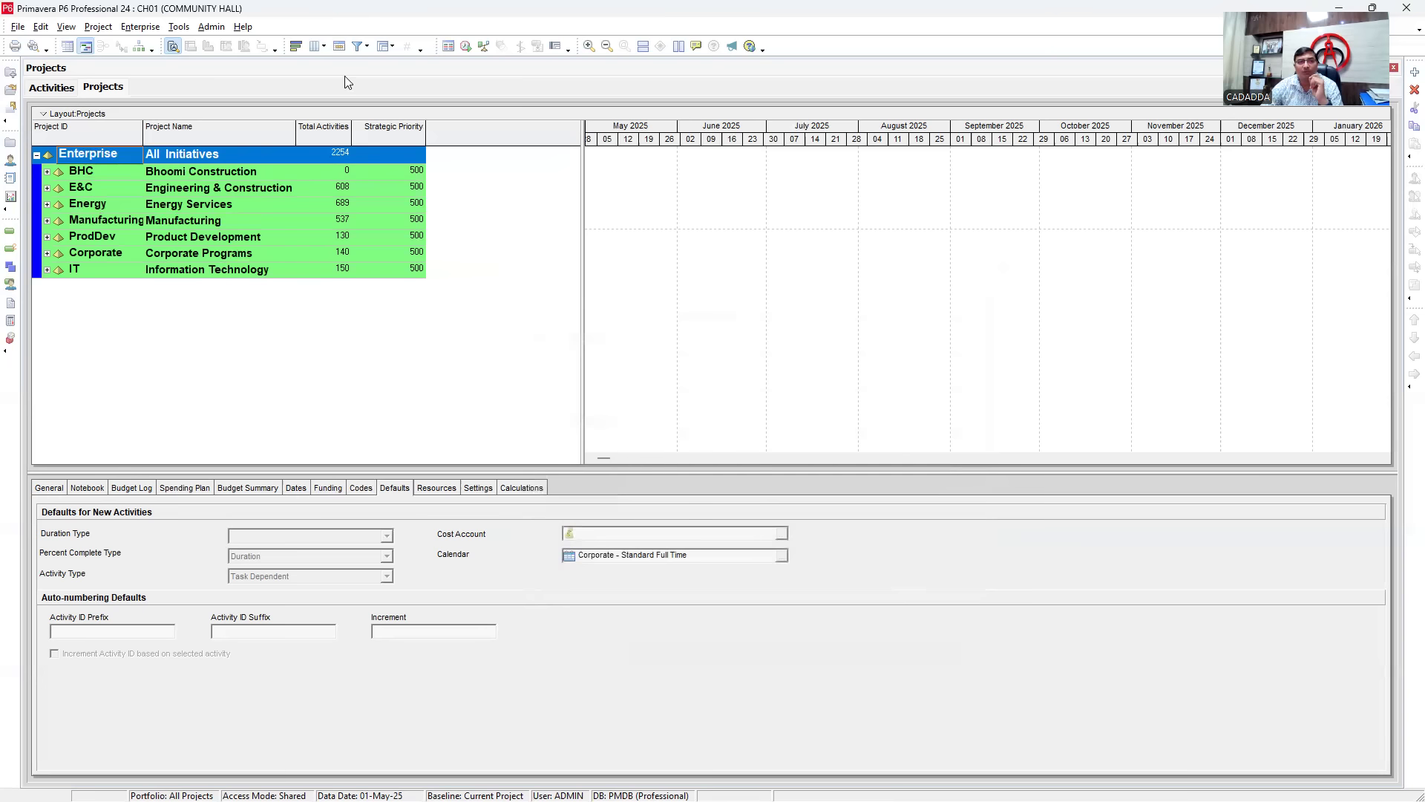
- Add a new CUR (New Currency) row in Admin > Currencies and close the dialog
{"action": "left_click", "coordinate": [208, 31]}
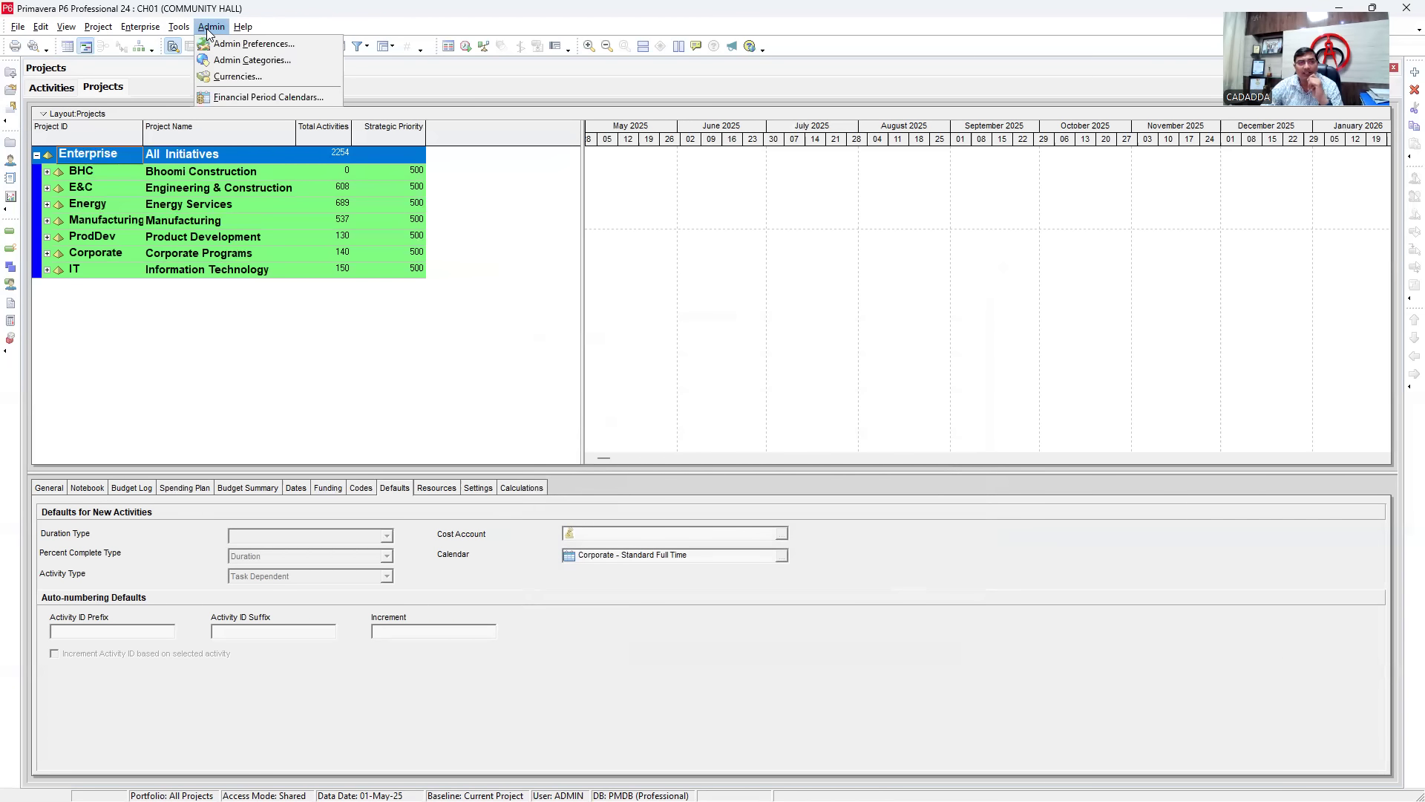
{"action": "left_click", "coordinate": [224, 77]}
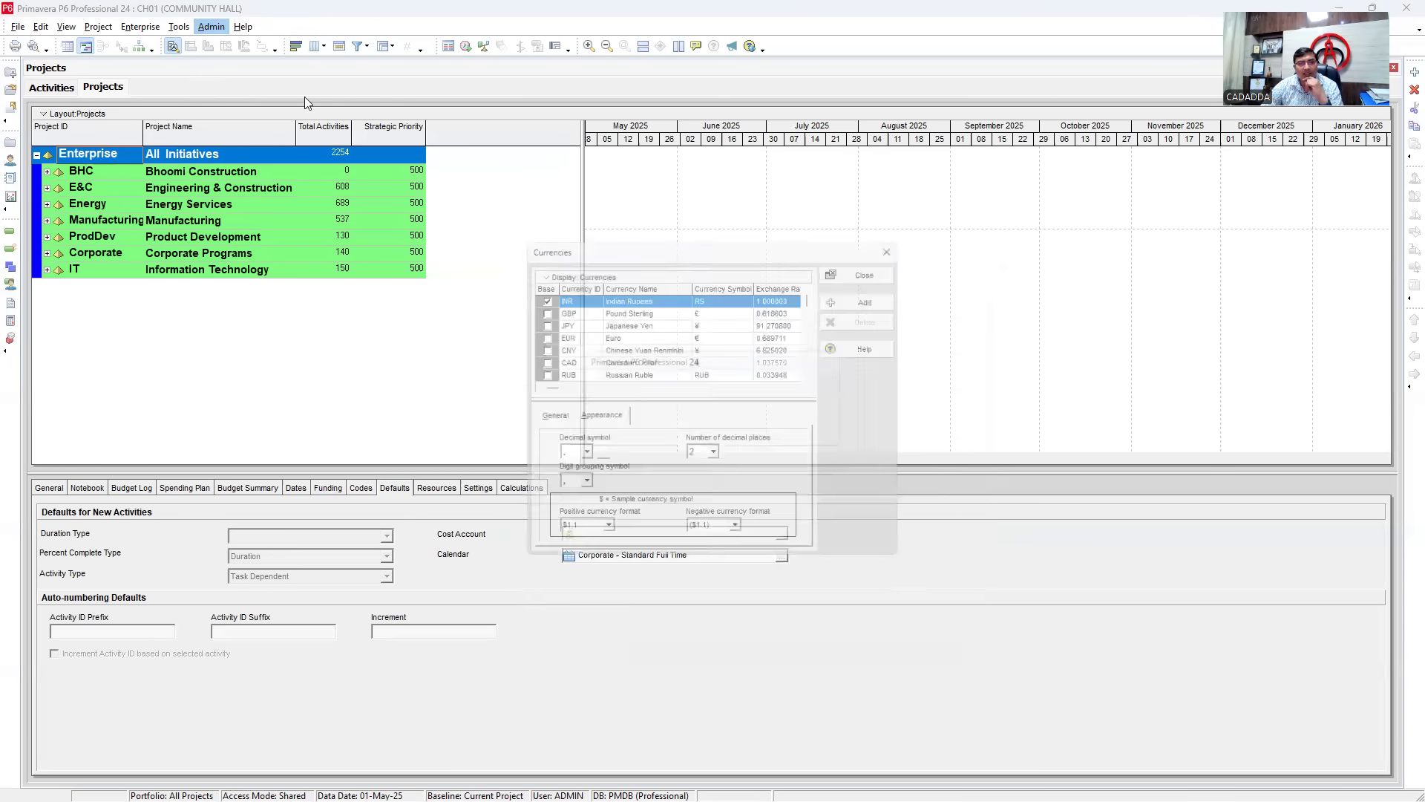
{"action": "left_click", "coordinate": [874, 297]}
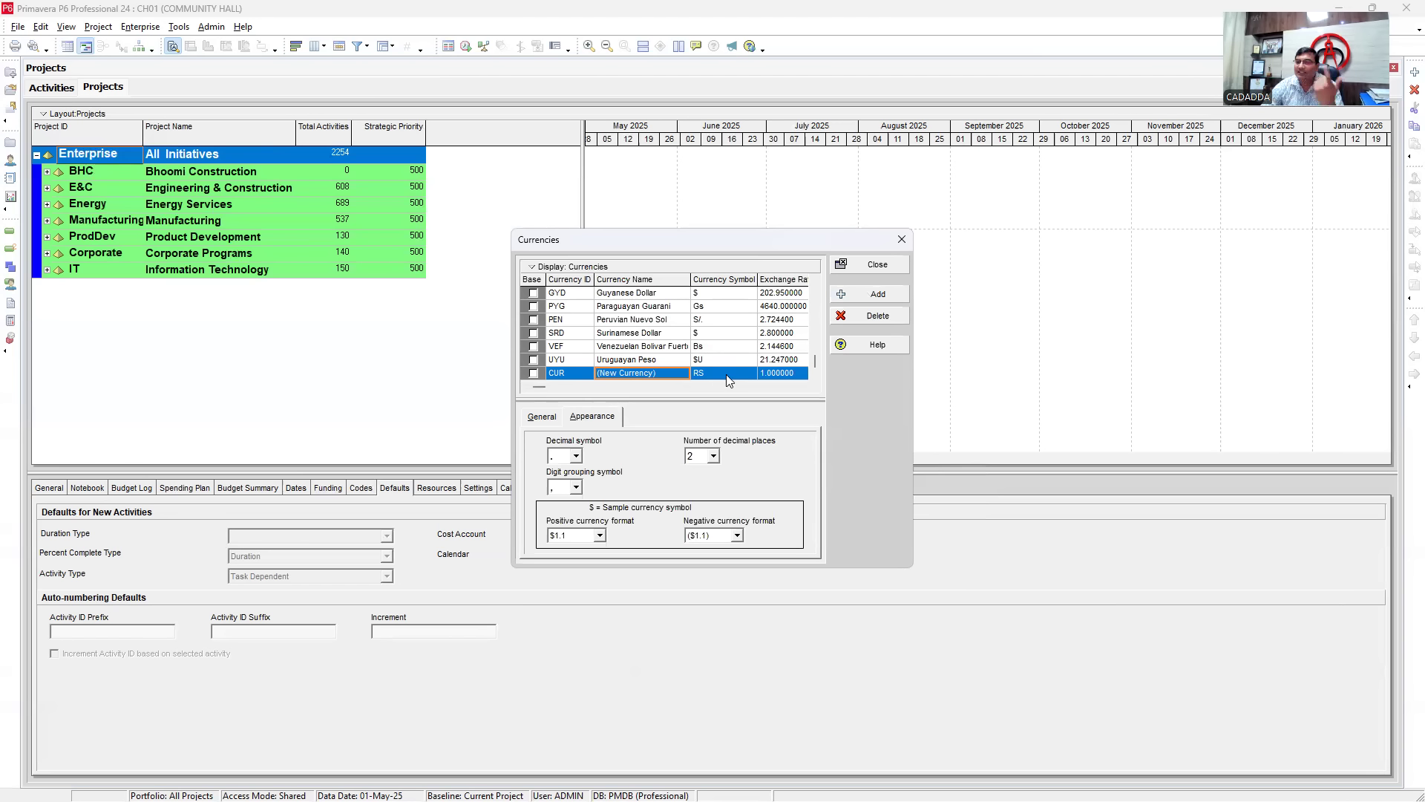
{"action": "left_click", "coordinate": [902, 242]}
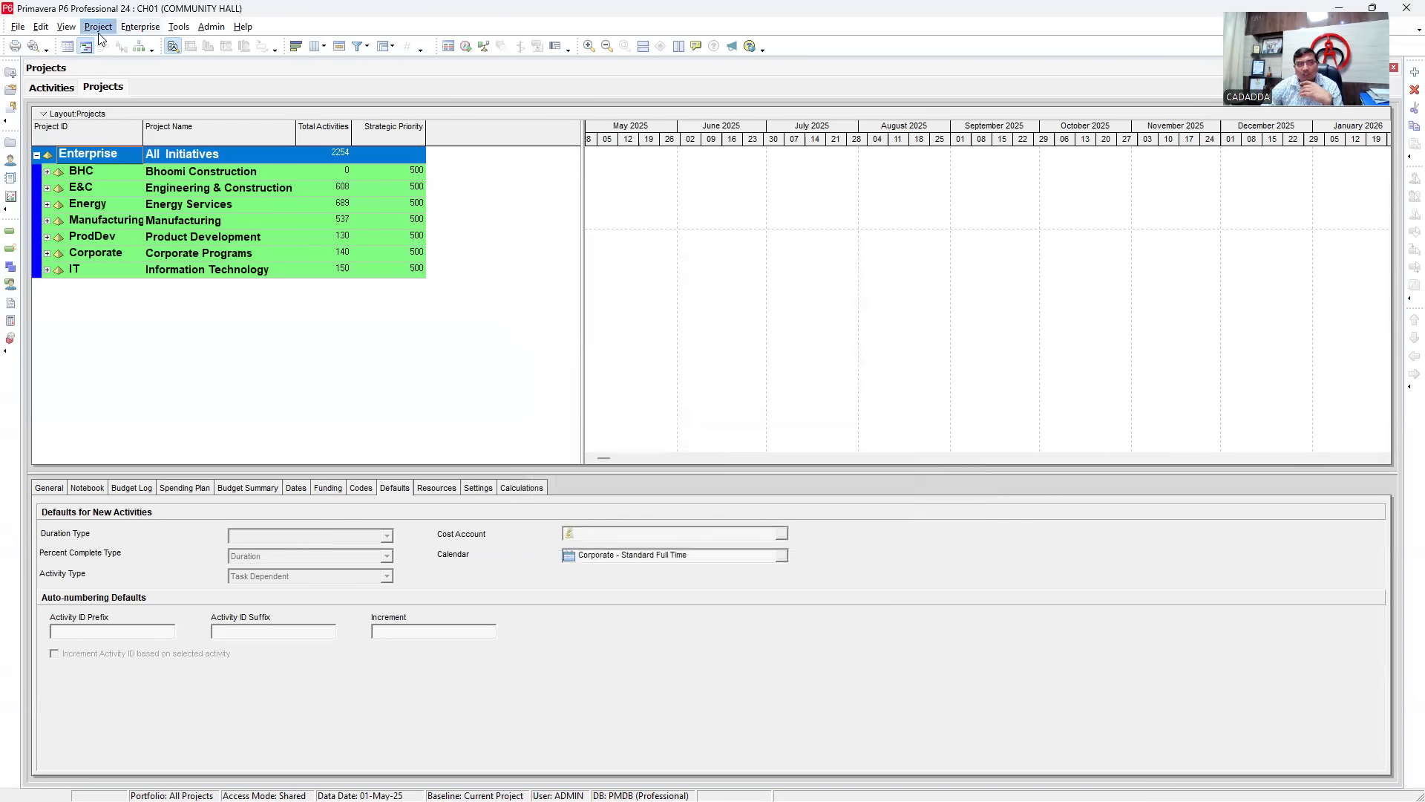
- Reopen User Preferences, keep Indian Rupees (INR) as the viewing currency, and show the Wizards settings
{"action": "left_click", "coordinate": [32, 28]}
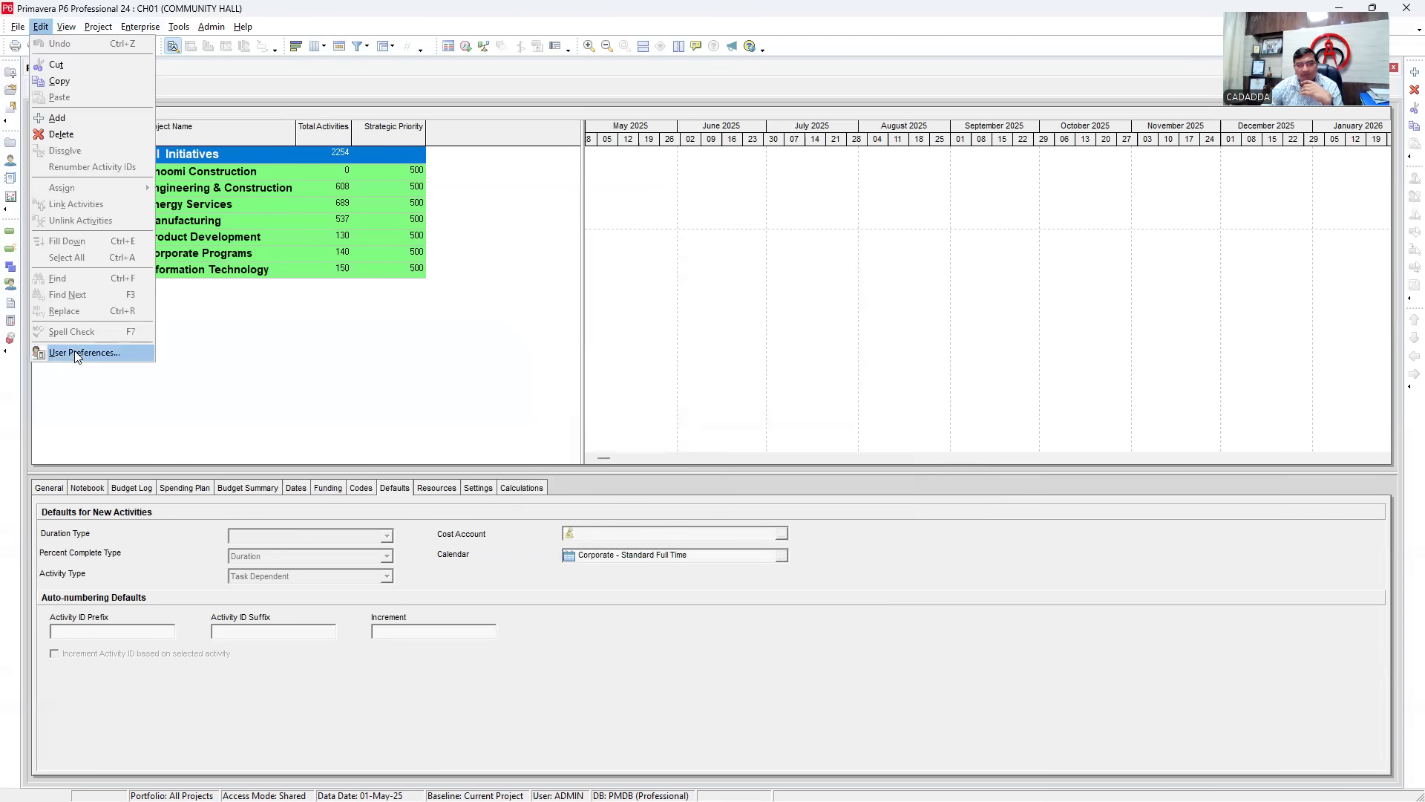
{"action": "left_click", "coordinate": [76, 355]}
{"action": "left_click", "coordinate": [797, 330]}
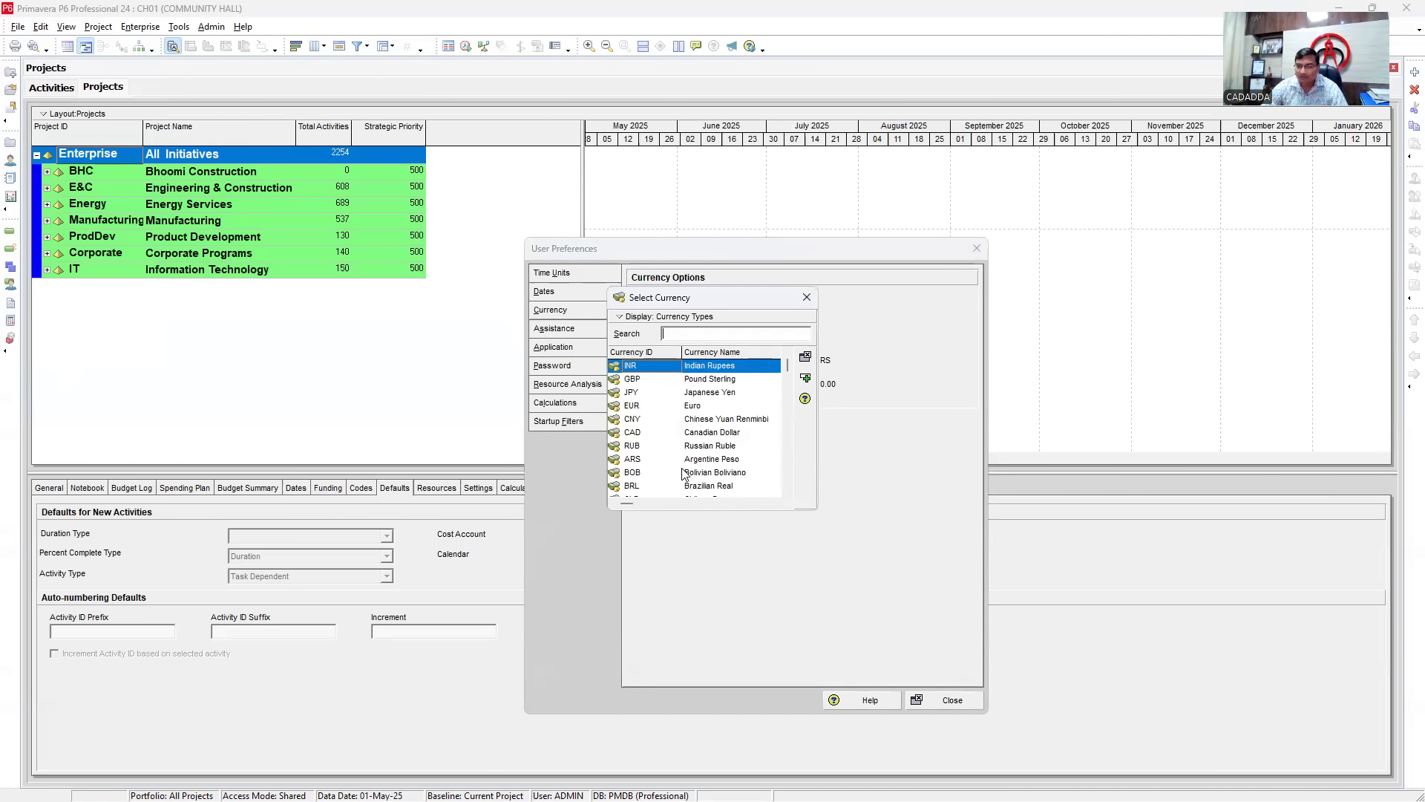
{"action": "double_click", "coordinate": [704, 365]}
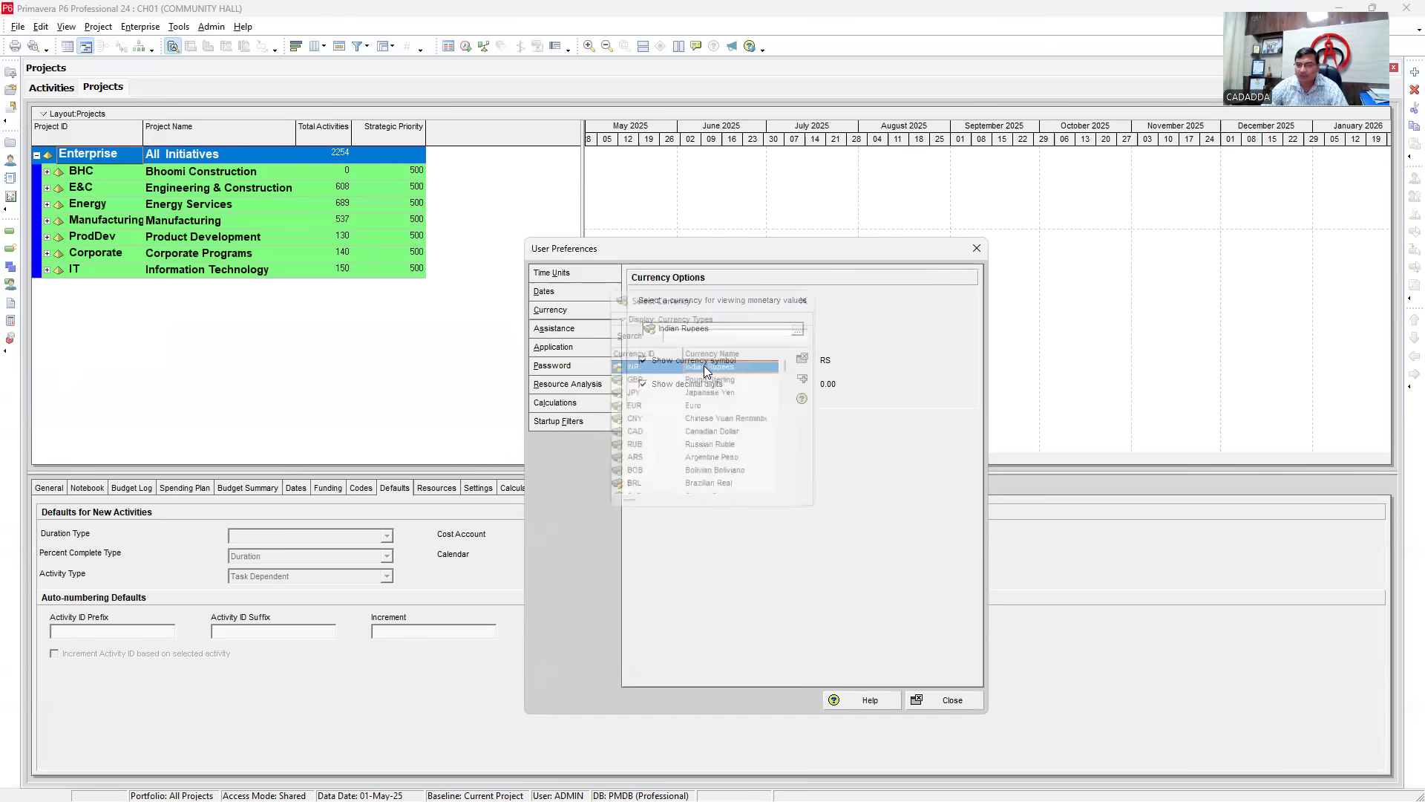
{"action": "left_click", "coordinate": [802, 323]}
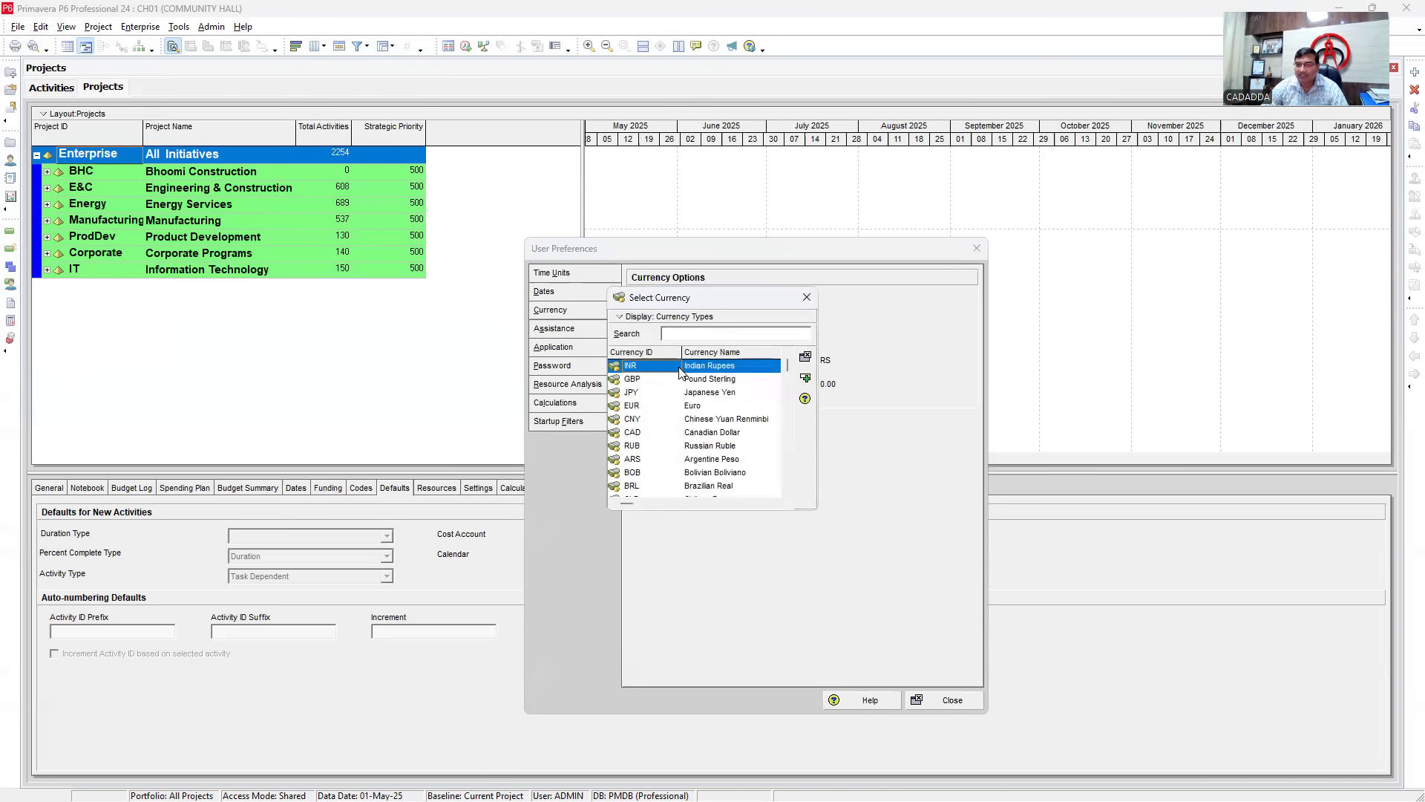
{"action": "left_click", "coordinate": [805, 379]}
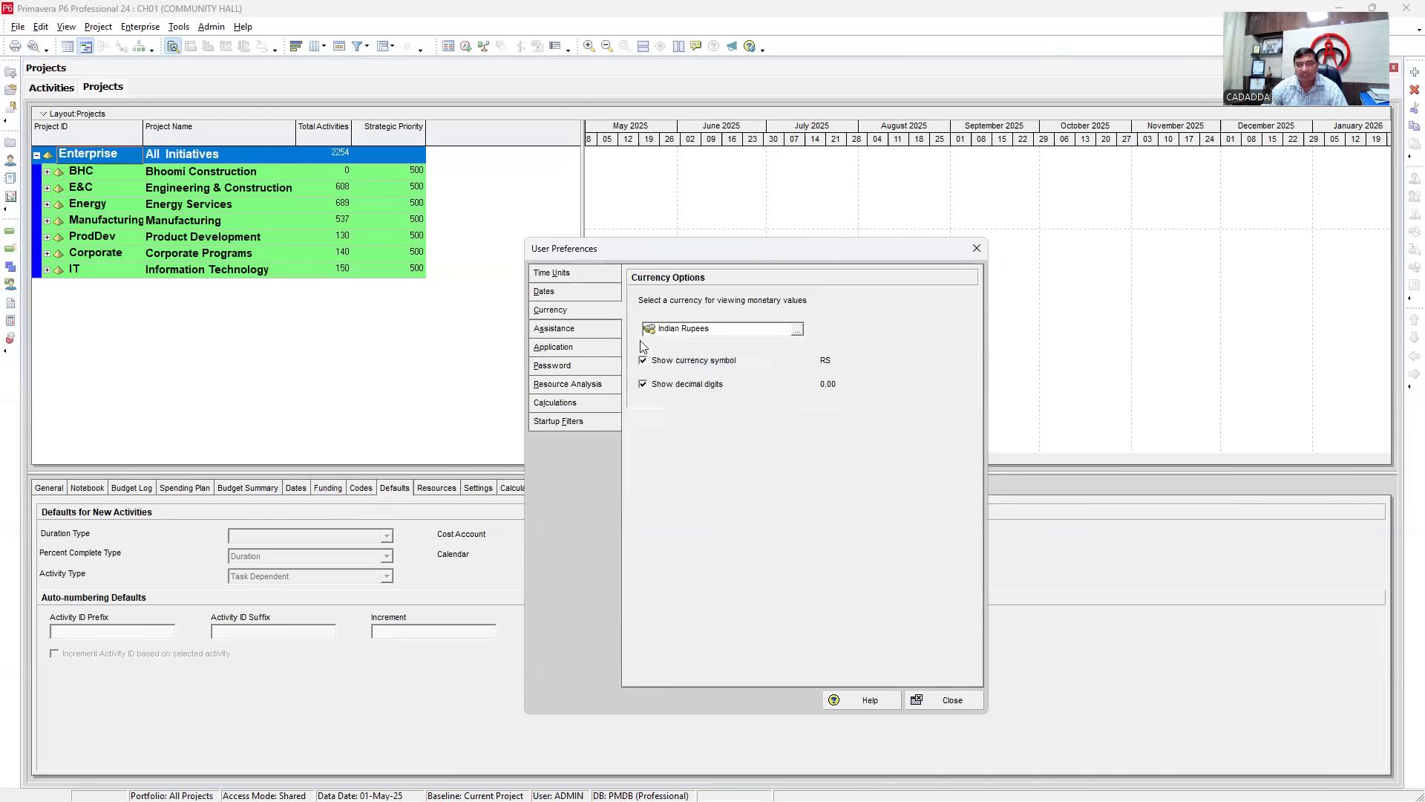
{"action": "left_click", "coordinate": [577, 329]}
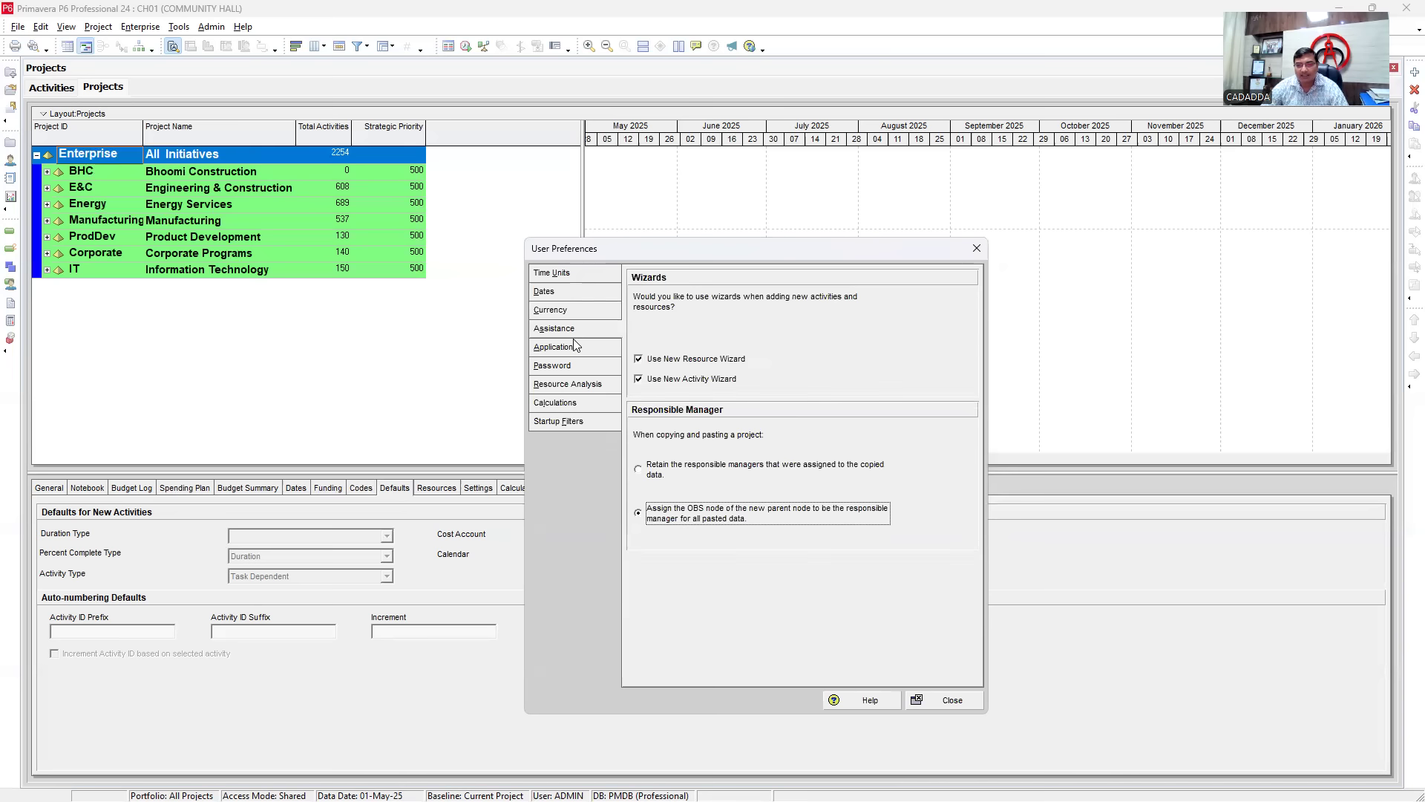
- Review the Application, Password, Resource Analysis, Calculations and Startup Filters pages, then close User Preferences
{"action": "left_click", "coordinate": [573, 345]}
{"action": "left_click", "coordinate": [569, 331]}
{"action": "left_click", "coordinate": [567, 347]}
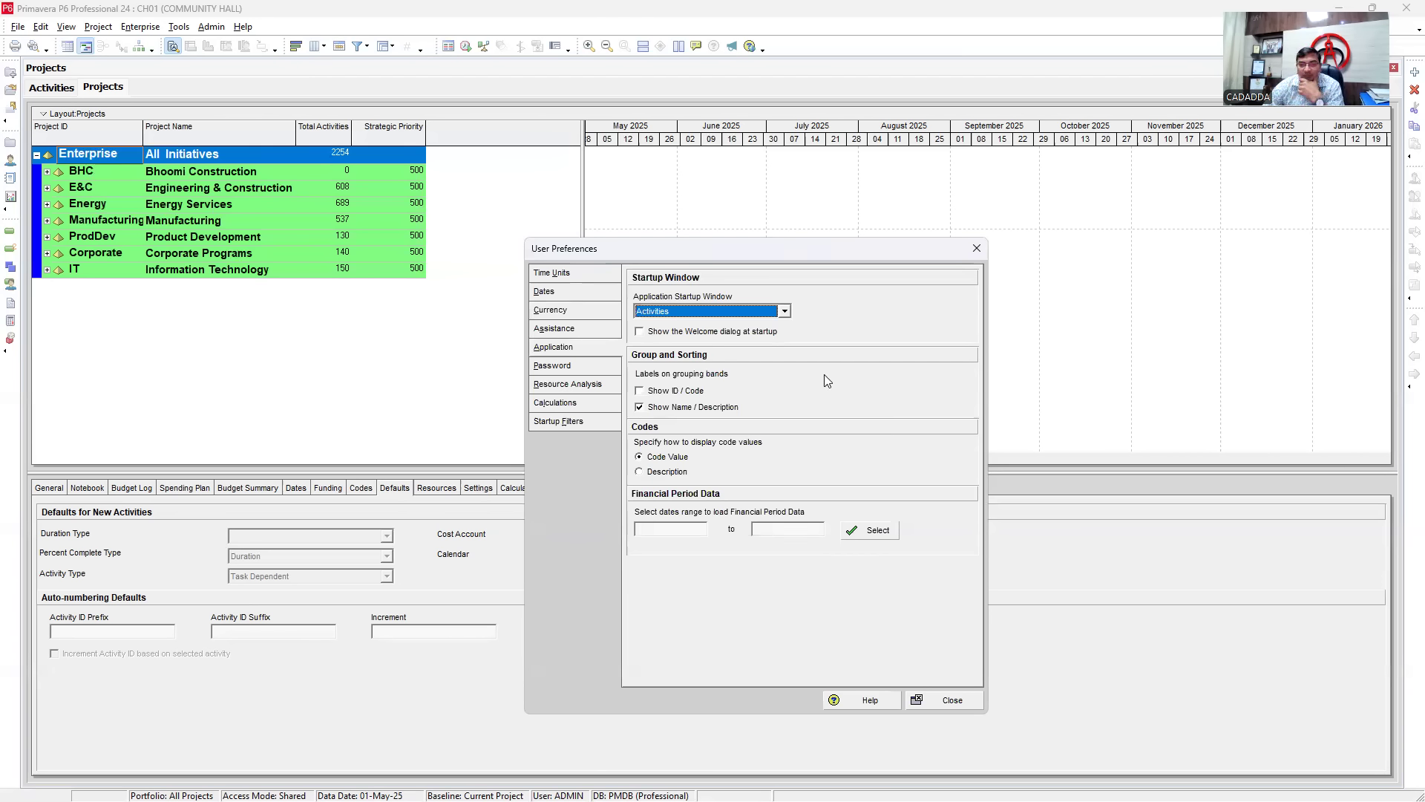
{"action": "left_click", "coordinate": [555, 367]}
{"action": "left_click", "coordinate": [561, 386]}
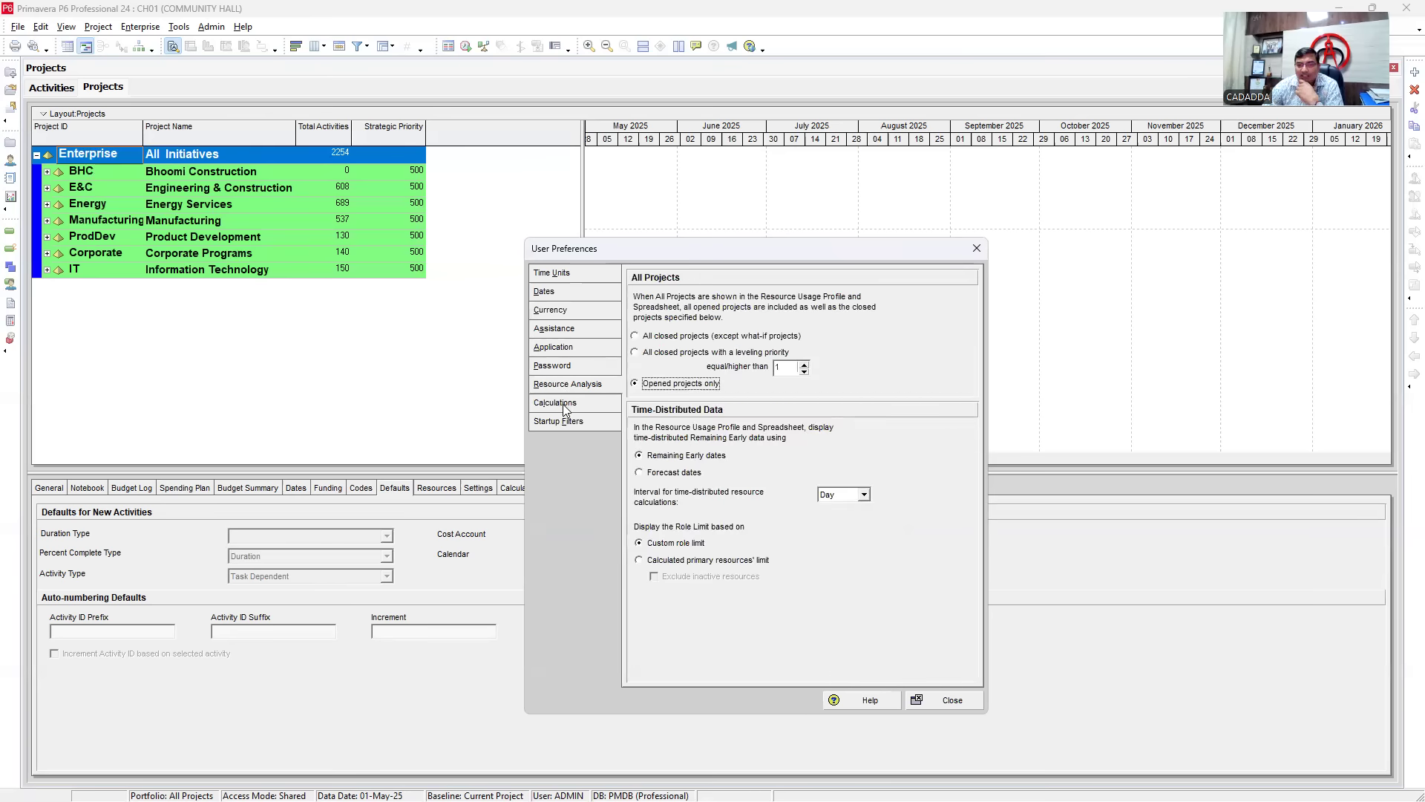
{"action": "left_click", "coordinate": [563, 403]}
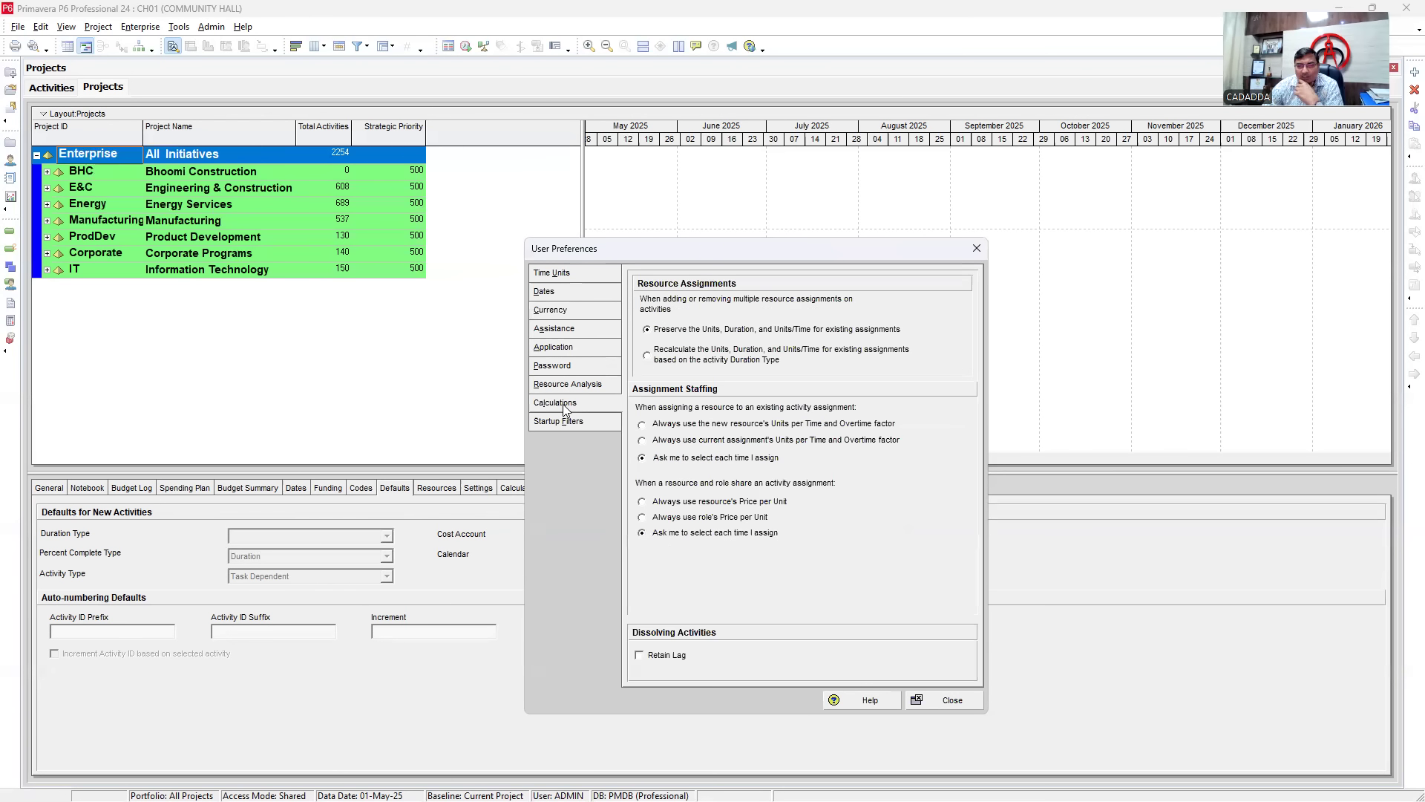
{"action": "left_click", "coordinate": [558, 420]}
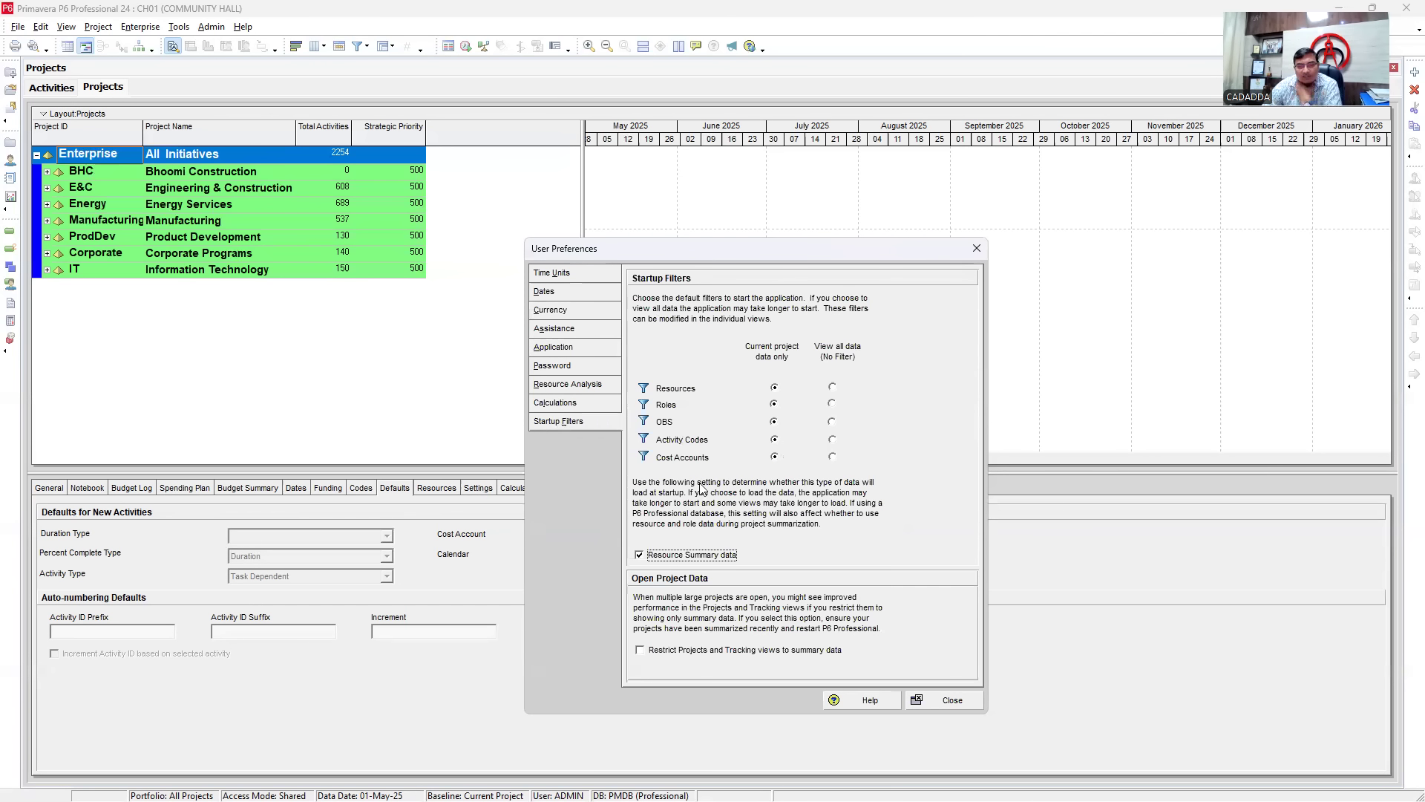
{"action": "left_click", "coordinate": [937, 705]}
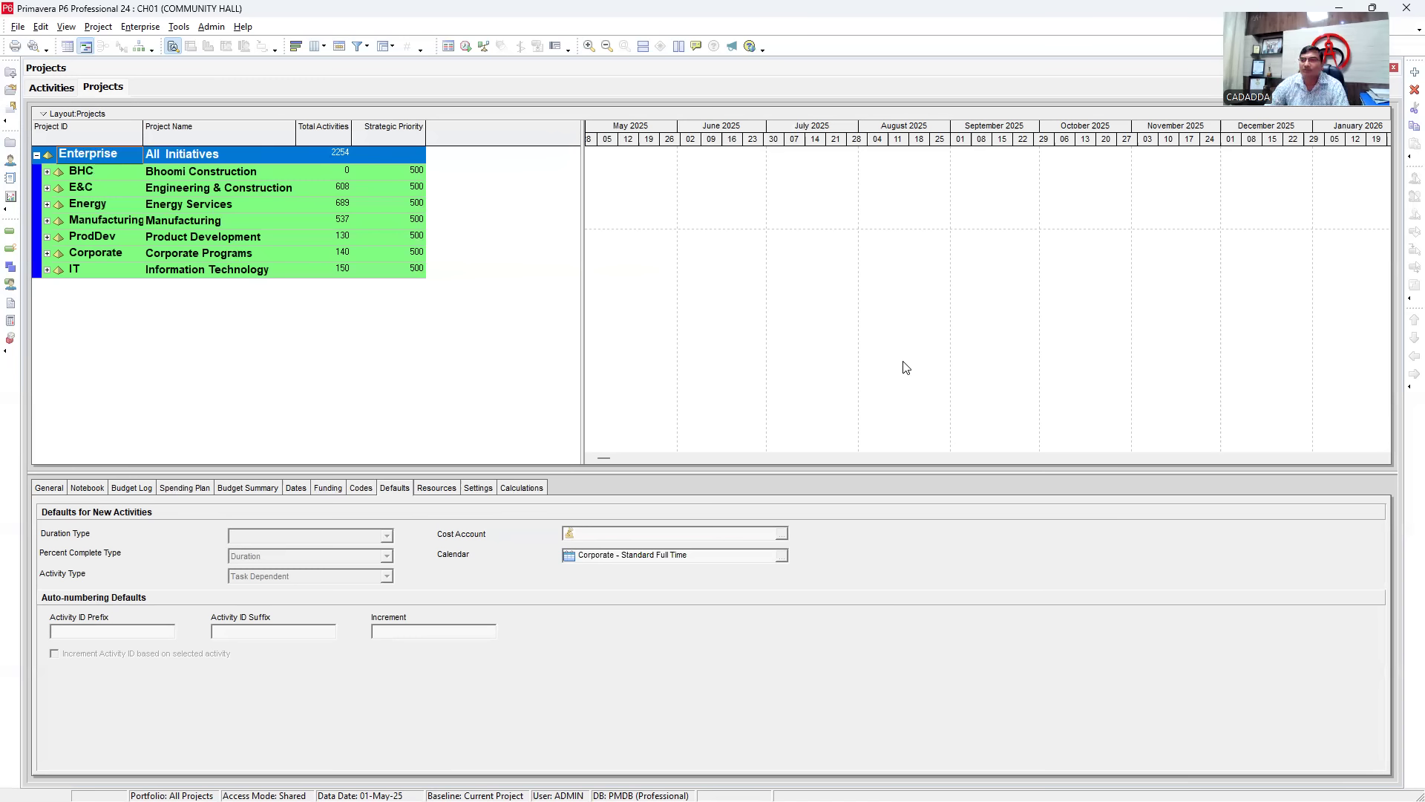
- Dismiss the Admin menu and expand the Energy Services EPS node to list its six NRG projects
{"action": "left_click", "coordinate": [212, 27]}
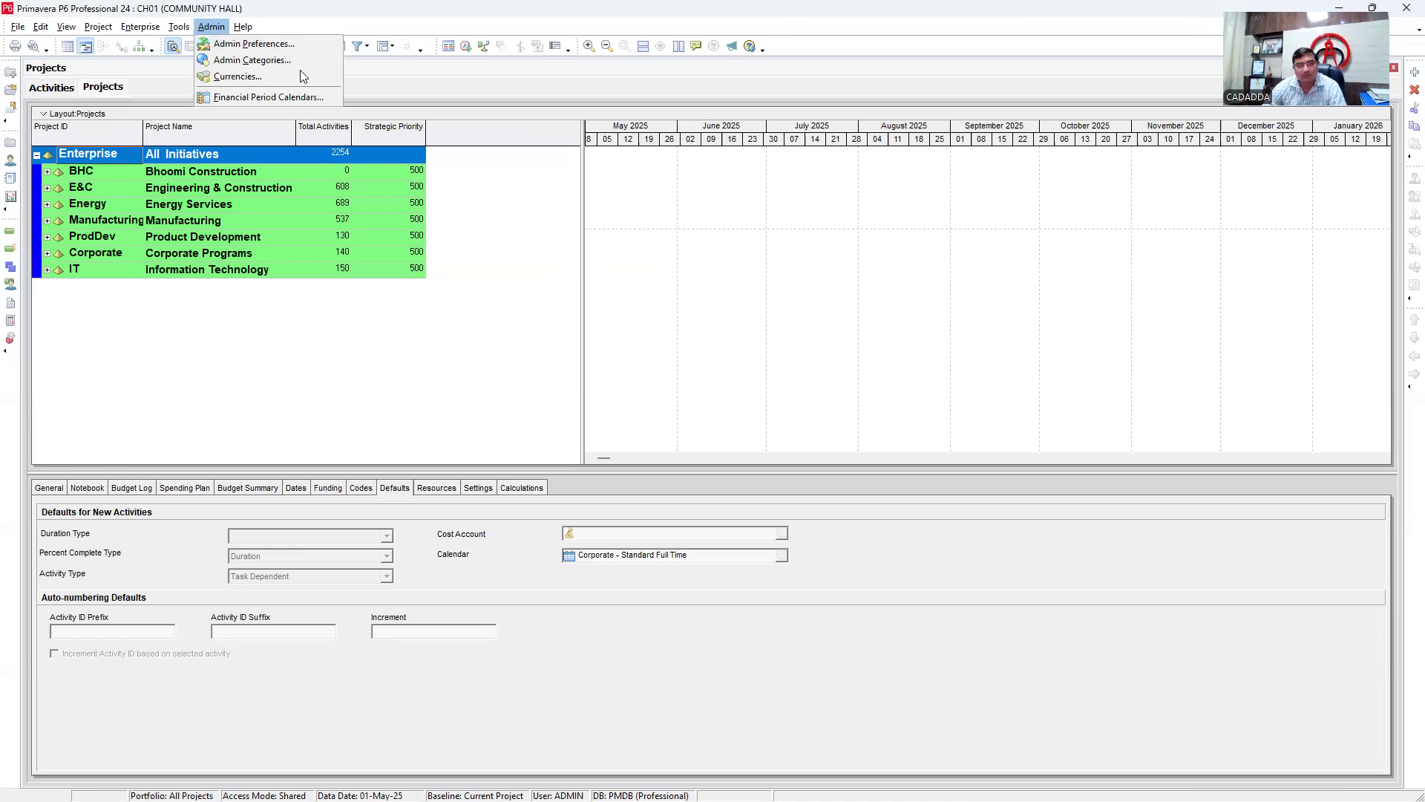
{"action": "left_click", "coordinate": [473, 353]}
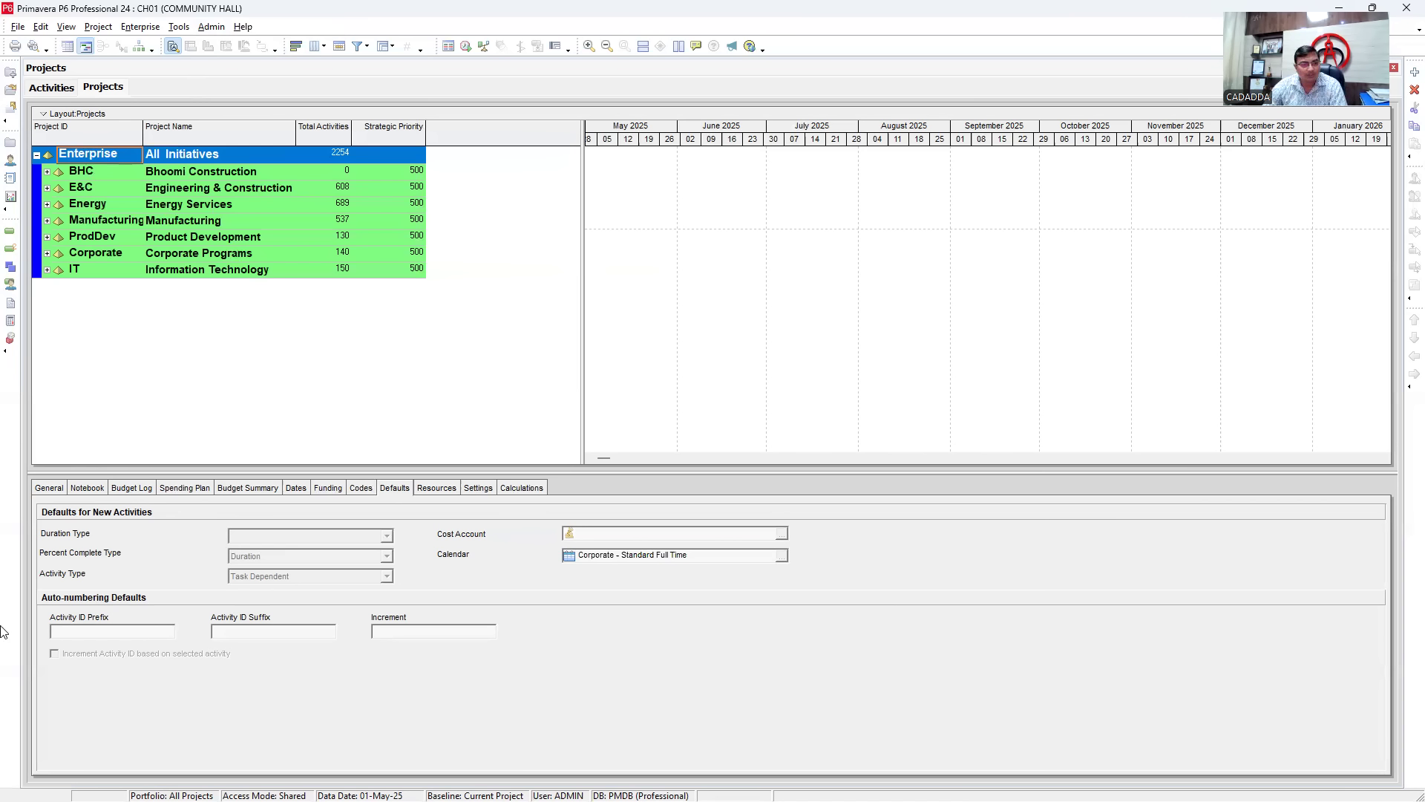
{"action": "left_click", "coordinate": [1, 170]}
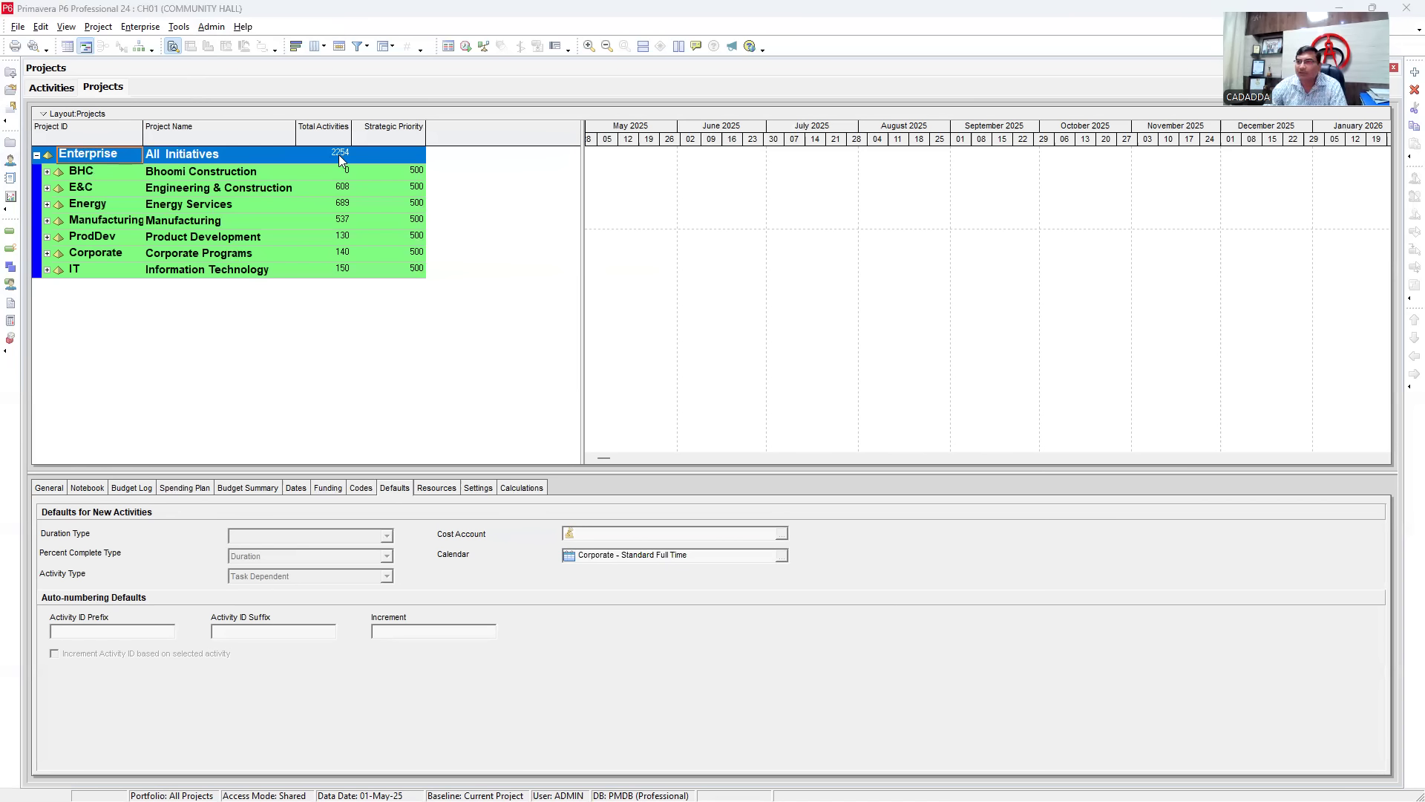
{"action": "left_click", "coordinate": [48, 204]}
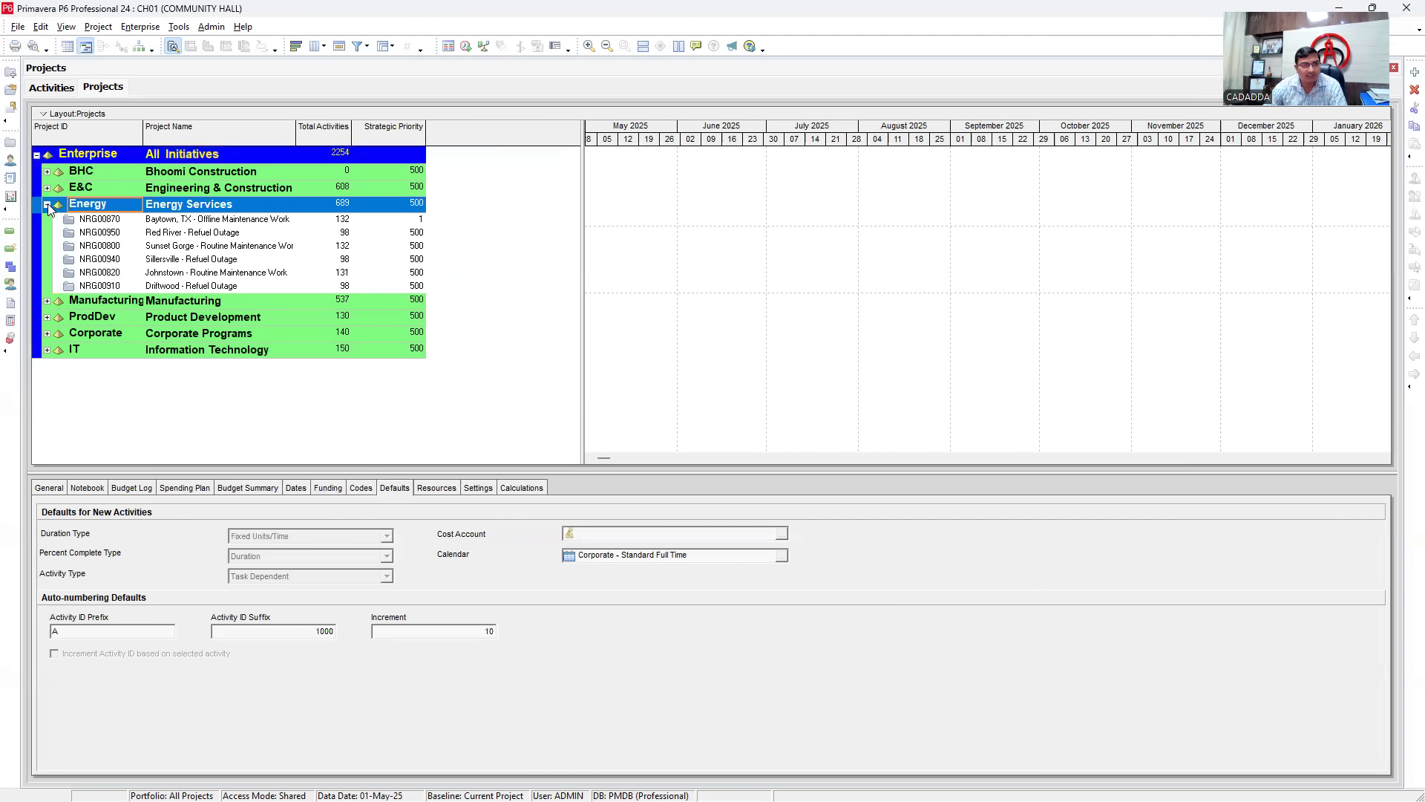
- Open project NRG00950 Red River - Refuel Outage in Activities and select A1040 E-101 Remove Bowl
{"action": "left_click", "coordinate": [115, 234]}
{"action": "right_click", "coordinate": [115, 234]}
{"action": "left_click", "coordinate": [200, 256]}
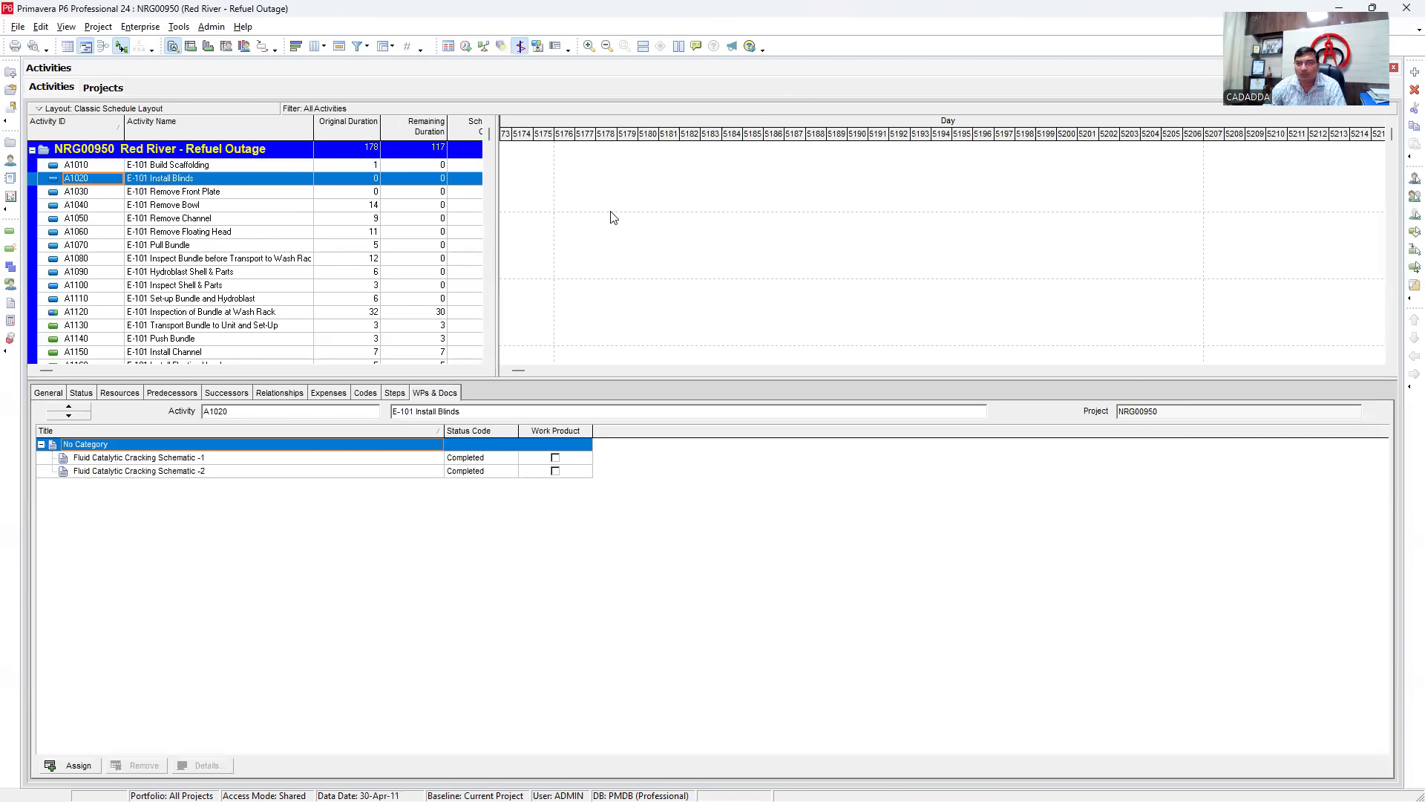
{"action": "left_click", "coordinate": [611, 211]}
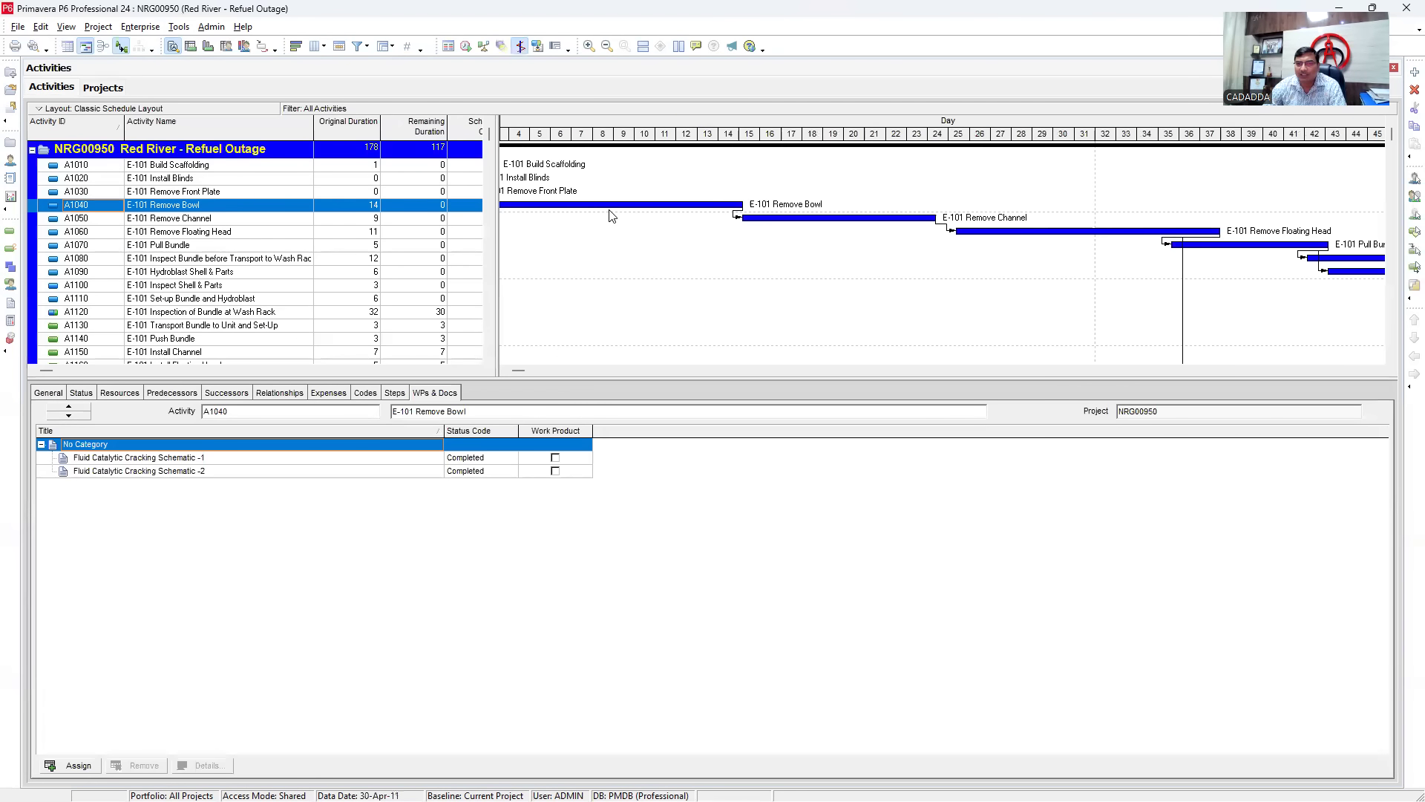
- Zoom the Gantt out to day 1 and enlarge the table to show Start, Finish and Total Float
{"action": "left_click_drag", "start_coordinate": [1051, 145], "coordinate": [976, 151]}
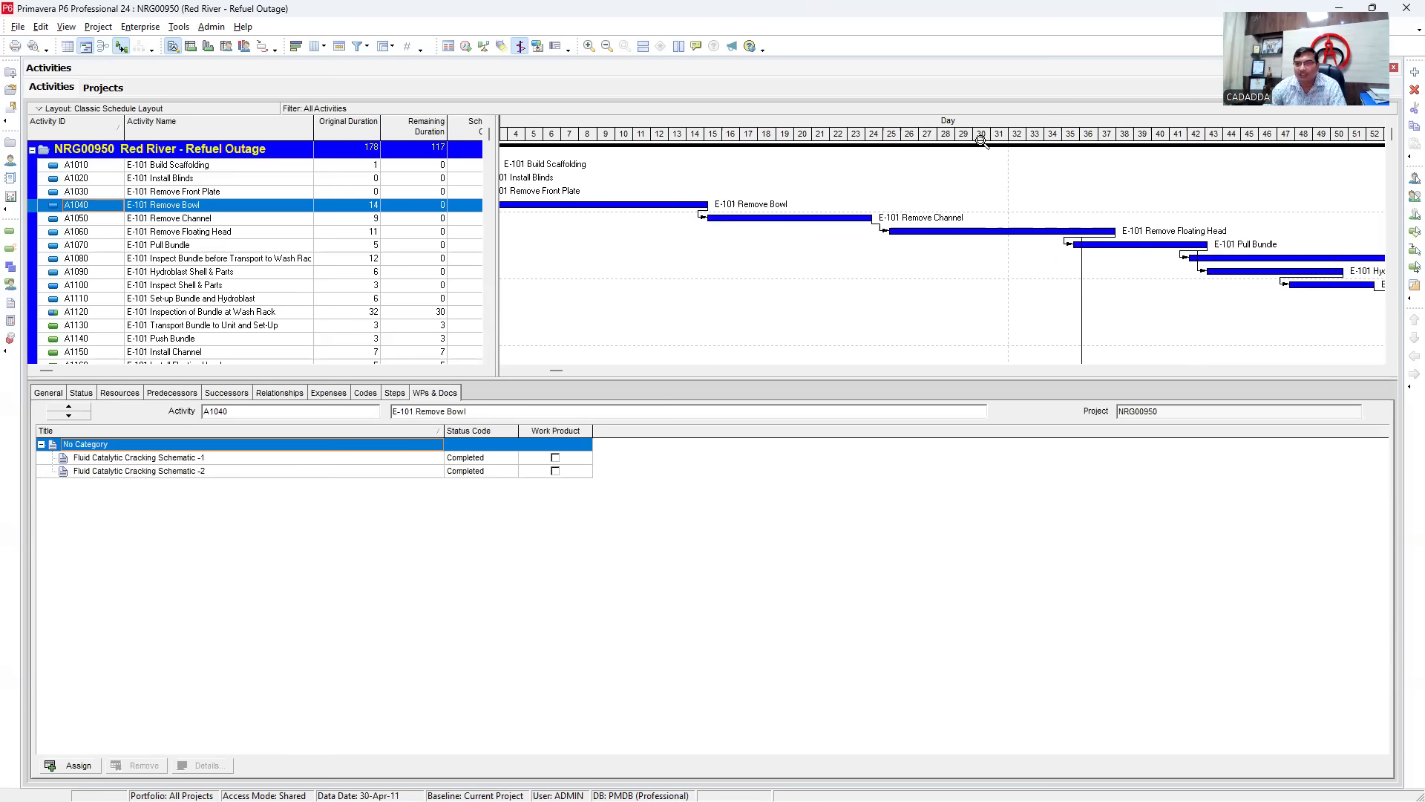
{"action": "left_click_drag", "start_coordinate": [981, 141], "coordinate": [852, 136]}
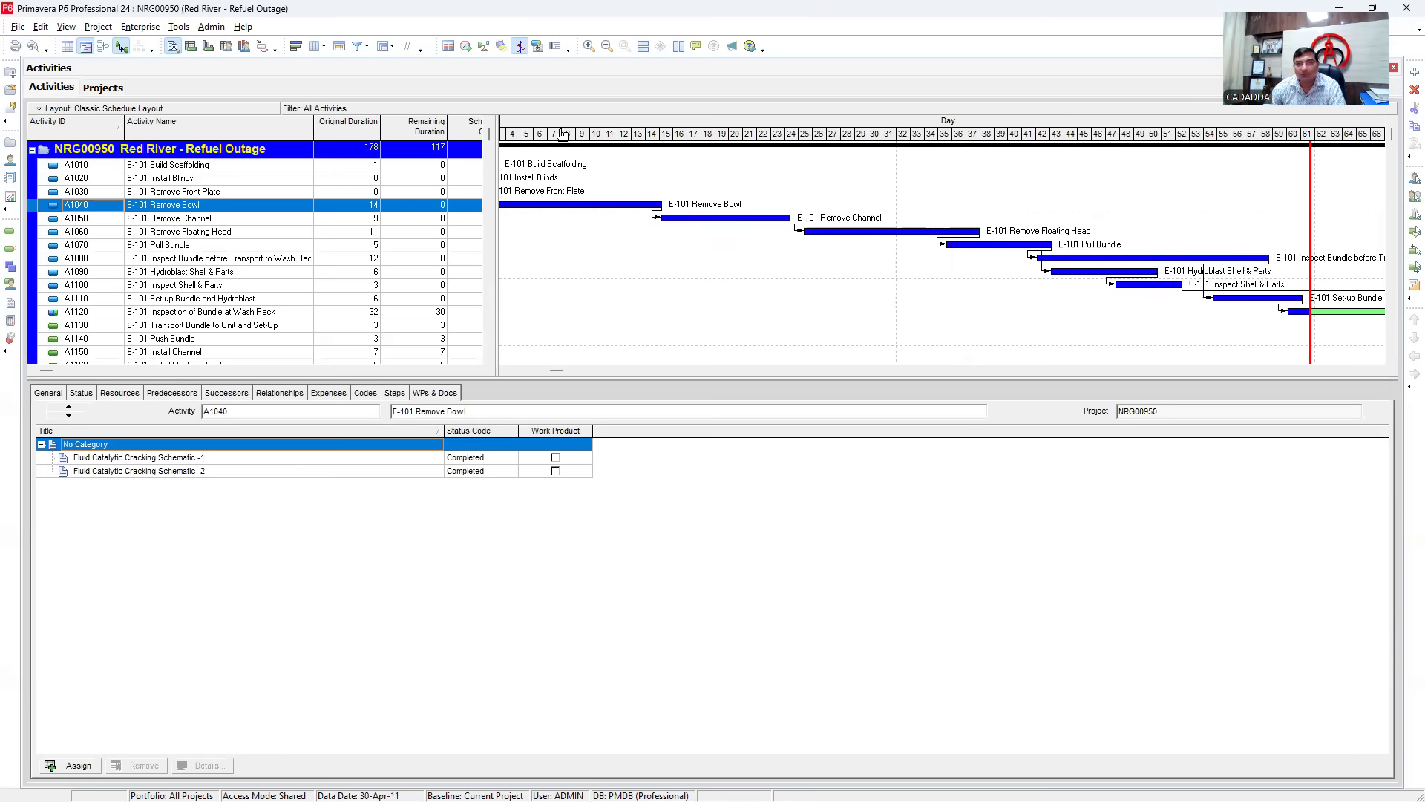
{"action": "left_click_drag", "start_coordinate": [563, 134], "coordinate": [606, 165]}
{"action": "left_click", "coordinate": [573, 562]}
{"action": "left_click_drag", "start_coordinate": [217, 376], "coordinate": [231, 542]}
{"action": "left_click_drag", "start_coordinate": [498, 293], "coordinate": [664, 314]}
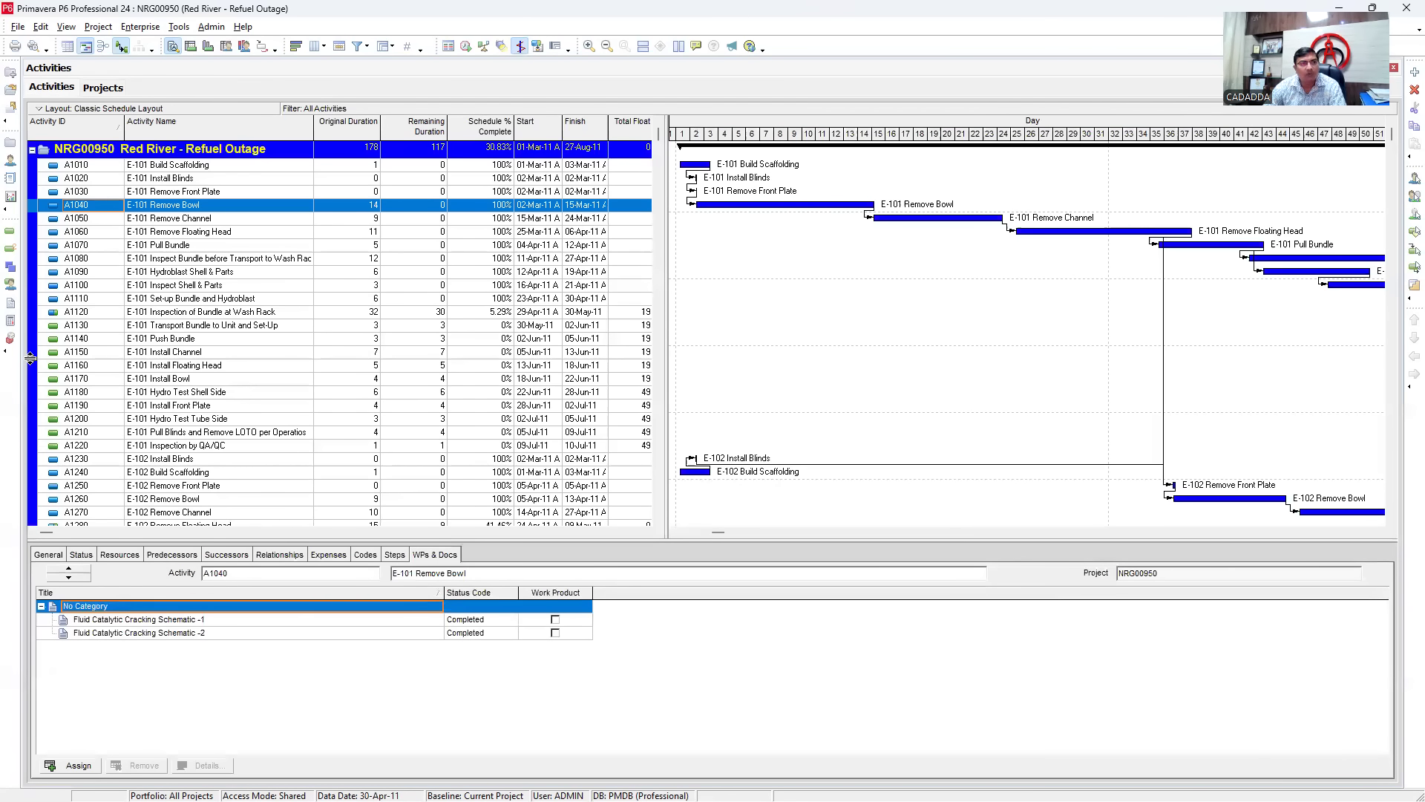
{"action": "left_click_drag", "start_coordinate": [12, 1], "coordinate": [301, 21]}
{"action": "left_click_drag", "start_coordinate": [300, 19], "coordinate": [300, 19]}
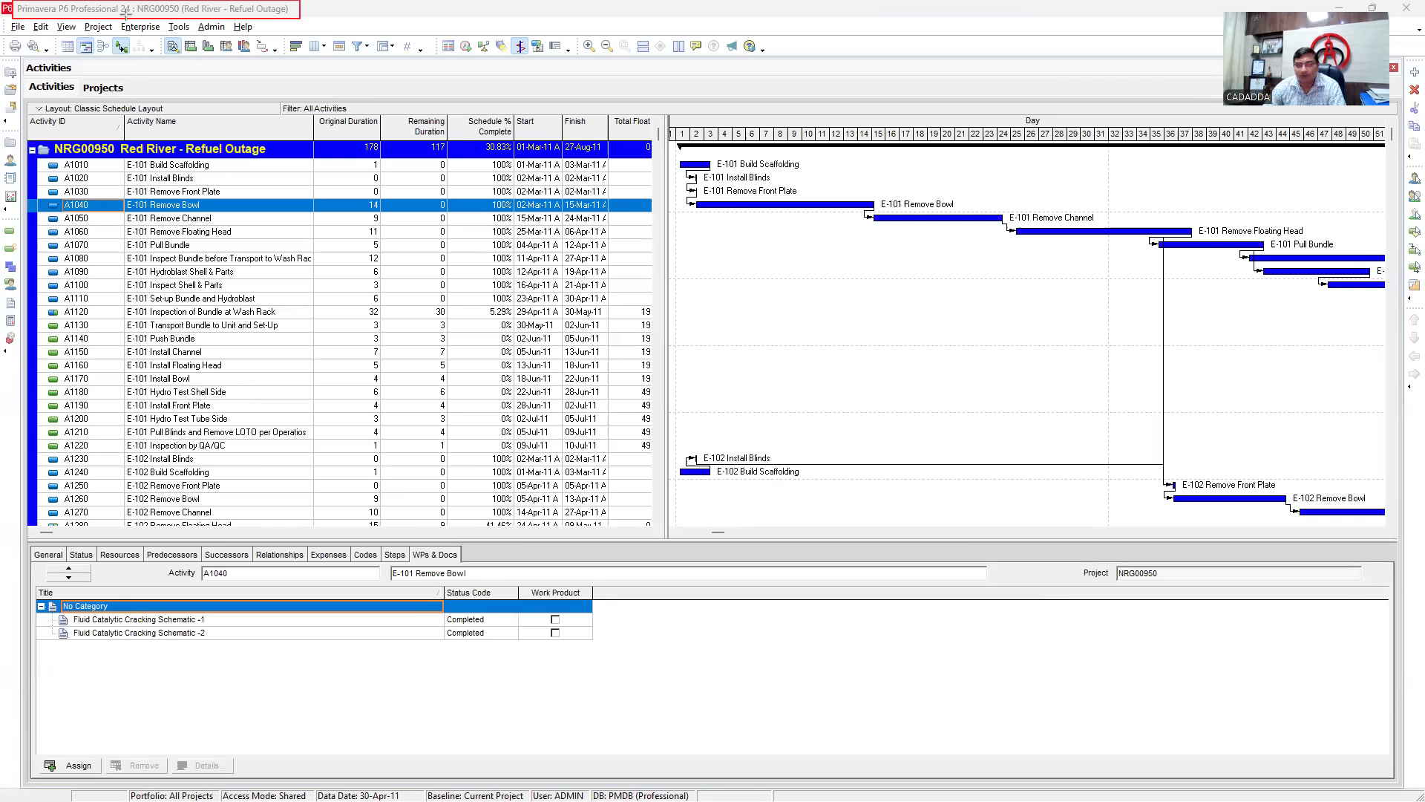
{"action": "mouse_move", "coordinate": [135, 1]}
{"action": "left_mouse_down"}
{"action": "mouse_move", "coordinate": [304, 18]}
{"action": "mouse_move", "coordinate": [292, 17]}
{"action": "left_mouse_up"}
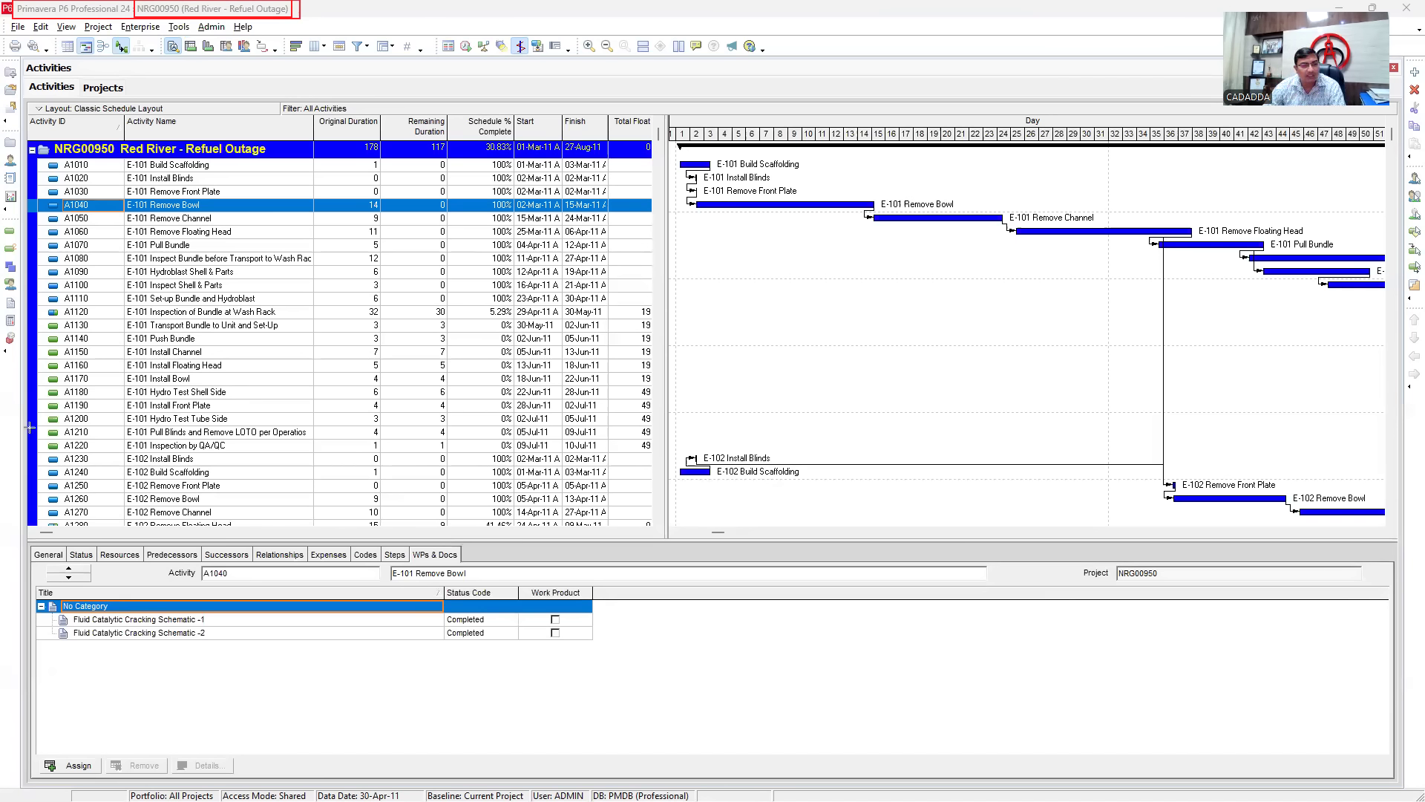
{"action": "left_click_drag", "start_coordinate": [2, 15], "coordinate": [276, 37]}
{"action": "mouse_move", "coordinate": [2, 36]}
{"action": "left_mouse_down"}
{"action": "mouse_move", "coordinate": [887, 98]}
{"action": "mouse_move", "coordinate": [878, 63]}
{"action": "left_mouse_up"}
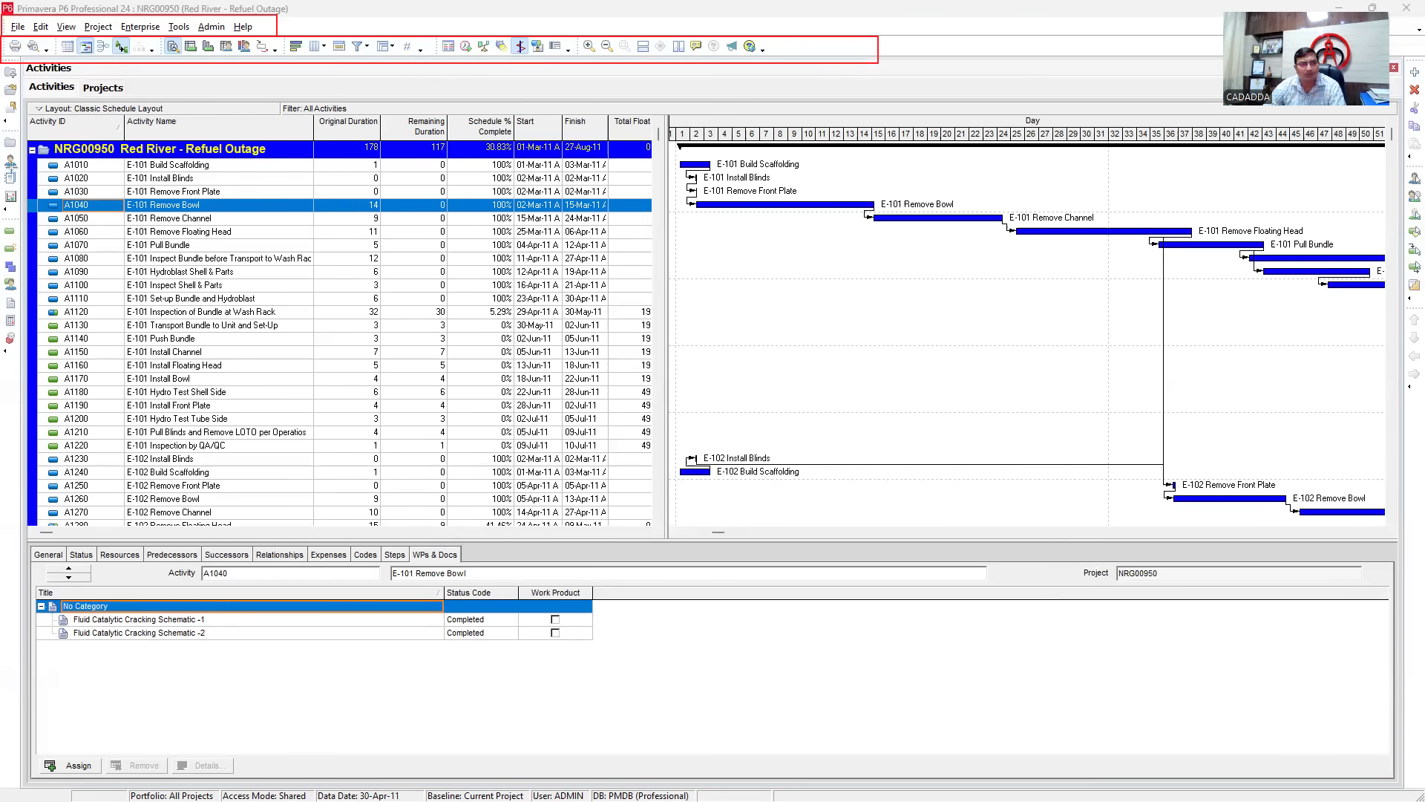
{"action": "left_click_drag", "start_coordinate": [2, 64], "coordinate": [22, 403]}
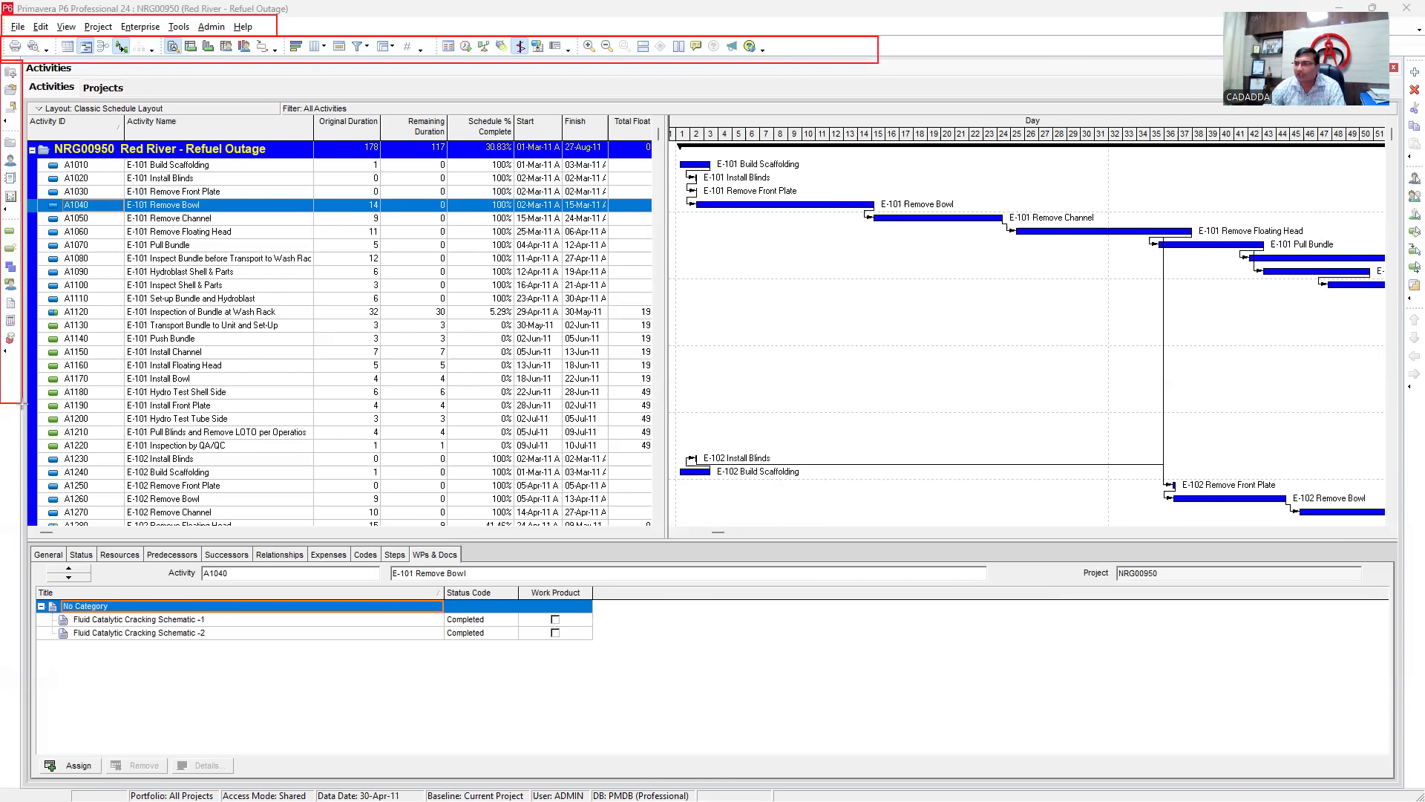
{"action": "left_click_drag", "start_coordinate": [1407, 58], "coordinate": [1424, 413]}
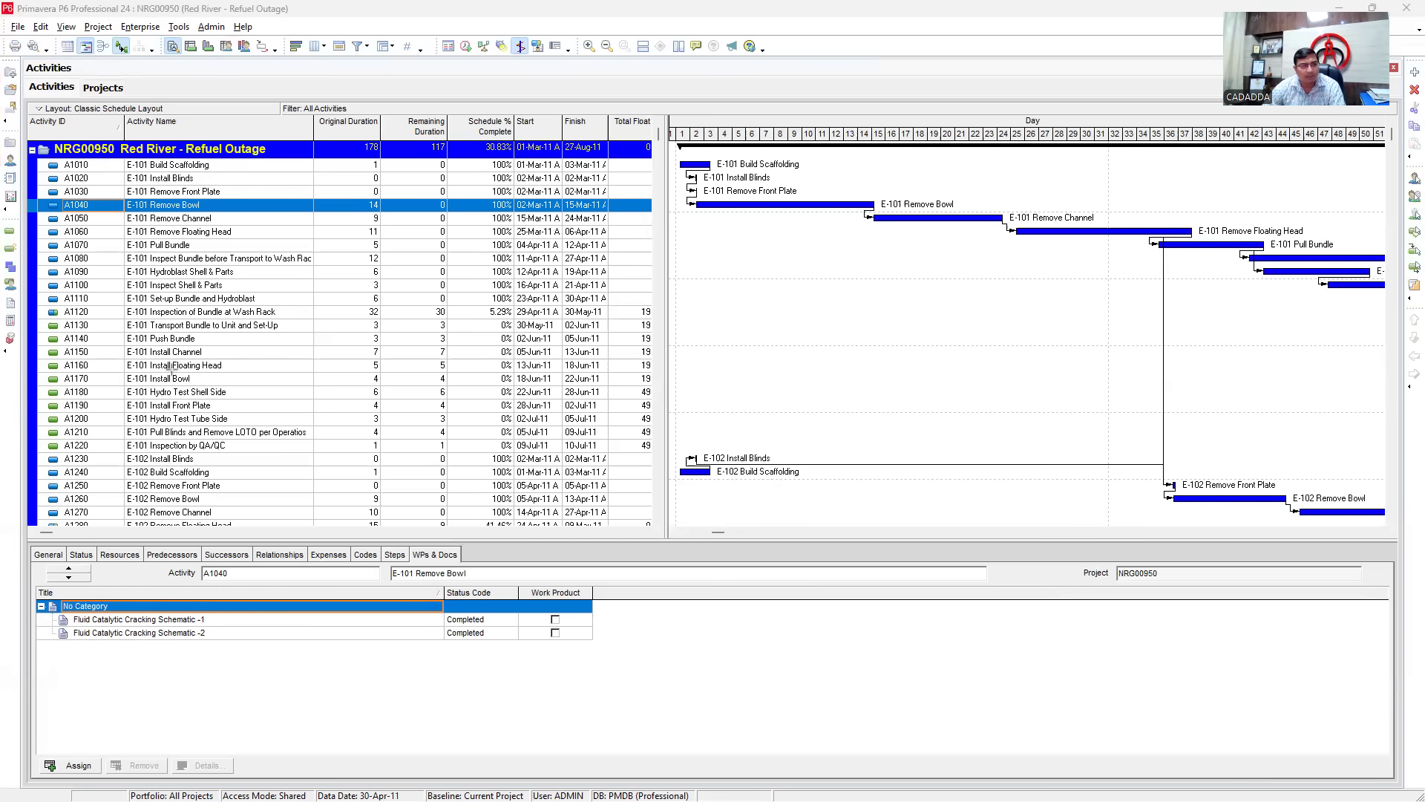
{"action": "mouse_move", "coordinate": [25, 74]}
{"action": "left_mouse_down"}
{"action": "mouse_move", "coordinate": [61, 98]}
{"action": "mouse_move", "coordinate": [87, 94]}
{"action": "mouse_move", "coordinate": [49, 79]}
{"action": "mouse_move", "coordinate": [78, 60]}
{"action": "left_mouse_up"}
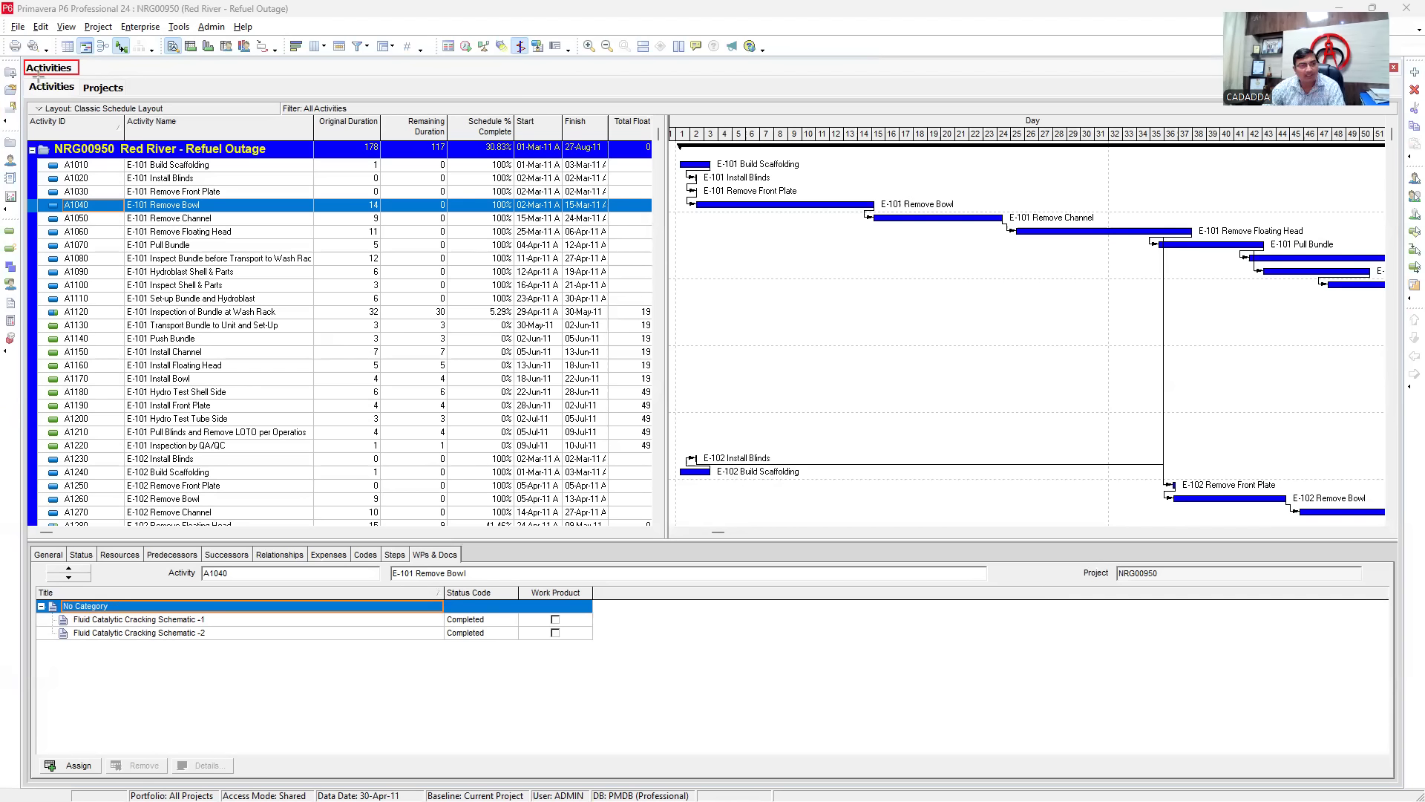
{"action": "left_click_drag", "start_coordinate": [26, 75], "coordinate": [139, 99]}
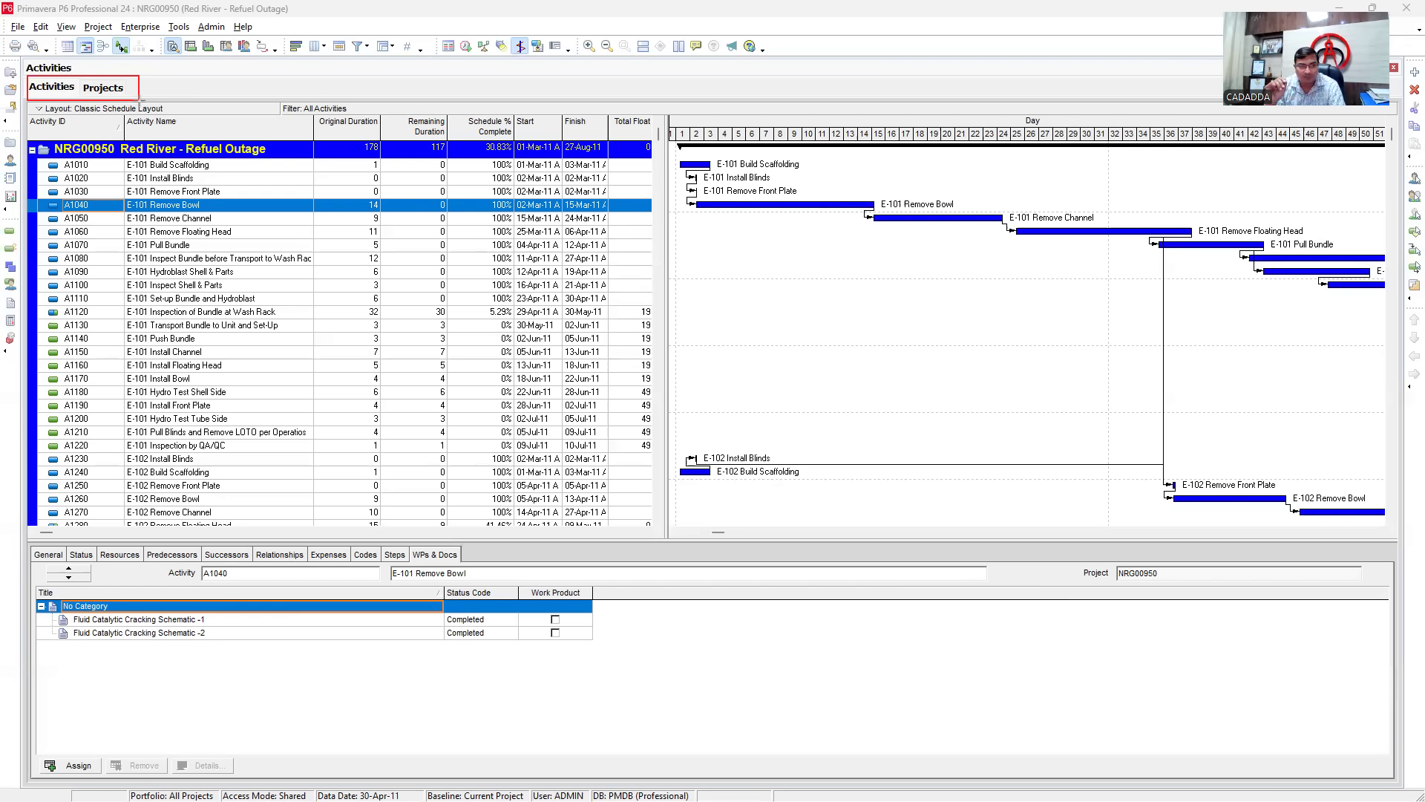
{"action": "left_click", "coordinate": [102, 94]}
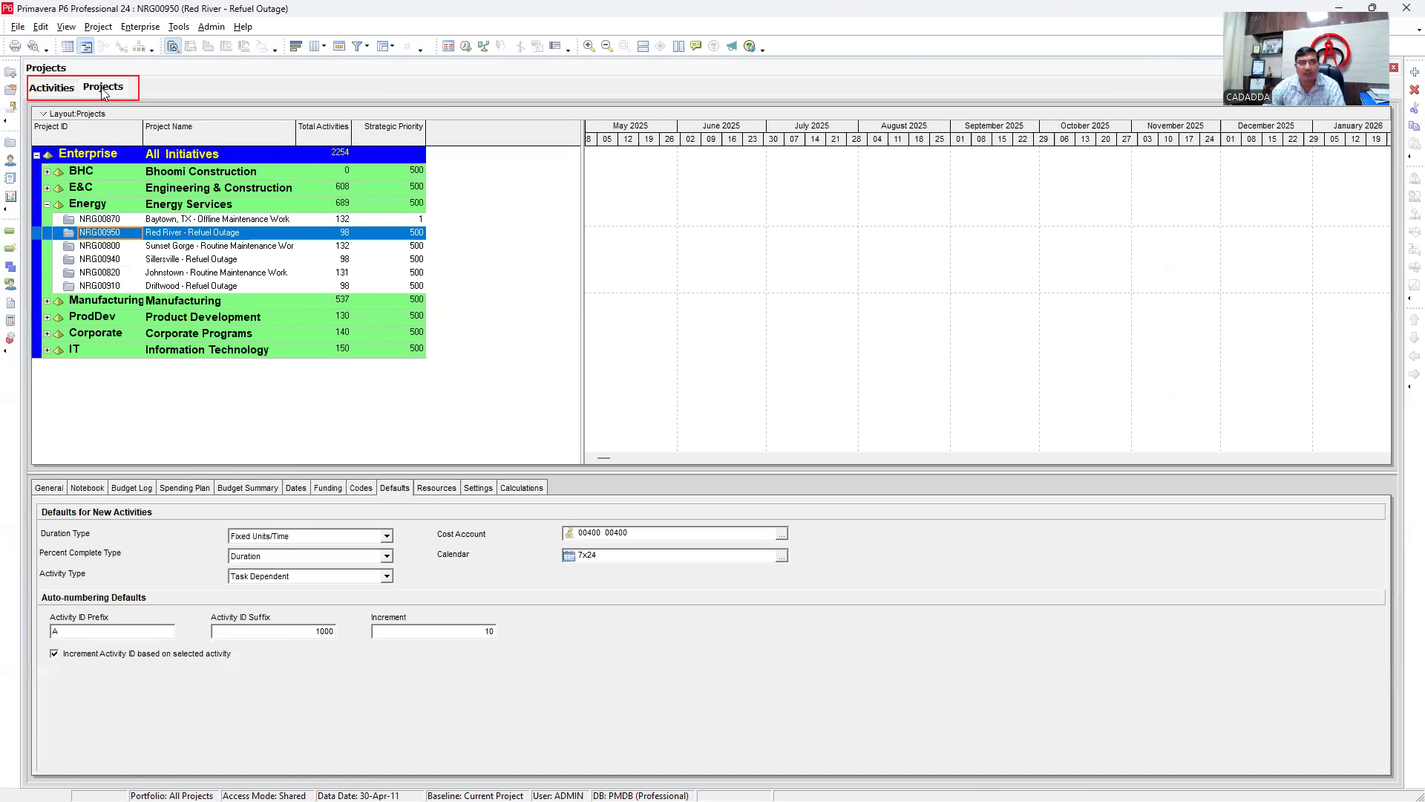
{"action": "left_click", "coordinate": [51, 91]}
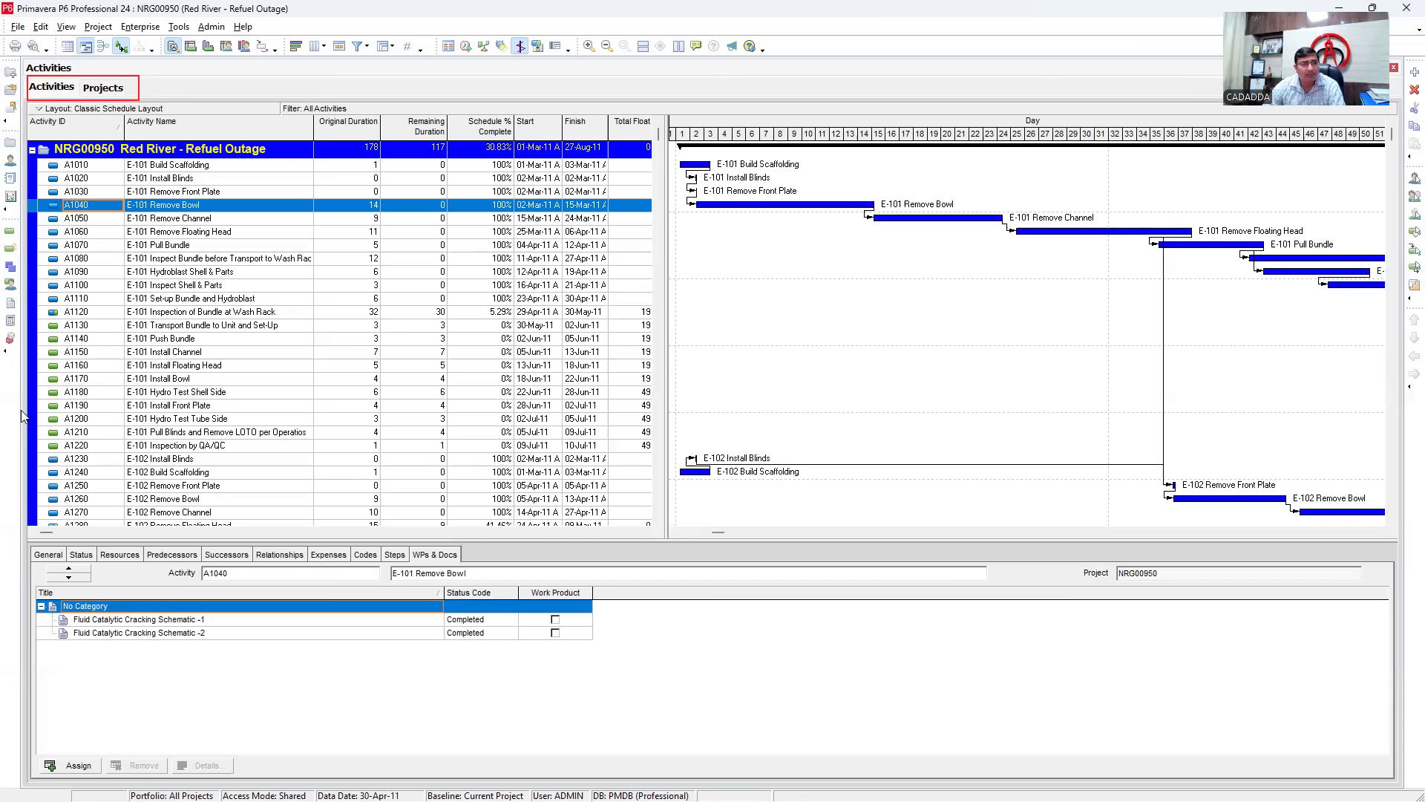
{"action": "left_click_drag", "start_coordinate": [29, 104], "coordinate": [648, 524]}
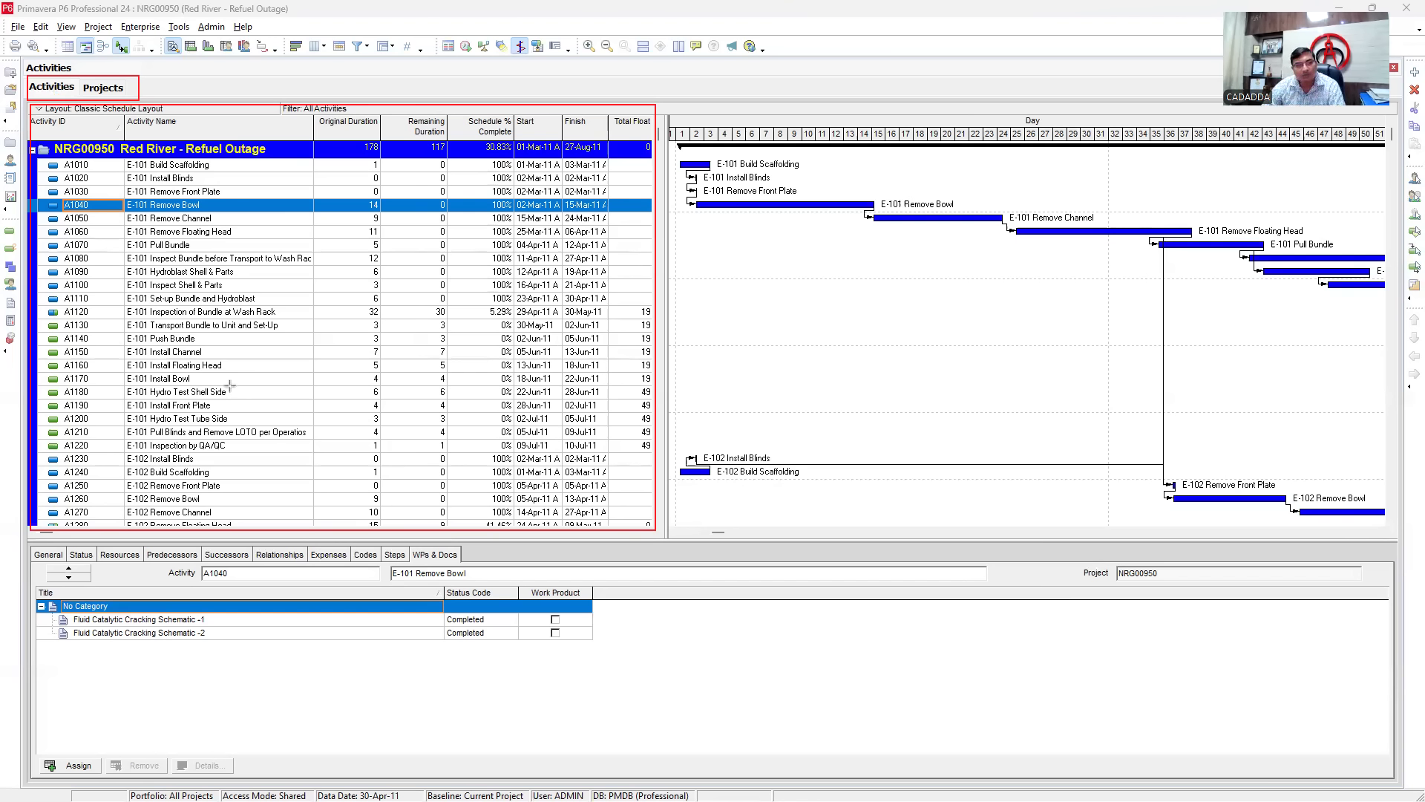
{"action": "mouse_move", "coordinate": [669, 112]}
{"action": "left_mouse_down"}
{"action": "mouse_move", "coordinate": [1420, 522]}
{"action": "mouse_move", "coordinate": [1396, 536]}
{"action": "left_mouse_up"}
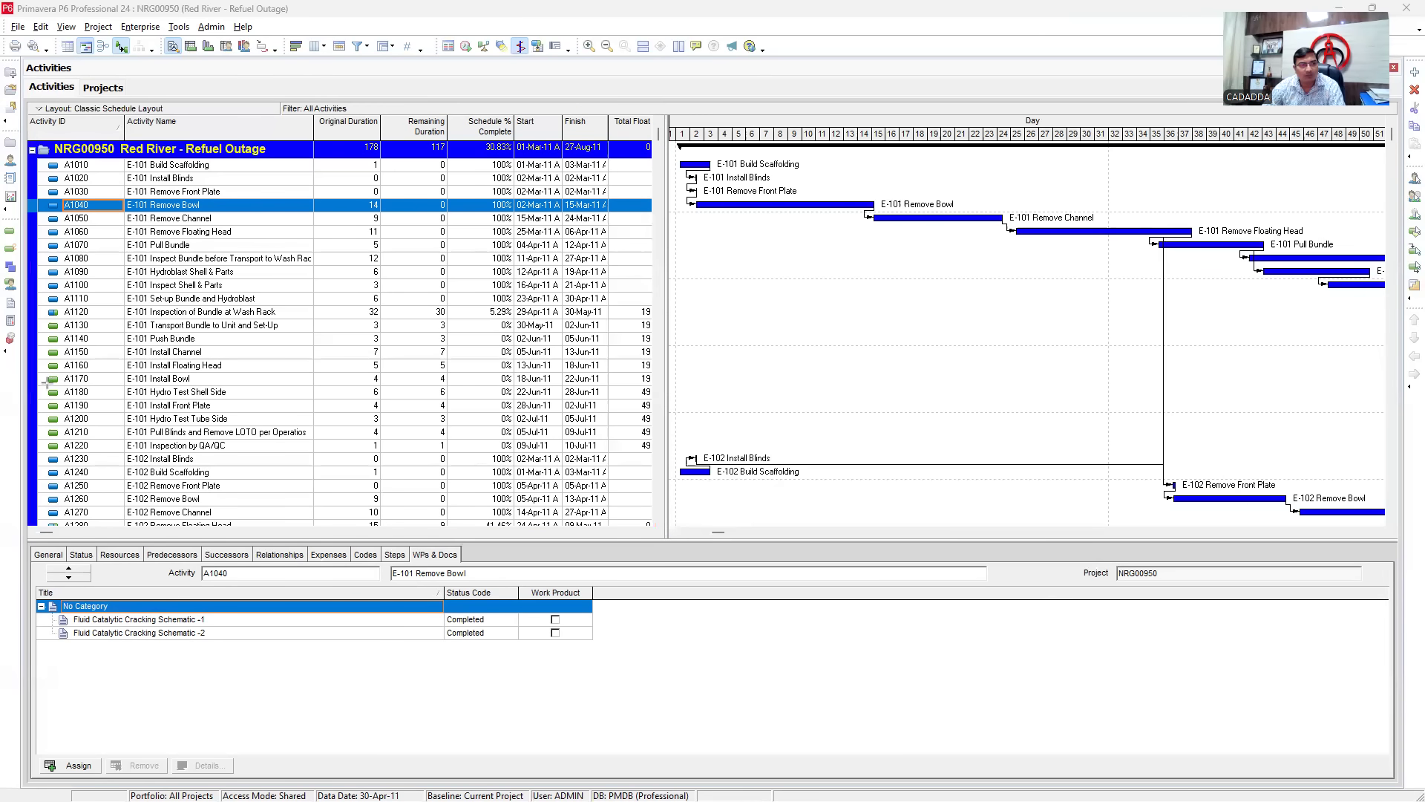
- Toggle the Gantt chart off and on, then rescale the timescale so days 1-41 appear wider
{"action": "left_click", "coordinate": [70, 46]}
{"action": "left_click", "coordinate": [86, 46]}
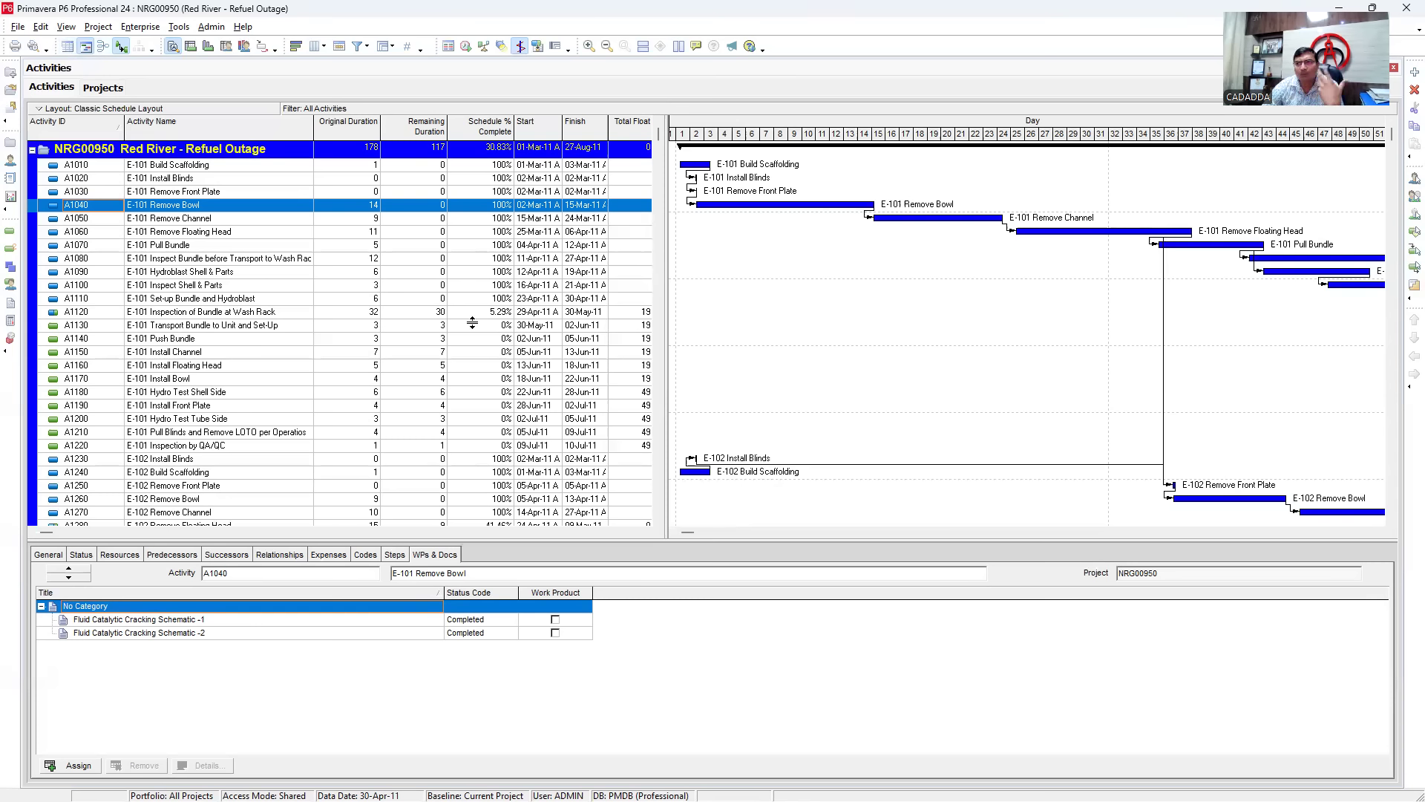
{"action": "left_click_drag", "start_coordinate": [1168, 145], "coordinate": [953, 151]}
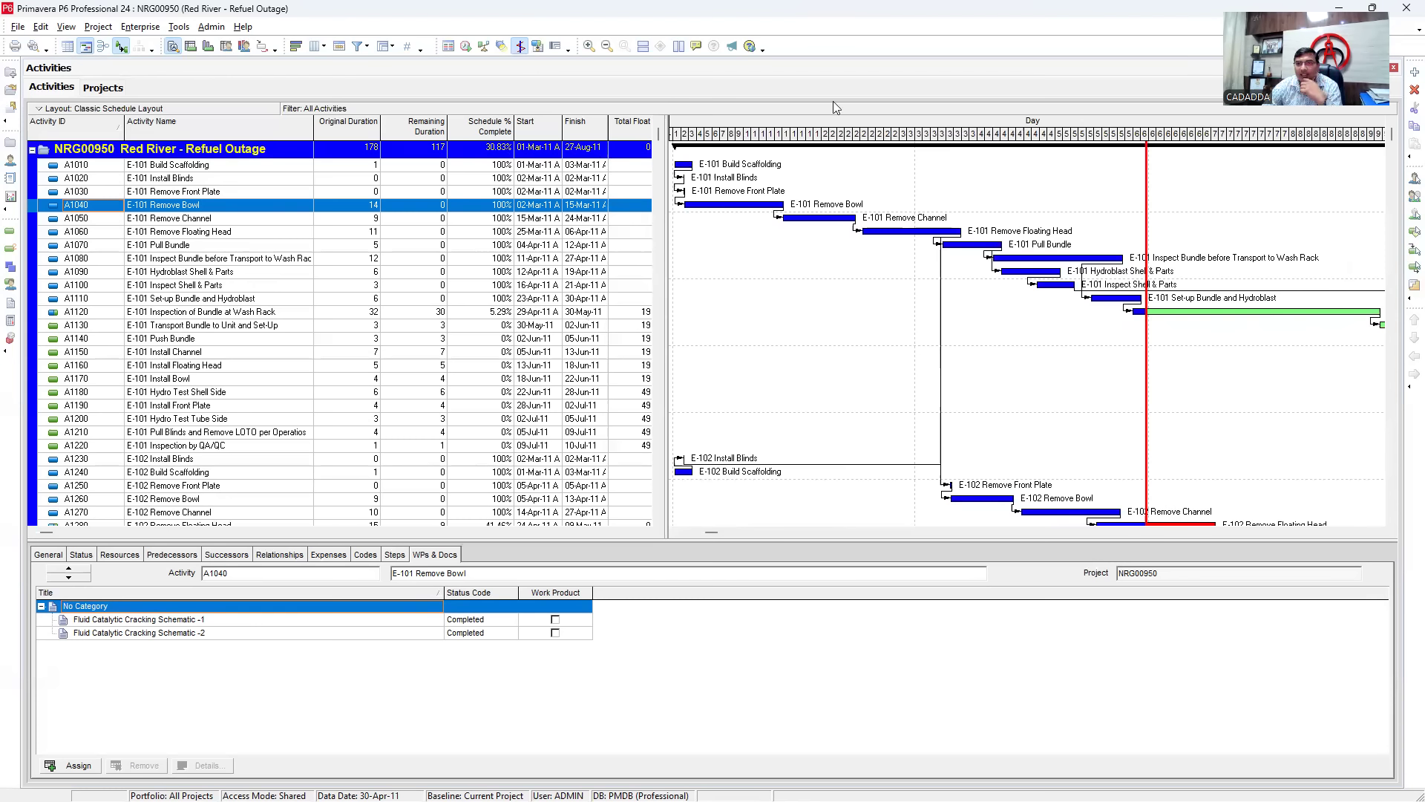
{"action": "left_click_drag", "start_coordinate": [828, 147], "coordinate": [1010, 153]}
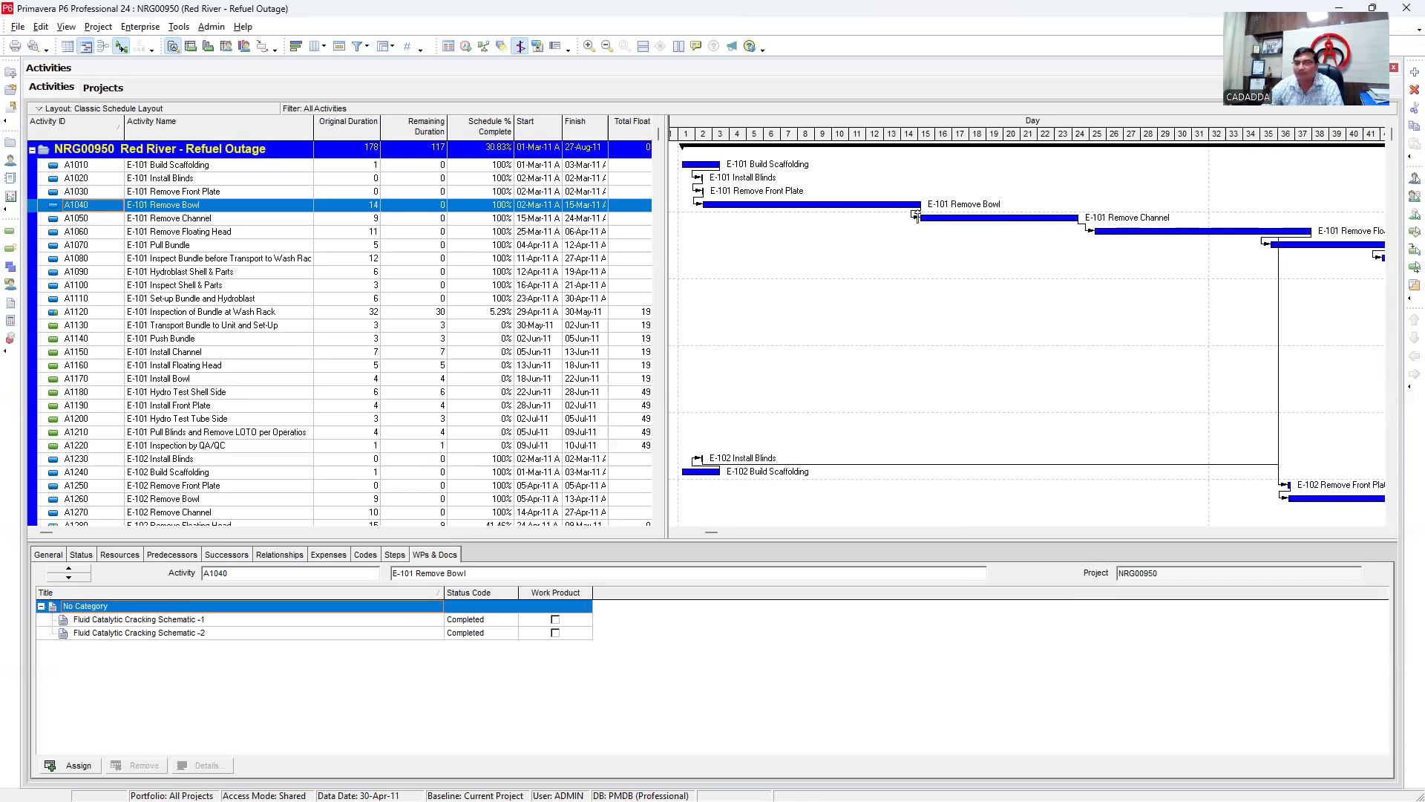
- Scroll down to the E-102 activities and select A1290 E-102 Pull Bundle
{"action": "left_click", "coordinate": [350, 209]}
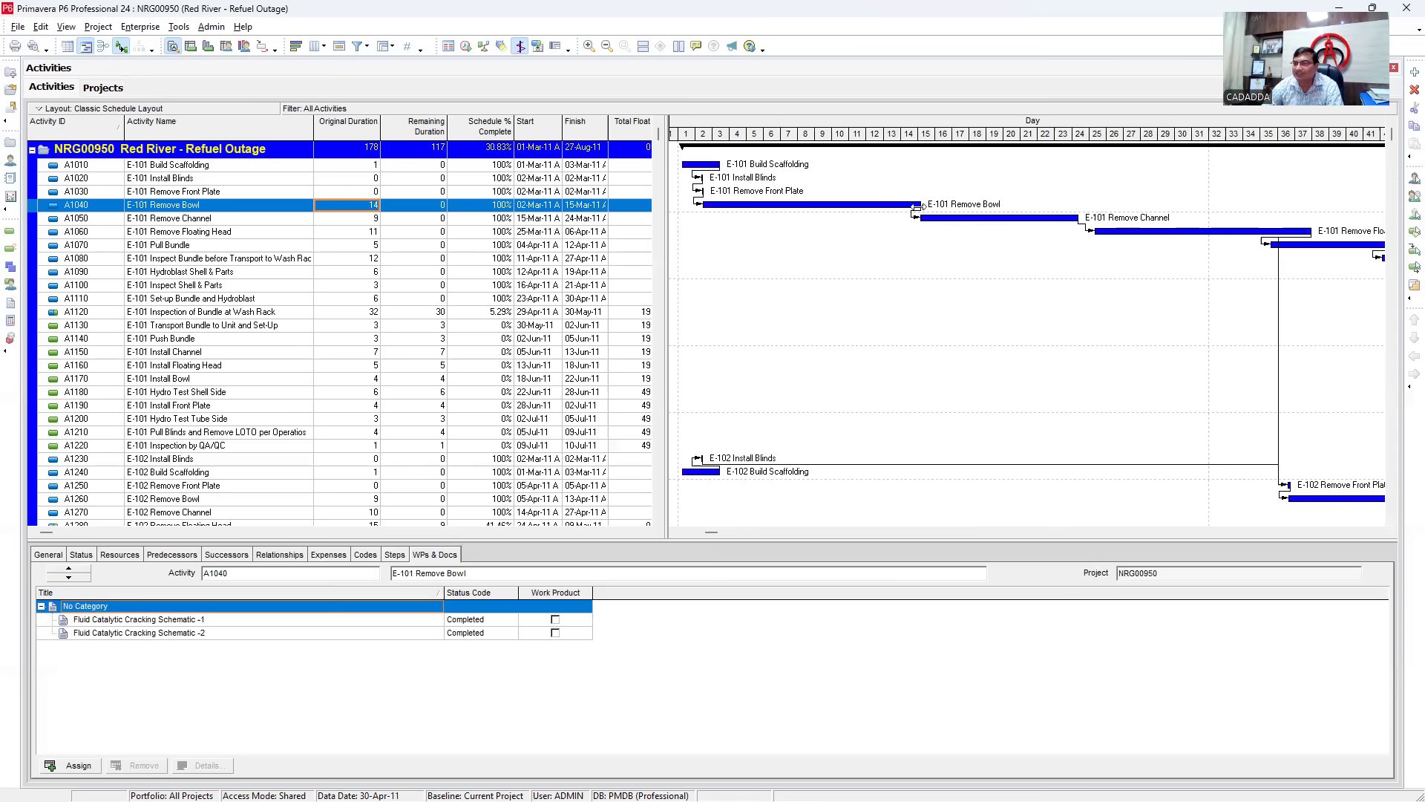
{"action": "scroll", "coordinate": [825, 312], "scroll_direction": "down", "scroll_amount": 7}
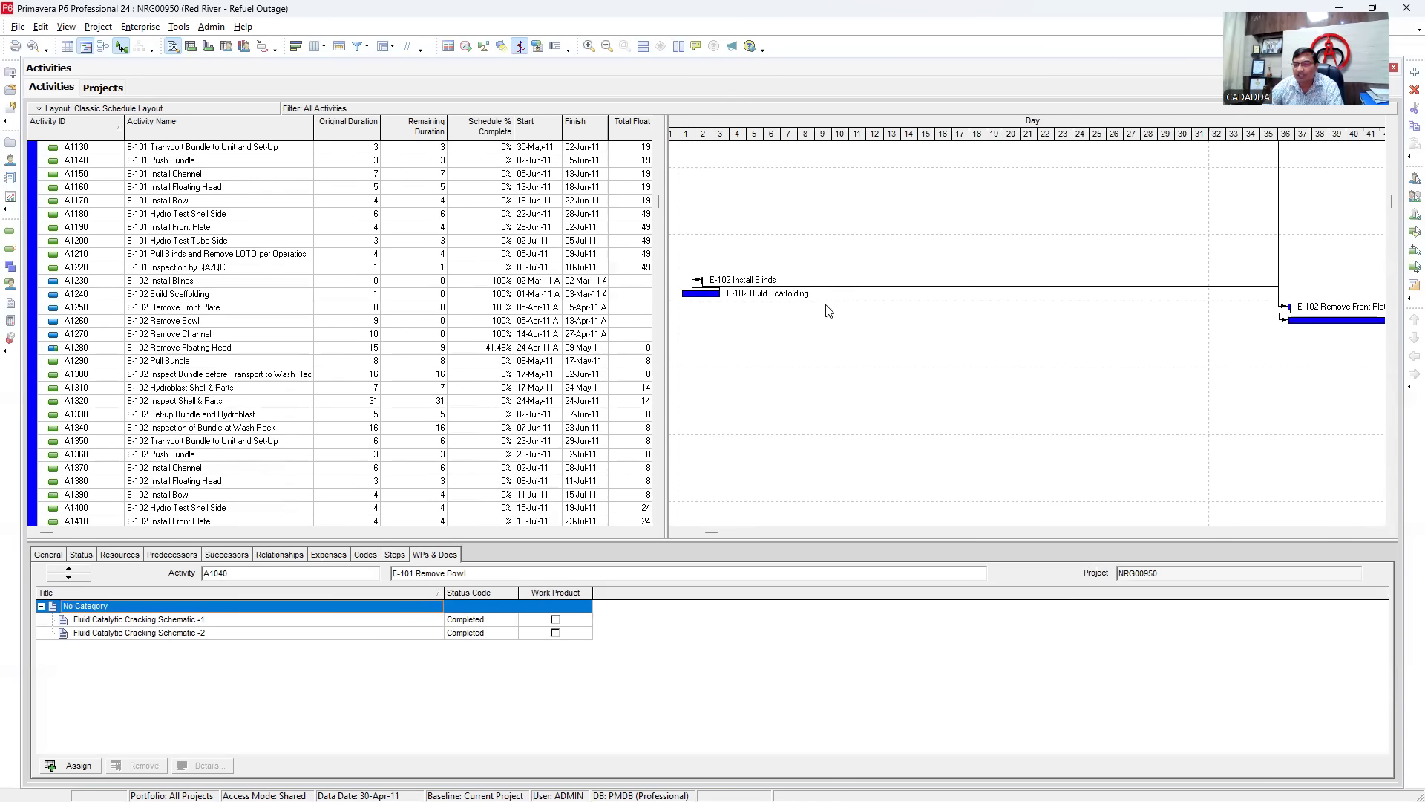
{"action": "left_click_drag", "start_coordinate": [707, 532], "coordinate": [953, 521]}
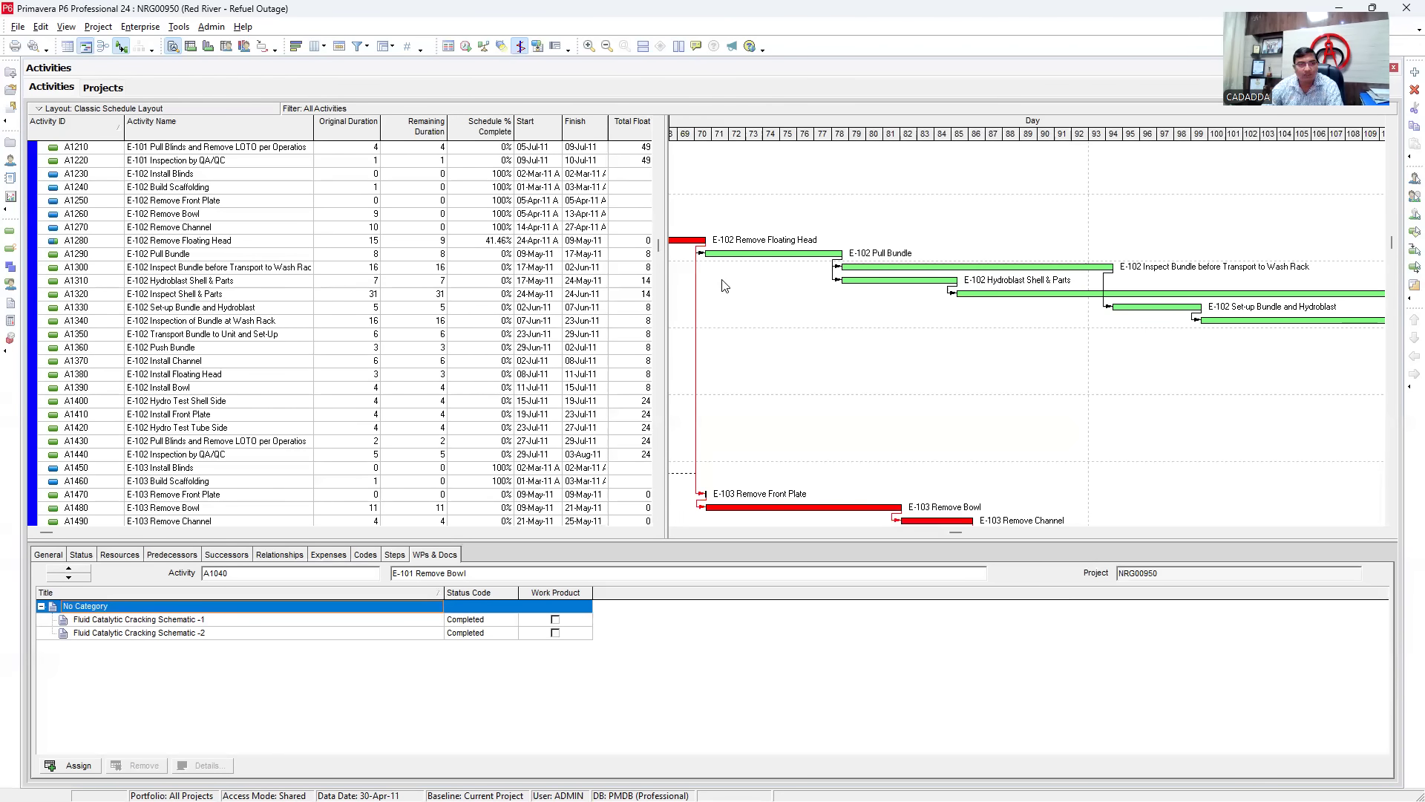
{"action": "left_click", "coordinate": [372, 256]}
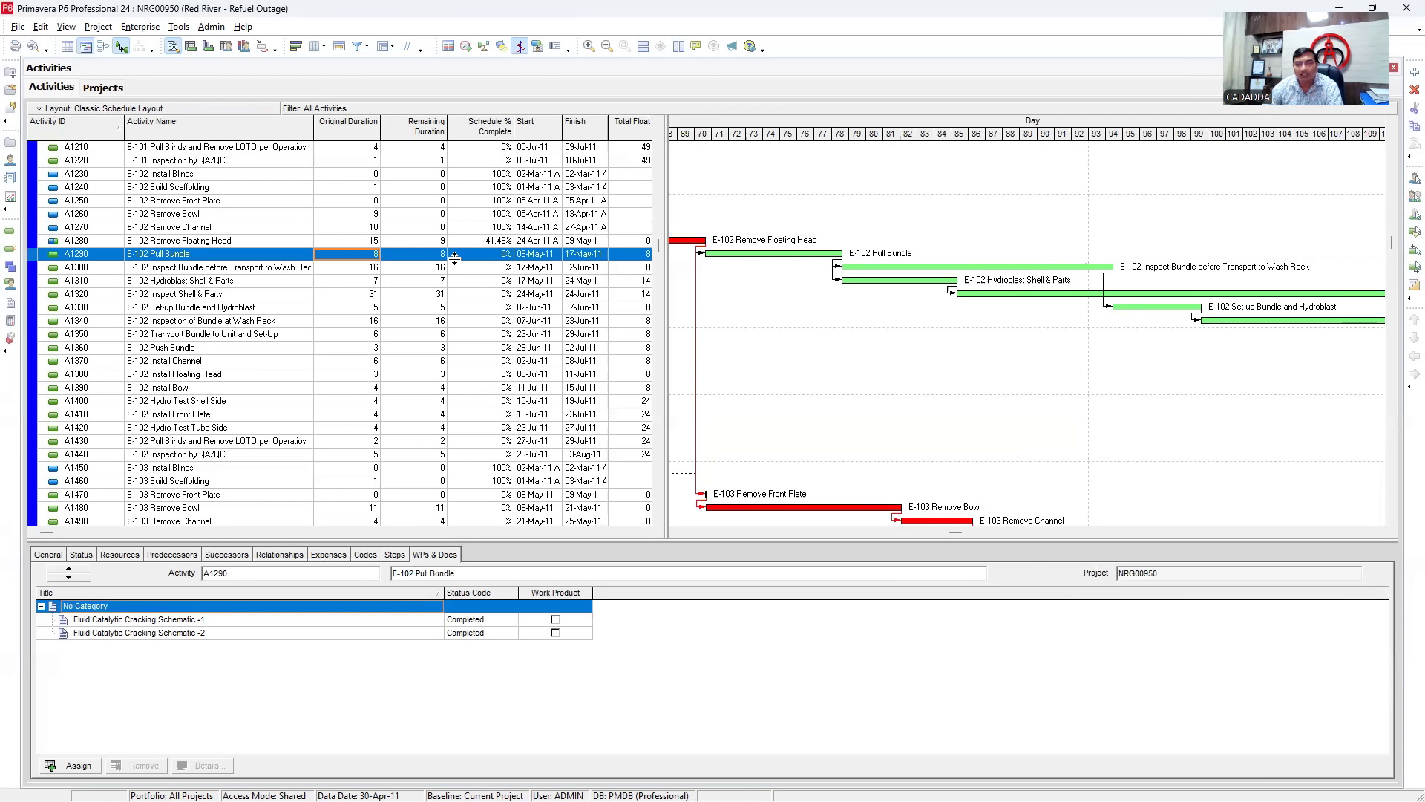
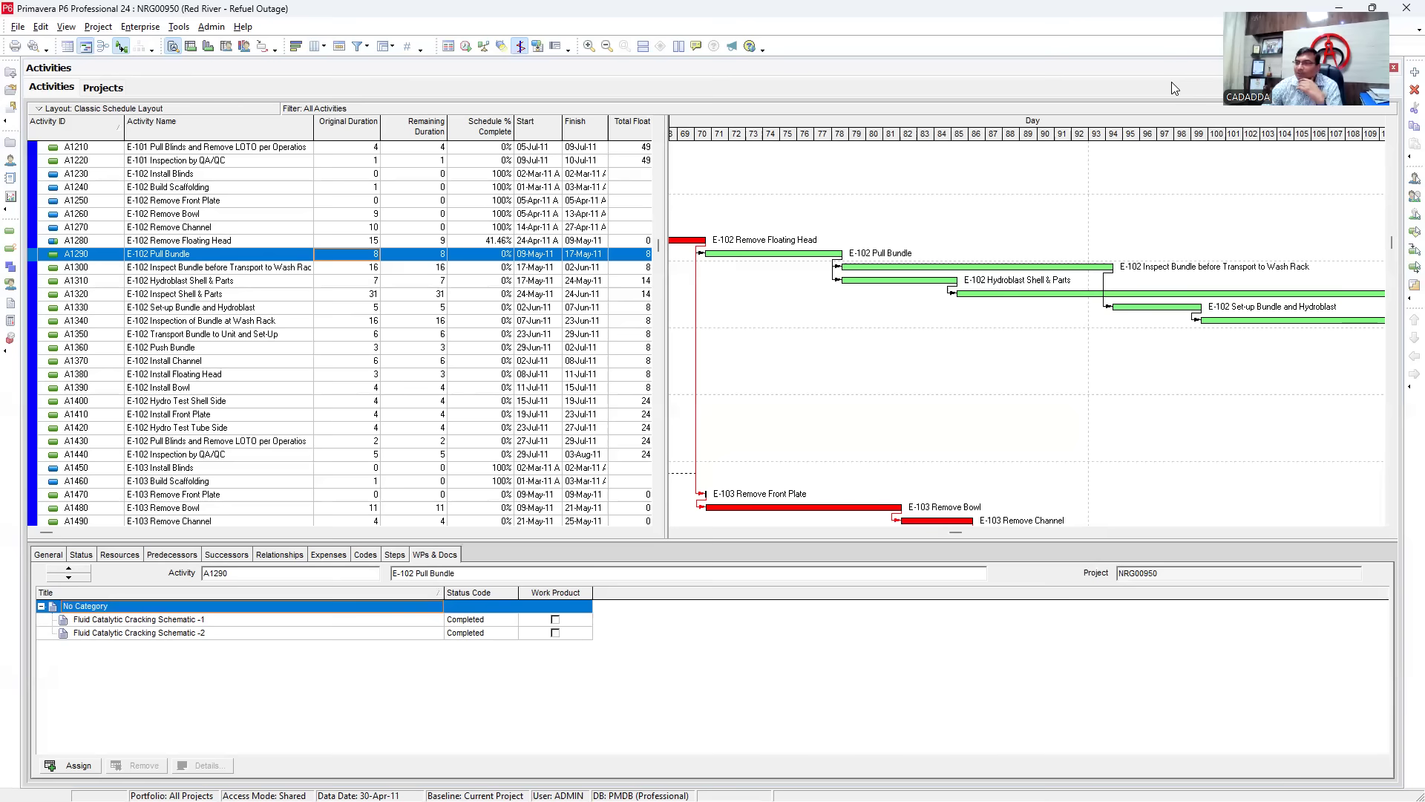
- Compress the day timescale and highlight the activities related to A1330
{"action": "left_click_drag", "start_coordinate": [1362, 136], "coordinate": [1143, 167]}
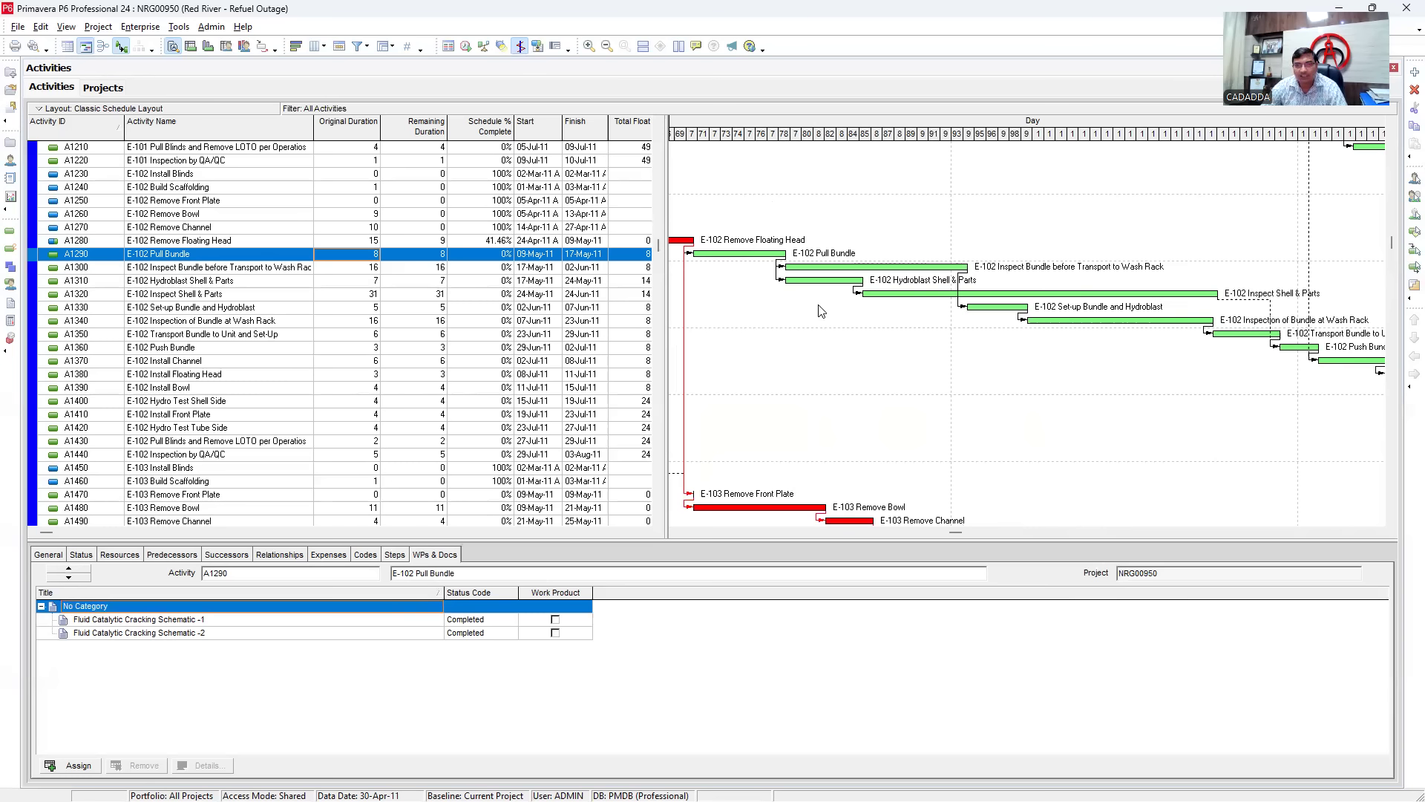
{"action": "left_click", "coordinate": [502, 47]}
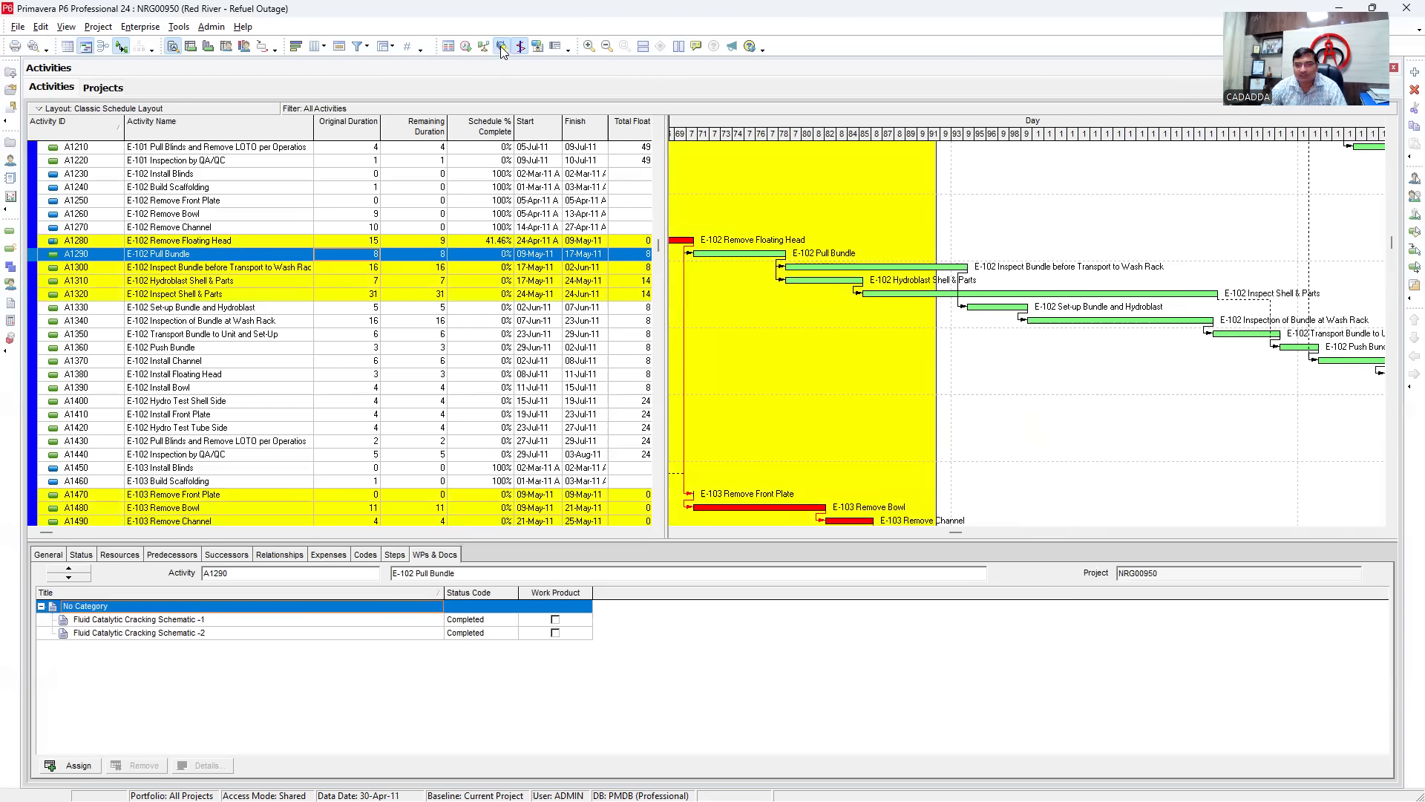
{"action": "left_click_drag", "start_coordinate": [210, 308], "coordinate": [192, 276]}
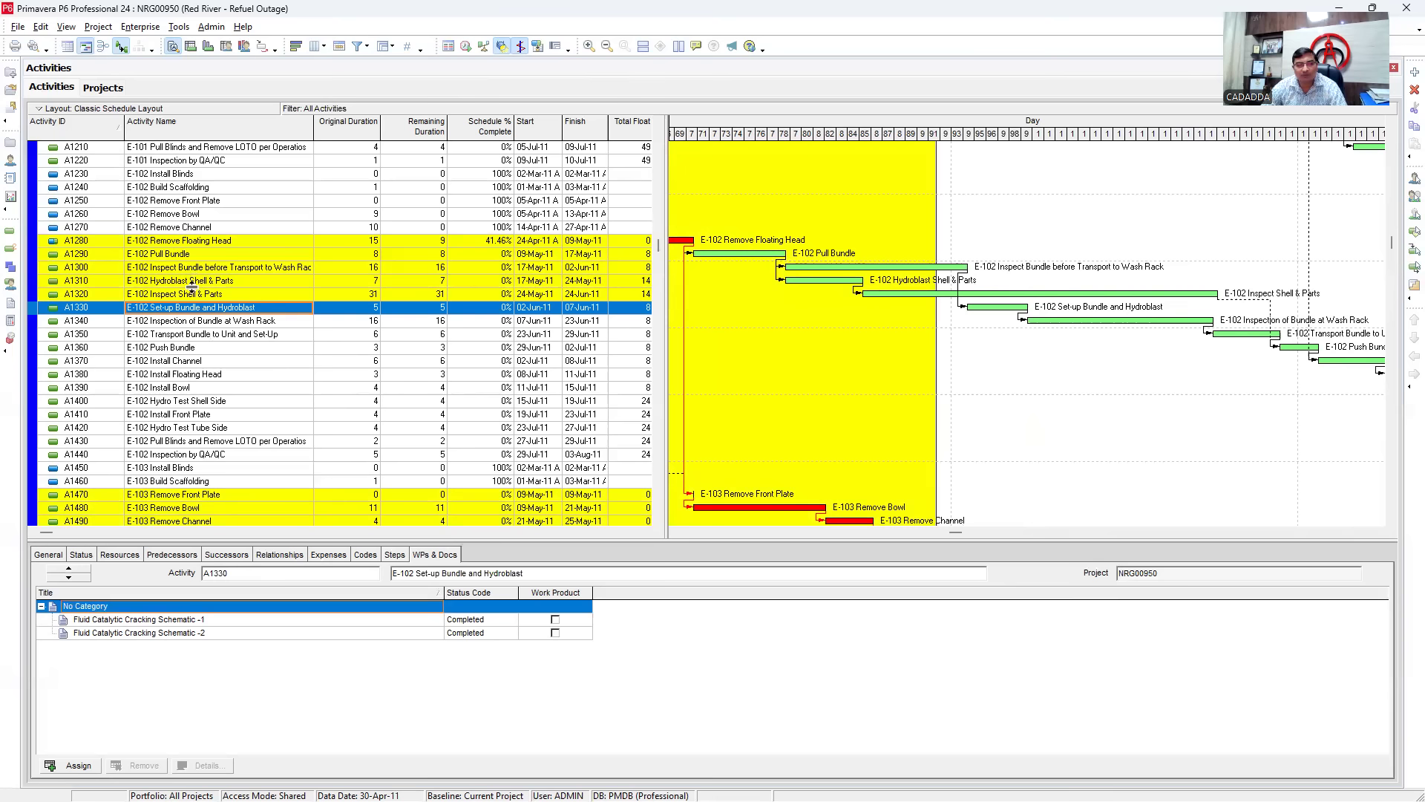
- Turn off relationship highlighting, select A1350 to show its documents, and re-stretch the timescale
{"action": "left_click", "coordinate": [503, 48]}
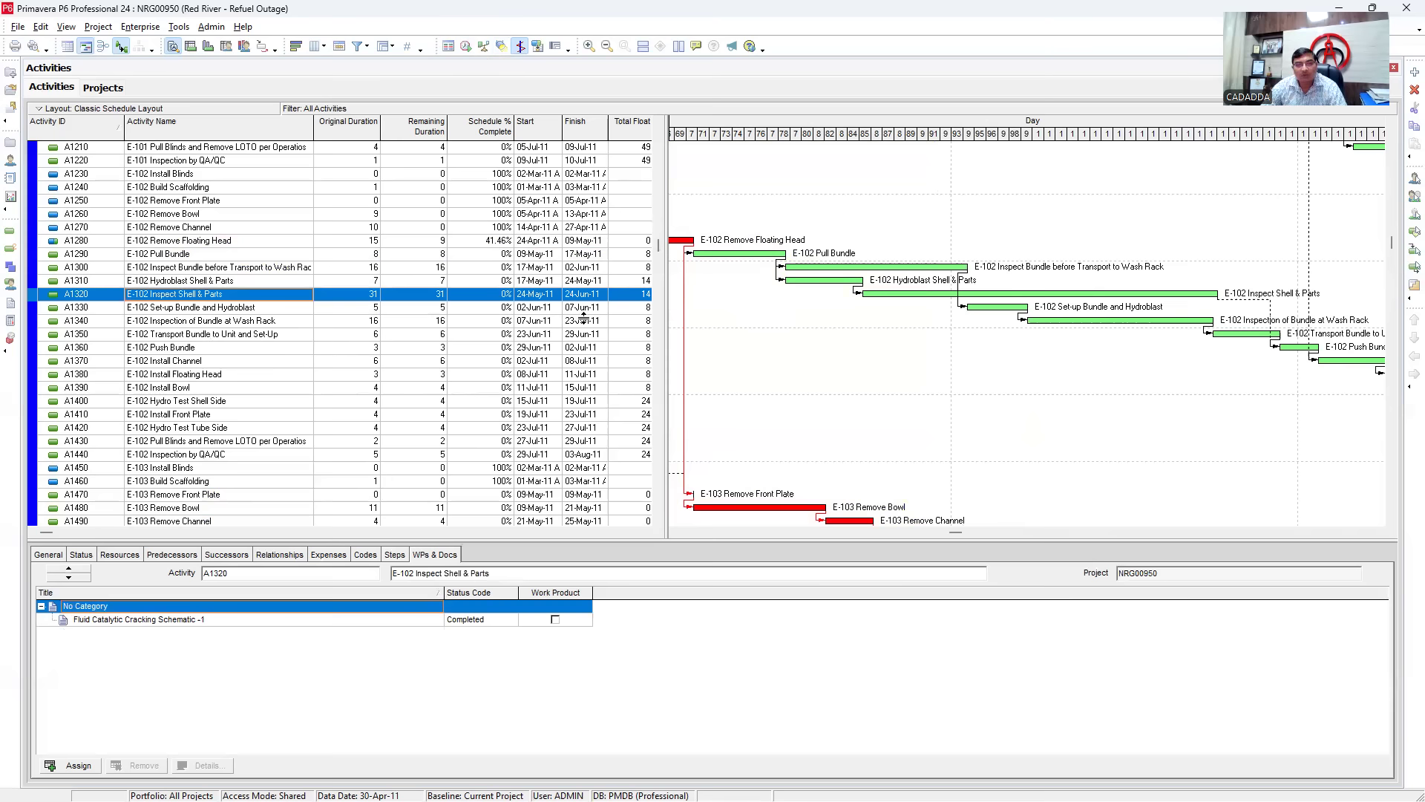
{"action": "left_click", "coordinate": [779, 335]}
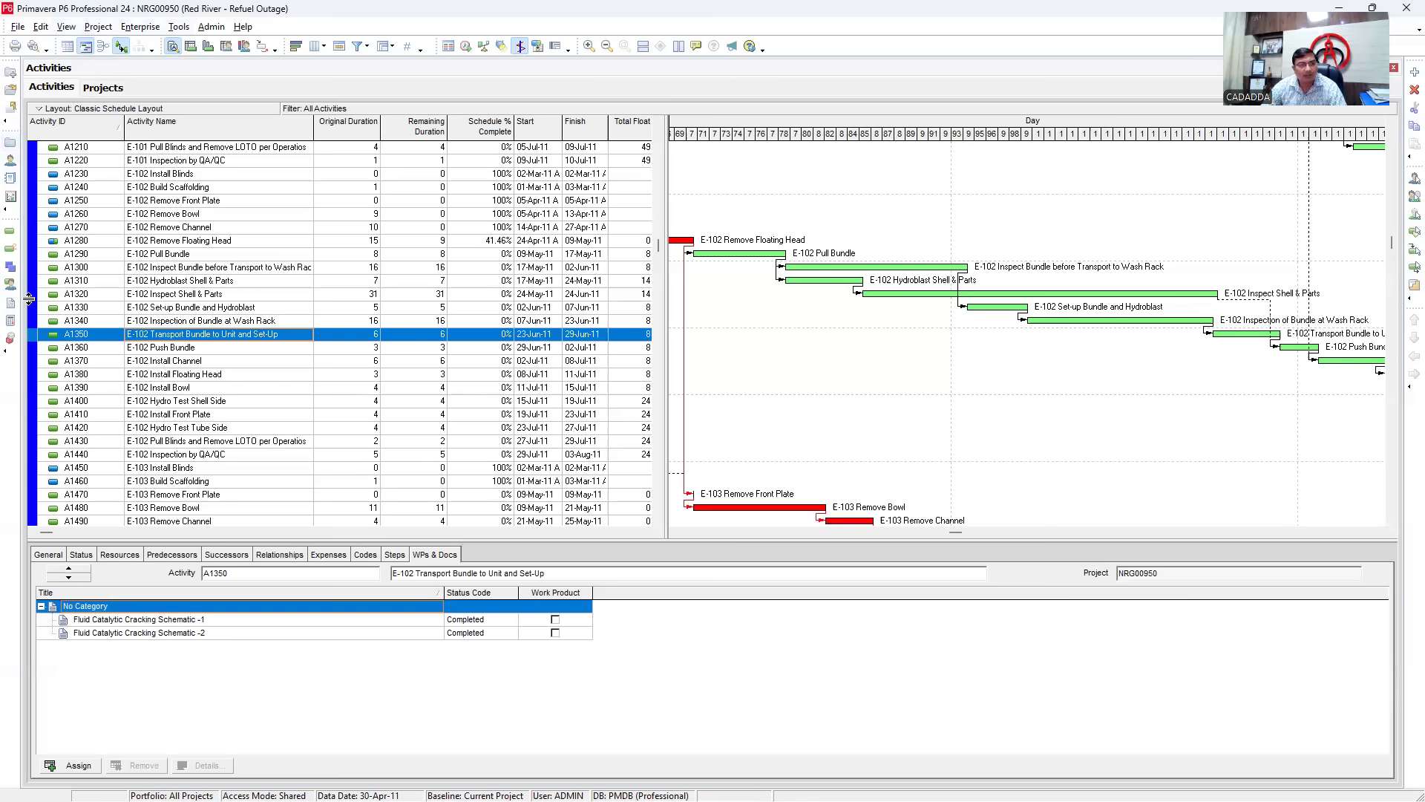
{"action": "mouse_move", "coordinate": [685, 114]}
{"action": "left_mouse_down"}
{"action": "mouse_move", "coordinate": [1216, 149]}
{"action": "mouse_move", "coordinate": [1345, 142]}
{"action": "left_mouse_up"}
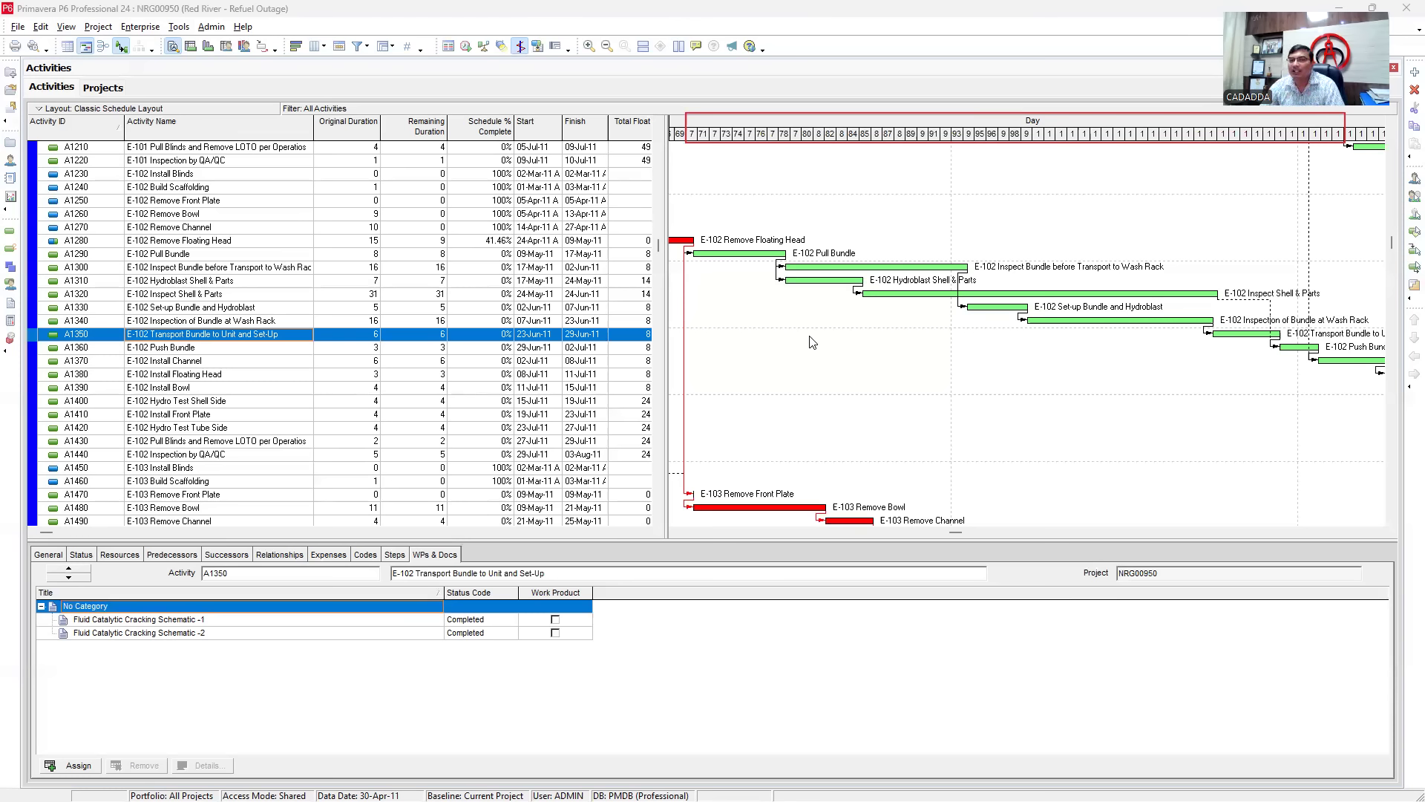
- Set the timescale to show primary dates at a Week/Day 1 interval, then adjust the week width
{"action": "right_click", "coordinate": [829, 138]}
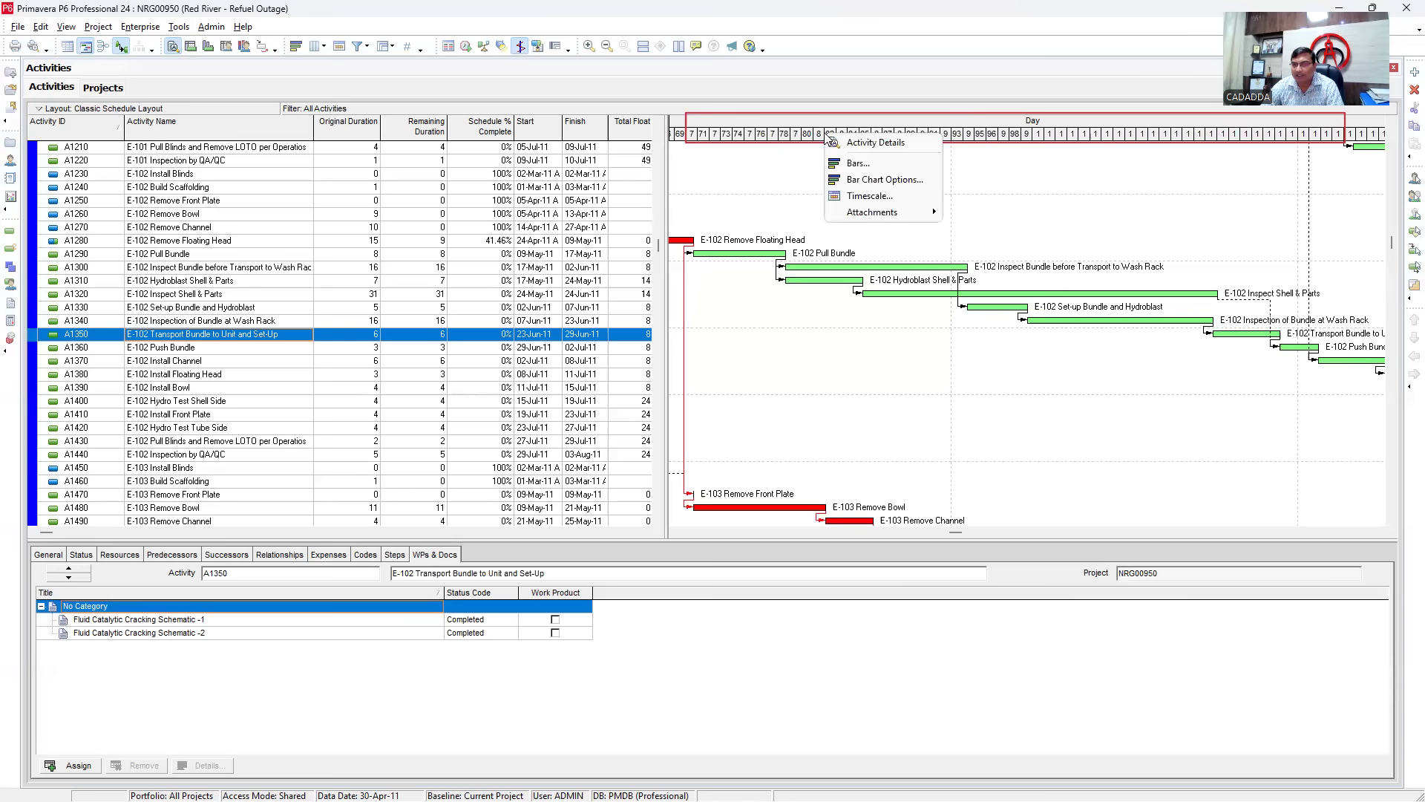
{"action": "right_click", "coordinate": [810, 325]}
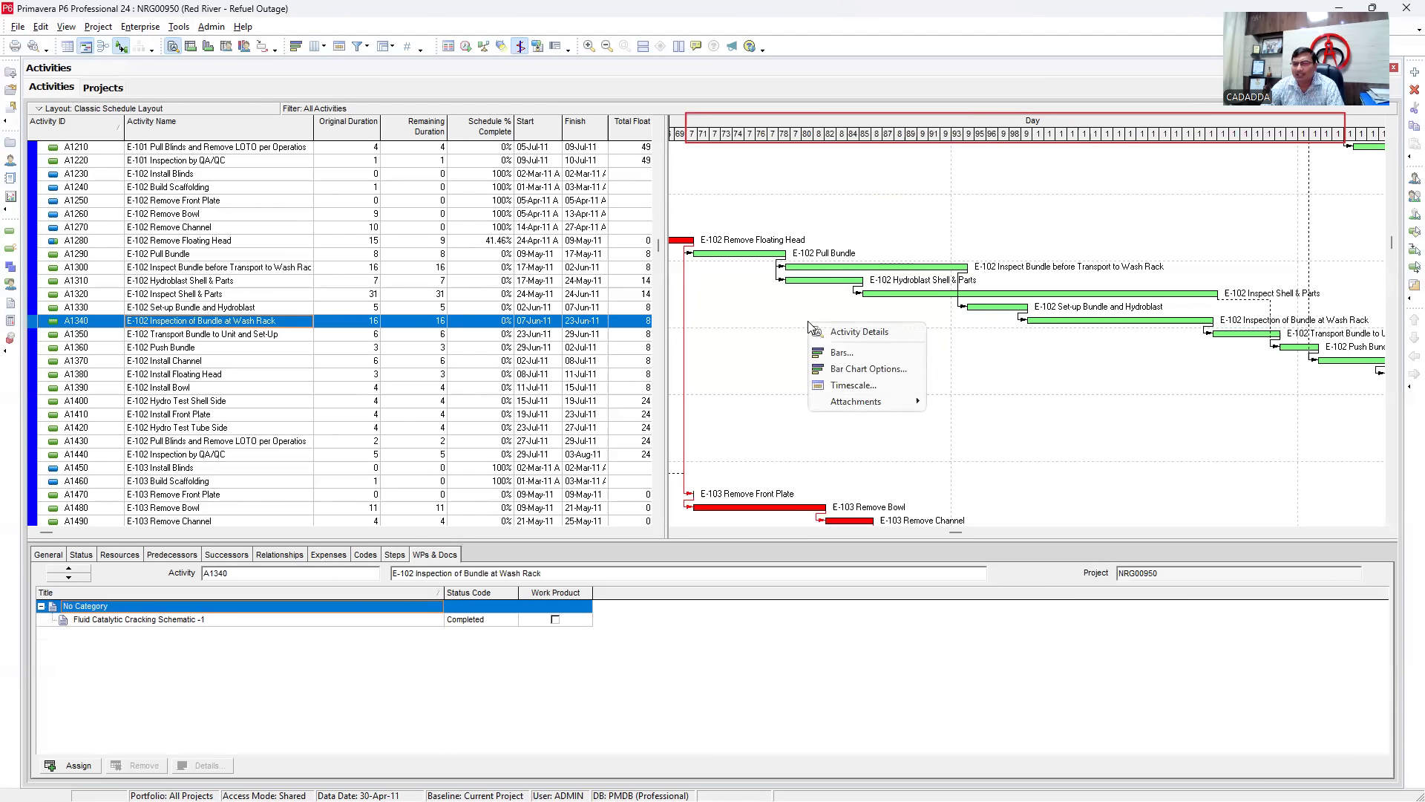
{"action": "left_click", "coordinate": [853, 386]}
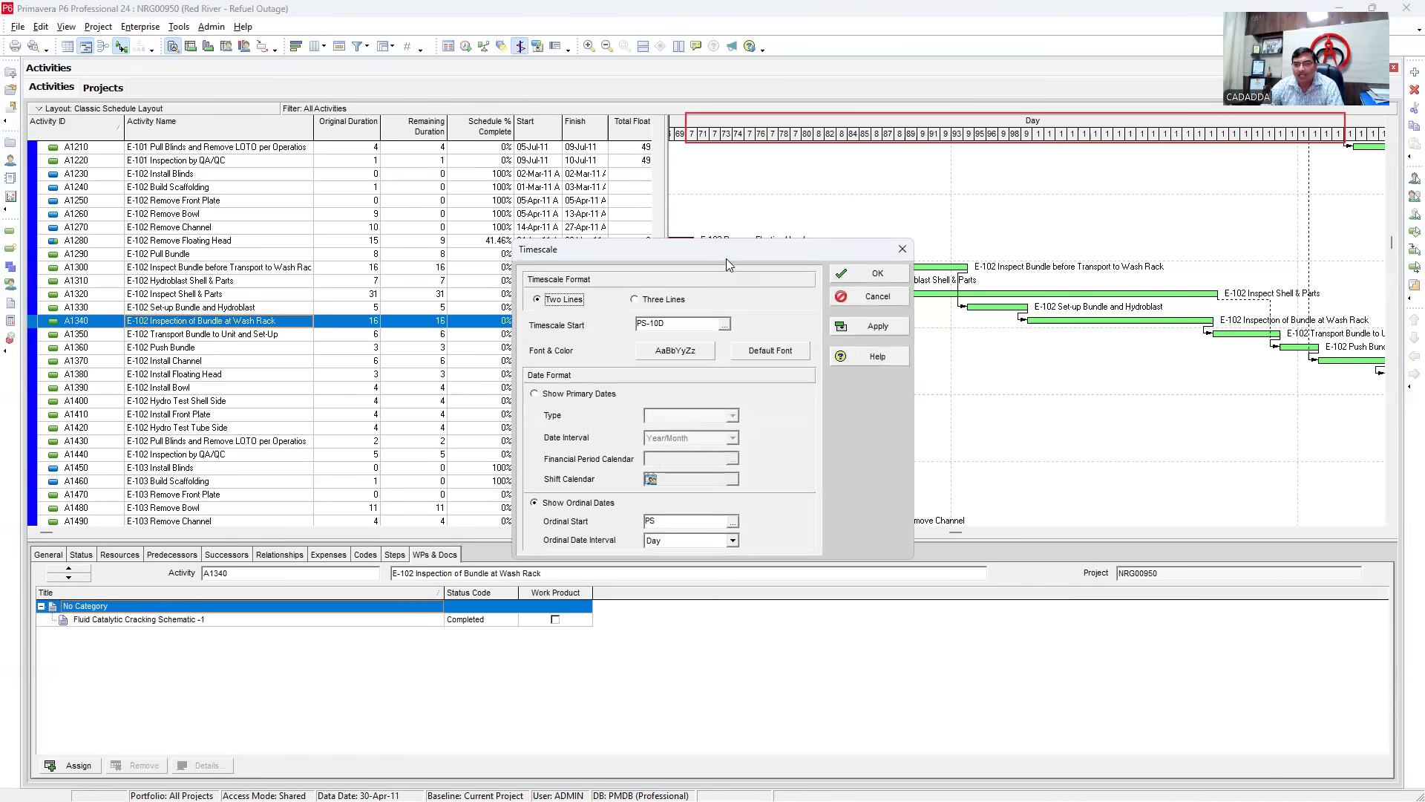
{"action": "left_click_drag", "start_coordinate": [721, 251], "coordinate": [613, 97]}
{"action": "left_click", "coordinate": [436, 243]}
{"action": "left_click", "coordinate": [624, 285]}
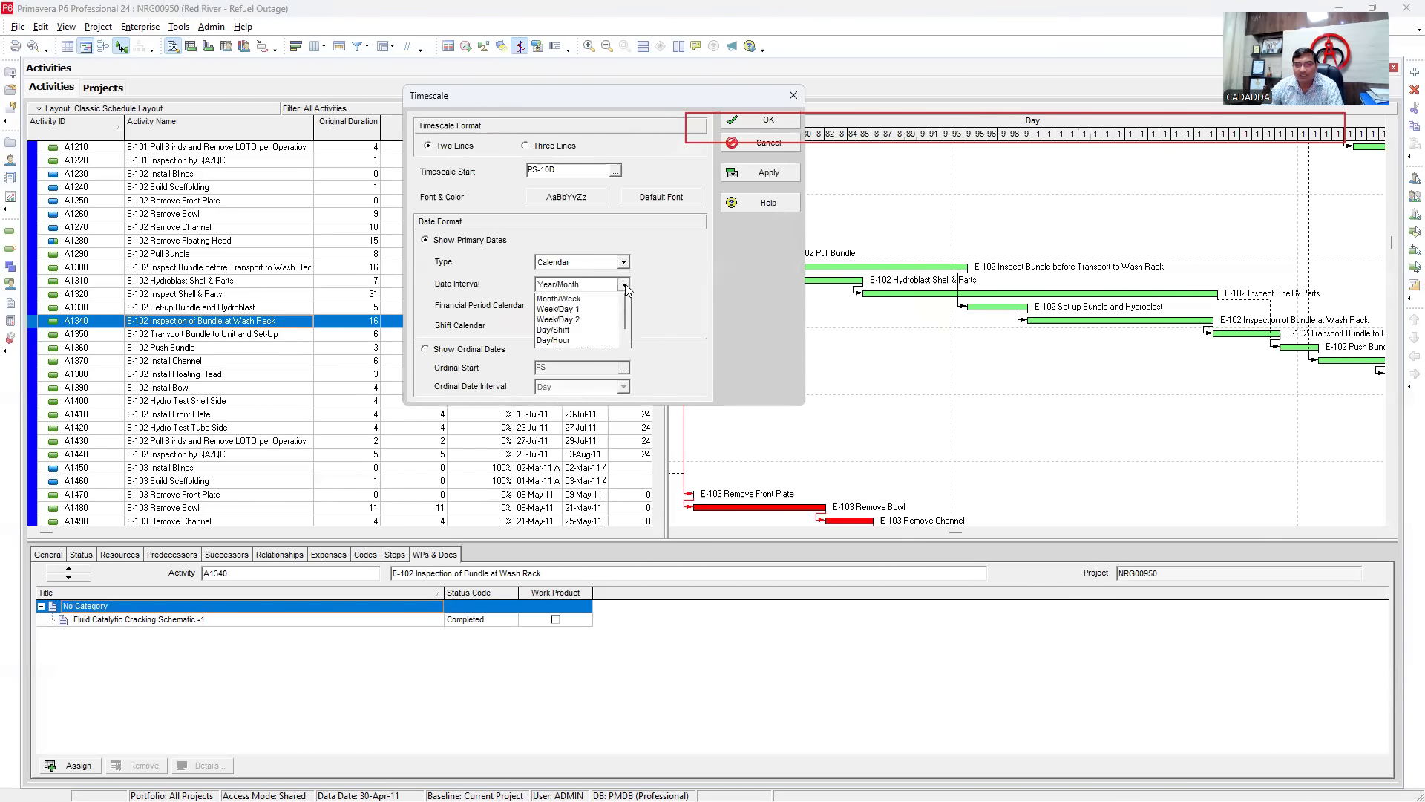
{"action": "left_click", "coordinate": [615, 330]}
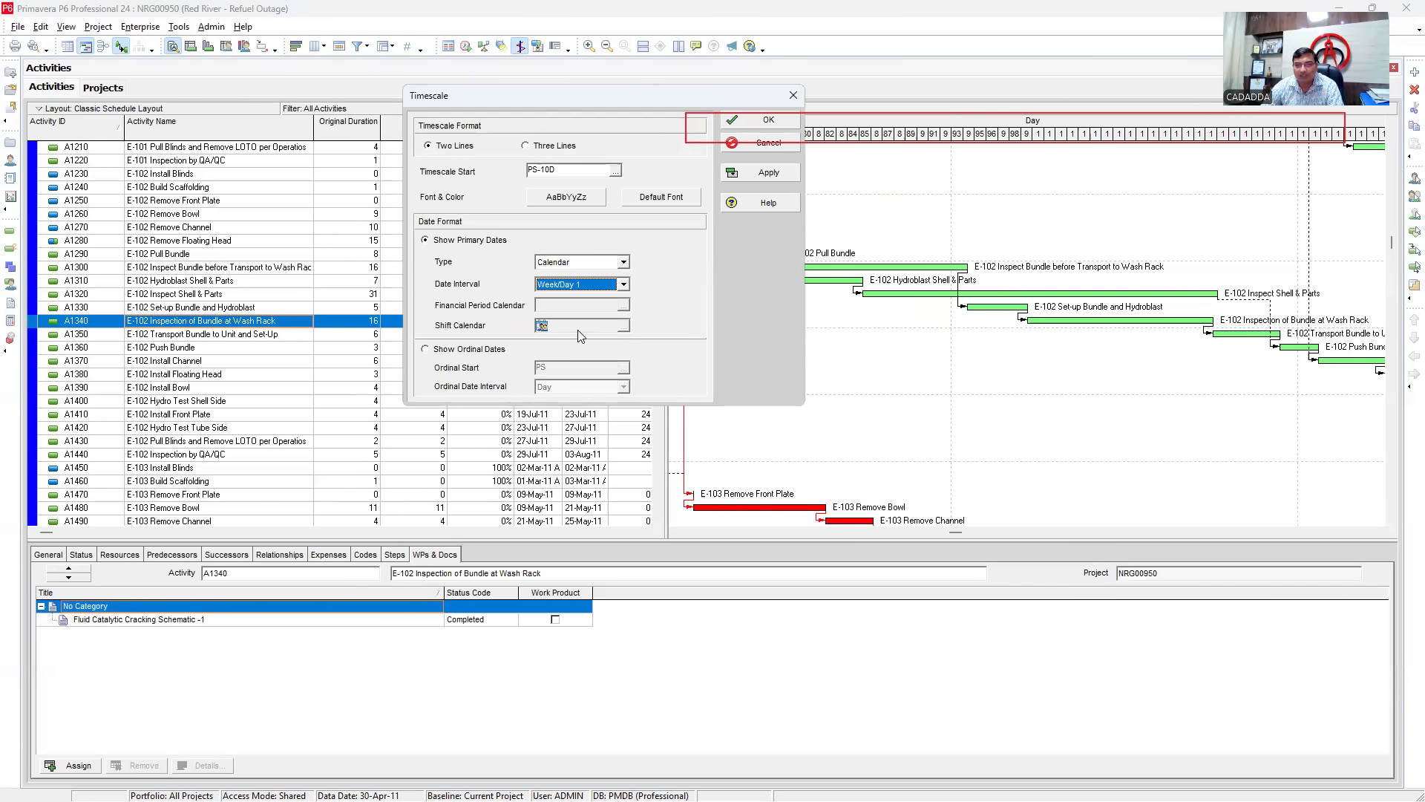
{"action": "left_click", "coordinate": [765, 172]}
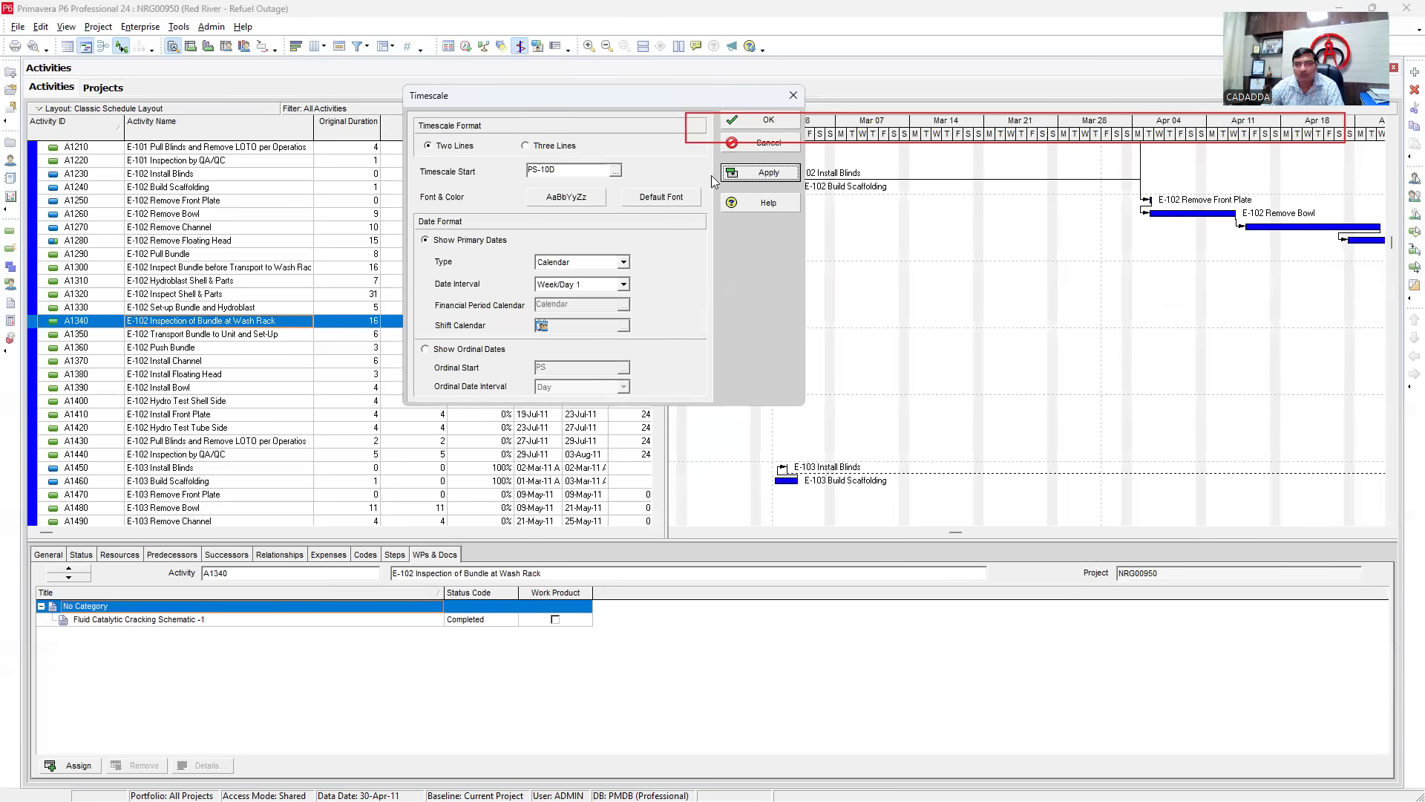
{"action": "left_click", "coordinate": [751, 121]}
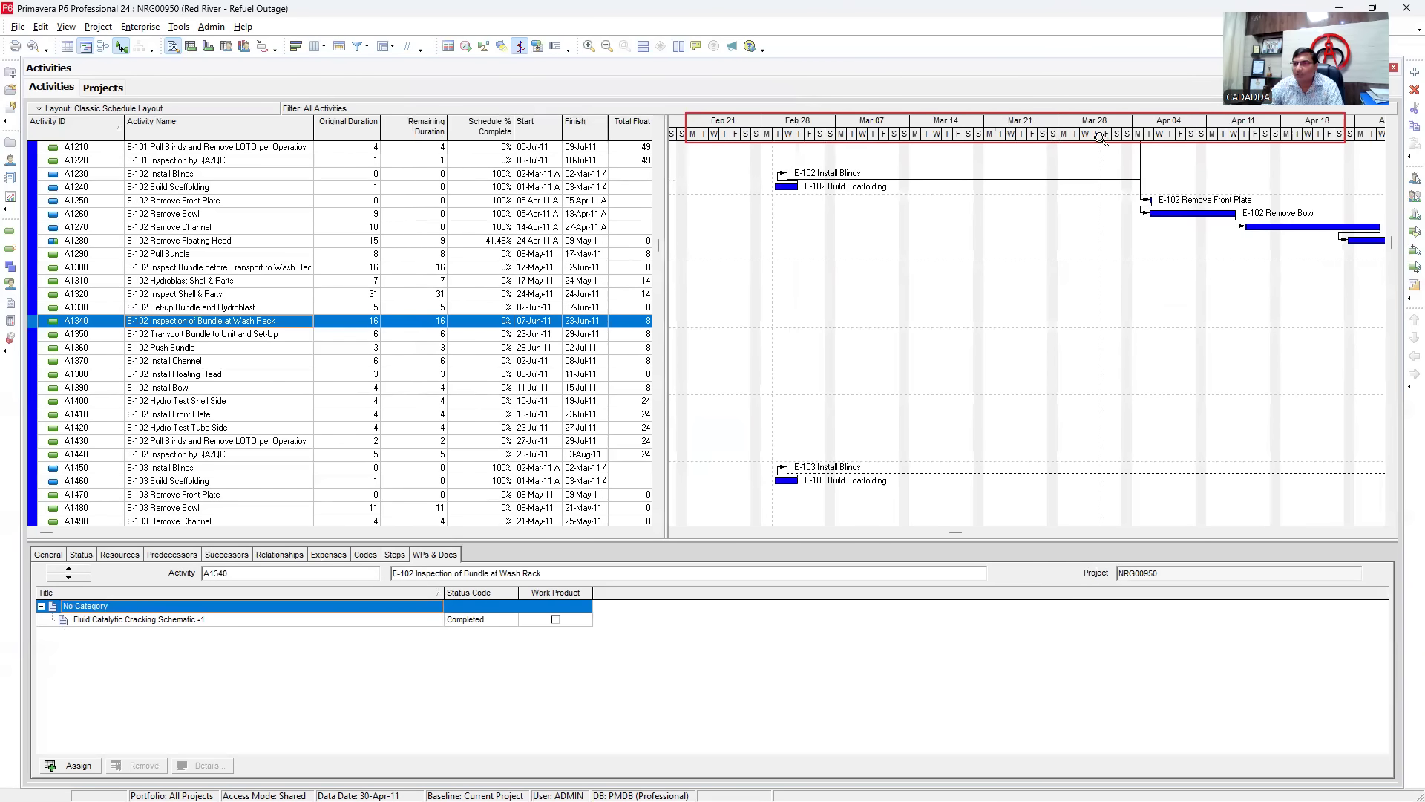
{"action": "left_click_drag", "start_coordinate": [1163, 140], "coordinate": [984, 157]}
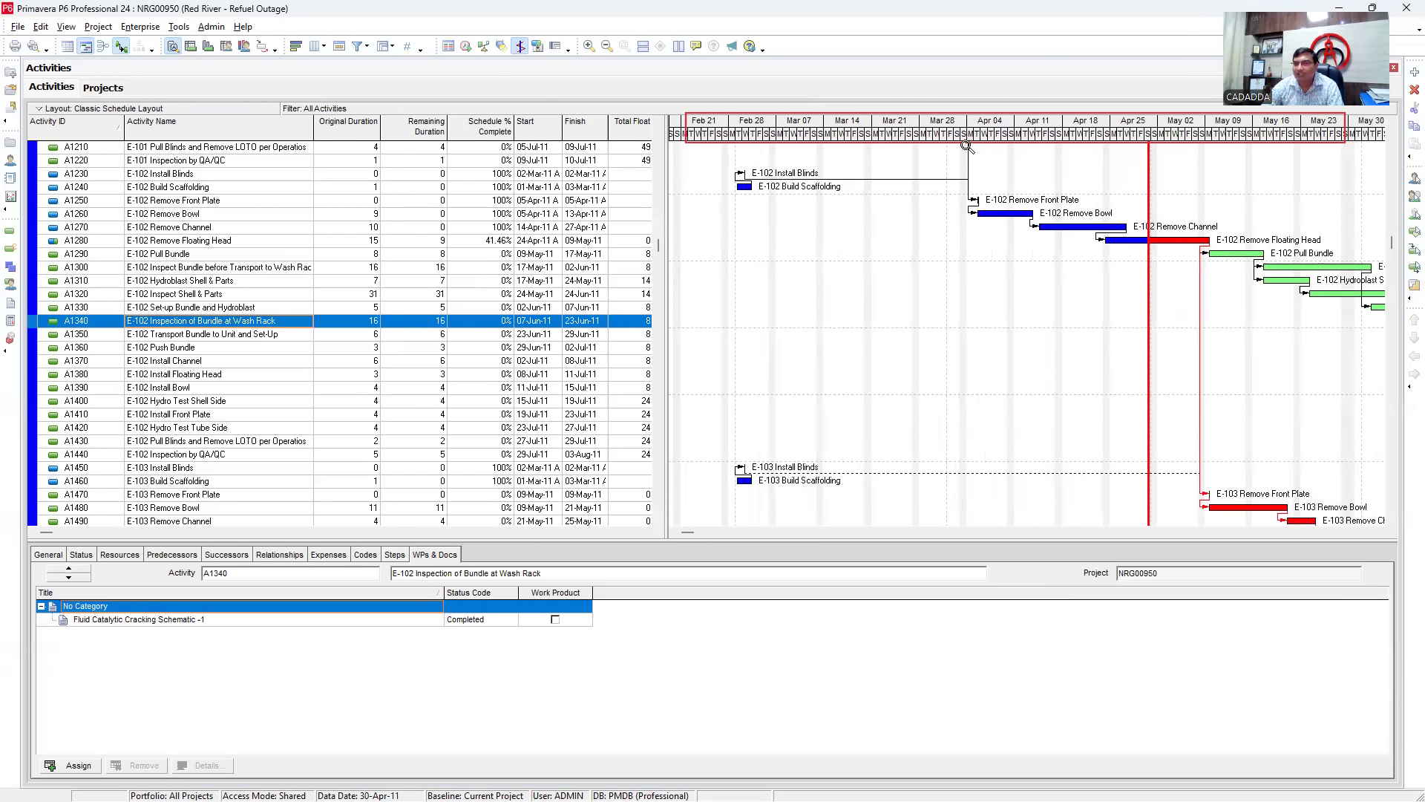
{"action": "mouse_move", "coordinate": [1001, 139]}
{"action": "left_mouse_down"}
{"action": "mouse_move", "coordinate": [1032, 140]}
{"action": "mouse_move", "coordinate": [1013, 139]}
{"action": "left_mouse_up"}
- Change the timescale Date Interval to Year/Month, apply it, and move the dialog aside
{"action": "right_click", "coordinate": [1004, 138]}
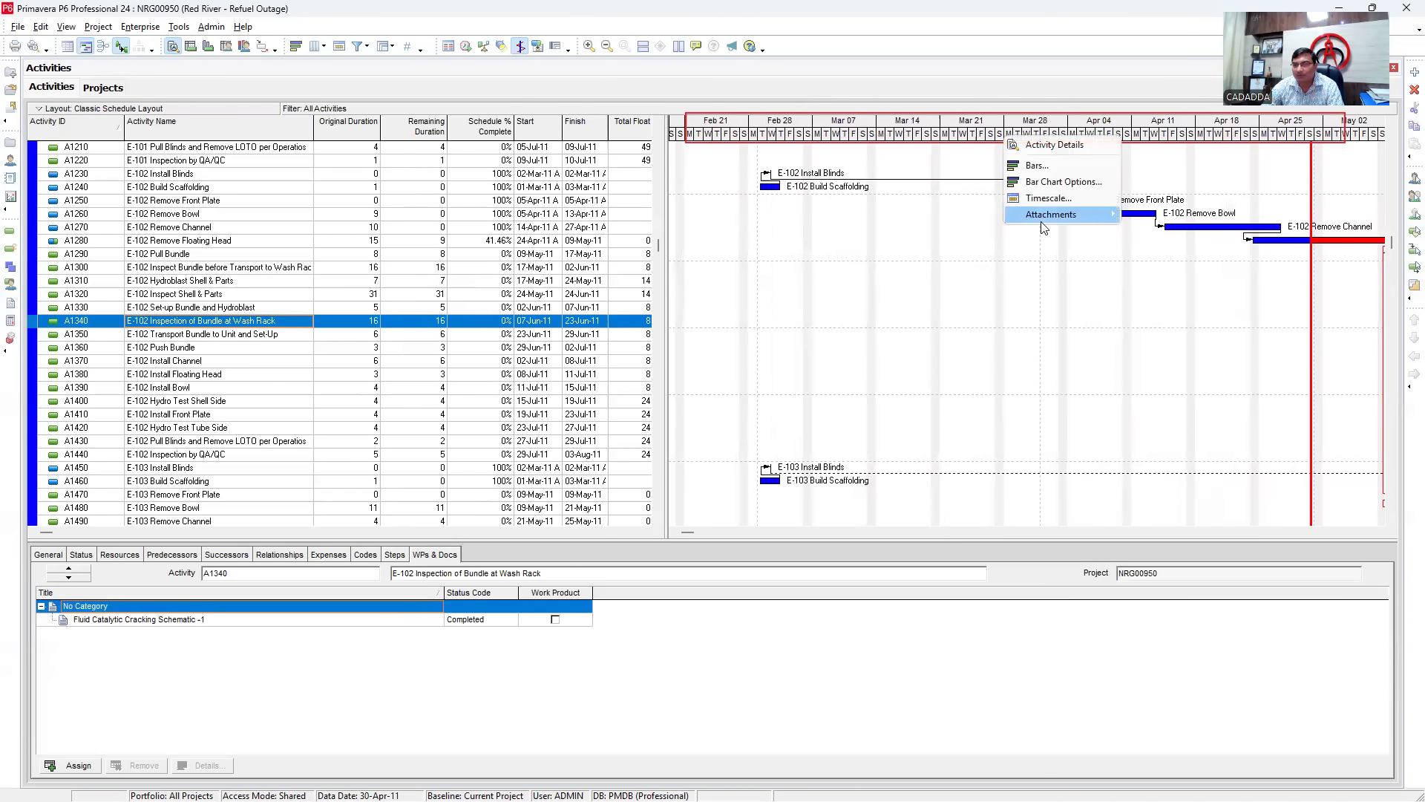
{"action": "left_click", "coordinate": [1043, 198]}
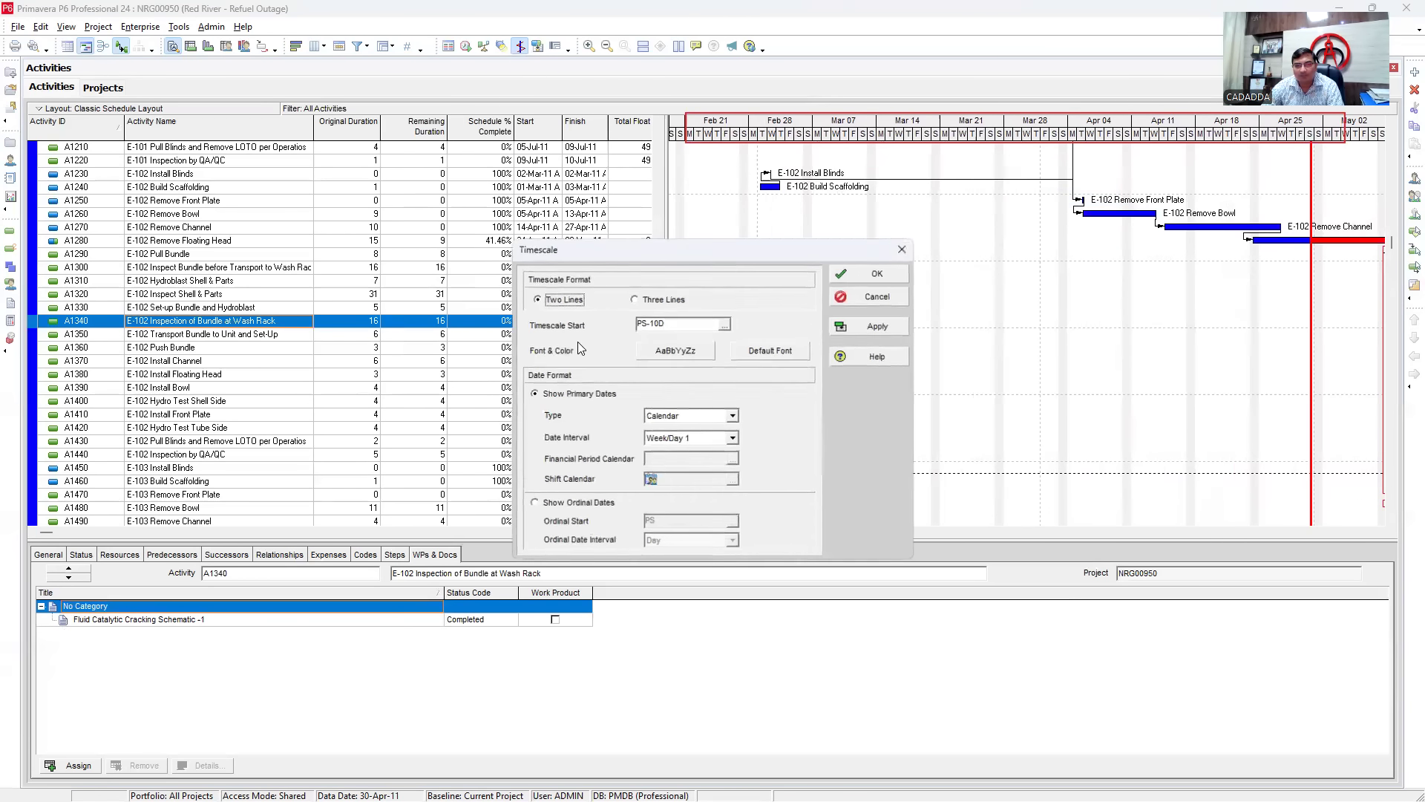
{"action": "left_click", "coordinate": [730, 438]}
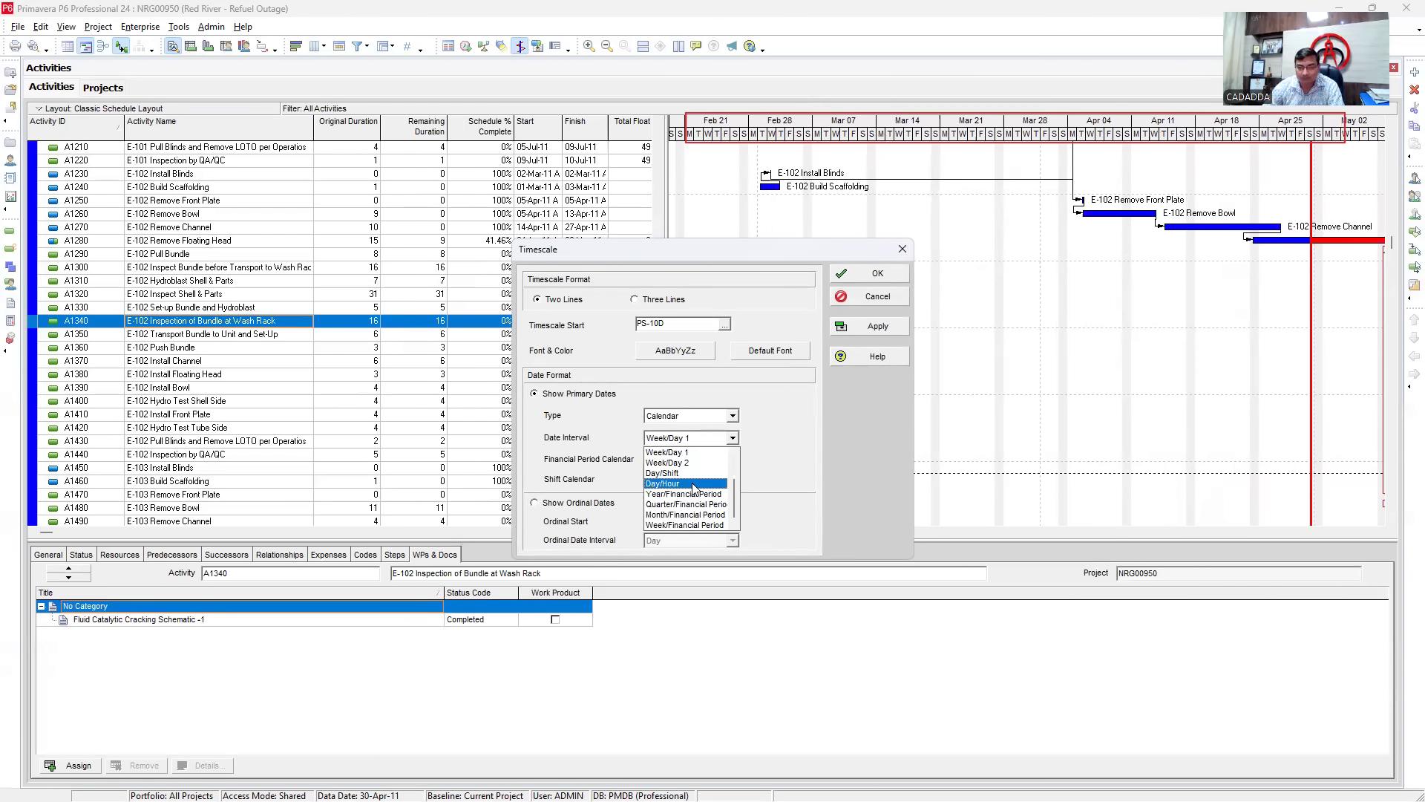
{"action": "scroll", "coordinate": [687, 505], "scroll_direction": "up", "scroll_amount": 1}
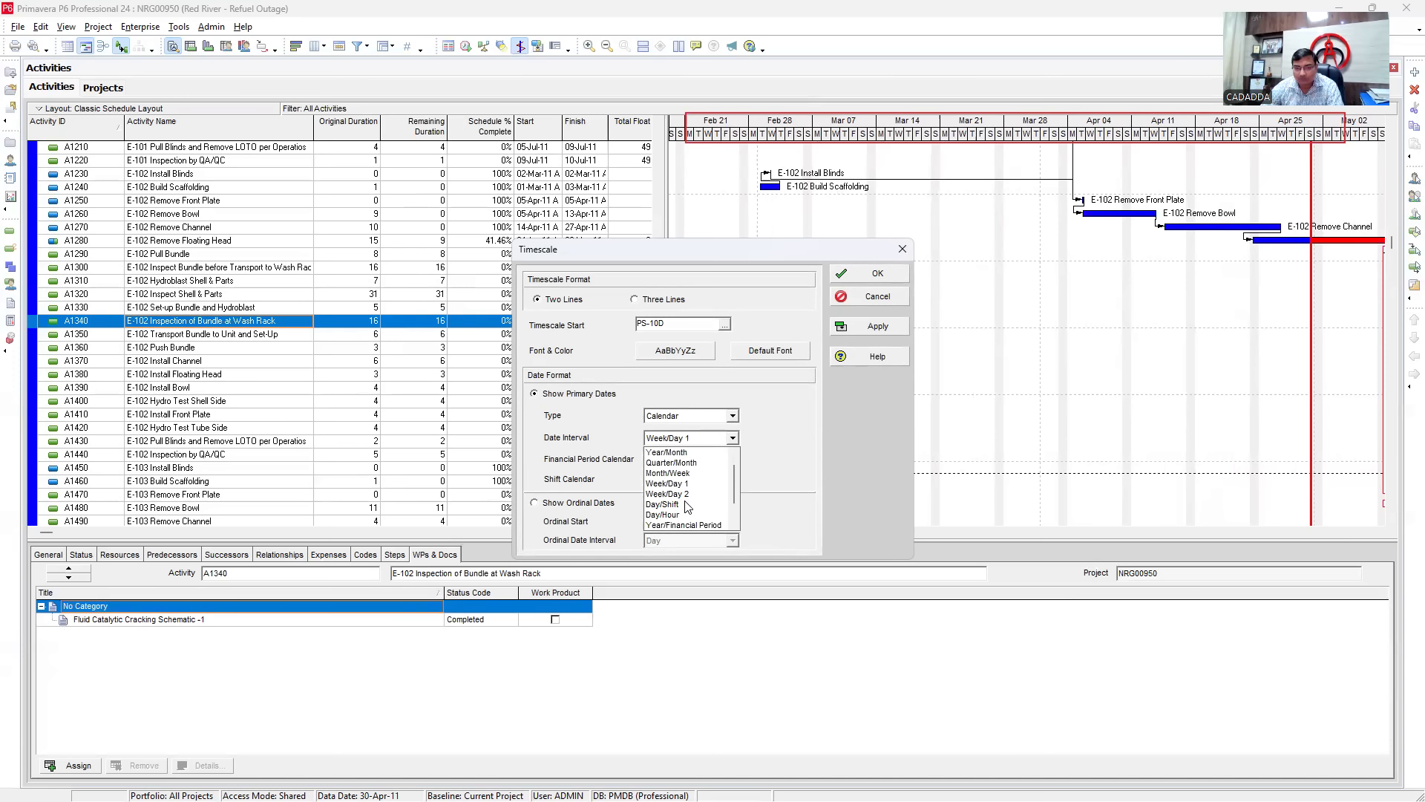
{"action": "left_click", "coordinate": [676, 454]}
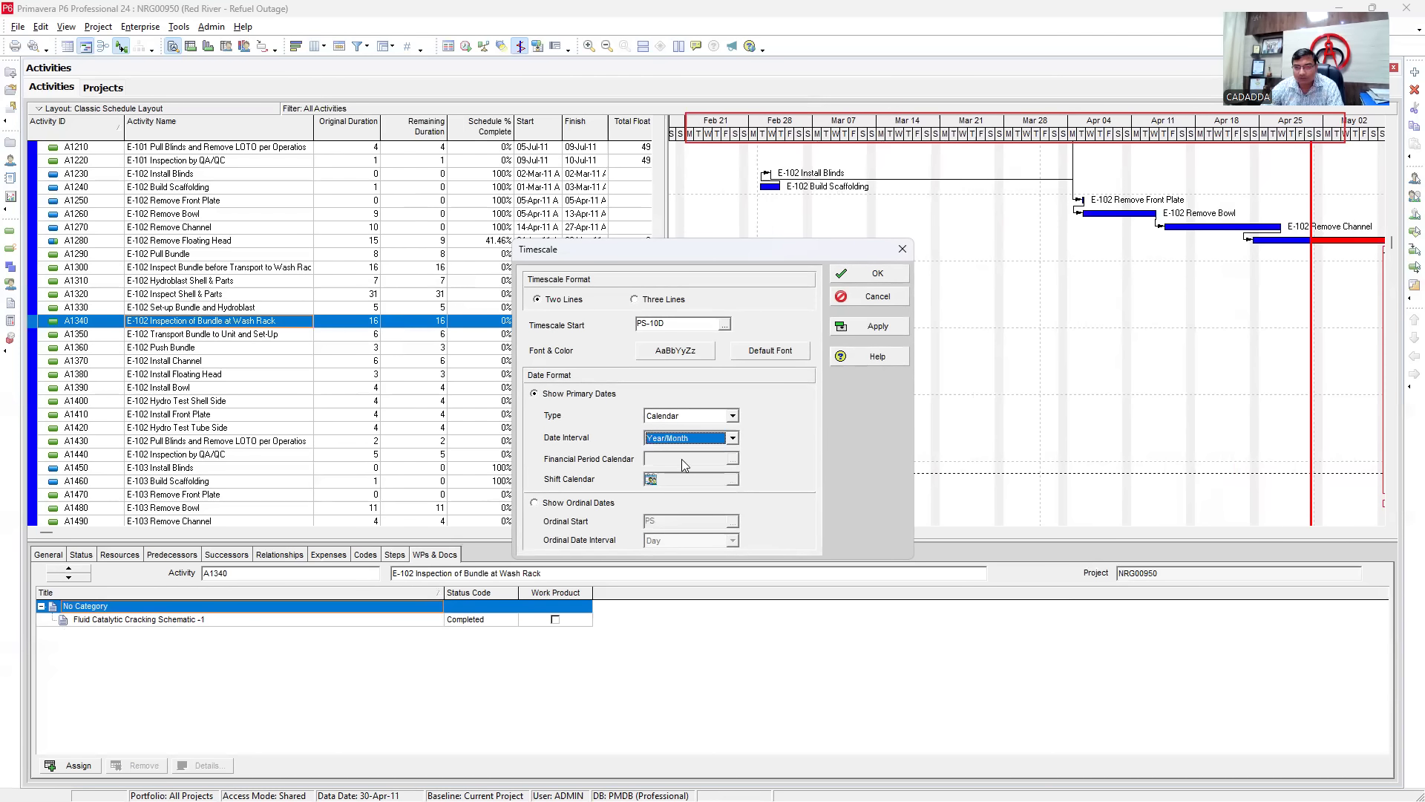
{"action": "left_click", "coordinate": [875, 327]}
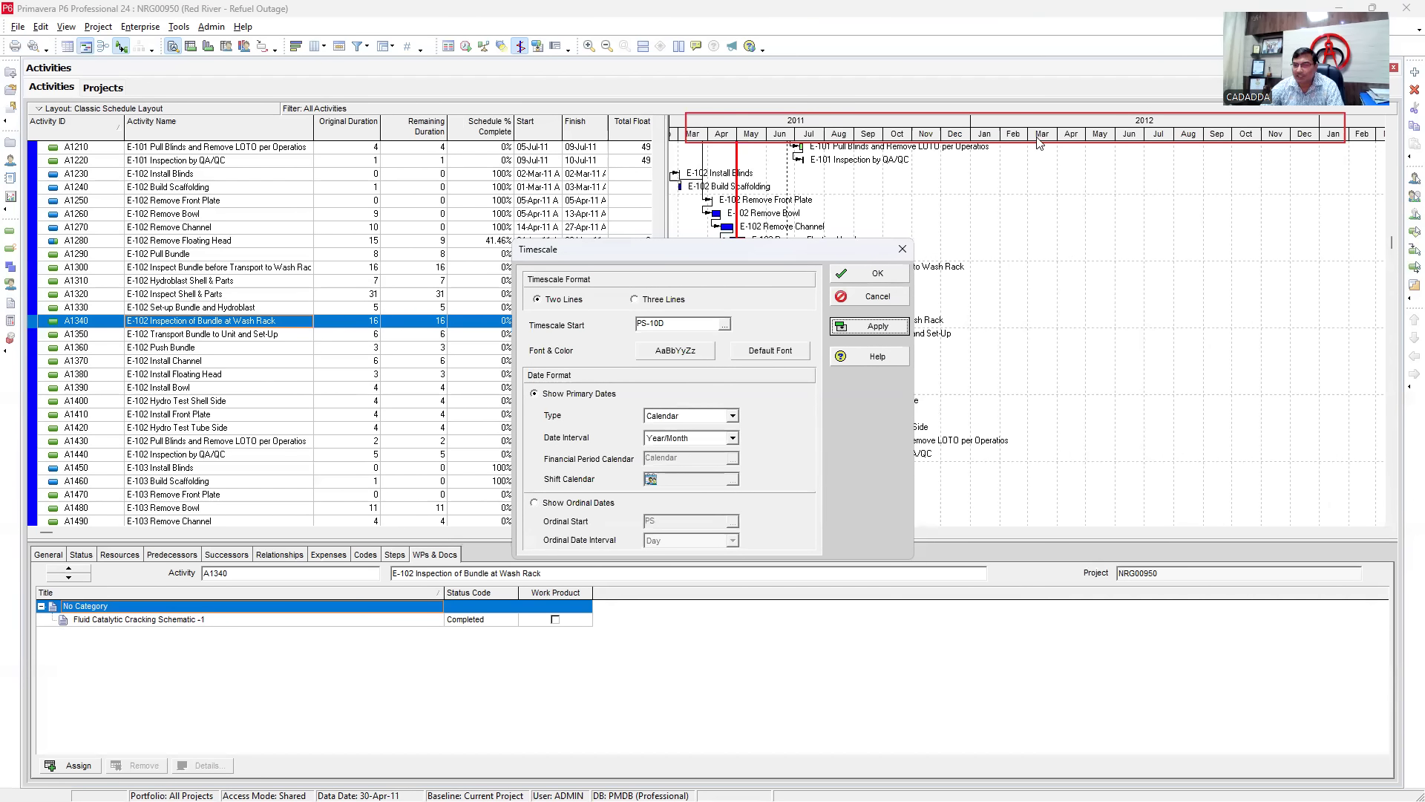
{"action": "left_click_drag", "start_coordinate": [766, 254], "coordinate": [500, 207]}
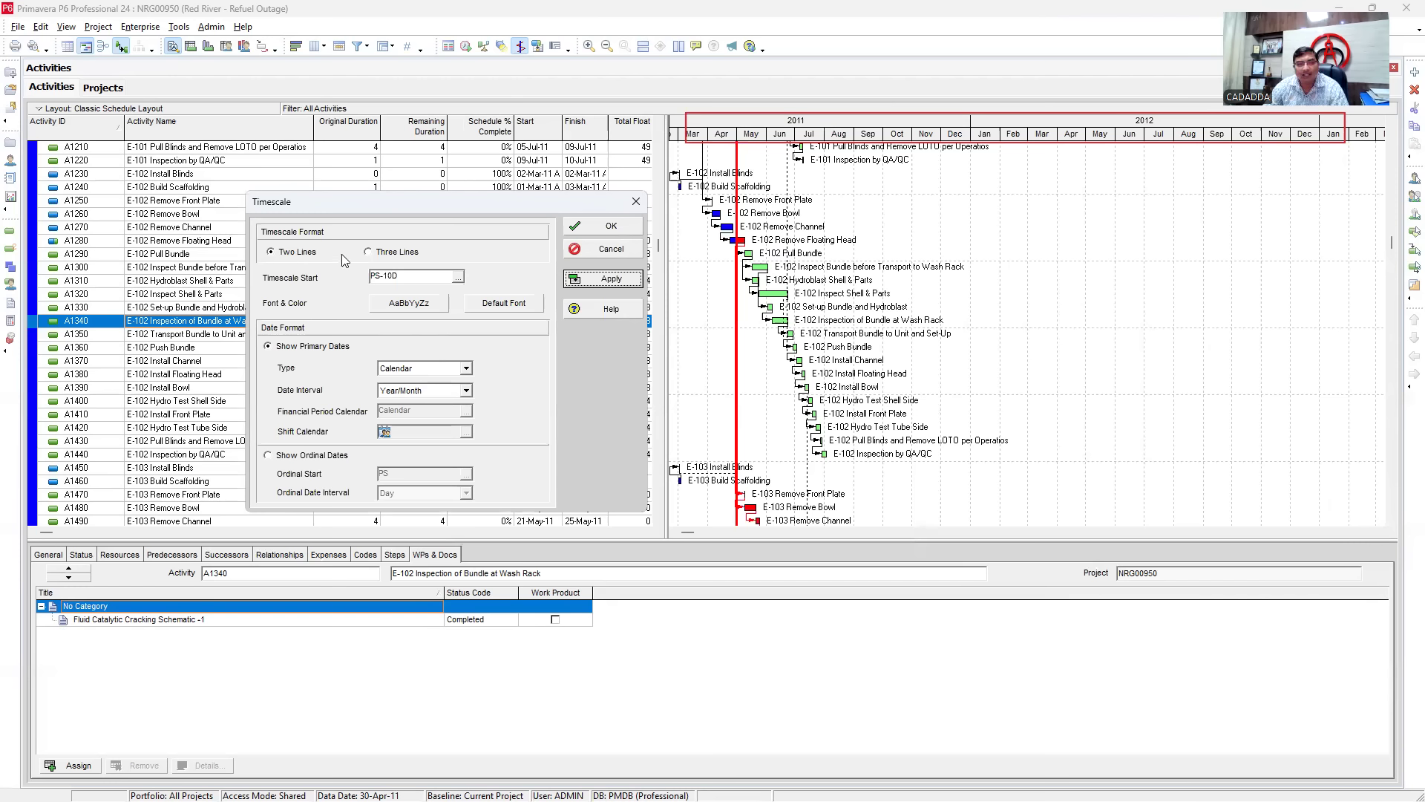
- Set the timescale to three header lines with a Week/Day 1 interval and apply it
{"action": "left_click", "coordinate": [371, 253]}
{"action": "left_click", "coordinate": [611, 279]}
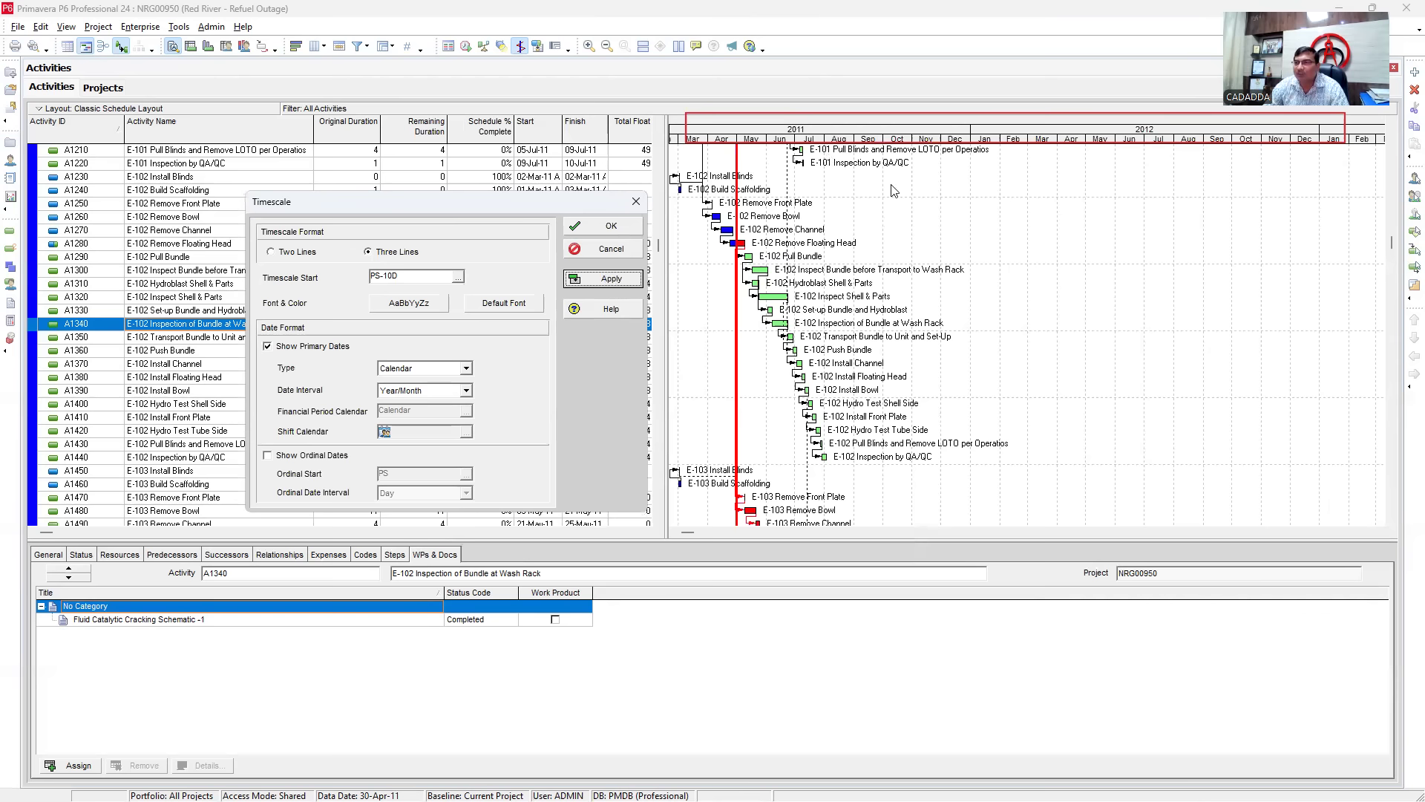
{"action": "left_click", "coordinate": [466, 390]}
{"action": "left_click", "coordinate": [419, 435]}
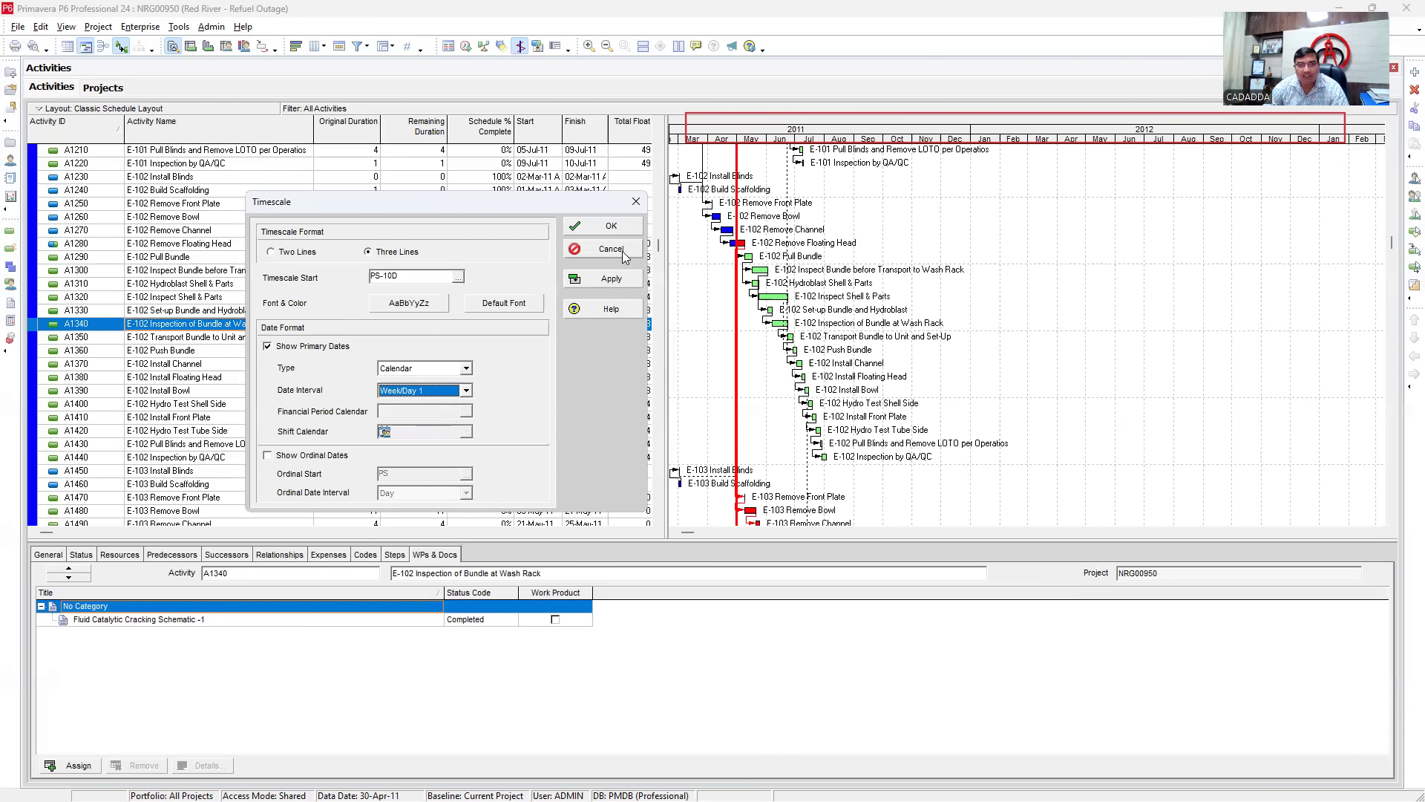
{"action": "left_click", "coordinate": [611, 279]}
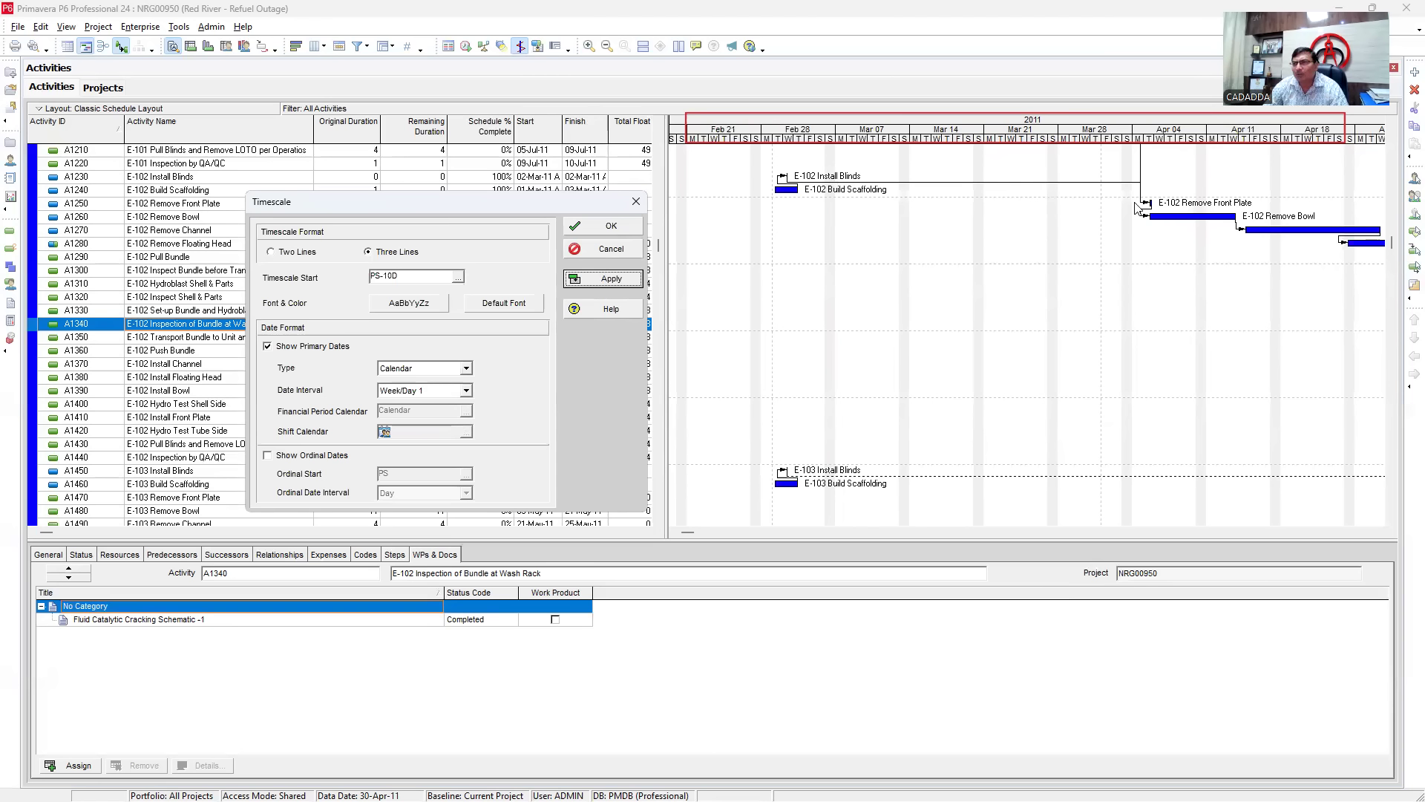
- Turn on ordinal dates and turn off primary calendar dates in the Timescale settings
{"action": "left_click", "coordinate": [1249, 136]}
{"action": "left_click", "coordinate": [283, 456]}
{"action": "left_click", "coordinate": [270, 347]}
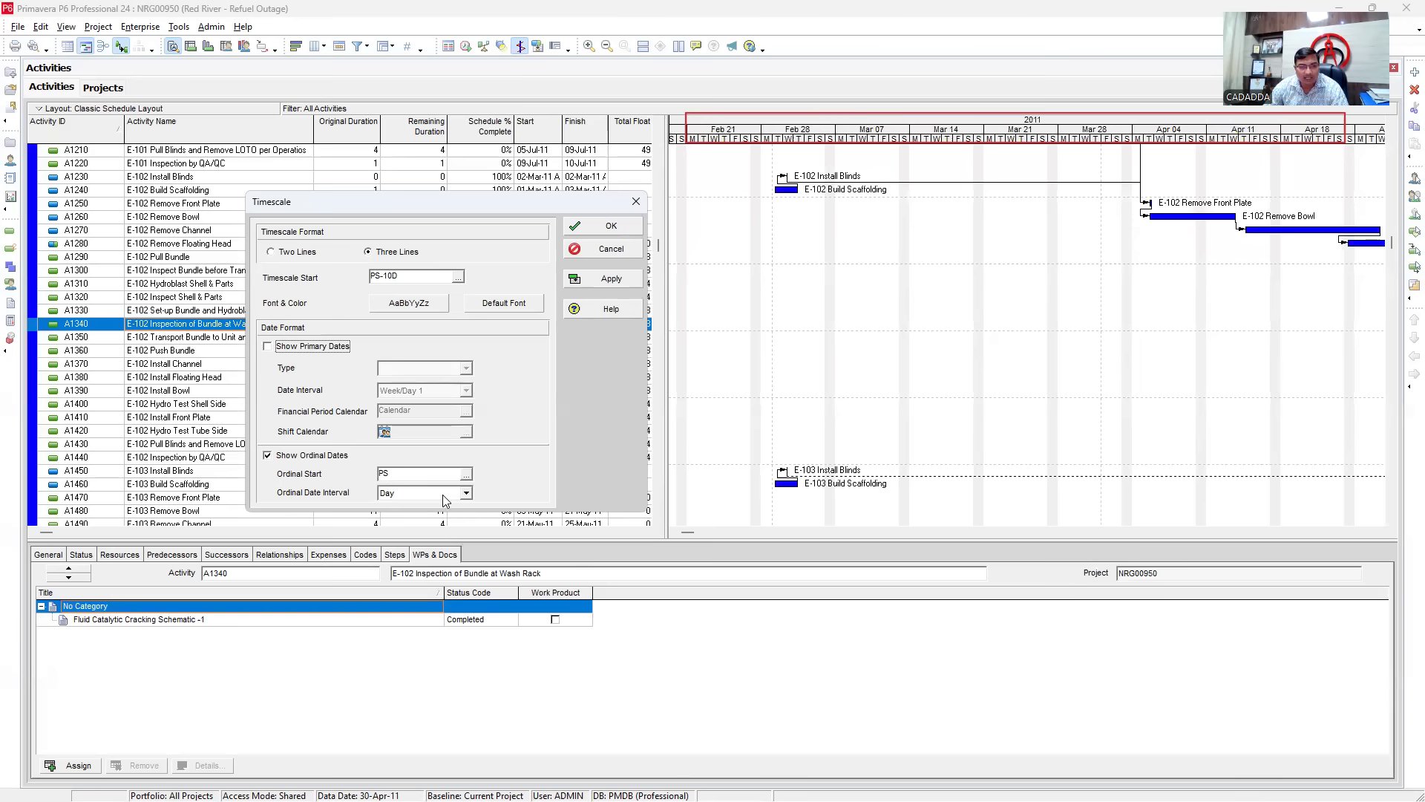
- Enable ordinal dates counted by Day from the project start and apply them
{"action": "left_click_drag", "start_coordinate": [438, 205], "coordinate": [499, 115]}
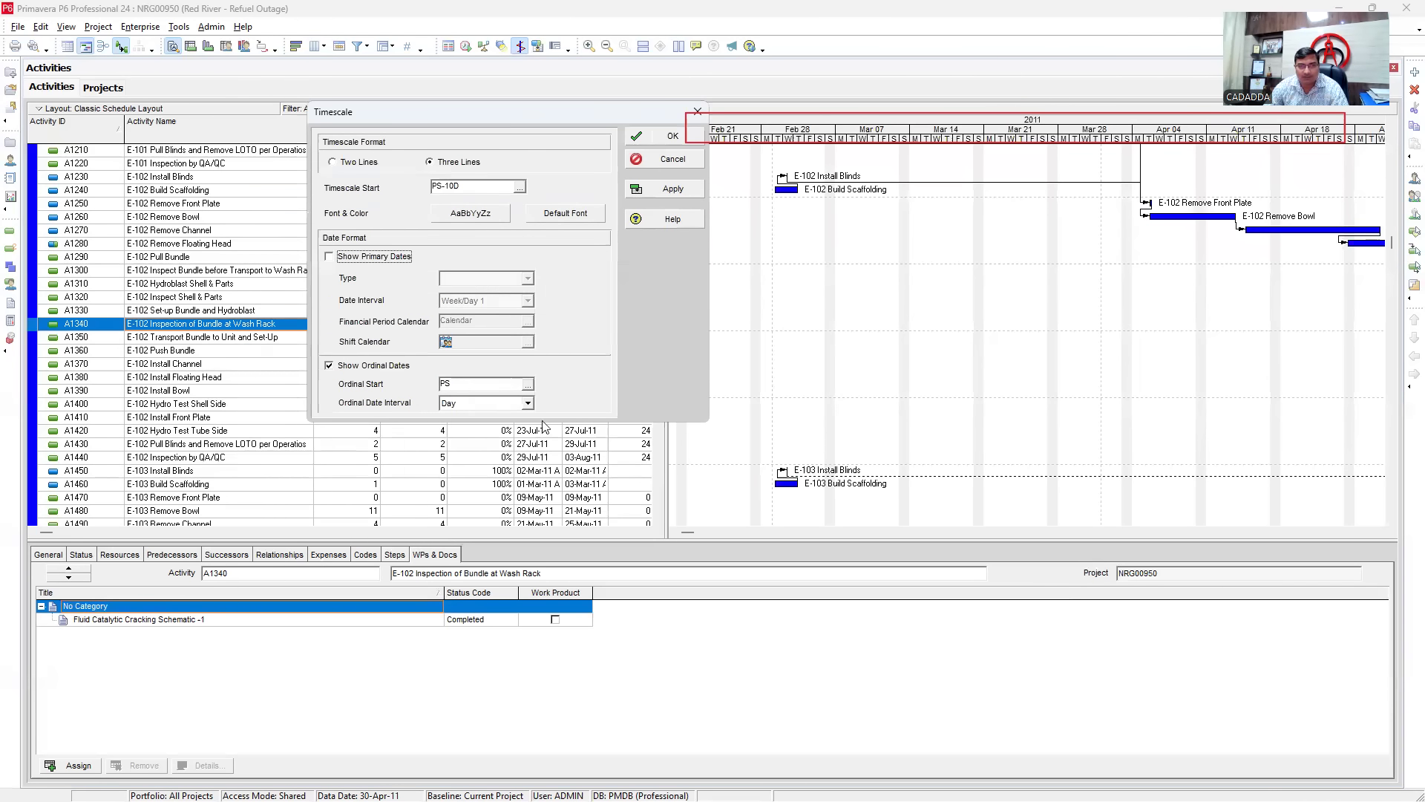
{"action": "left_click", "coordinate": [528, 384]}
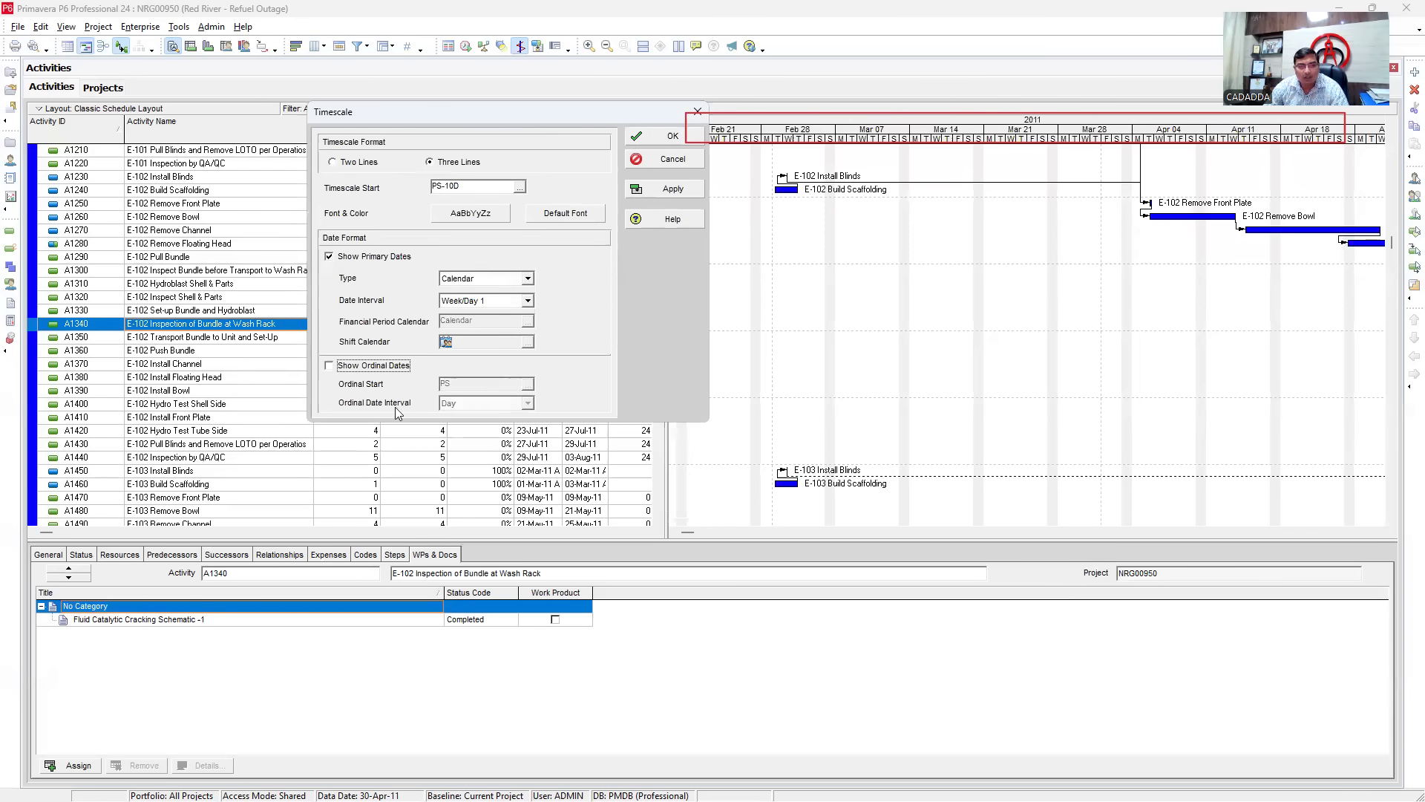
{"action": "left_click", "coordinate": [333, 363]}
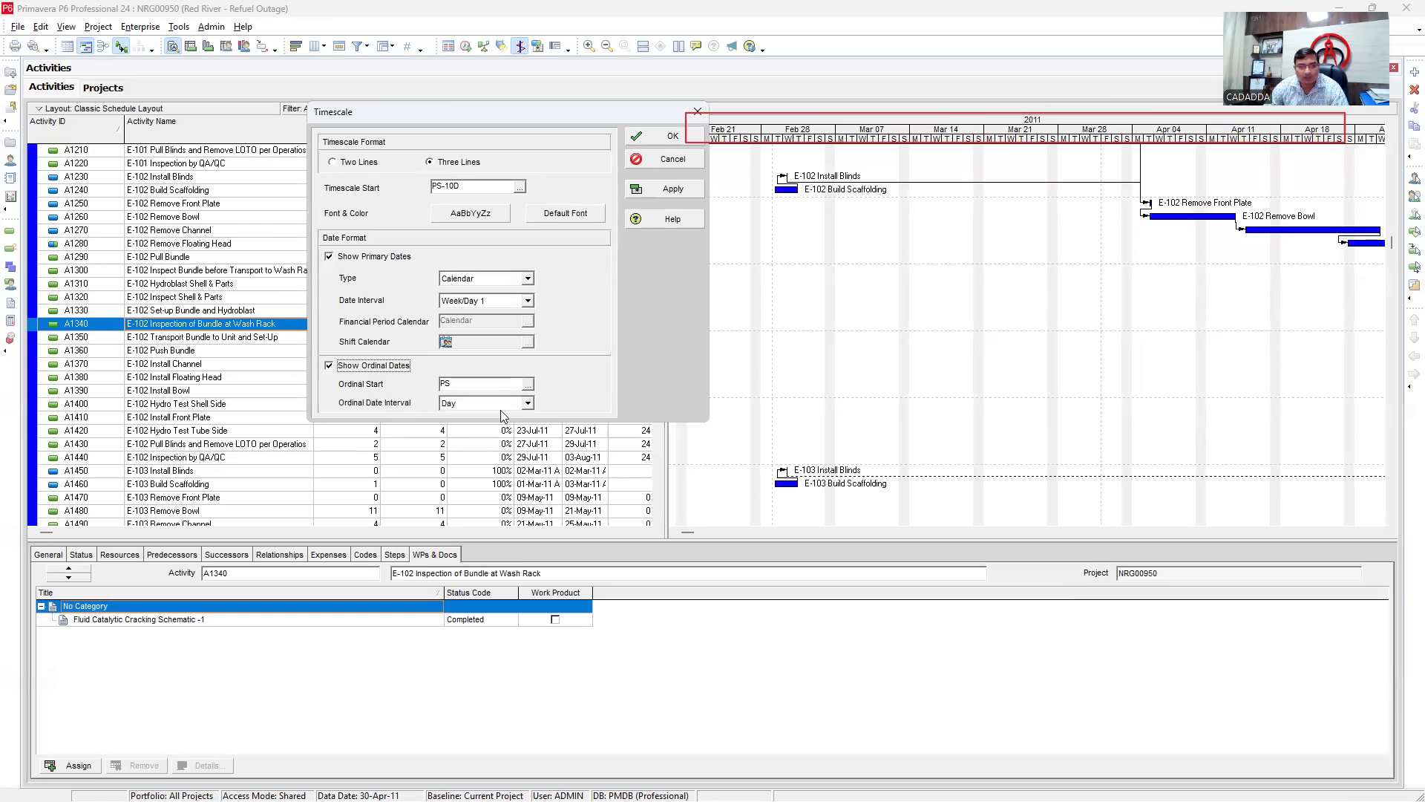
{"action": "left_click", "coordinate": [528, 404]}
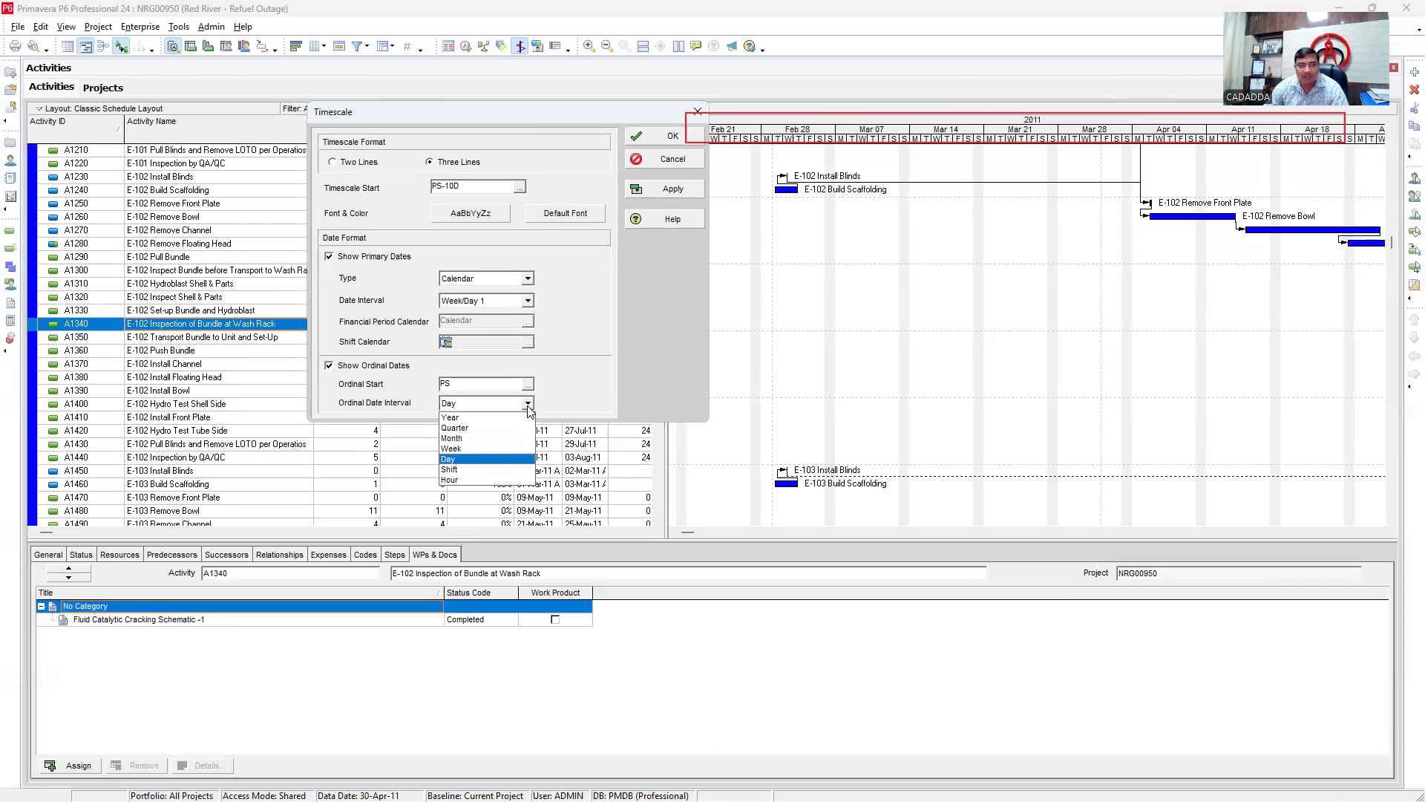
{"action": "left_click", "coordinate": [528, 405]}
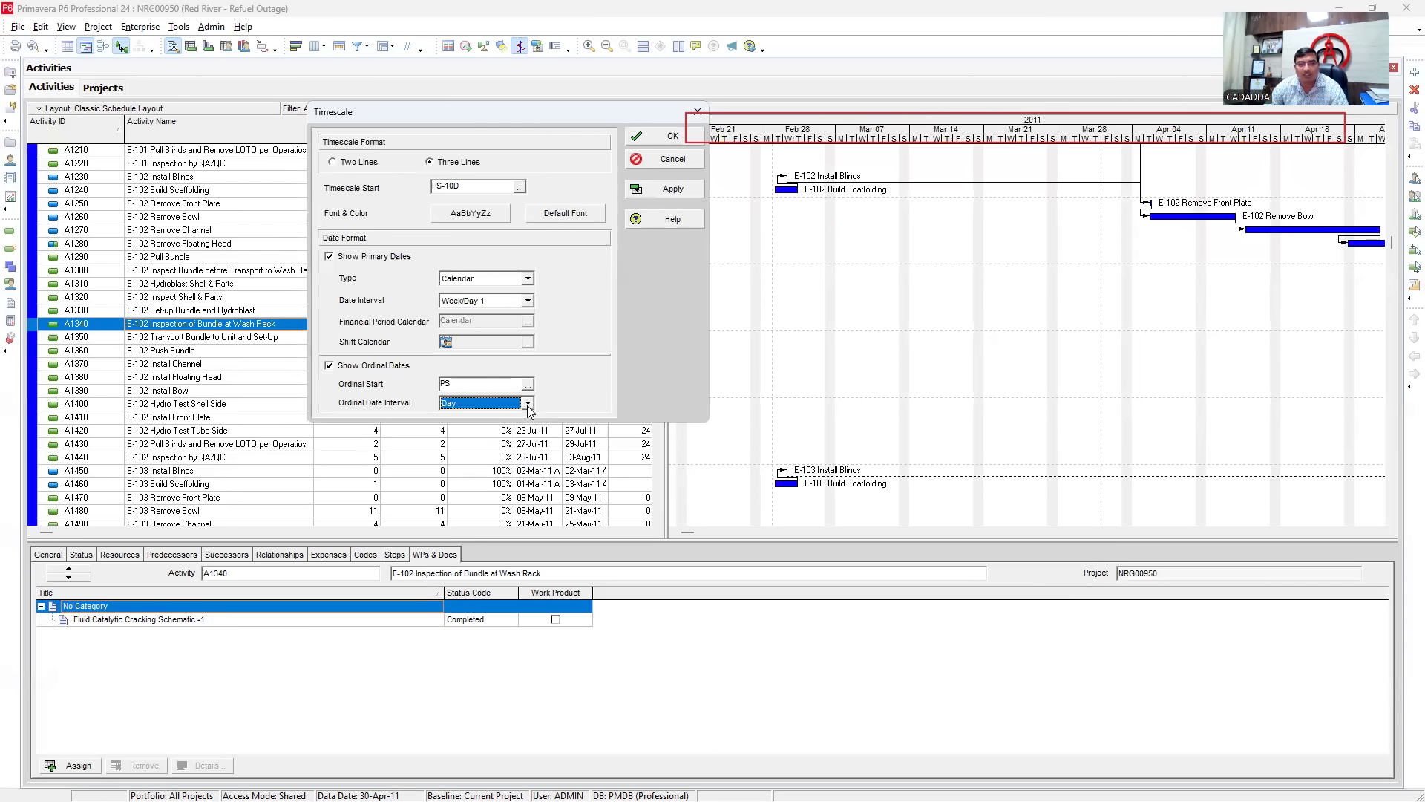
{"action": "left_click", "coordinate": [673, 189]}
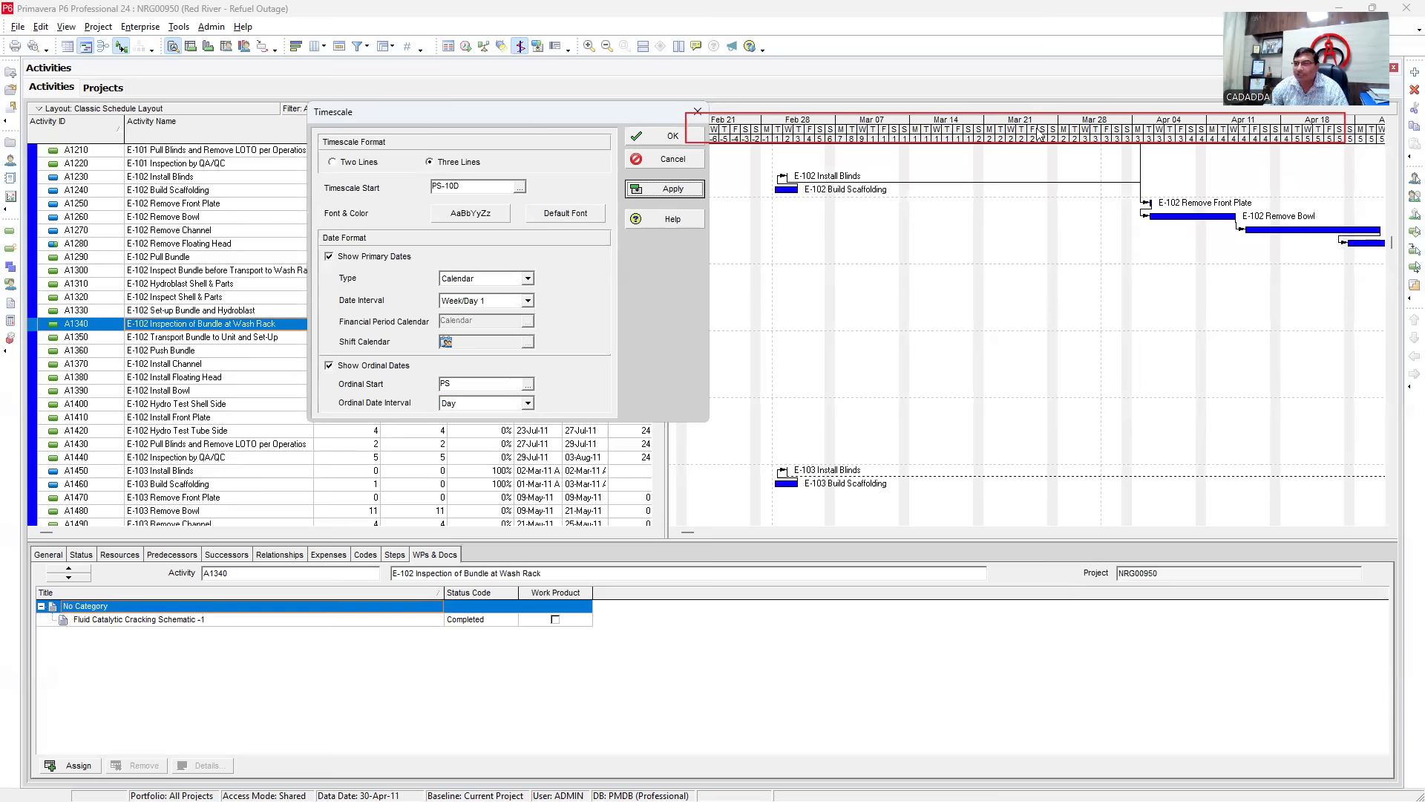
- Reduce the header to two lines of ordinal day numbers and widen the day columns
{"action": "left_click", "coordinate": [333, 162]}
{"action": "left_click", "coordinate": [687, 189]}
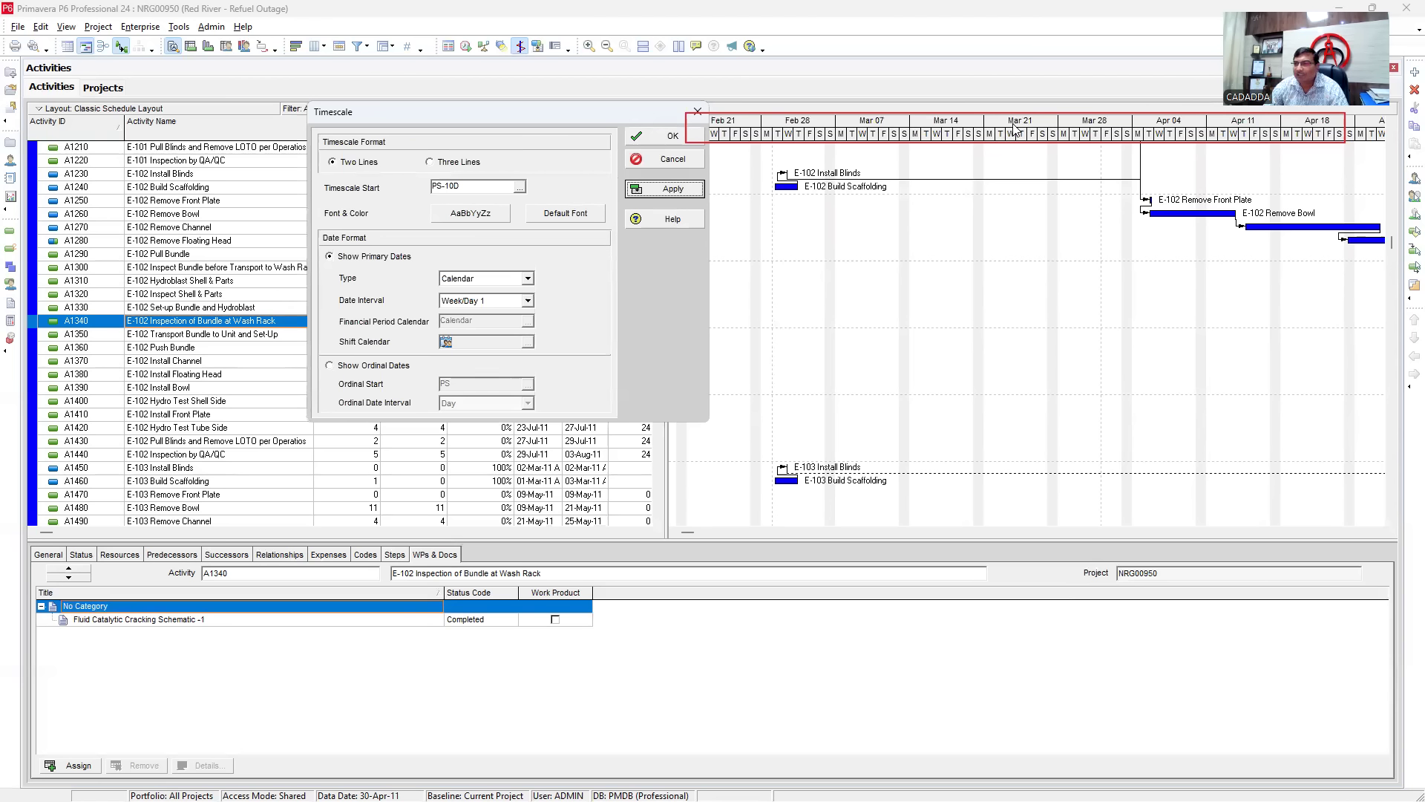
{"action": "left_click", "coordinate": [360, 366]}
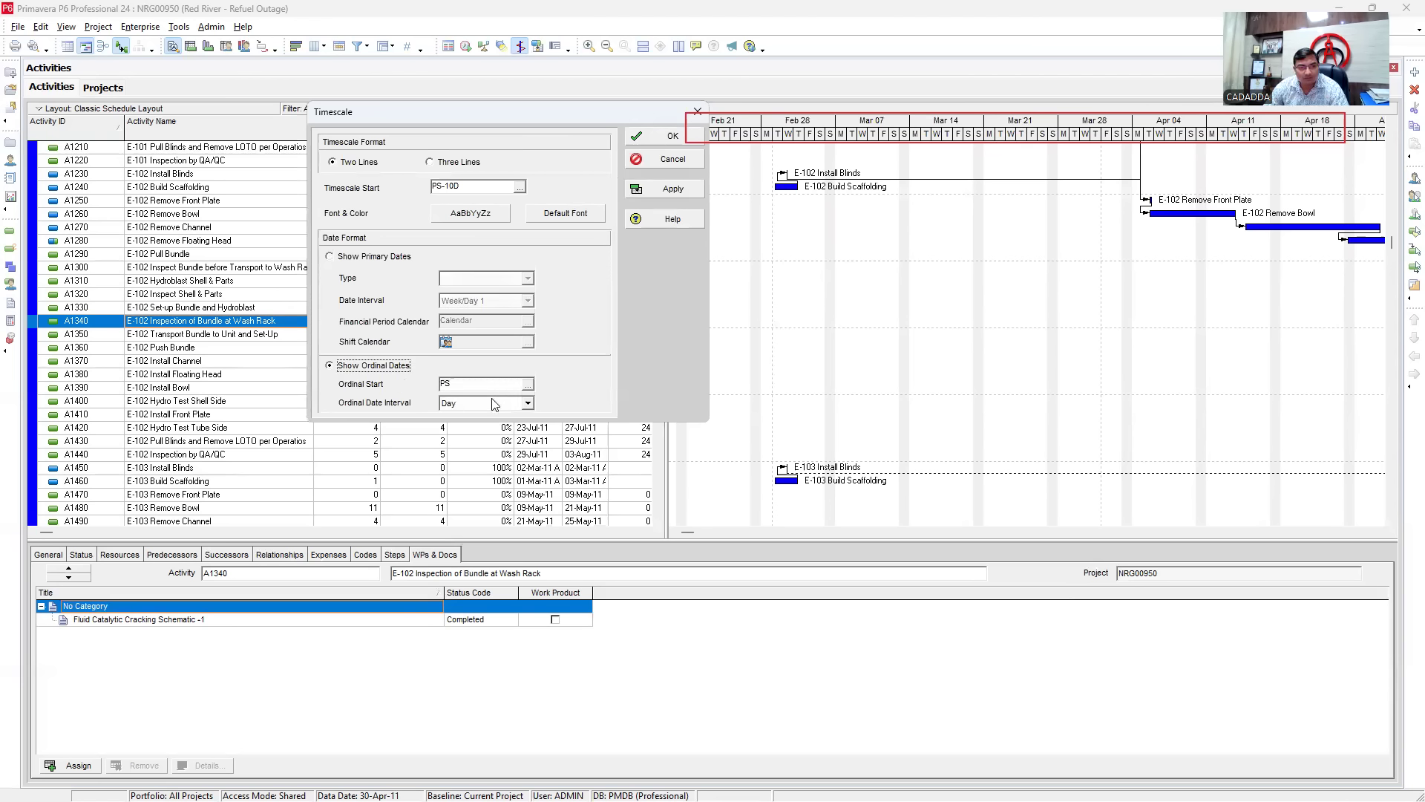
{"action": "left_click", "coordinate": [669, 190]}
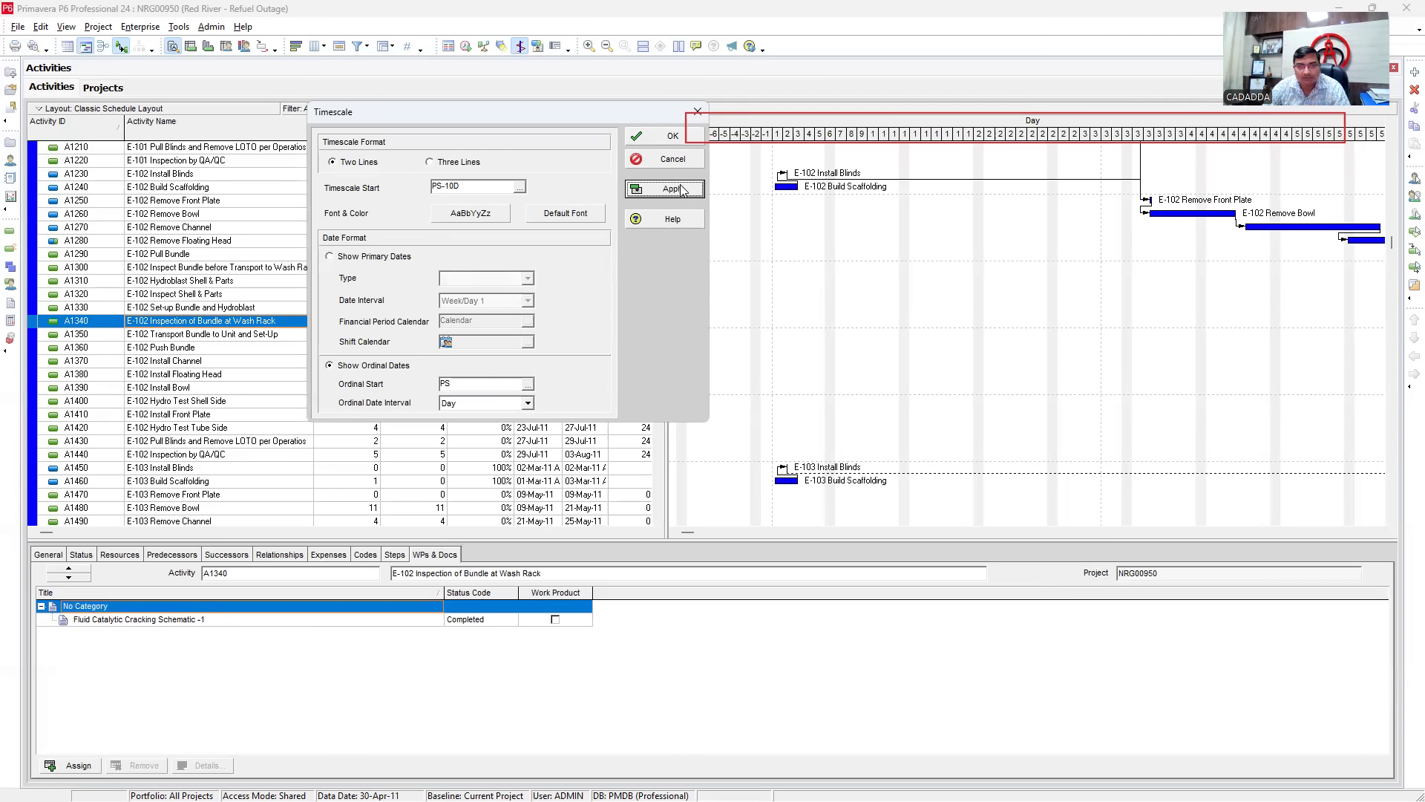
{"action": "left_click", "coordinate": [664, 136]}
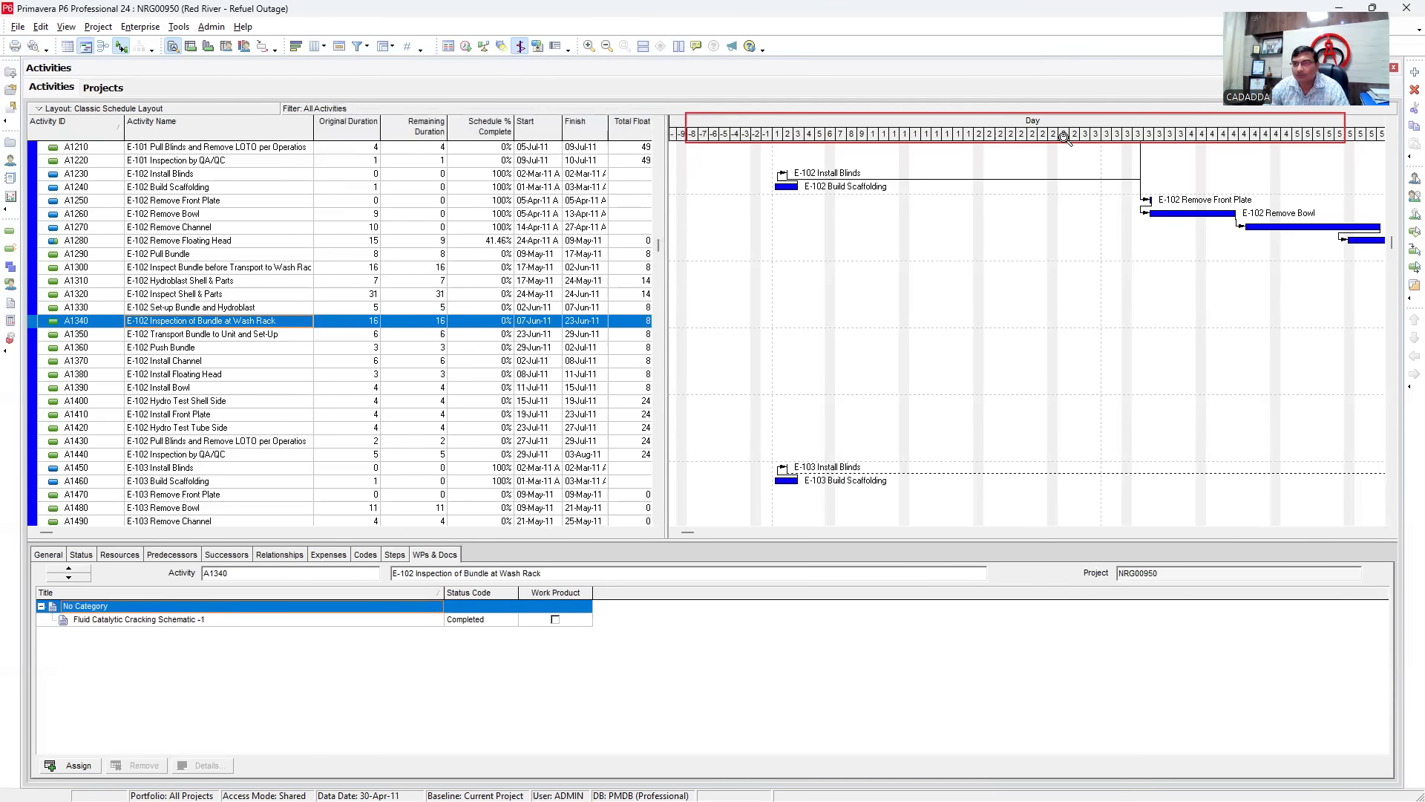
{"action": "left_click_drag", "start_coordinate": [1067, 138], "coordinate": [1367, 146]}
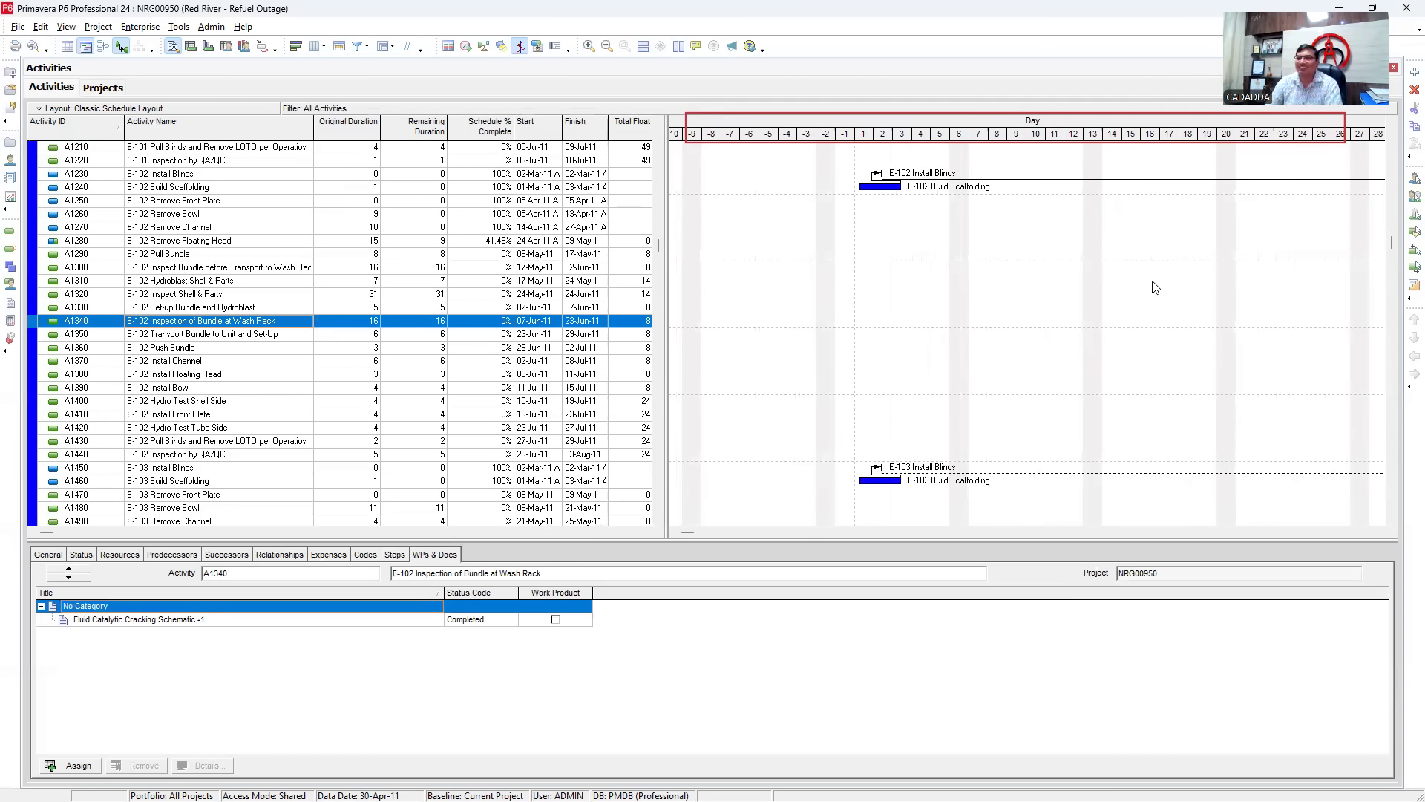
{"action": "scroll", "coordinate": [950, 276], "scroll_direction": "down", "scroll_amount": 1}
{"action": "scroll", "coordinate": [950, 276], "scroll_direction": "up", "scroll_amount": 1}
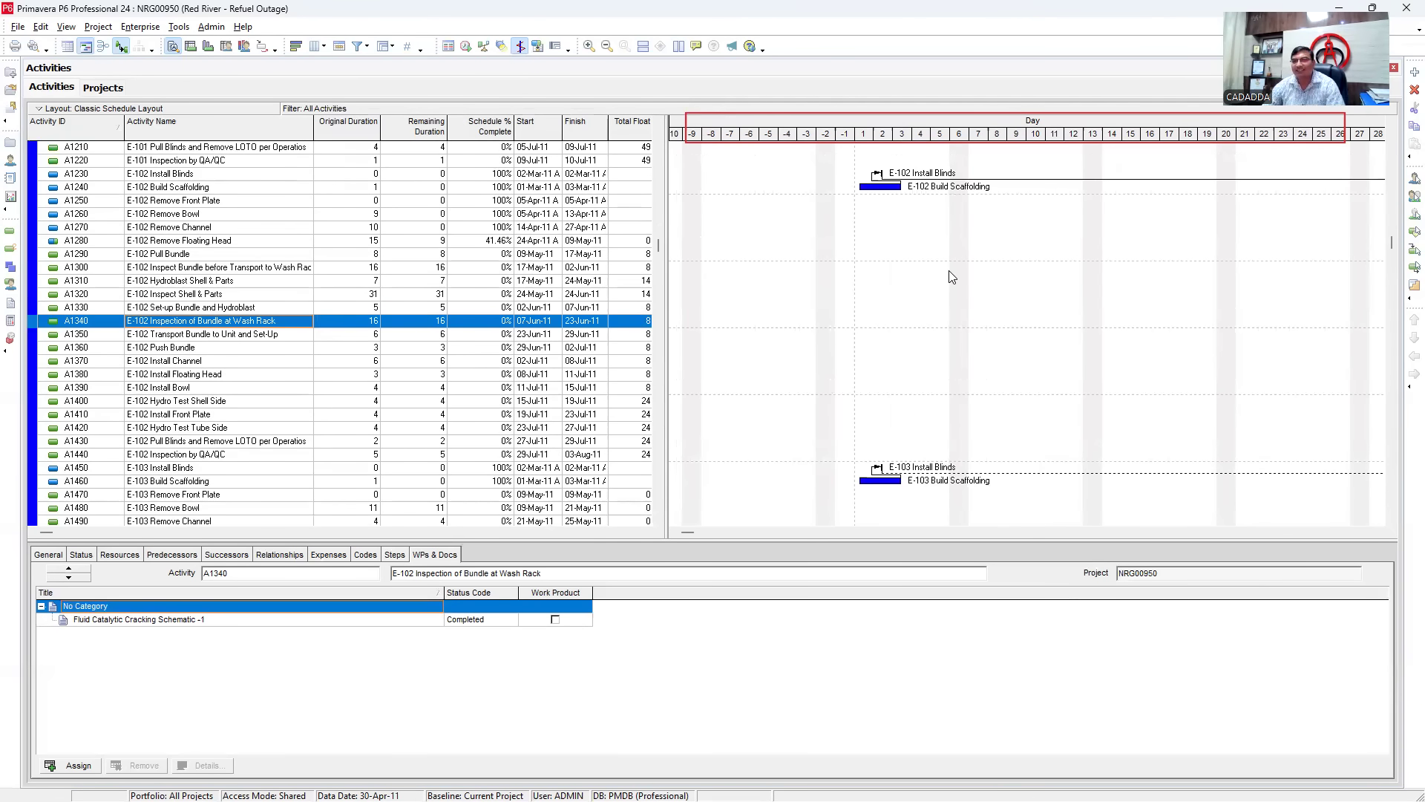
{"action": "scroll", "coordinate": [941, 288], "scroll_direction": "down", "scroll_amount": 9}
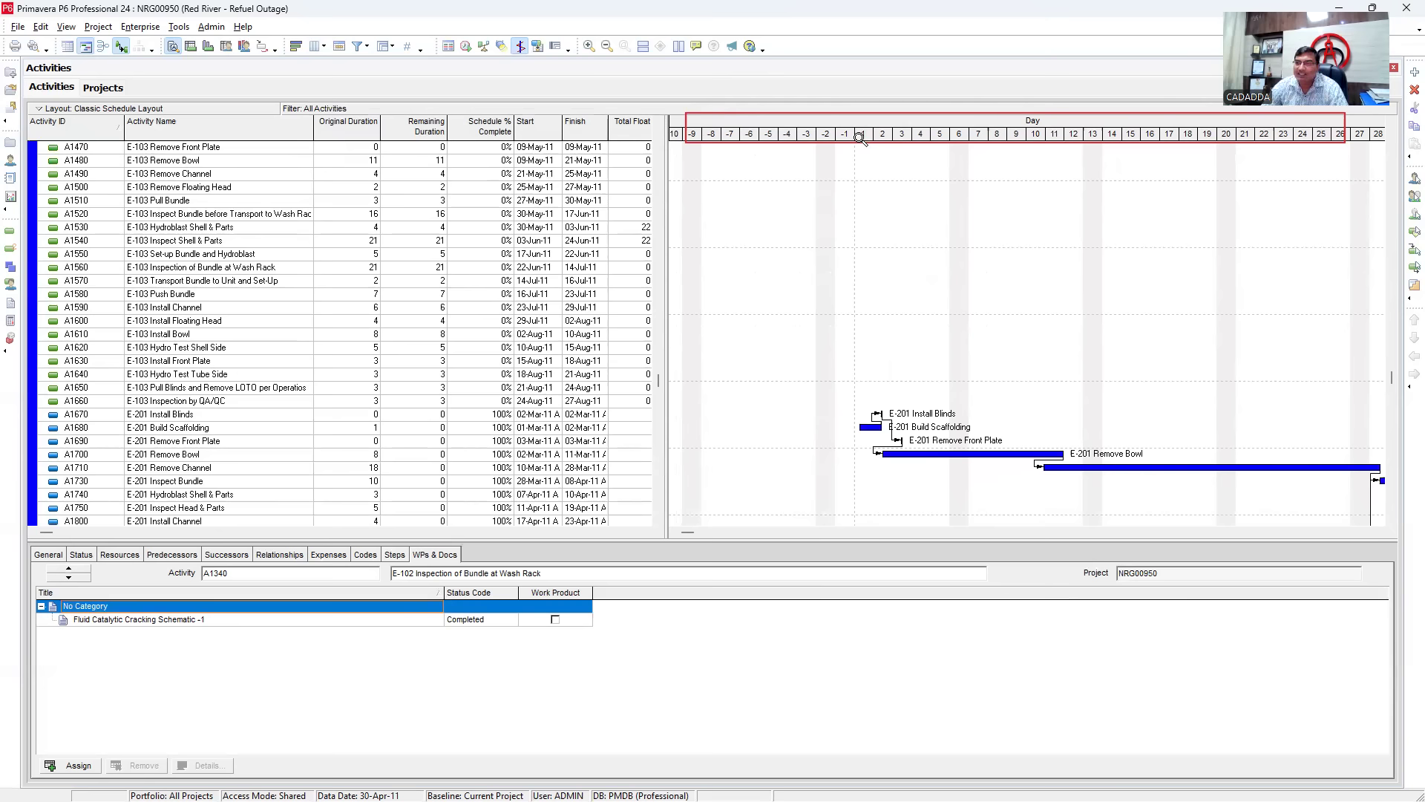
- Shift and narrow the ordinal day columns so days 1 to about 58 fit
{"action": "mouse_move", "coordinate": [705, 140]}
{"action": "left_mouse_down"}
{"action": "mouse_move", "coordinate": [849, 139]}
{"action": "mouse_move", "coordinate": [654, 139]}
{"action": "mouse_move", "coordinate": [729, 139]}
{"action": "mouse_move", "coordinate": [702, 144]}
{"action": "left_mouse_up"}
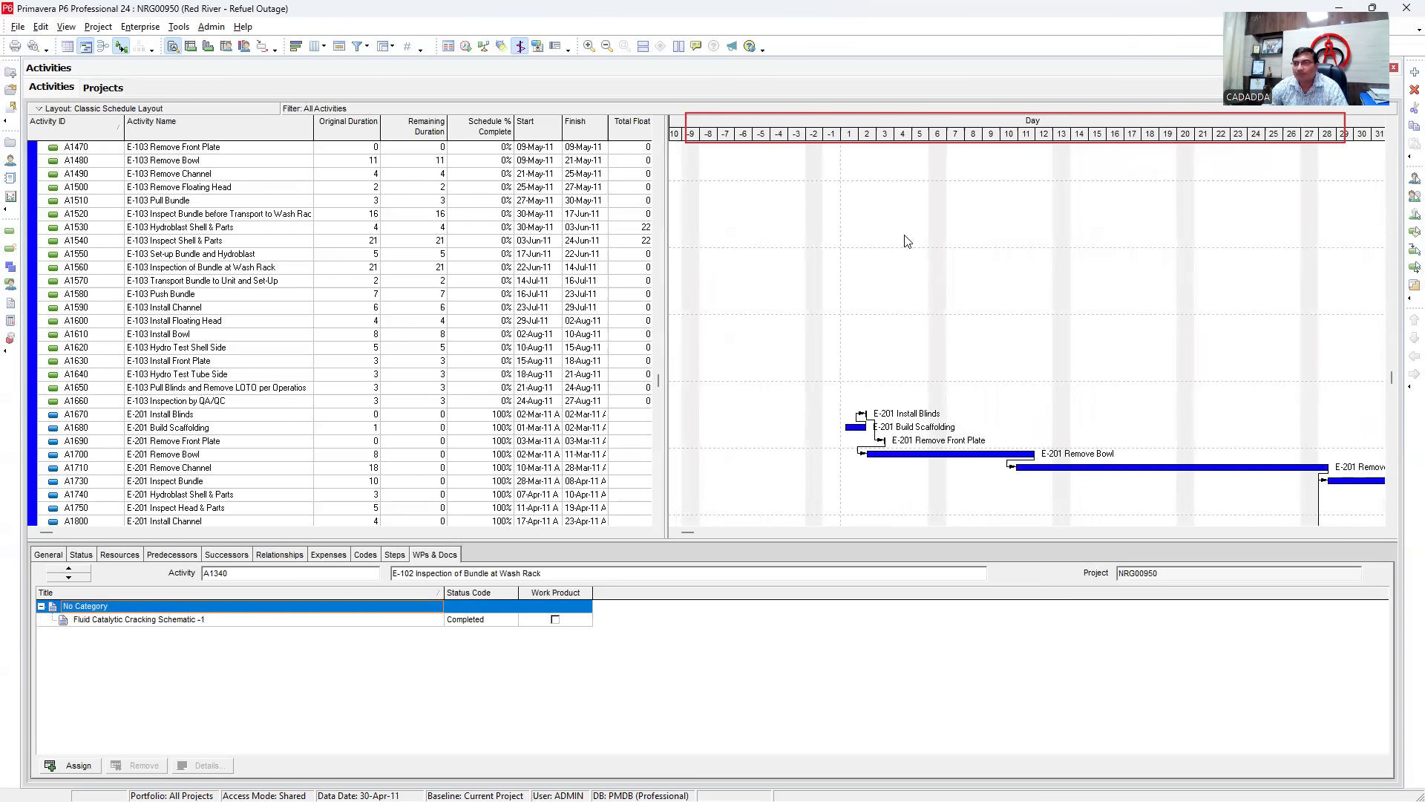
{"action": "right_click", "coordinate": [878, 206]}
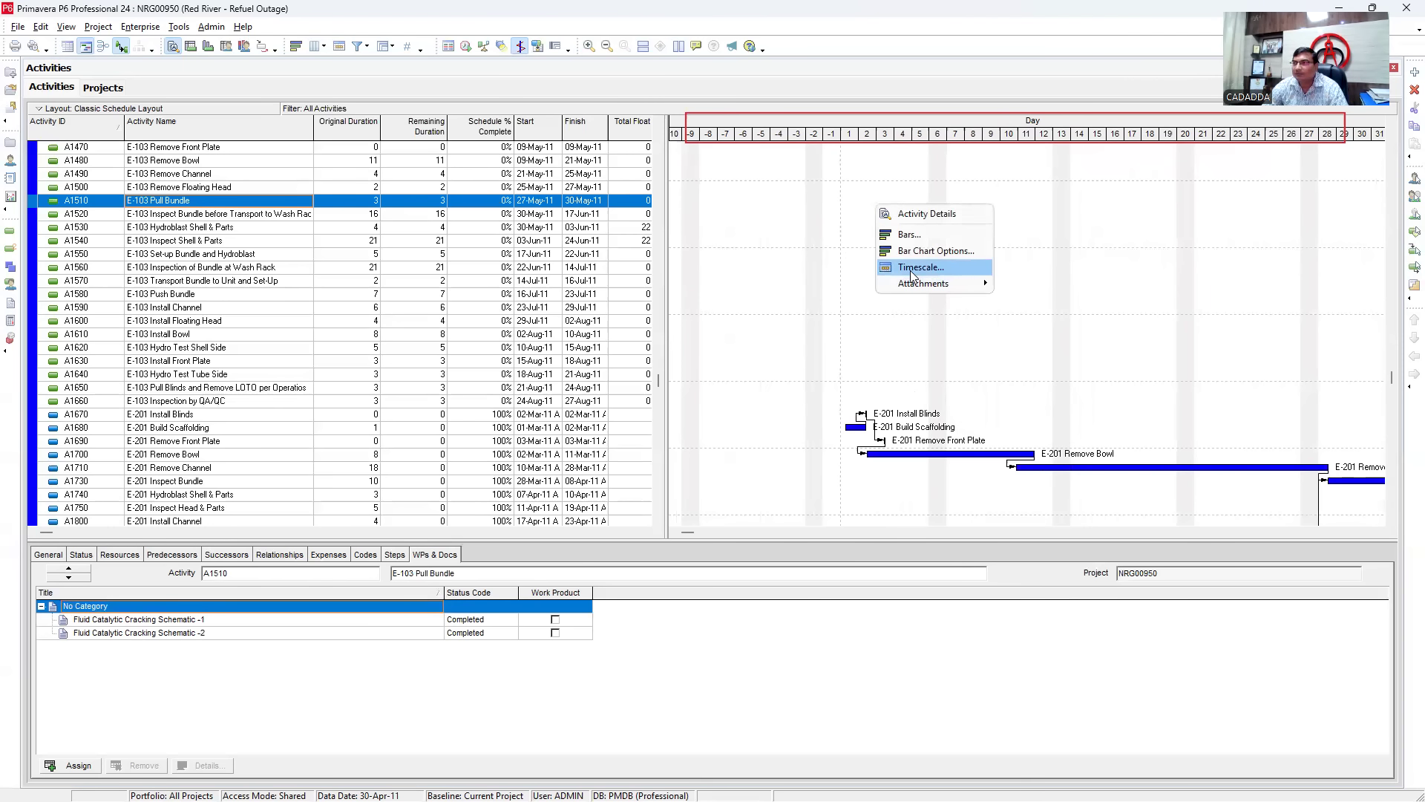
{"action": "left_click", "coordinate": [901, 324]}
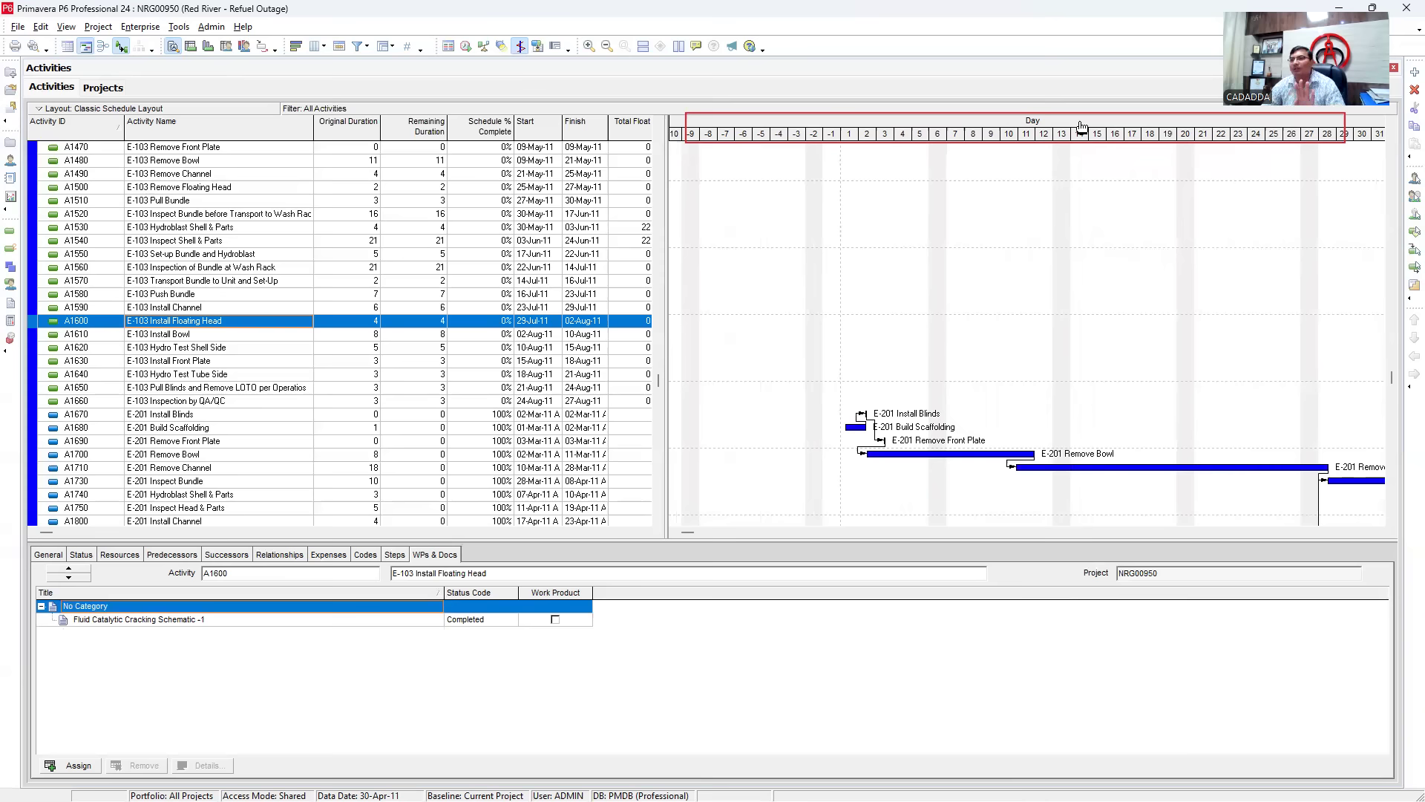
{"action": "left_click_drag", "start_coordinate": [1090, 128], "coordinate": [928, 137]}
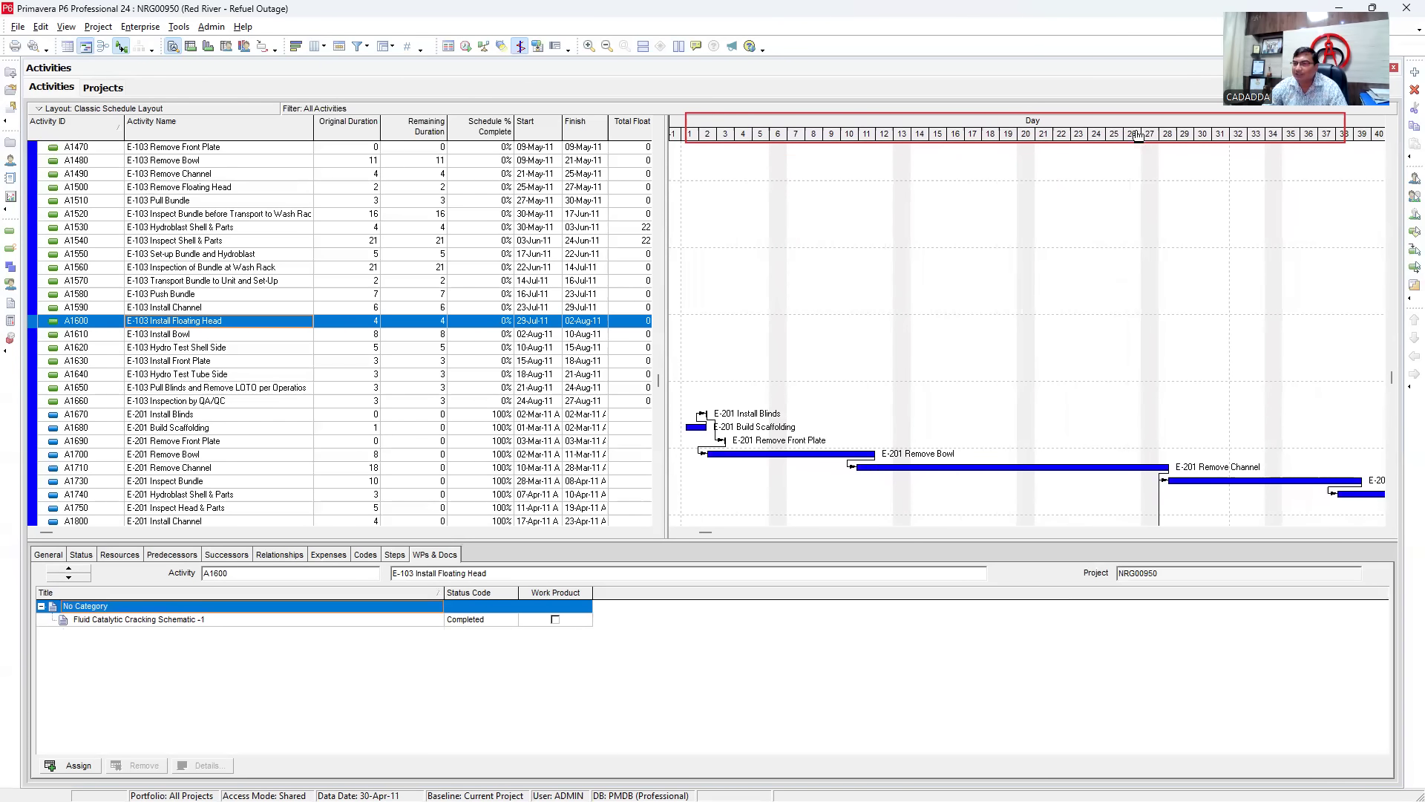
{"action": "left_click_drag", "start_coordinate": [1141, 136], "coordinate": [995, 142]}
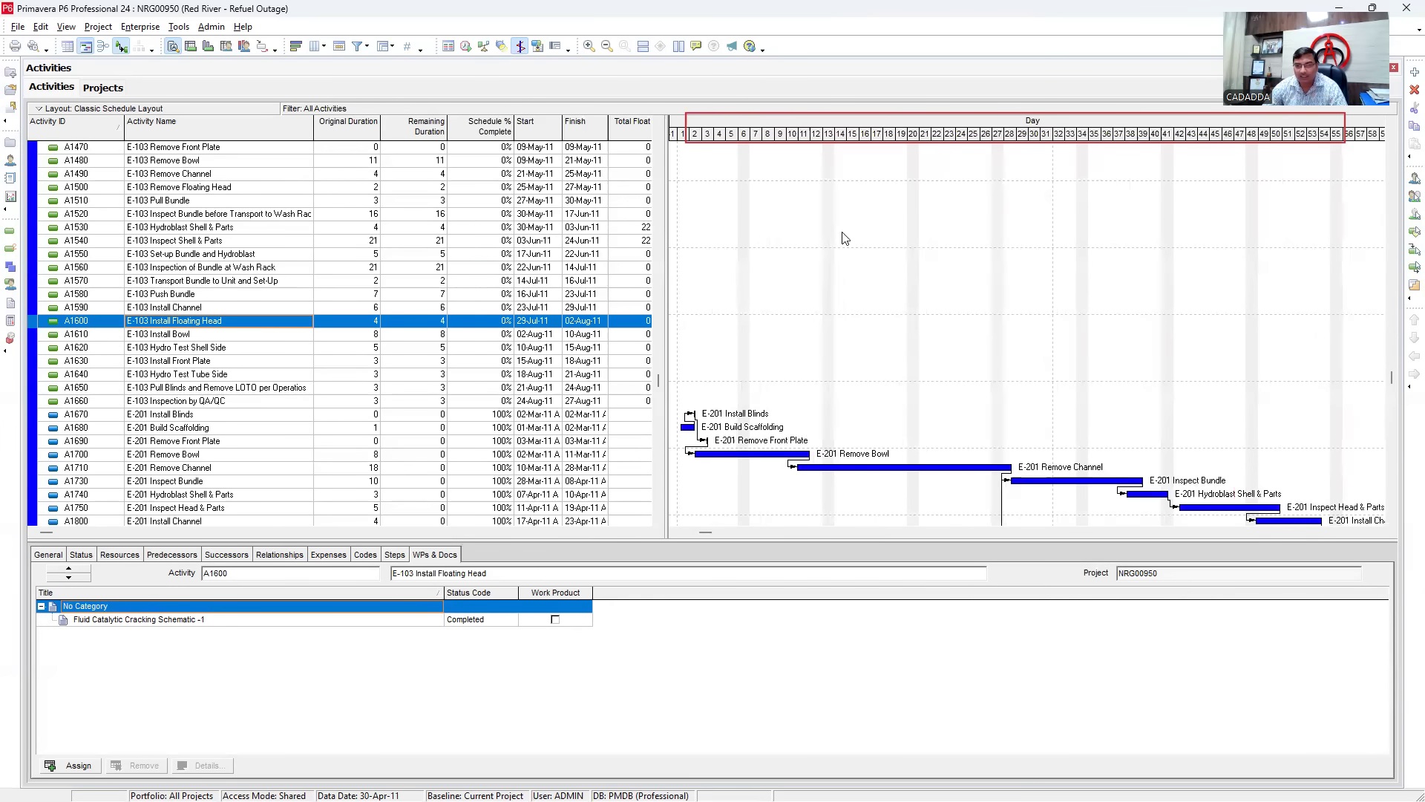
- Change the ordinal date interval to Week and compress the weeks so more bars show
{"action": "right_click", "coordinate": [802, 272]}
{"action": "left_click", "coordinate": [851, 336]}
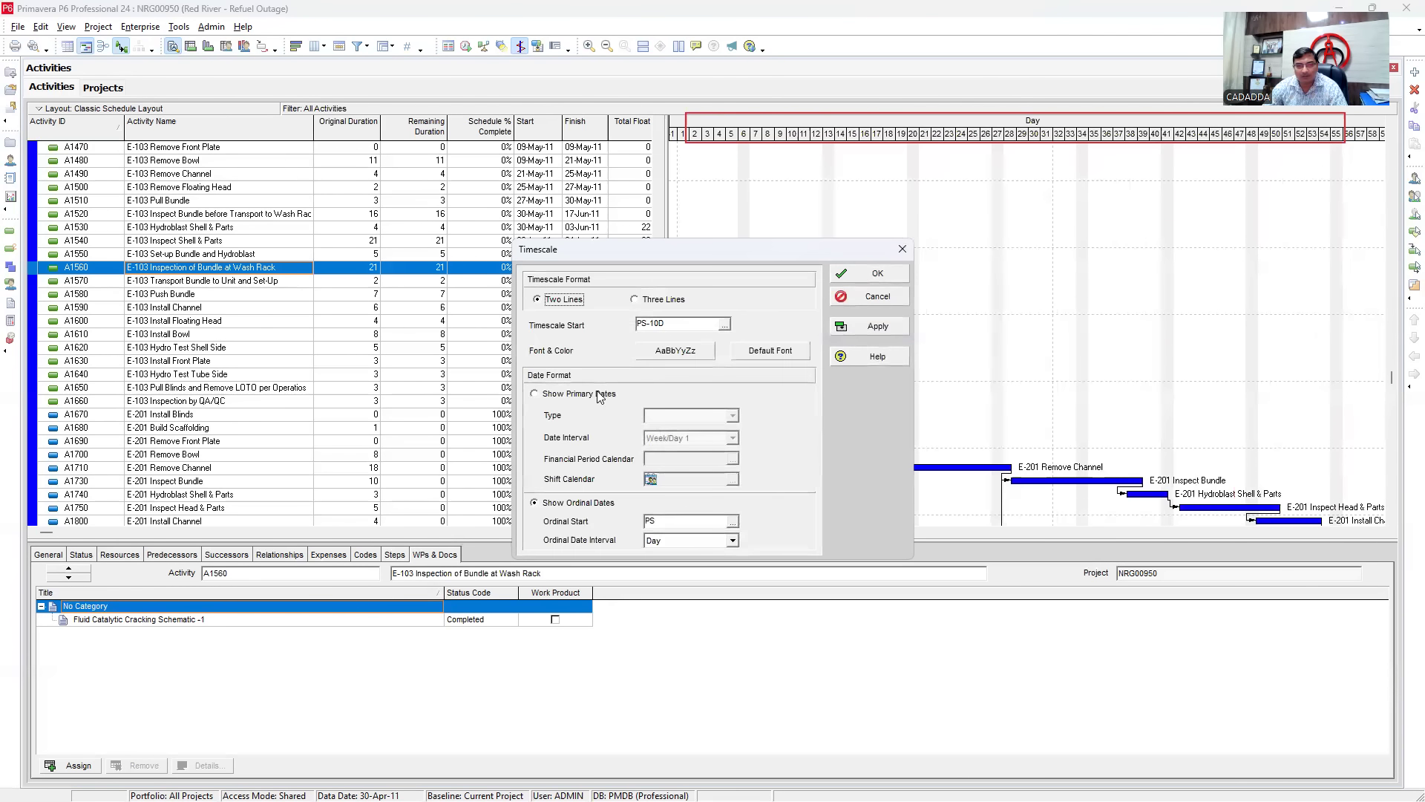
{"action": "left_click", "coordinate": [732, 541]}
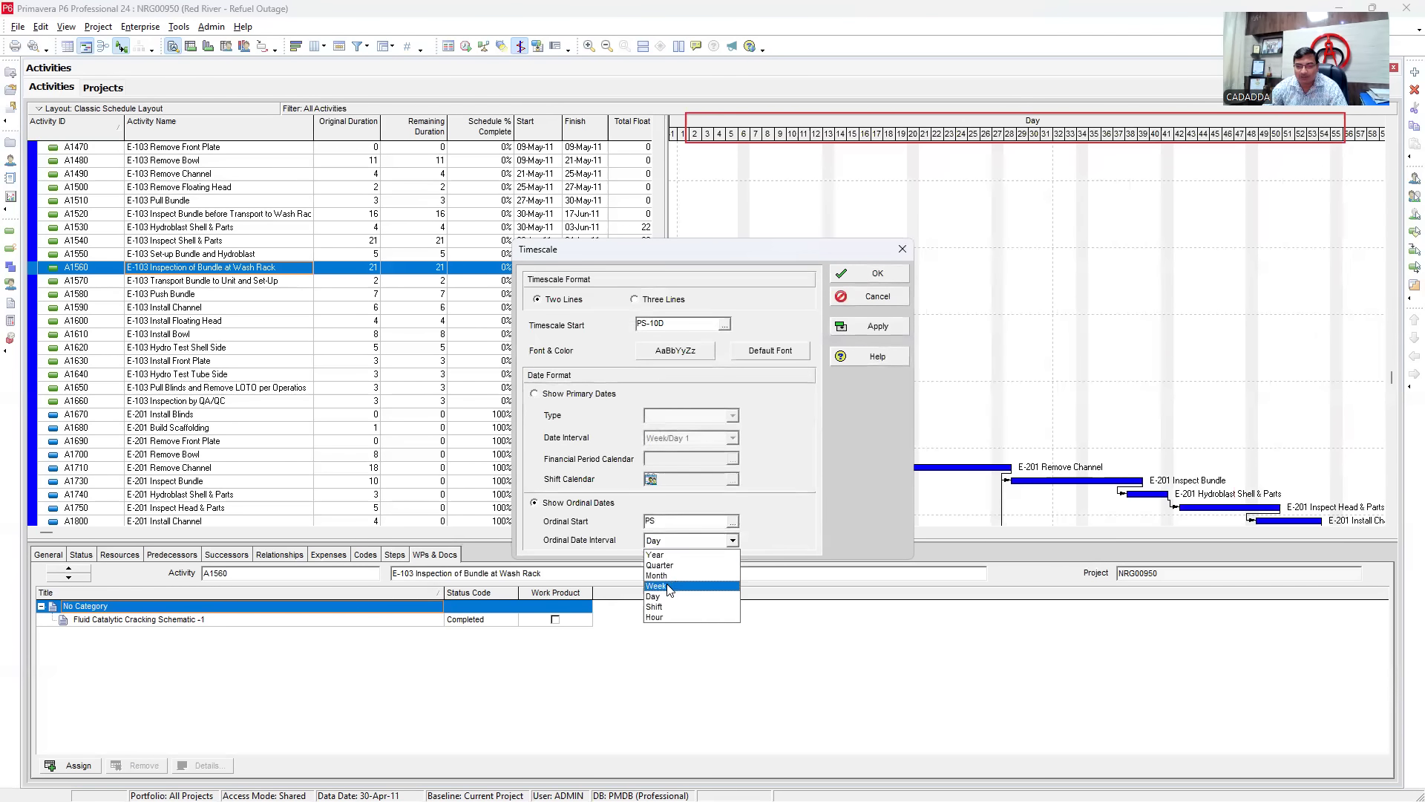
{"action": "left_click", "coordinate": [670, 586]}
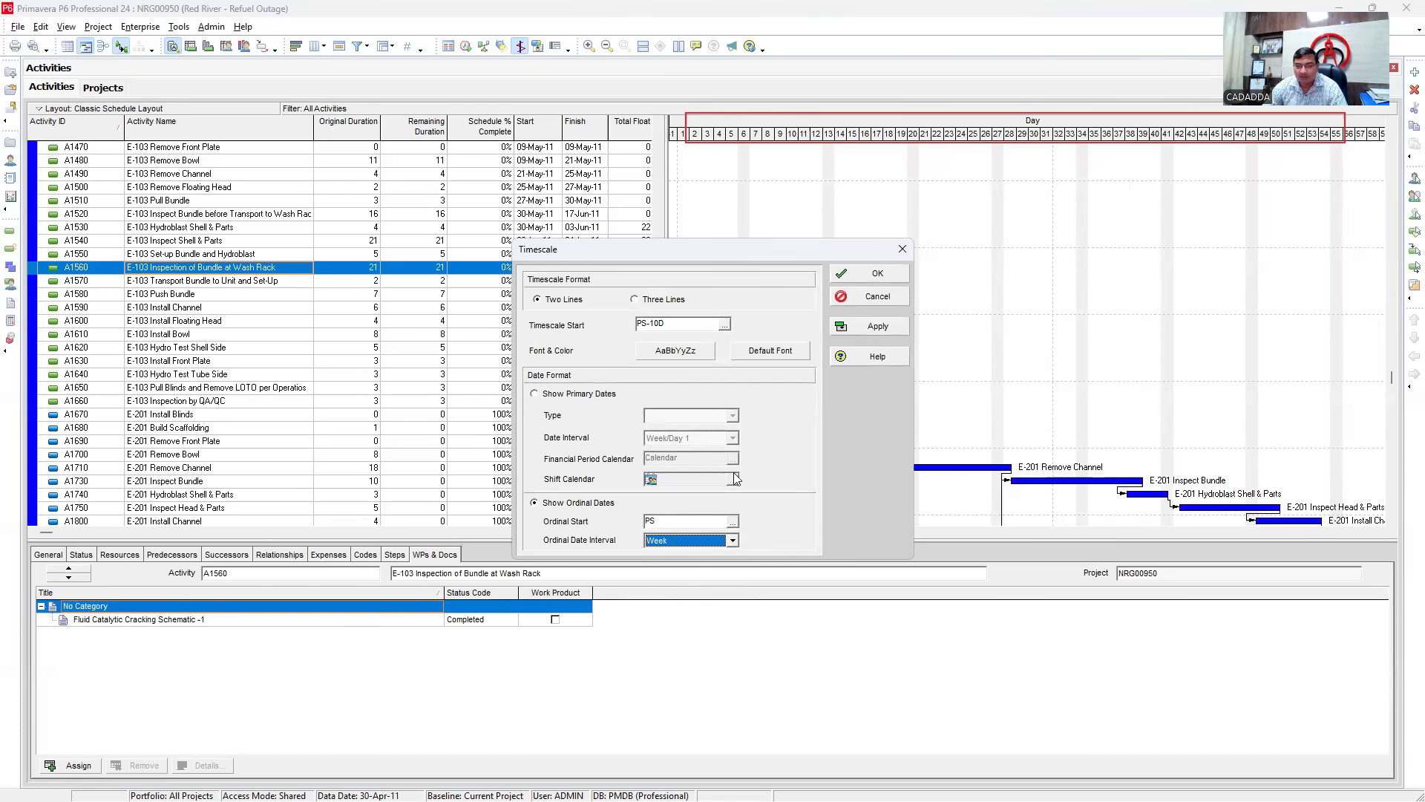
{"action": "left_click", "coordinate": [874, 326]}
{"action": "left_click", "coordinate": [876, 274]}
{"action": "left_click_drag", "start_coordinate": [1186, 143], "coordinate": [933, 142]}
{"action": "scroll", "coordinate": [957, 200], "scroll_direction": "up", "scroll_amount": 8}
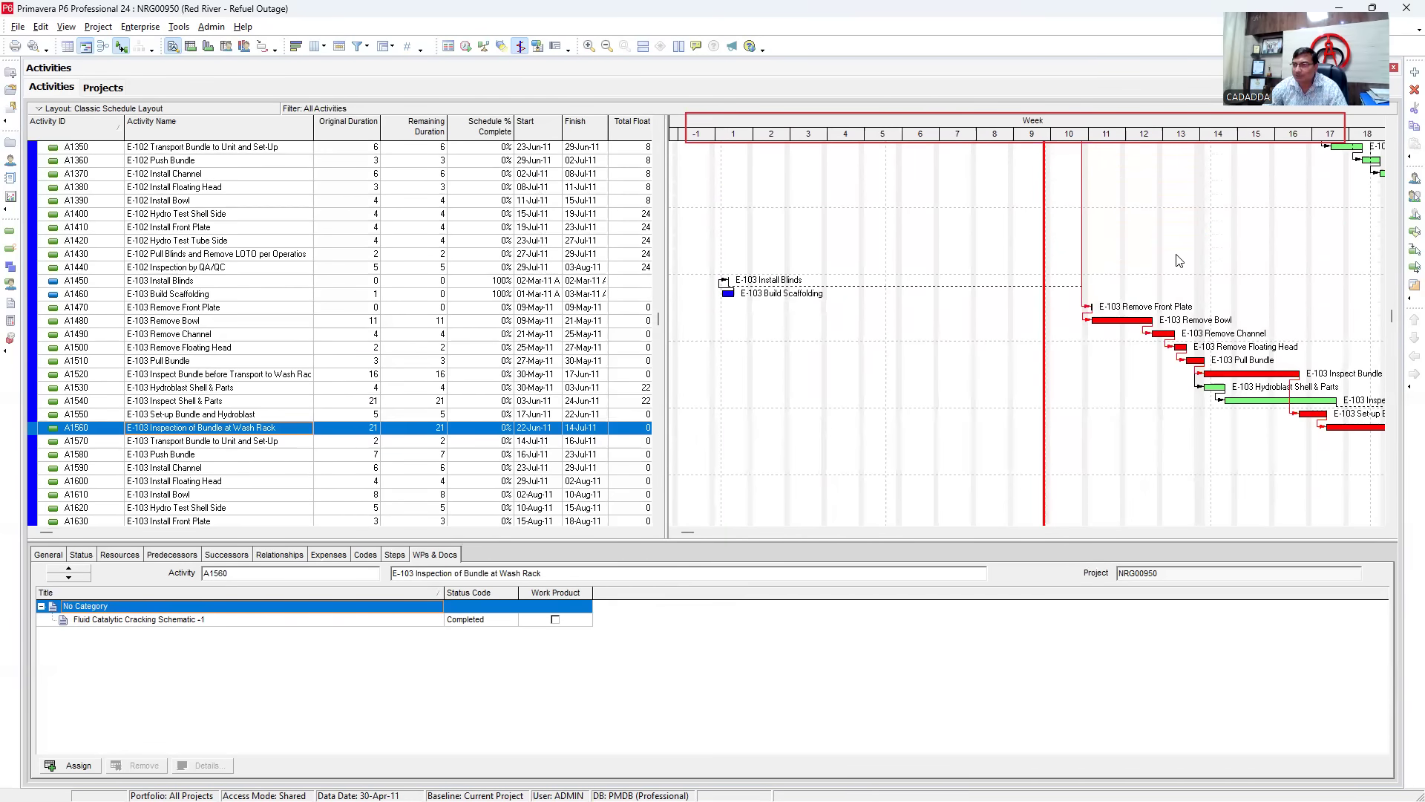
{"action": "scroll", "coordinate": [1180, 262], "scroll_direction": "up", "scroll_amount": 8}
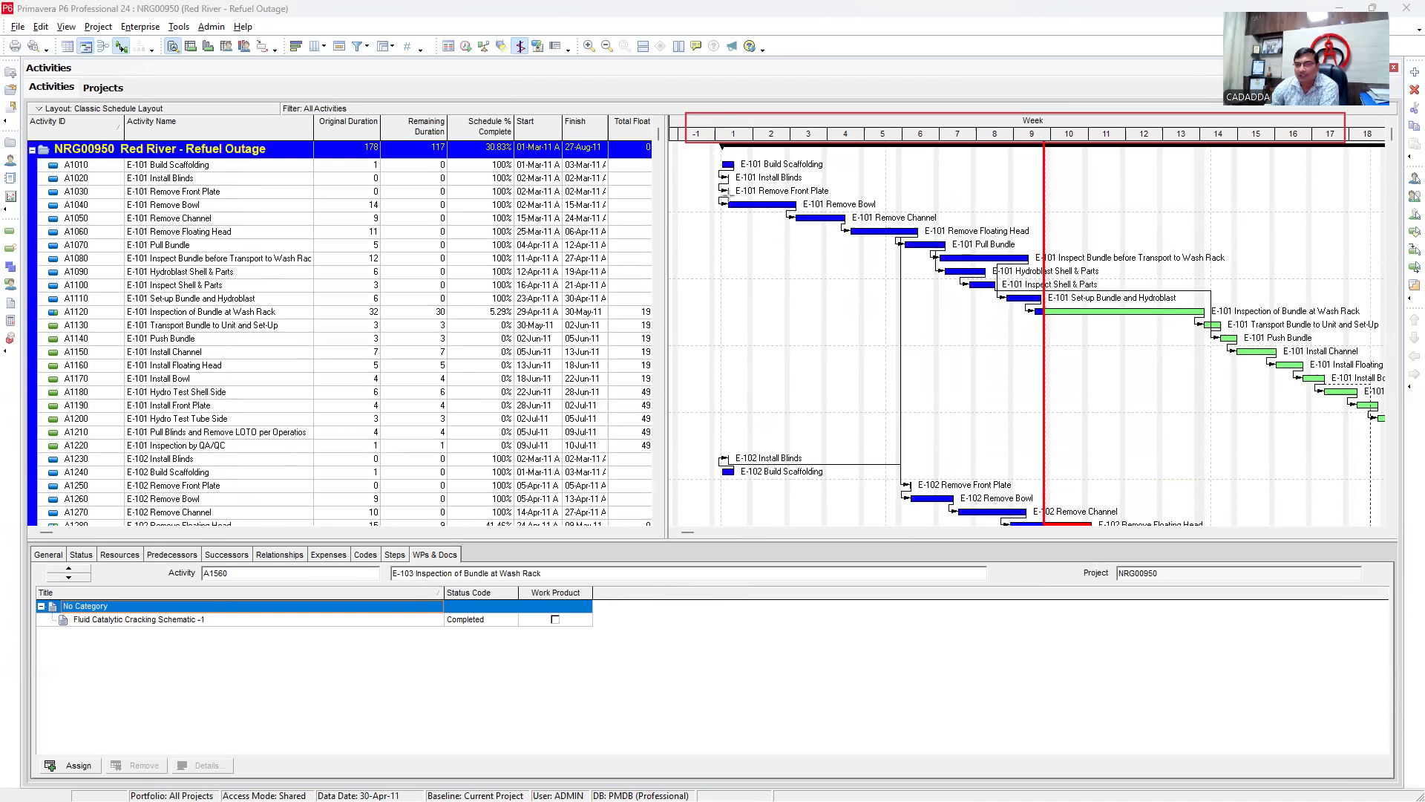
{"action": "left_click_drag", "start_coordinate": [728, 198], "coordinate": [800, 213]}
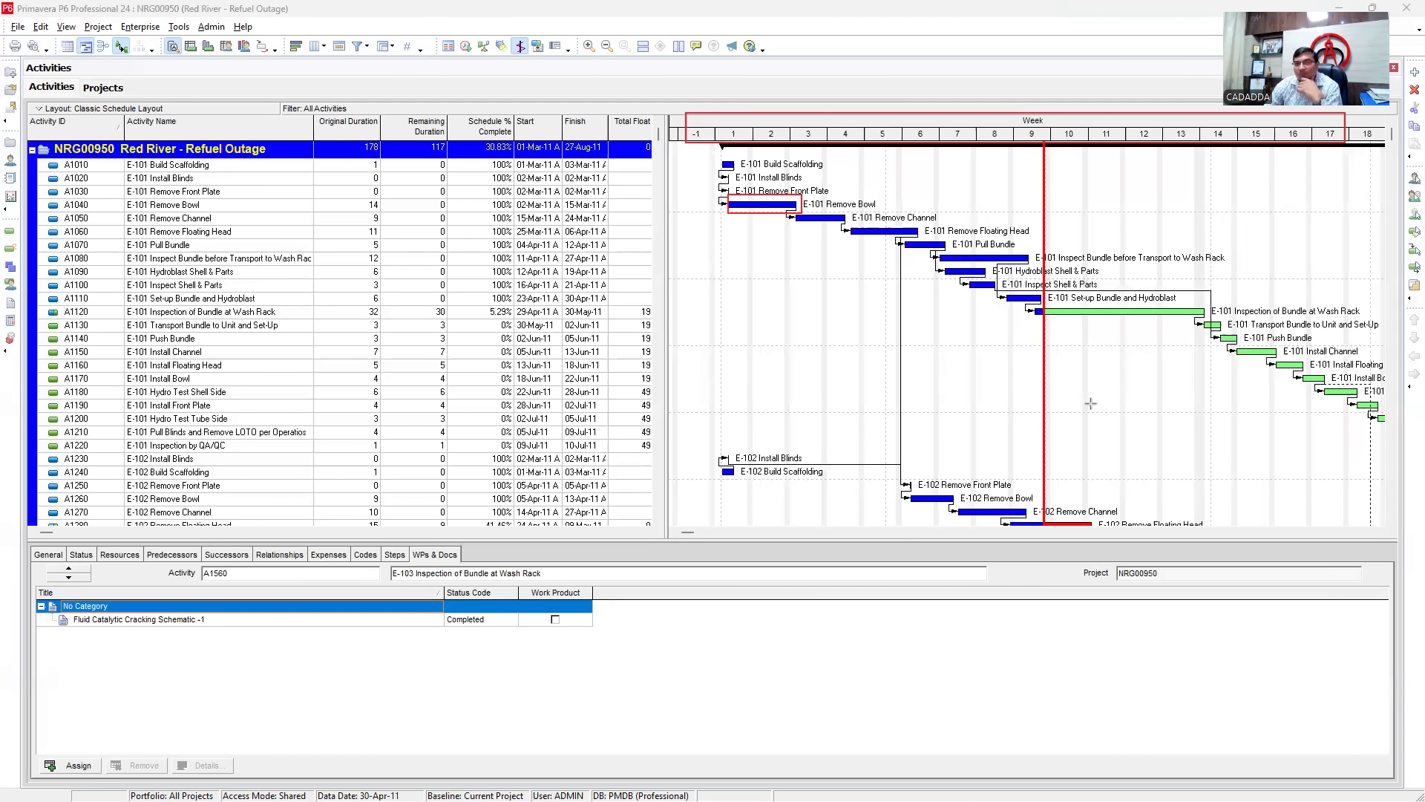
{"action": "mouse_move", "coordinate": [1053, 156]}
{"action": "left_mouse_down"}
{"action": "mouse_move", "coordinate": [1020, 224]}
{"action": "mouse_move", "coordinate": [1037, 228]}
{"action": "left_mouse_up"}
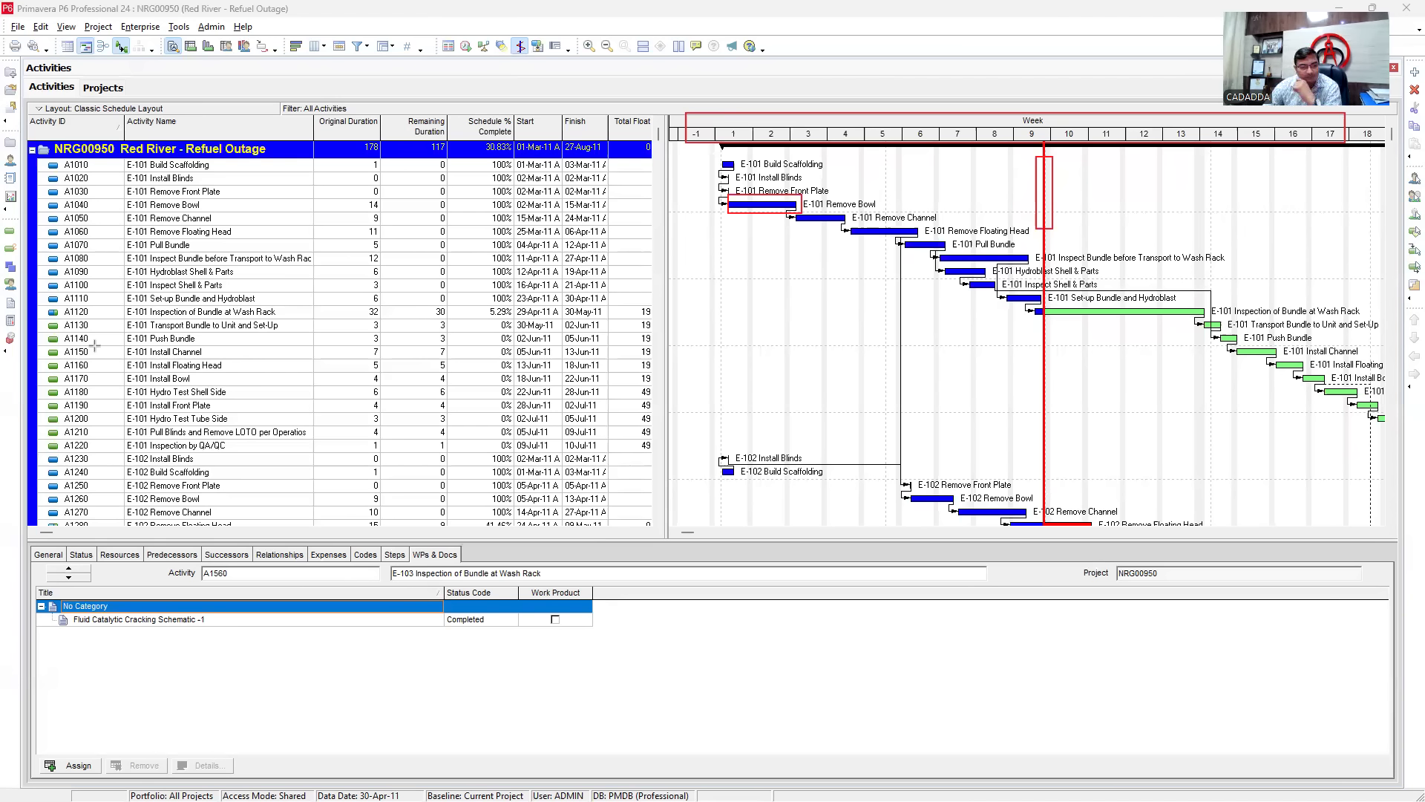
{"action": "left_click", "coordinate": [1224, 221]}
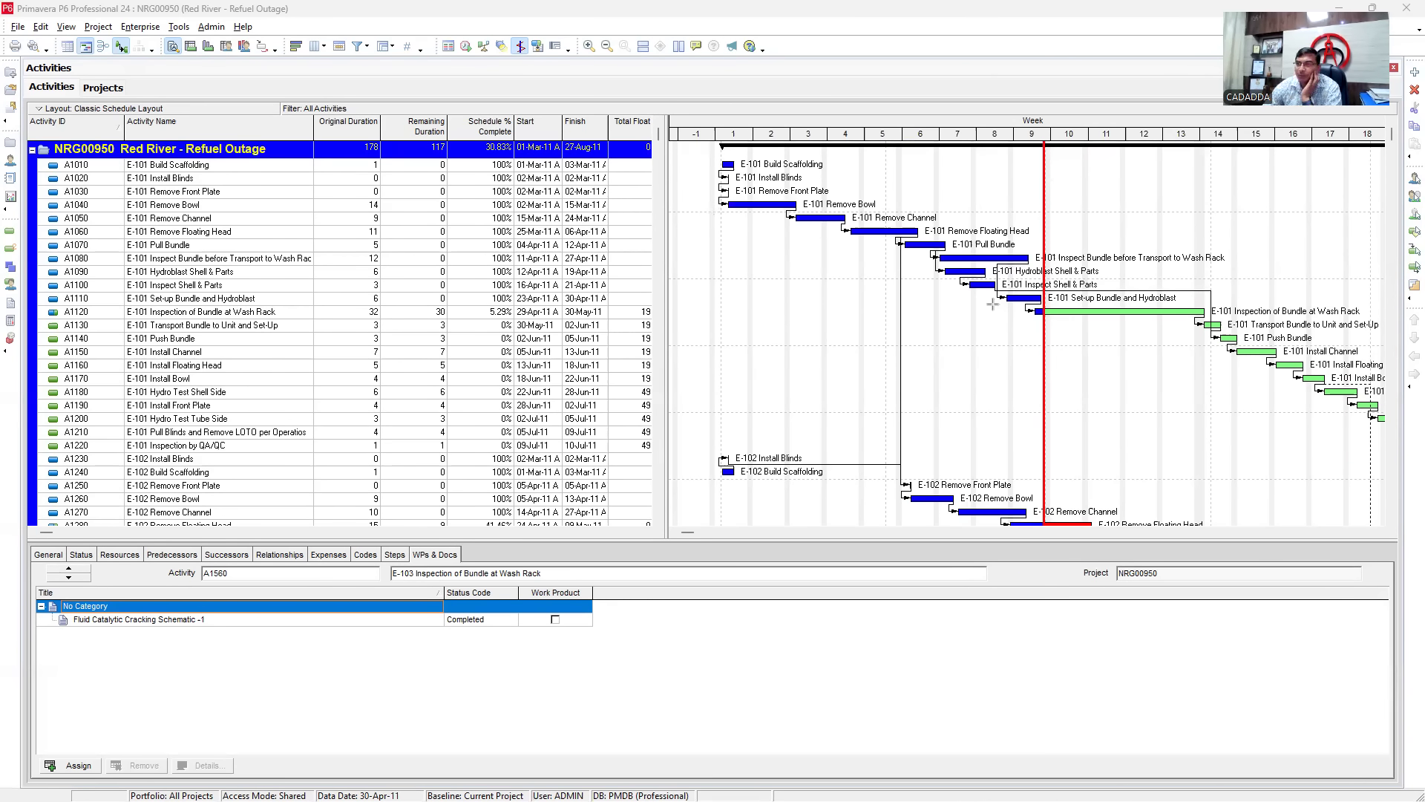
{"action": "left_click_drag", "start_coordinate": [1075, 301], "coordinate": [1204, 320]}
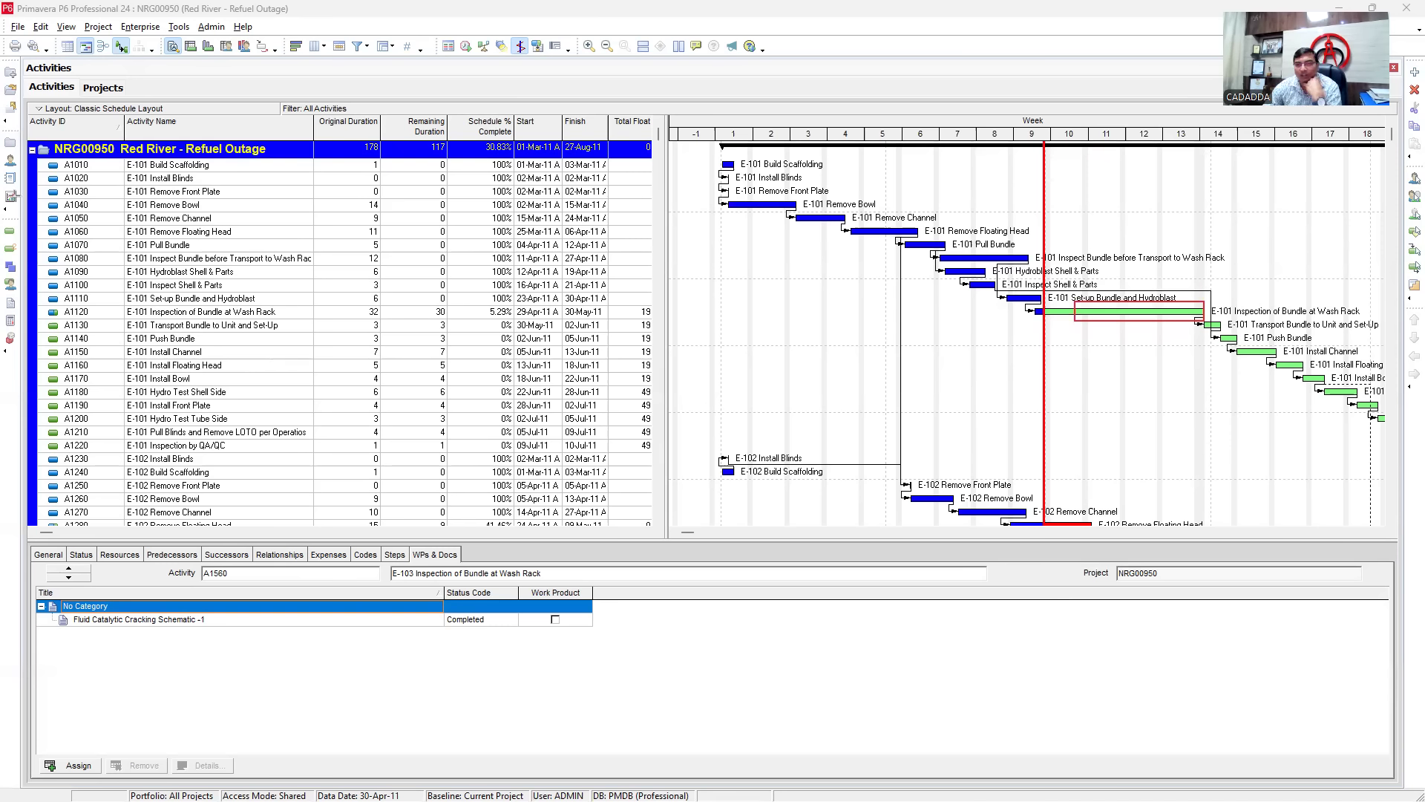
{"action": "scroll", "coordinate": [1080, 337], "scroll_direction": "down", "scroll_amount": 1}
{"action": "scroll", "coordinate": [1087, 345], "scroll_direction": "up", "scroll_amount": 1}
{"action": "scroll", "coordinate": [1106, 343], "scroll_direction": "down", "scroll_amount": 1}
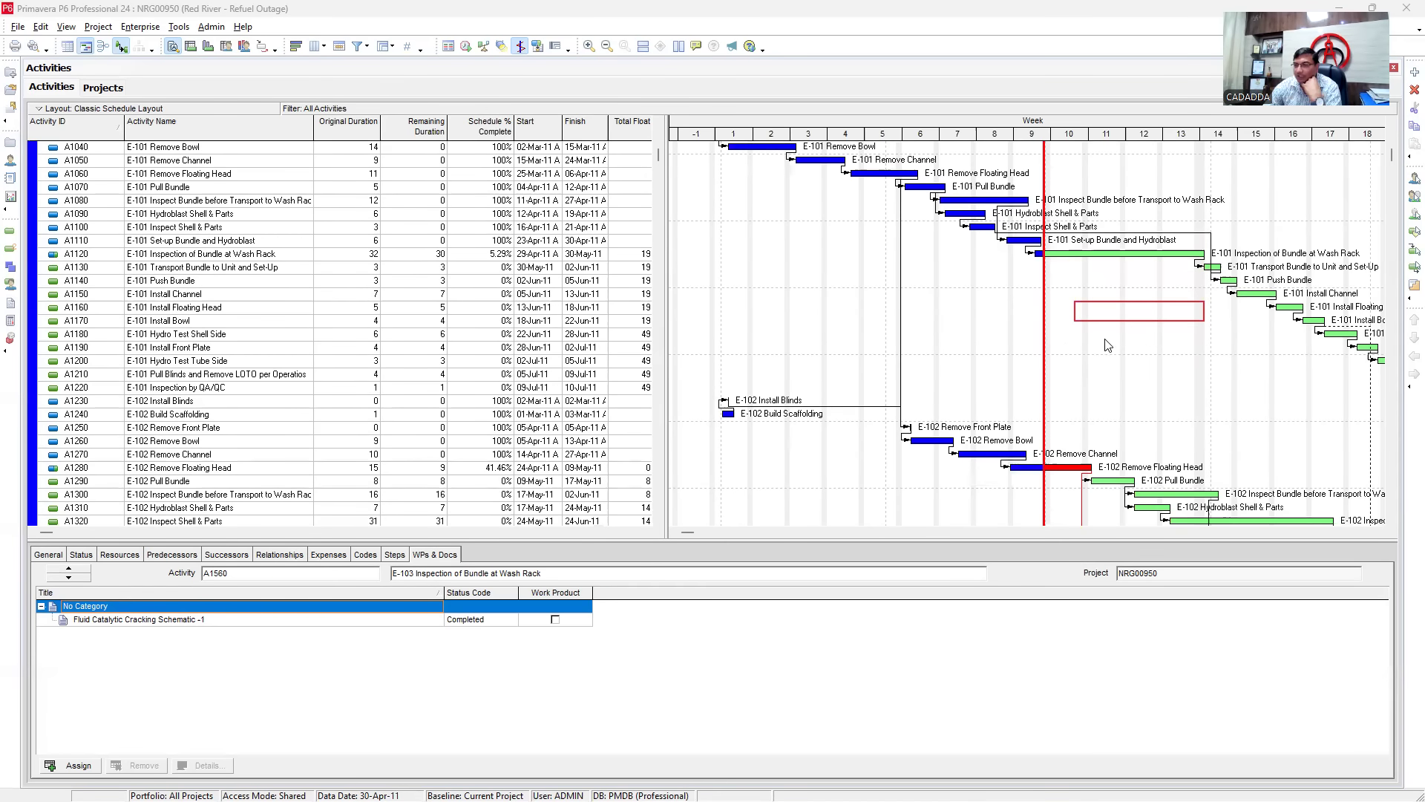
{"action": "scroll", "coordinate": [1060, 334], "scroll_direction": "down", "scroll_amount": 4}
{"action": "scroll", "coordinate": [1070, 415], "scroll_direction": "up", "scroll_amount": 2}
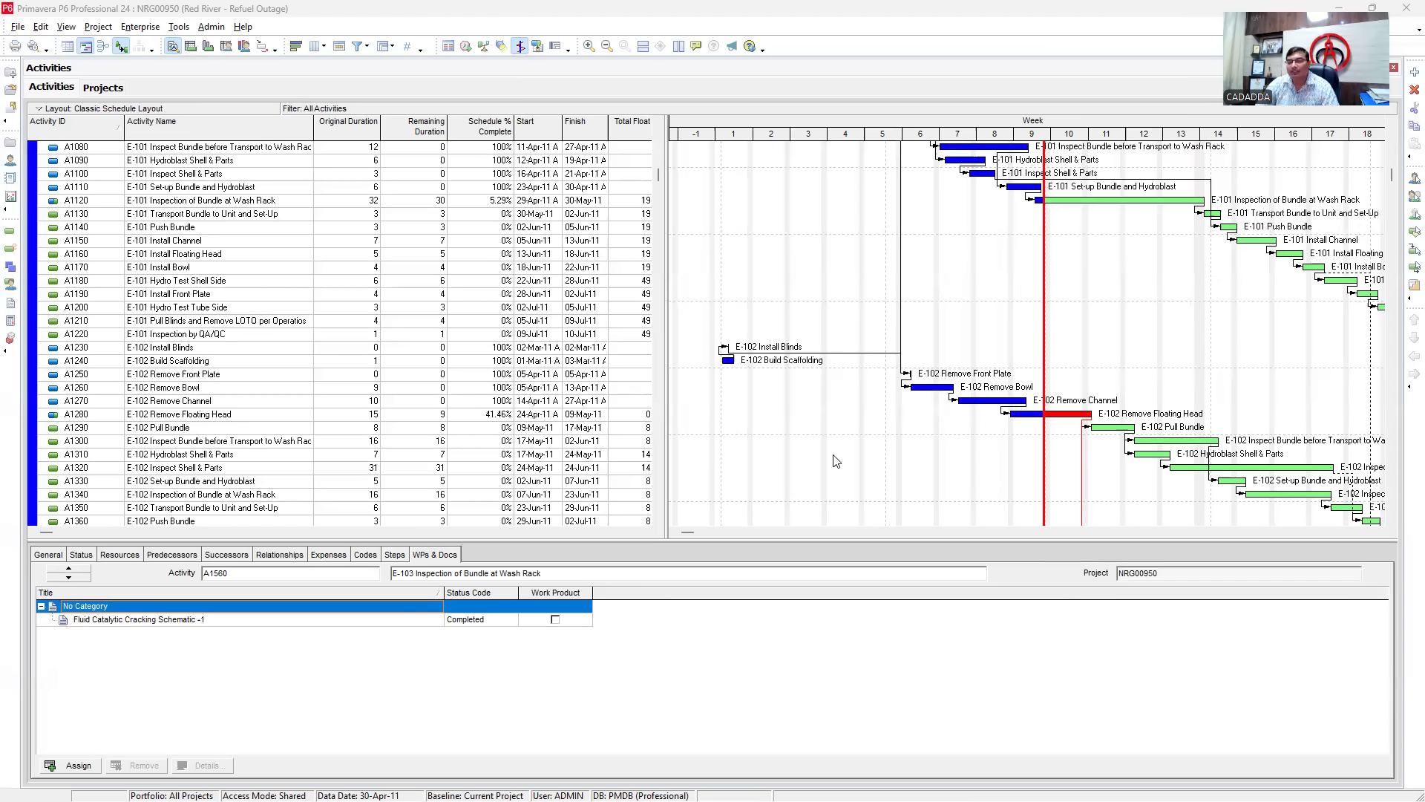
- Turn on Show Legend in Bar Chart Options so the bar types are explained
{"action": "right_click", "coordinate": [718, 464]}
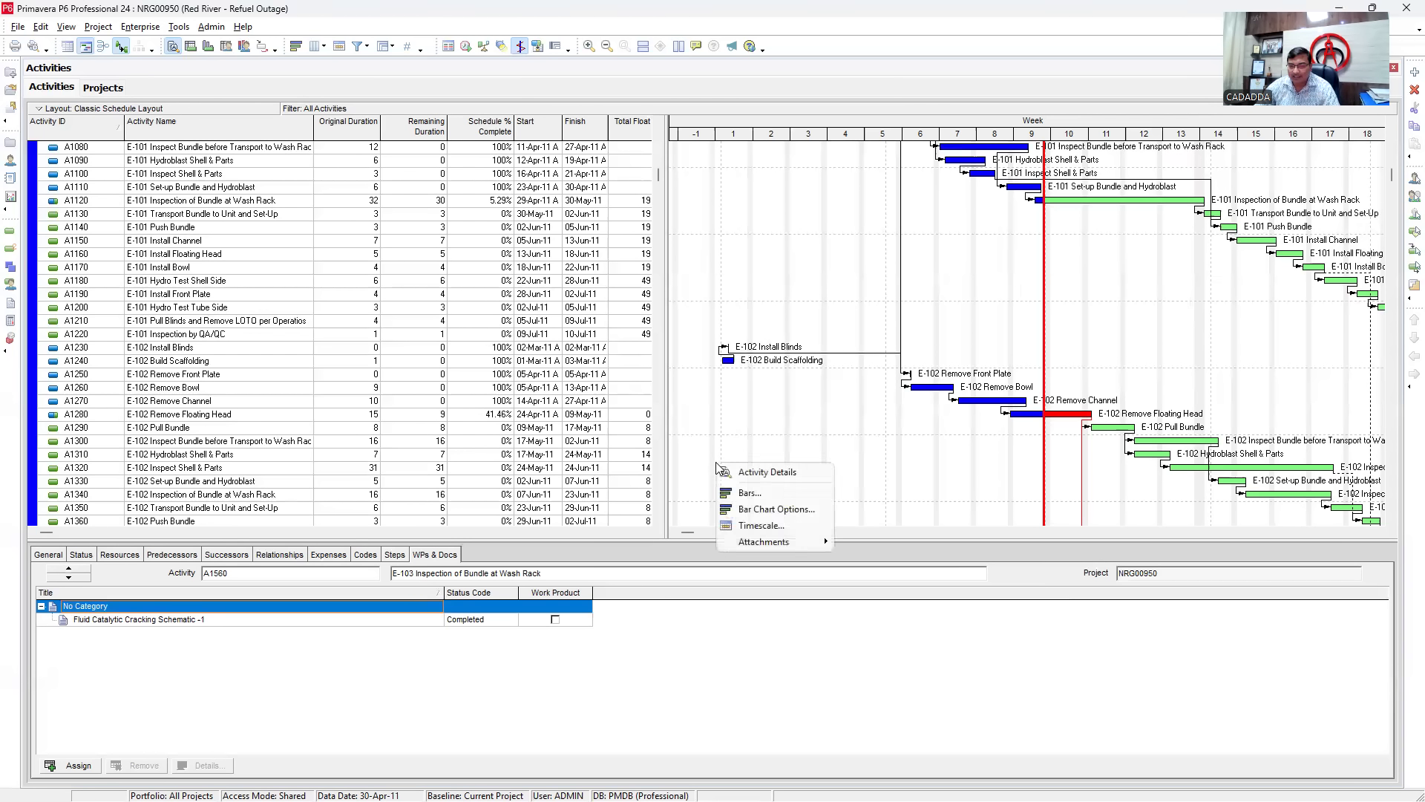
{"action": "left_click", "coordinate": [758, 511]}
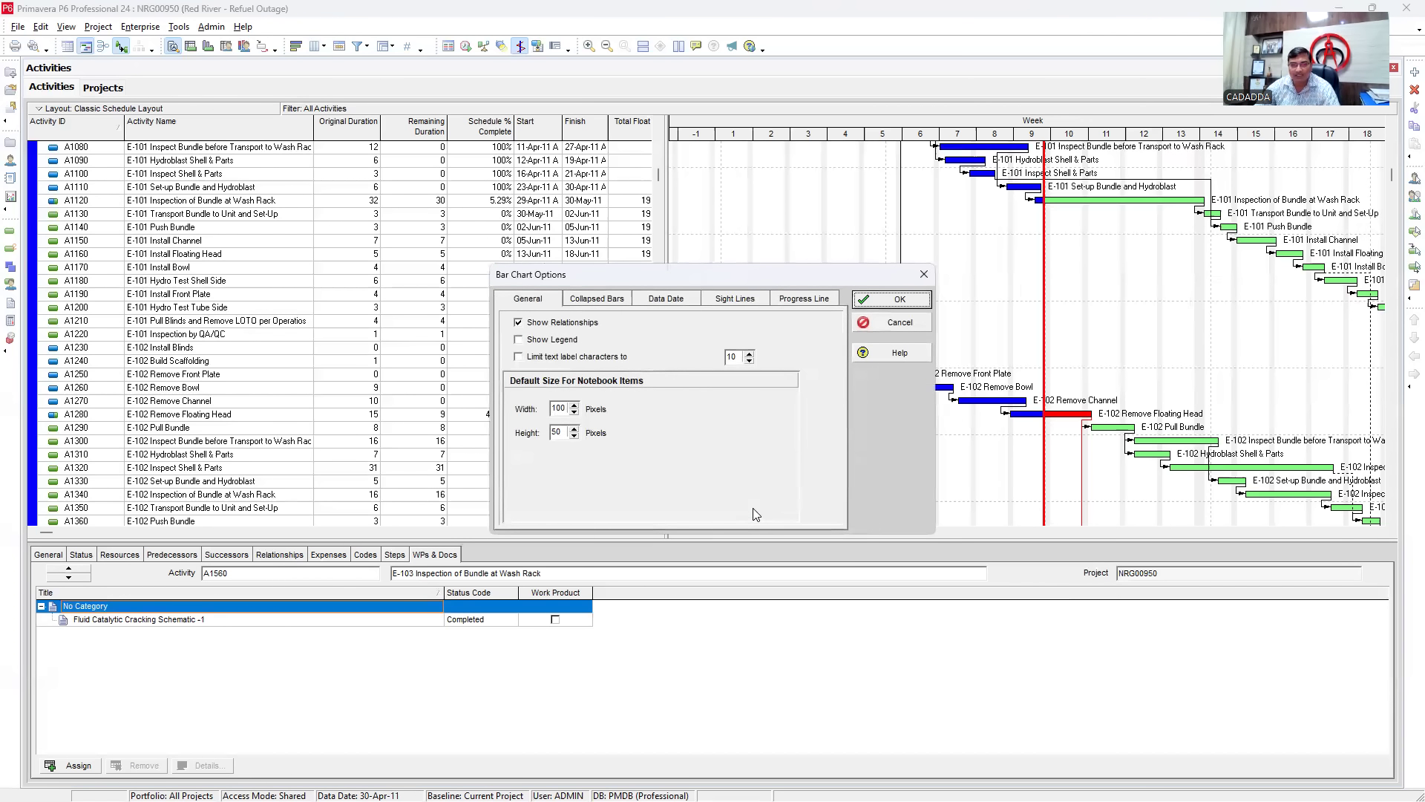
{"action": "left_click", "coordinate": [520, 340]}
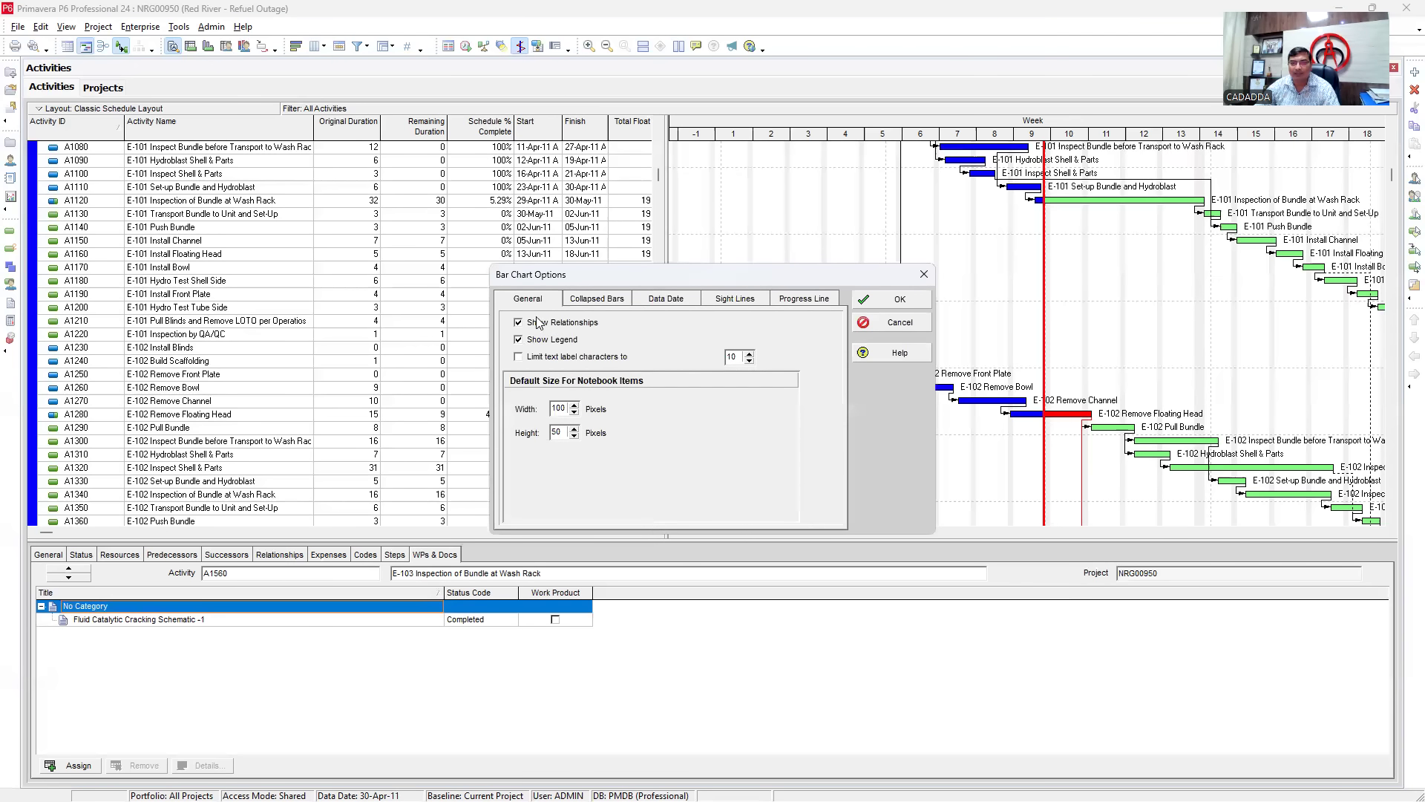
{"action": "left_click", "coordinate": [891, 300]}
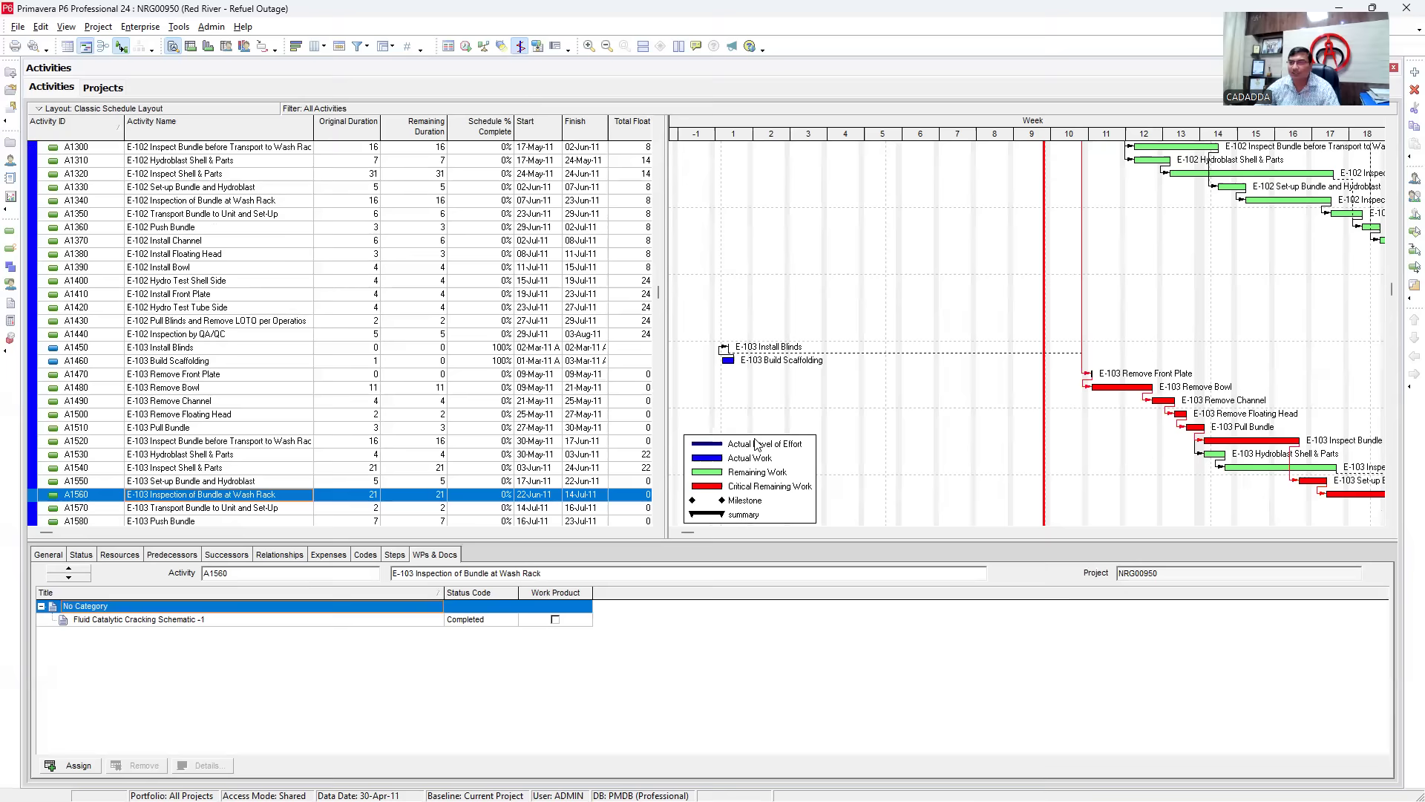
- Review the Red River activities, accept Group and Sort unchanged, and switch to the Projects window
{"action": "scroll", "coordinate": [1065, 401], "scroll_direction": "up", "scroll_amount": 6}
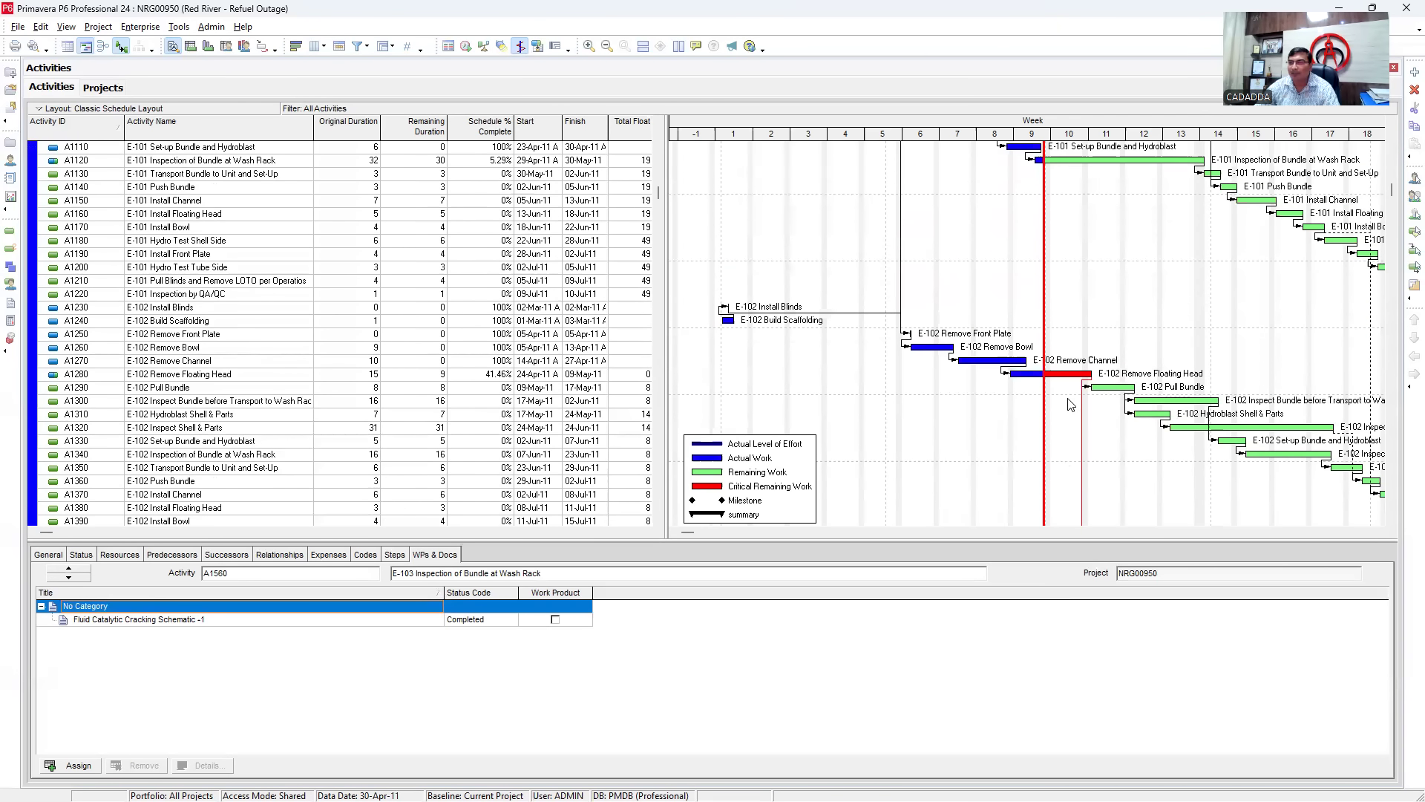
{"action": "scroll", "coordinate": [1072, 405], "scroll_direction": "up", "scroll_amount": 2}
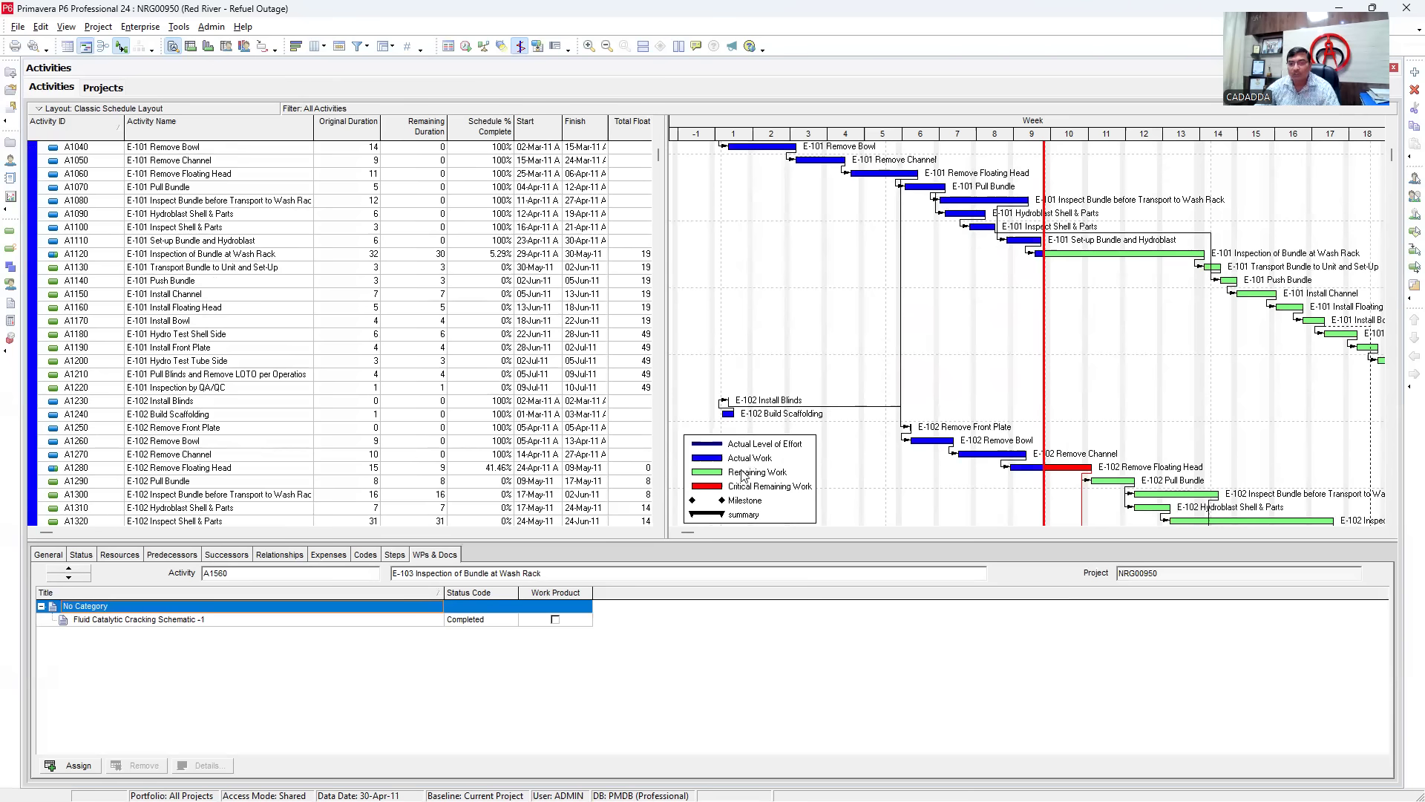
{"action": "scroll", "coordinate": [1021, 390], "scroll_direction": "up", "scroll_amount": 2}
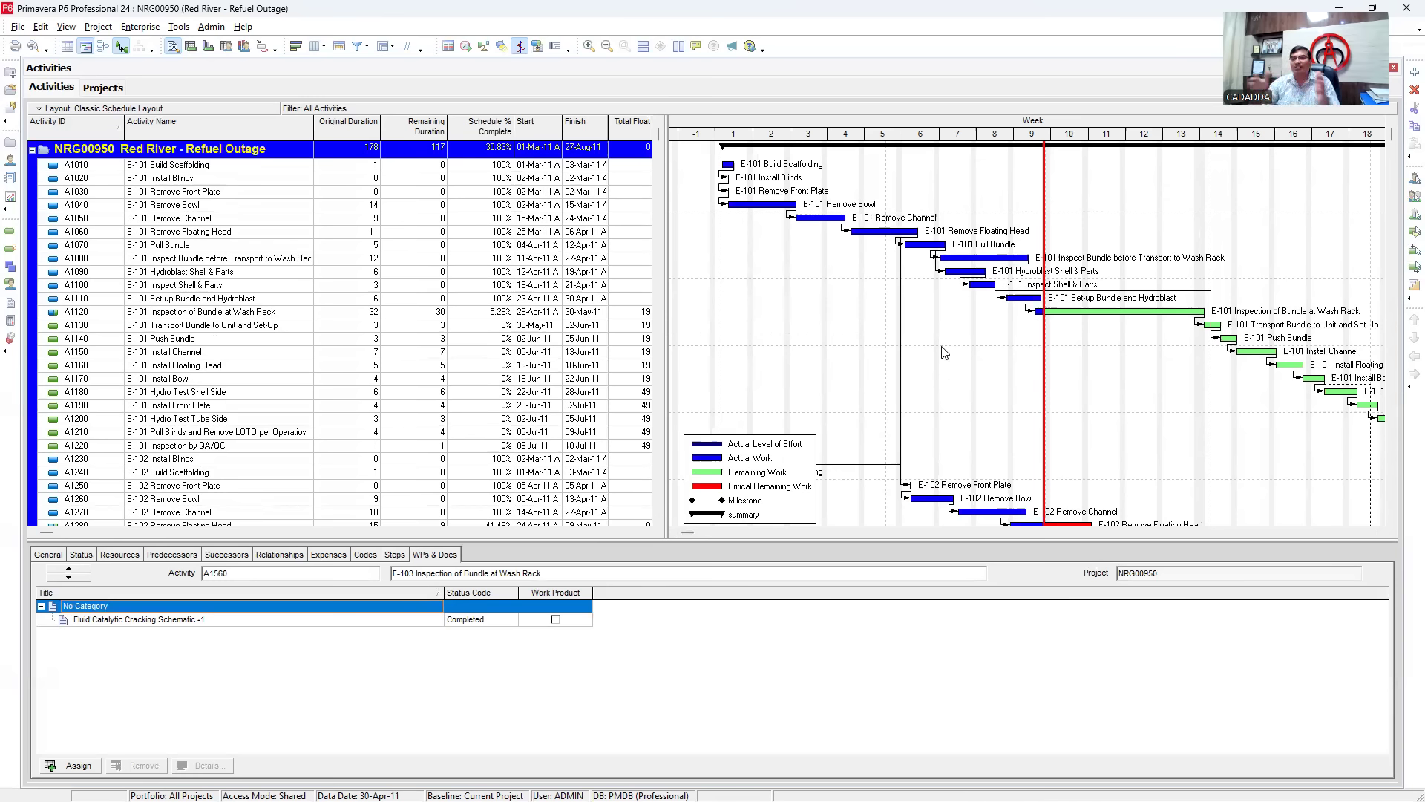
{"action": "scroll", "coordinate": [418, 435], "scroll_direction": "down", "scroll_amount": 12}
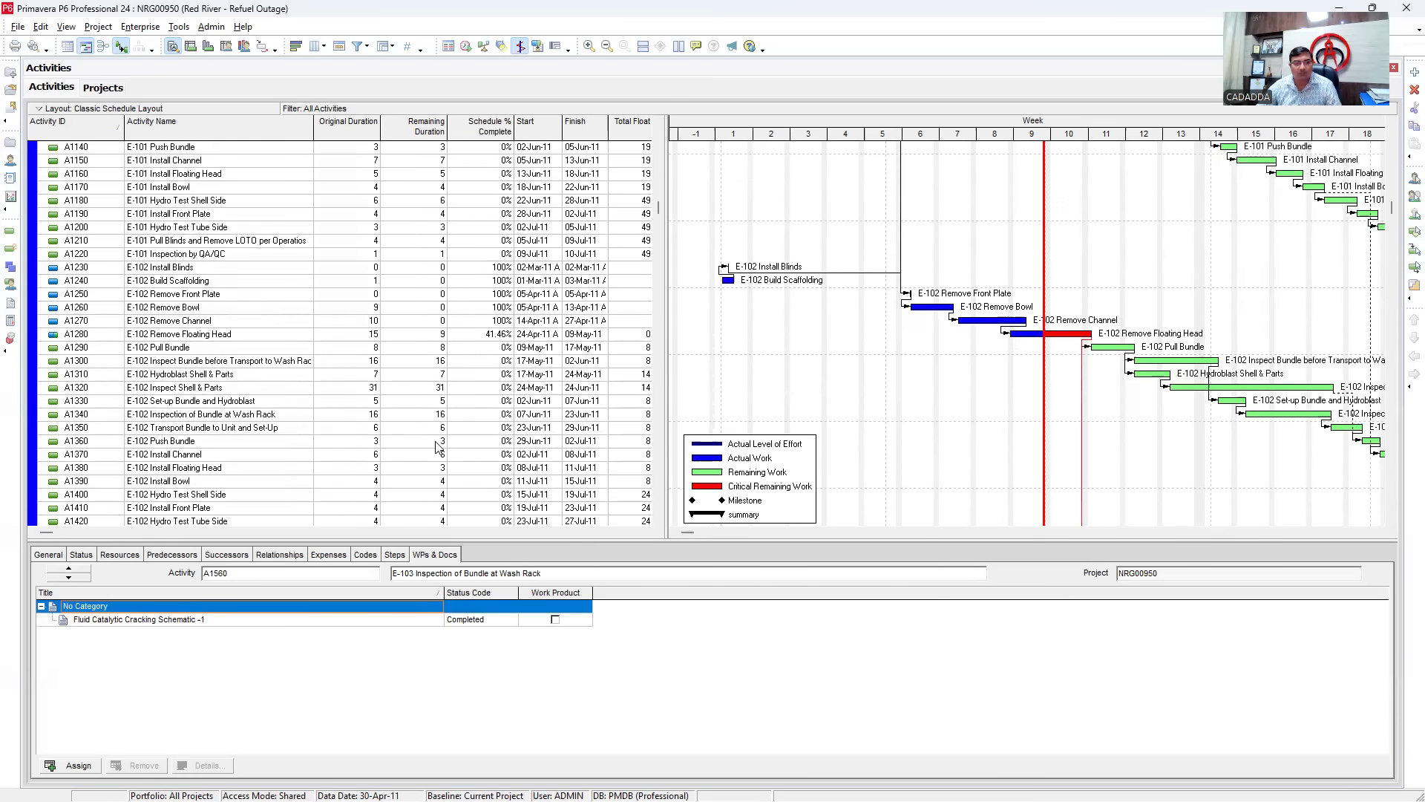
{"action": "scroll", "coordinate": [418, 435], "scroll_direction": "down", "scroll_amount": 8}
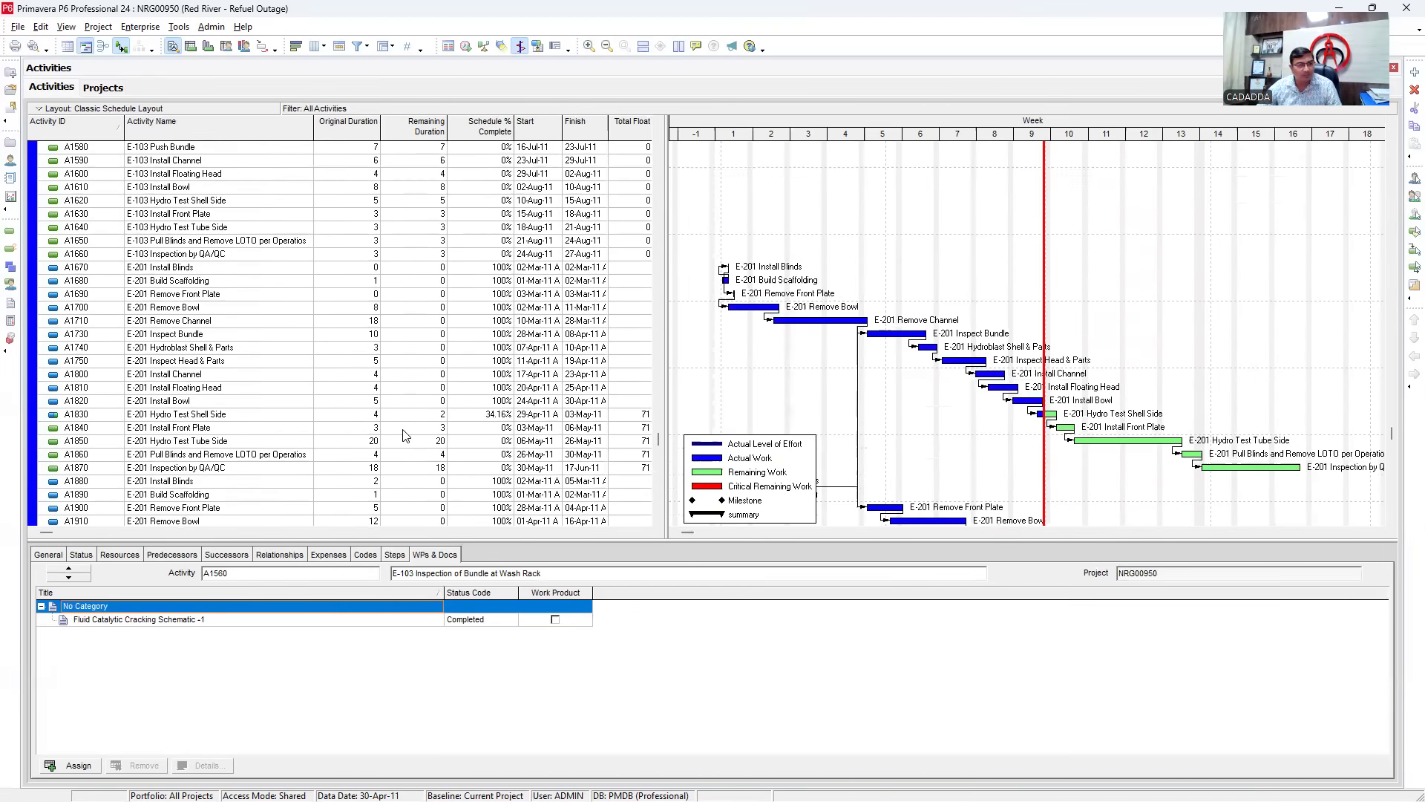
{"action": "scroll", "coordinate": [390, 423], "scroll_direction": "up", "scroll_amount": 14}
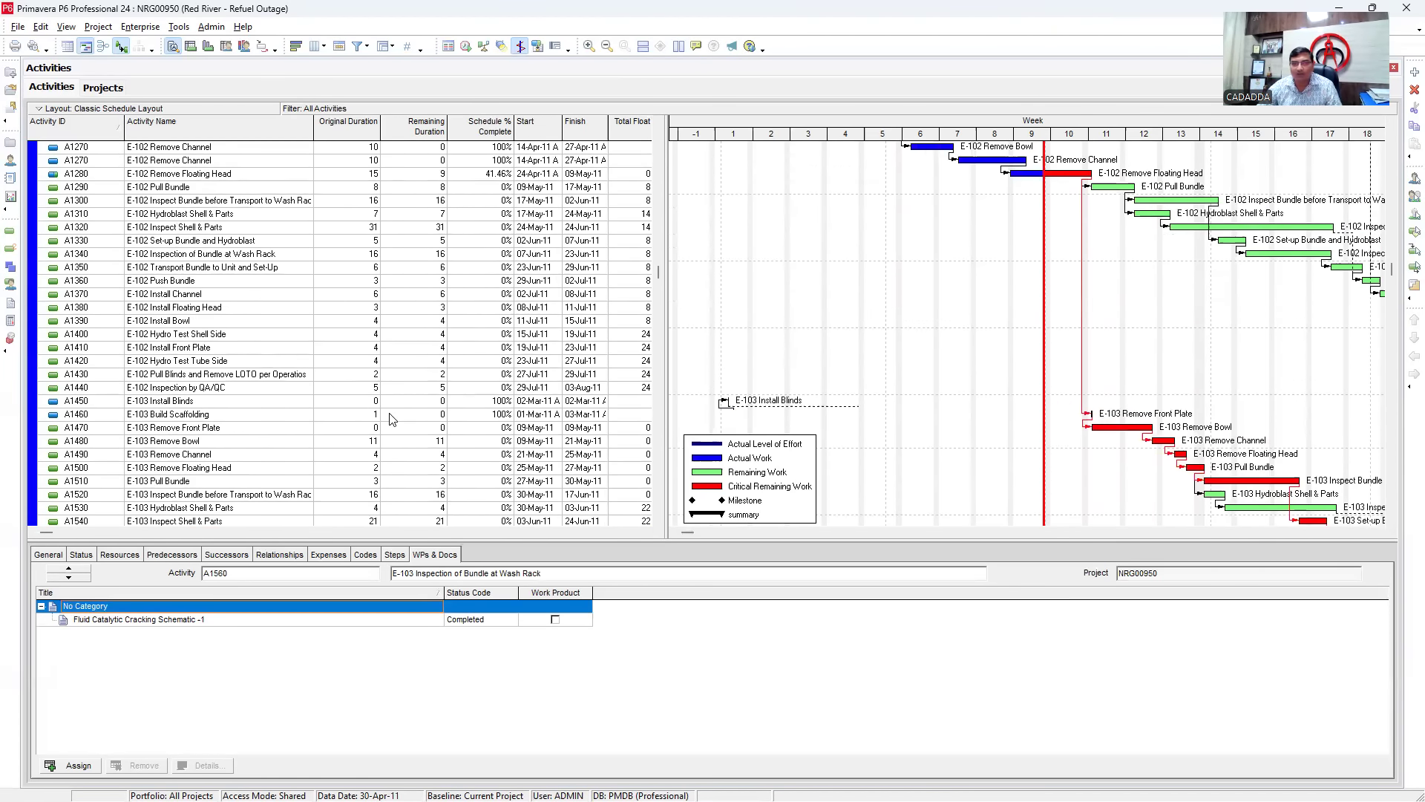
{"action": "right_click", "coordinate": [466, 379]}
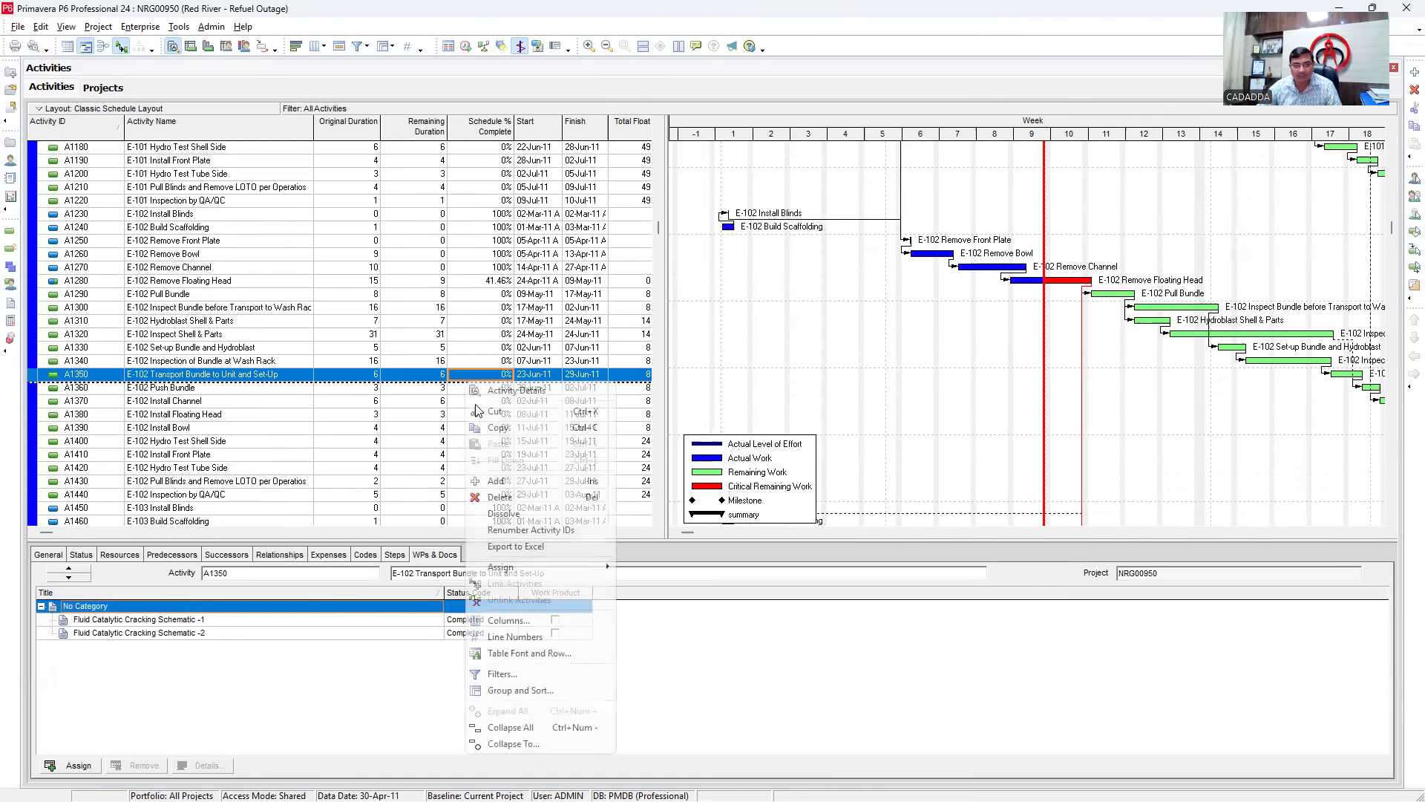
{"action": "left_click", "coordinate": [515, 691]}
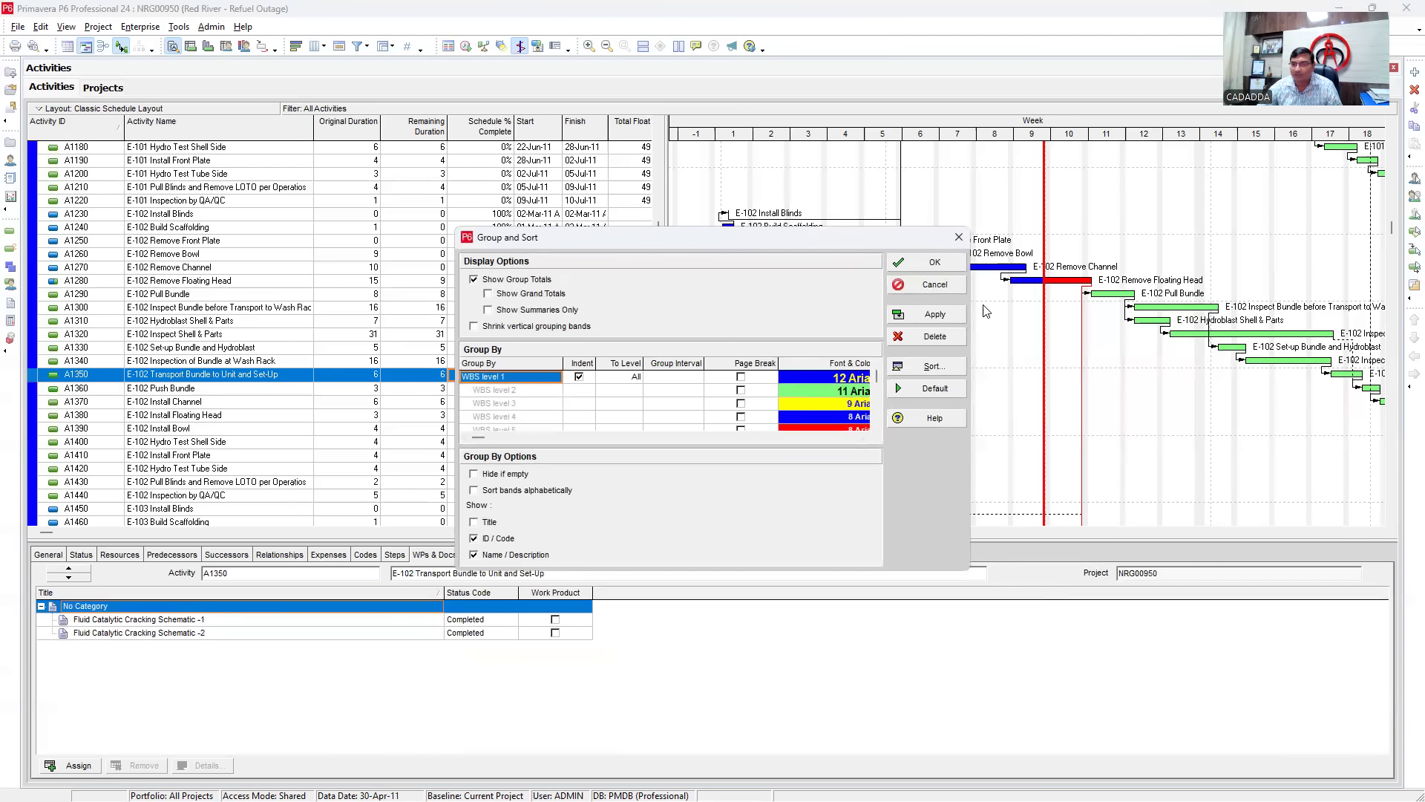
{"action": "left_click", "coordinate": [945, 264]}
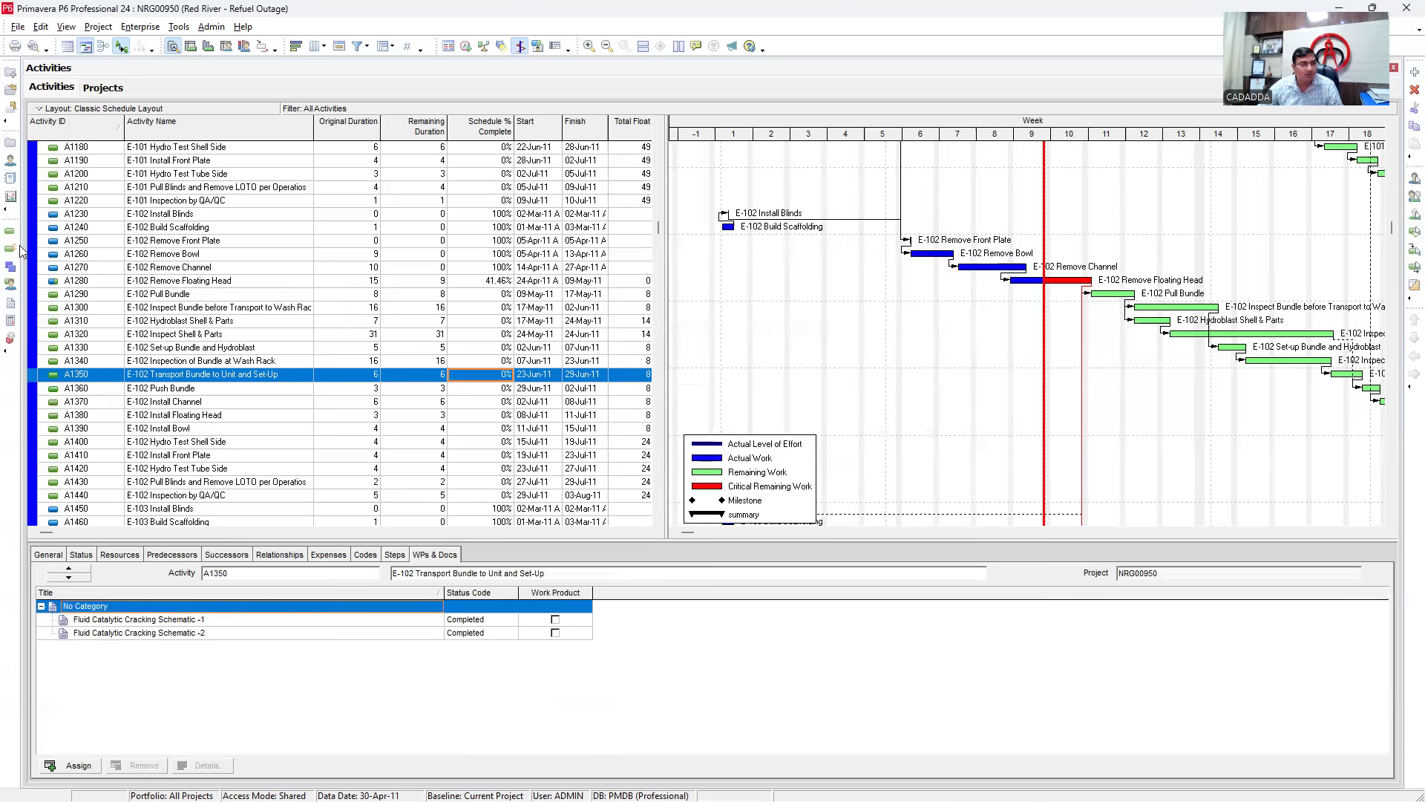
{"action": "left_click", "coordinate": [97, 89]}
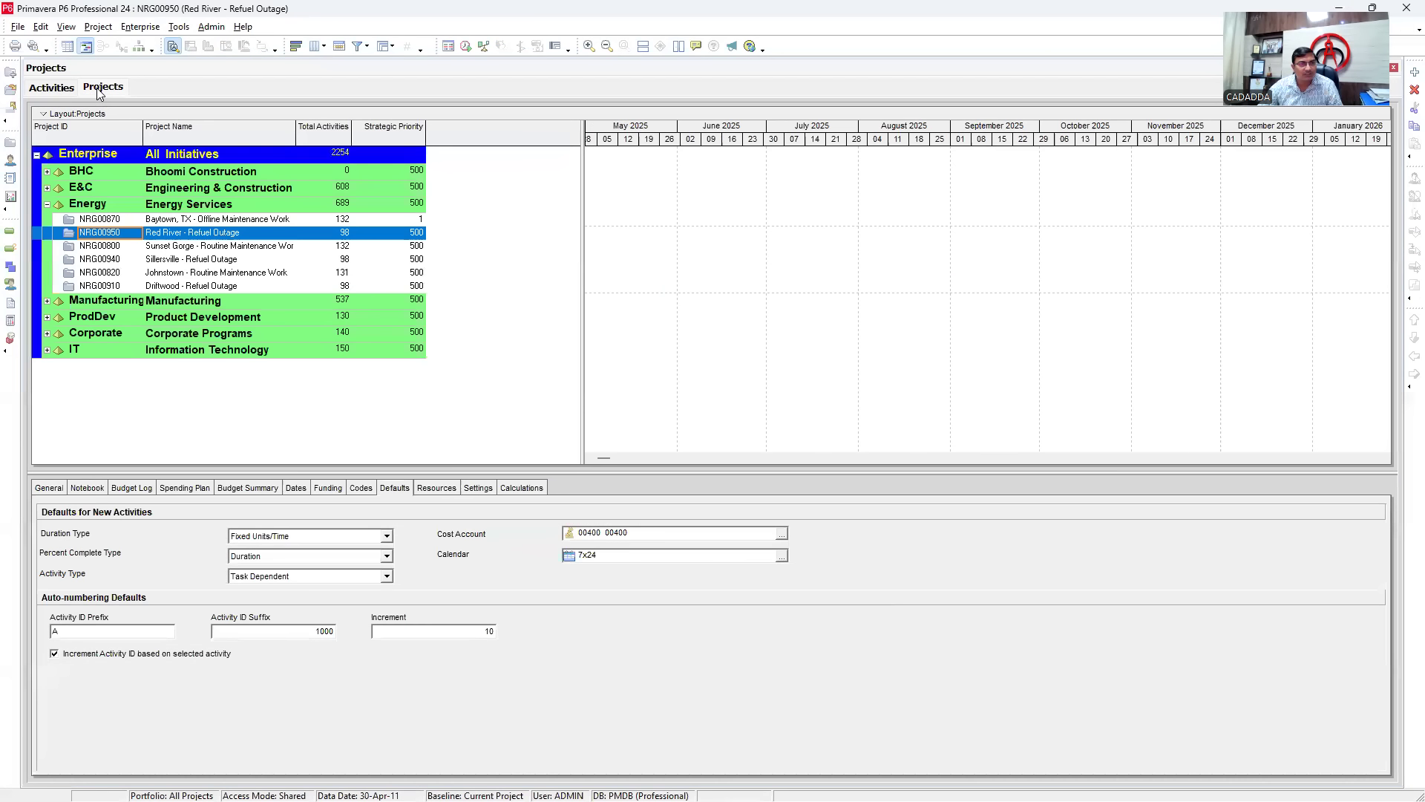
- Open the Sunset Gorge Routine Maintenance project's activities and widen the week timescale
{"action": "left_click", "coordinate": [161, 245]}
{"action": "right_click", "coordinate": [160, 243]}
{"action": "left_click", "coordinate": [212, 248]}
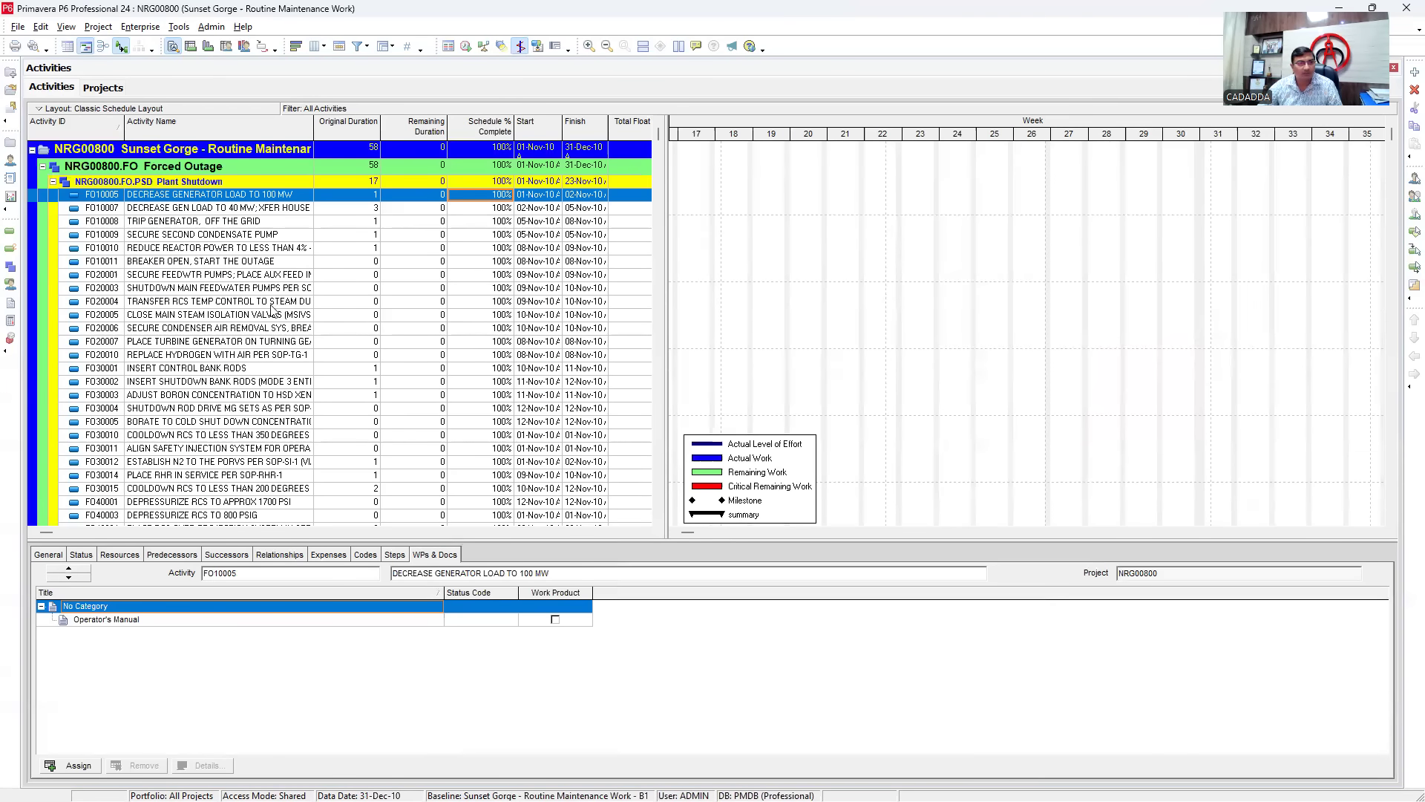
{"action": "scroll", "coordinate": [297, 312], "scroll_direction": "down", "scroll_amount": 4}
{"action": "left_click", "coordinate": [772, 283]}
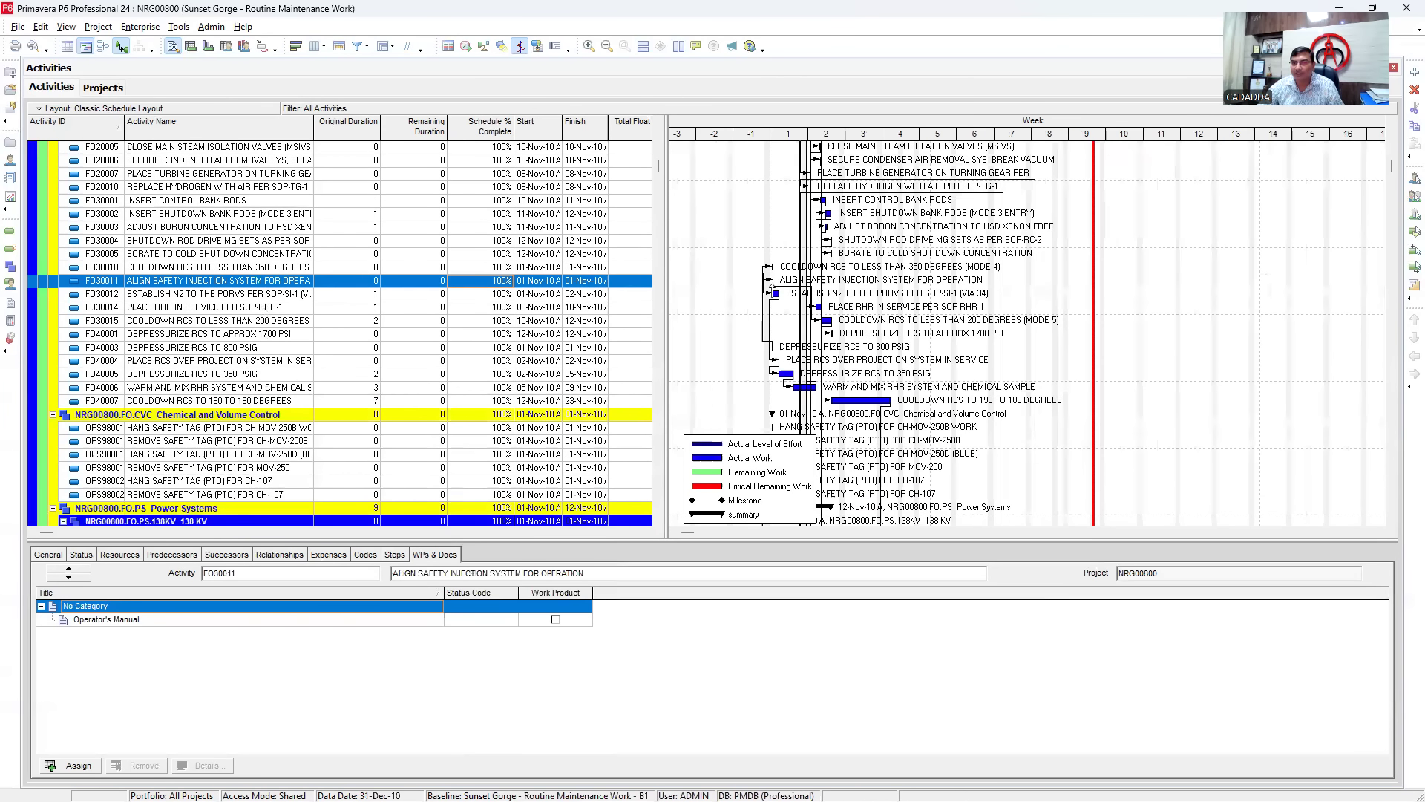
{"action": "scroll", "coordinate": [832, 323], "scroll_direction": "up", "scroll_amount": 4}
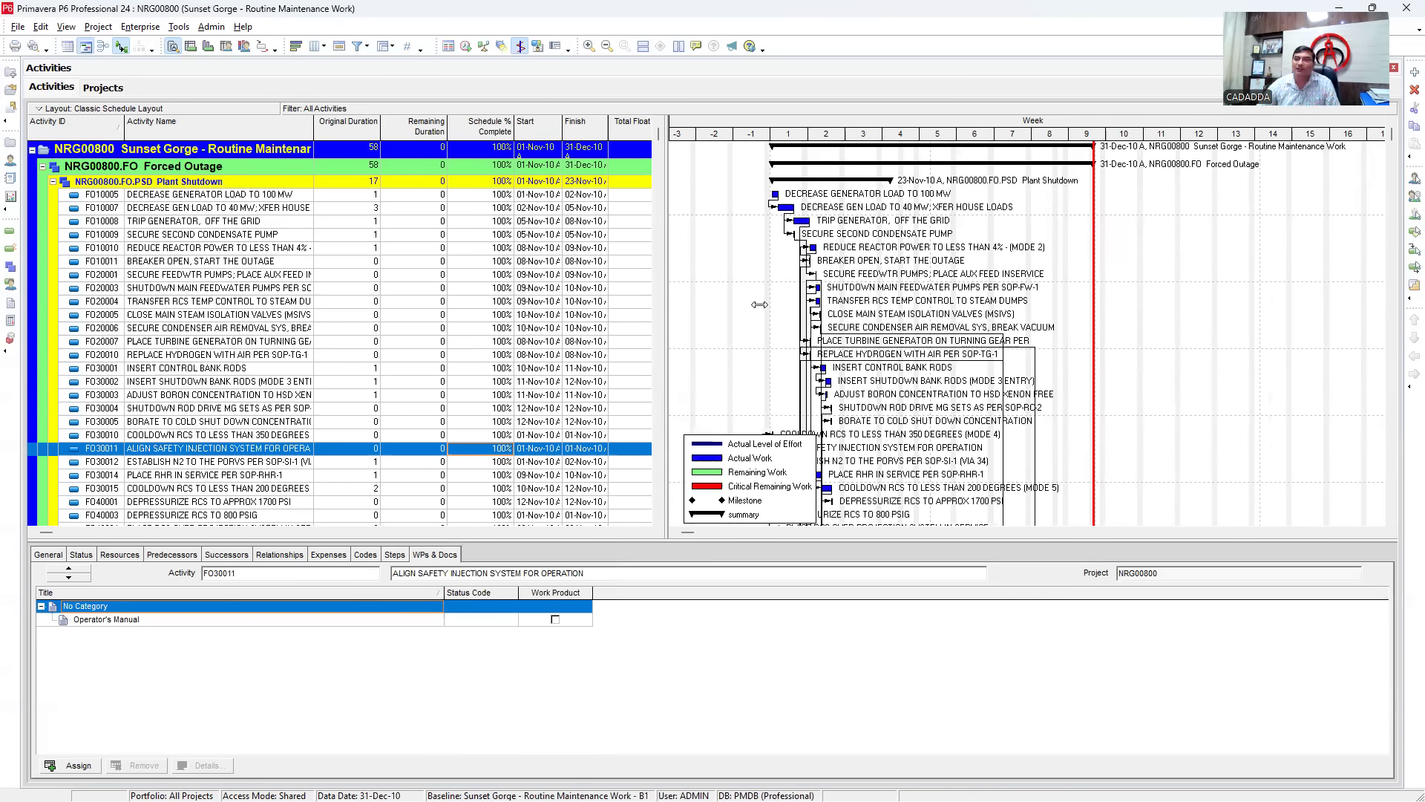
{"action": "left_click_drag", "start_coordinate": [938, 141], "coordinate": [1277, 141]}
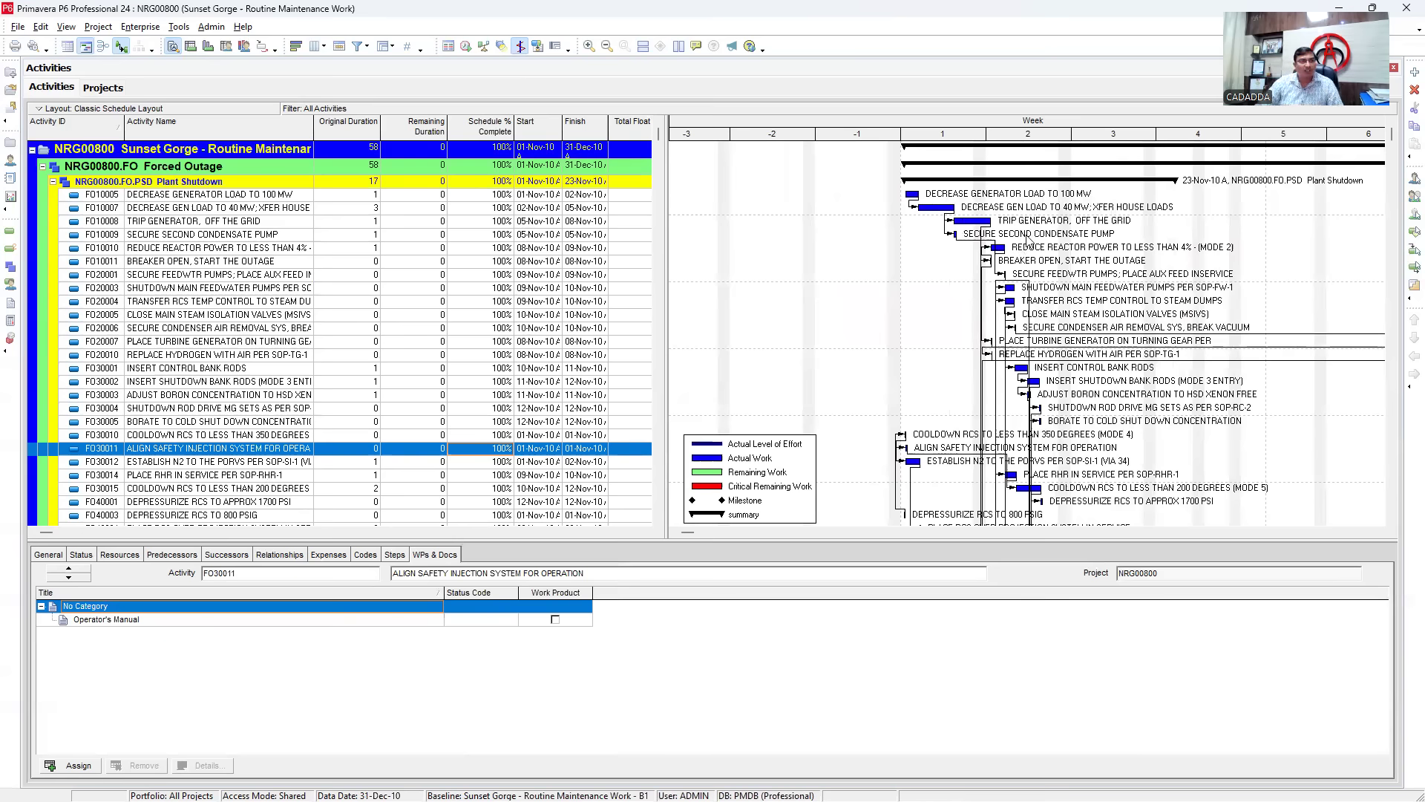
- Select the NRG00800 project, Forced Outage and Plant Shutdown WBS rows, then narrow the weeks
{"action": "left_click", "coordinate": [264, 152]}
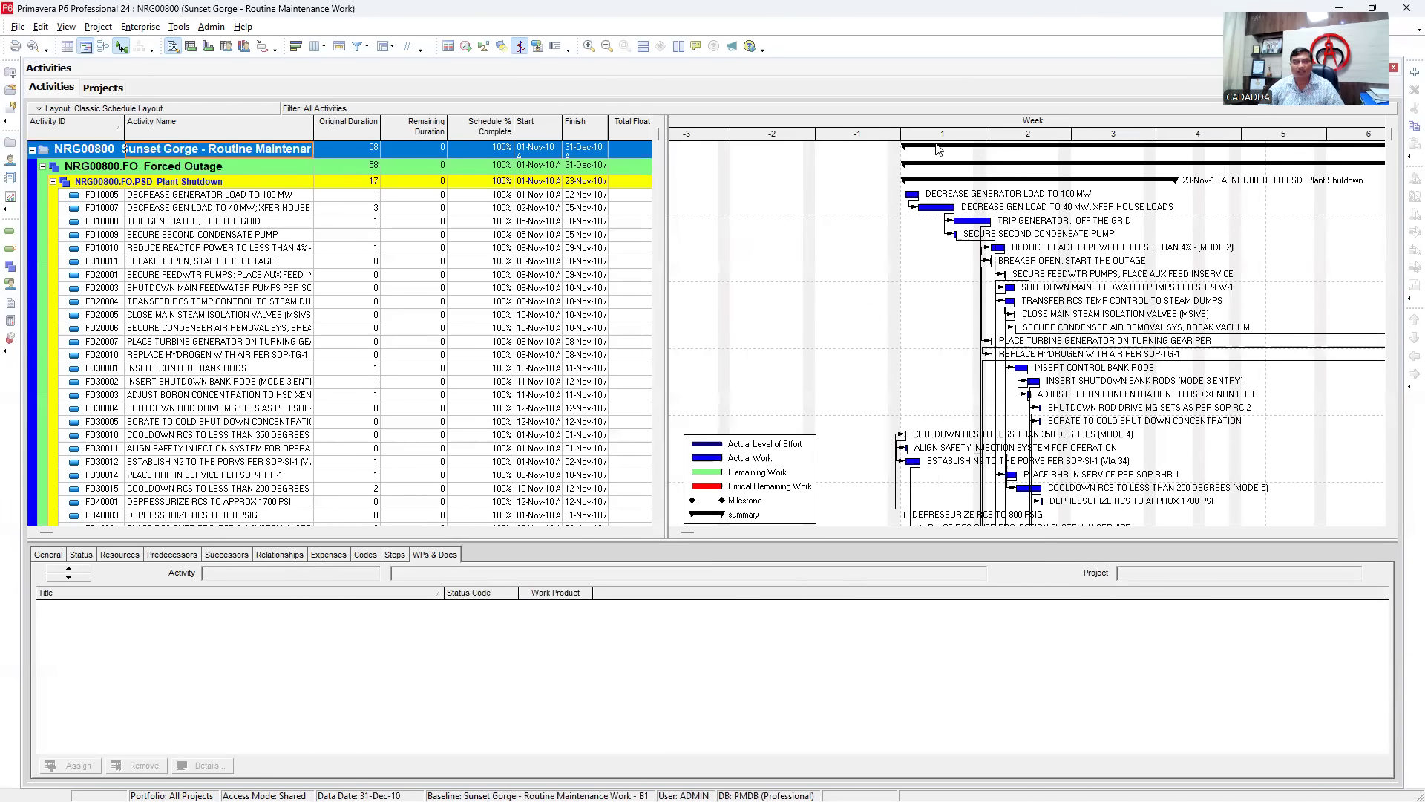
{"action": "left_click", "coordinate": [143, 171]}
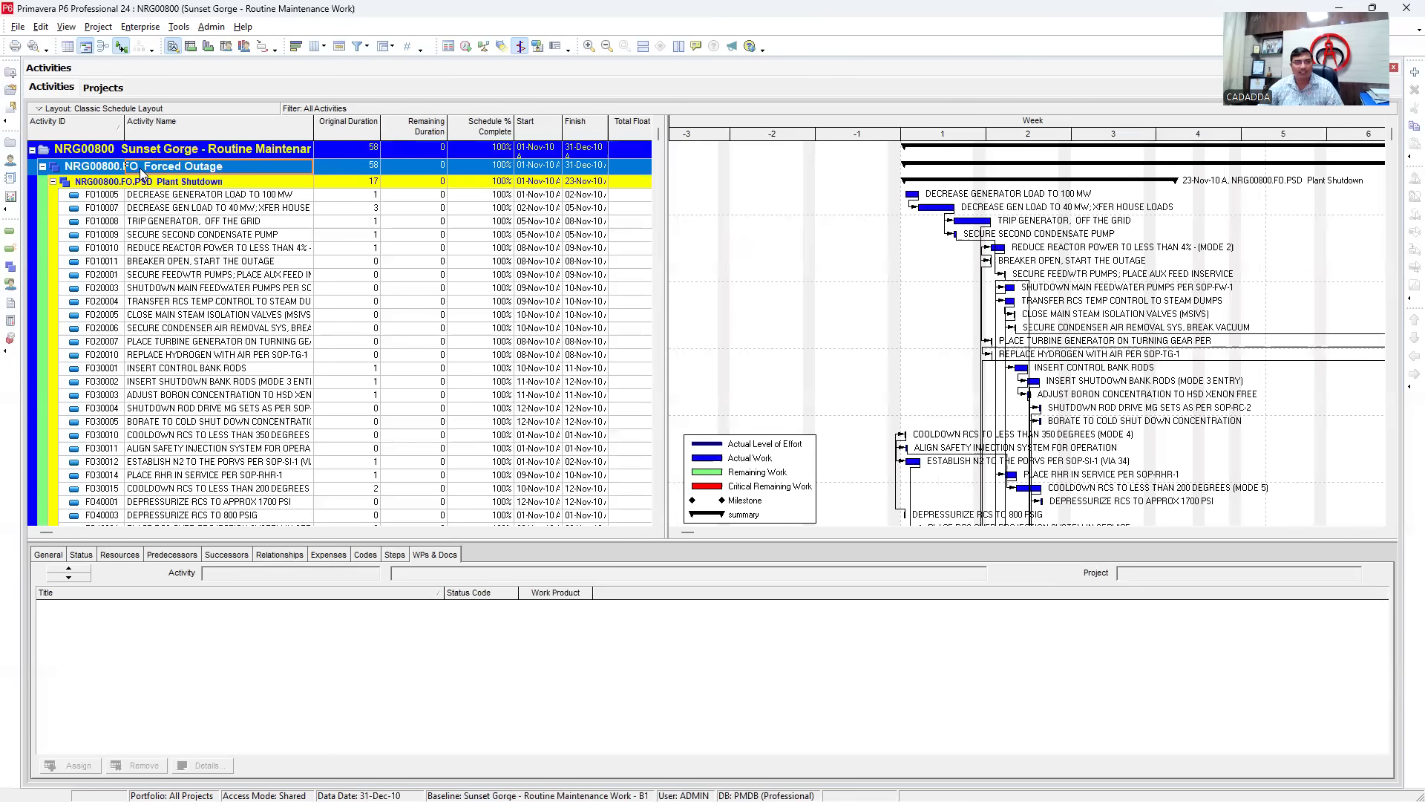
{"action": "left_click", "coordinate": [183, 186]}
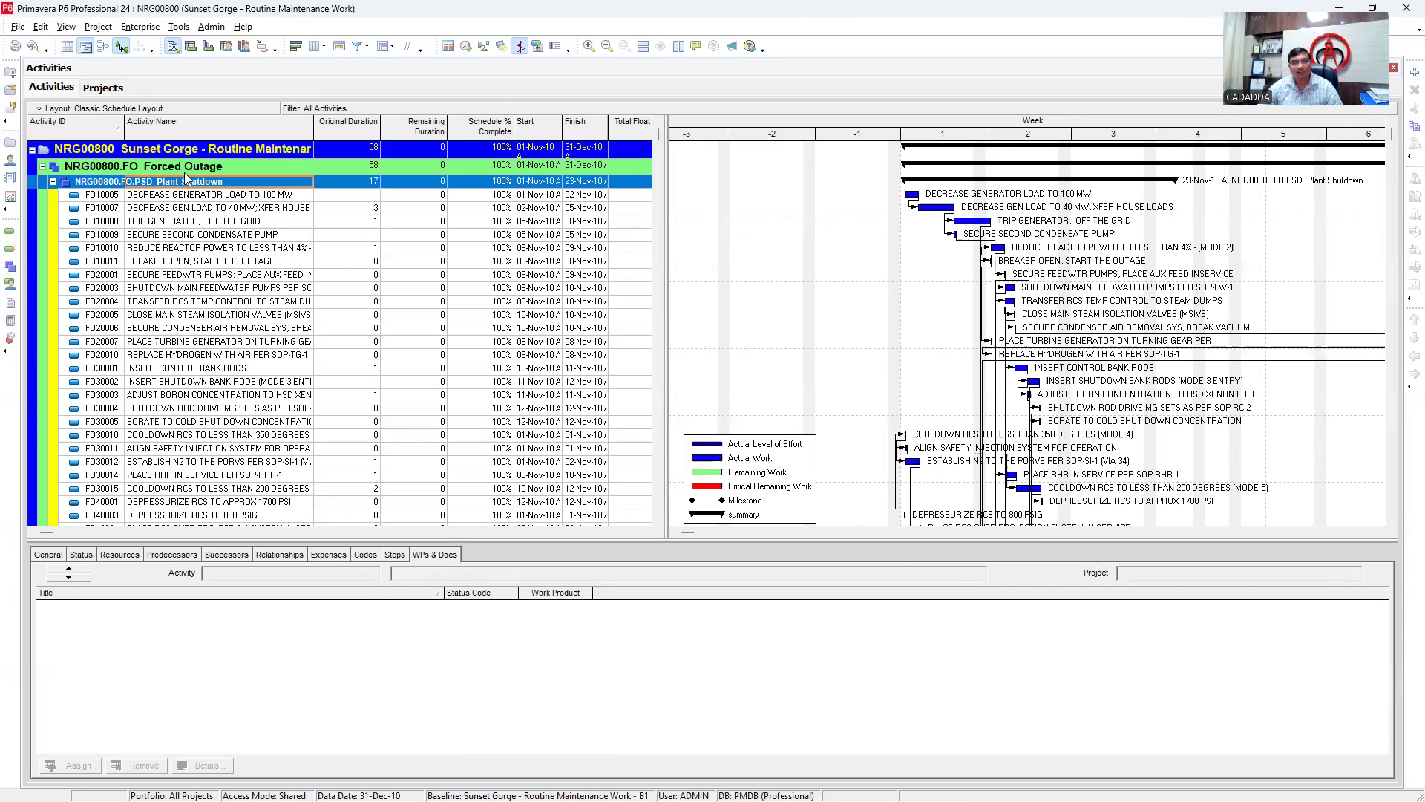
{"action": "left_click", "coordinate": [185, 172]}
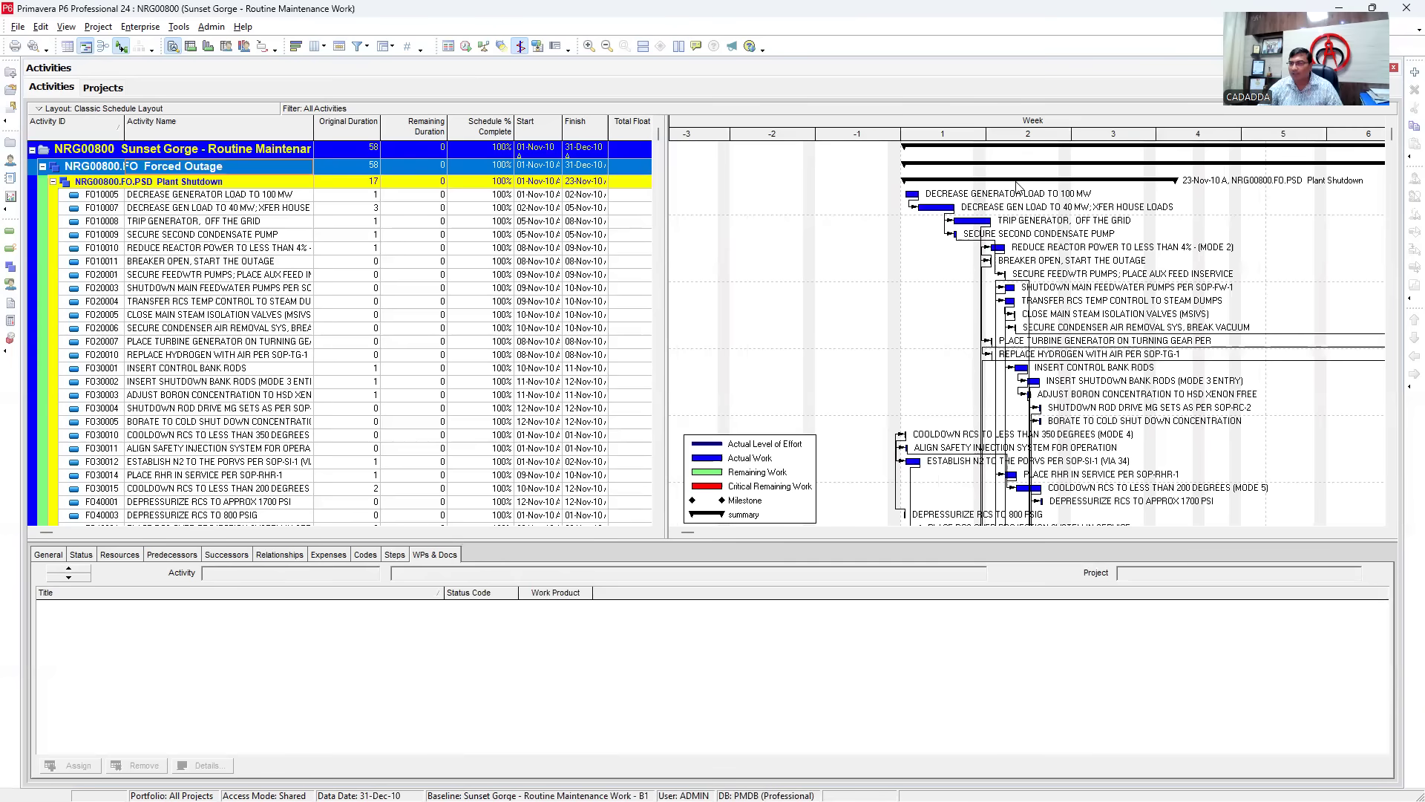
{"action": "scroll", "coordinate": [1026, 169], "scroll_direction": "down", "scroll_amount": 5}
{"action": "scroll", "coordinate": [999, 453], "scroll_direction": "down", "scroll_amount": 4}
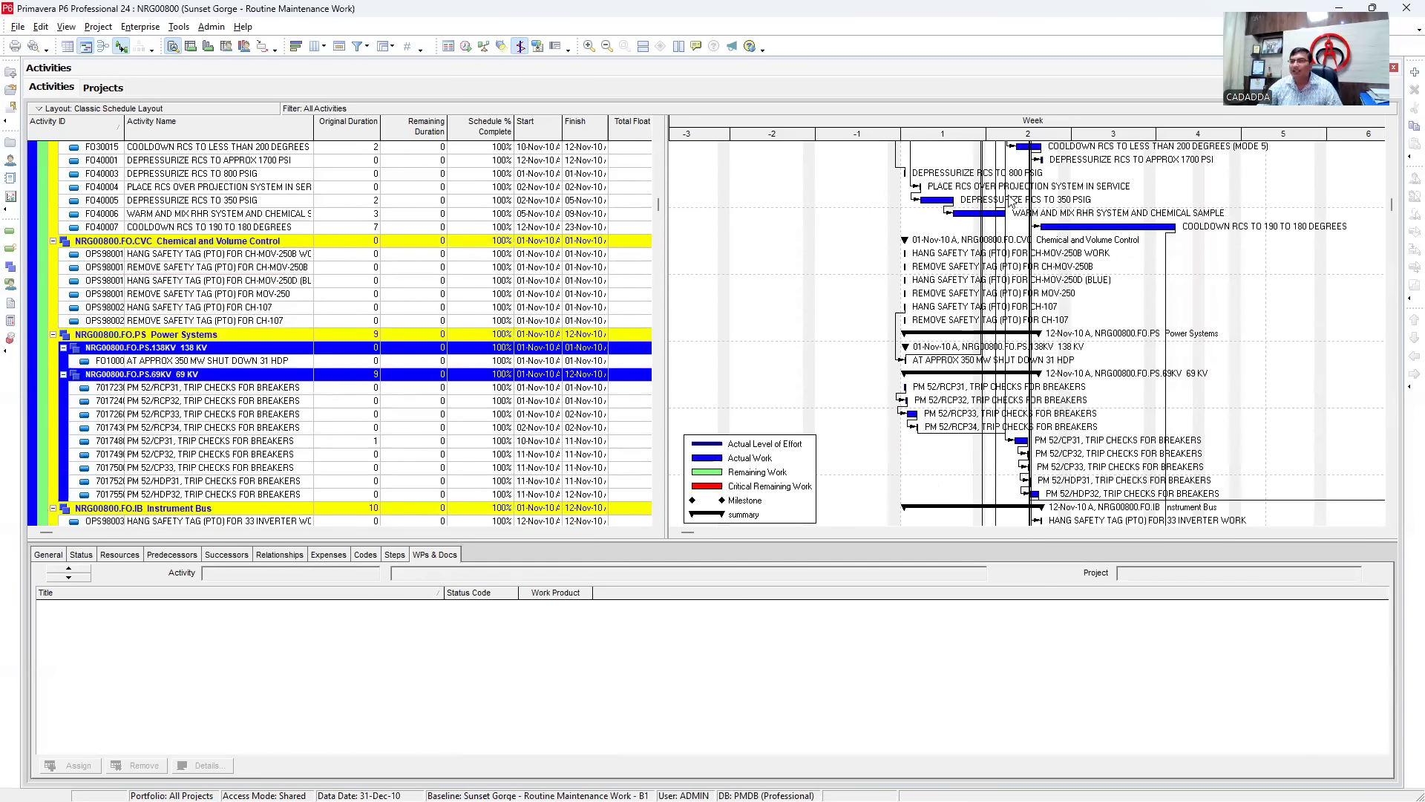
{"action": "mouse_move", "coordinate": [1028, 139]}
{"action": "left_mouse_down"}
{"action": "mouse_move", "coordinate": [1004, 129]}
{"action": "mouse_move", "coordinate": [1037, 126]}
{"action": "left_mouse_up"}
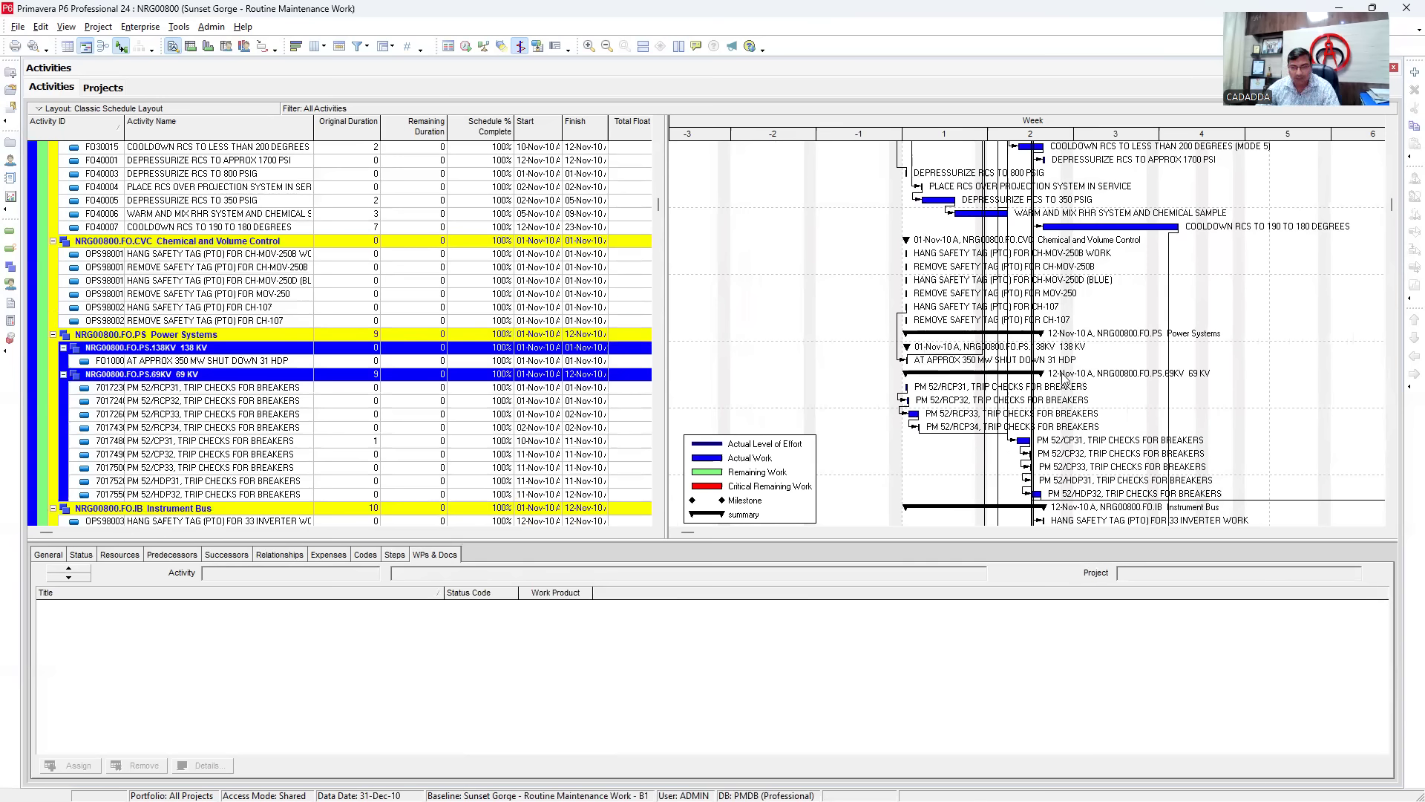
- Scroll through the WBS-grouped activities and back up toward the top of the project
{"action": "scroll", "coordinate": [948, 332], "scroll_direction": "up", "scroll_amount": 9}
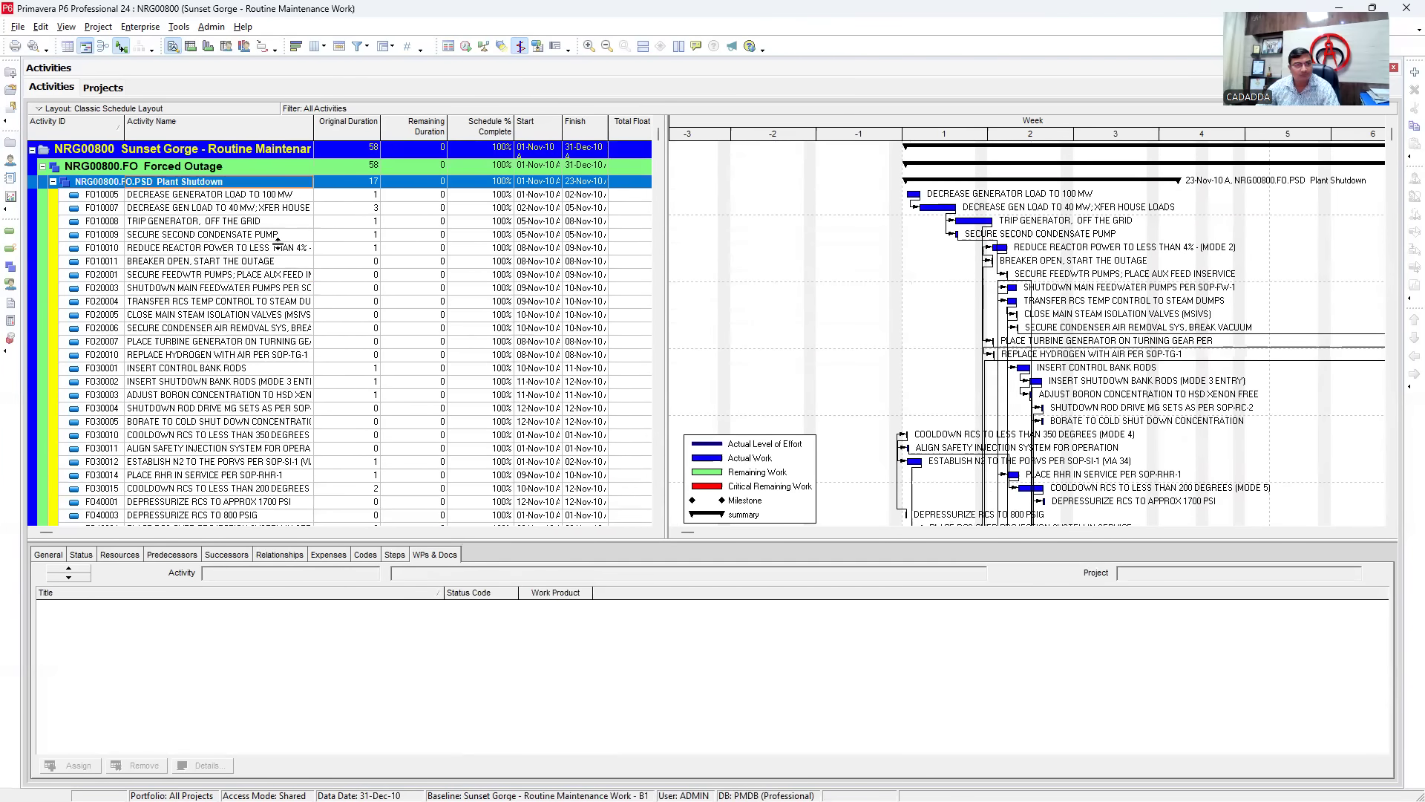
{"action": "scroll", "coordinate": [280, 242], "scroll_direction": "down", "scroll_amount": 7}
{"action": "scroll", "coordinate": [278, 256], "scroll_direction": "down", "scroll_amount": 3}
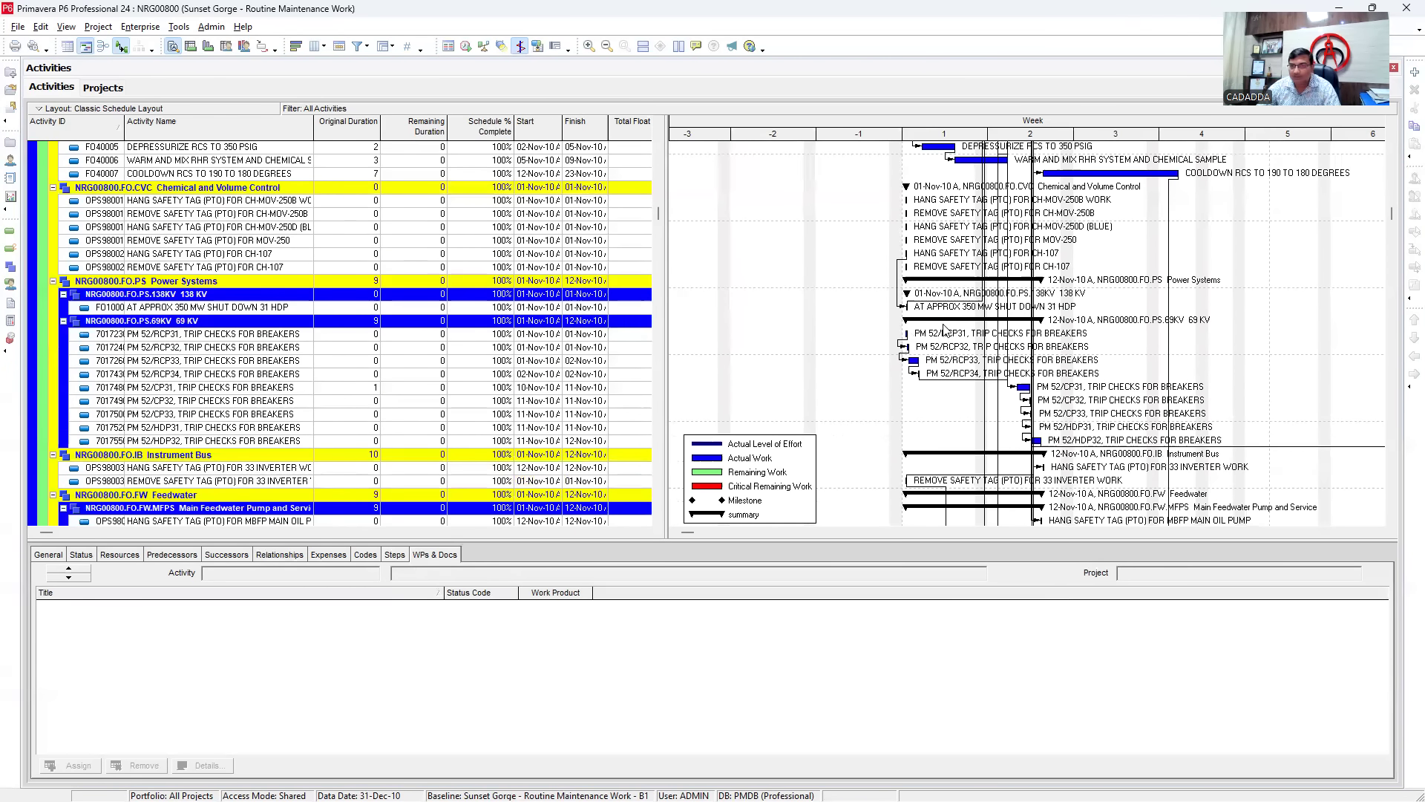
{"action": "scroll", "coordinate": [990, 348], "scroll_direction": "down", "scroll_amount": 3}
{"action": "scroll", "coordinate": [990, 348], "scroll_direction": "down", "scroll_amount": 10}
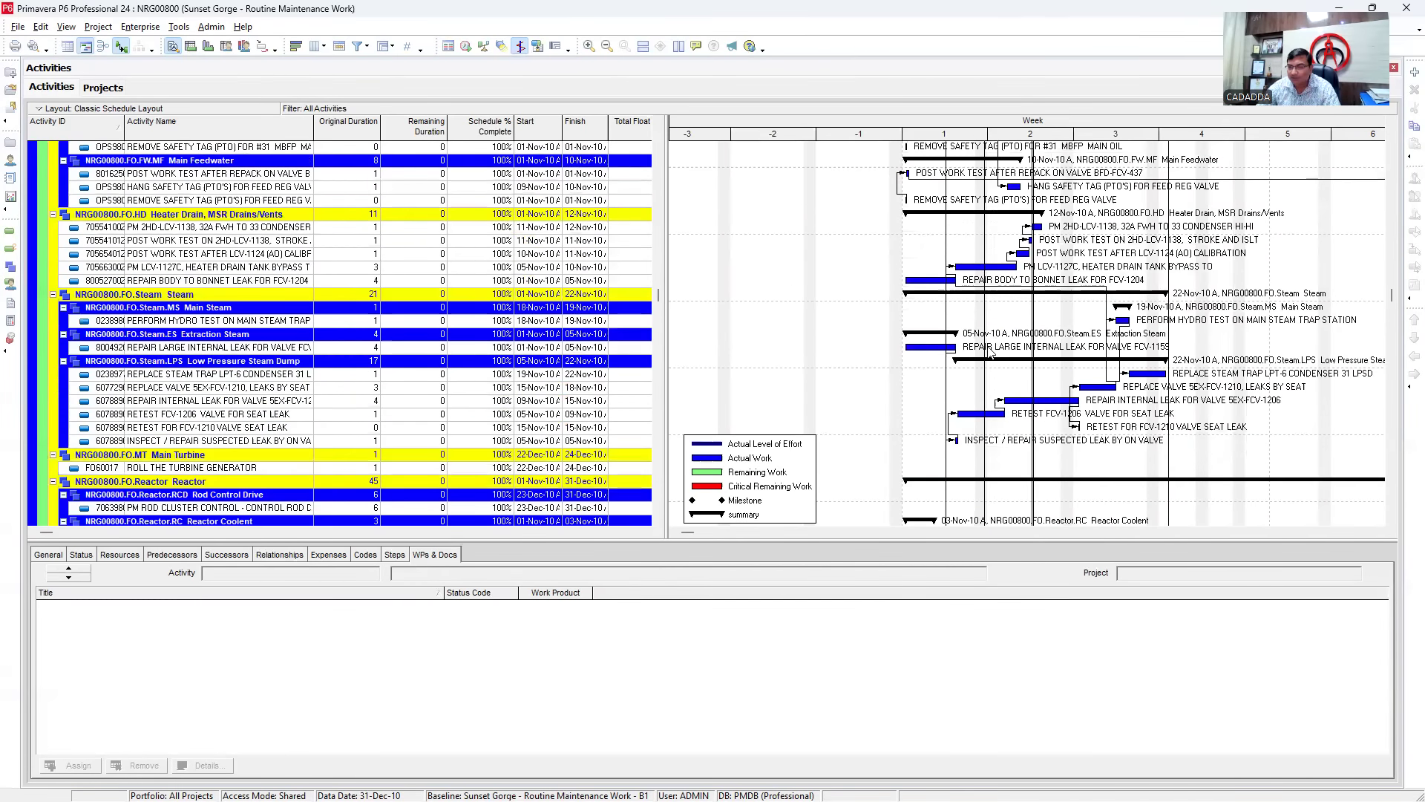
{"action": "scroll", "coordinate": [995, 340], "scroll_direction": "down", "scroll_amount": 3}
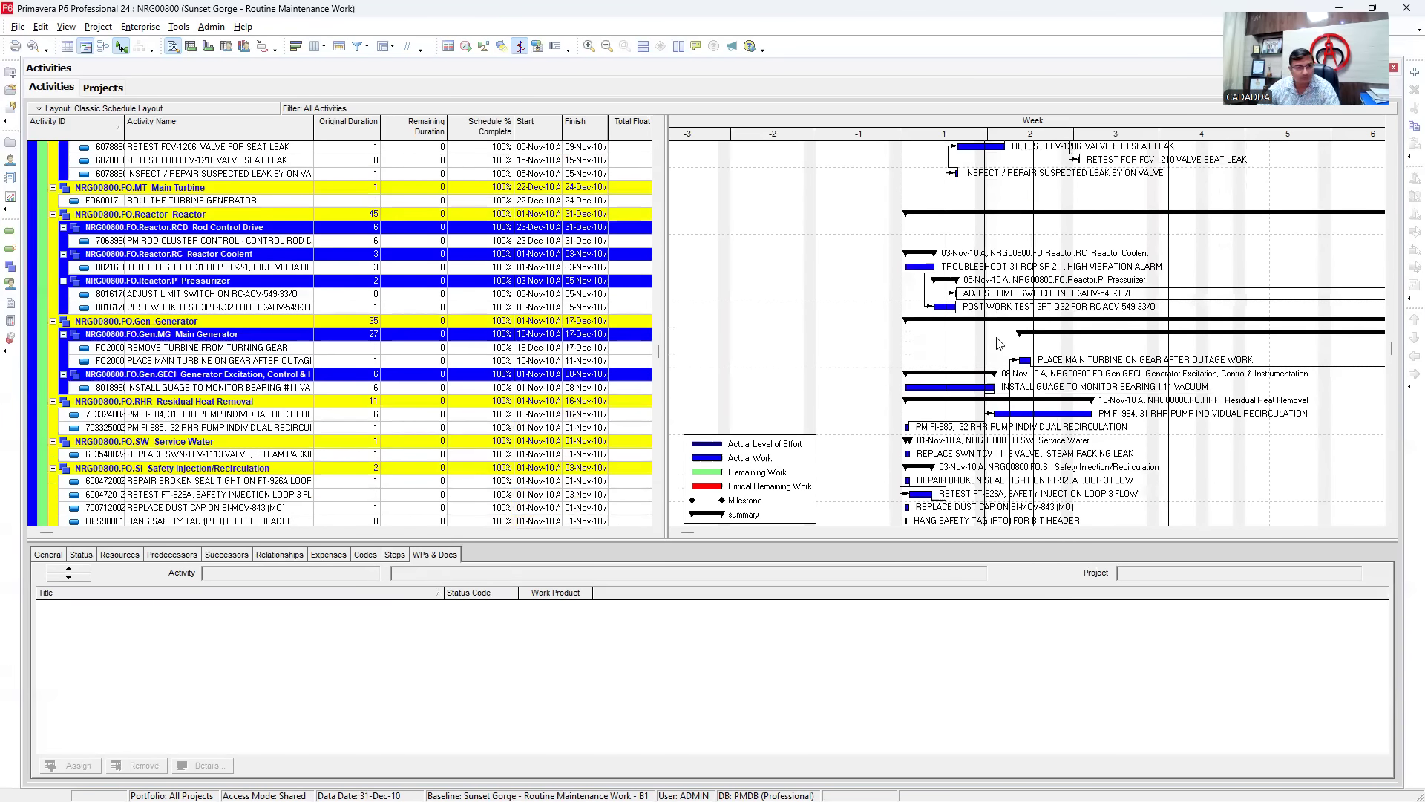
{"action": "scroll", "coordinate": [994, 345], "scroll_direction": "down", "scroll_amount": 10}
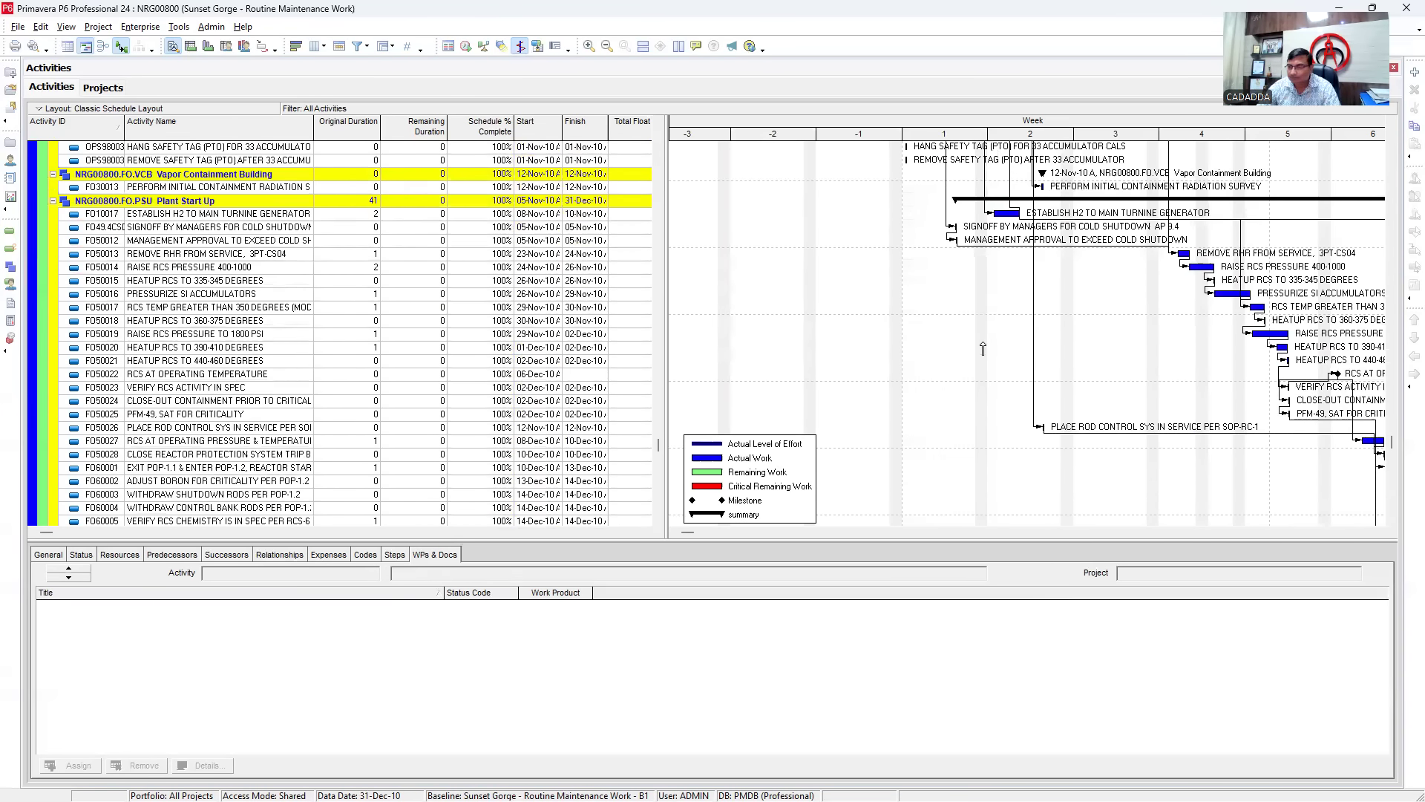
{"action": "scroll", "coordinate": [983, 348], "scroll_direction": "down", "scroll_amount": 2}
{"action": "scroll", "coordinate": [974, 344], "scroll_direction": "up", "scroll_amount": 9}
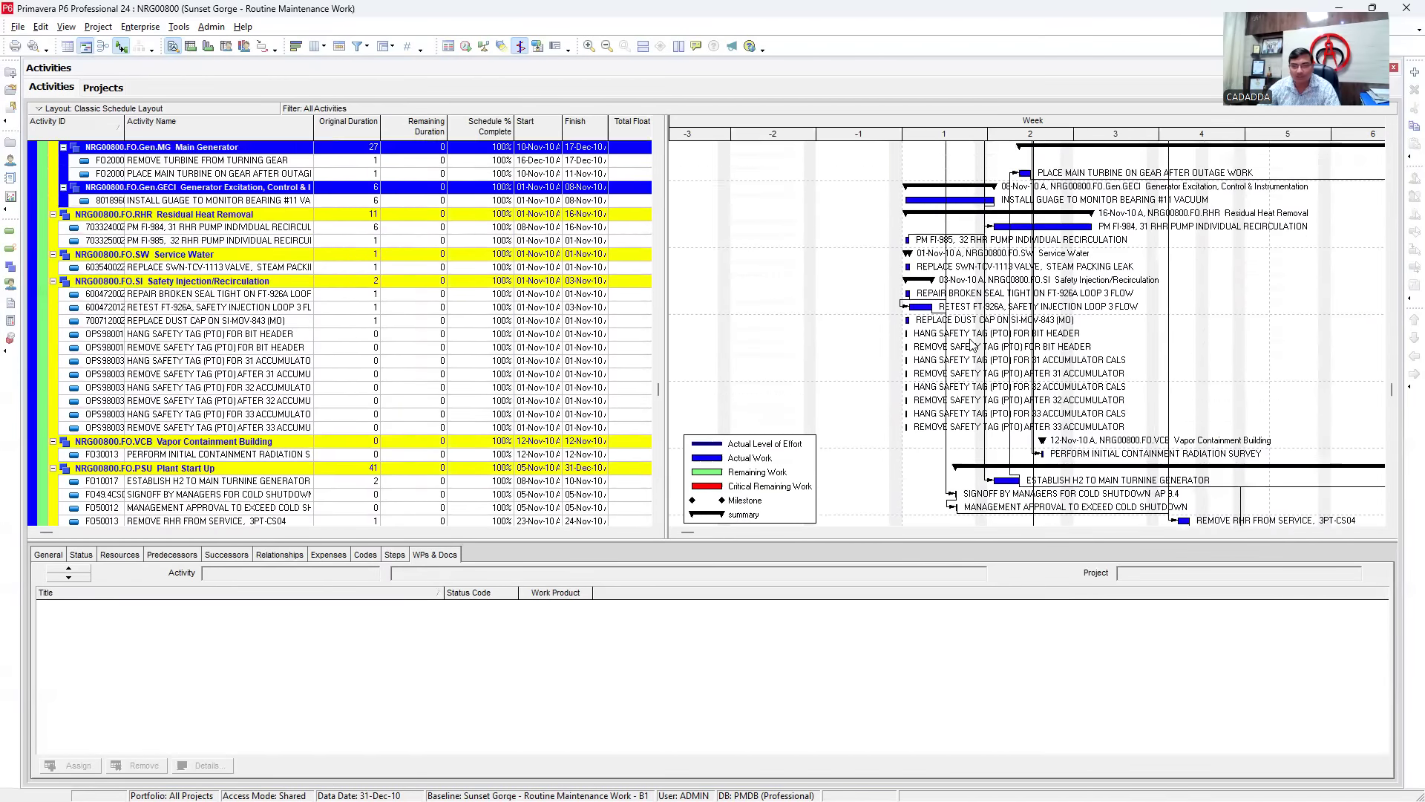
{"action": "scroll", "coordinate": [971, 344], "scroll_direction": "up", "scroll_amount": 8}
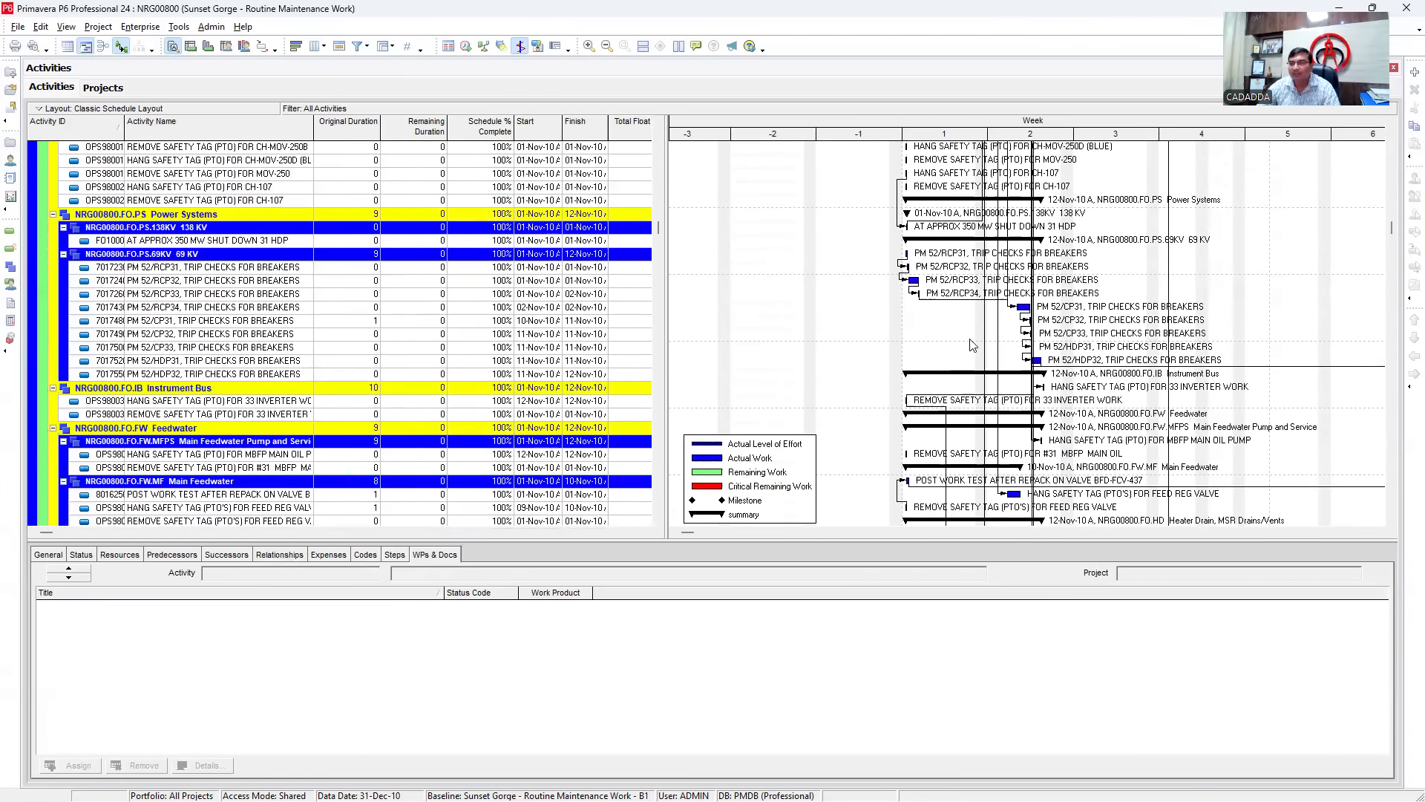
{"action": "scroll", "coordinate": [972, 344], "scroll_direction": "up", "scroll_amount": 10}
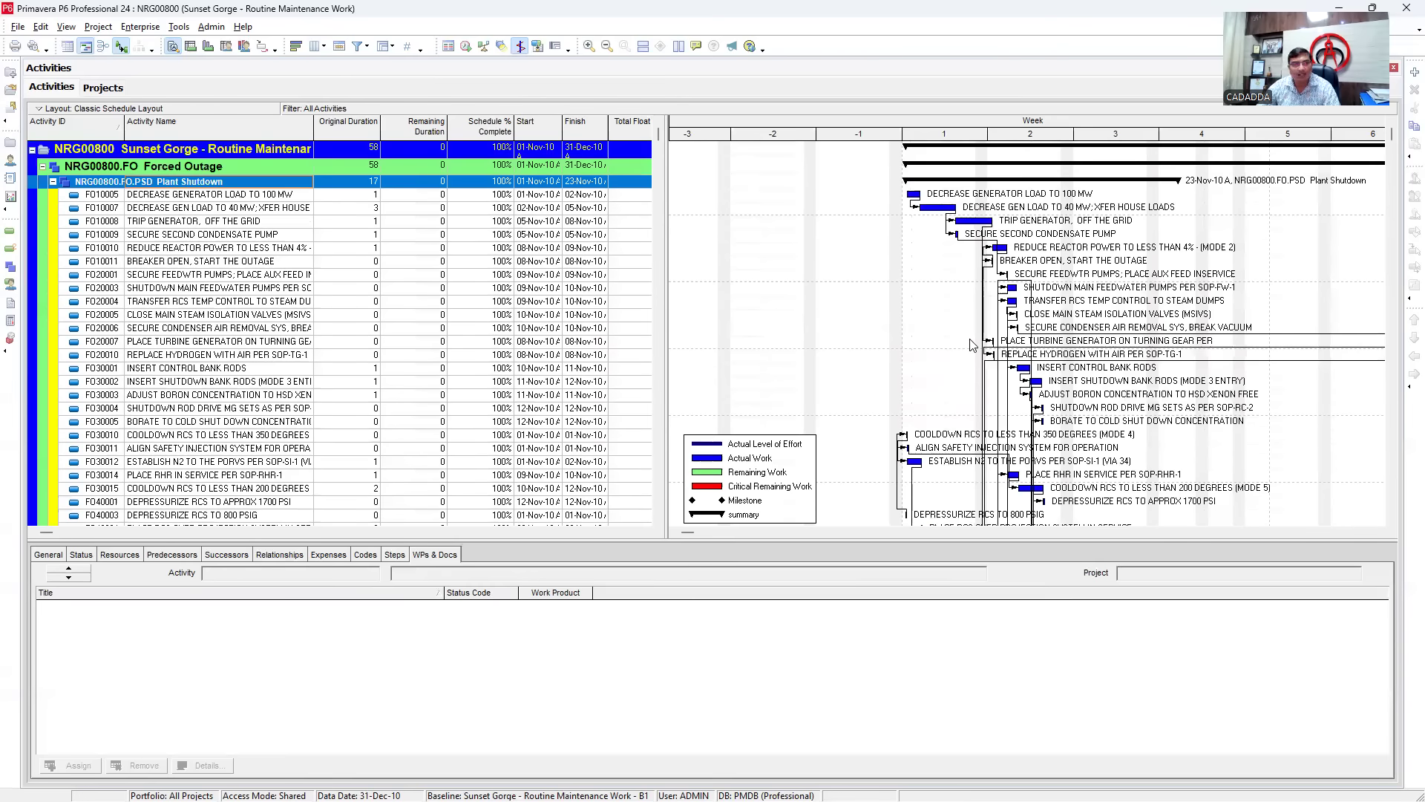
- Select activity F010007 and highlight its details pane, which shows no assigned documents
{"action": "left_click", "coordinate": [1180, 211]}
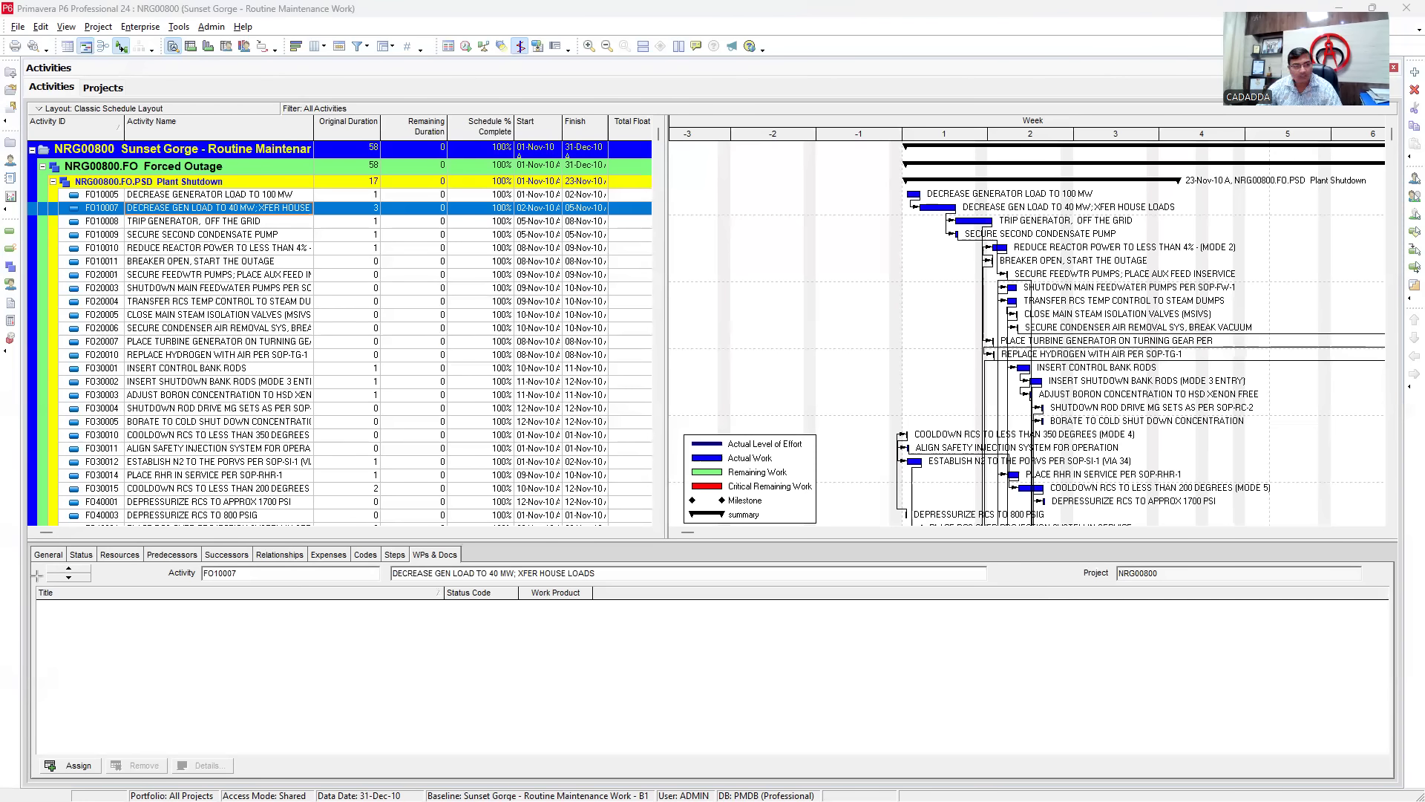
{"action": "left_click_drag", "start_coordinate": [25, 528], "coordinate": [1395, 800]}
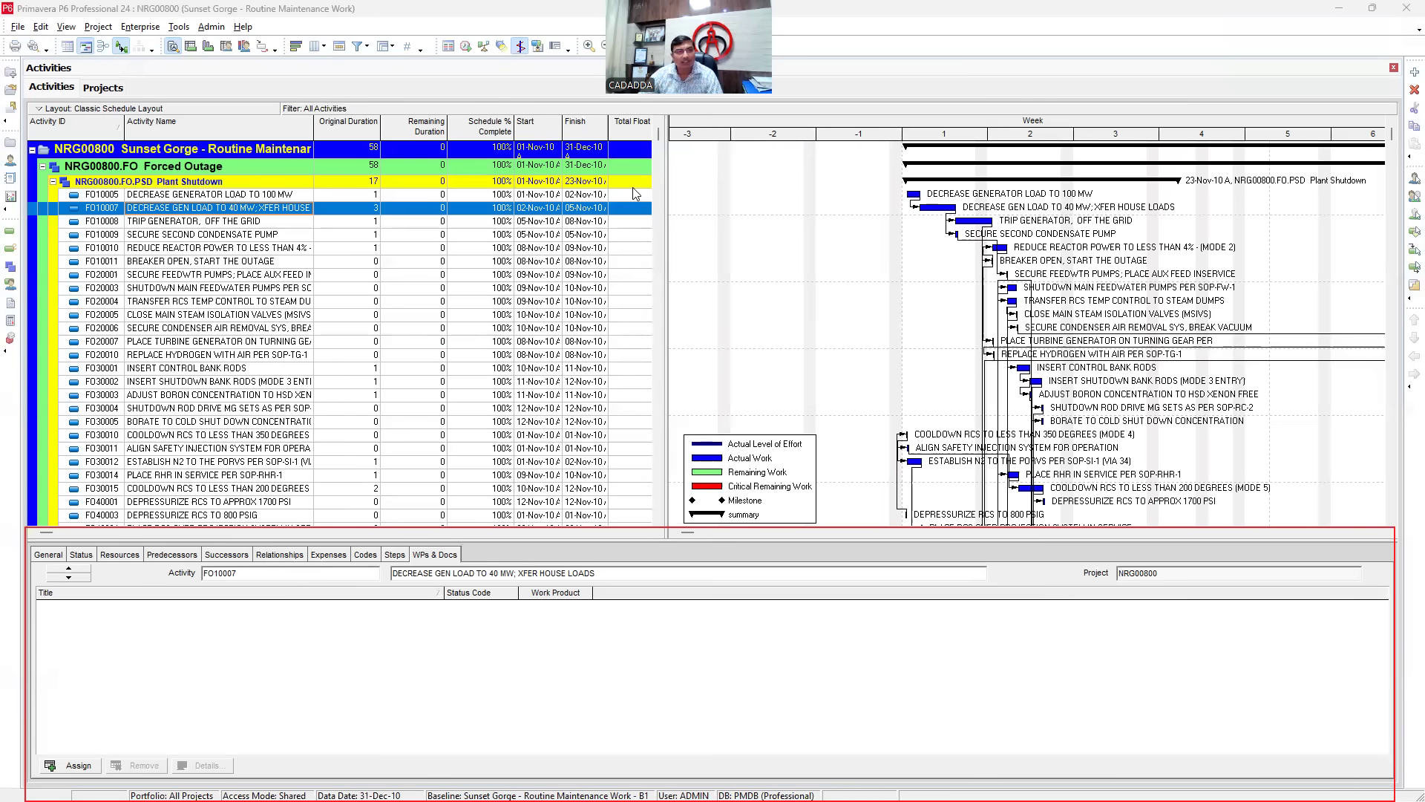
- Select activity F010009 and review its General details, physical percent complete and labor units
{"action": "left_click", "coordinate": [178, 242]}
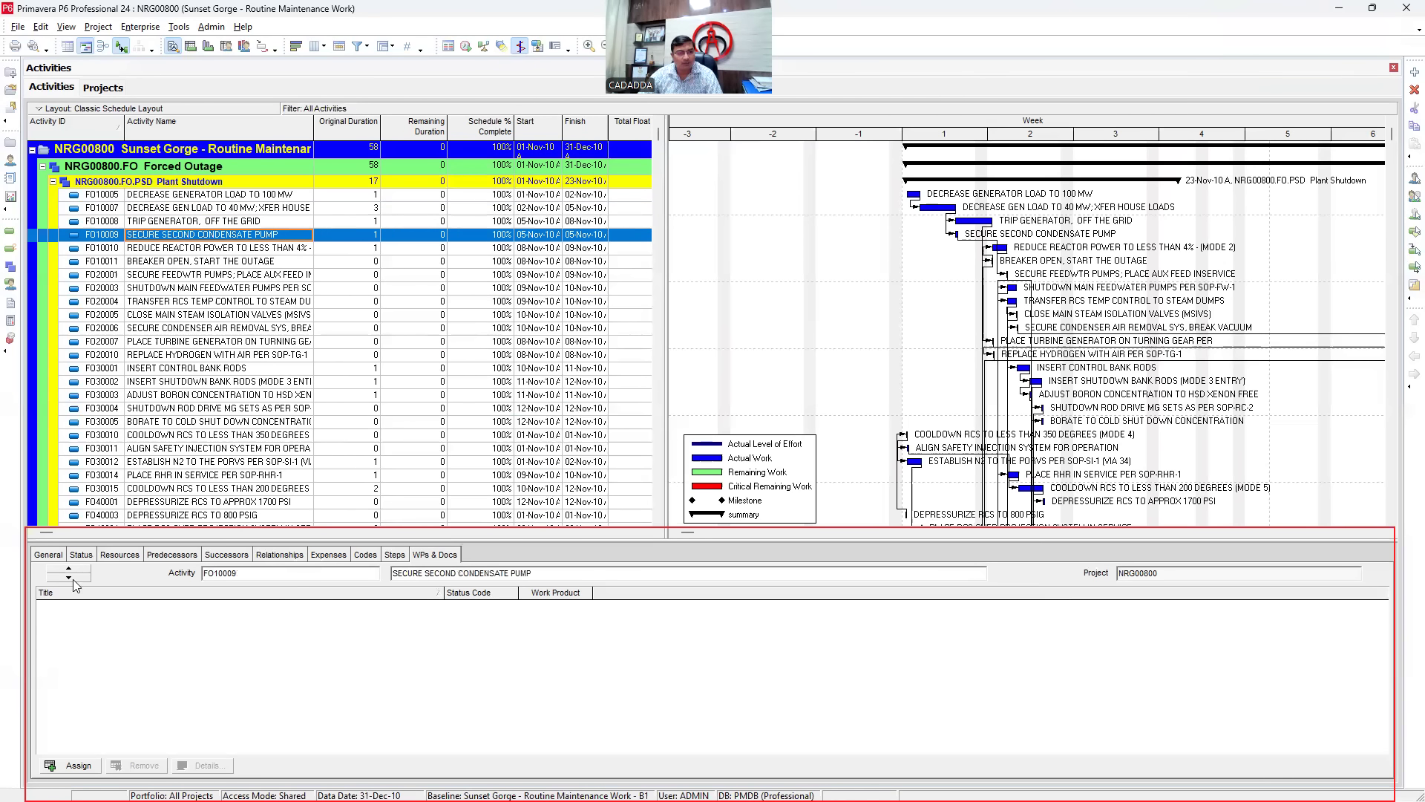
{"action": "left_click", "coordinate": [49, 555]}
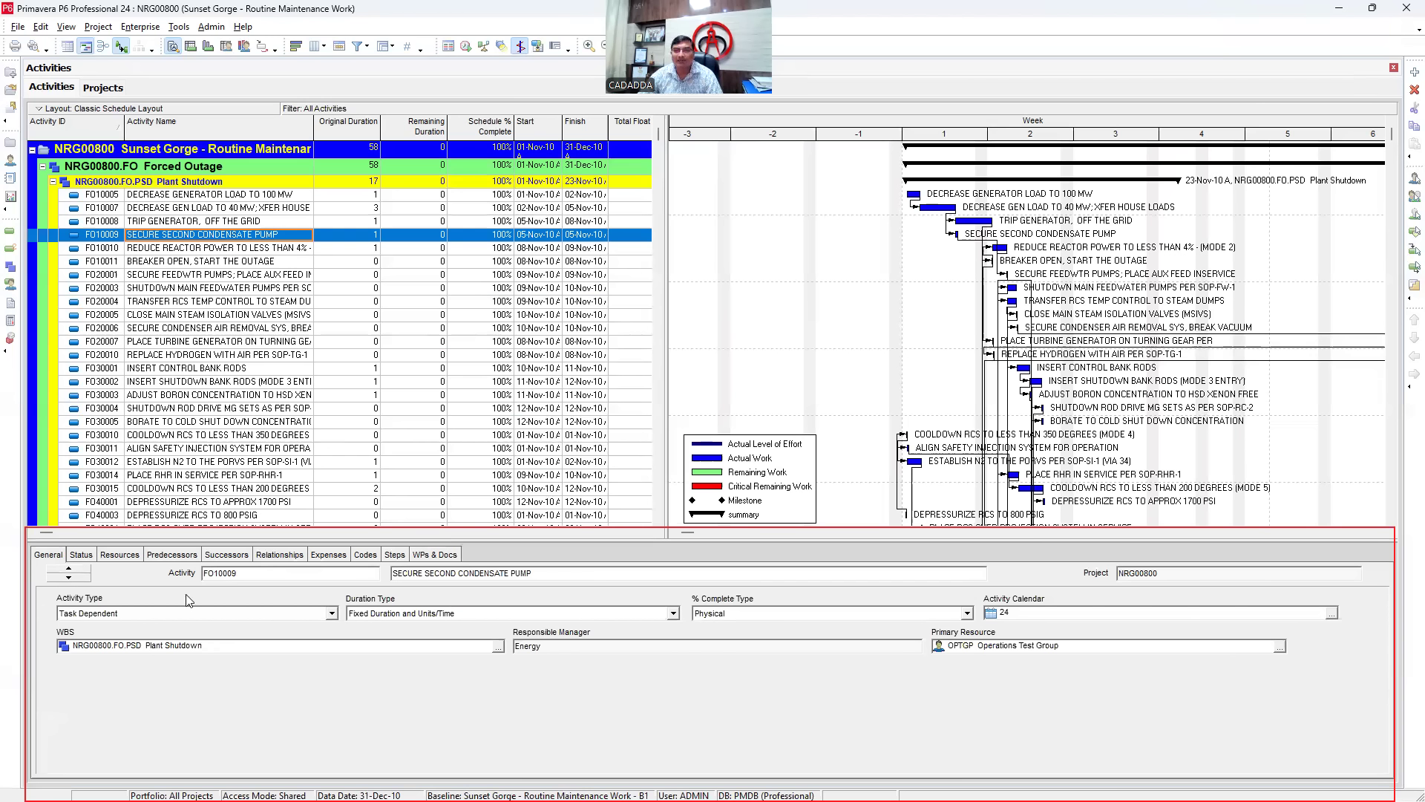
{"action": "left_click", "coordinate": [254, 572]}
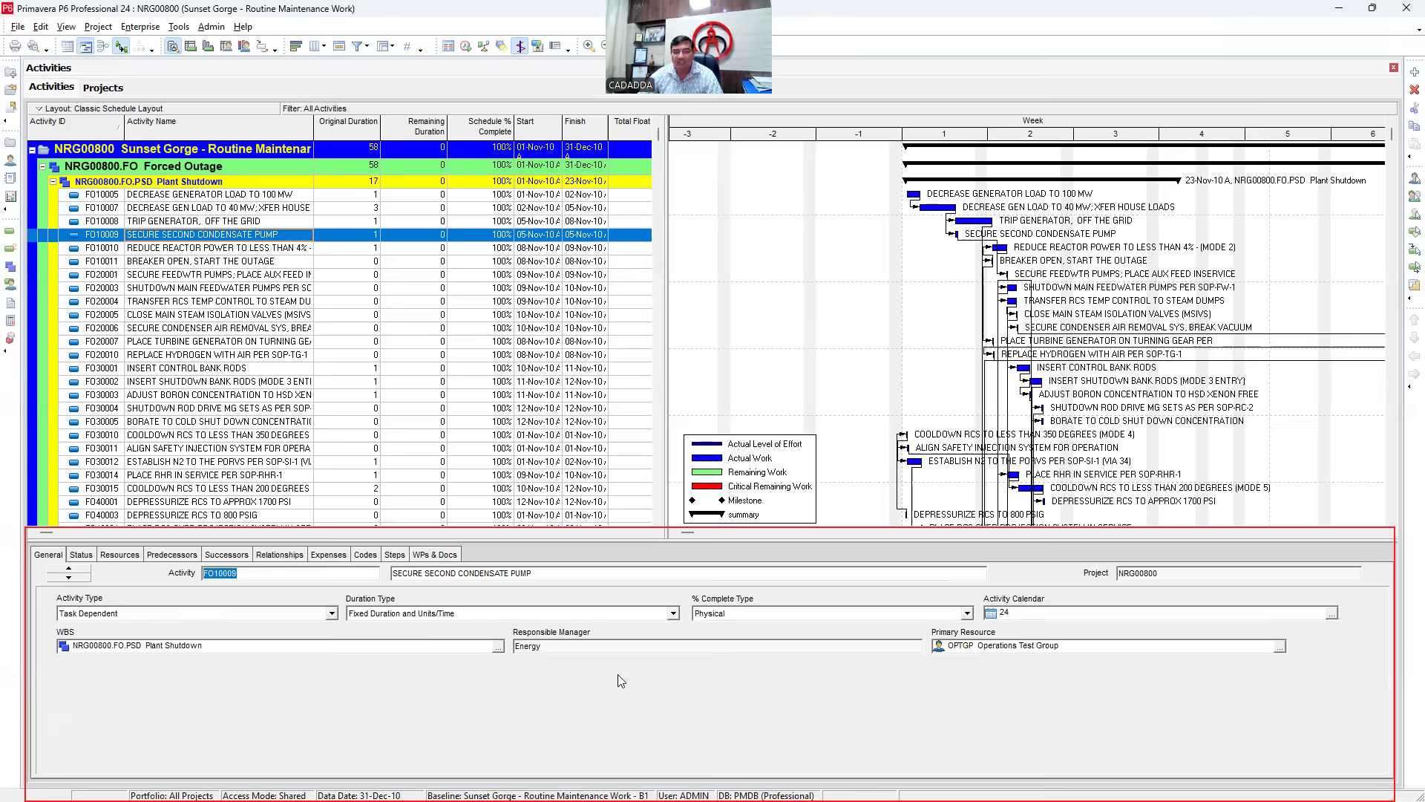
{"action": "left_click", "coordinate": [84, 555]}
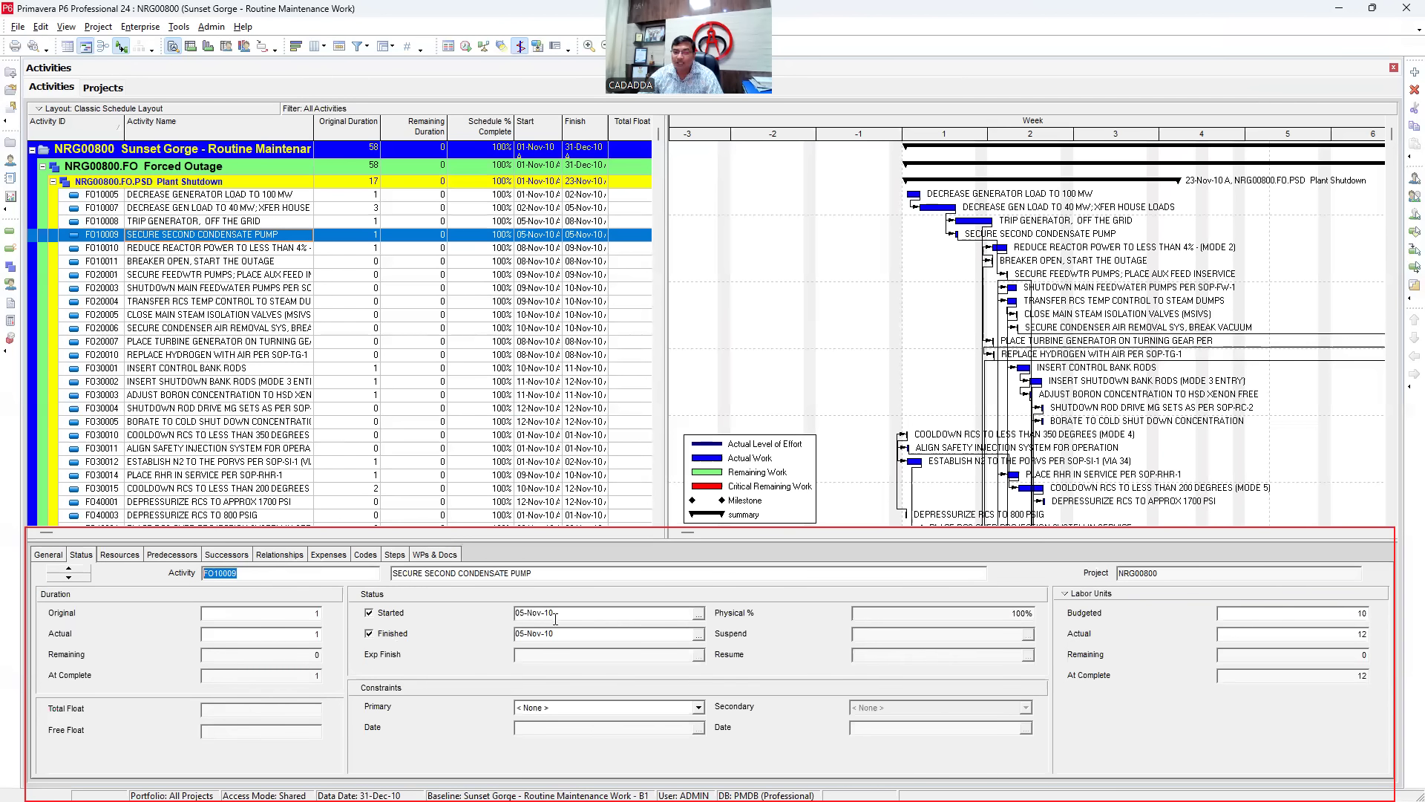
{"action": "left_click", "coordinate": [1032, 612]}
{"action": "left_click", "coordinate": [1288, 619]}
{"action": "left_click", "coordinate": [1275, 635]}
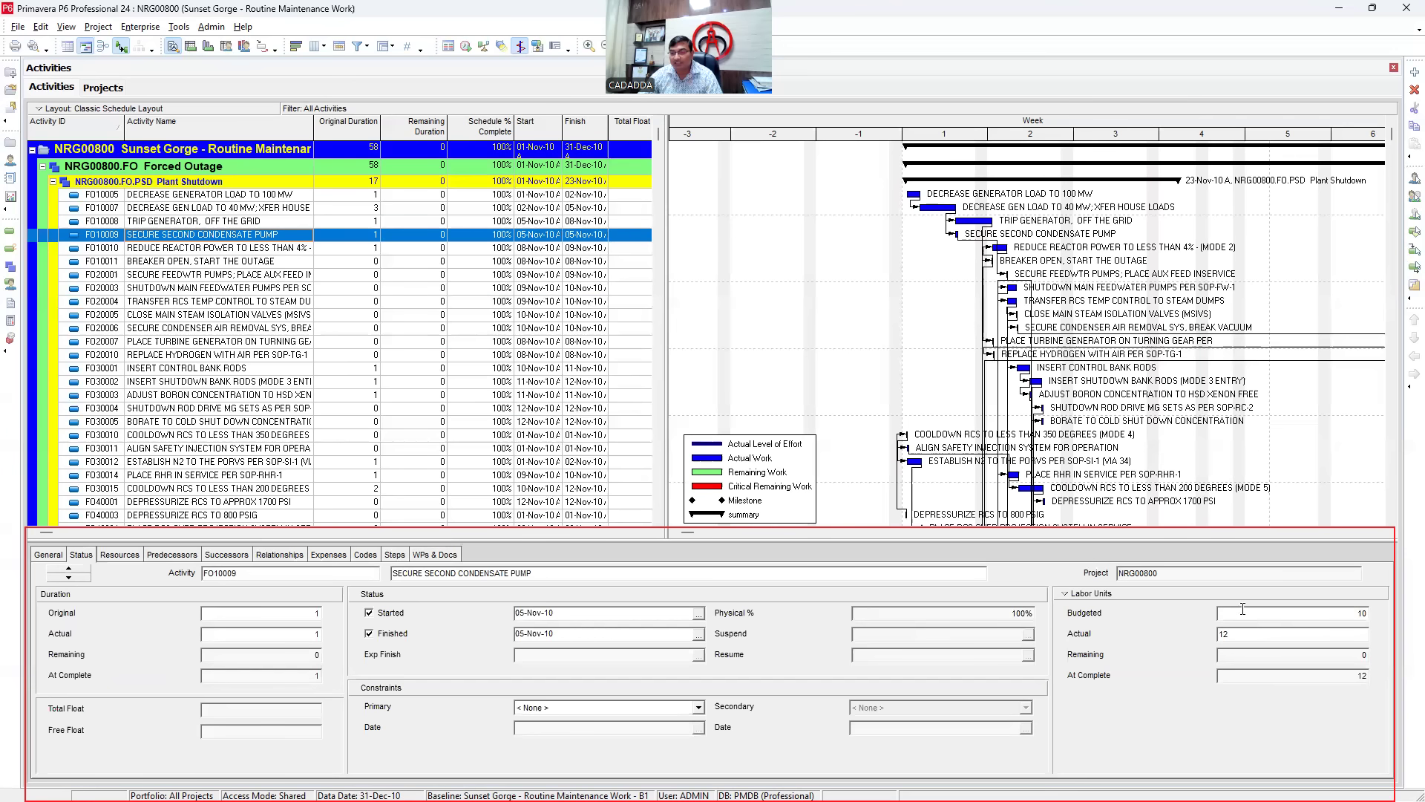
{"action": "left_click", "coordinate": [1250, 672]}
- Review F010009's resources, relationships, expenses, codes, steps and documents, then select F020001
{"action": "left_click", "coordinate": [135, 556]}
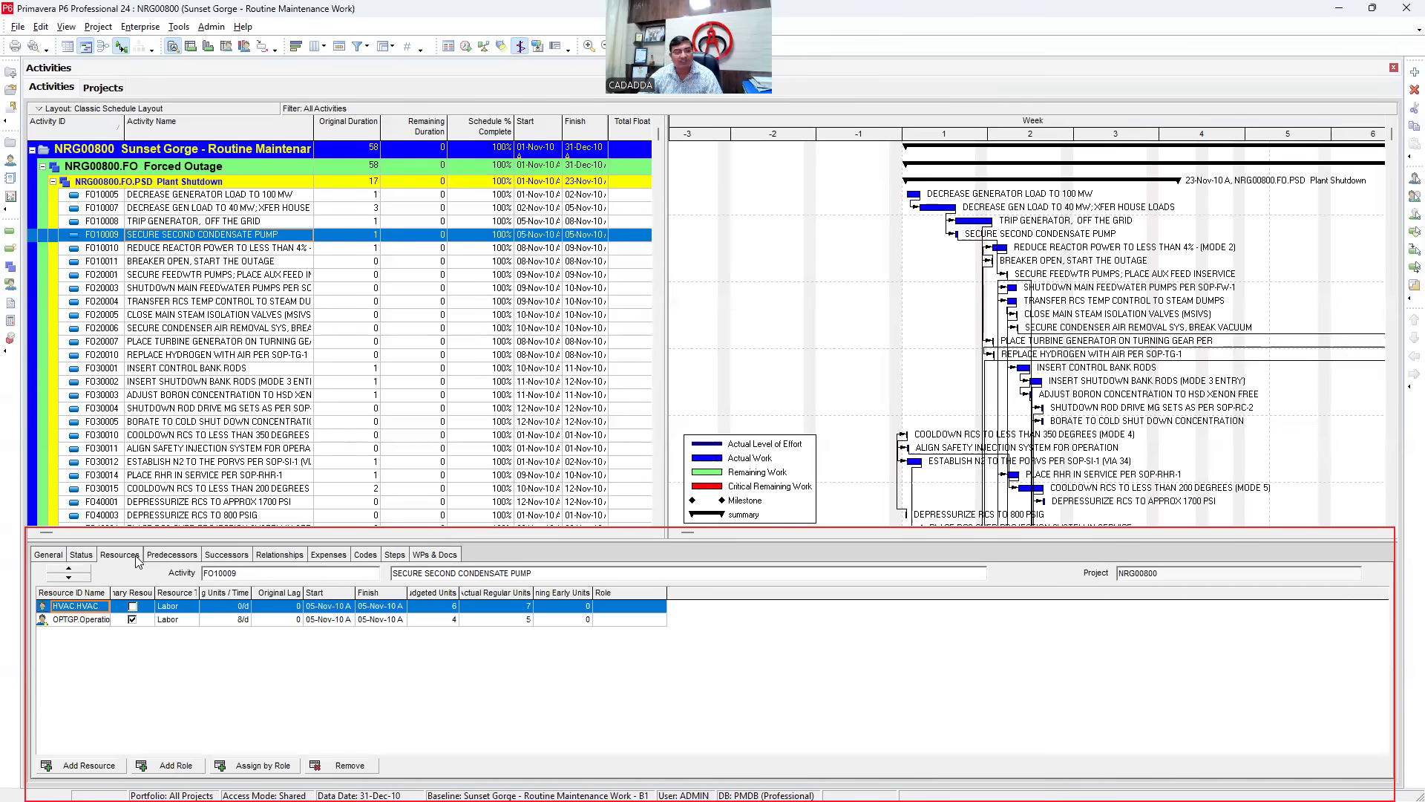
{"action": "left_click", "coordinate": [169, 561]}
{"action": "left_click", "coordinate": [226, 557]}
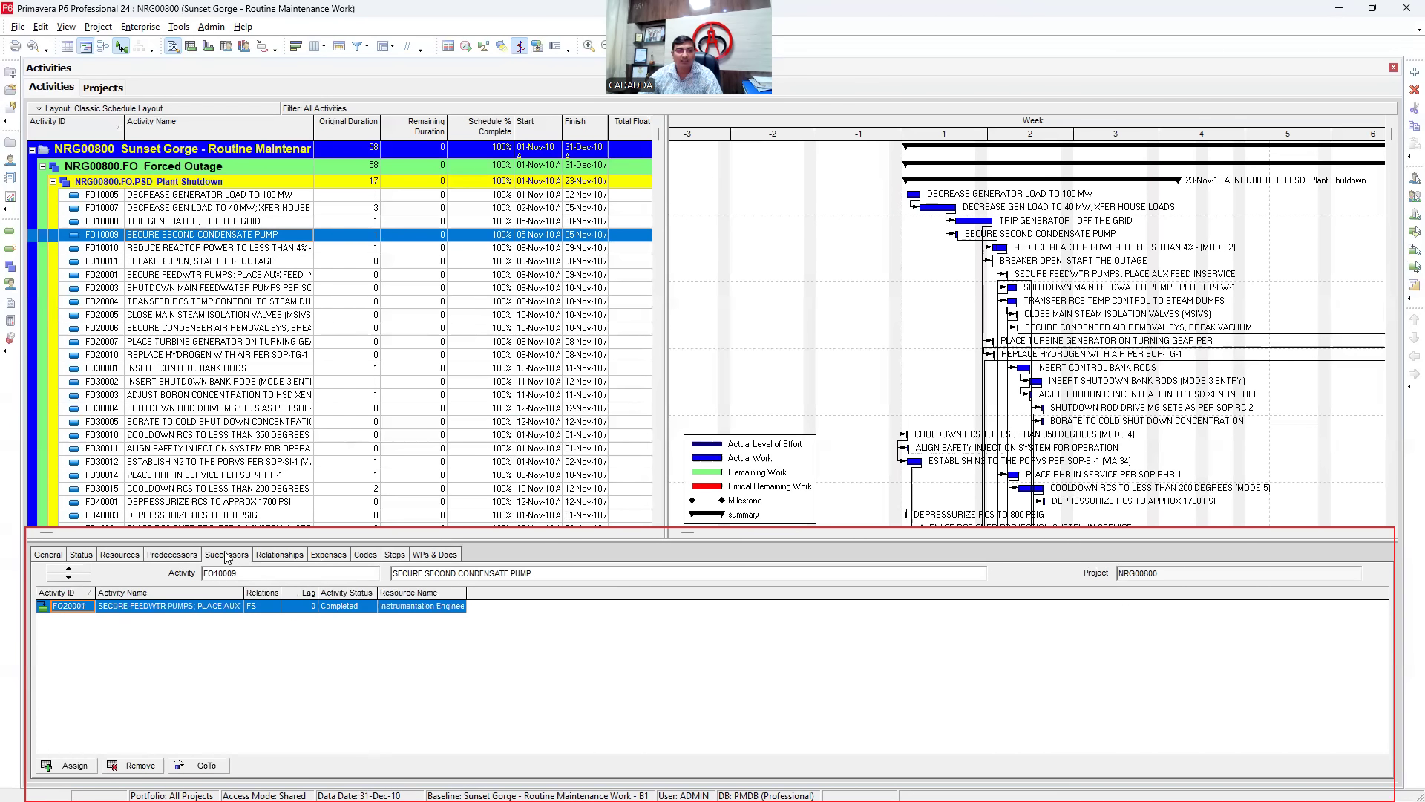
{"action": "left_click", "coordinate": [126, 559]}
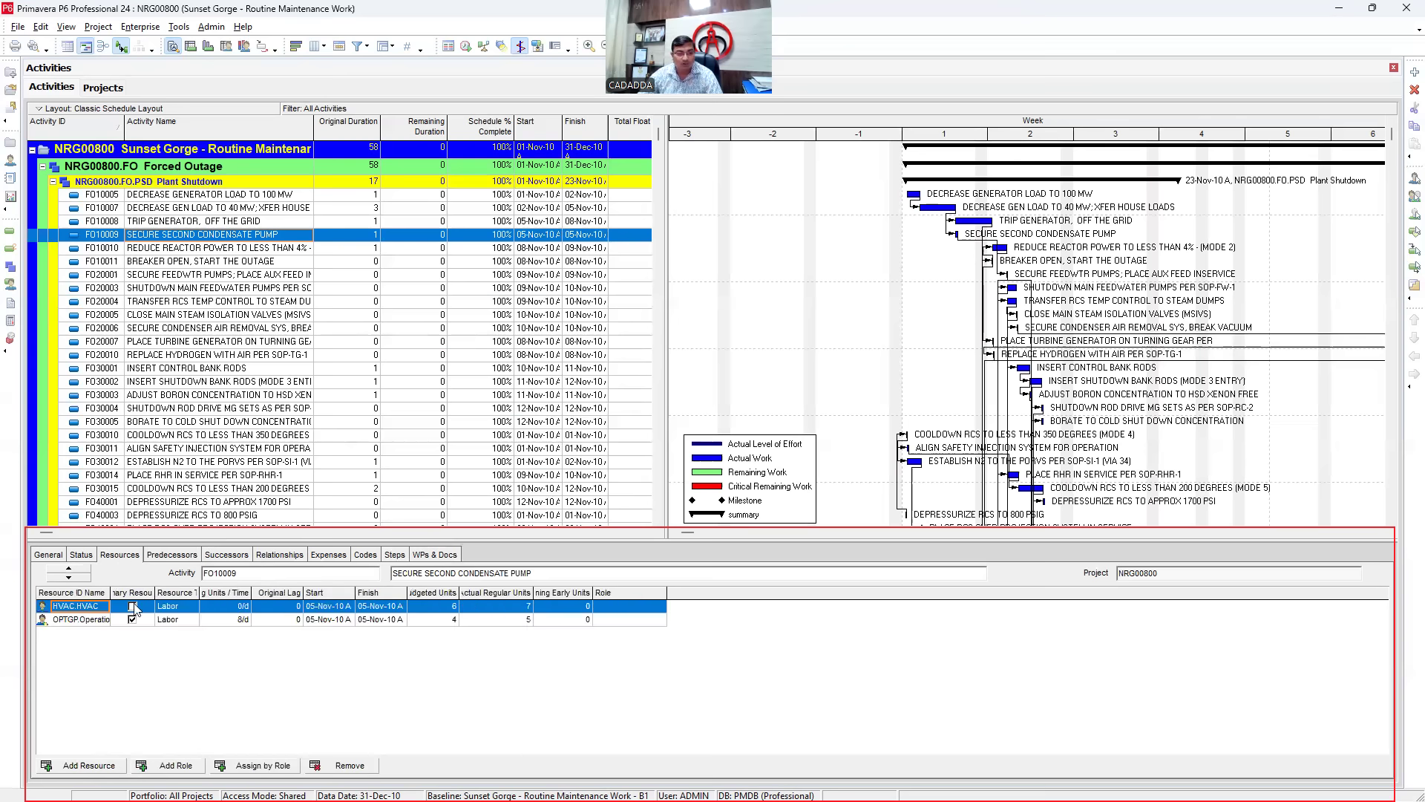
{"action": "left_click", "coordinate": [285, 562]}
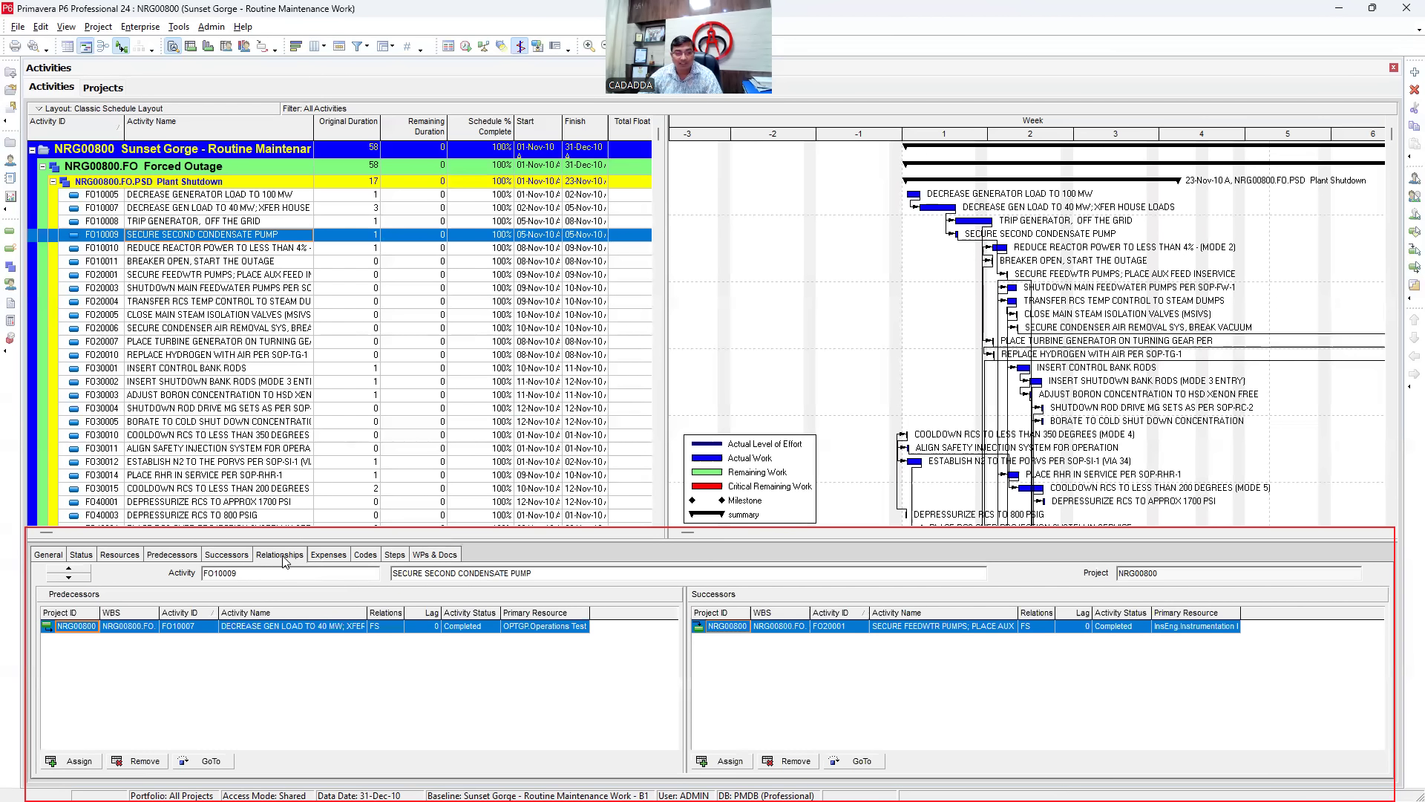
{"action": "left_click", "coordinate": [343, 559]}
{"action": "left_click", "coordinate": [367, 558]}
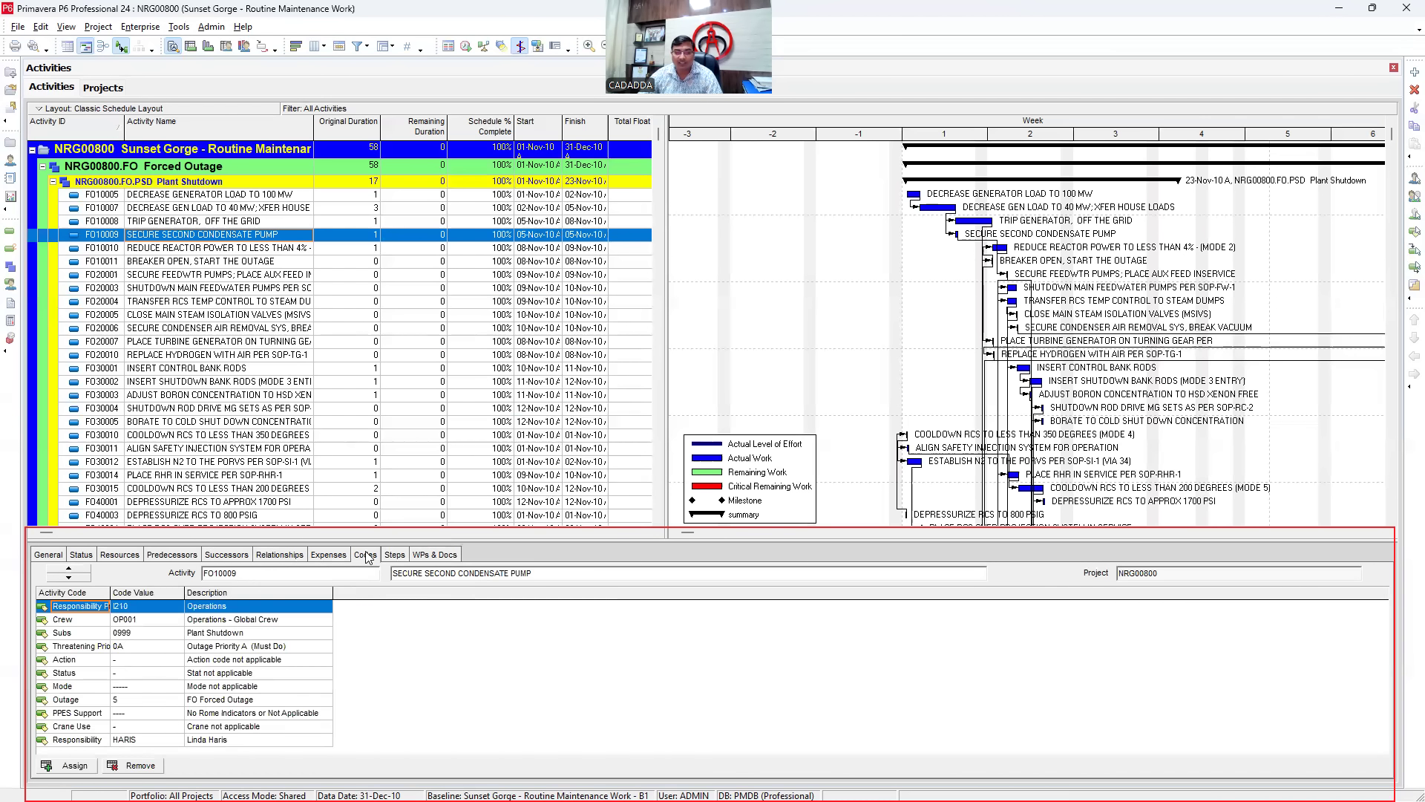
{"action": "left_click", "coordinate": [393, 556]}
{"action": "left_click", "coordinate": [436, 556]}
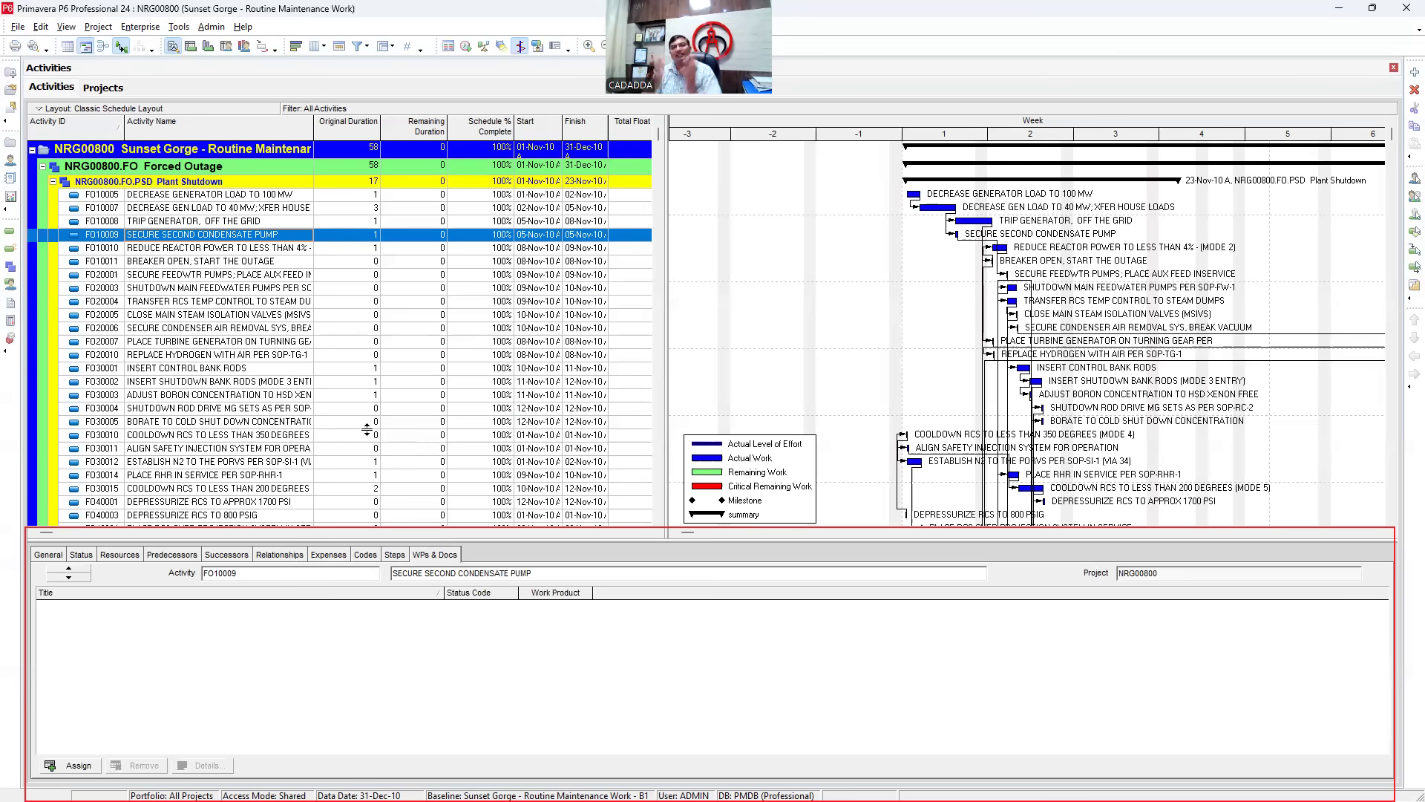
{"action": "left_click", "coordinate": [194, 277]}
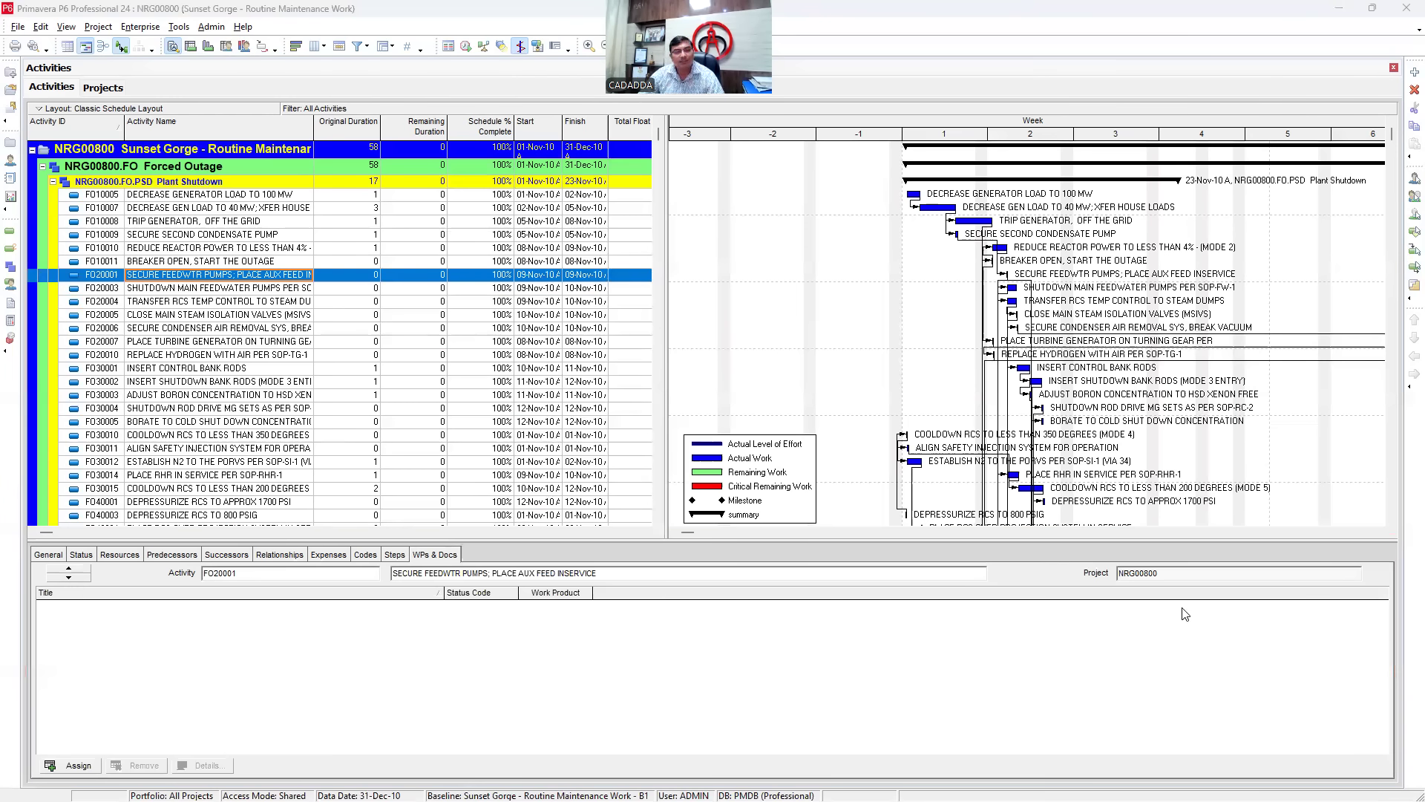
- Switch to the Projects window listing the Energy Services projects
{"action": "left_click", "coordinate": [10, 144]}
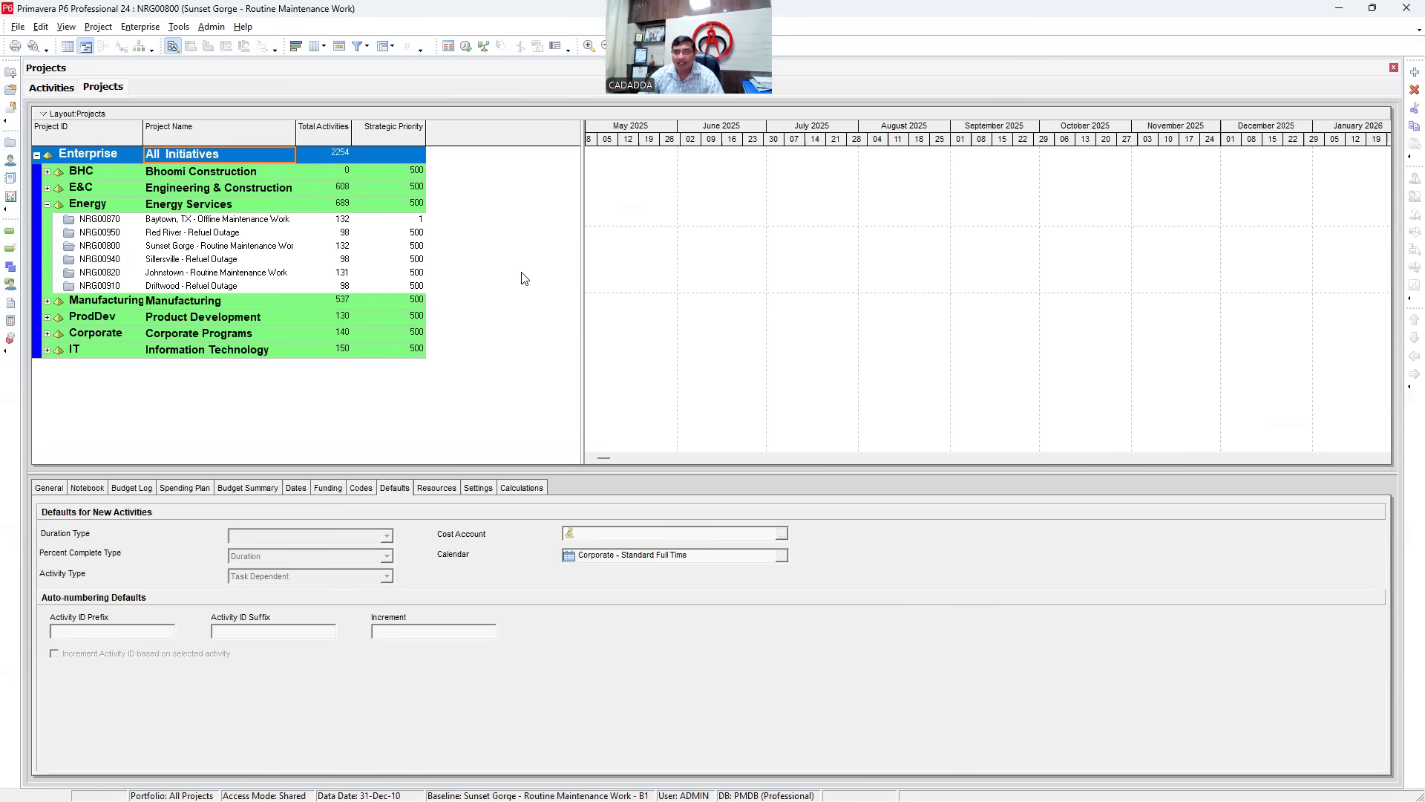
- Dismiss the Enterprise menu without choosing anything and minimize Primavera P6 to the desktop
{"action": "left_click", "coordinate": [137, 28]}
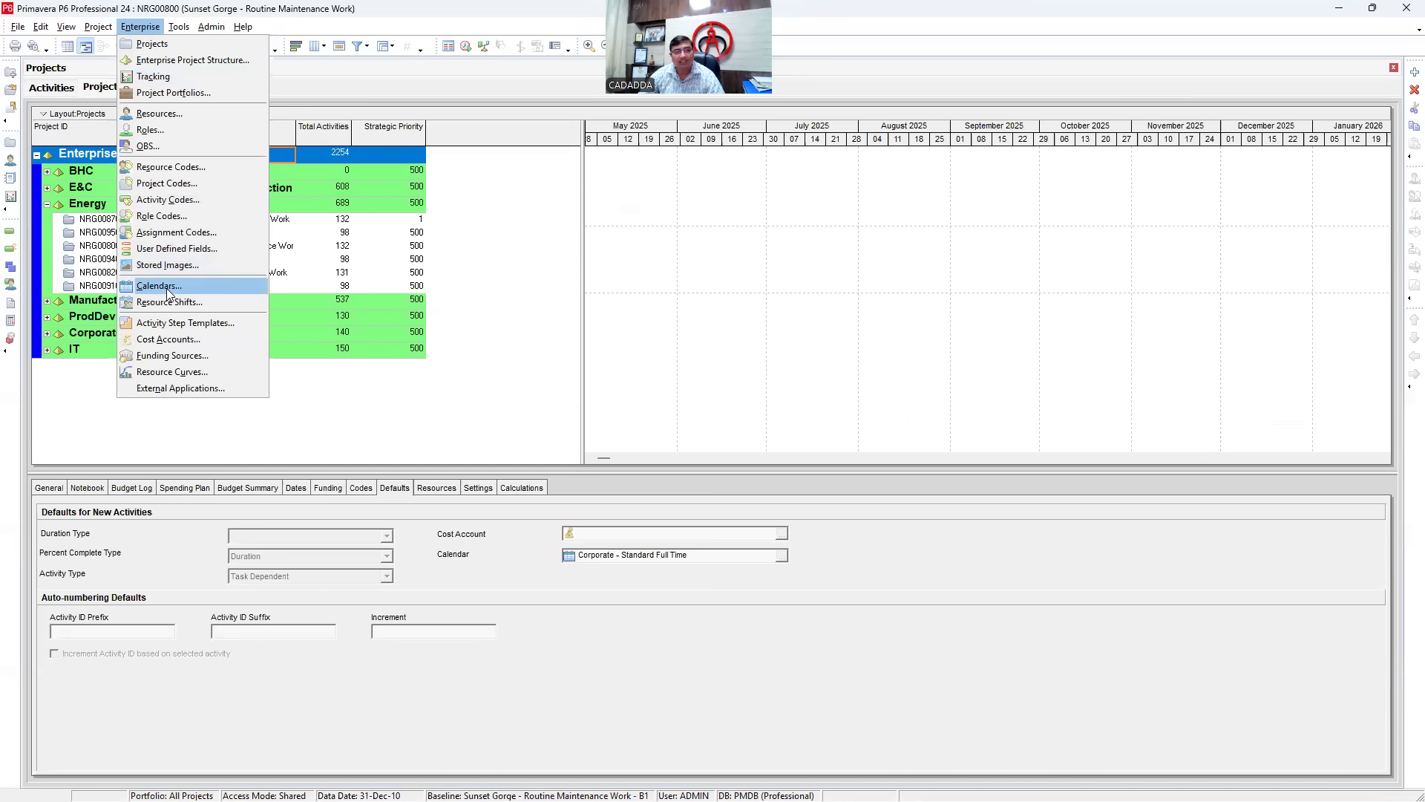
{"action": "left_click", "coordinate": [802, 305]}
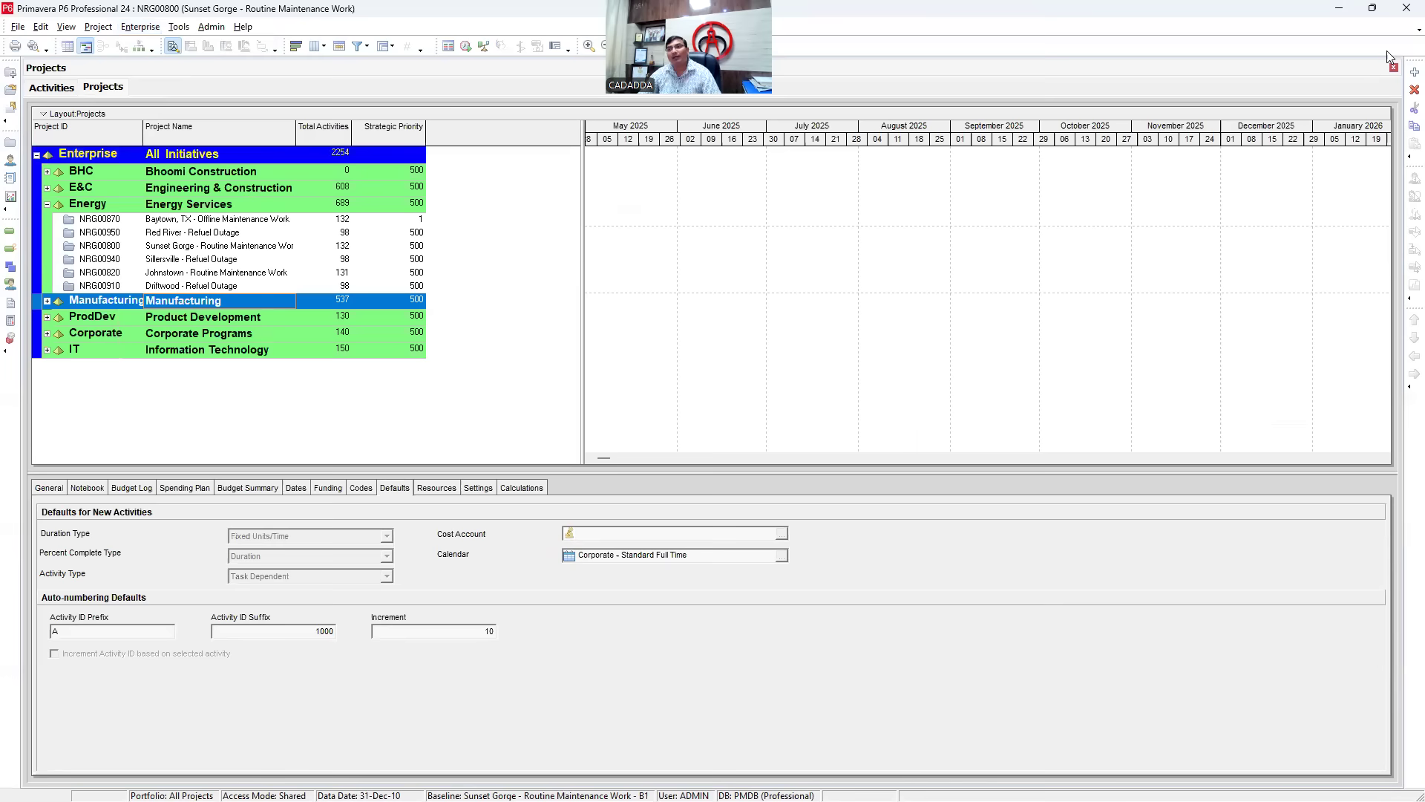
{"action": "left_click", "coordinate": [1345, 15]}
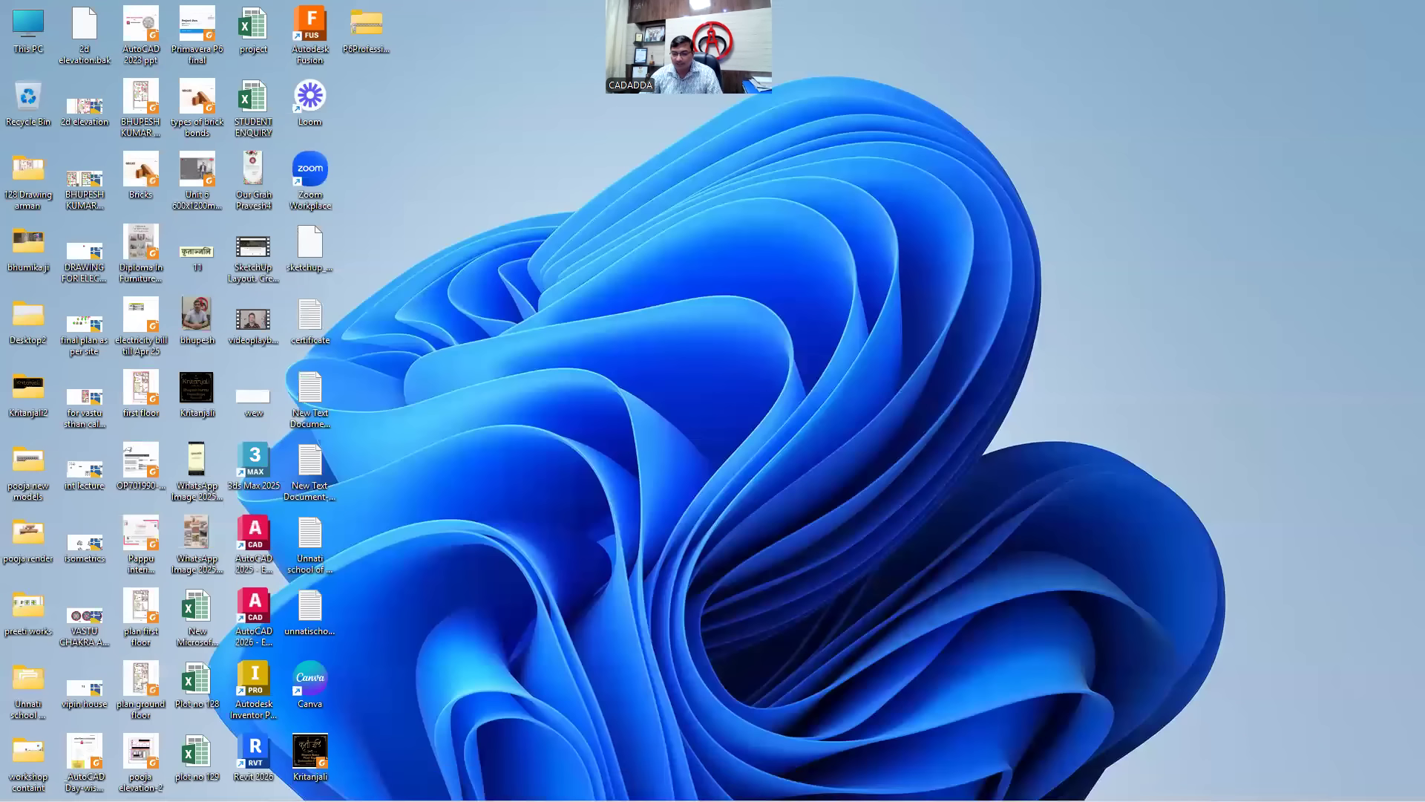
- Bring up the Project Plan slideshow and advance from the title slide to the CALENDARS slide
{"action": "left_click", "coordinate": [896, 785]}
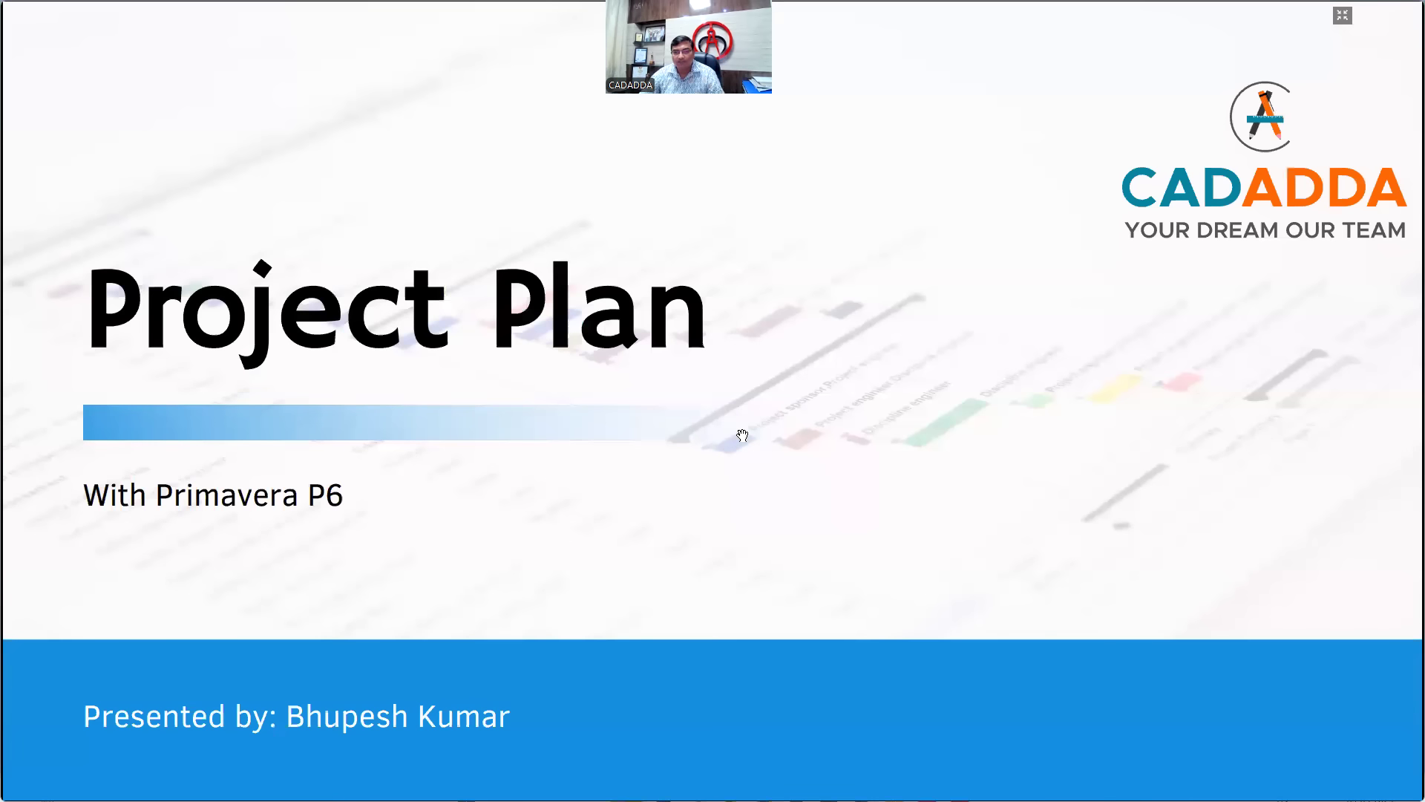
{"action": "left_click", "coordinate": [796, 371]}
{"action": "left_click", "coordinate": [796, 371]}
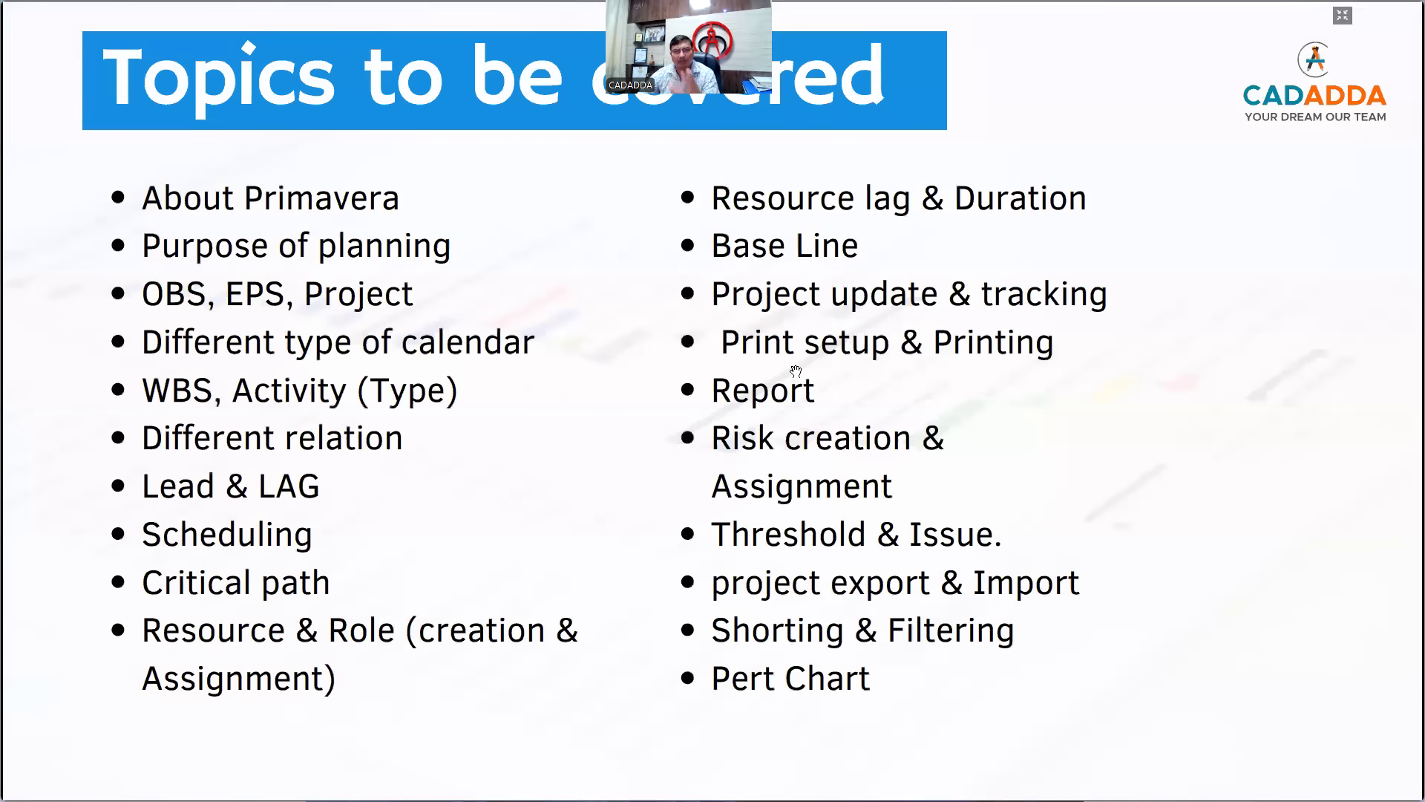
{"action": "left_click", "coordinate": [796, 371]}
{"action": "left_click", "coordinate": [796, 371]}
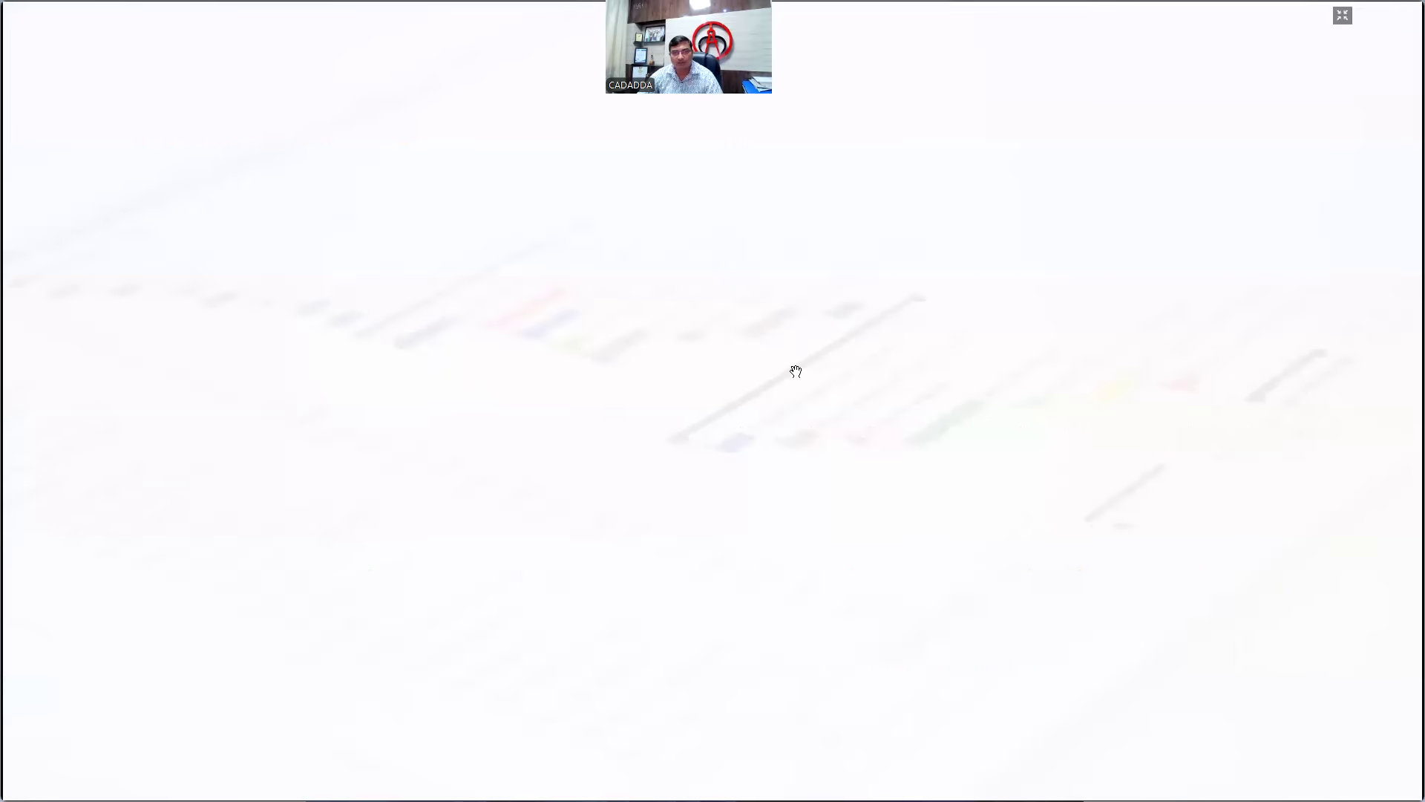
{"action": "left_click", "coordinate": [796, 372]}
{"action": "left_click", "coordinate": [796, 371]}
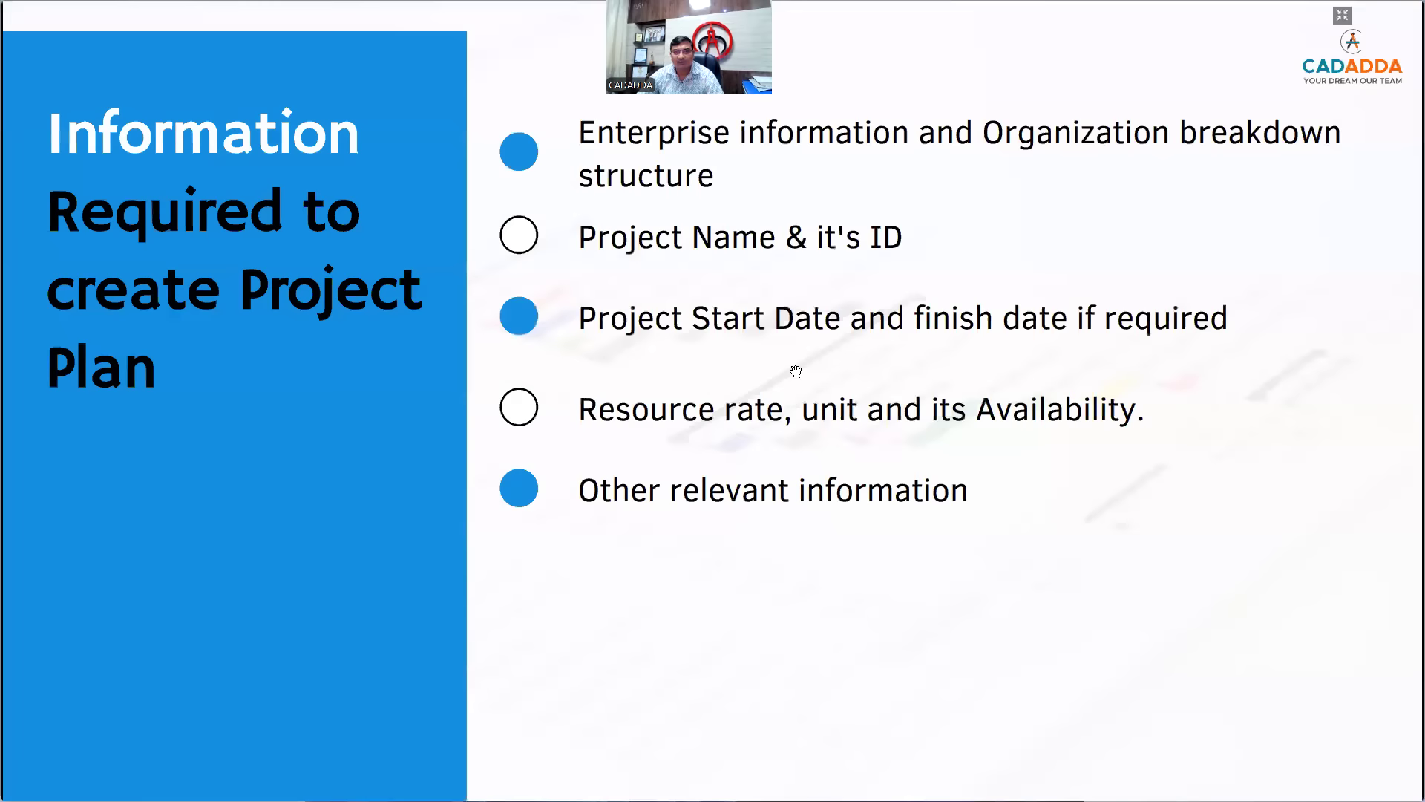
{"action": "left_click", "coordinate": [796, 371]}
{"action": "left_click", "coordinate": [795, 371]}
{"action": "left_click", "coordinate": [796, 371]}
{"action": "left_click", "coordinate": [795, 371]}
{"action": "left_click", "coordinate": [796, 371]}
{"action": "left_click", "coordinate": [796, 371]}
{"action": "left_click", "coordinate": [796, 371]}
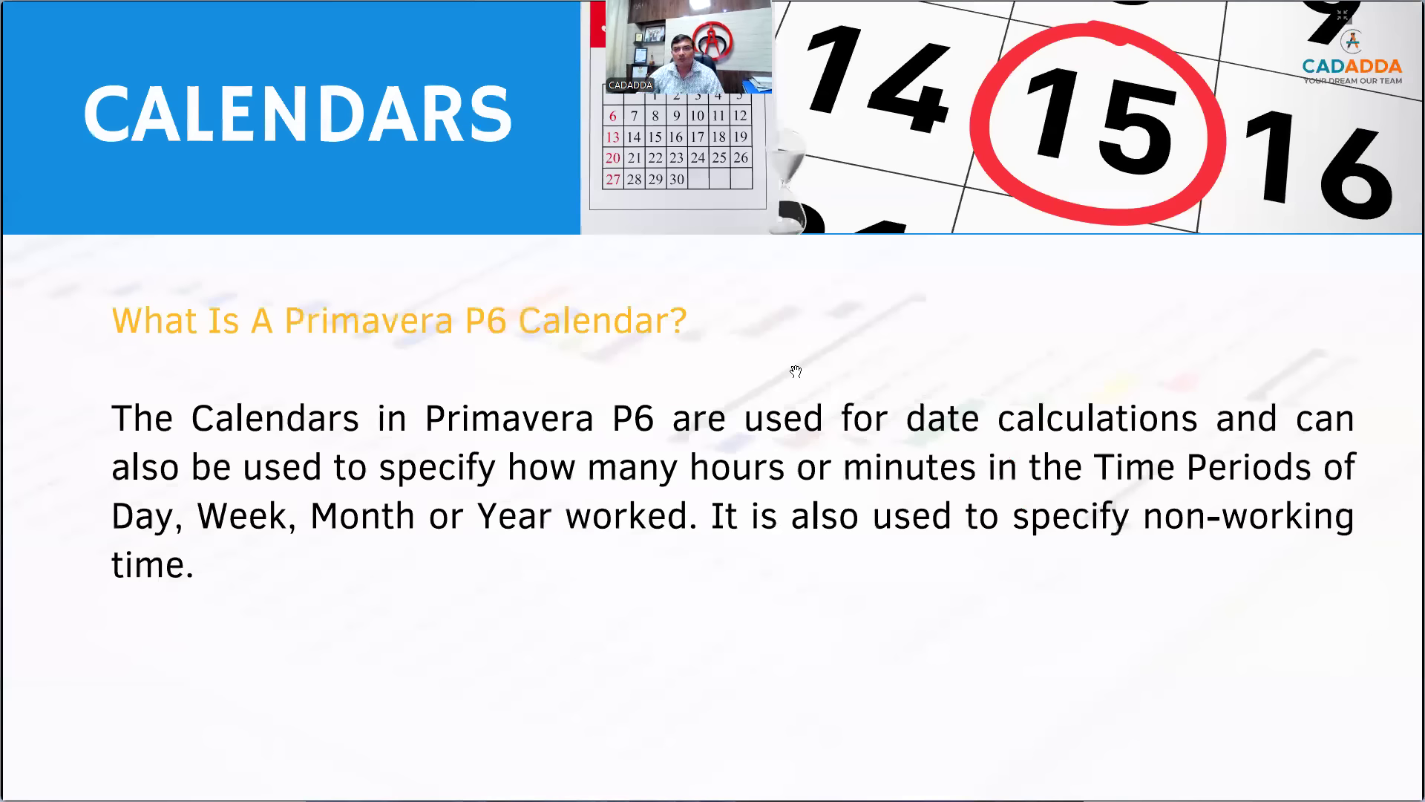
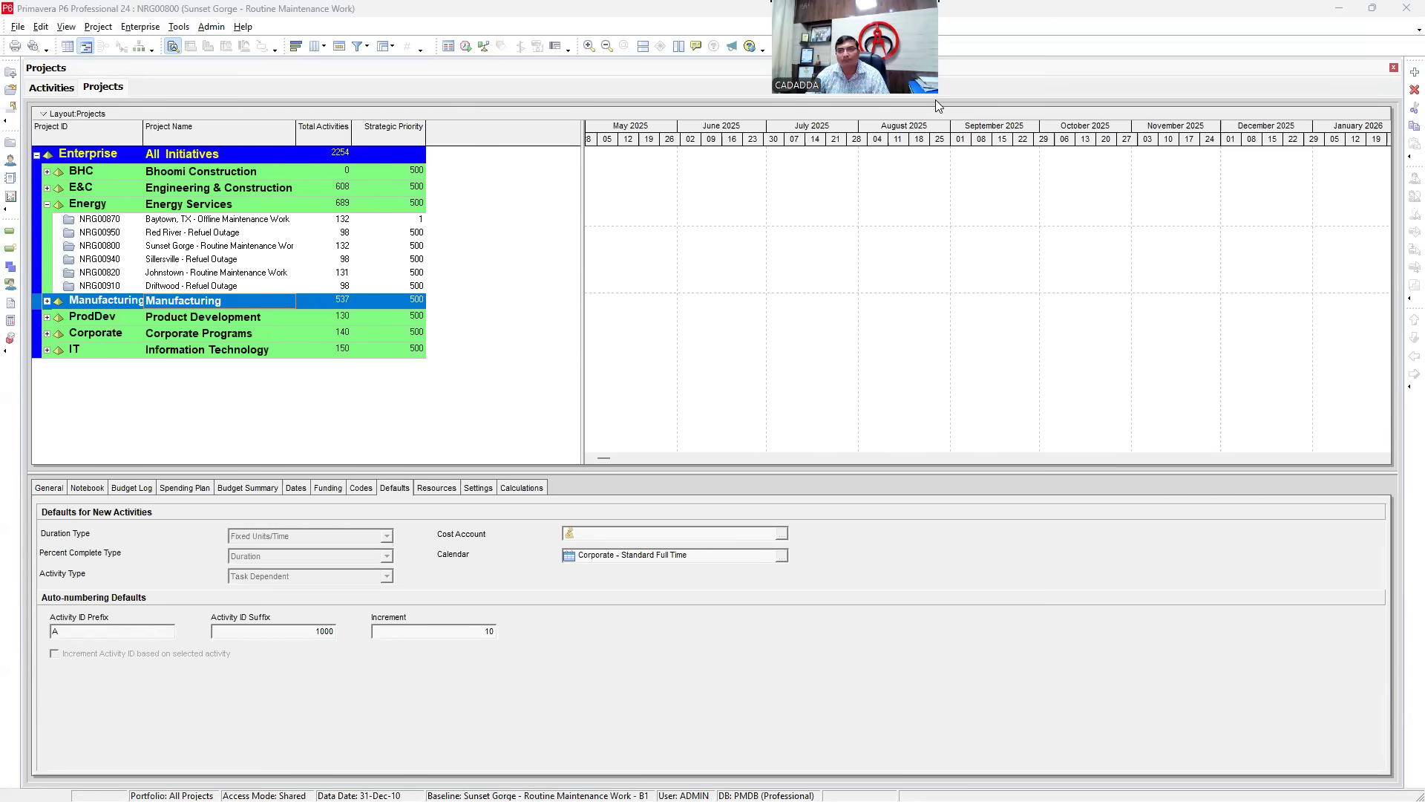
- Open Enterprise > Calendars and browse the Global, Resource and Project lists, ending on the six global calendars
{"action": "left_click", "coordinate": [140, 30]}
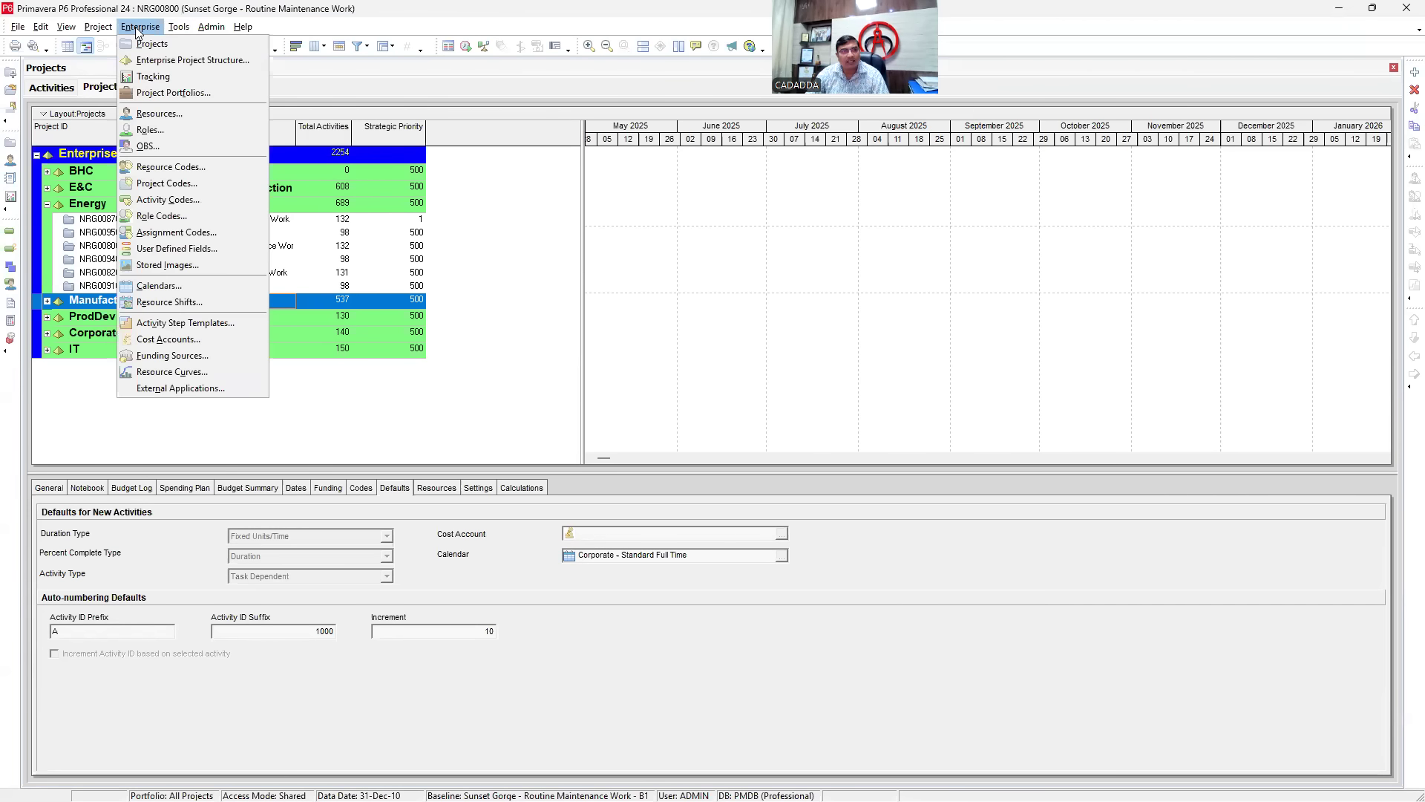
{"action": "left_click", "coordinate": [162, 289]}
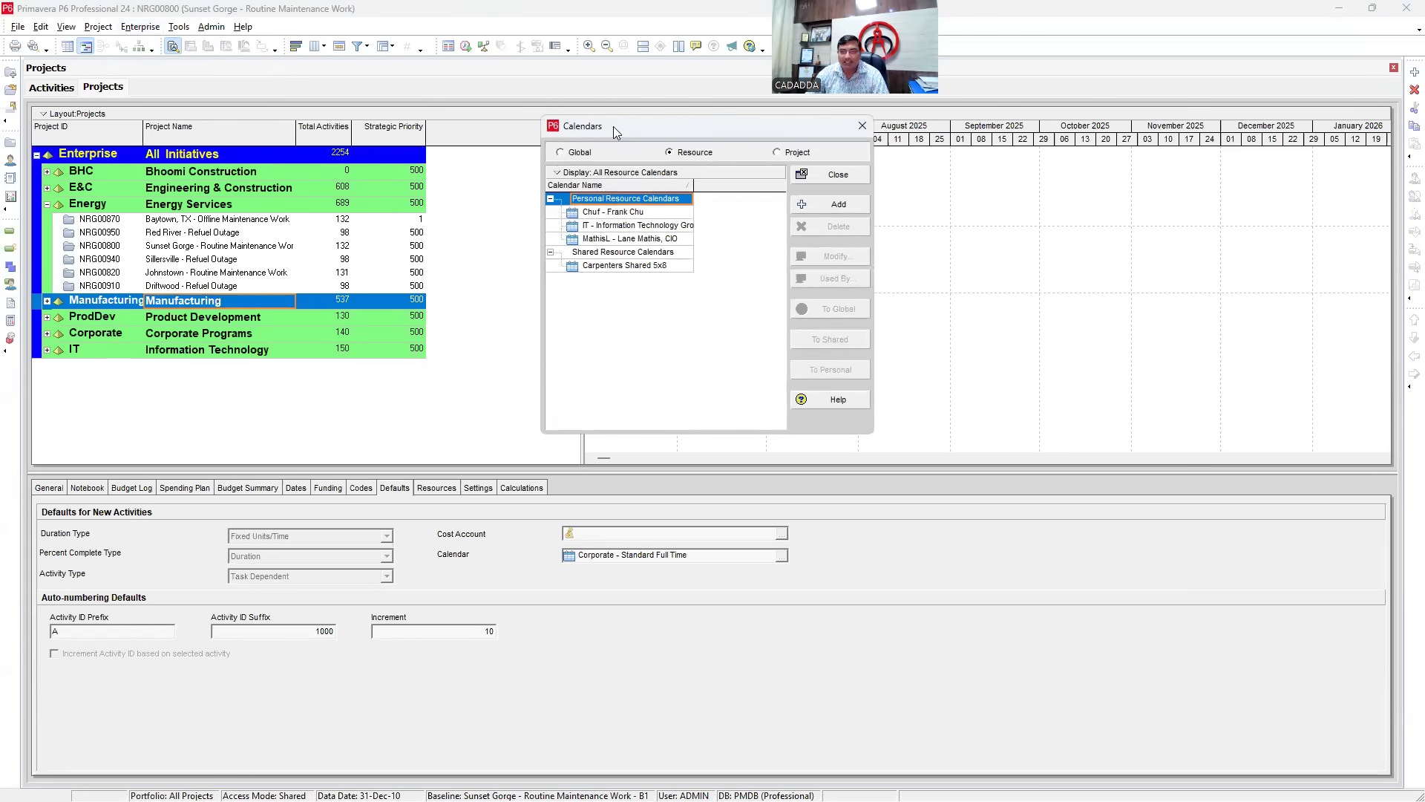
{"action": "left_click_drag", "start_coordinate": [614, 127], "coordinate": [611, 161]}
{"action": "left_click", "coordinate": [576, 190]}
{"action": "left_click", "coordinate": [677, 190]}
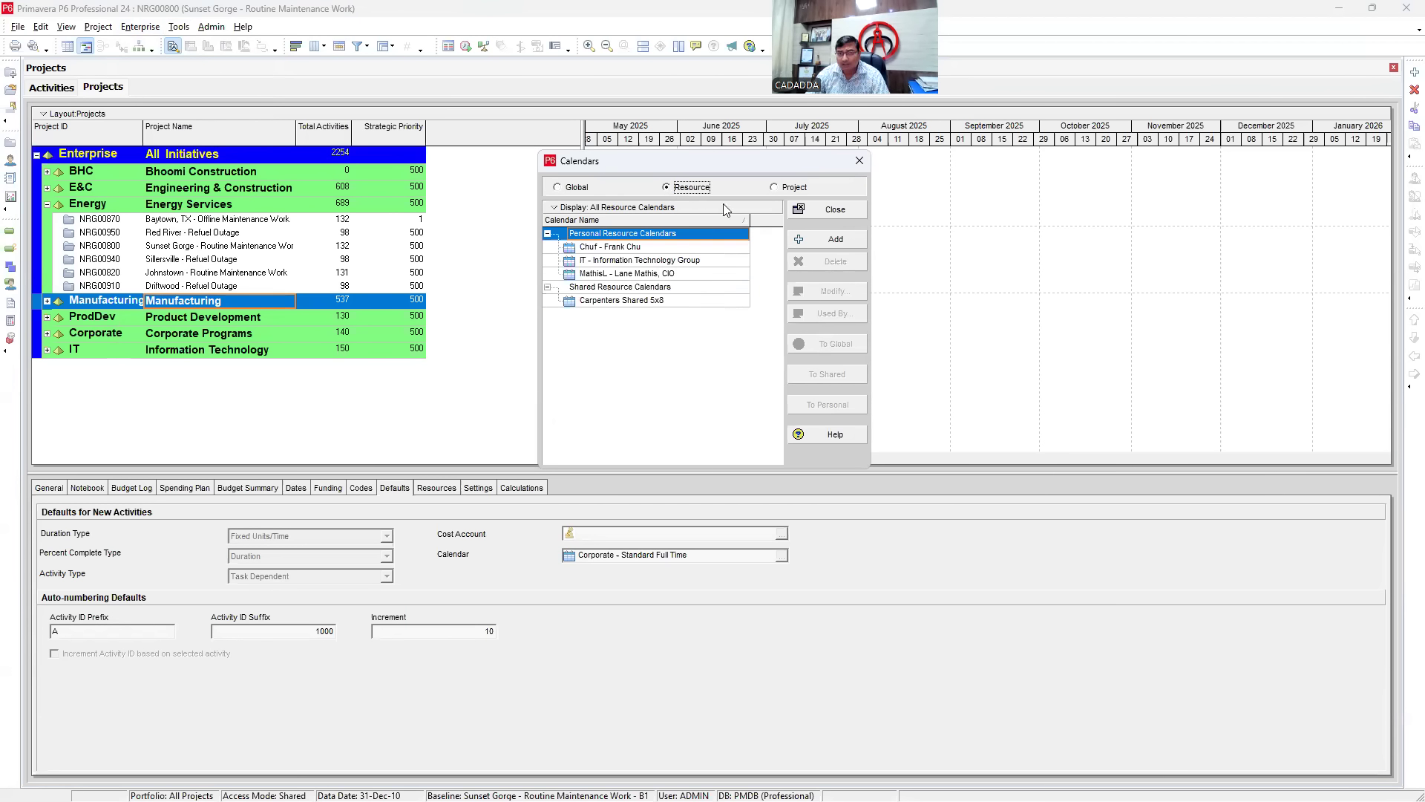
{"action": "left_click", "coordinate": [787, 187]}
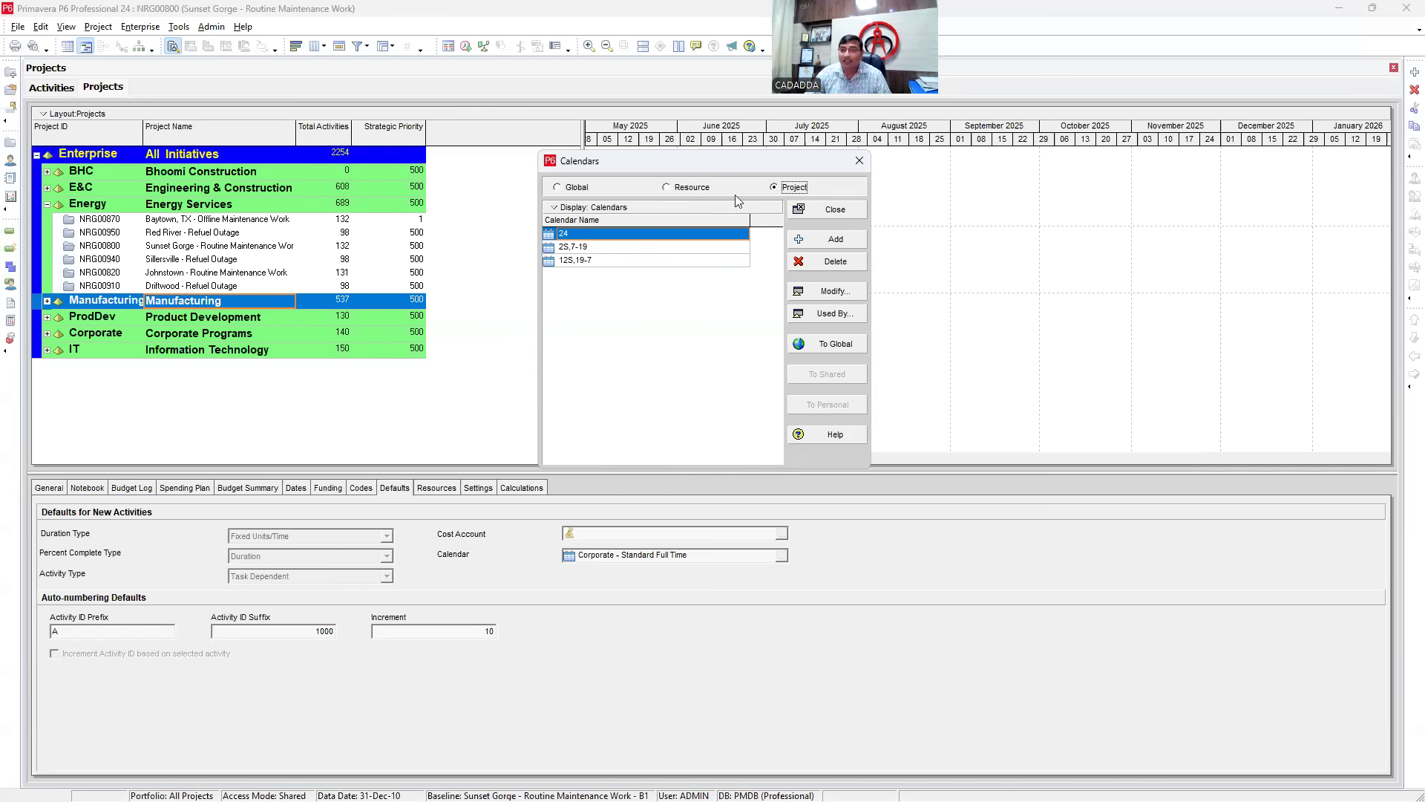
{"action": "left_click", "coordinate": [570, 189]}
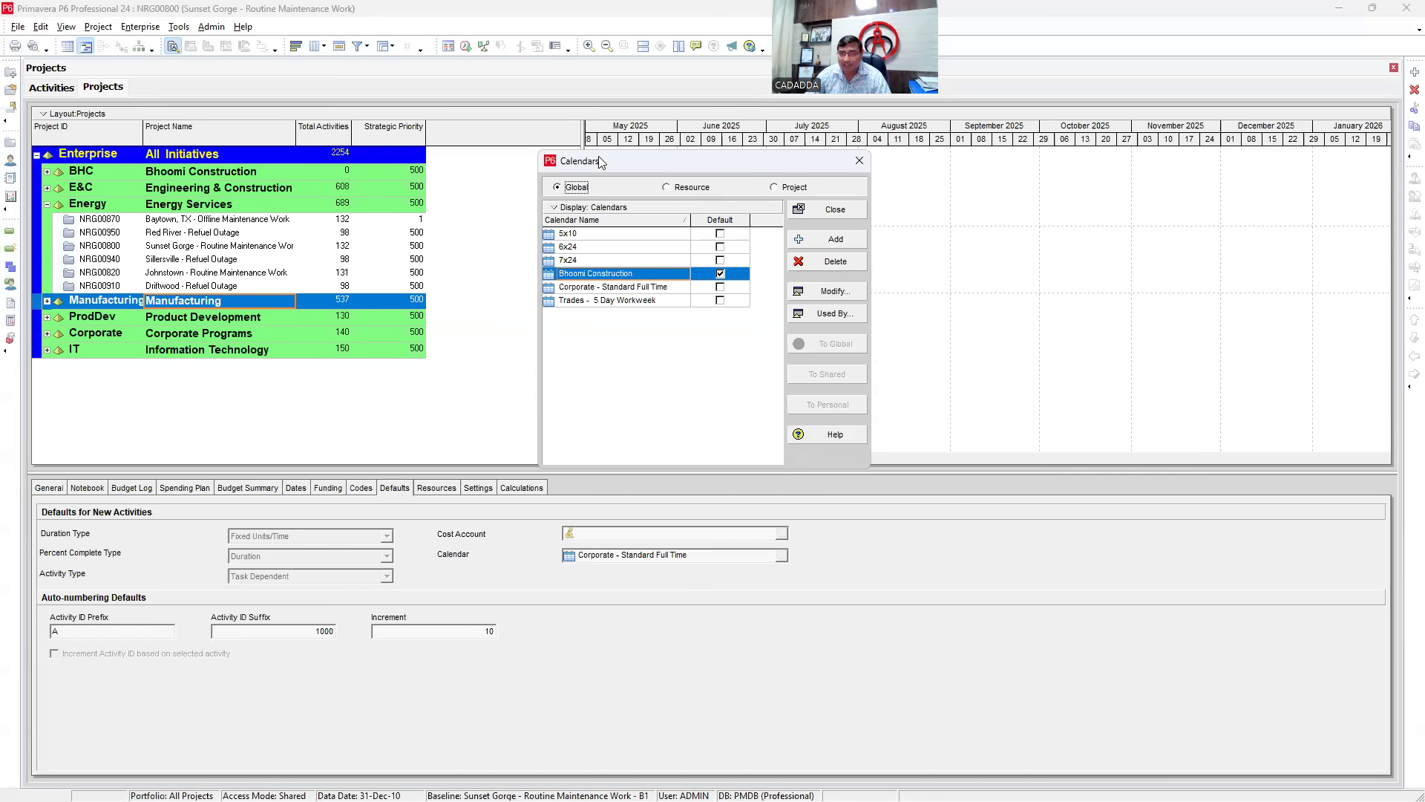
{"action": "left_click_drag", "start_coordinate": [602, 162], "coordinate": [572, 130]}
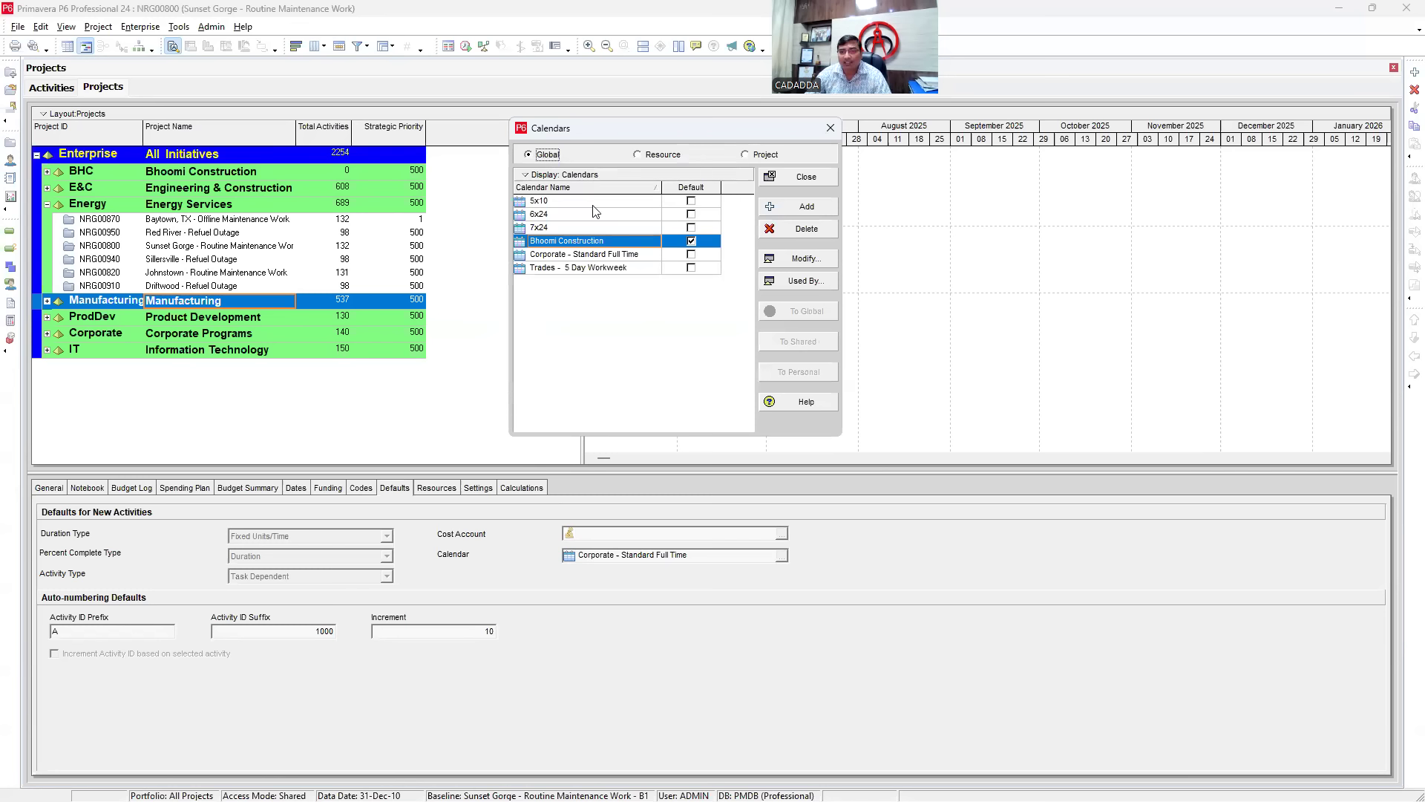
- Add a new global calendar copied from Bhoomi Construction
{"action": "left_click", "coordinate": [783, 212]}
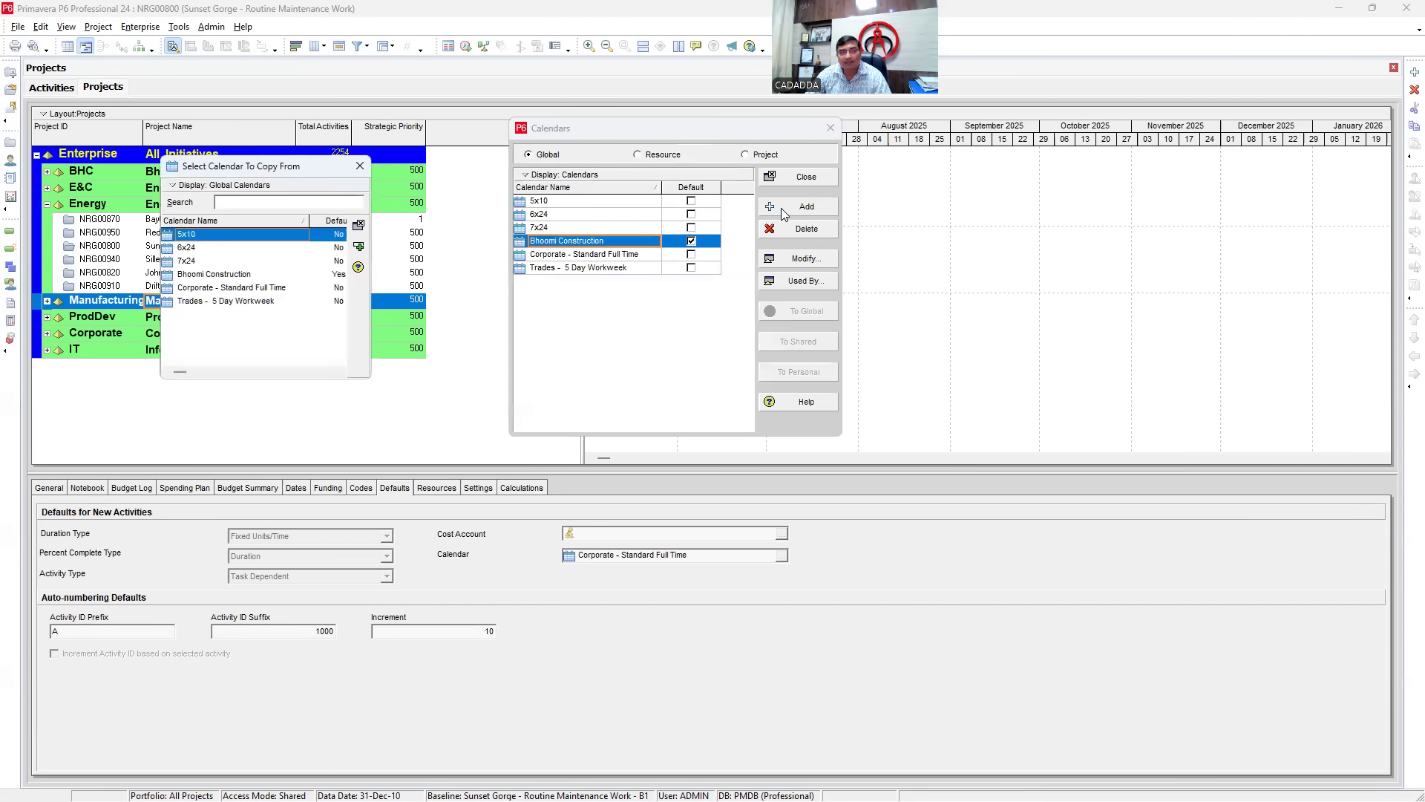
{"action": "left_click_drag", "start_coordinate": [250, 159], "coordinate": [301, 224]}
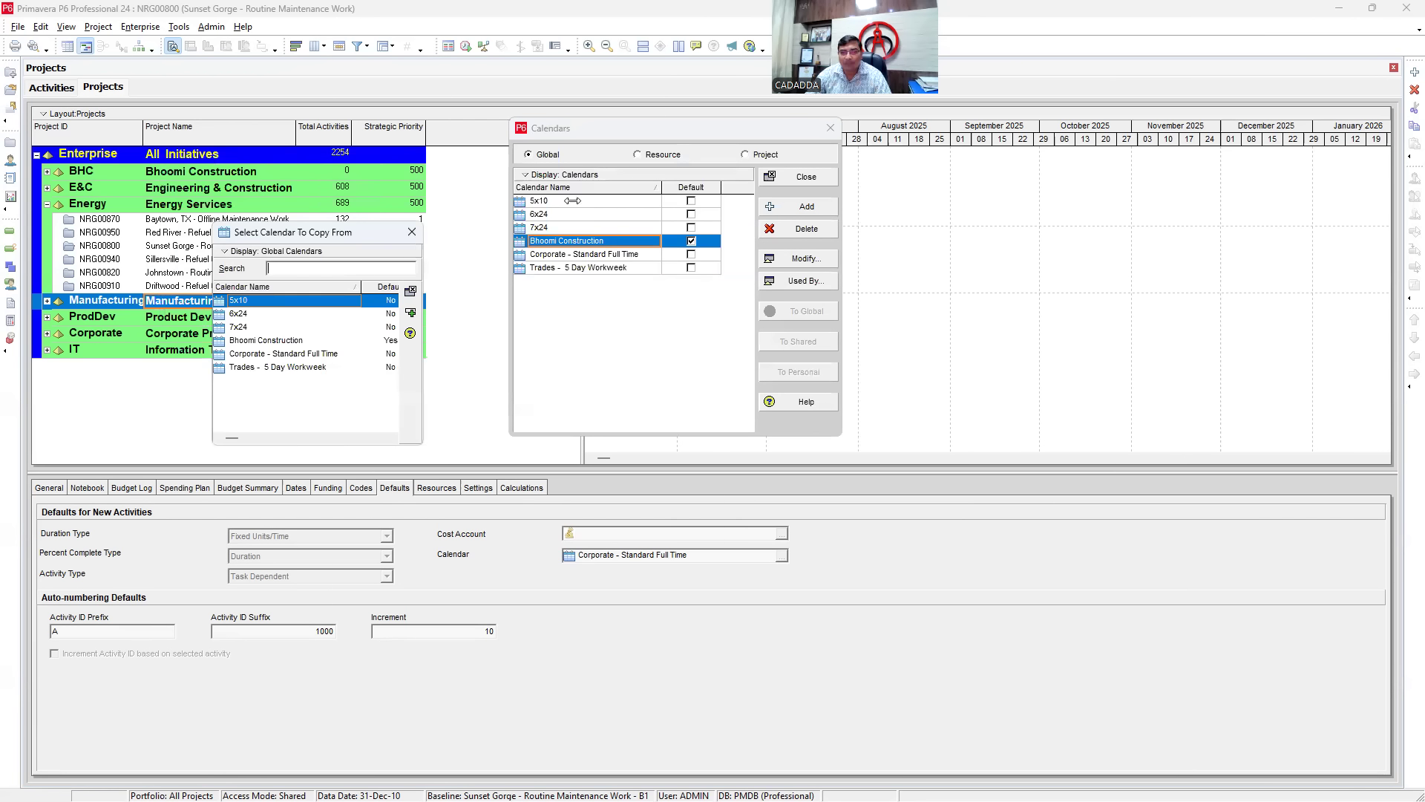
{"action": "left_click", "coordinate": [245, 313]}
{"action": "left_click", "coordinate": [245, 327]}
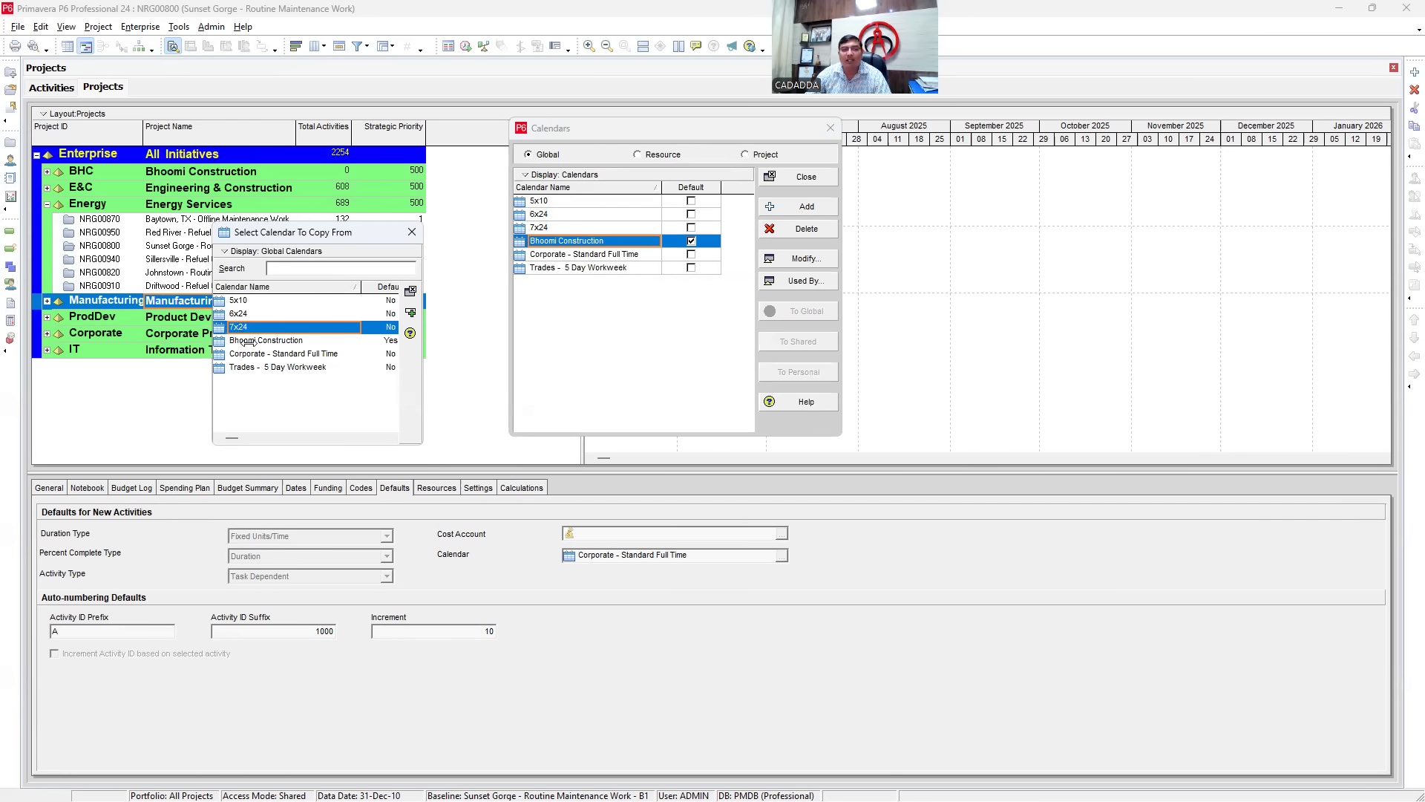
{"action": "left_click", "coordinate": [247, 340]}
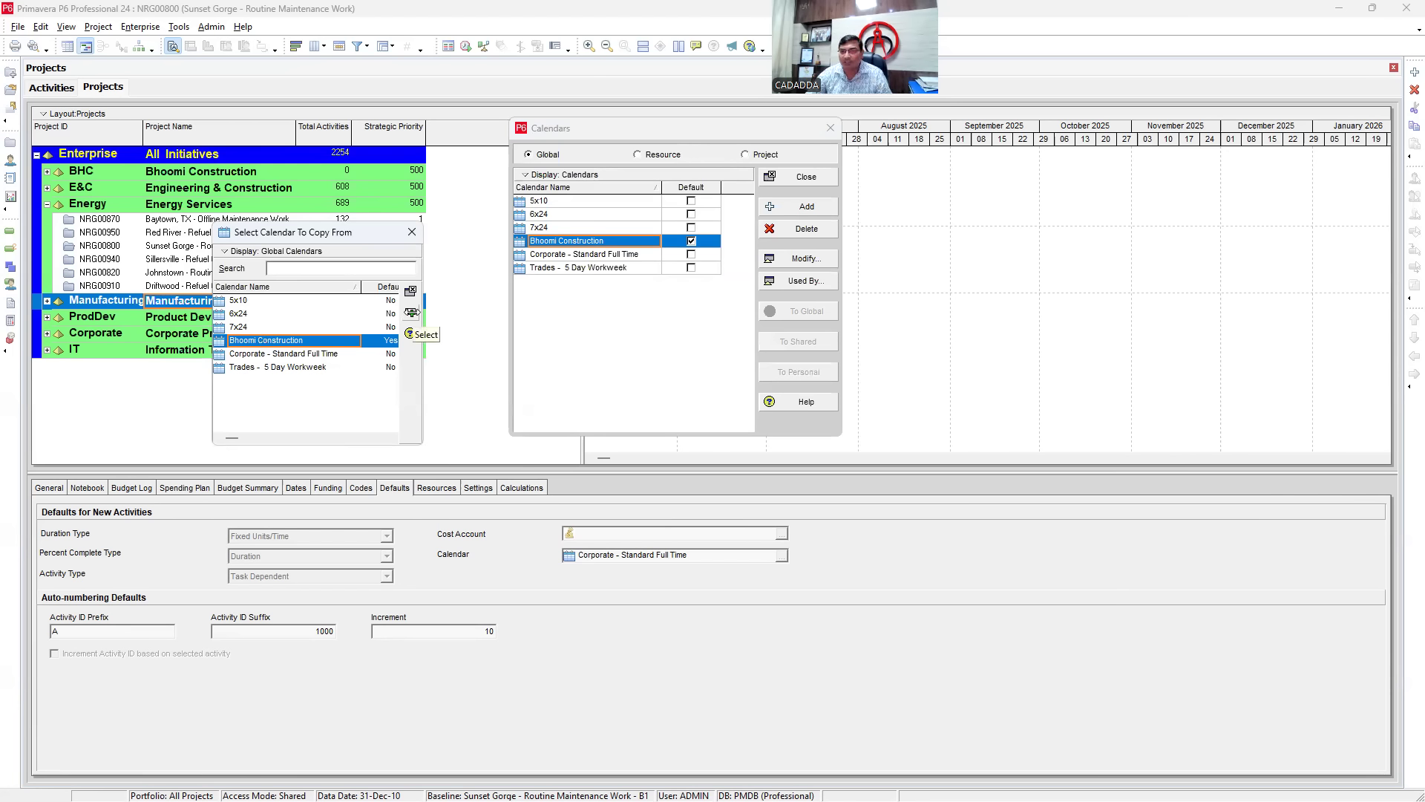
{"action": "double_click", "coordinate": [268, 341]}
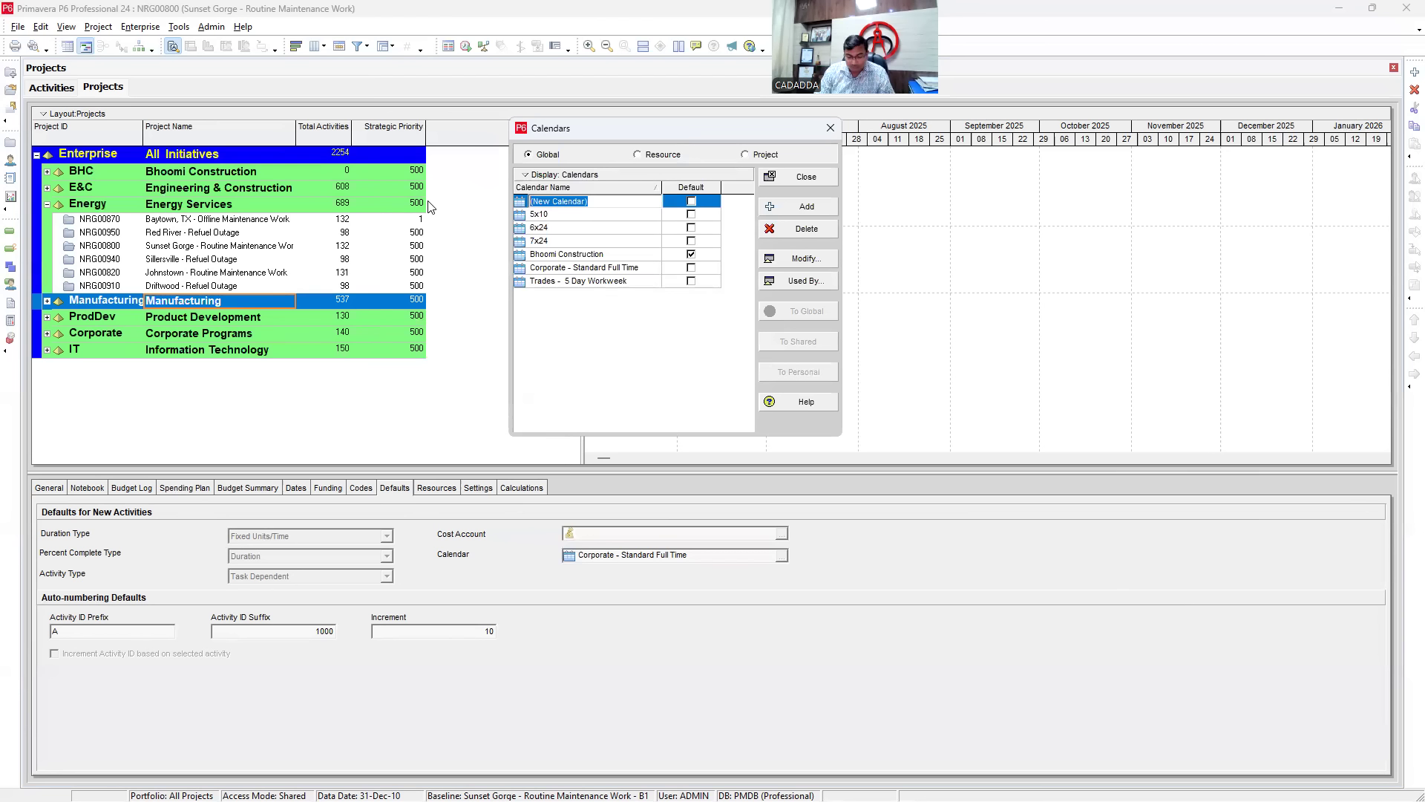
- Name the new calendar 'Cairn Energy', correcting earlier typos
{"action": "type", "text": "ken"}
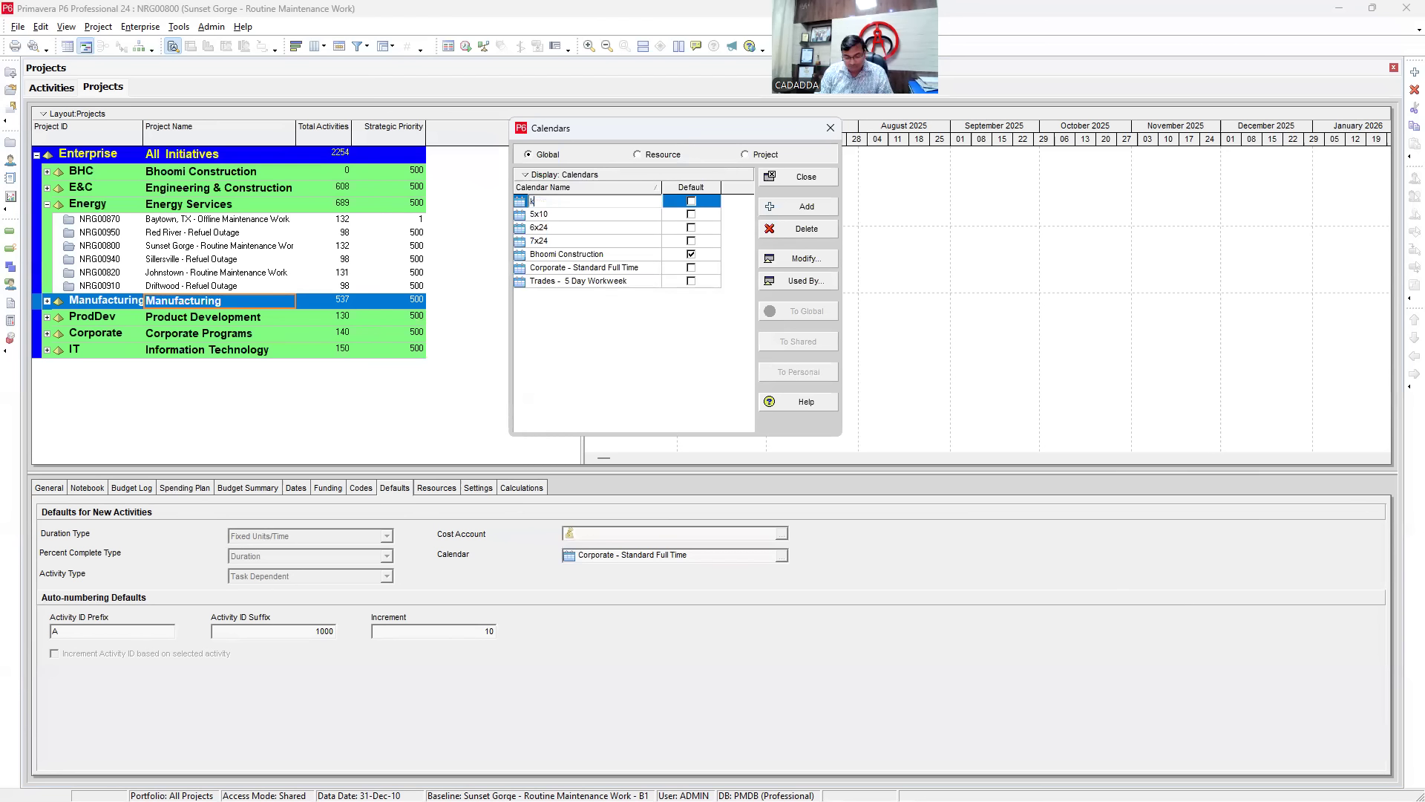
{"action": "key", "text": "BackSpace"}
{"action": "key", "text": "BackSpace"}
{"action": "key", "text": "BackSpace"}
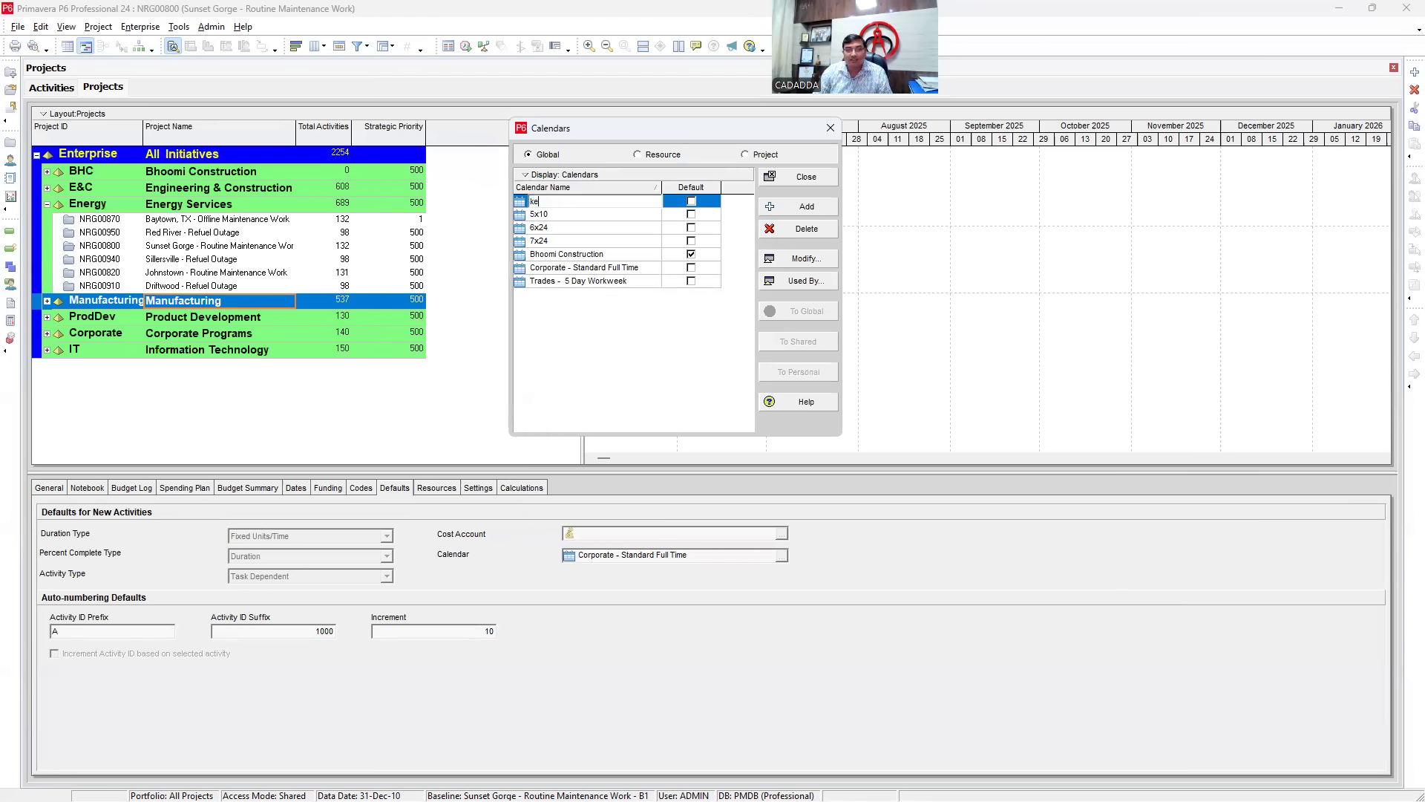
{"action": "type", "text": "cAIRN"}
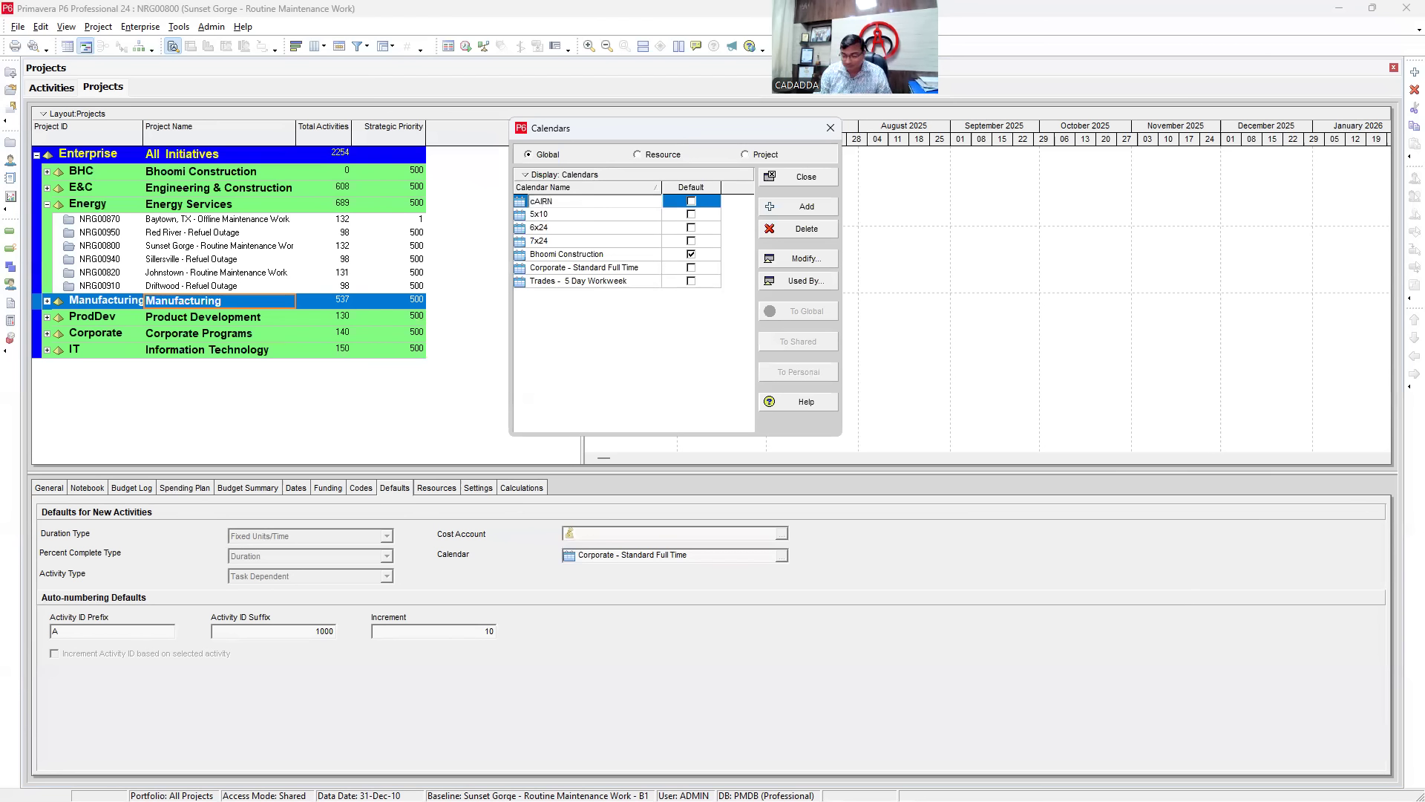
{"action": "key", "text": "BackSpace"}
{"action": "key", "text": "BackSpace"}
{"action": "key", "text": "BackSpace"}
{"action": "key", "text": "BackSpace"}
{"action": "key", "text": "BackSpace"}
{"action": "type", "text": "Cairn Energy"}
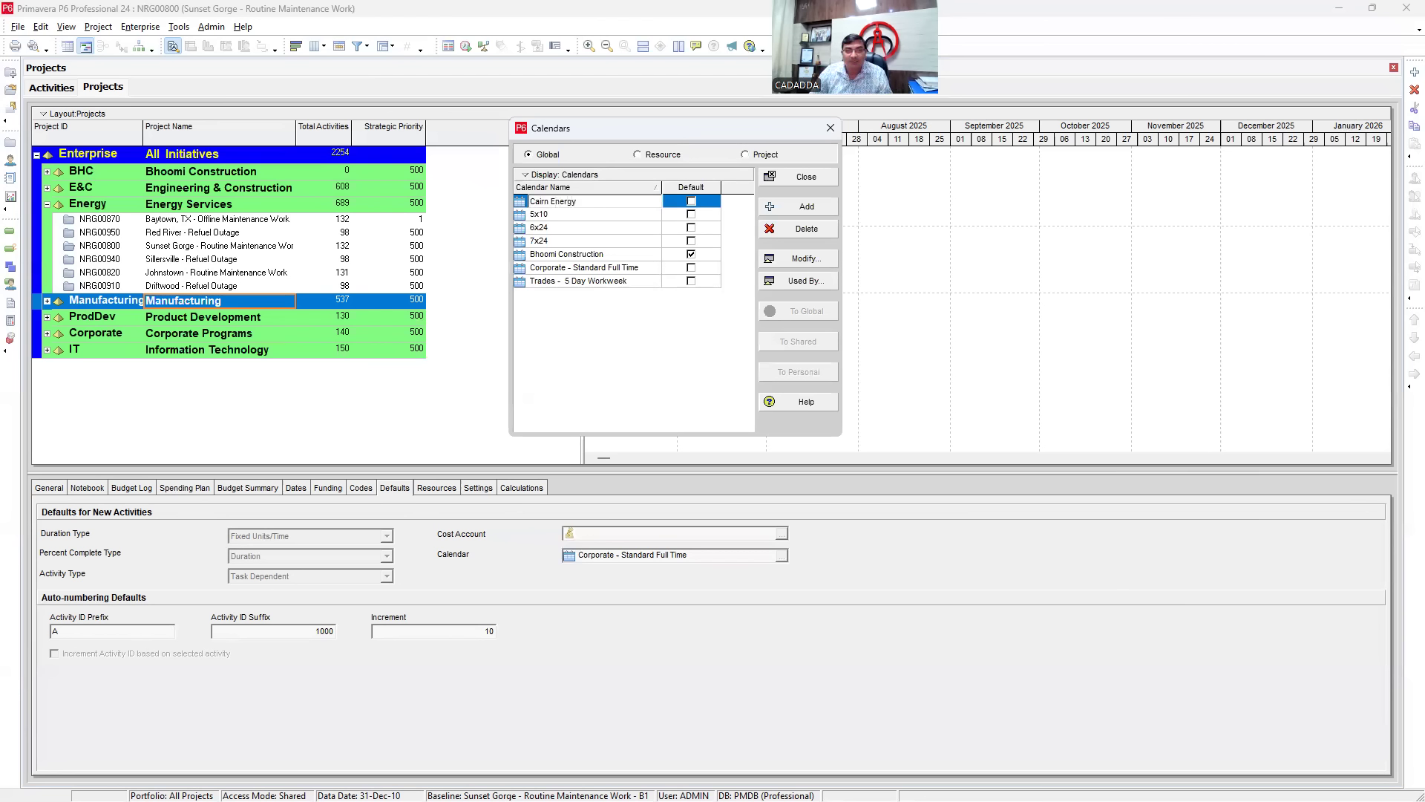
{"action": "key", "text": "Return"}
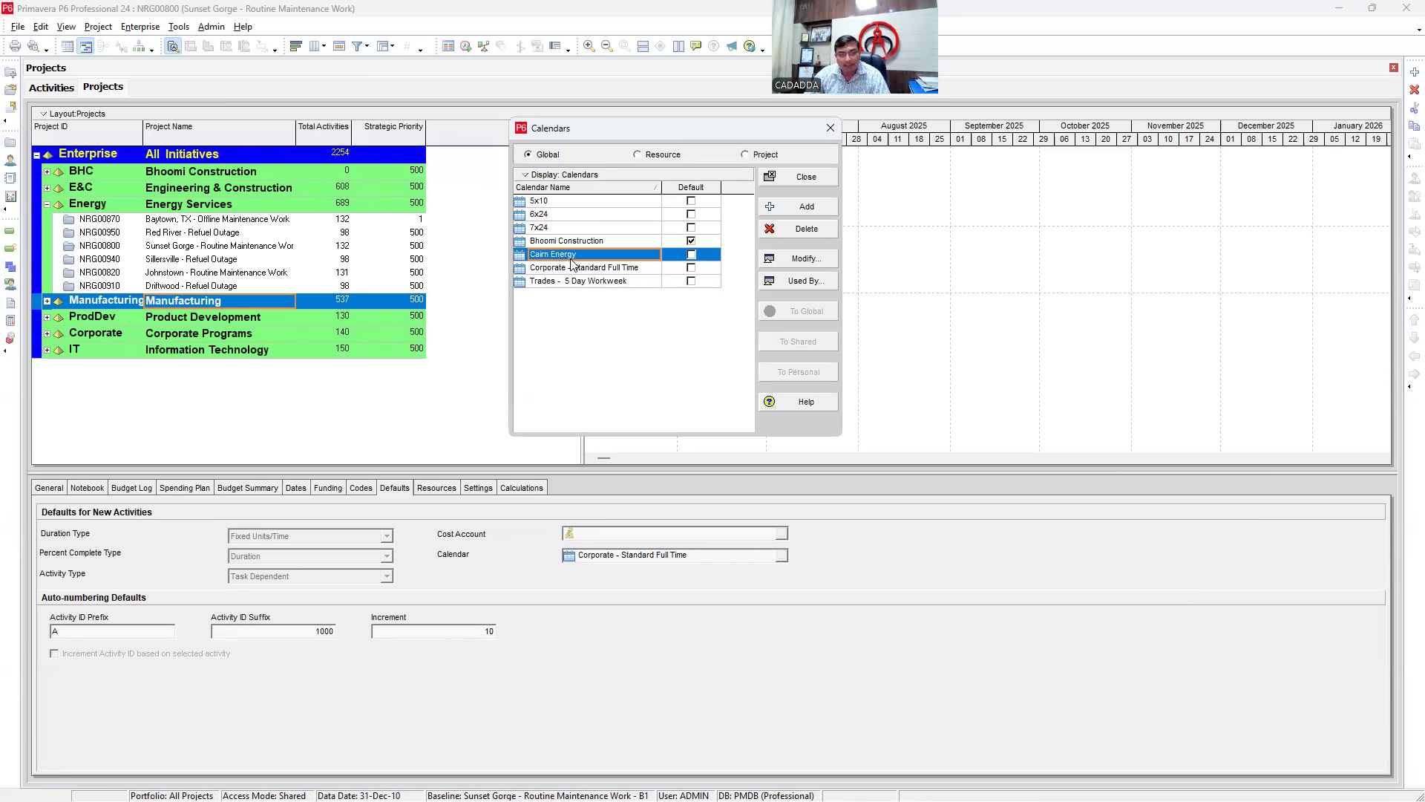
- Open Cairn Energy for editing and inspect the work hours for 4 and 5 May 2025
{"action": "left_click", "coordinate": [807, 264]}
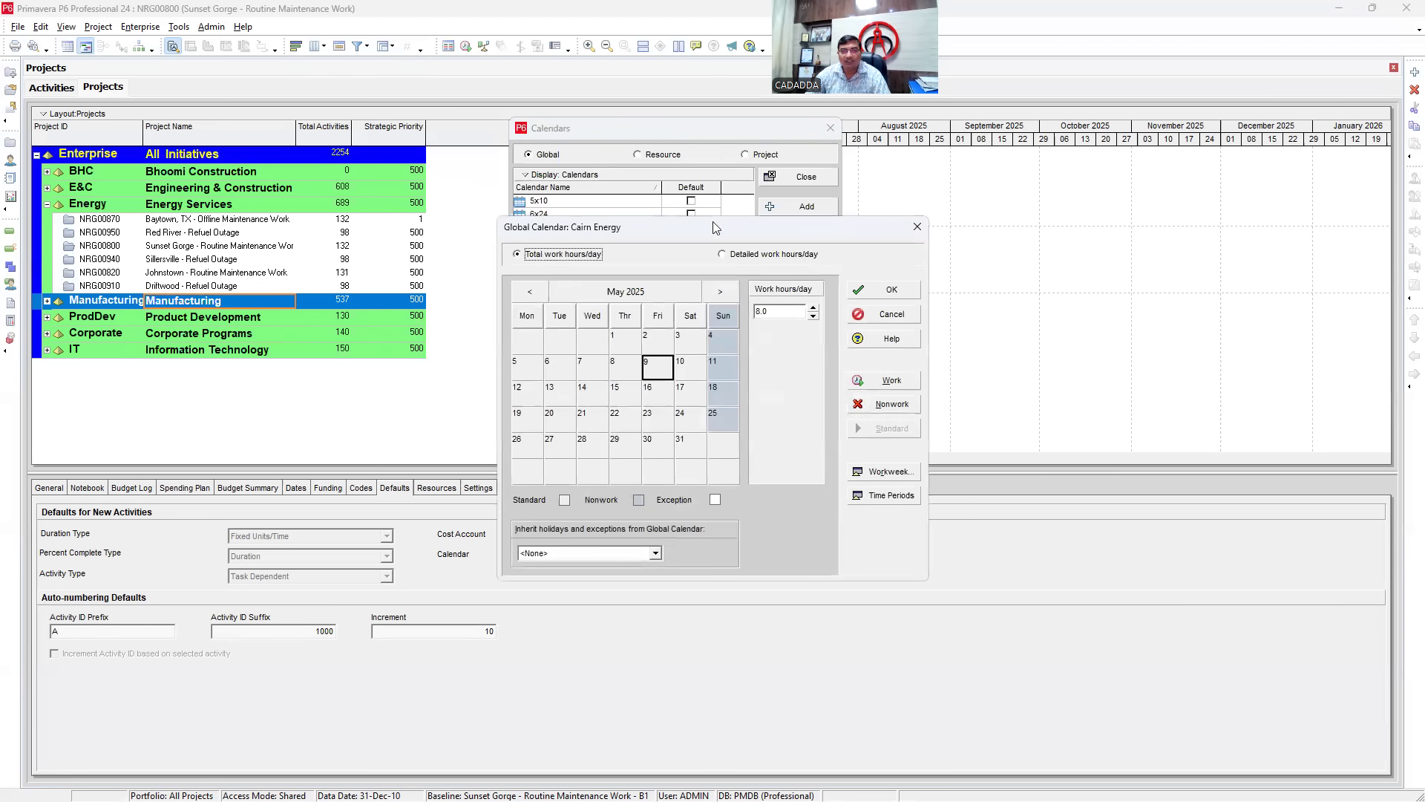
{"action": "left_click_drag", "start_coordinate": [711, 223], "coordinate": [284, 111]}
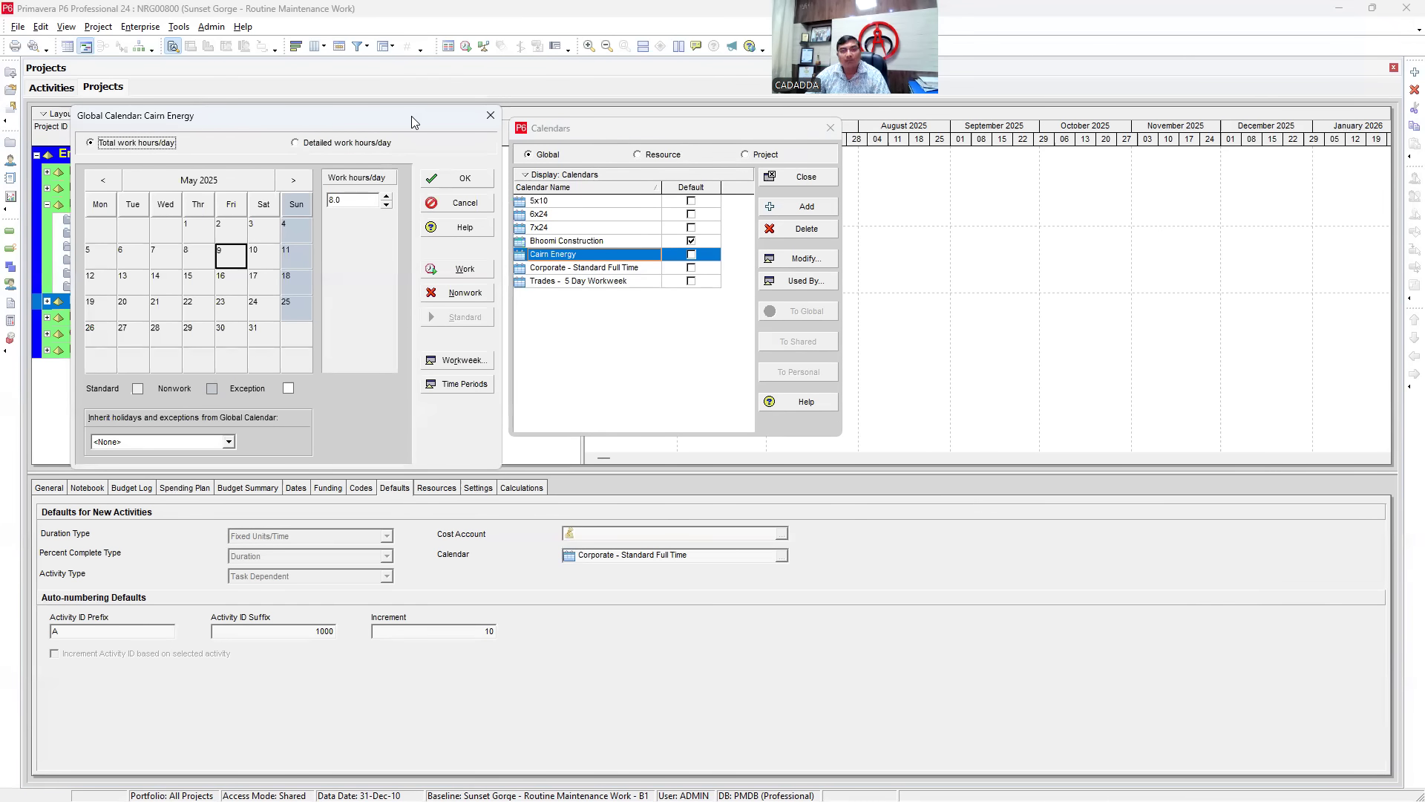
{"action": "left_click_drag", "start_coordinate": [411, 116], "coordinate": [630, 107]}
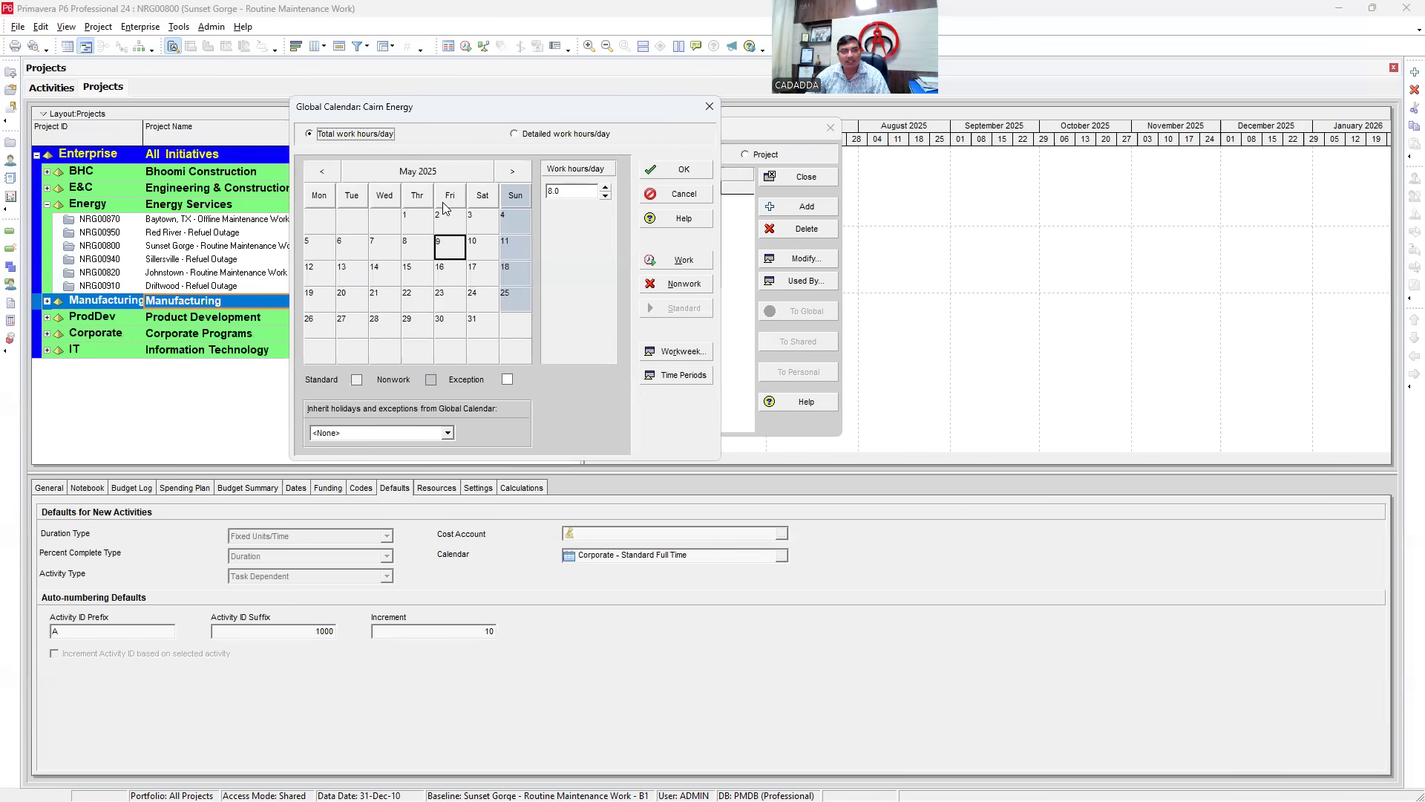
{"action": "left_click", "coordinate": [324, 247]}
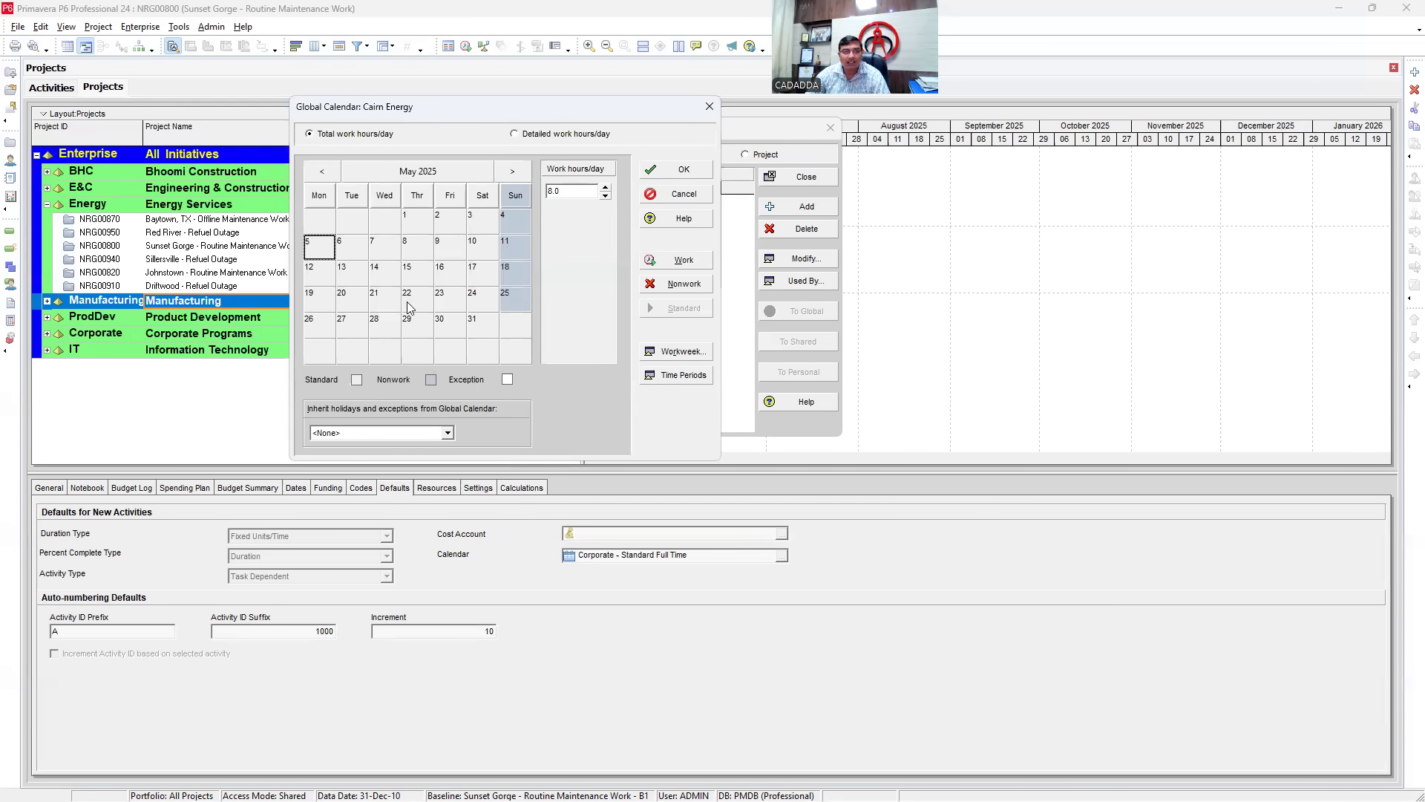
{"action": "left_click", "coordinate": [516, 221]}
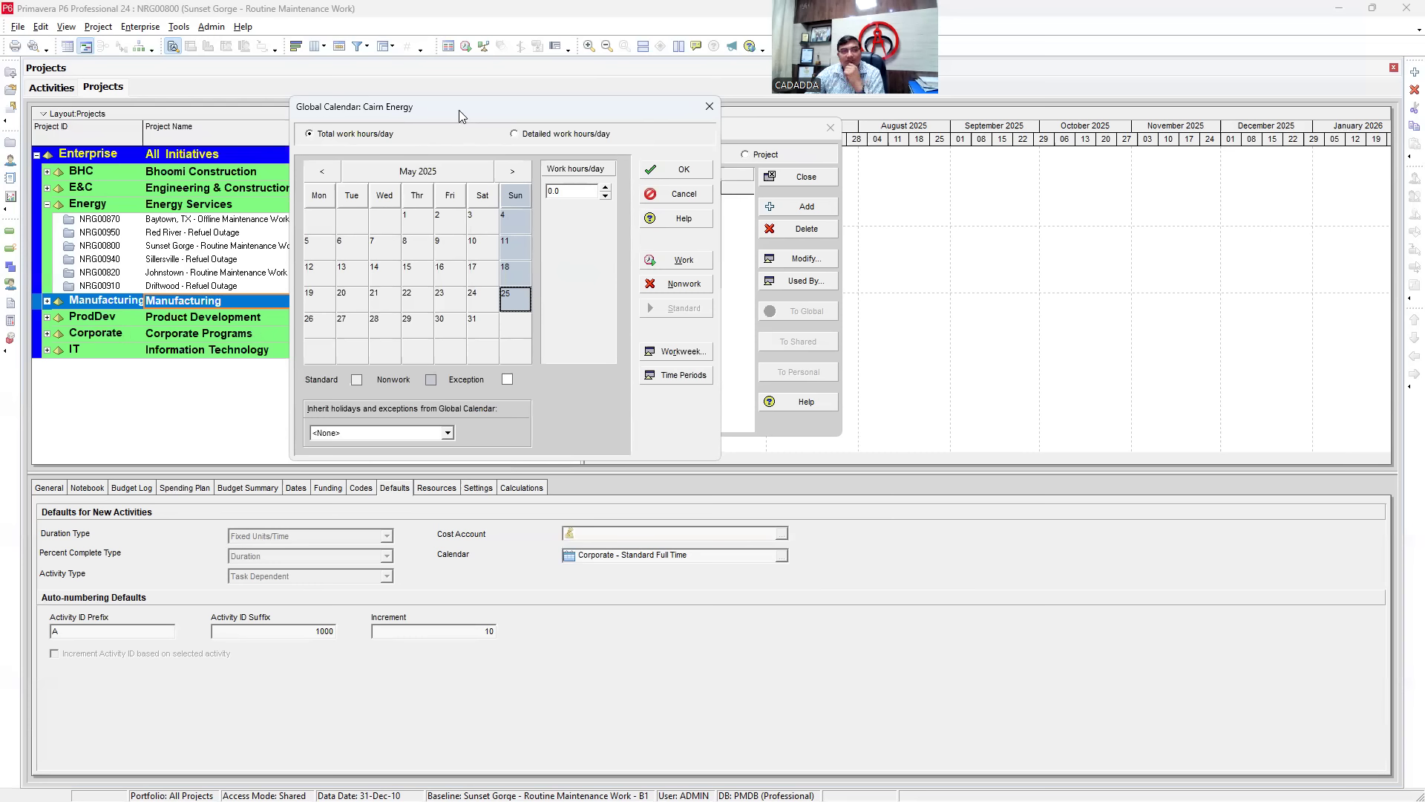
{"action": "left_click_drag", "start_coordinate": [459, 116], "coordinate": [480, 127]}
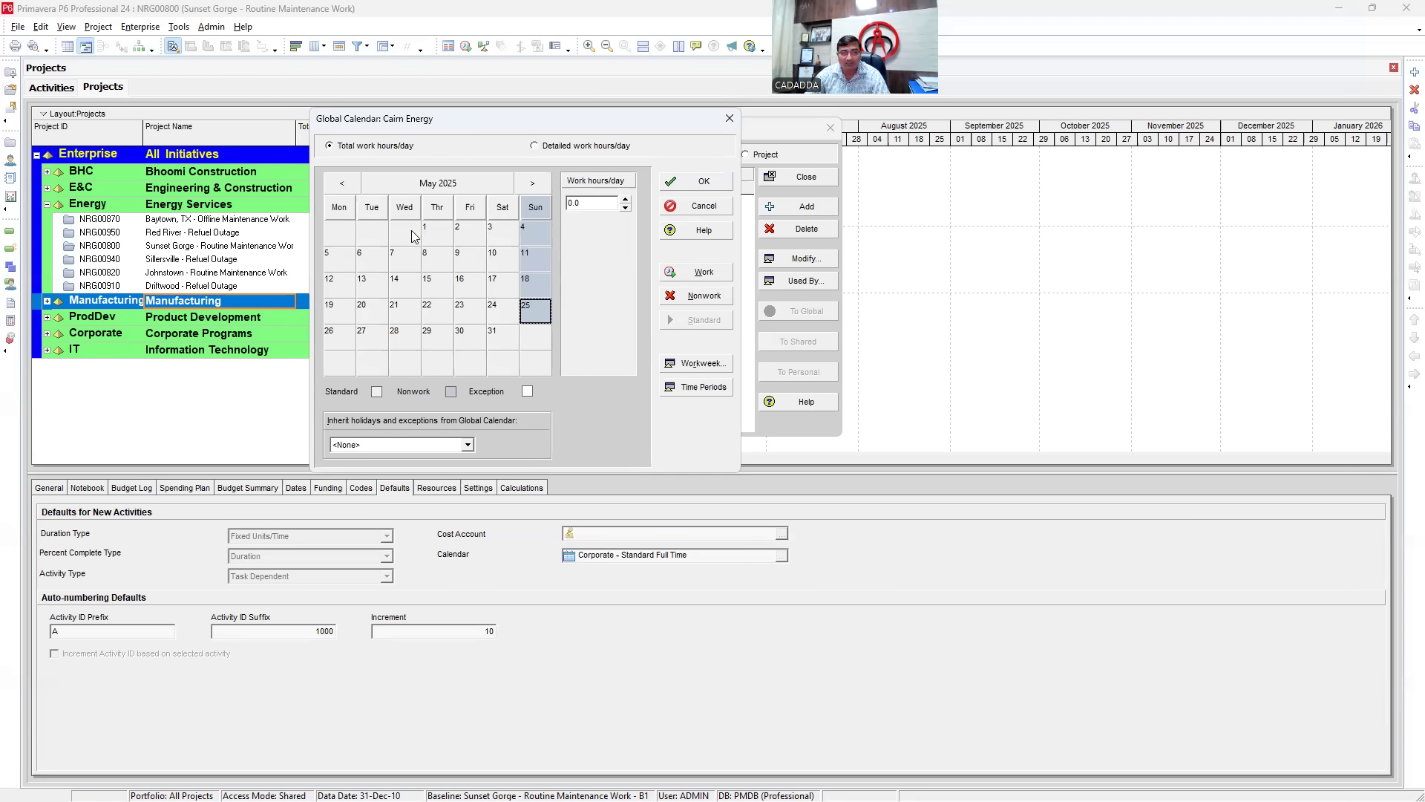
- Enter 0 hours for Saturday in the weekly hours, leaving Saturdays nonwork
{"action": "left_click", "coordinate": [686, 365]}
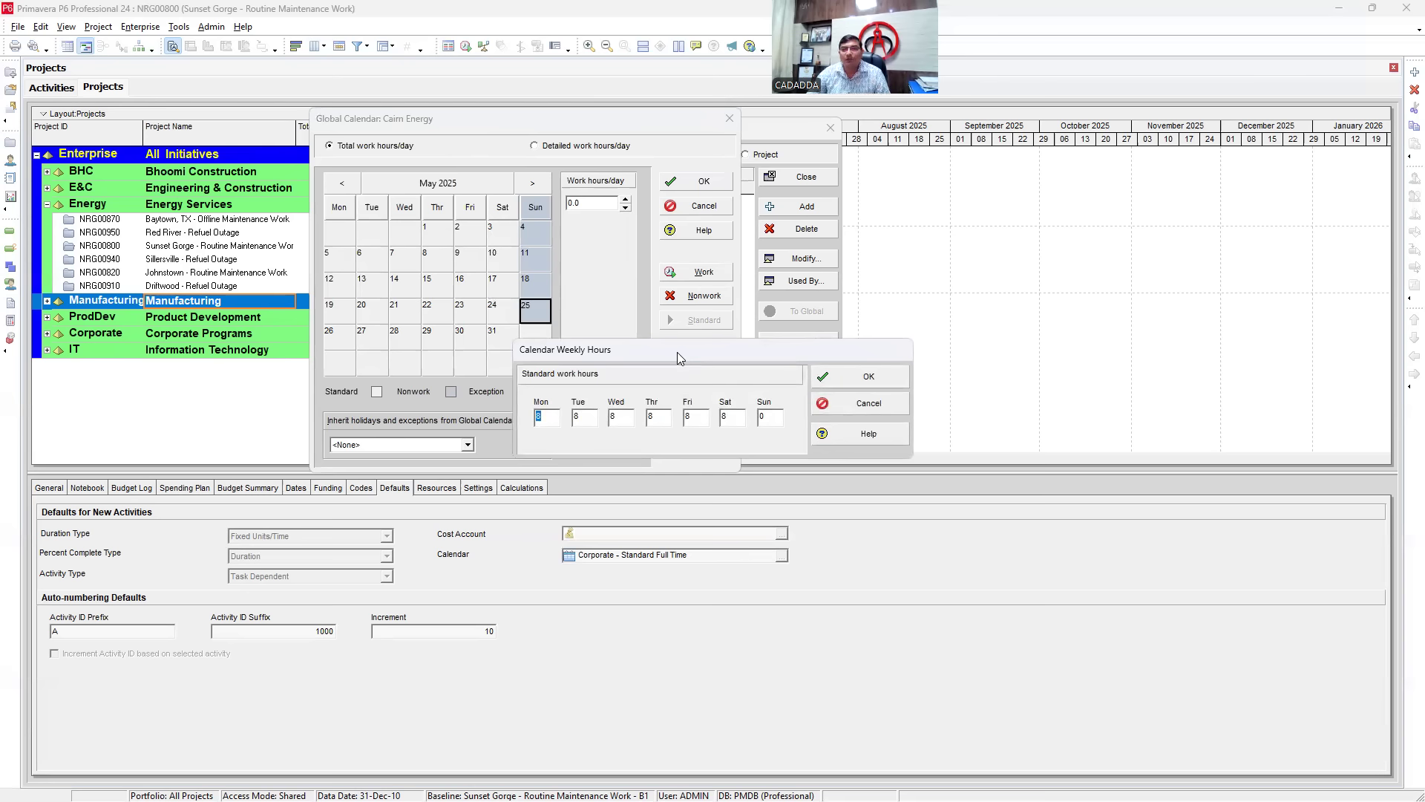
{"action": "left_click_drag", "start_coordinate": [677, 352], "coordinate": [480, 135]}
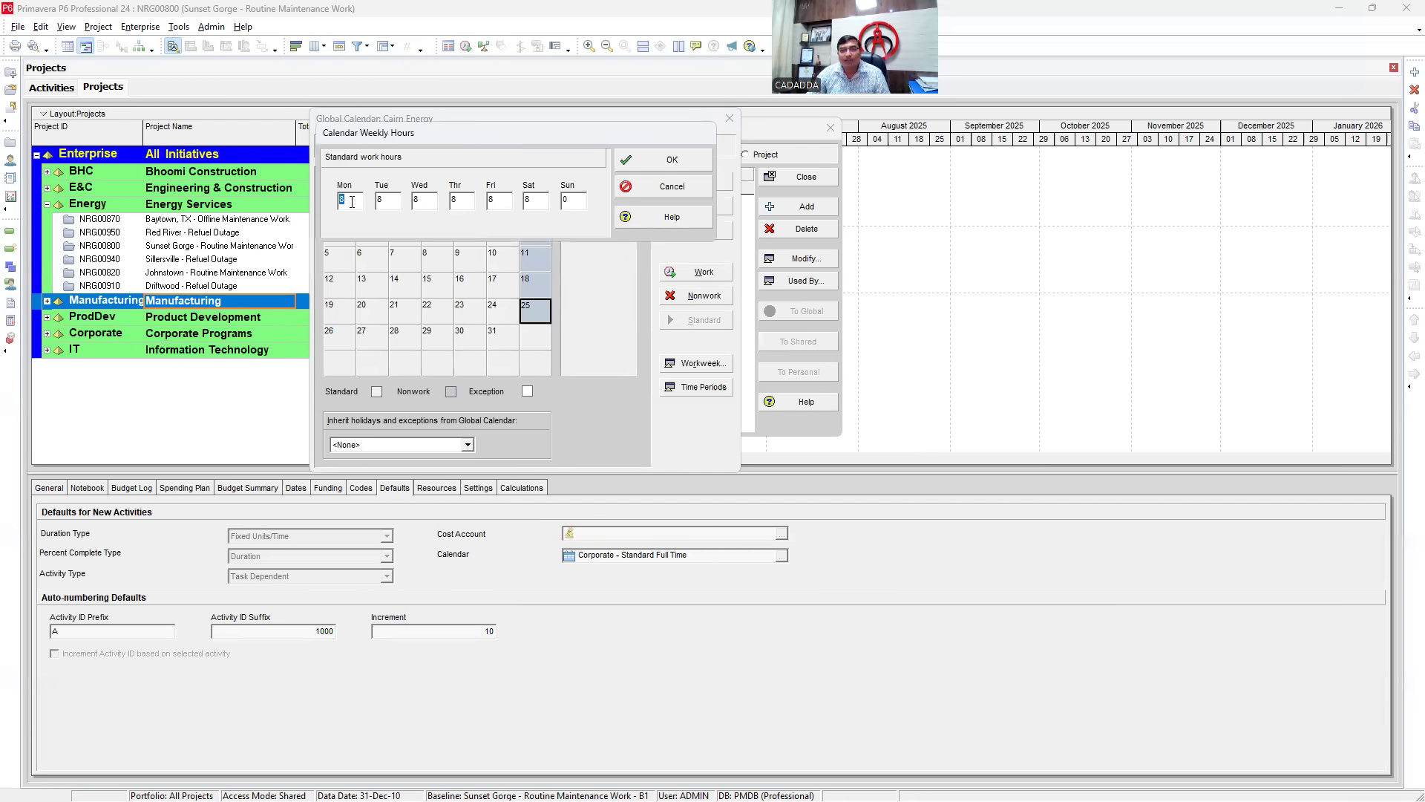
{"action": "left_click", "coordinate": [393, 201]}
{"action": "key", "text": "Tab"}
{"action": "key", "text": "Tab"}
{"action": "key", "text": "Tab"}
{"action": "type", "text": "0"}
{"action": "left_click", "coordinate": [671, 164]}
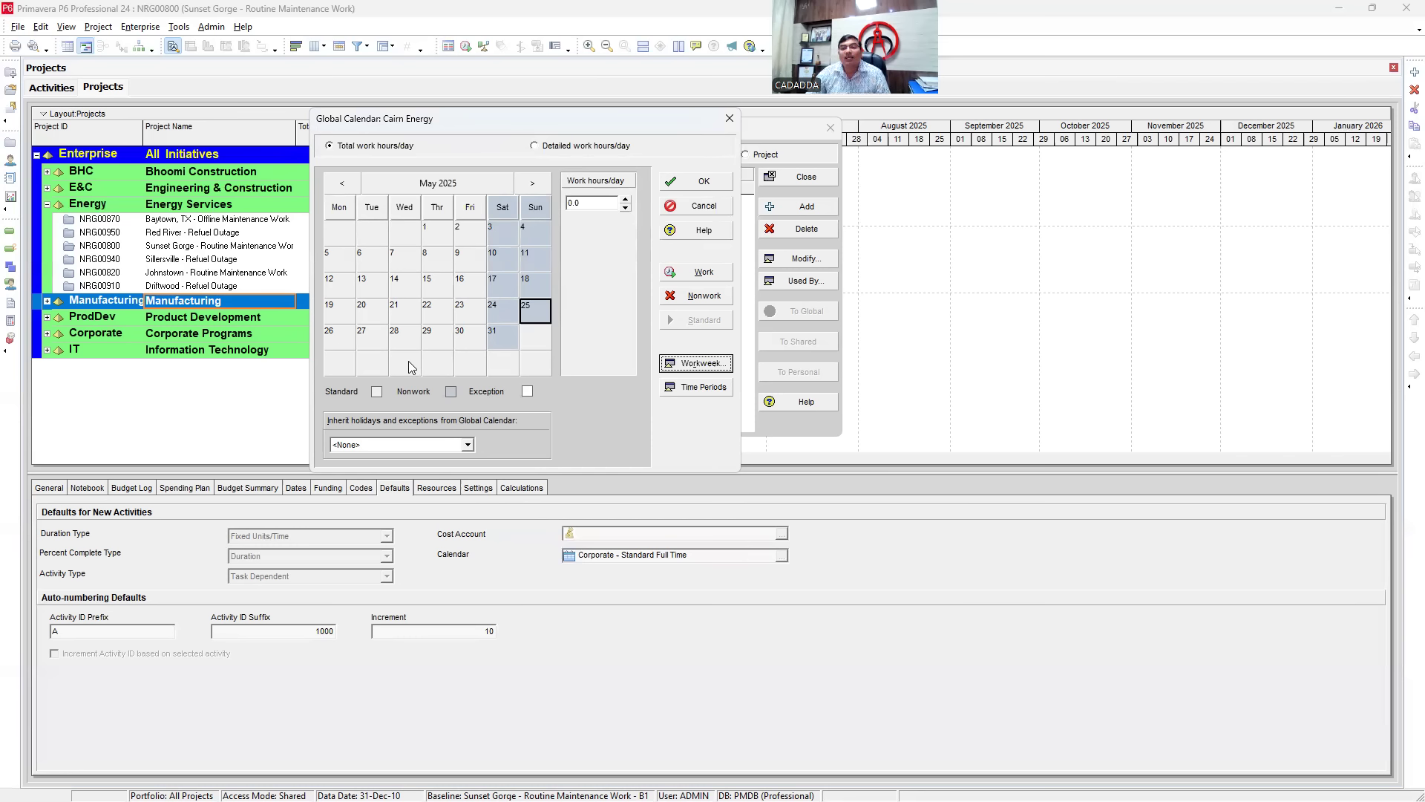
- Change the standard workweek so Saturday has 8 working hours
{"action": "left_click", "coordinate": [683, 363]}
{"action": "double_click", "coordinate": [729, 414]}
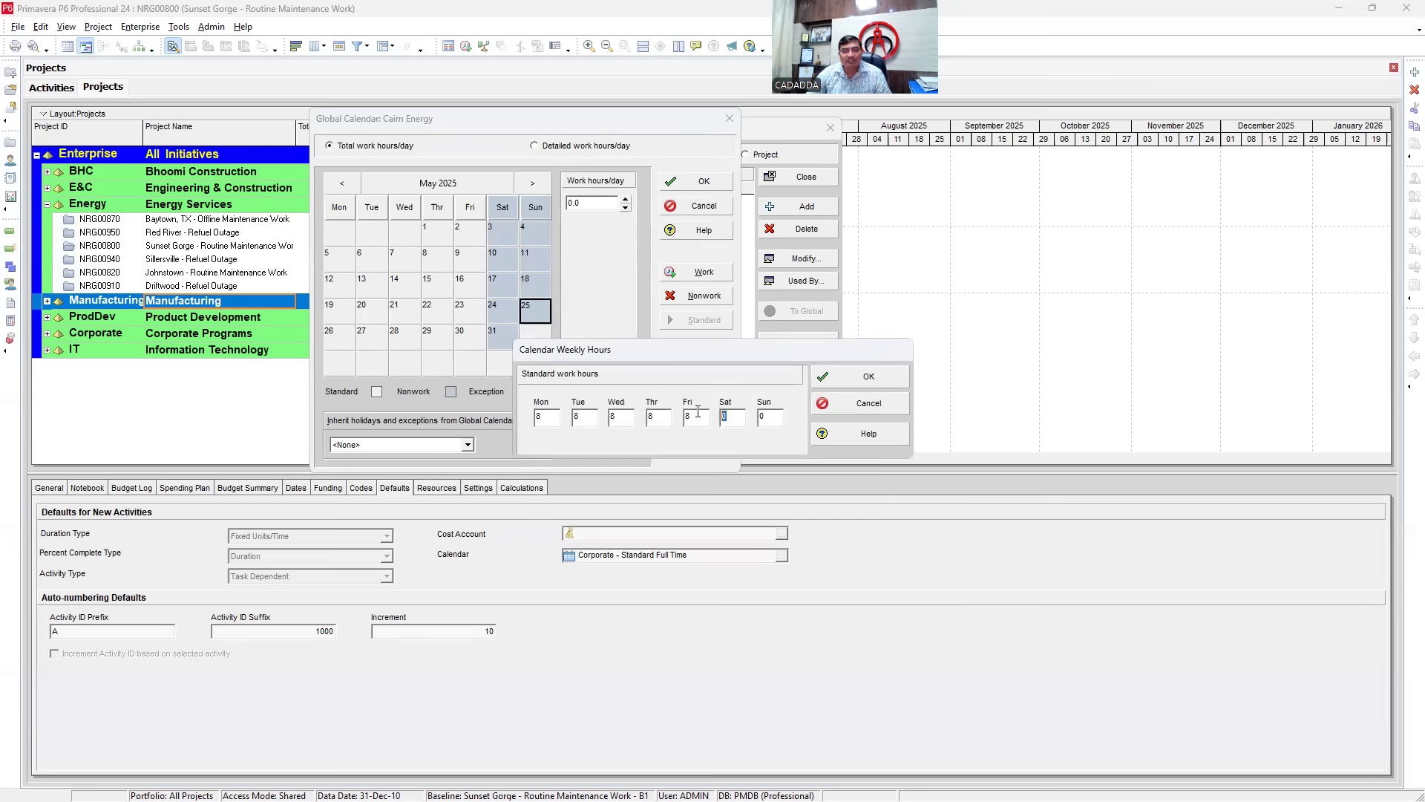
{"action": "type", "text": "8"}
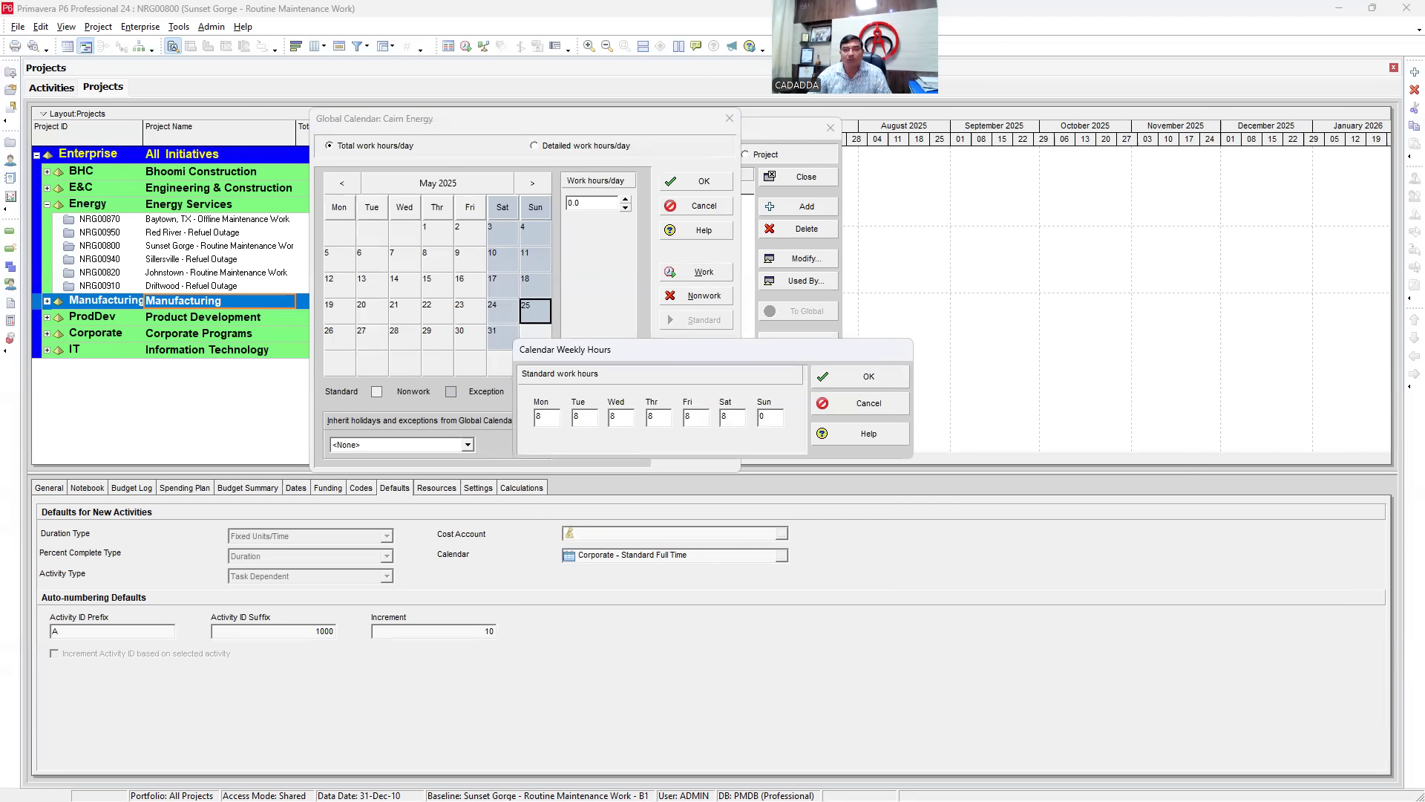
{"action": "left_click", "coordinate": [864, 377]}
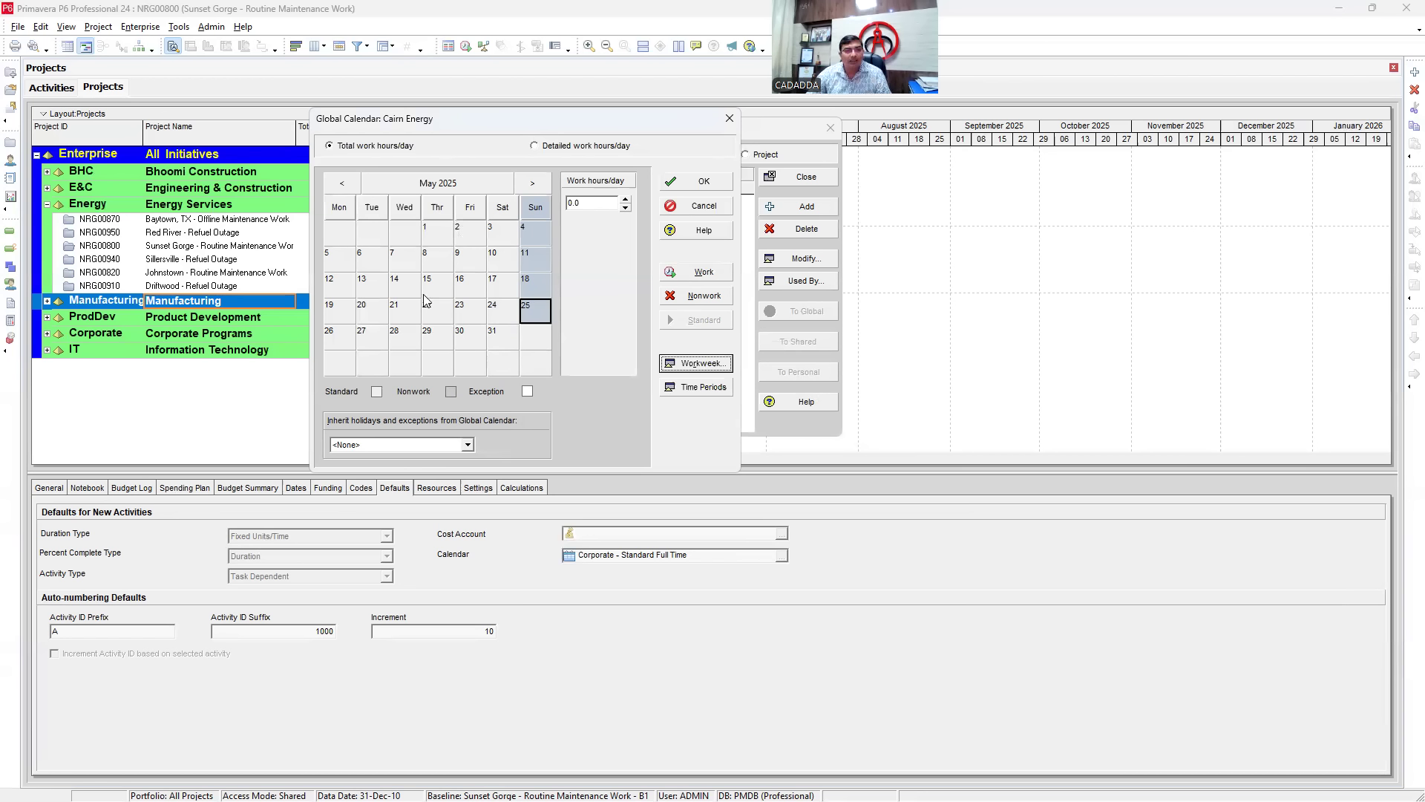
- Make 21 May nonwork, then extend the nonwork exception to 21–24 May
{"action": "left_click", "coordinate": [401, 316]}
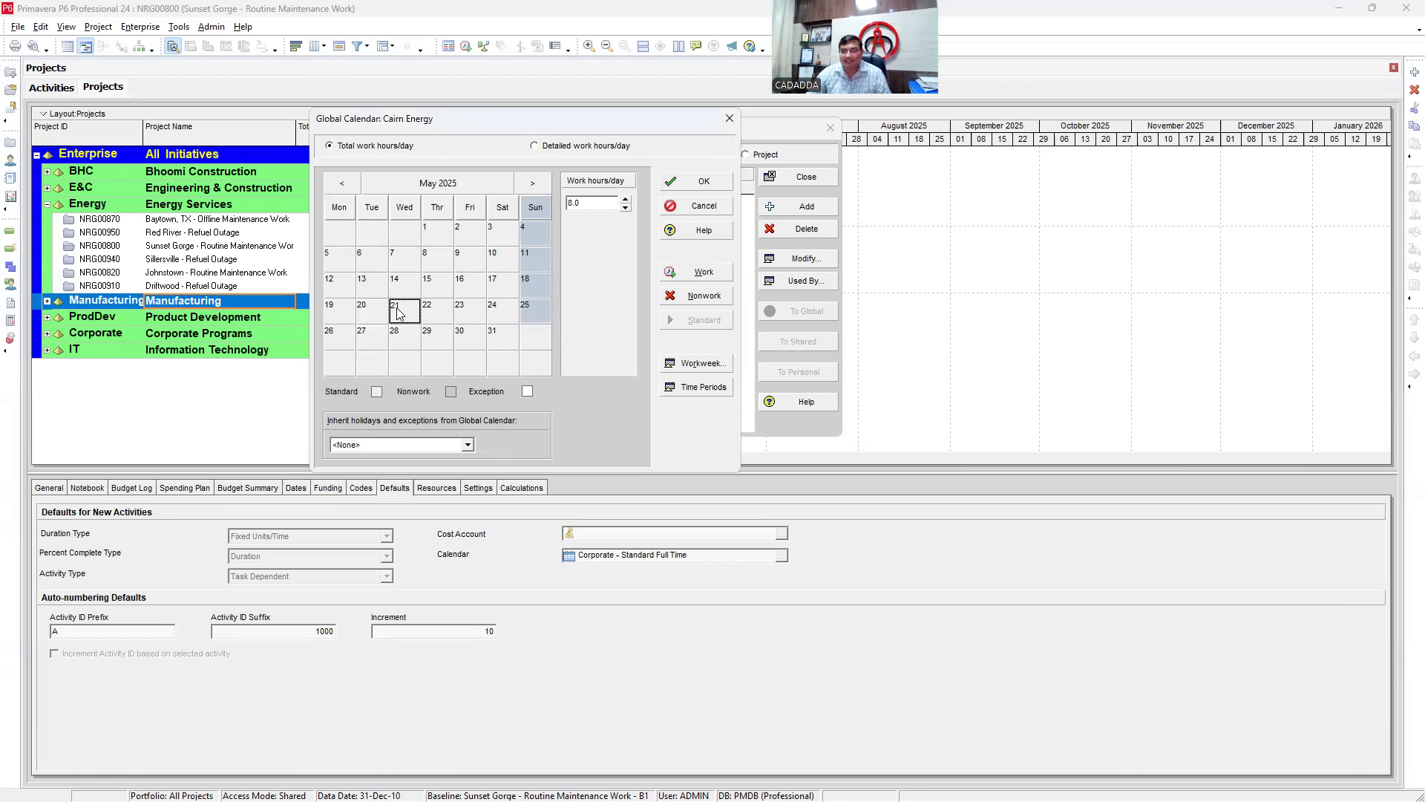
{"action": "left_click", "coordinate": [402, 335]}
{"action": "left_click", "coordinate": [406, 315]}
{"action": "left_click", "coordinate": [696, 298]}
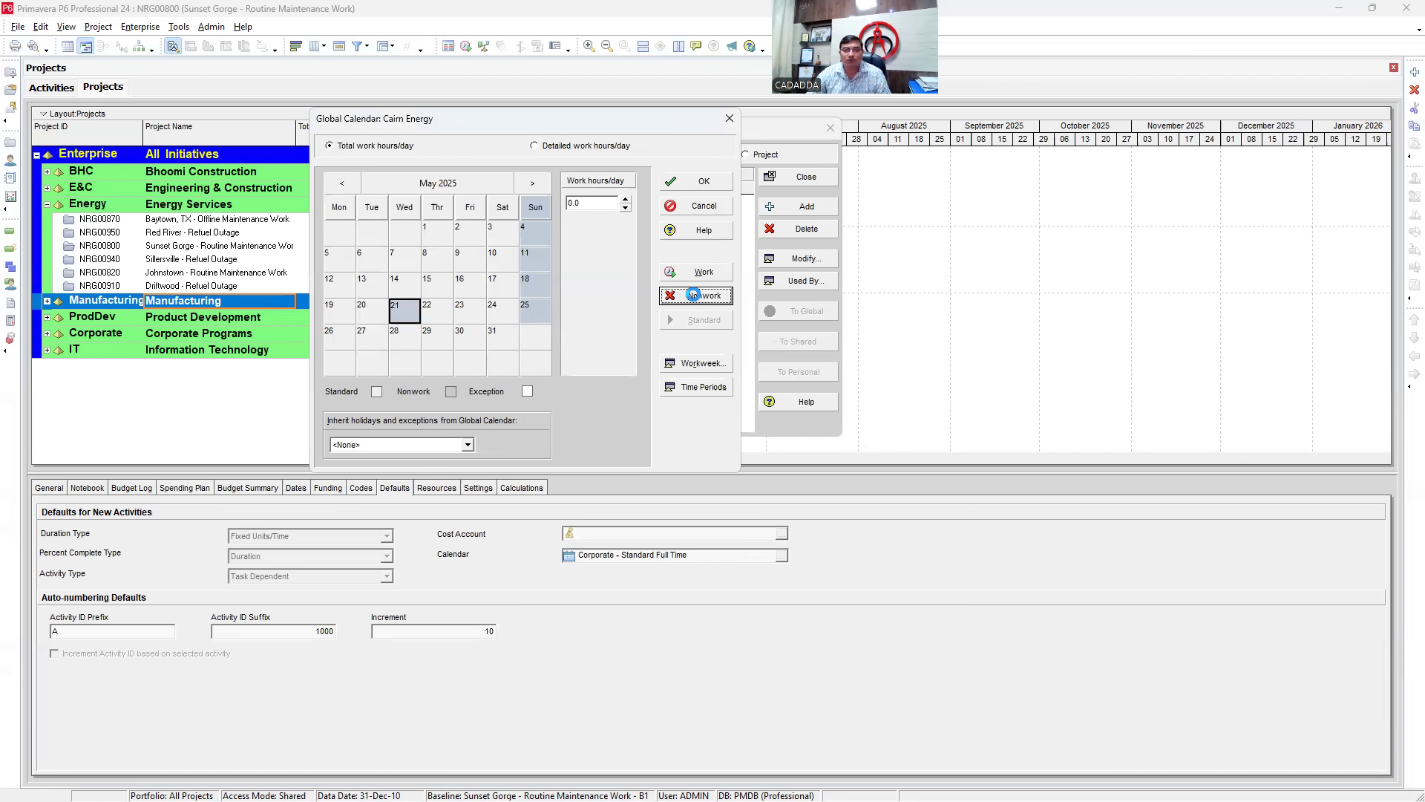
{"action": "left_click", "coordinate": [433, 331]}
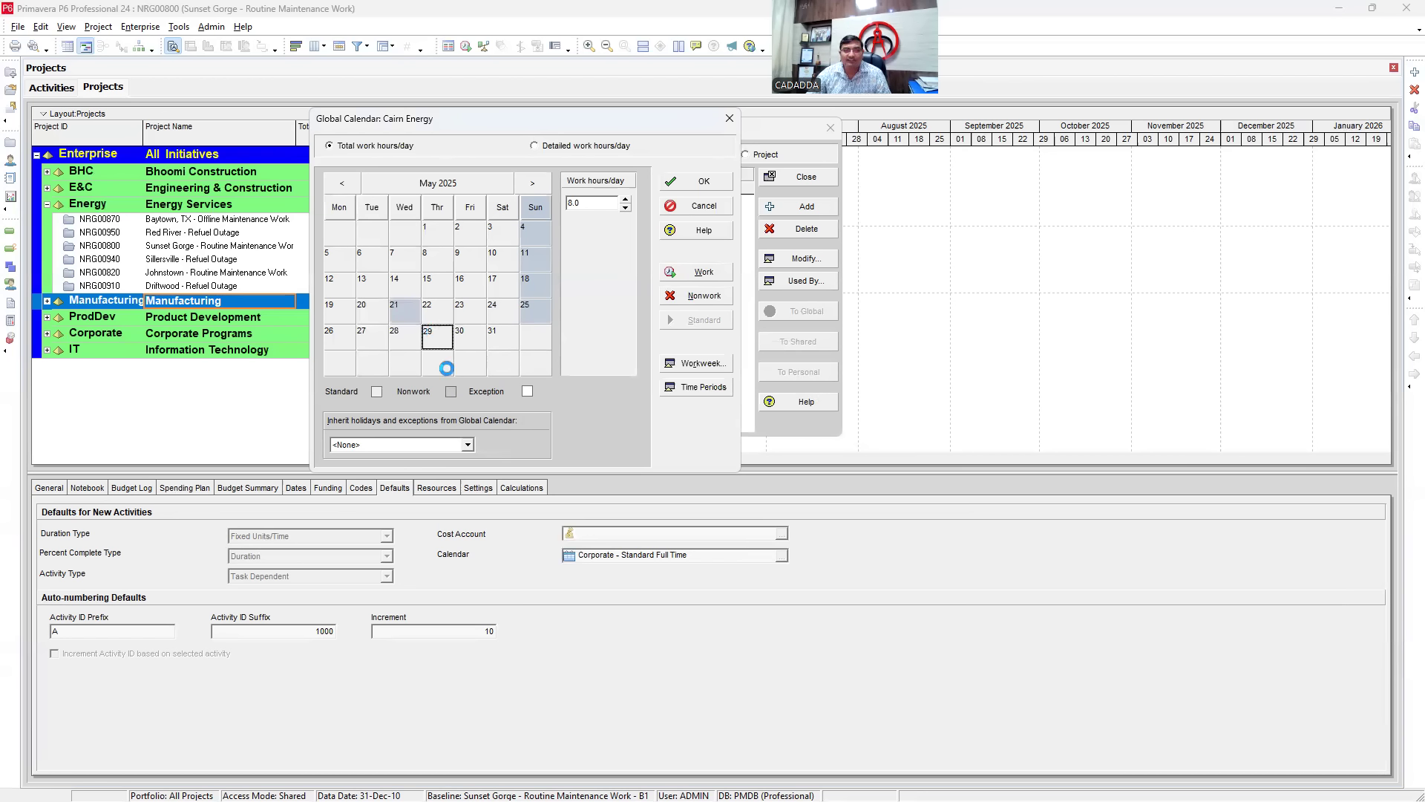
{"action": "left_click", "coordinate": [405, 312]}
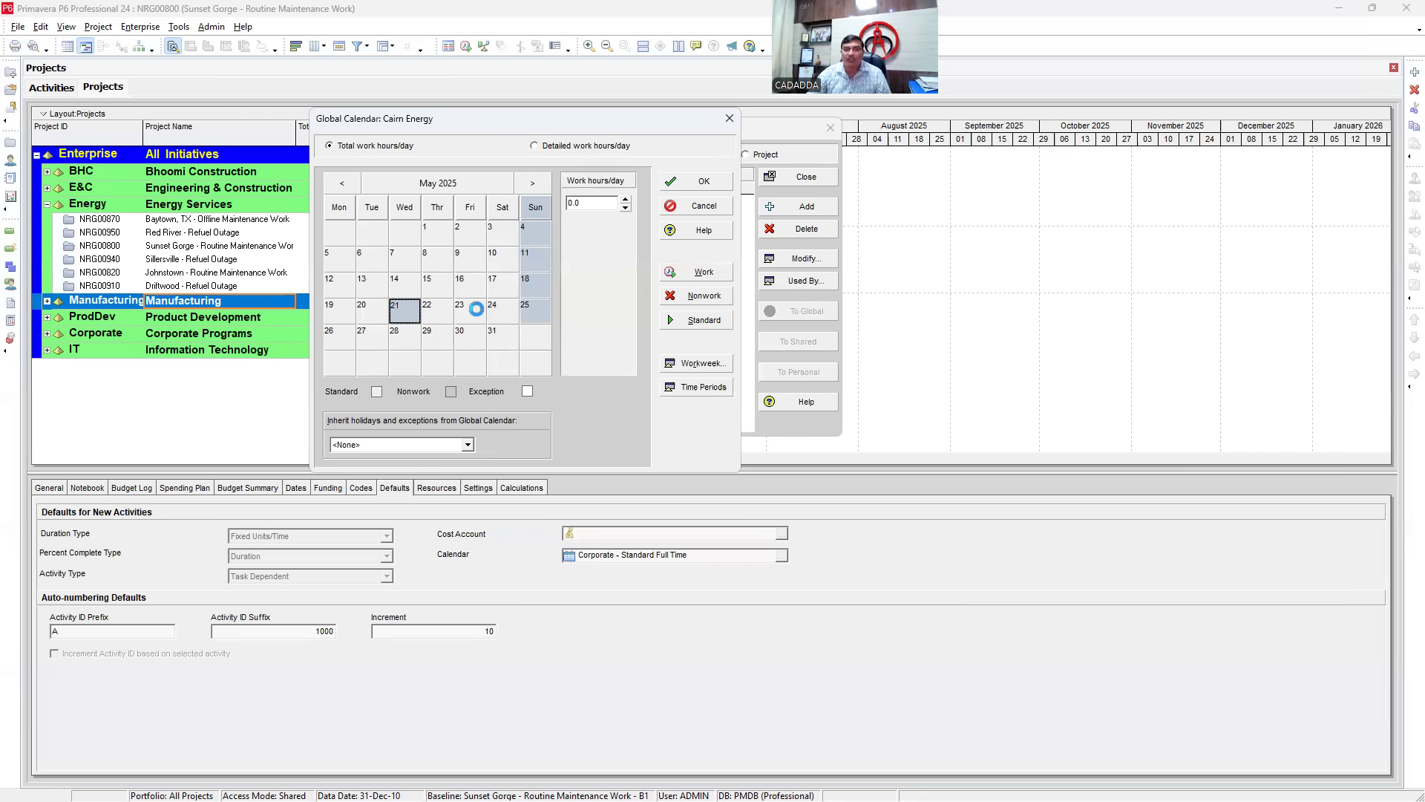
{"action": "left_click", "coordinate": [492, 312], "text": "shift"}
{"action": "left_click", "coordinate": [691, 295]}
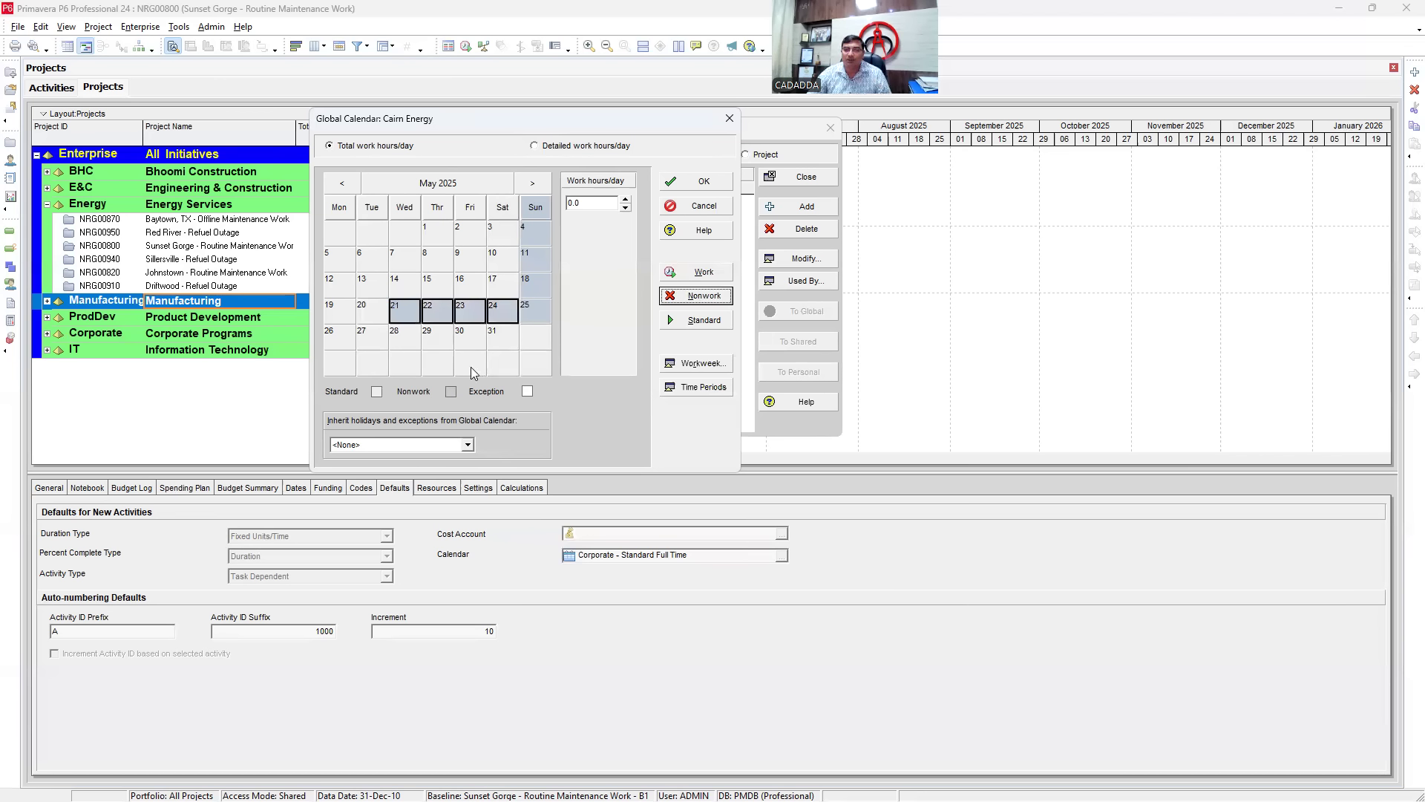
- Review 15–17 May and return 21–24 May to the standard schedule
{"action": "left_click", "coordinate": [438, 283]}
{"action": "left_click", "coordinate": [474, 290]}
{"action": "left_click", "coordinate": [504, 292]}
{"action": "left_click", "coordinate": [410, 313]}
{"action": "left_click", "coordinate": [499, 320], "text": "shift"}
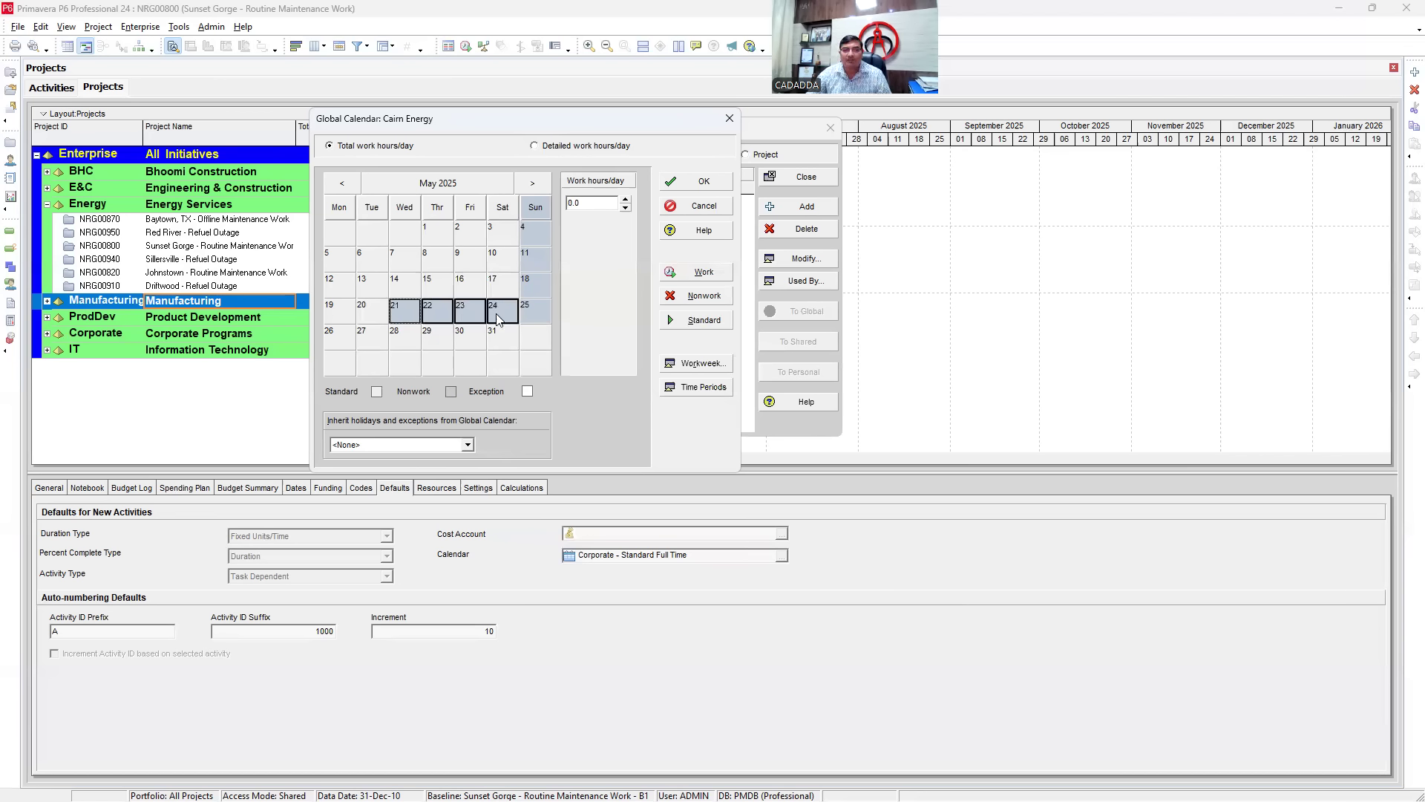
{"action": "left_click", "coordinate": [704, 321]}
{"action": "left_click", "coordinate": [441, 339]}
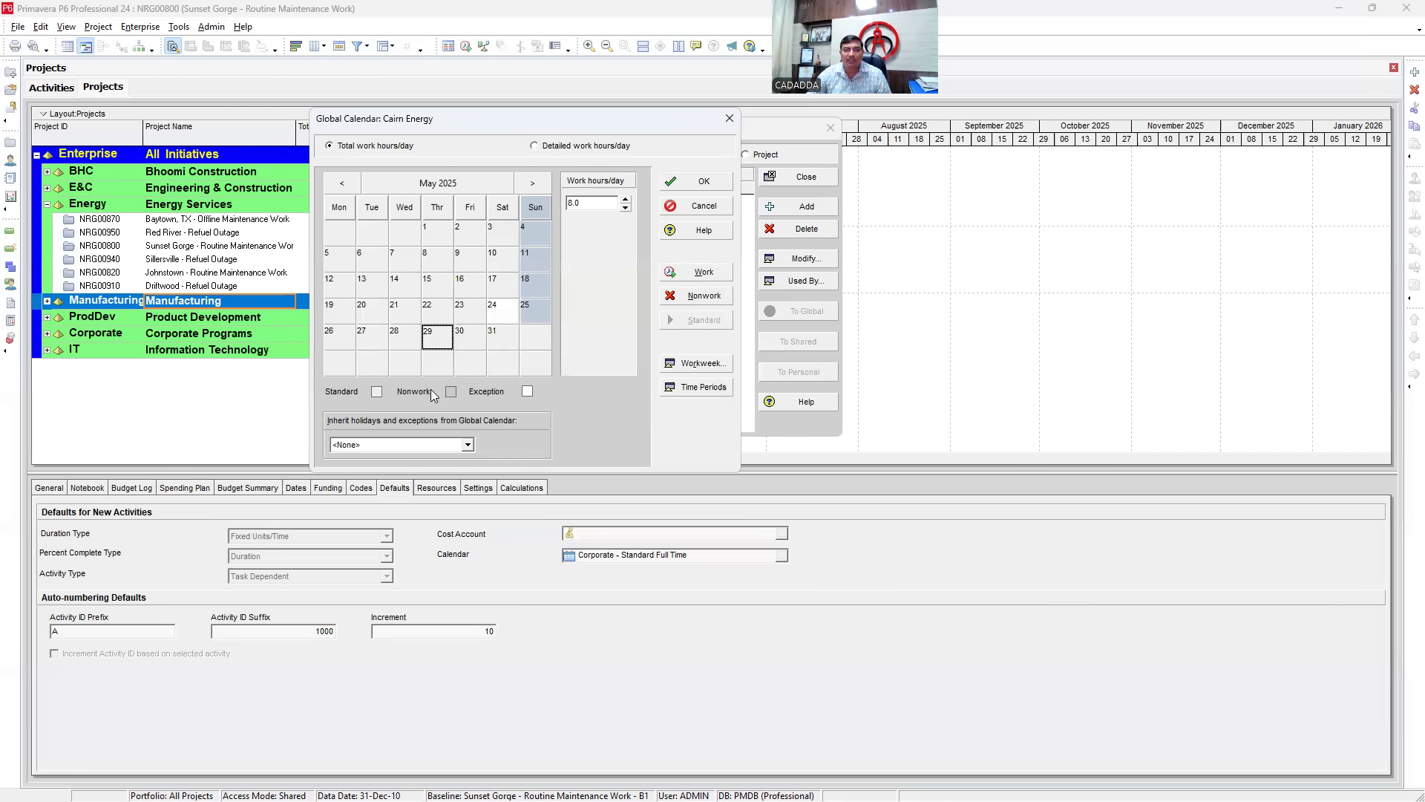
{"action": "left_click", "coordinate": [494, 312]}
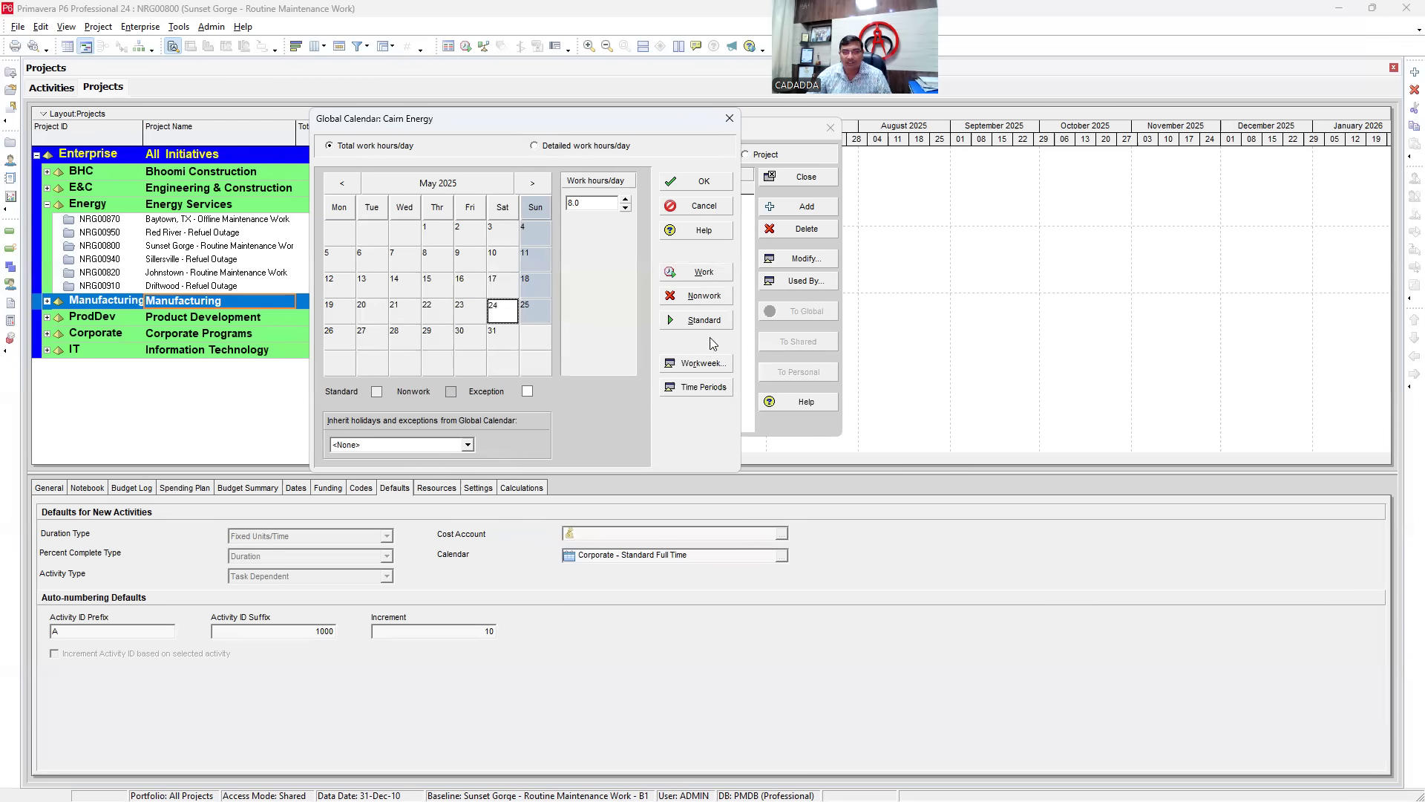
{"action": "left_click", "coordinate": [704, 320]}
{"action": "left_click", "coordinate": [470, 336]}
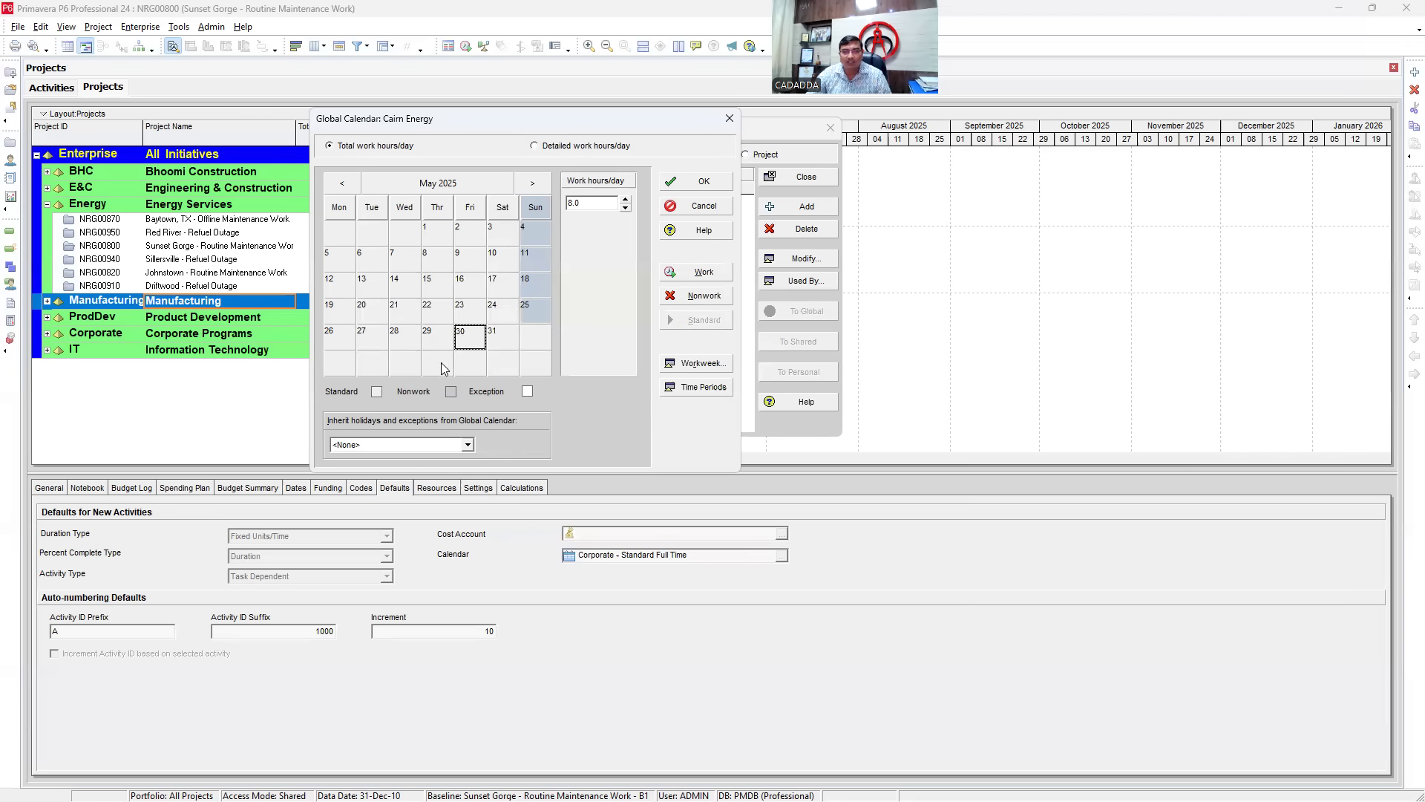
- Toggle 15 May to nonwork and work, then return it to standard
{"action": "left_click", "coordinate": [425, 288]}
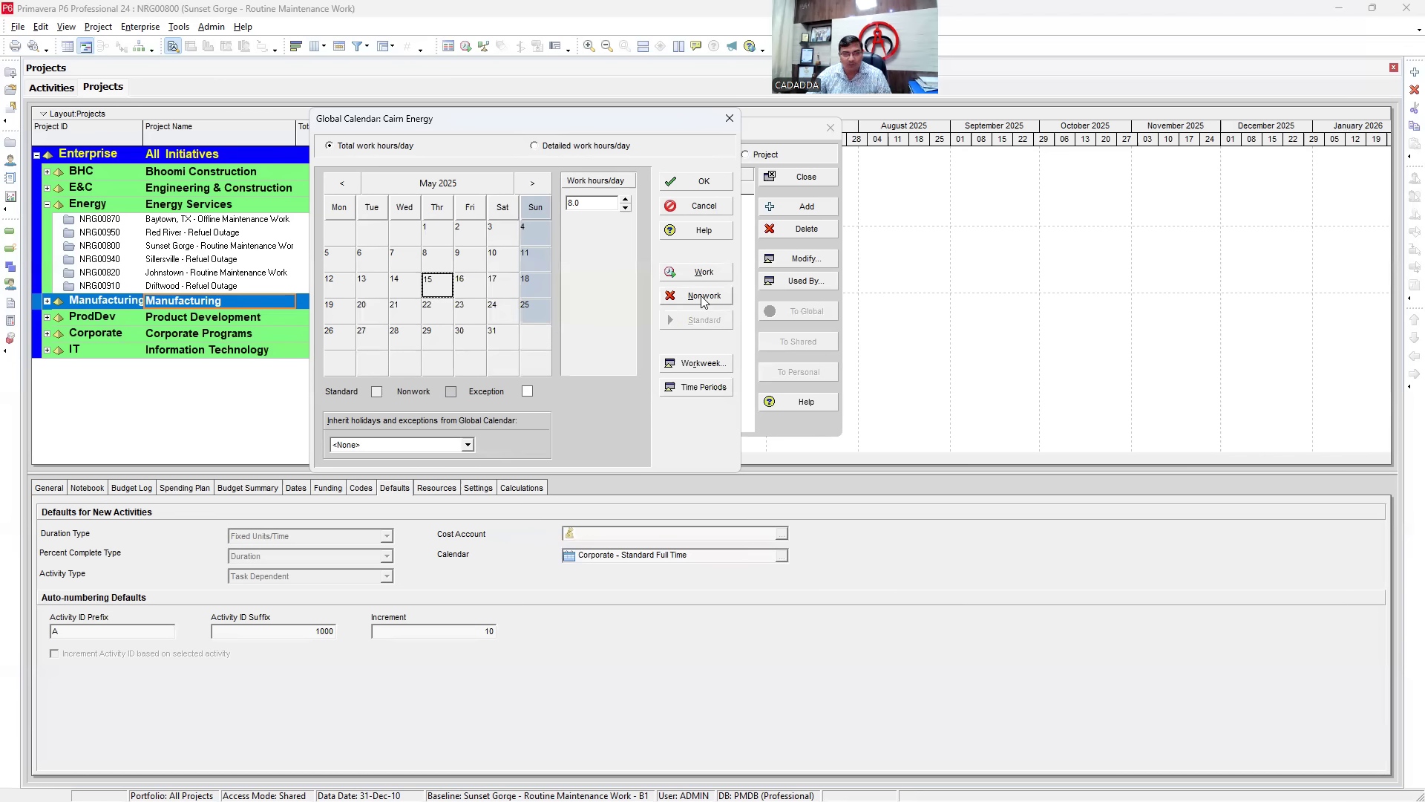
{"action": "left_click", "coordinate": [703, 296]}
{"action": "left_click", "coordinate": [704, 272]}
{"action": "left_click", "coordinate": [405, 315]}
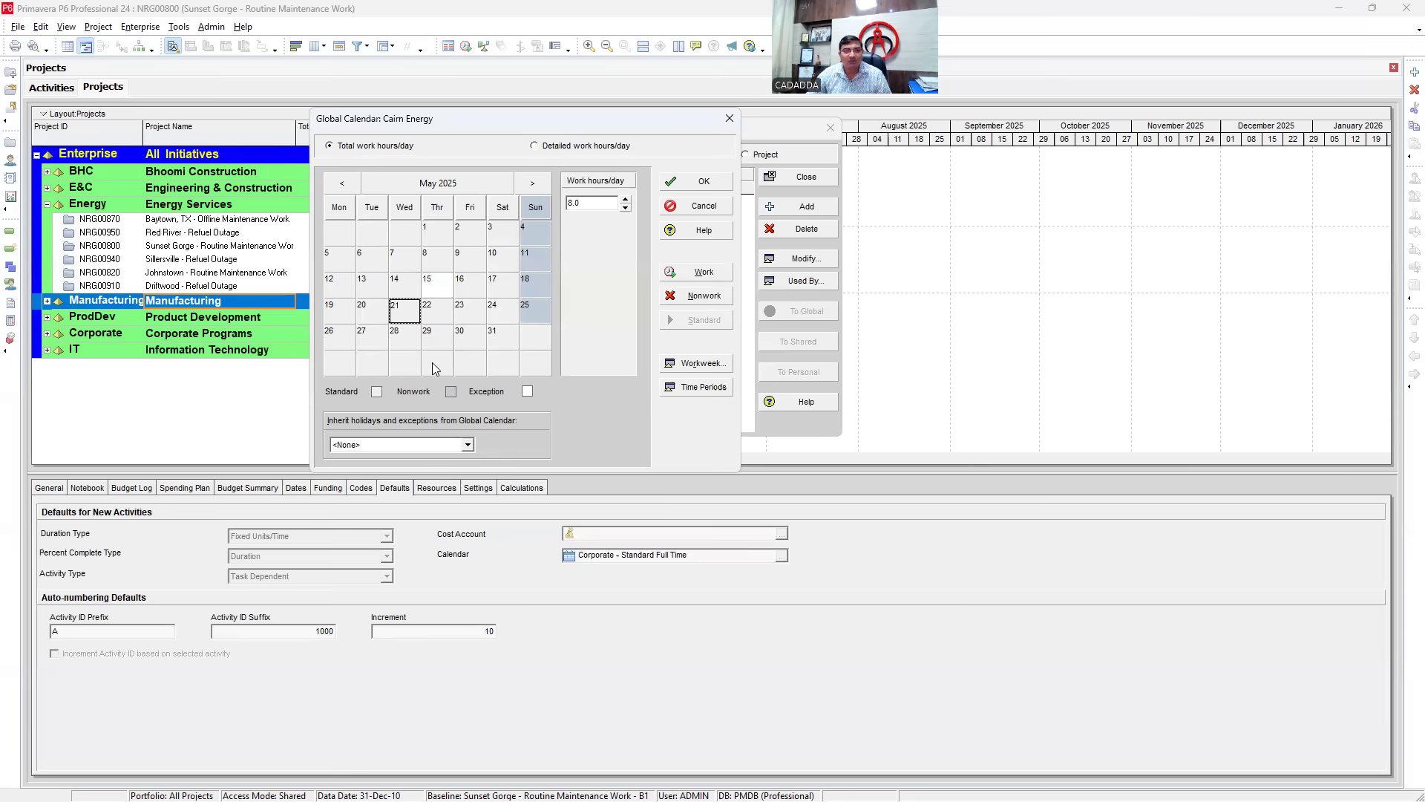
{"action": "left_click", "coordinate": [433, 287]}
{"action": "left_click", "coordinate": [699, 323]}
{"action": "left_click", "coordinate": [439, 334]}
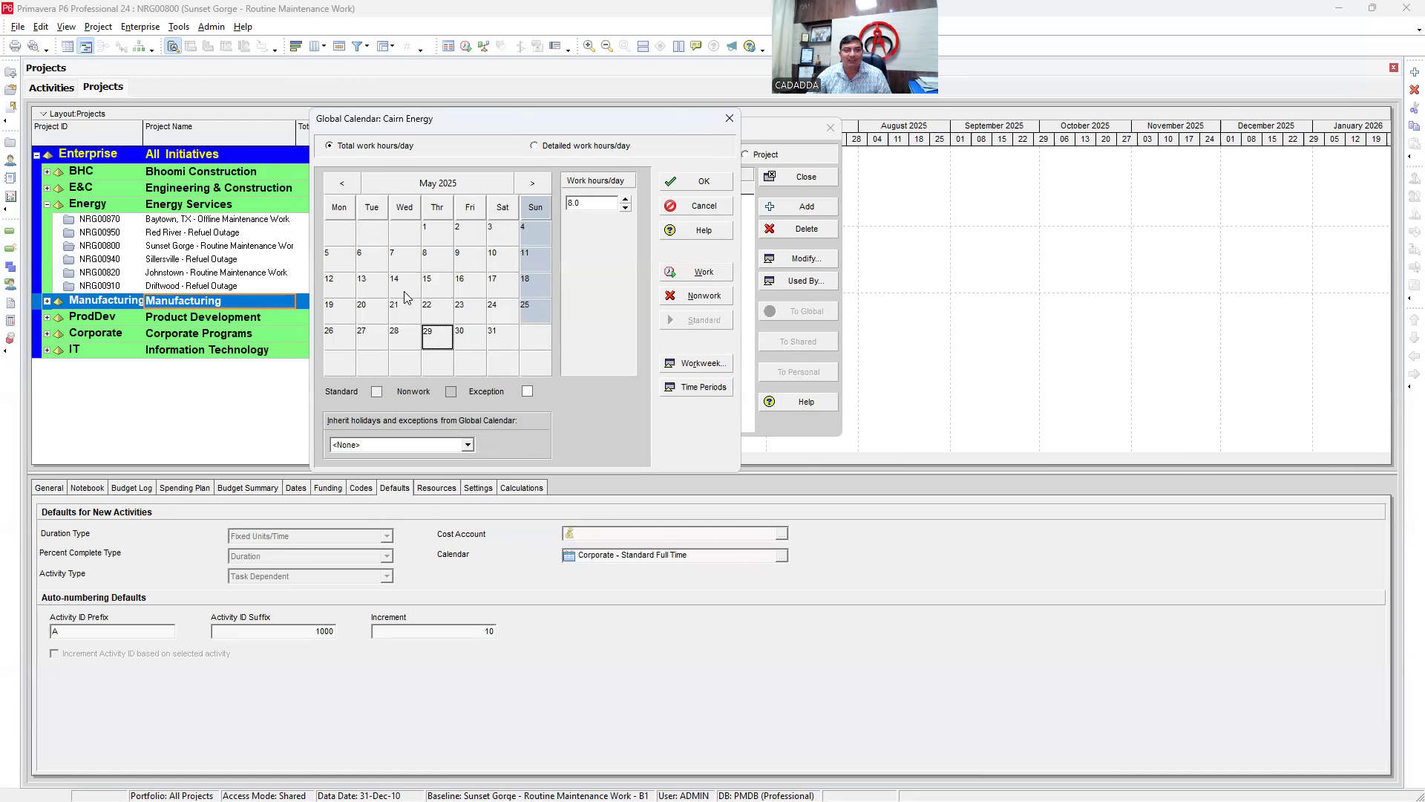
- Set 23 May to a 4-hour workday and close the calendar with OK
{"action": "left_click", "coordinate": [471, 314]}
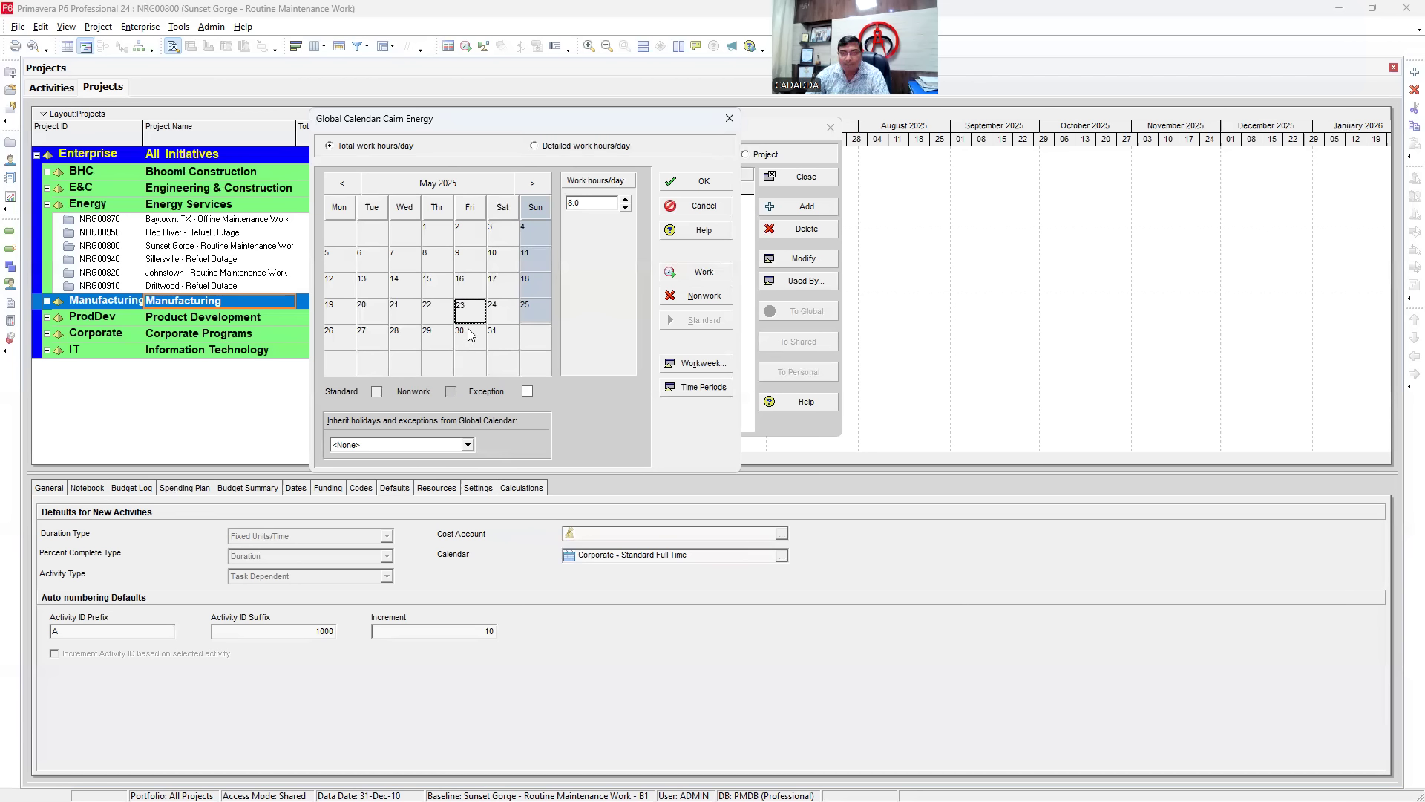
{"action": "left_click", "coordinate": [591, 206]}
{"action": "type", "text": "4"}
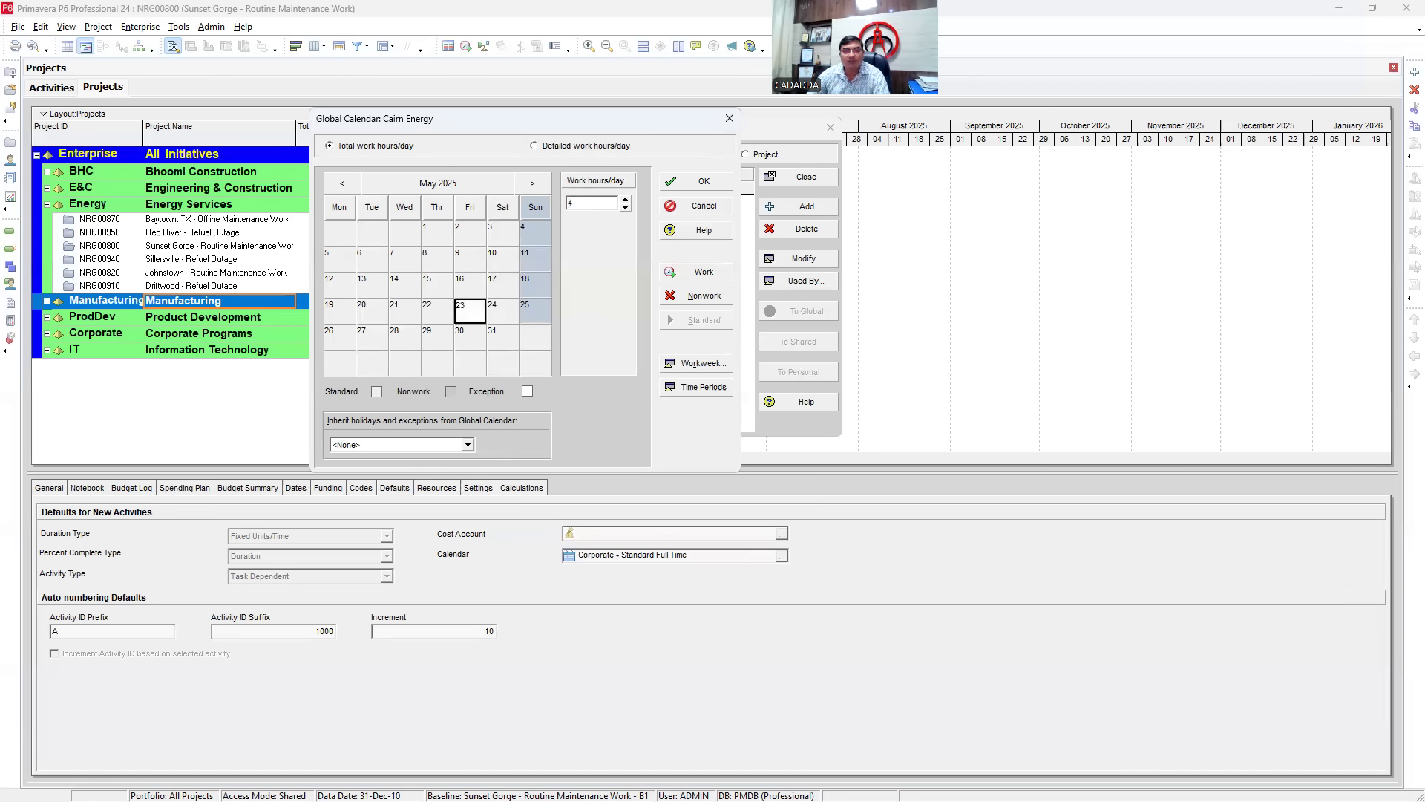
{"action": "left_click", "coordinate": [450, 338]}
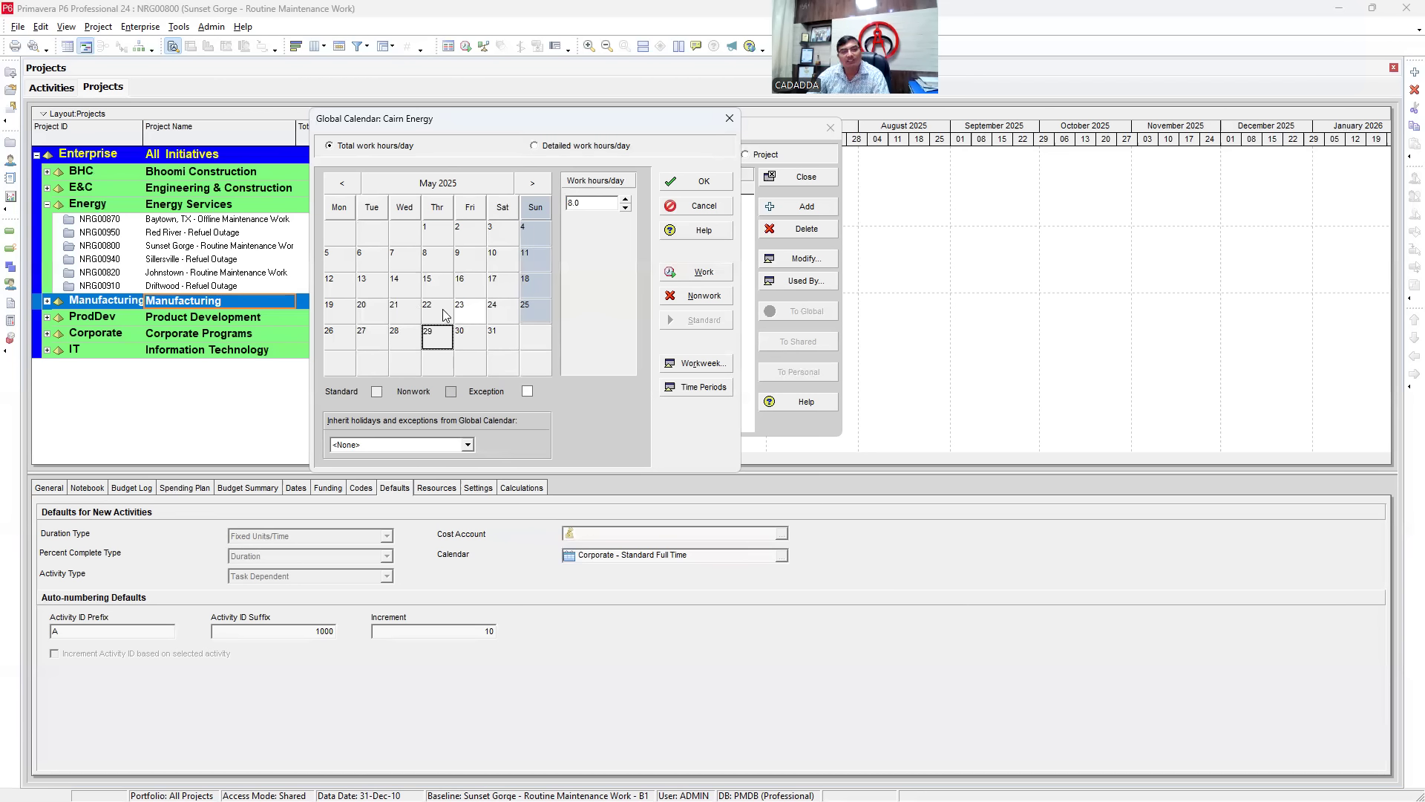
{"action": "left_click", "coordinate": [474, 319]}
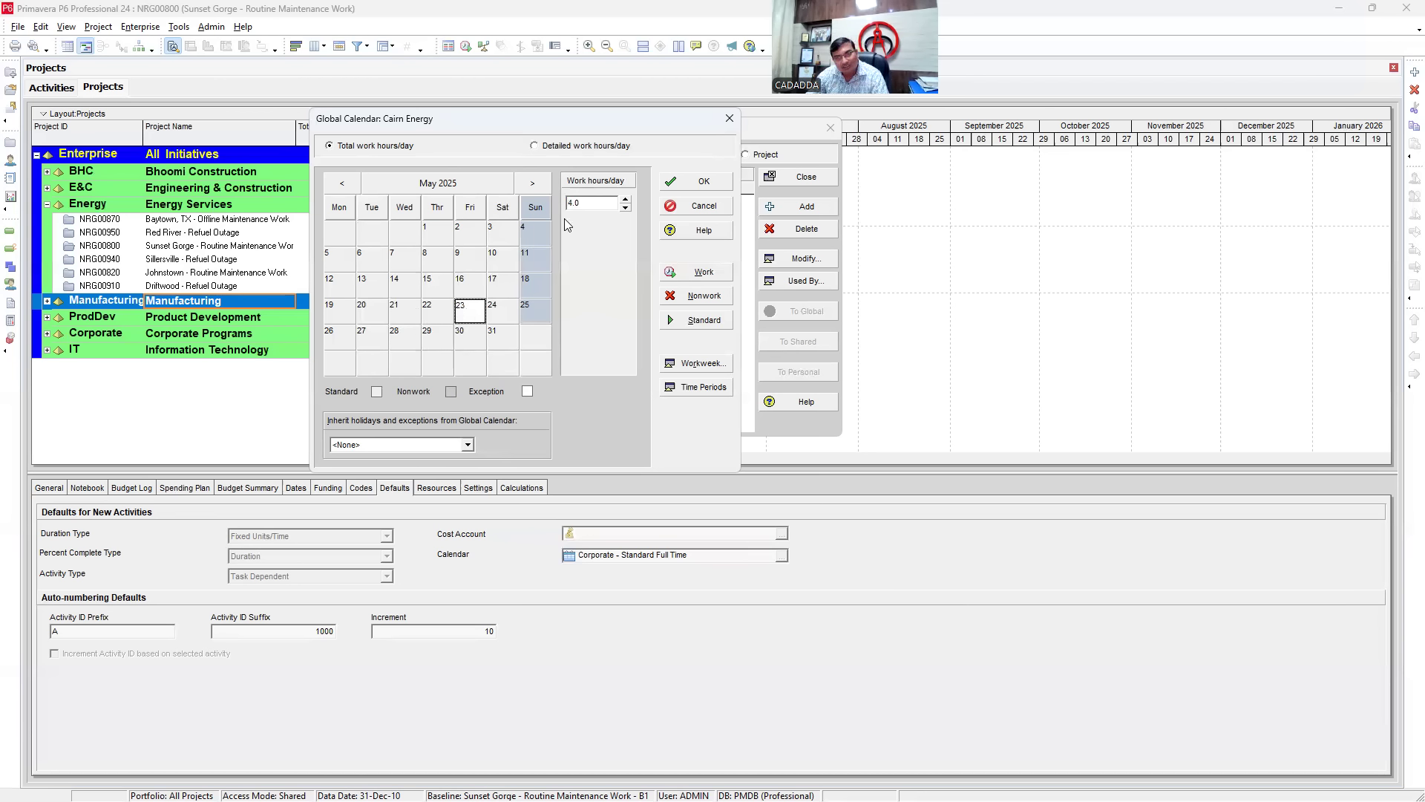
{"action": "key", "text": "Tab"}
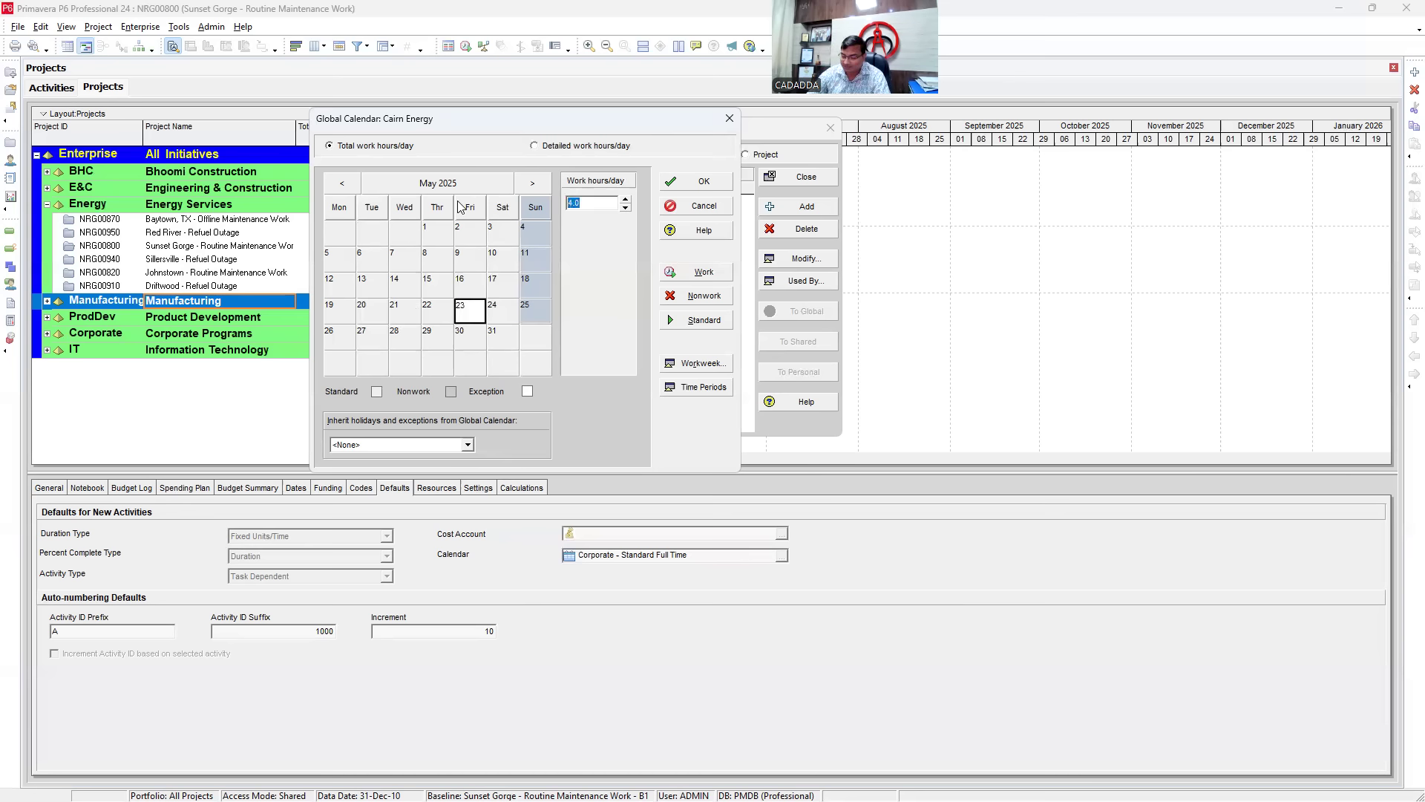
{"action": "key", "text": "Return"}
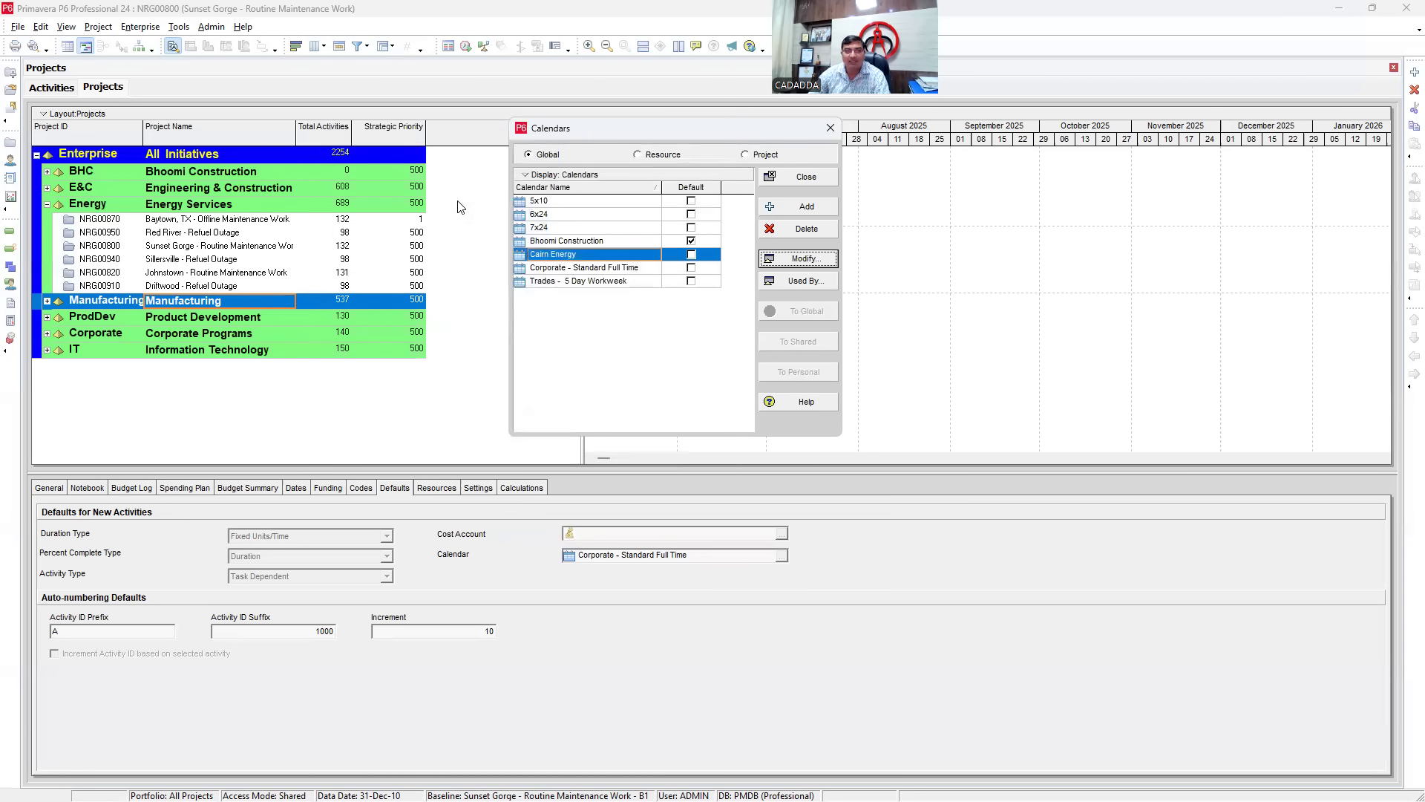
- Reopen Cairn Energy, review the May 14–23 days including 23 May's hours, and confirm with OK
{"action": "left_click", "coordinate": [803, 259]}
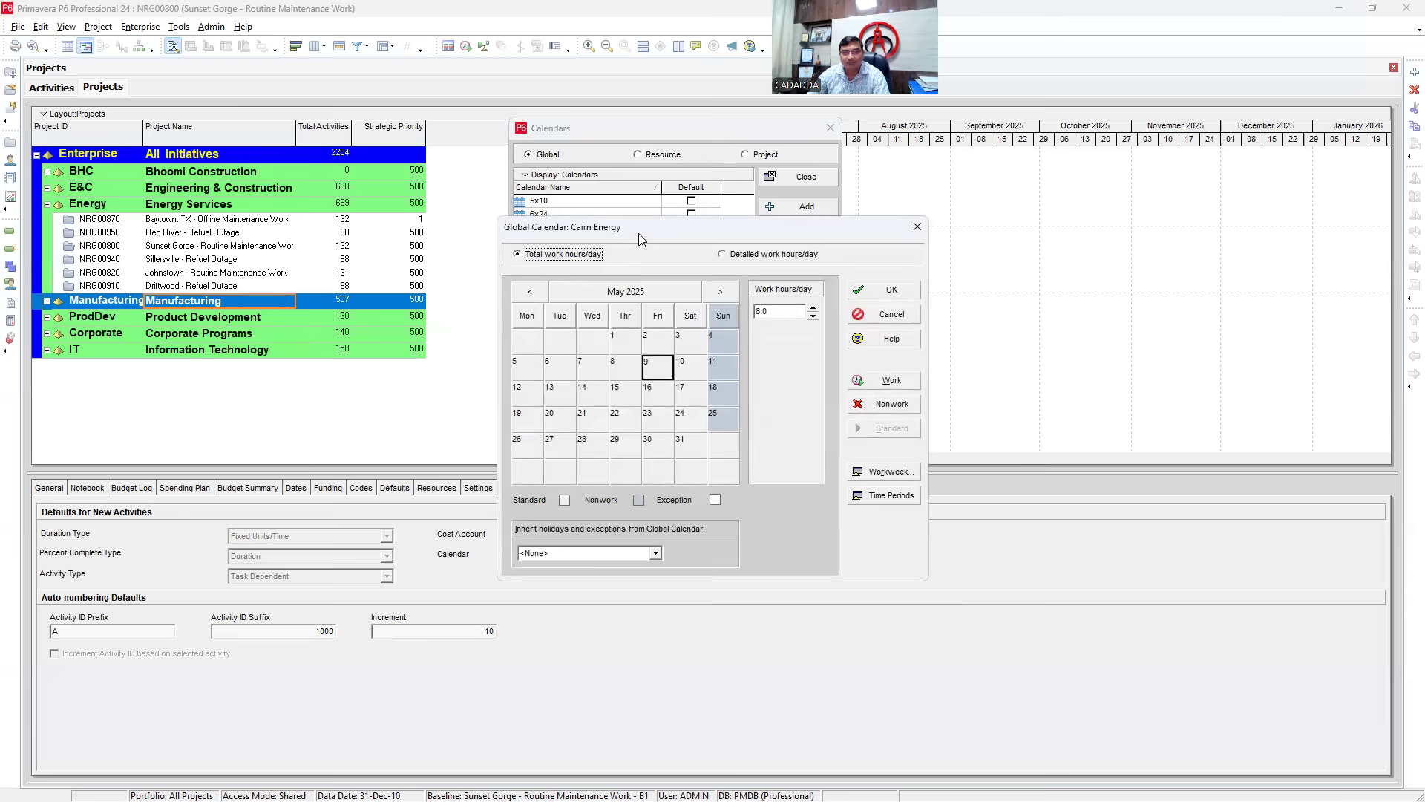
{"action": "left_click_drag", "start_coordinate": [643, 227], "coordinate": [401, 110]}
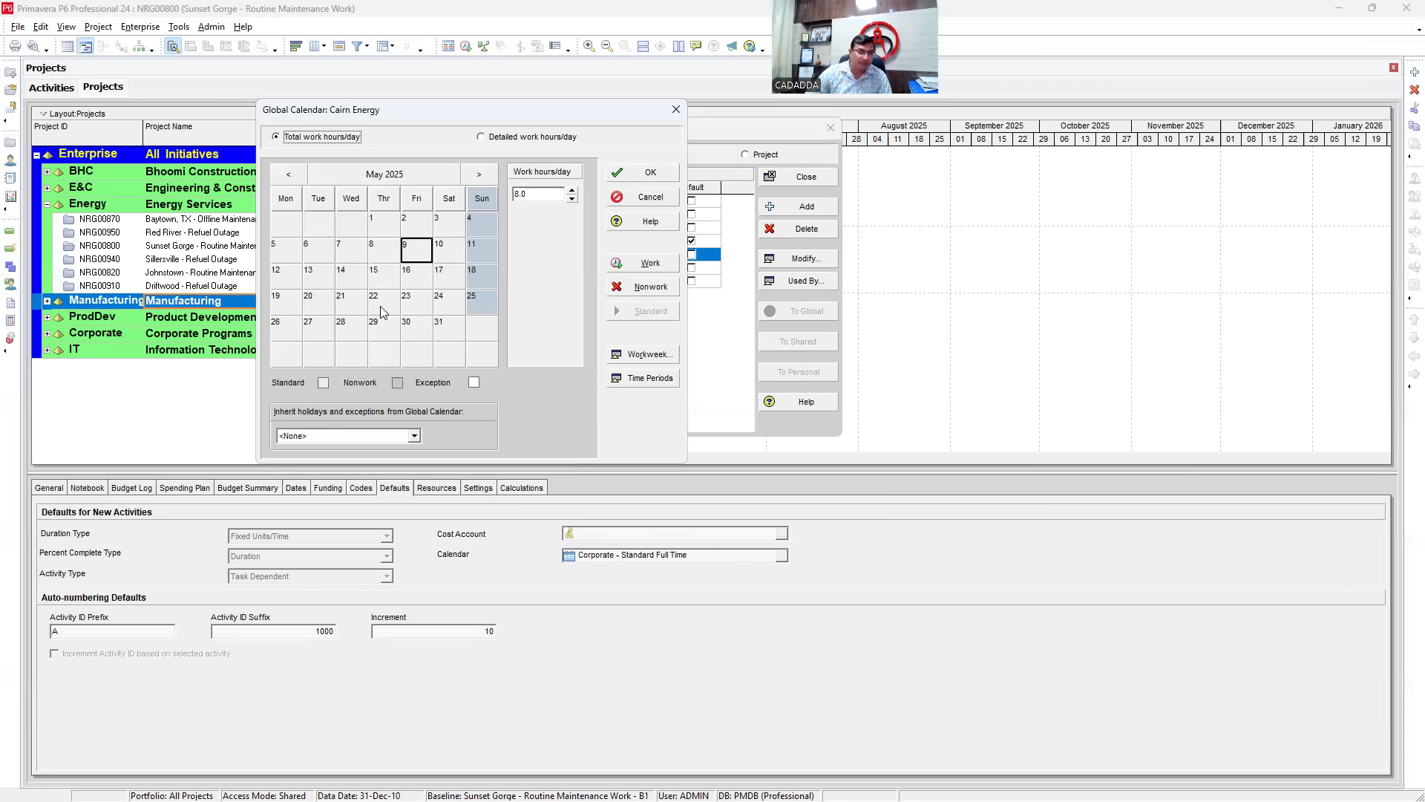
{"action": "left_click", "coordinate": [379, 305]}
{"action": "left_click", "coordinate": [407, 280]}
{"action": "left_click", "coordinate": [351, 284]}
{"action": "left_click", "coordinate": [364, 301]}
{"action": "left_click", "coordinate": [384, 281]}
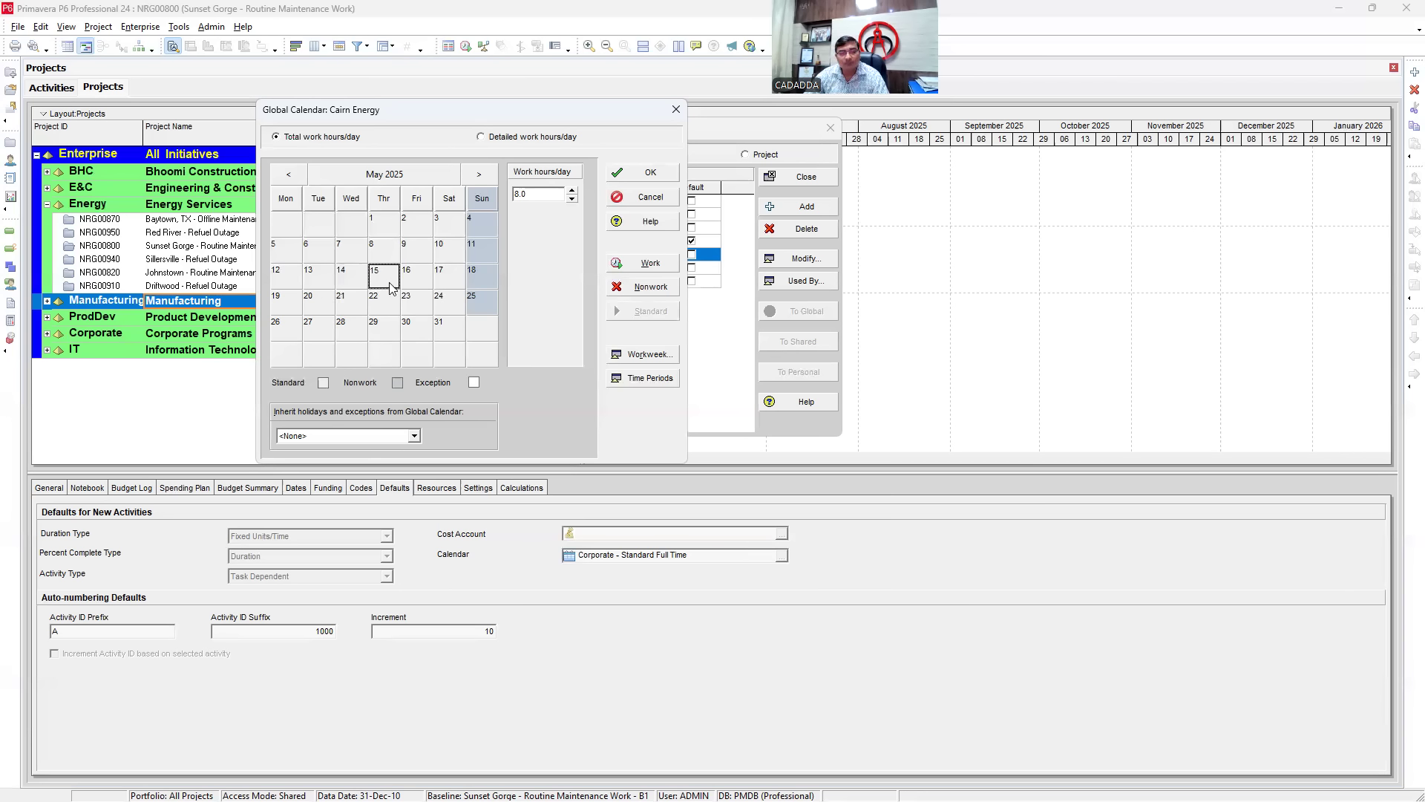
{"action": "left_click", "coordinate": [353, 279]}
{"action": "left_click", "coordinate": [357, 308]}
{"action": "left_click", "coordinate": [426, 313]}
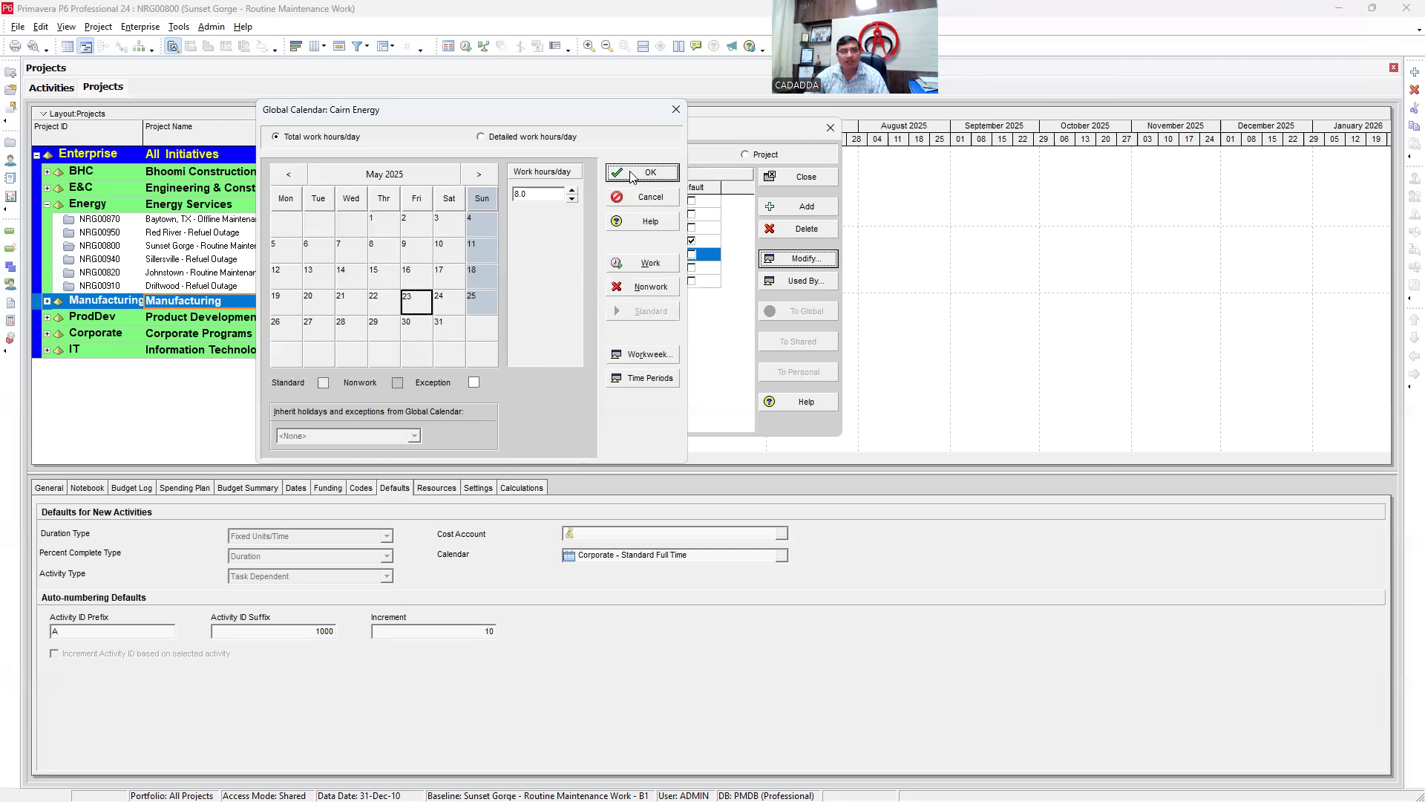
{"action": "left_click", "coordinate": [631, 173]}
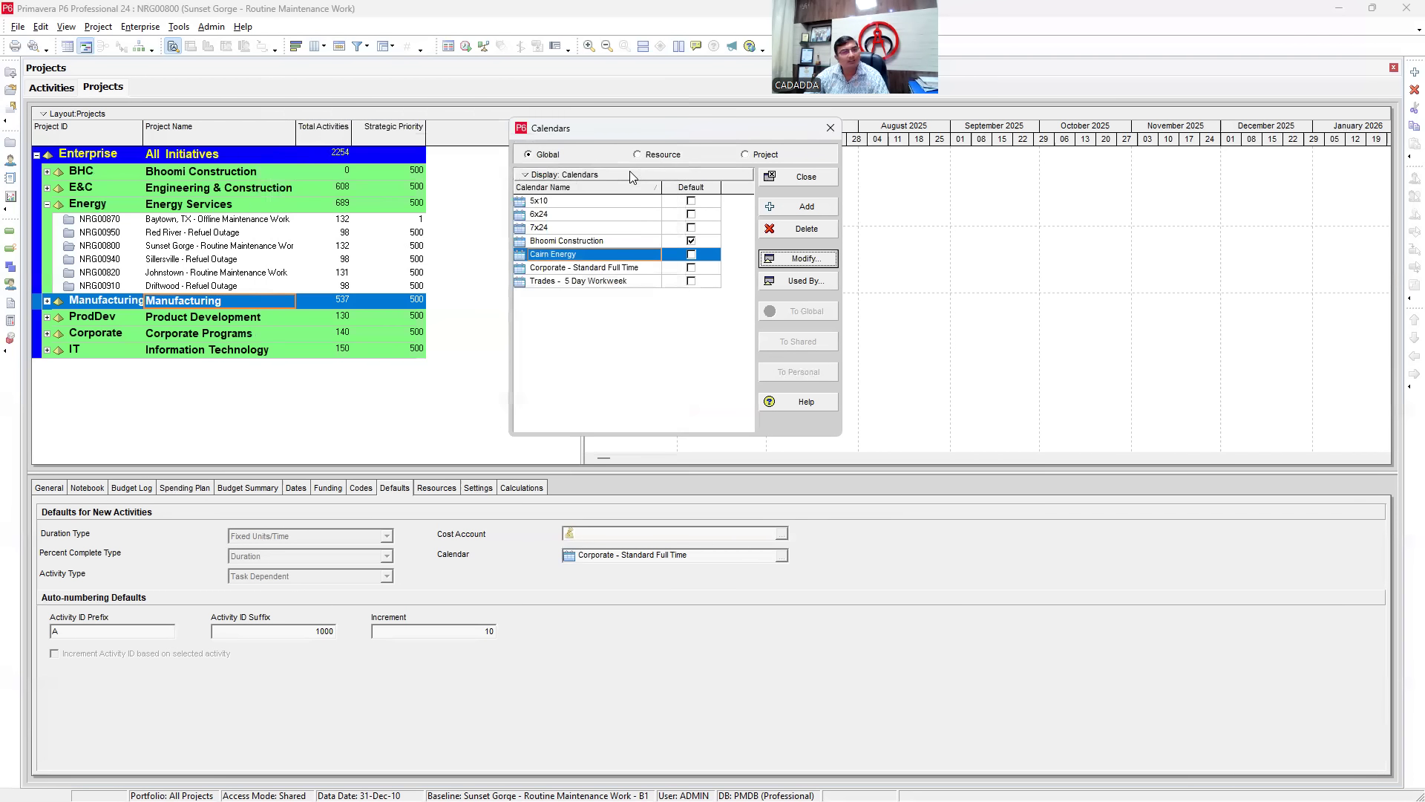
- Make Cairn Energy the default global calendar and list the project calendars
{"action": "left_click", "coordinate": [692, 257]}
{"action": "left_click", "coordinate": [691, 256]}
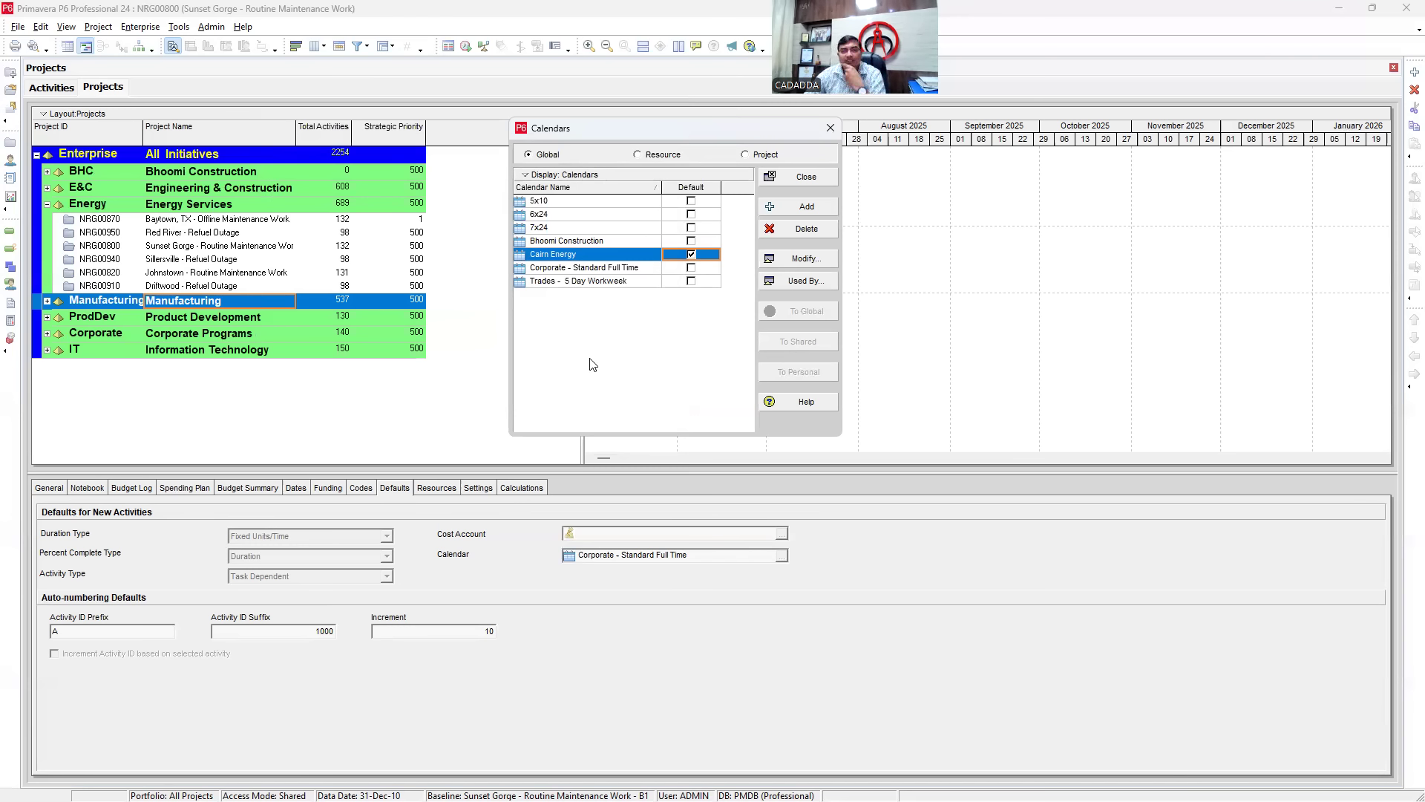
{"action": "left_click", "coordinate": [746, 154]}
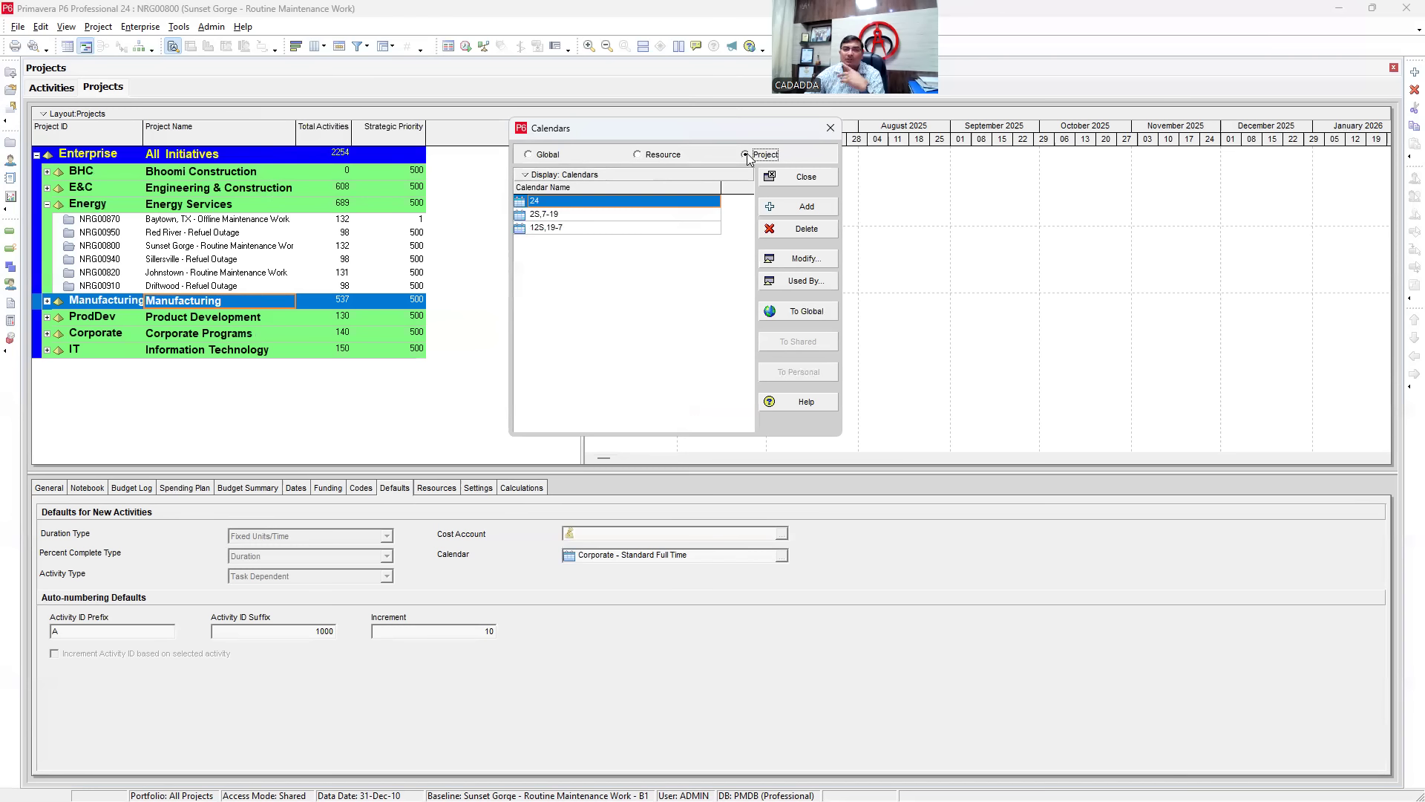
- Add a project calendar copied from Cairn Energy, review its details, then apply To Global
{"action": "left_click", "coordinate": [803, 210]}
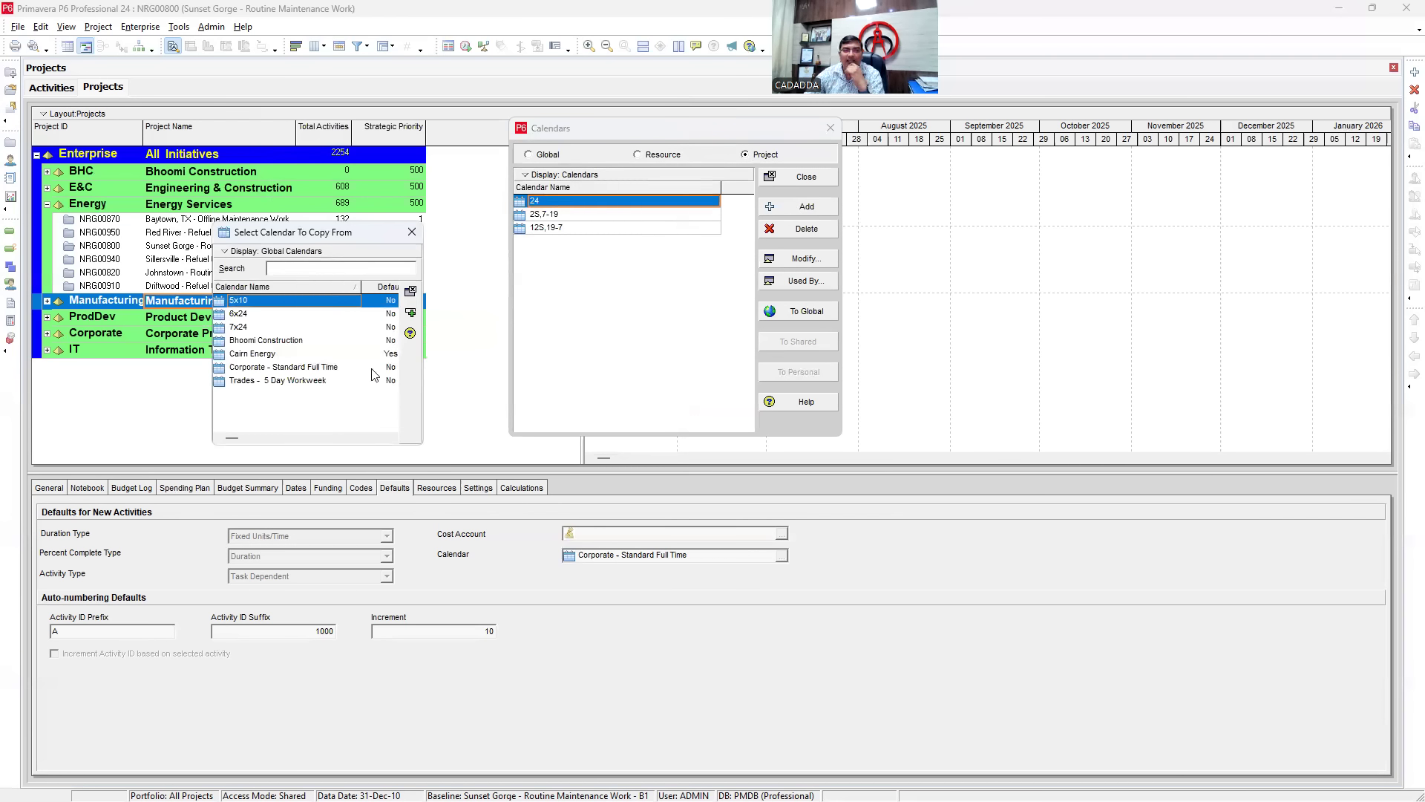
{"action": "left_click", "coordinate": [247, 356]}
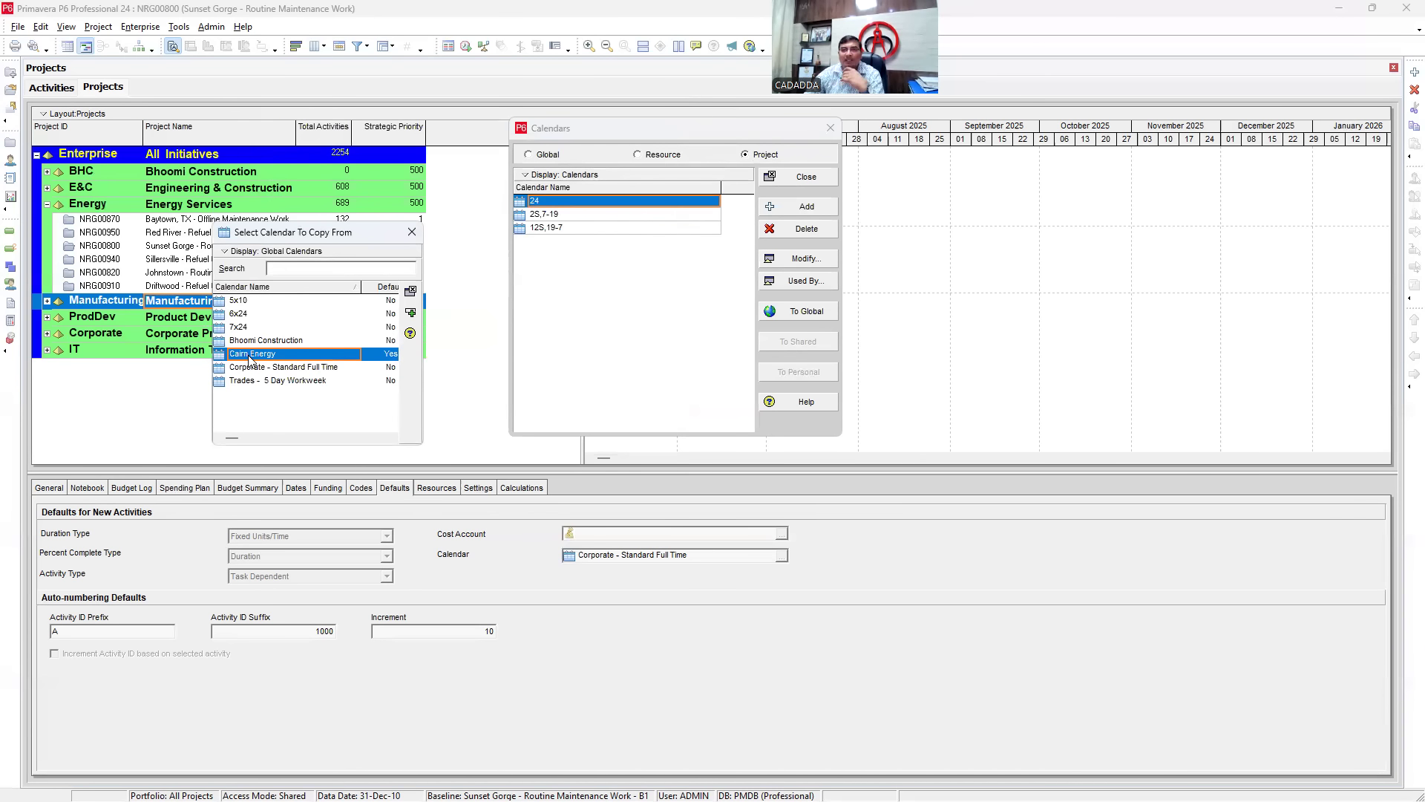
{"action": "double_click", "coordinate": [251, 355]}
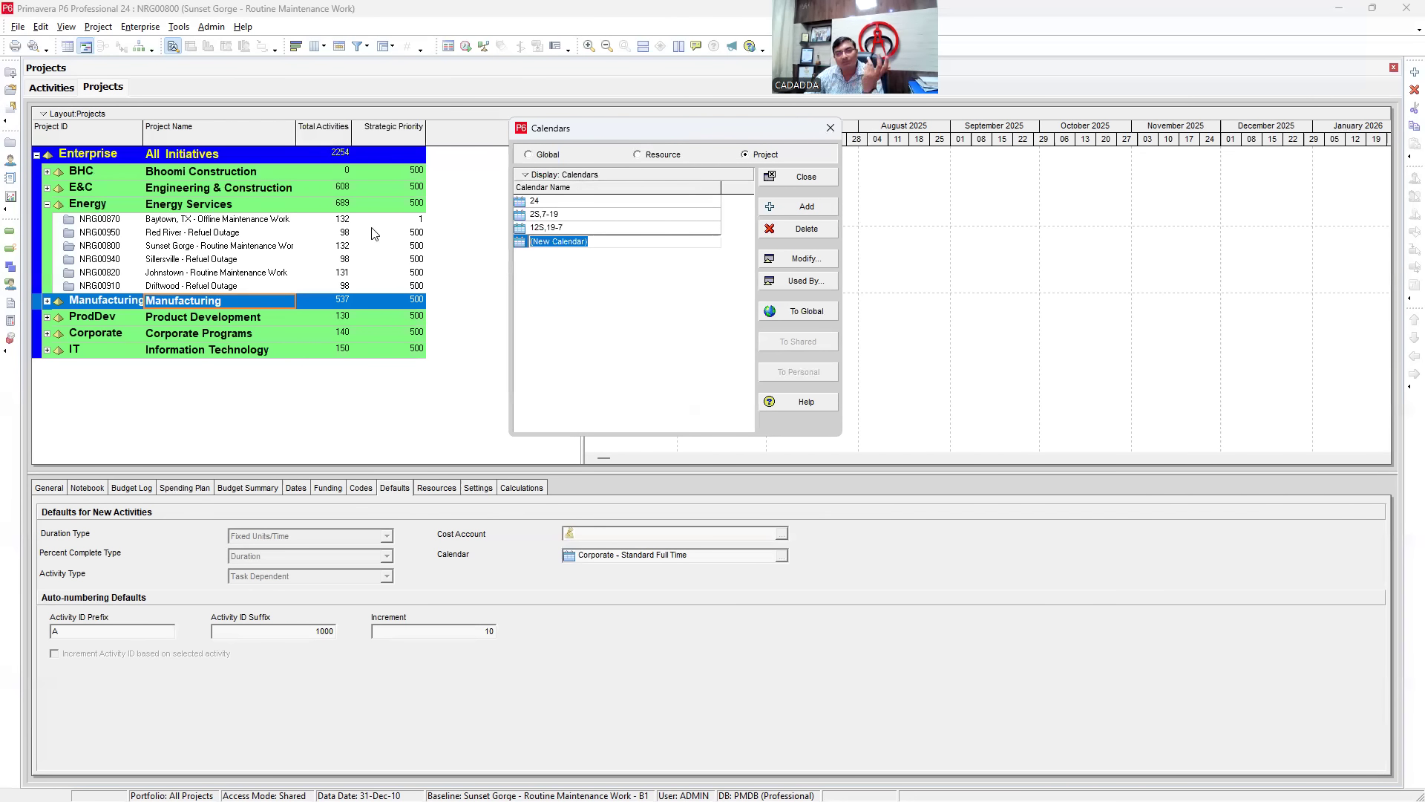
{"action": "left_click", "coordinate": [588, 314]}
{"action": "left_click", "coordinate": [833, 260]}
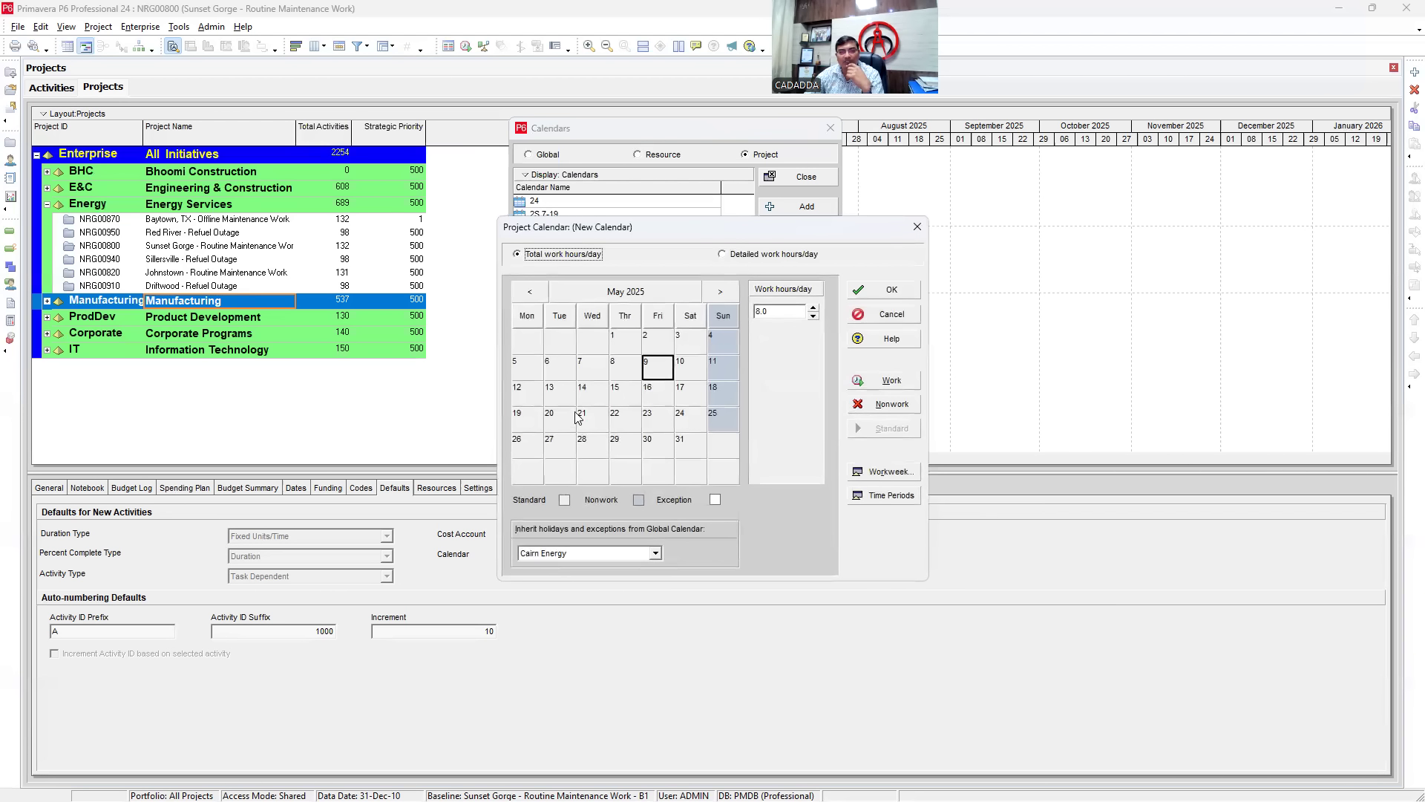
{"action": "left_click", "coordinate": [918, 227]}
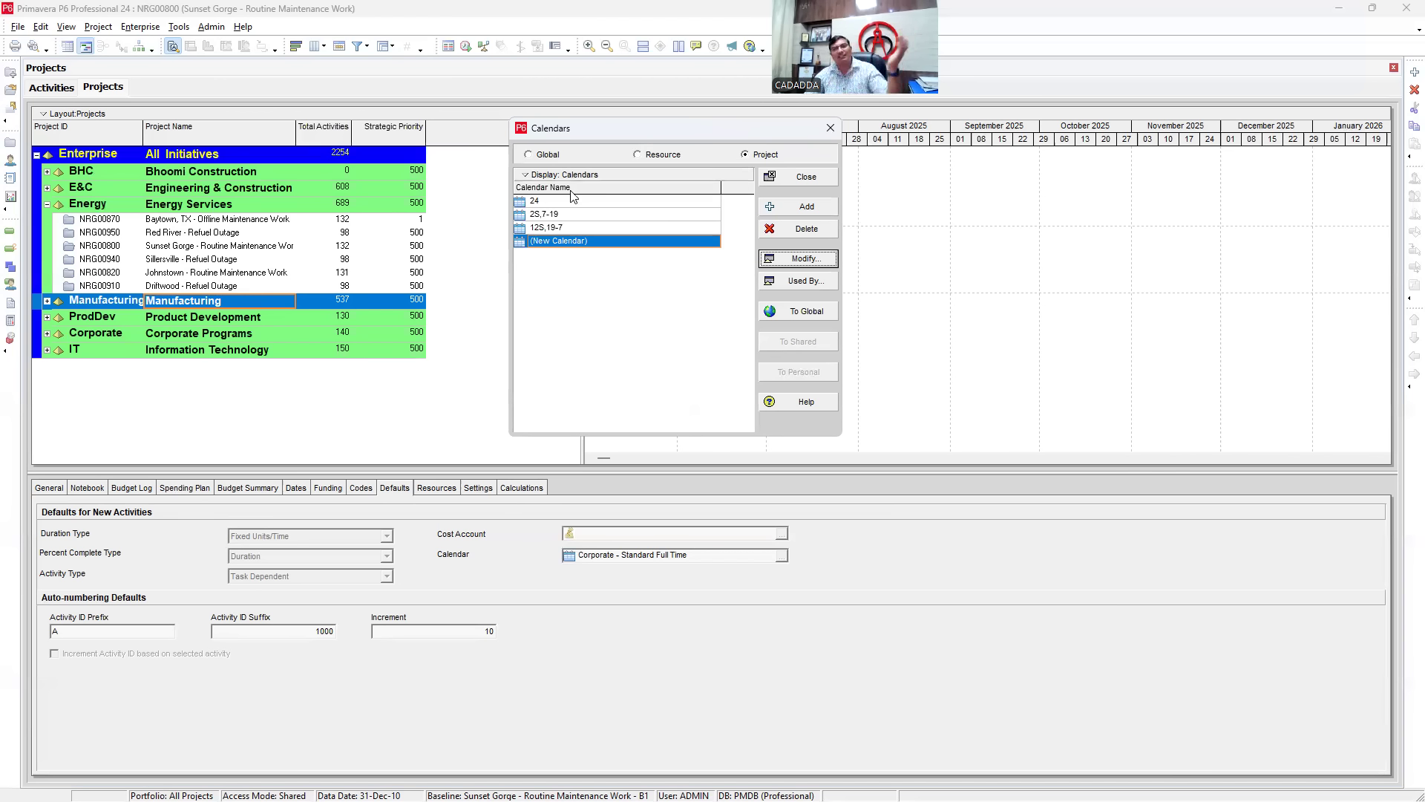
{"action": "left_click", "coordinate": [583, 319]}
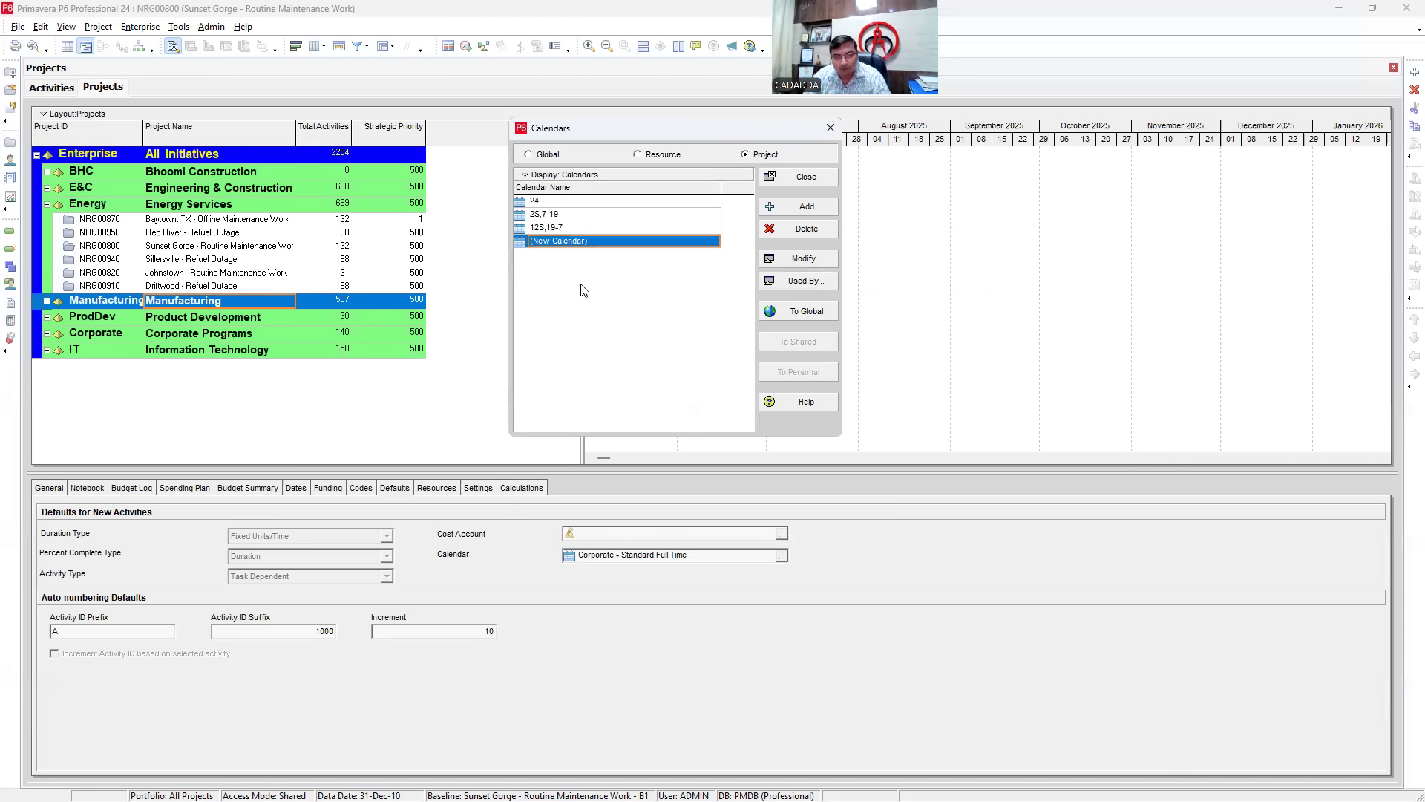
{"action": "left_click", "coordinate": [795, 315]}
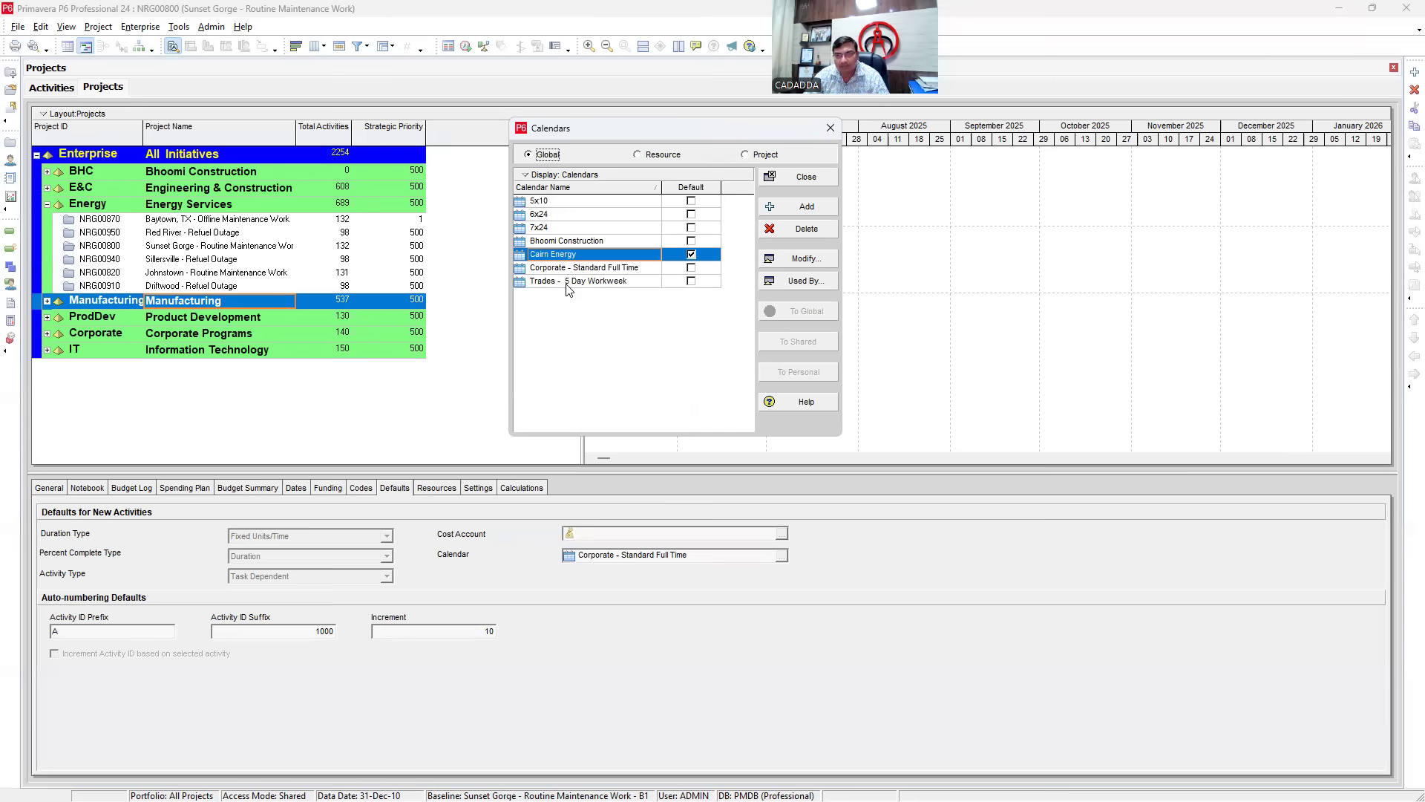
- Show resource calendars and try adding shared and personal calendars, cancelling both
{"action": "left_click", "coordinate": [652, 153]}
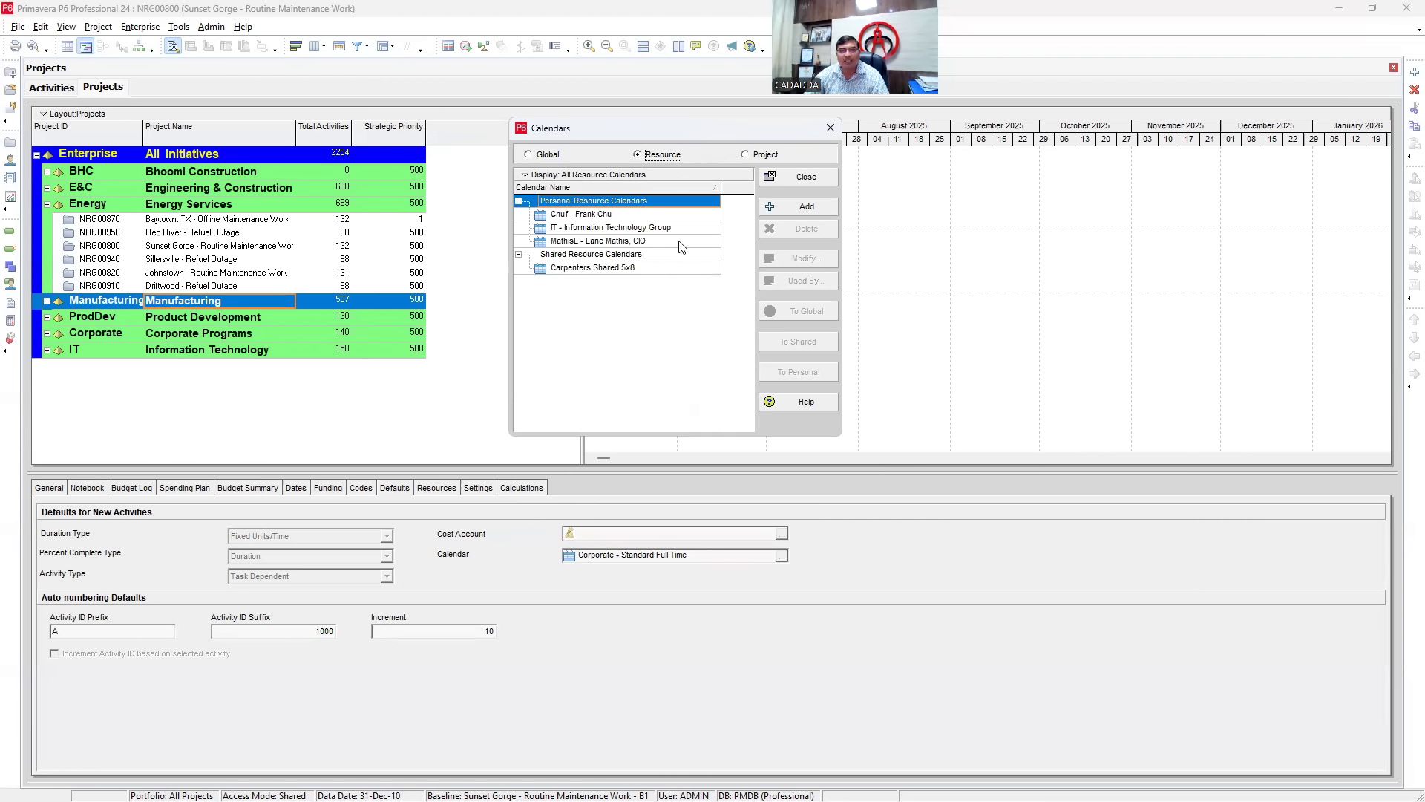
{"action": "left_click", "coordinate": [591, 256]}
{"action": "left_click", "coordinate": [793, 207]}
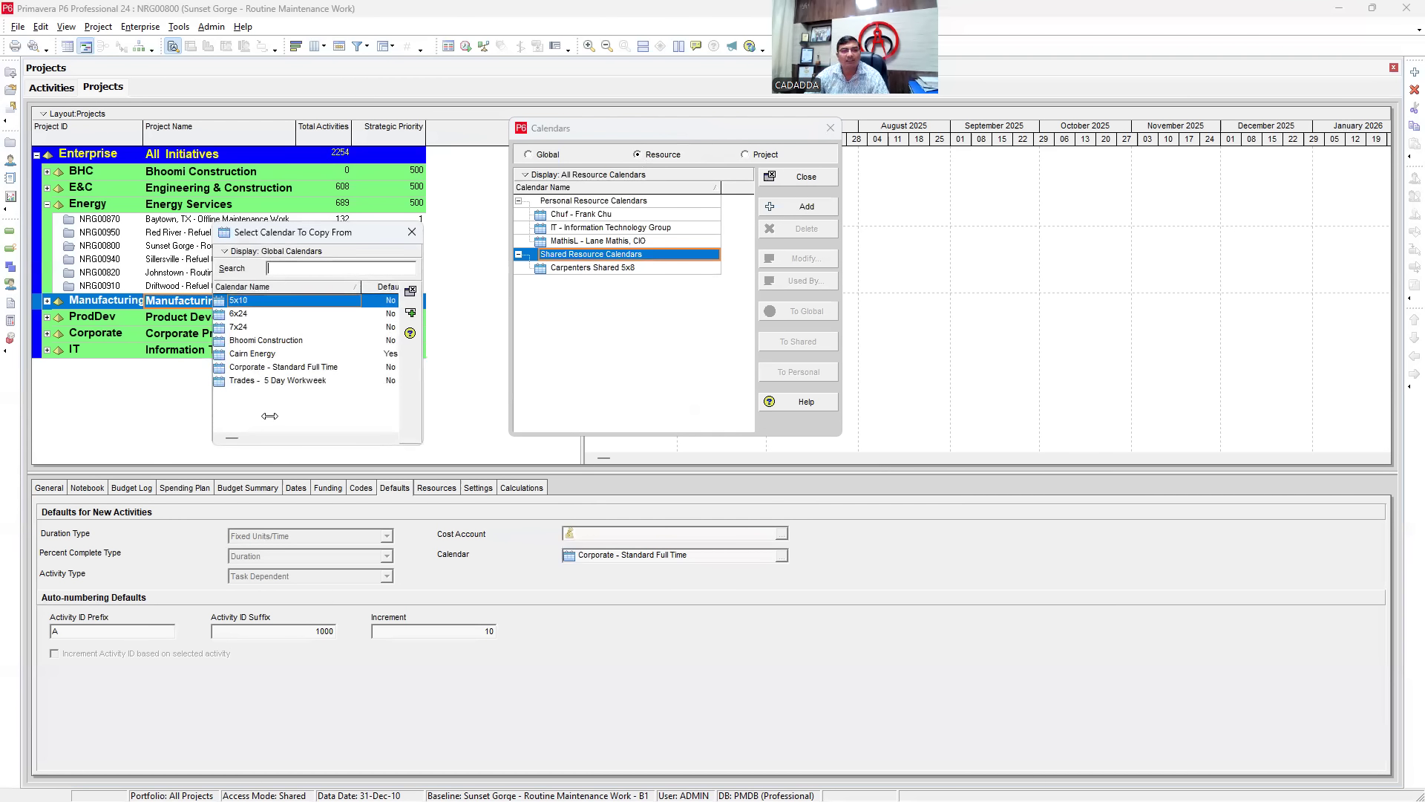
{"action": "left_click", "coordinate": [412, 232]}
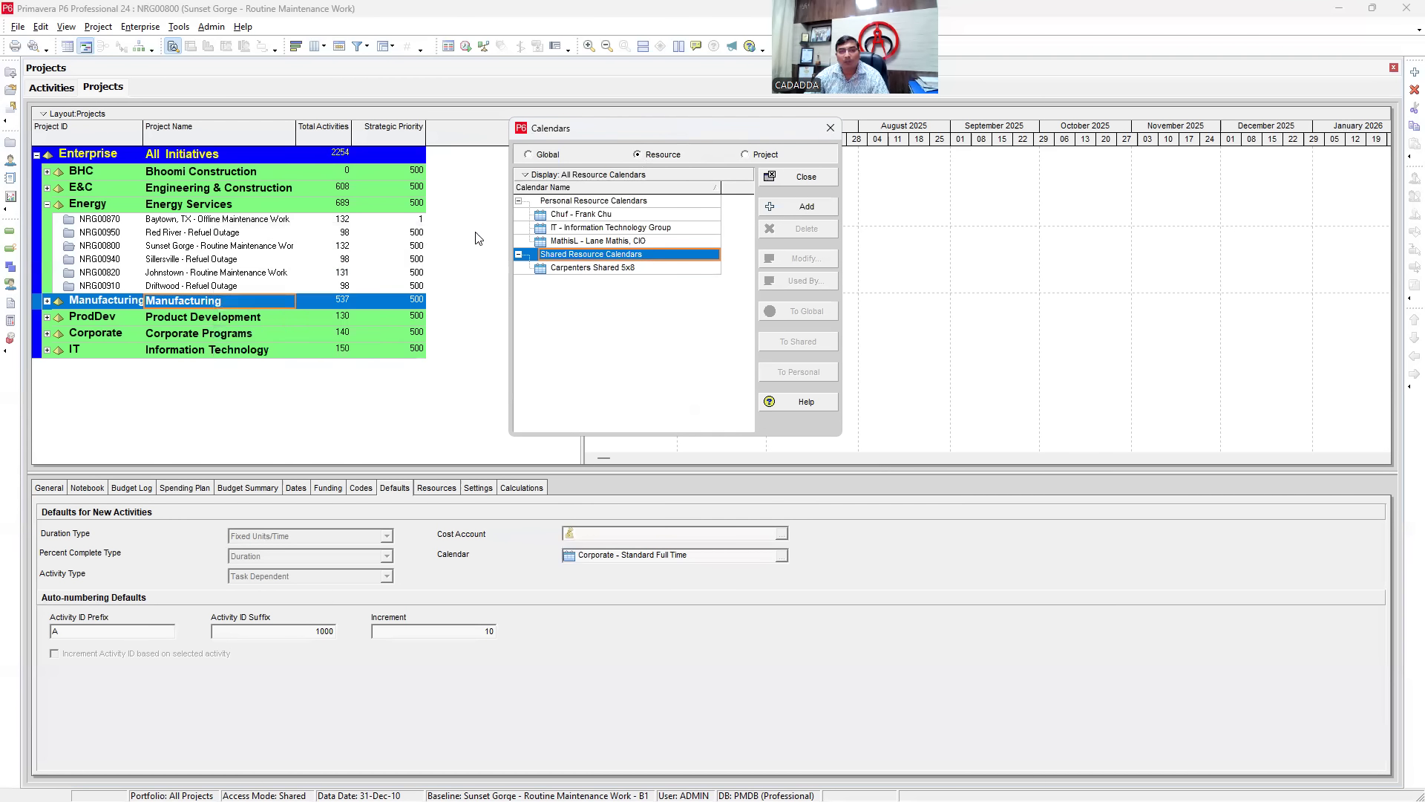
{"action": "left_click", "coordinate": [592, 201]}
{"action": "left_click", "coordinate": [804, 208]}
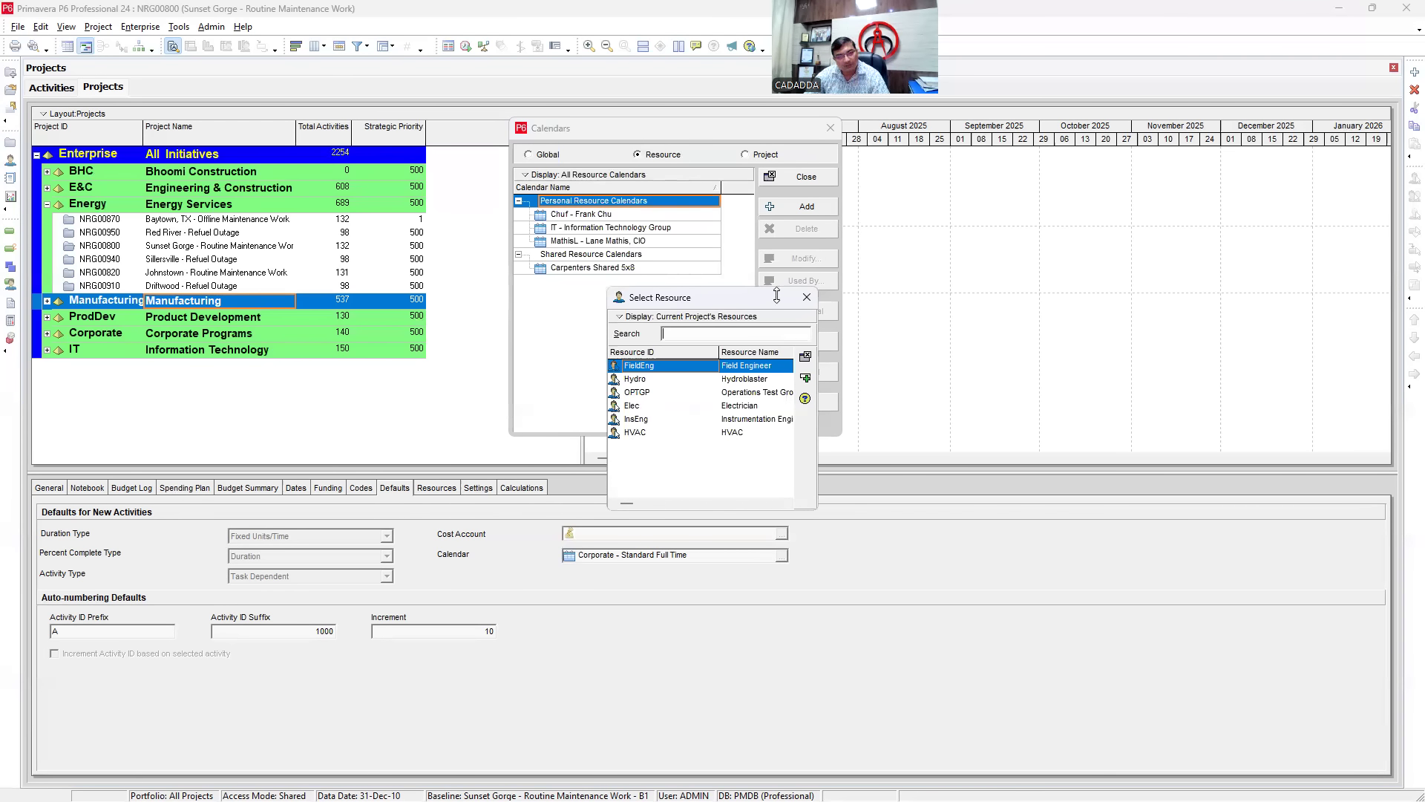
{"action": "left_click", "coordinate": [808, 297]}
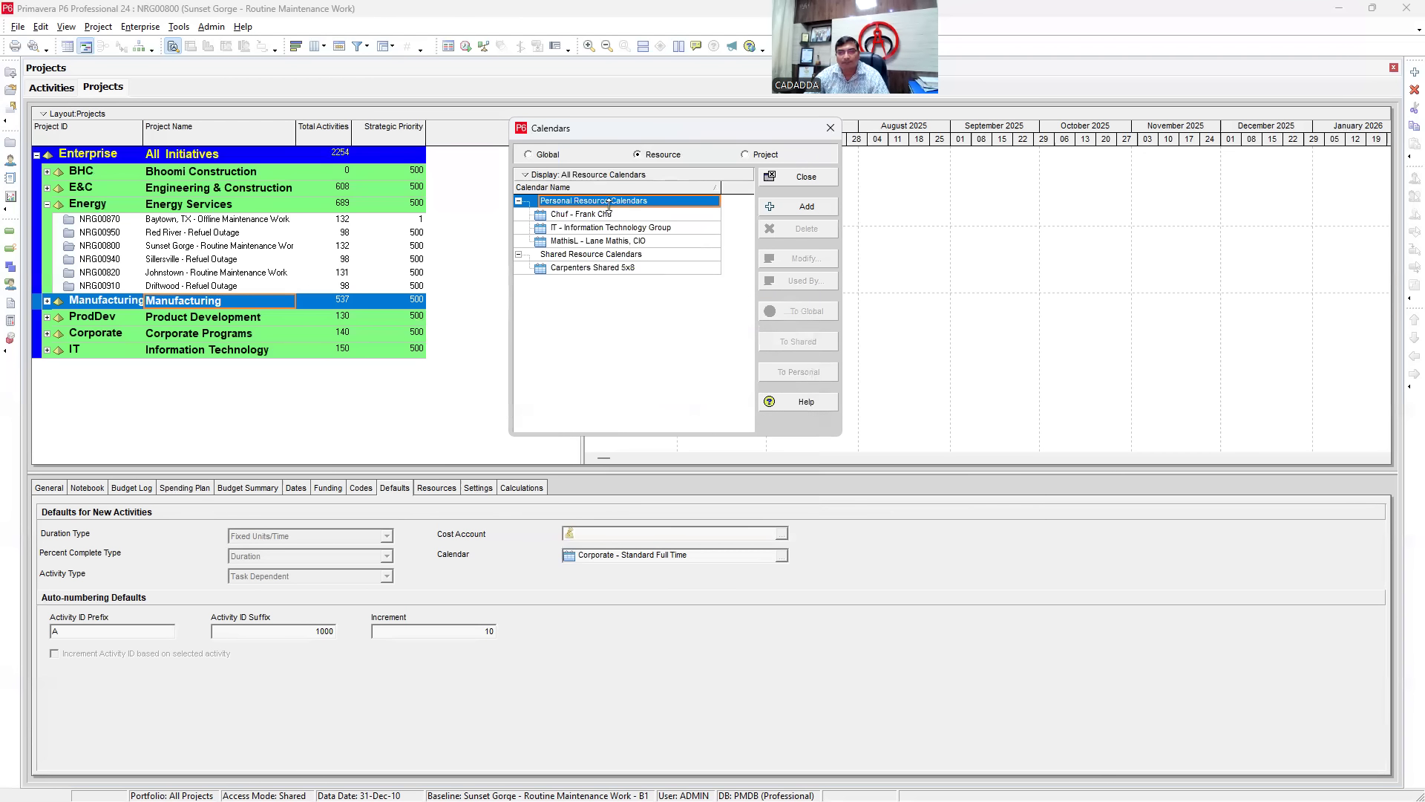
- Browse resource calendars like IT and Carpenters Shared 5x8, return to Global, and close Calendars
{"action": "left_click", "coordinate": [605, 214]}
{"action": "left_click", "coordinate": [611, 226]}
{"action": "left_click", "coordinate": [599, 240]}
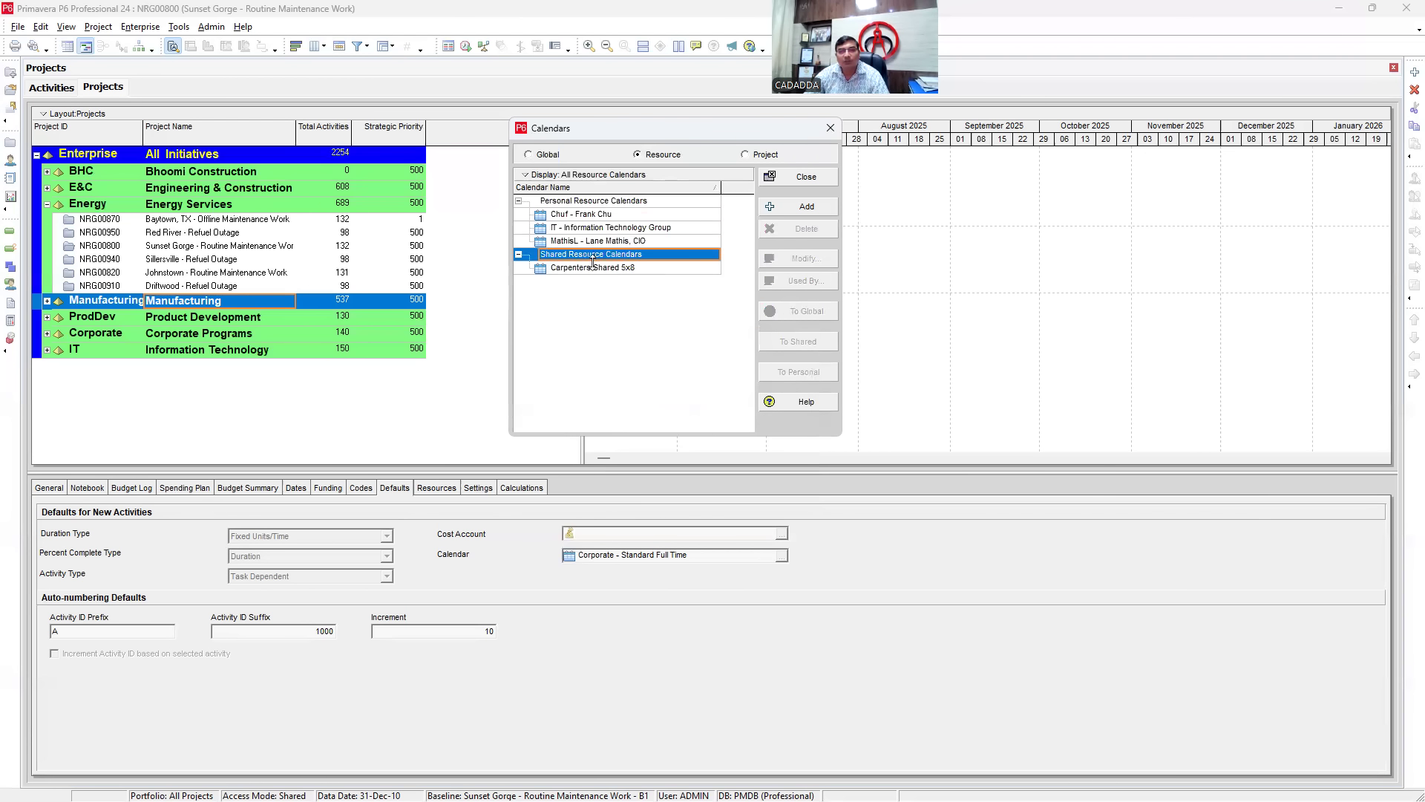
{"action": "left_click", "coordinate": [597, 254]}
{"action": "left_click", "coordinate": [592, 267]}
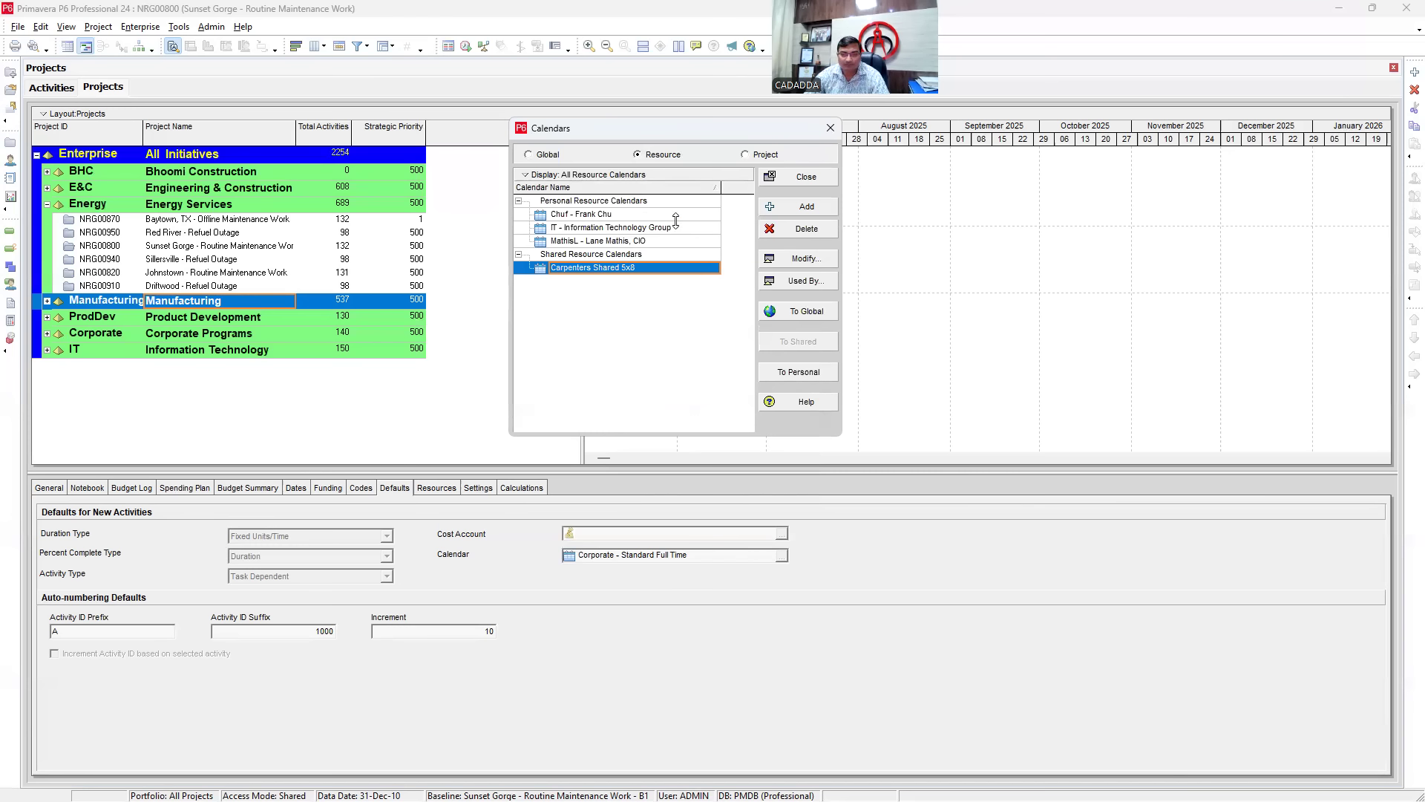
{"action": "left_click", "coordinate": [553, 154]}
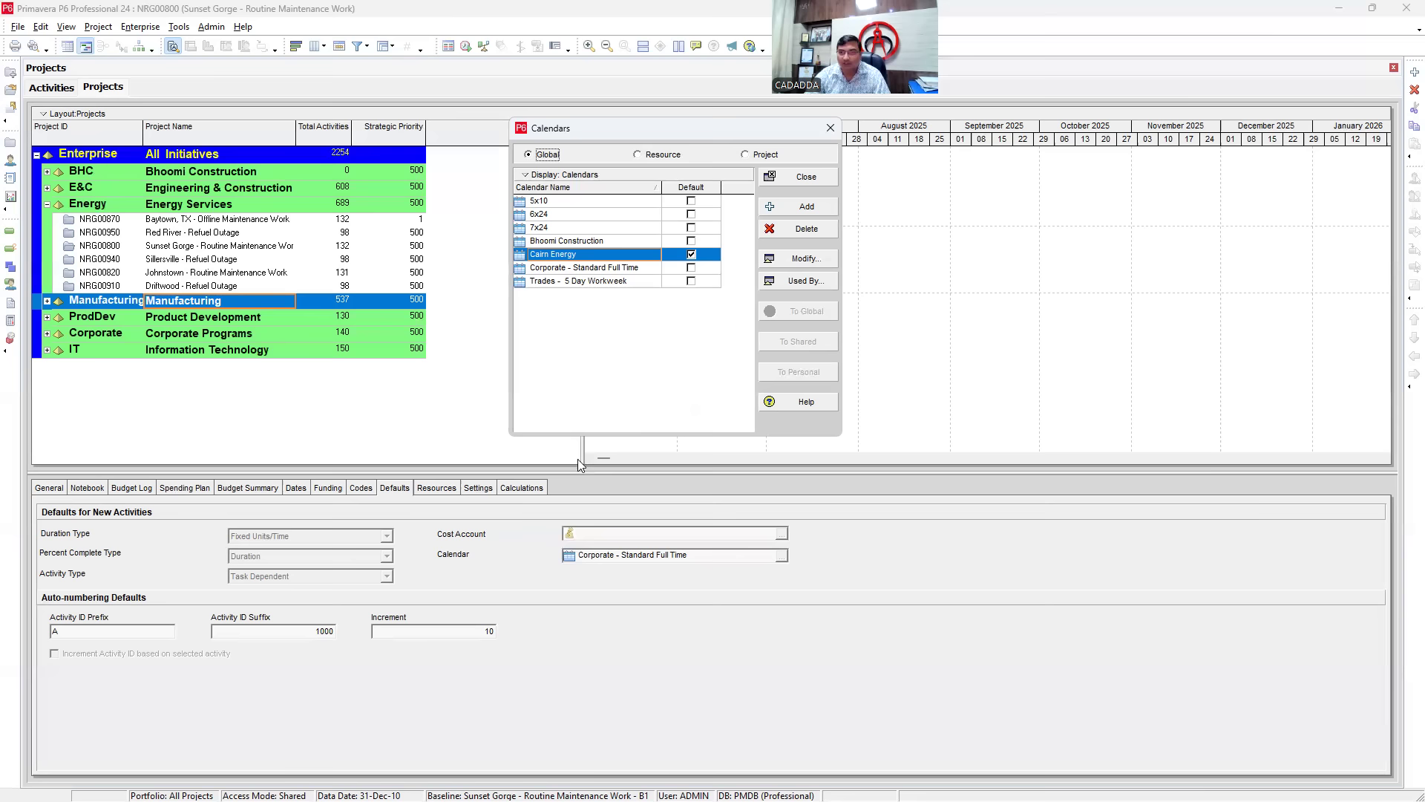
{"action": "left_click", "coordinate": [830, 130]}
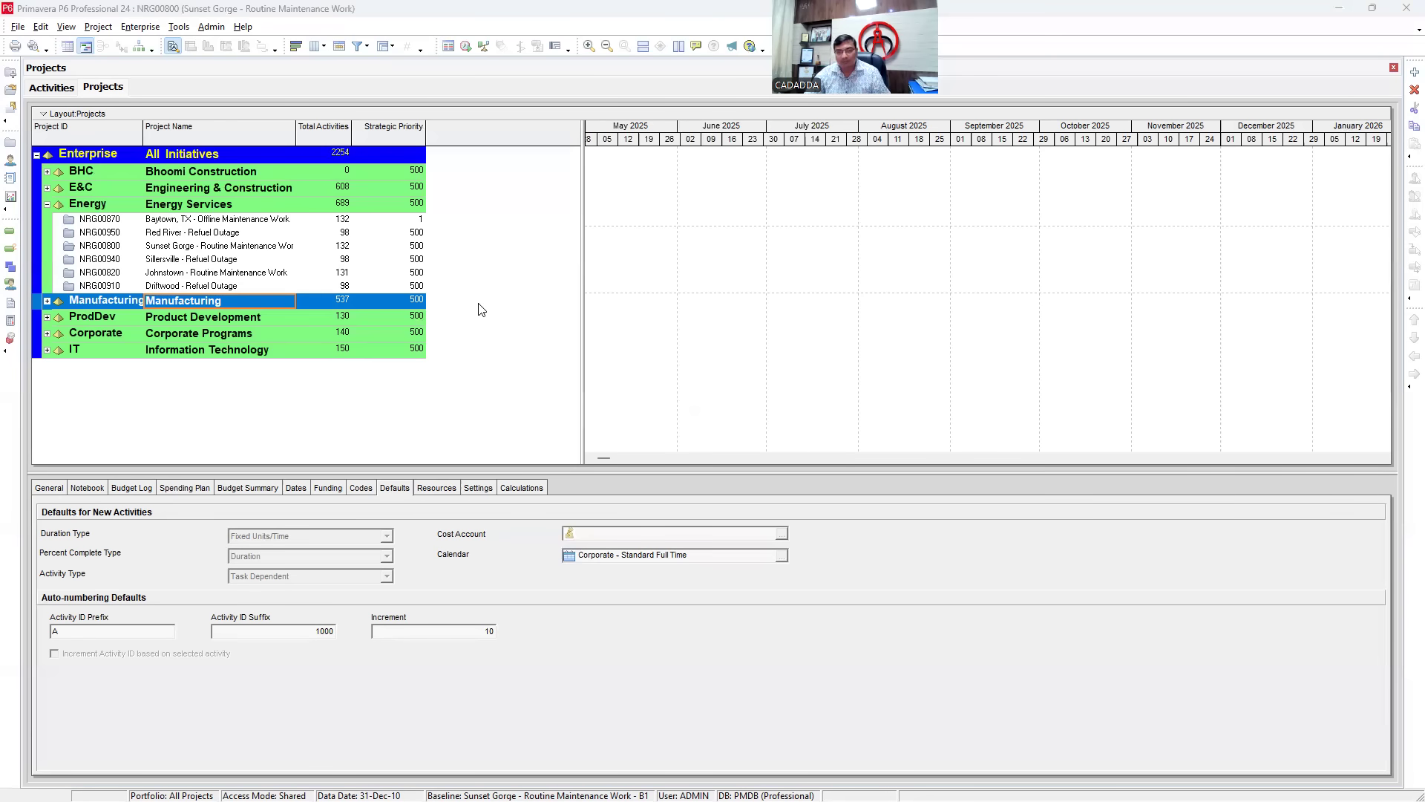
- Switch to the PowerPoint slide show and step back three slides to the OBS org chart
{"action": "key", "text": "alt+Tab"}
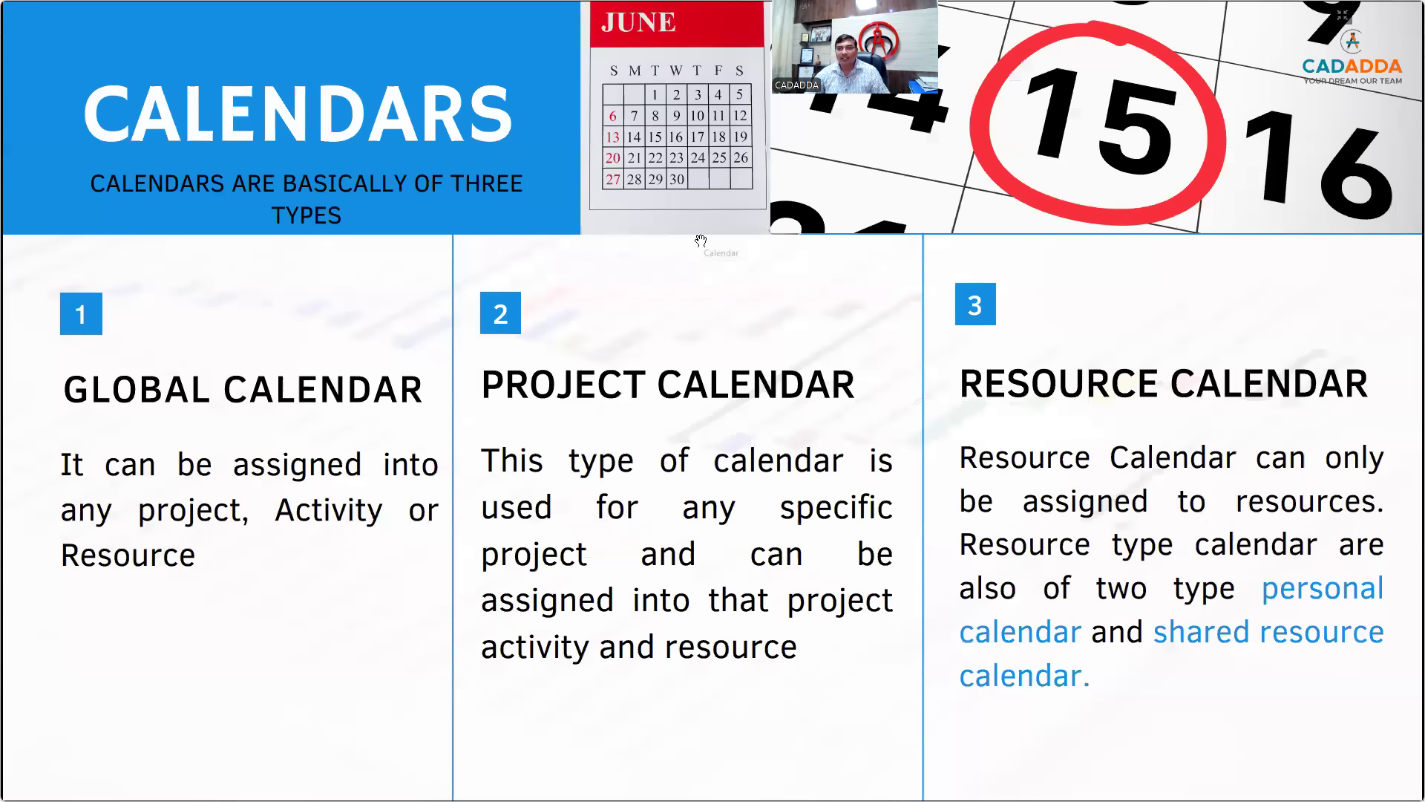
{"action": "key", "text": "Left"}
{"action": "key", "text": "Left"}
{"action": "key", "text": "Left"}
{"action": "key", "text": "Left"}
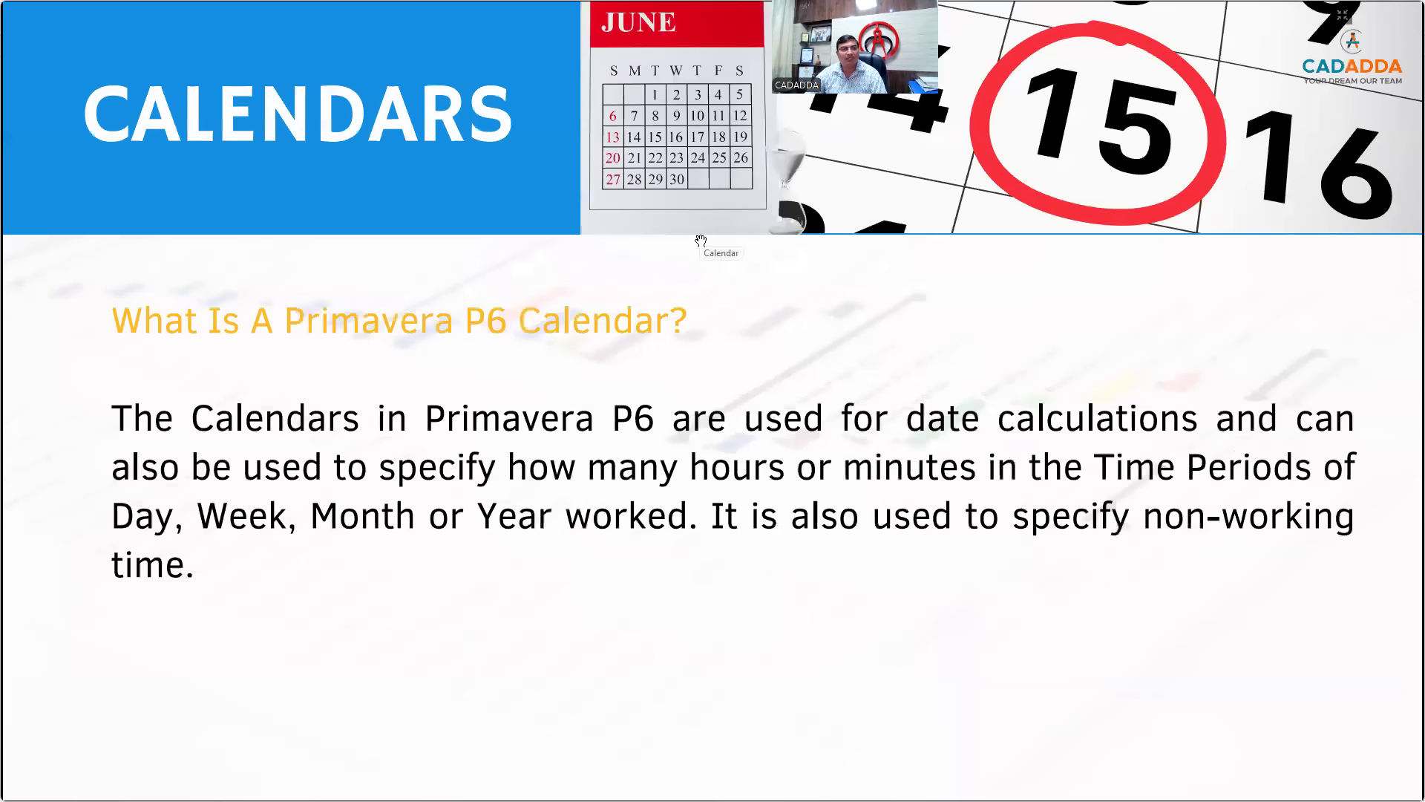
{"action": "key", "text": "Left"}
{"action": "key", "text": "Left"}
{"action": "key", "text": "Left"}
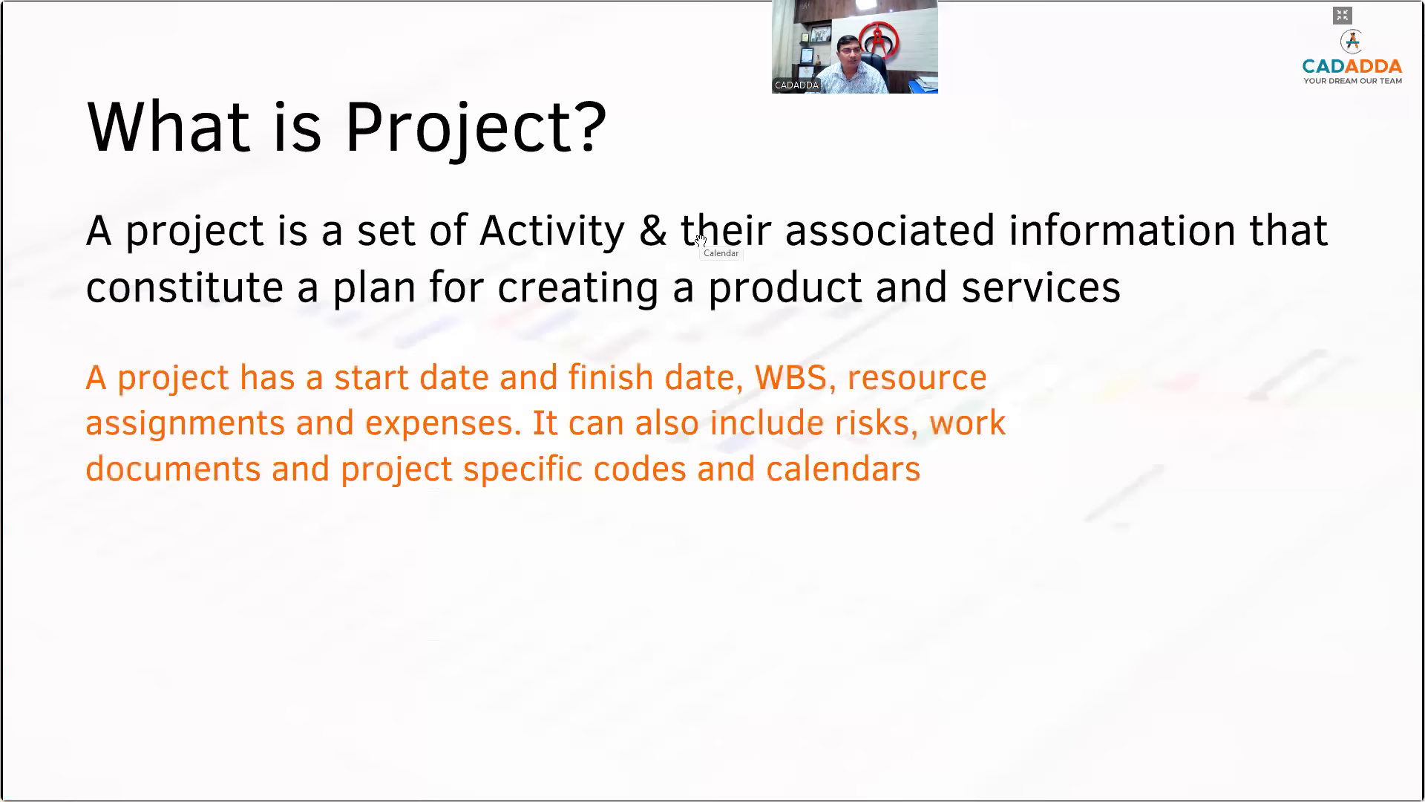
{"action": "key", "text": "Left"}
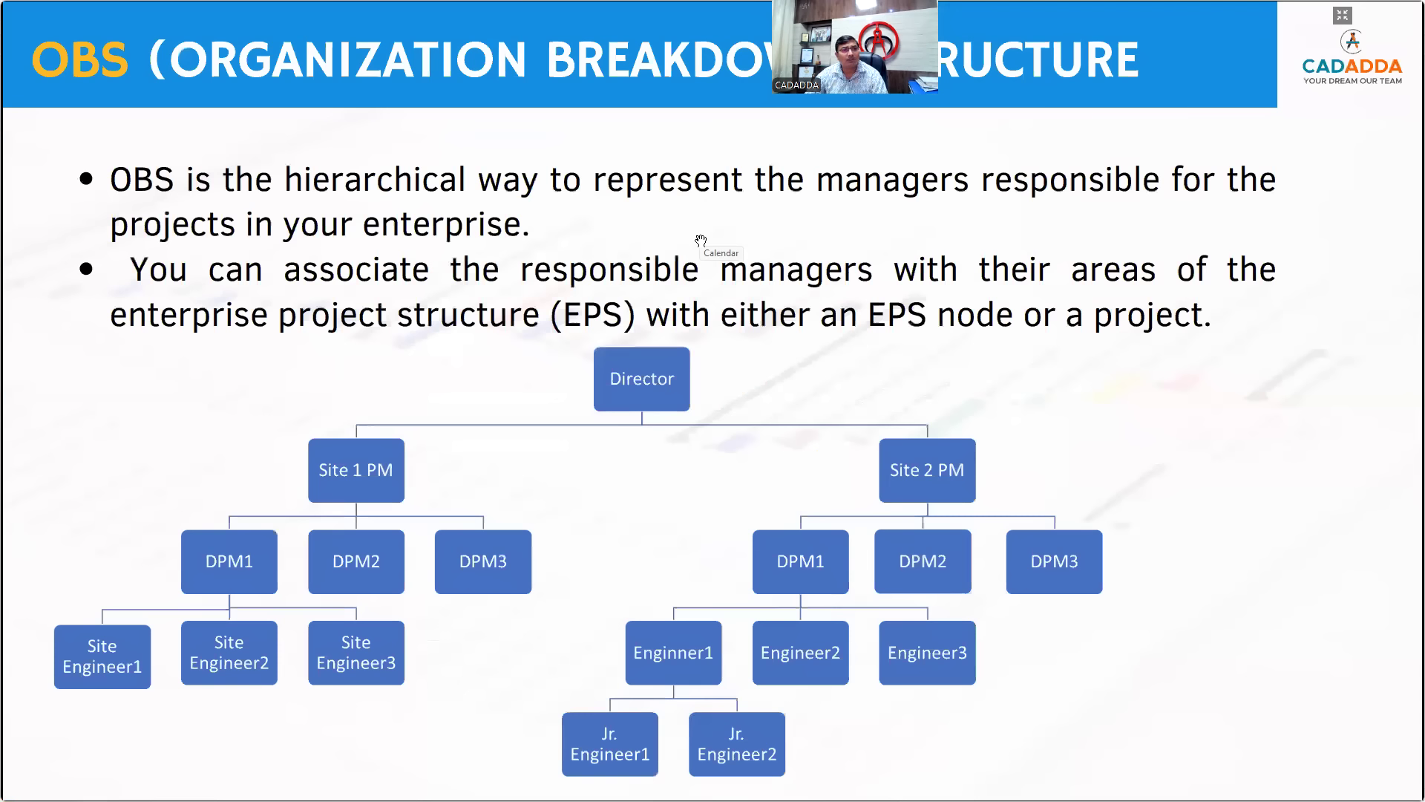
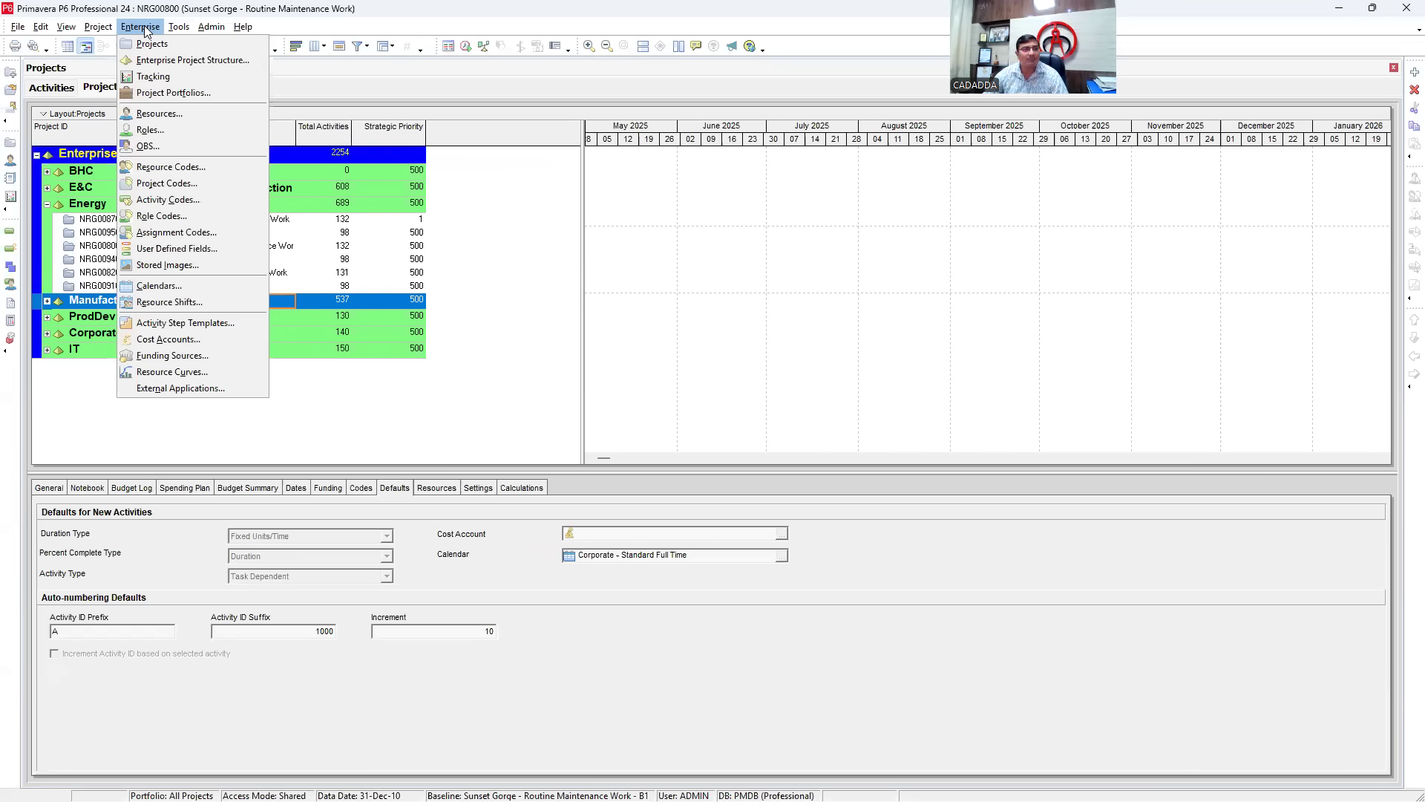
- Open the OBS window and filter the list to All OBS Elements
{"action": "left_click", "coordinate": [166, 144]}
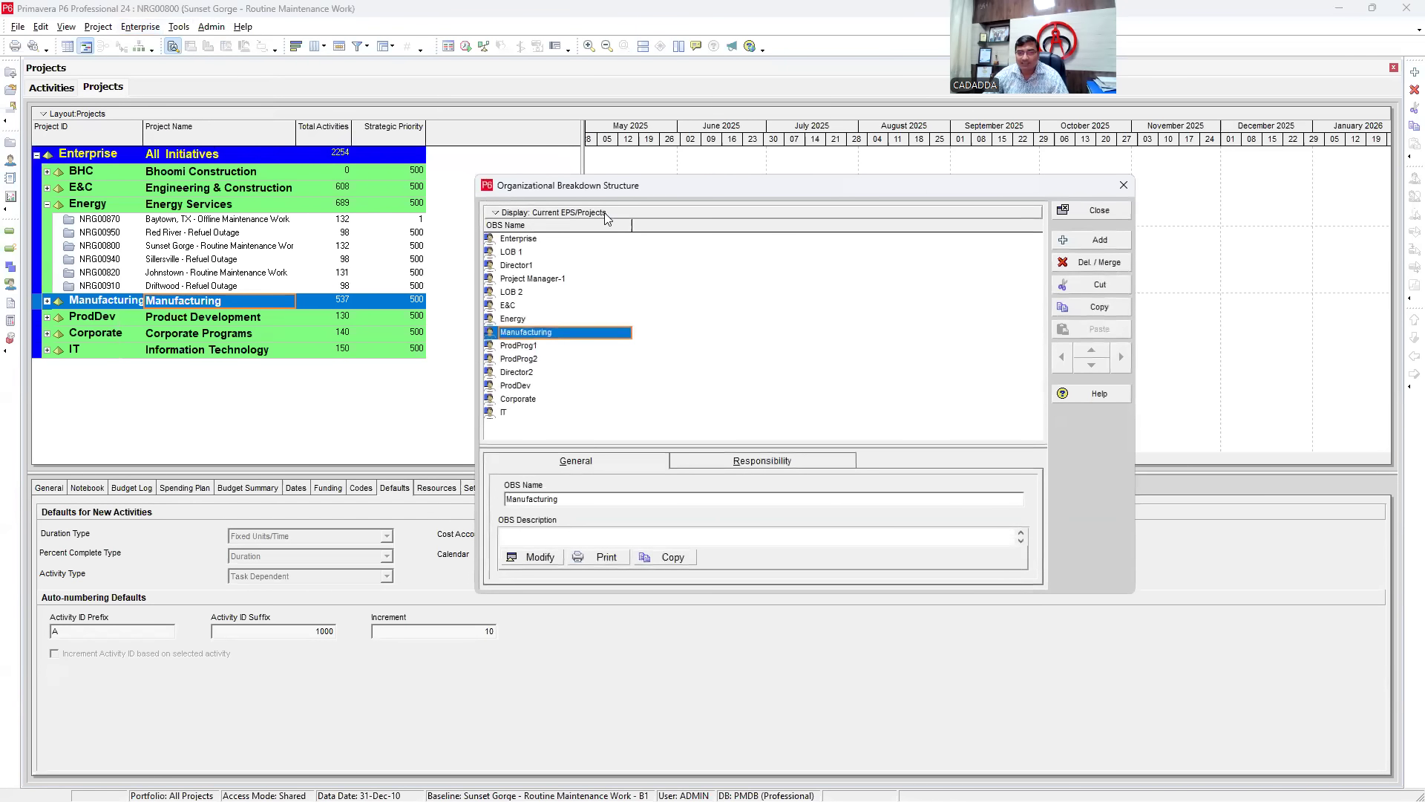
{"action": "left_click_drag", "start_coordinate": [631, 187], "coordinate": [493, 152]}
{"action": "right_click", "coordinate": [571, 312]}
{"action": "mouse_move", "coordinate": [631, 533]}
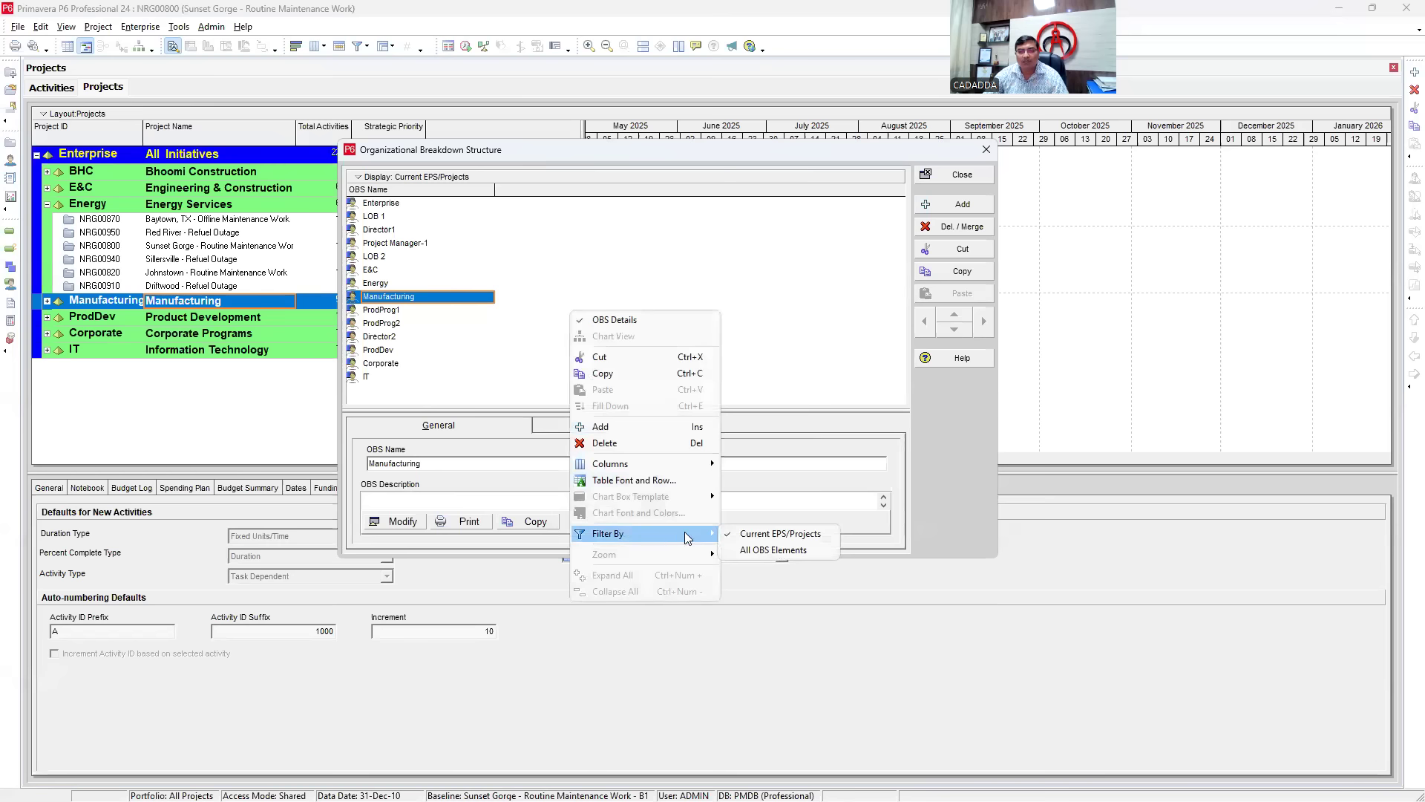
{"action": "left_click", "coordinate": [758, 550]}
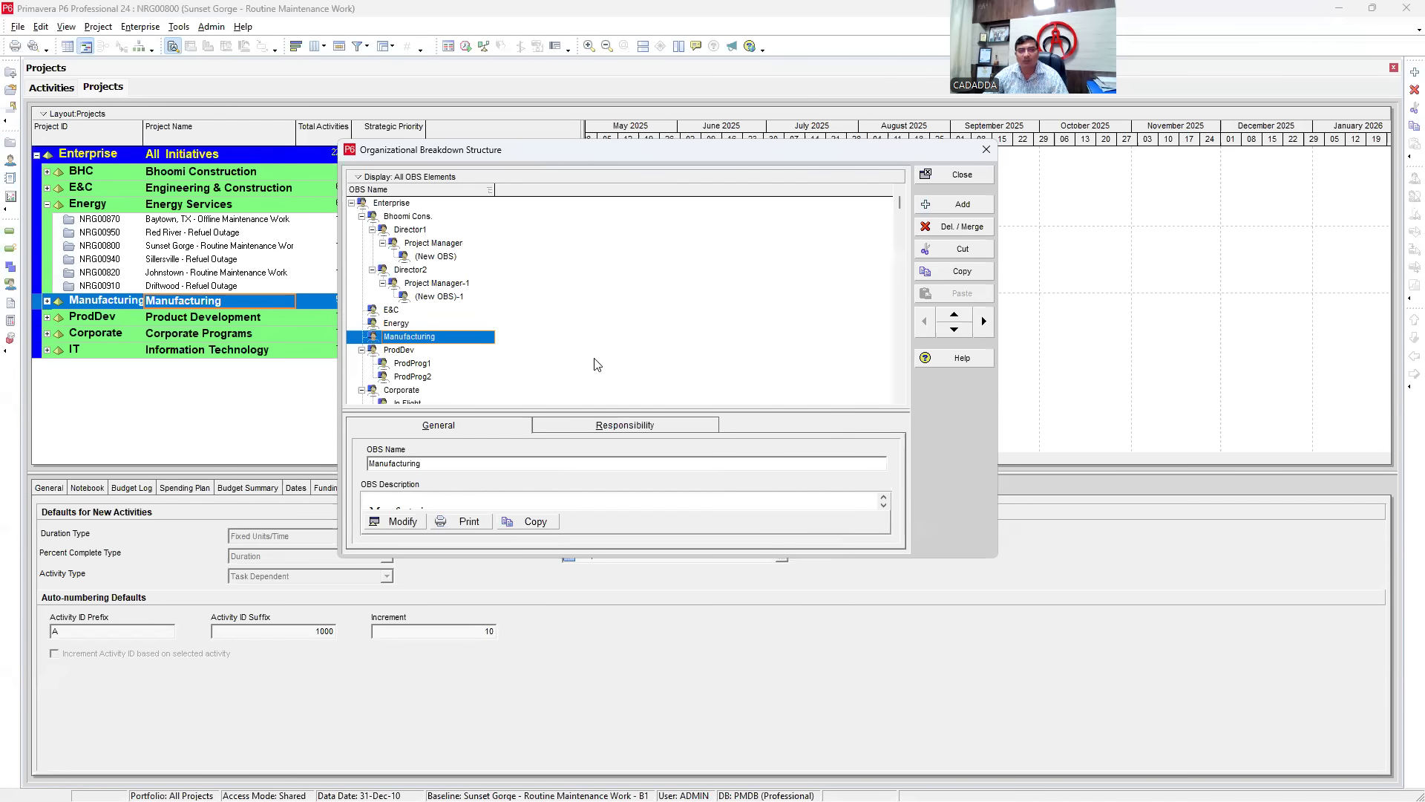
{"action": "scroll", "coordinate": [408, 305], "scroll_direction": "down", "scroll_amount": 2}
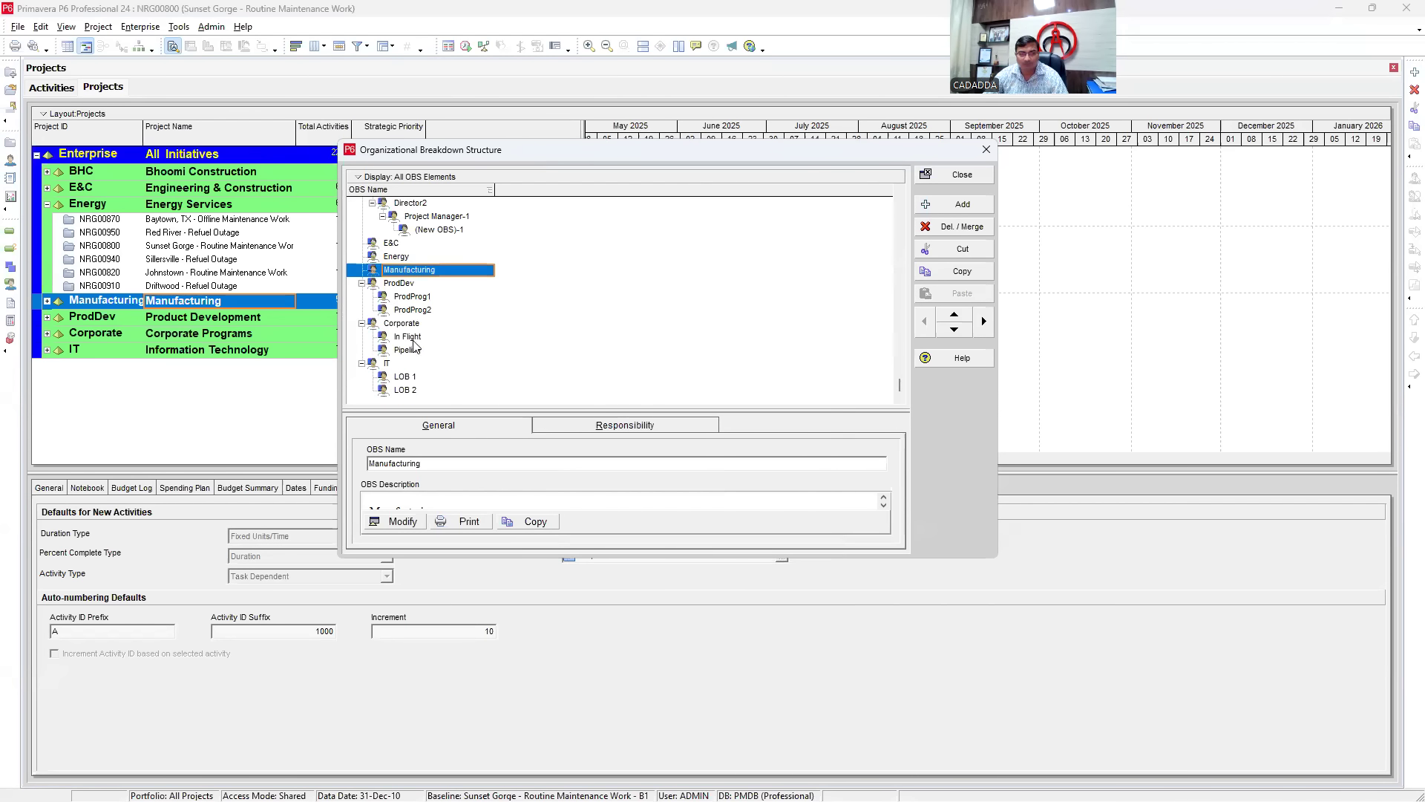
{"action": "scroll", "coordinate": [408, 319], "scroll_direction": "up", "scroll_amount": 2}
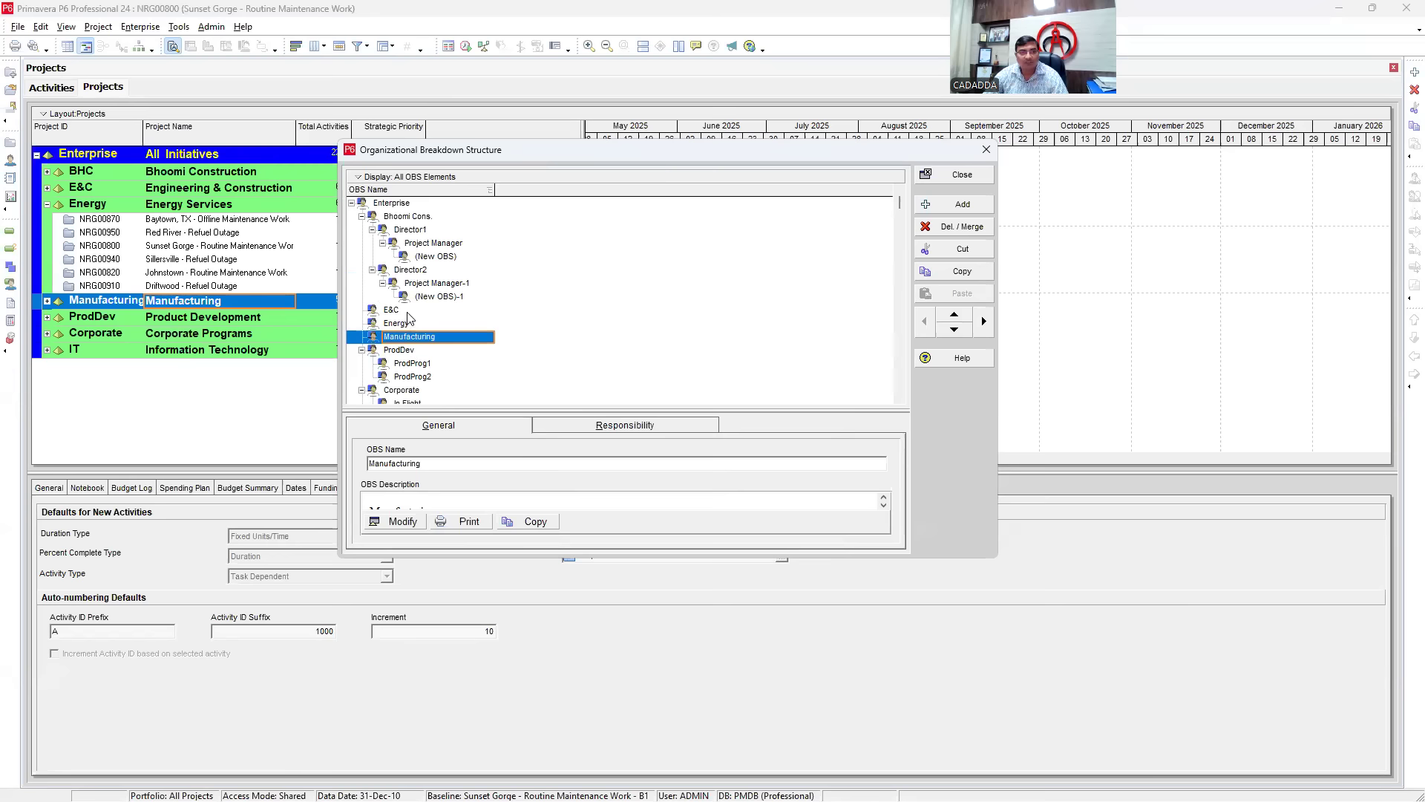
- Collapse the whole OBS tree and expand Enterprise to its top-level elements
{"action": "left_click", "coordinate": [352, 202]}
{"action": "left_click", "coordinate": [352, 204]}
{"action": "right_click", "coordinate": [628, 333]}
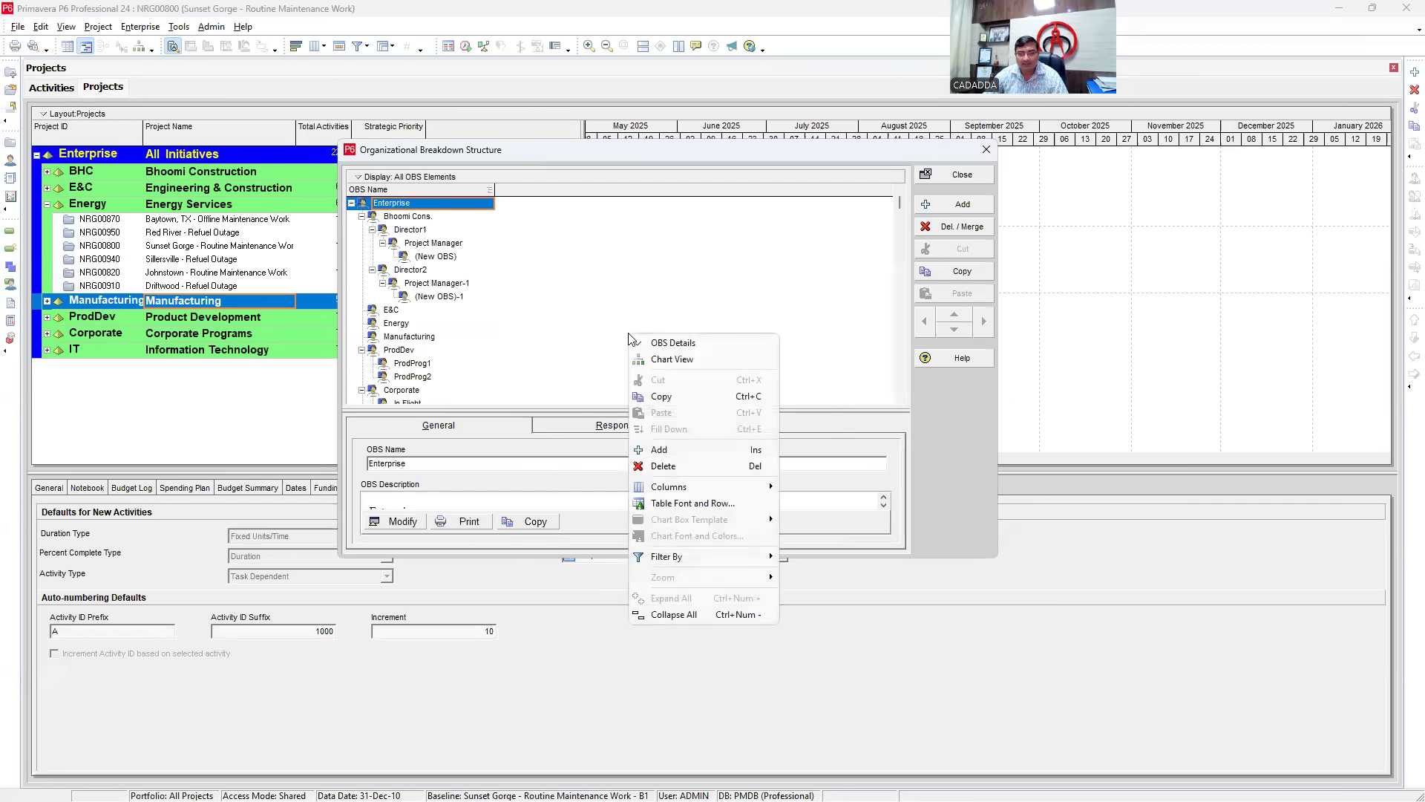
{"action": "left_click", "coordinate": [692, 615]}
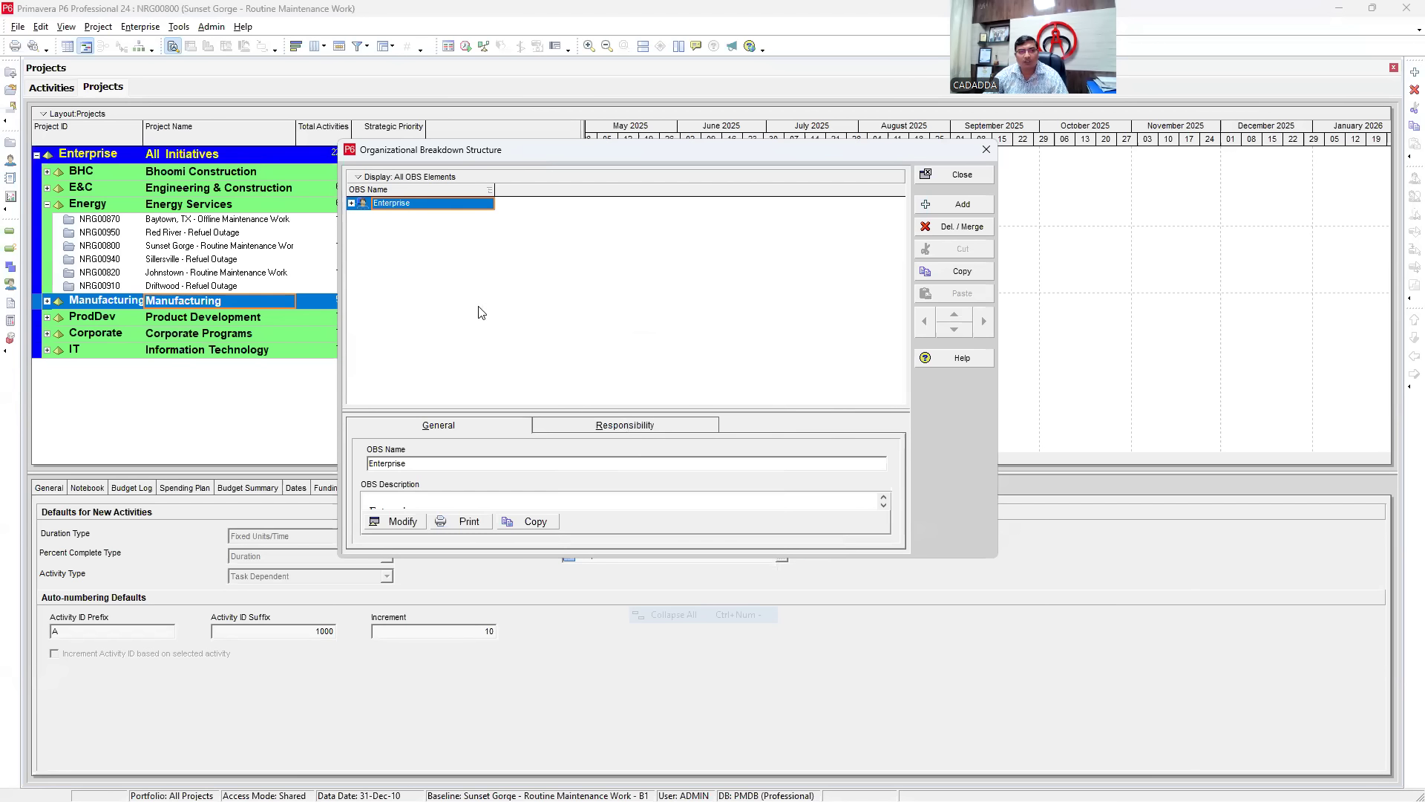
{"action": "left_click", "coordinate": [352, 202]}
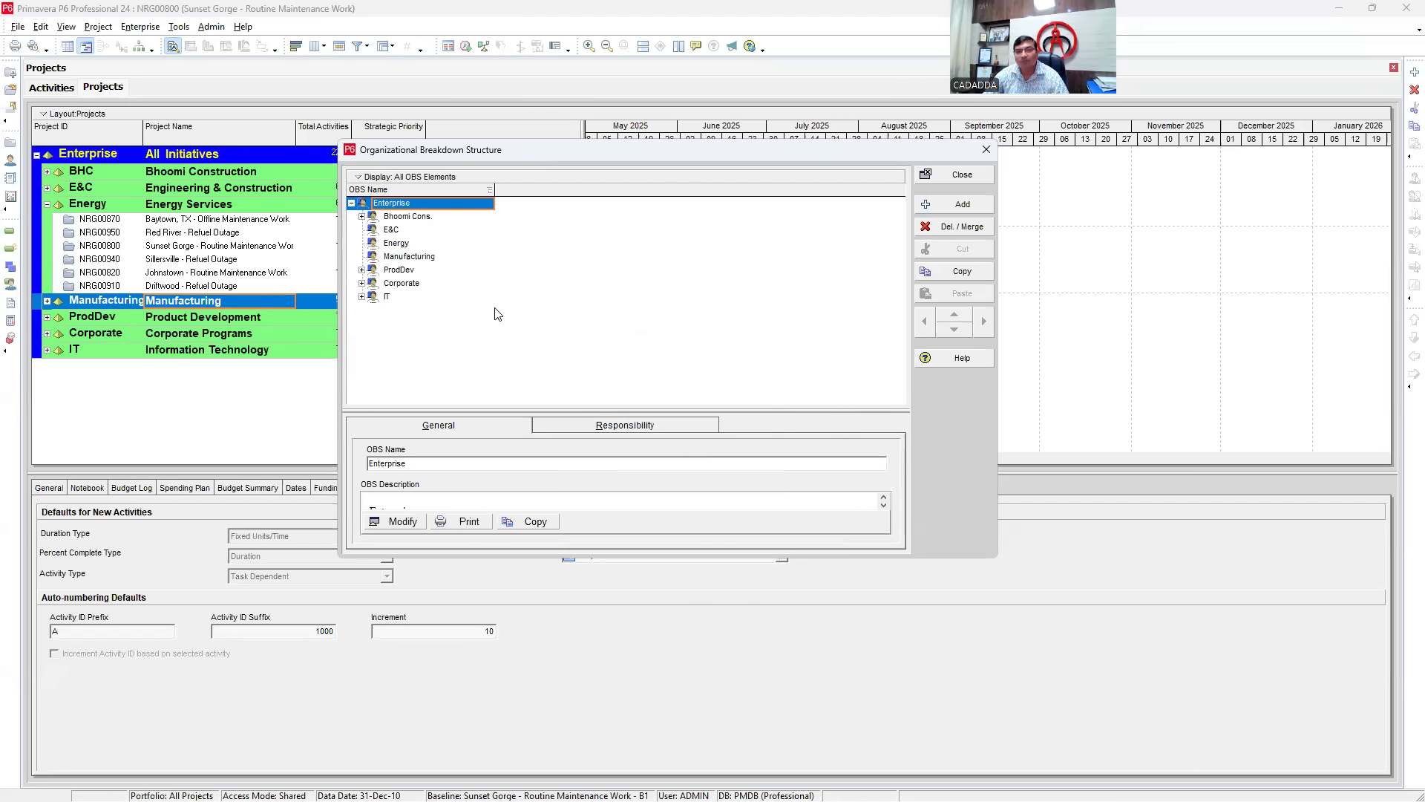
{"action": "right_click", "coordinate": [483, 207]}
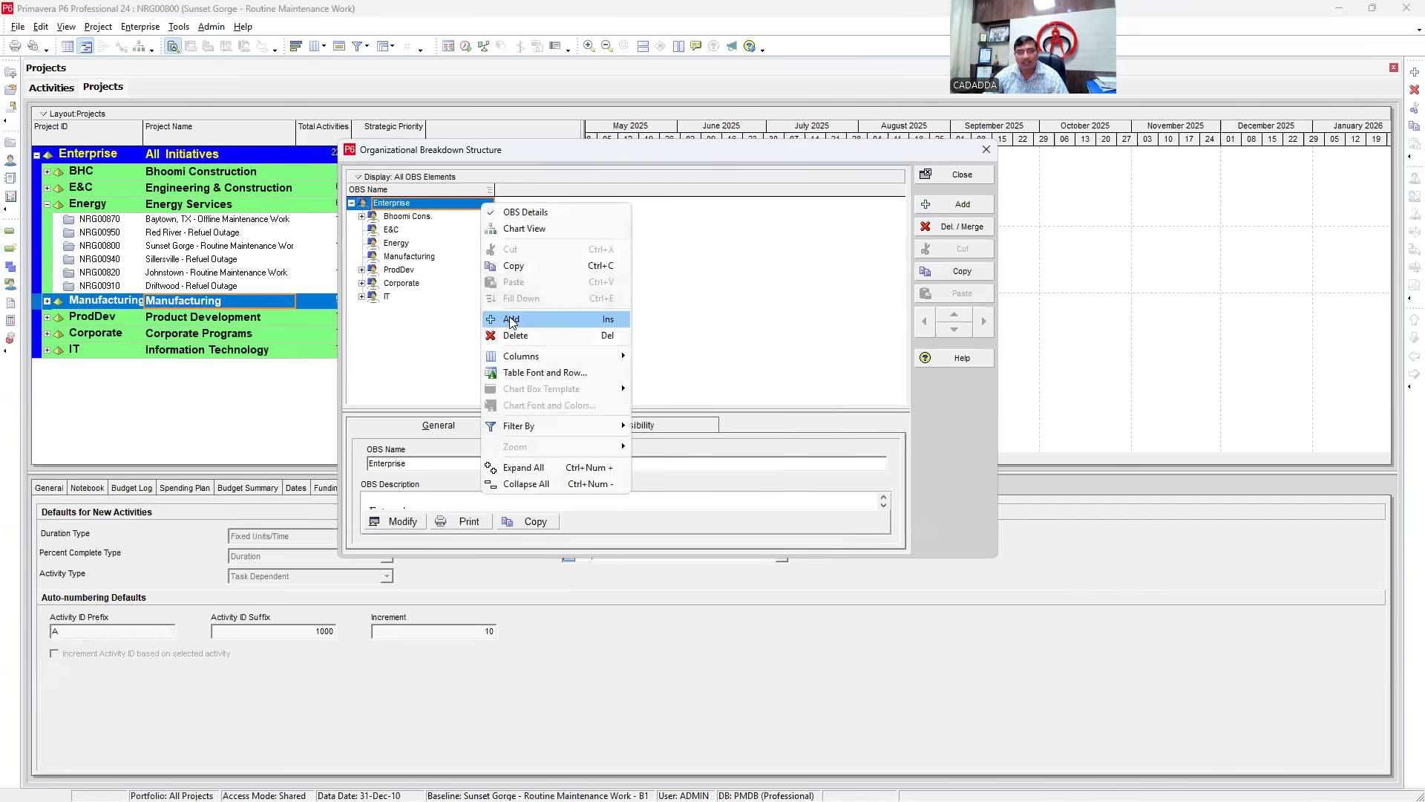
- Add an OBS element named 'Cairn Energy' under Enterprise, then add a (New OBS)-2 placeholder
{"action": "left_click", "coordinate": [713, 276]}
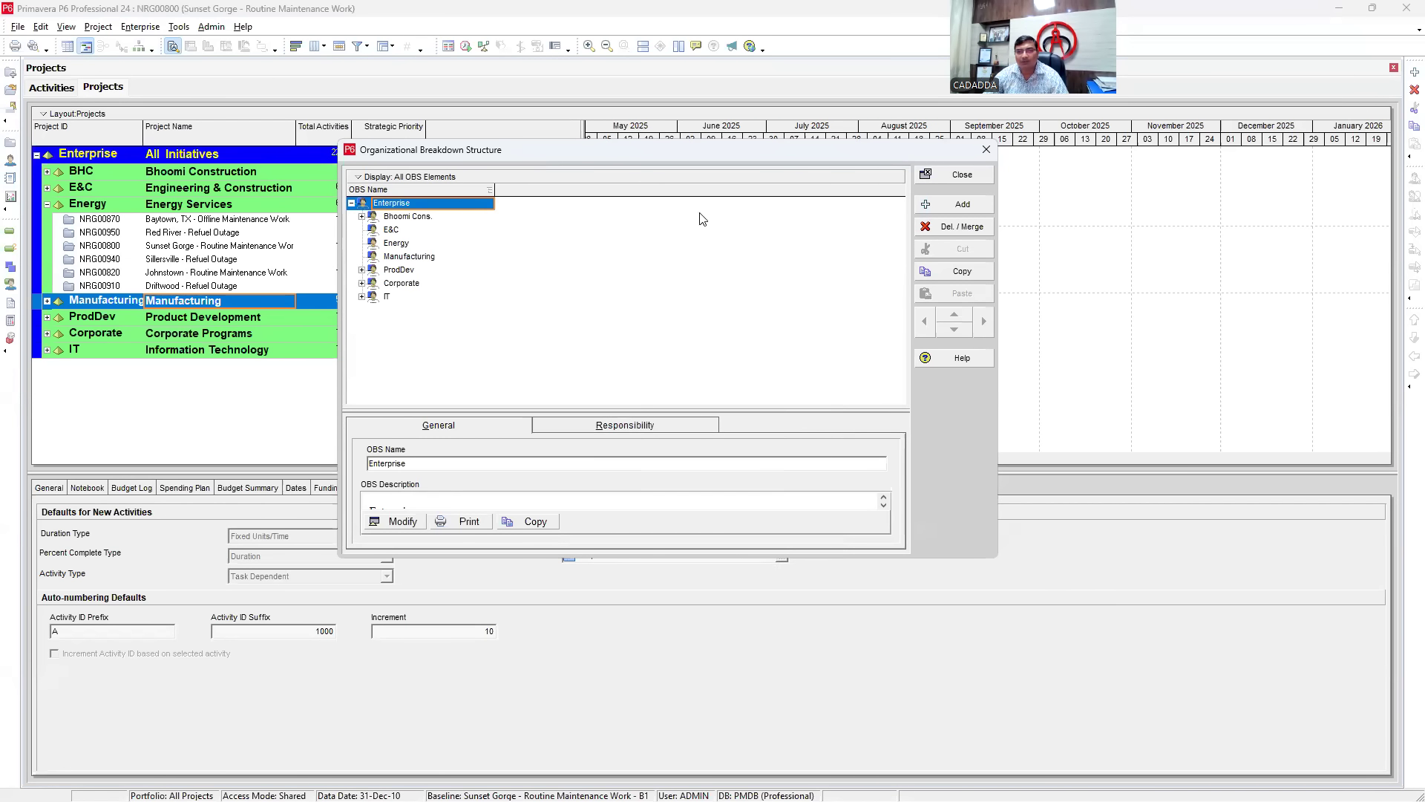
{"action": "left_click", "coordinate": [949, 210]}
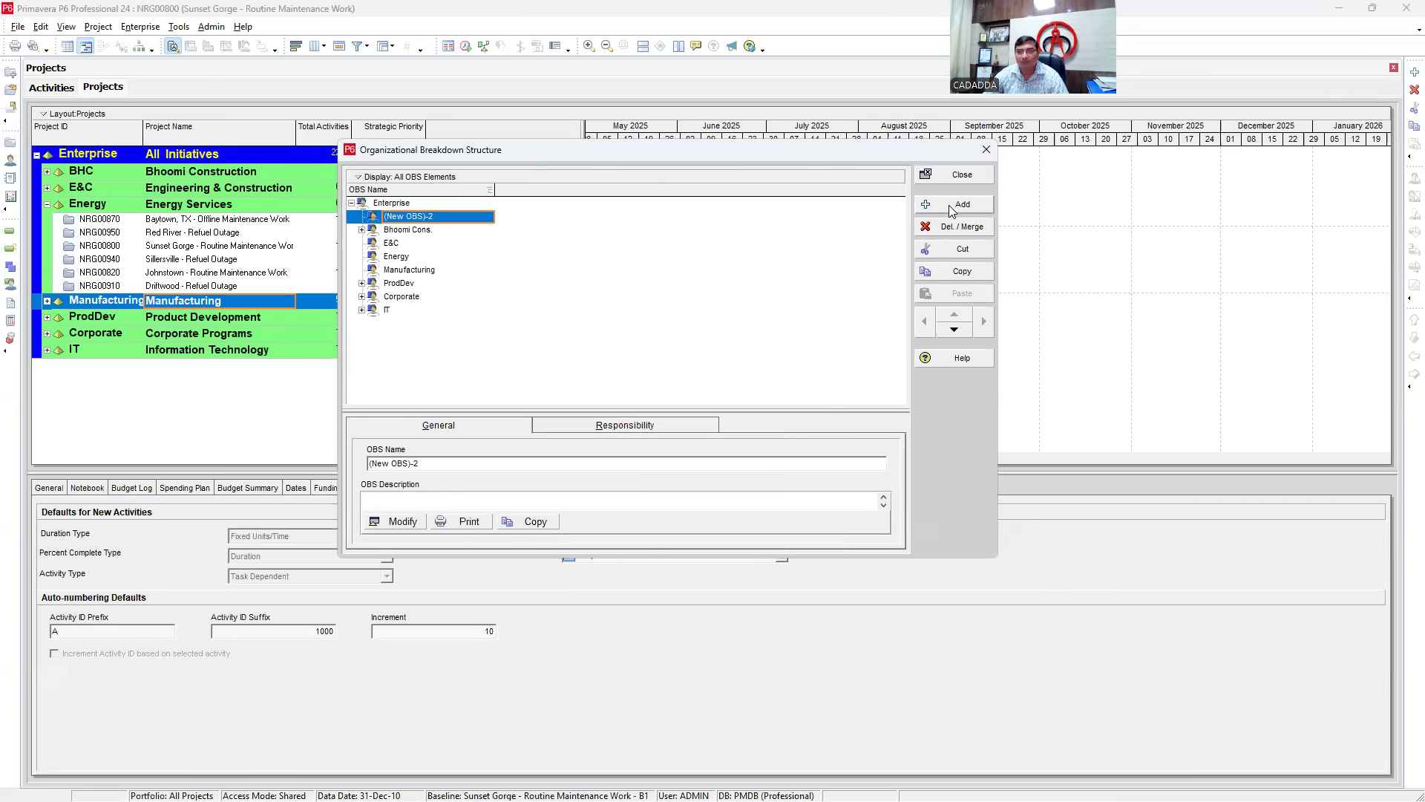
{"action": "left_click", "coordinate": [468, 217]}
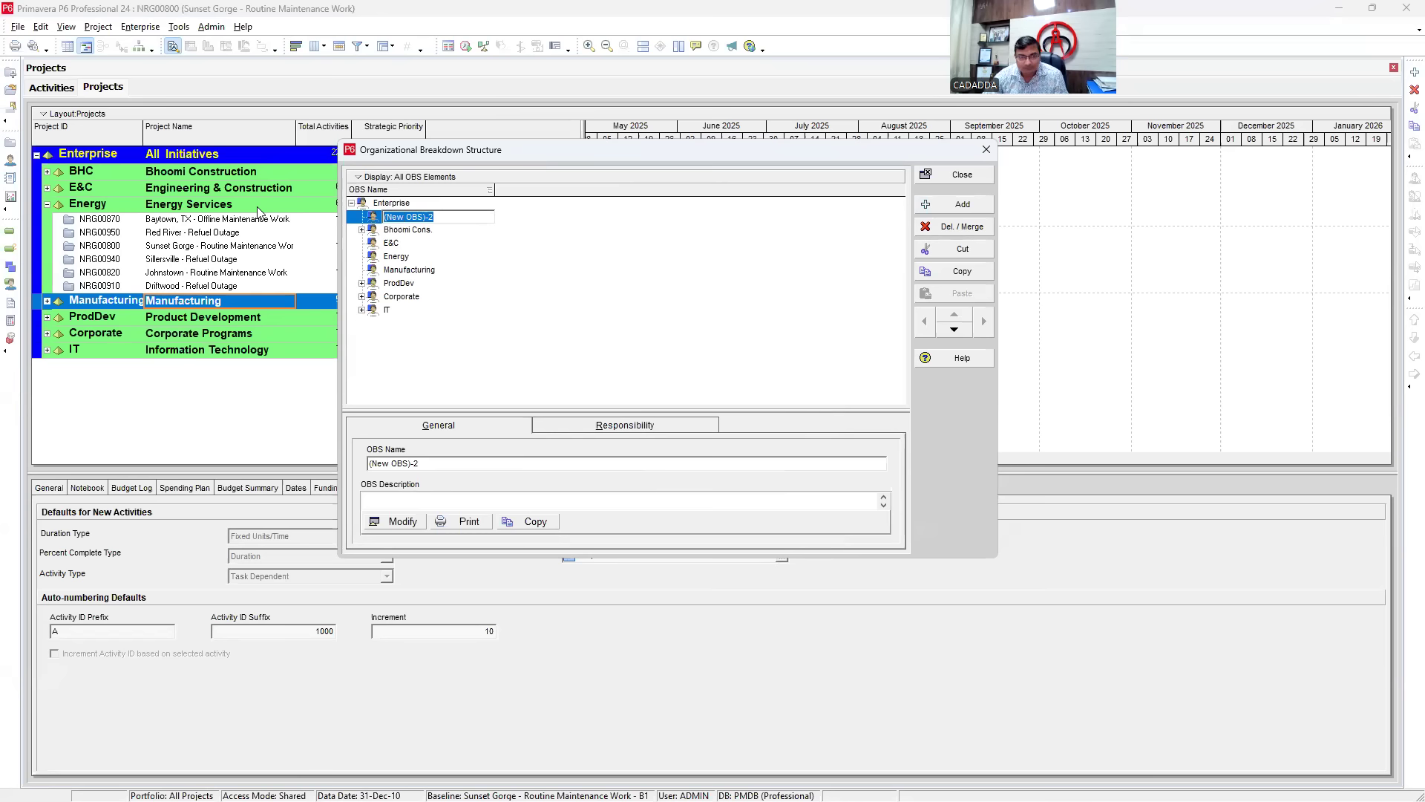
{"action": "type", "text": "Cairn"}
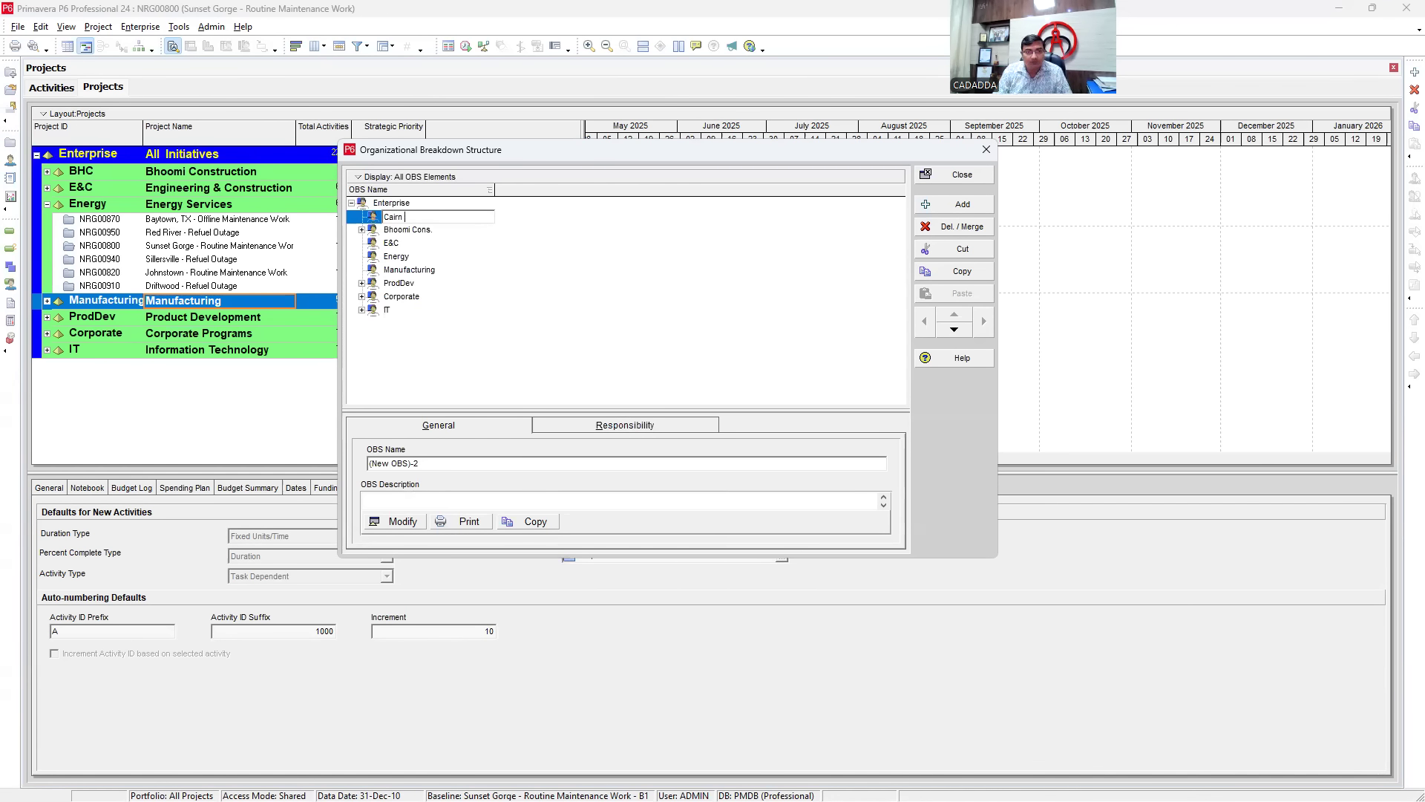
{"action": "type", "text": " Energy"}
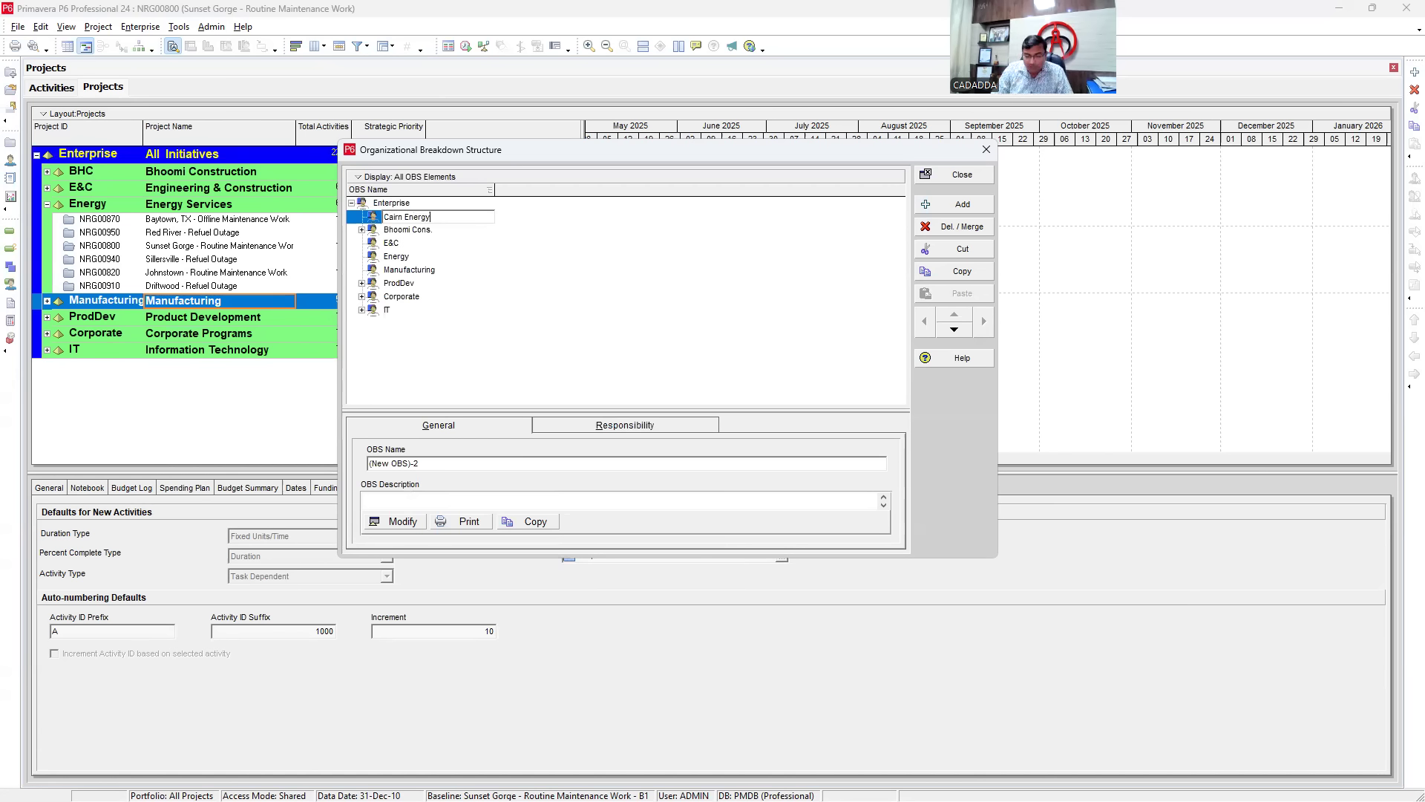
{"action": "key", "text": "Return"}
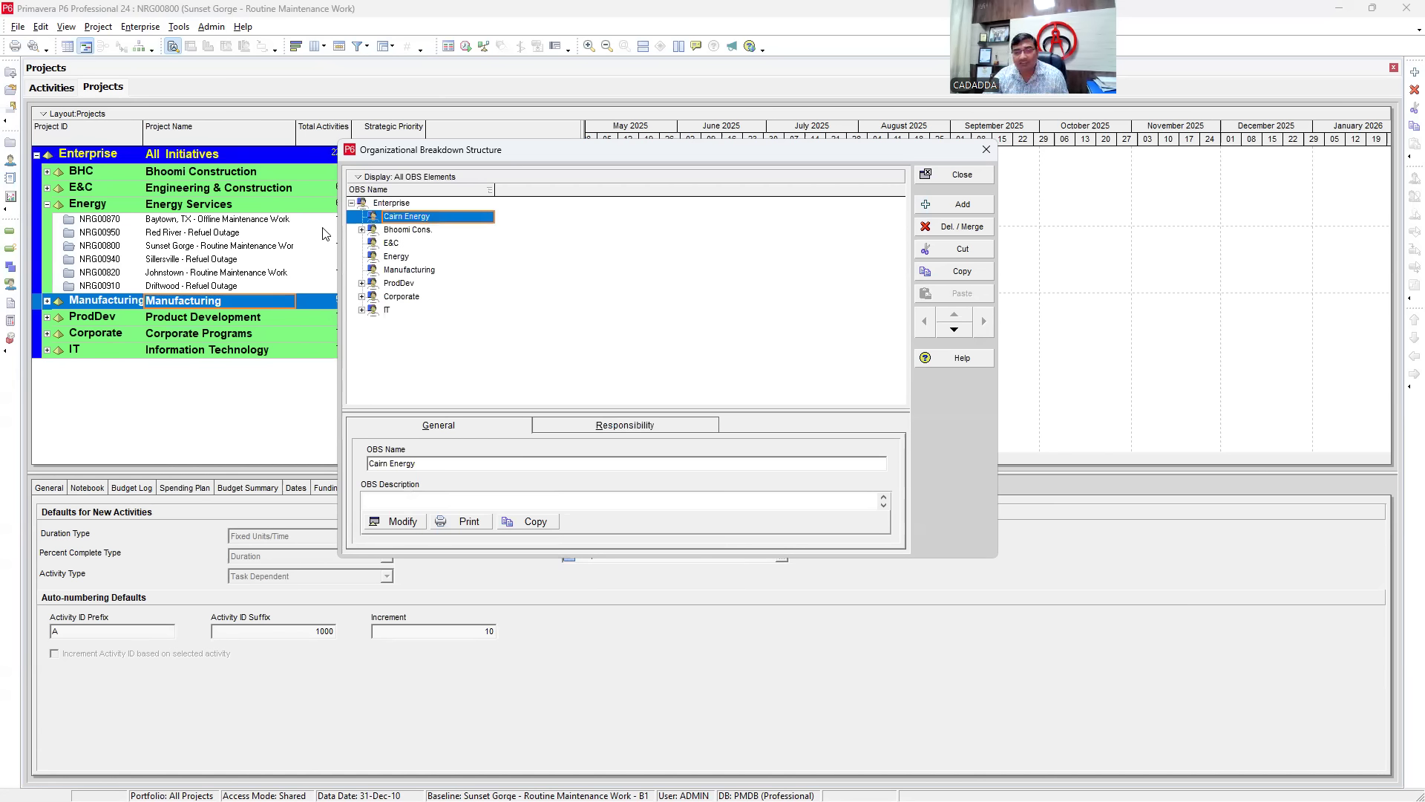
{"action": "right_click", "coordinate": [410, 217]}
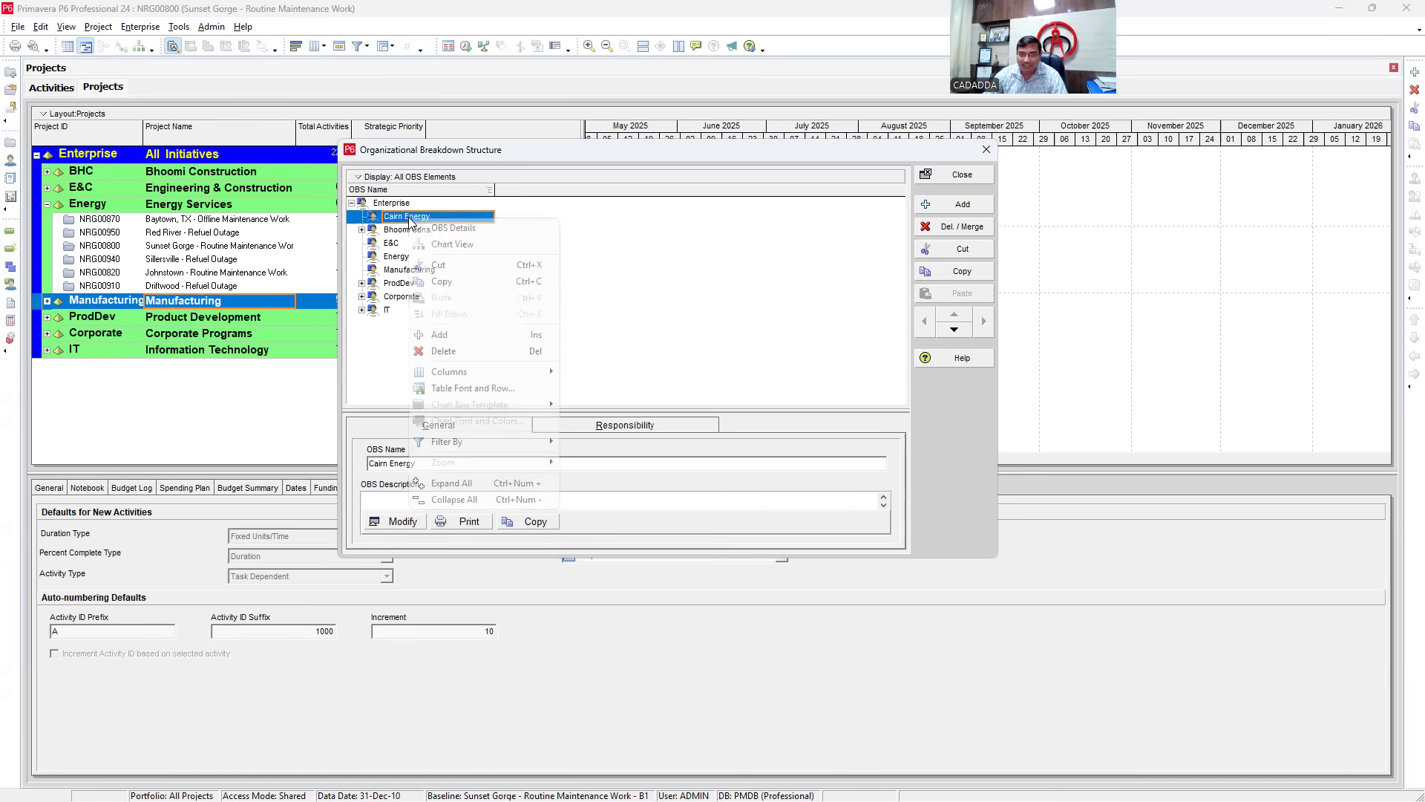
{"action": "left_click", "coordinate": [440, 335]}
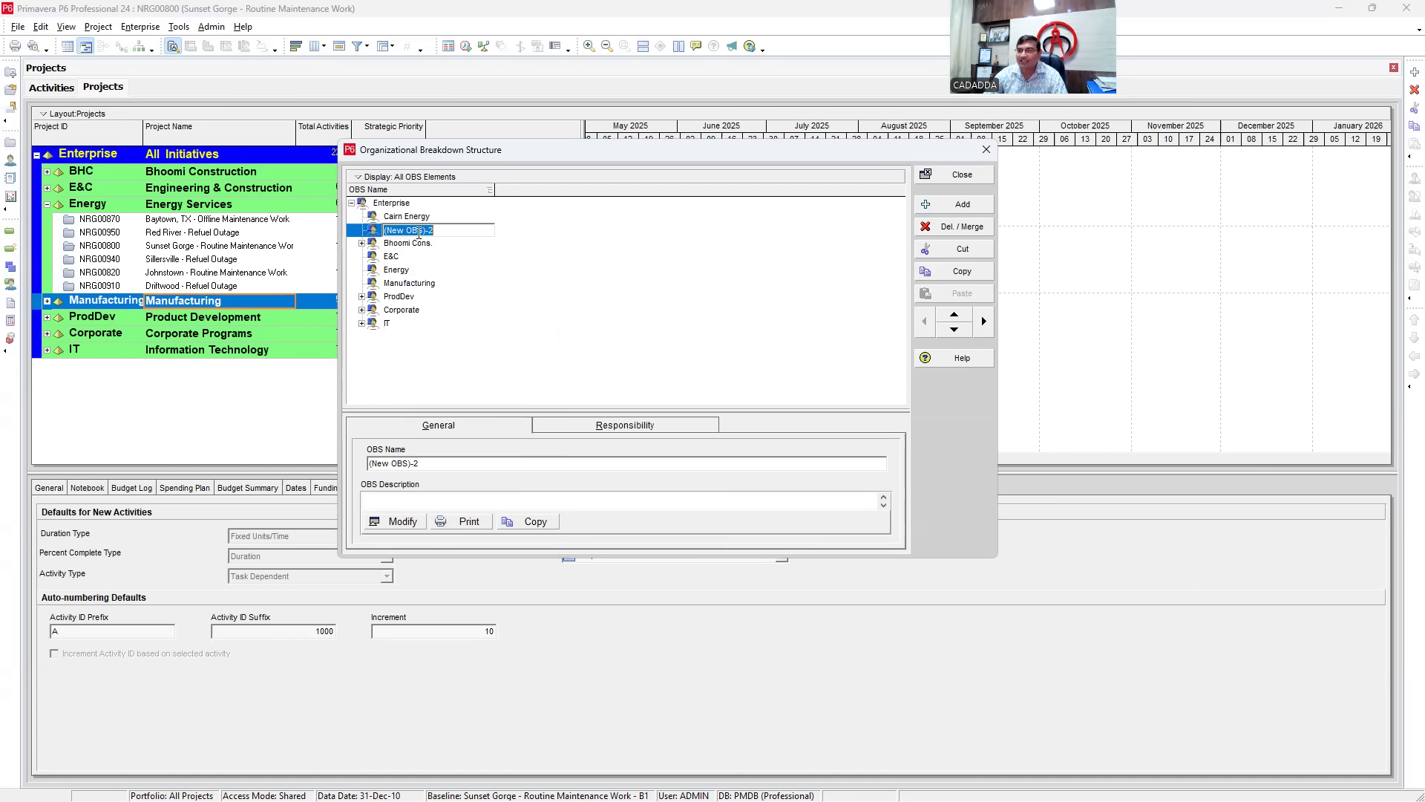
- Indent the new element under Cairn Energy, rename it 'Director', and add another placeholder
{"action": "left_click", "coordinate": [985, 321]}
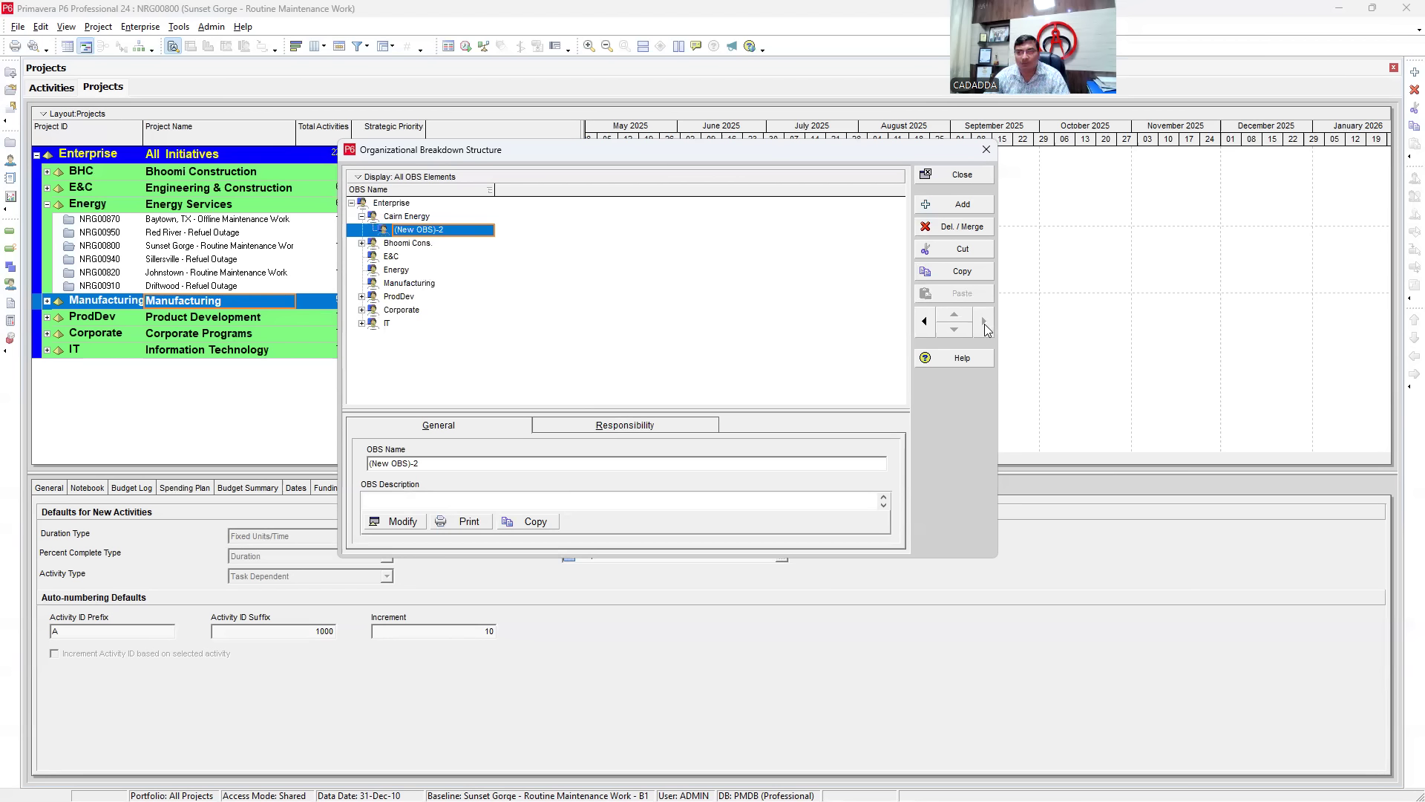
{"action": "left_click", "coordinate": [464, 230]}
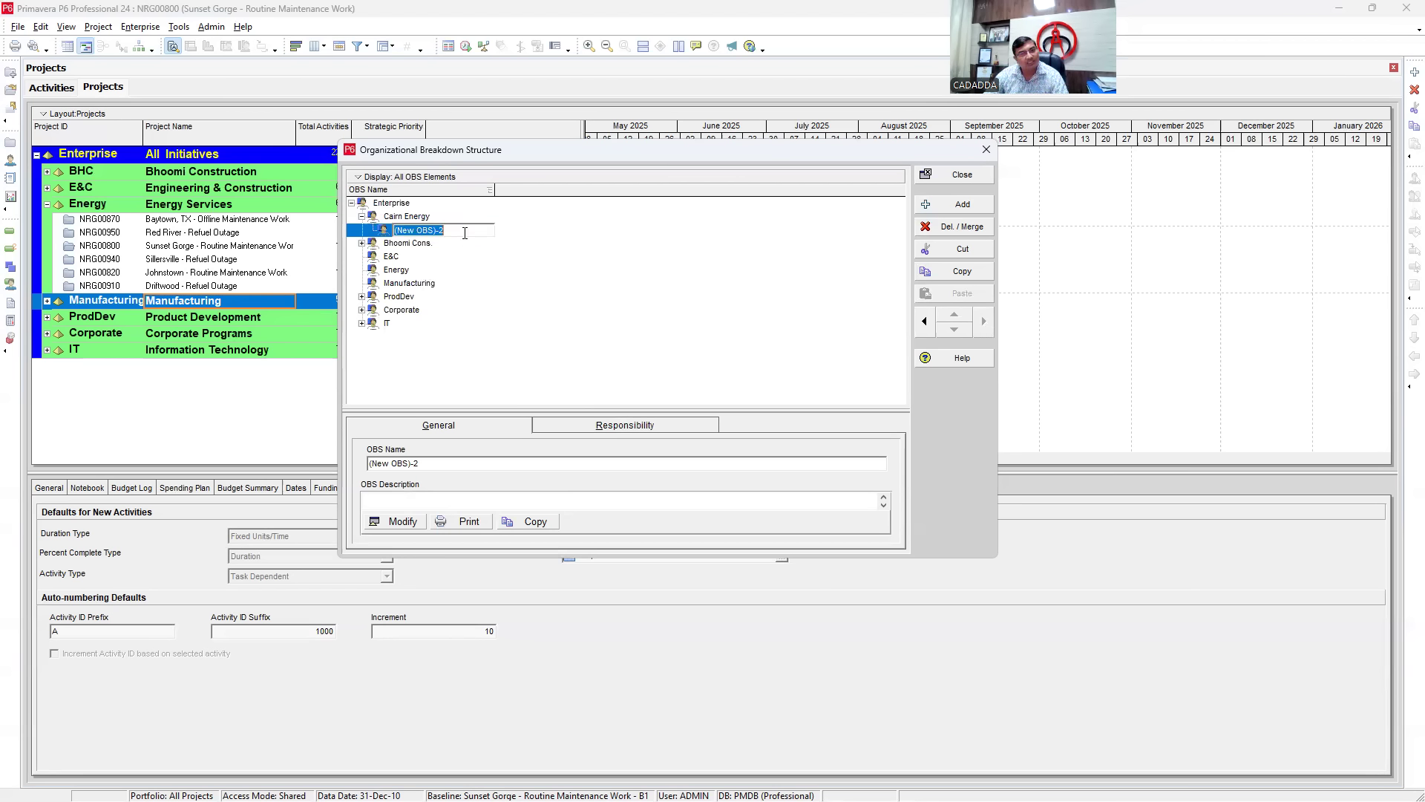
{"action": "left_click_drag", "start_coordinate": [460, 232], "coordinate": [298, 229]}
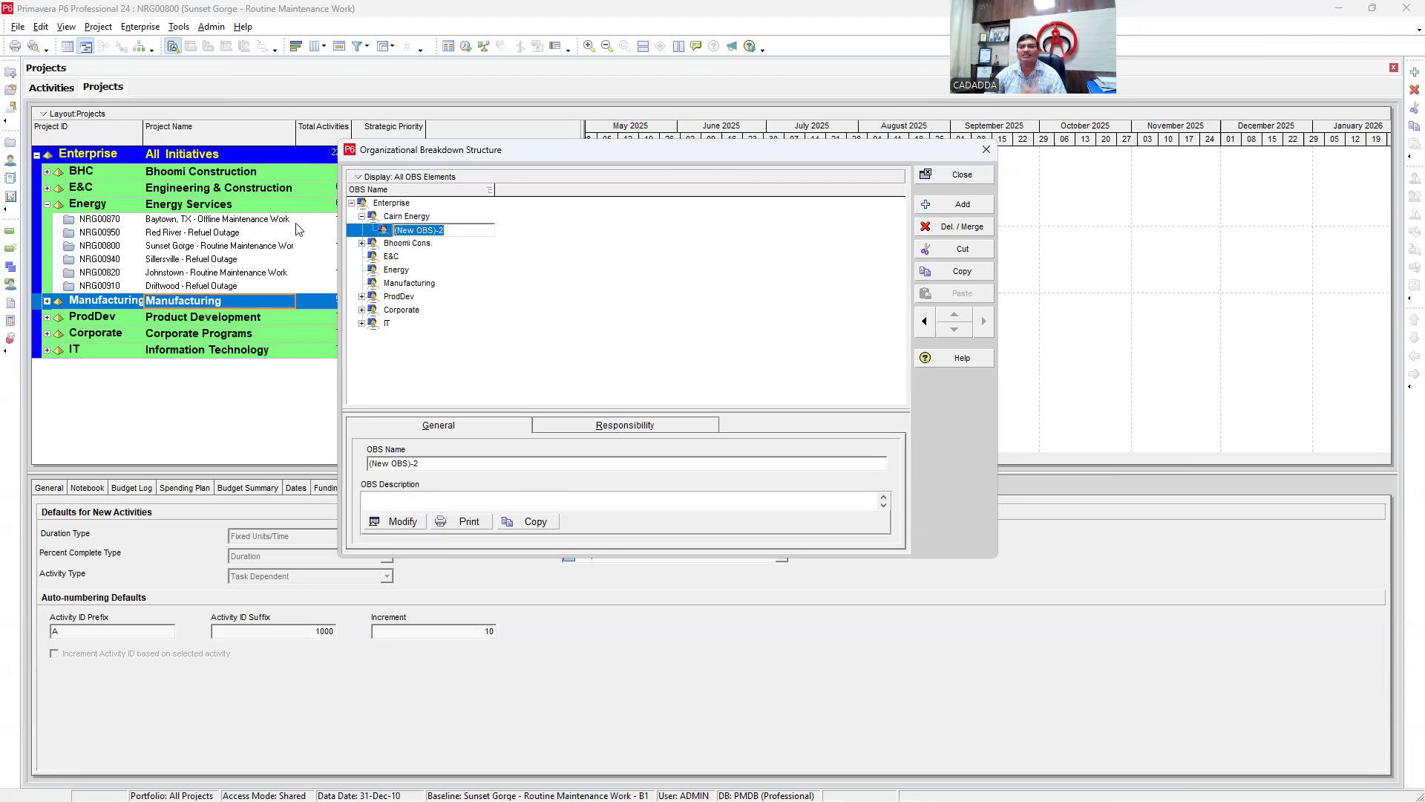
{"action": "type", "text": "Director"}
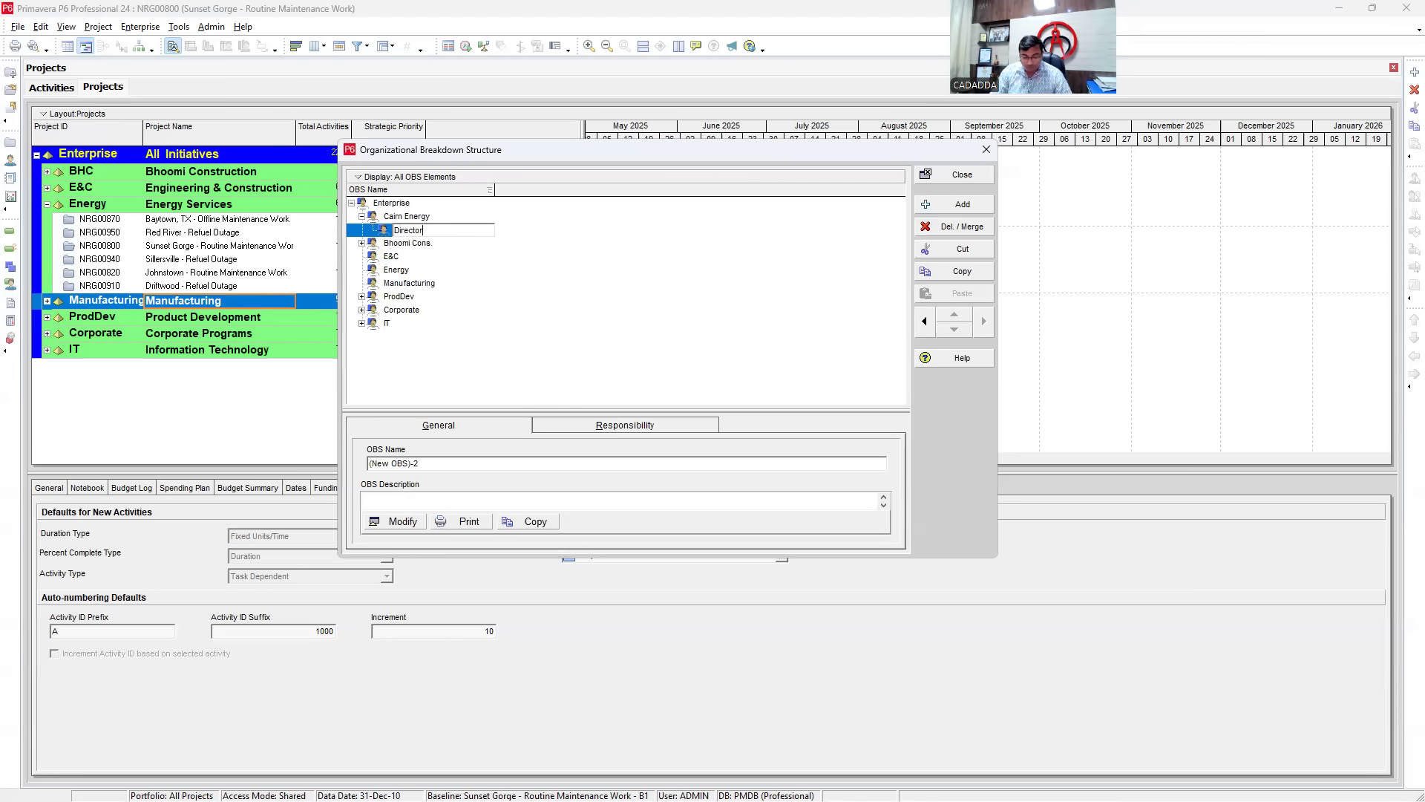
{"action": "key", "text": "Return"}
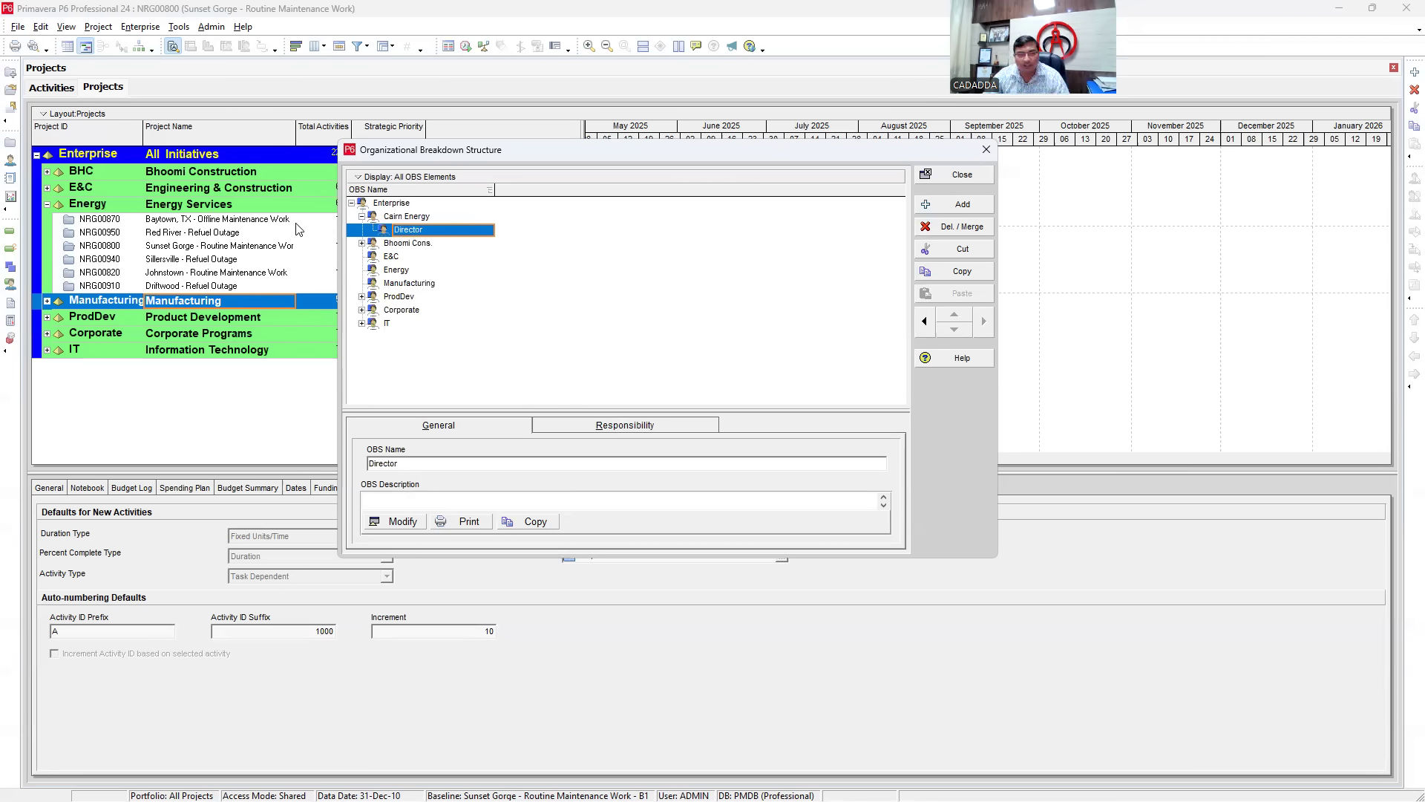
{"action": "right_click", "coordinate": [421, 234]}
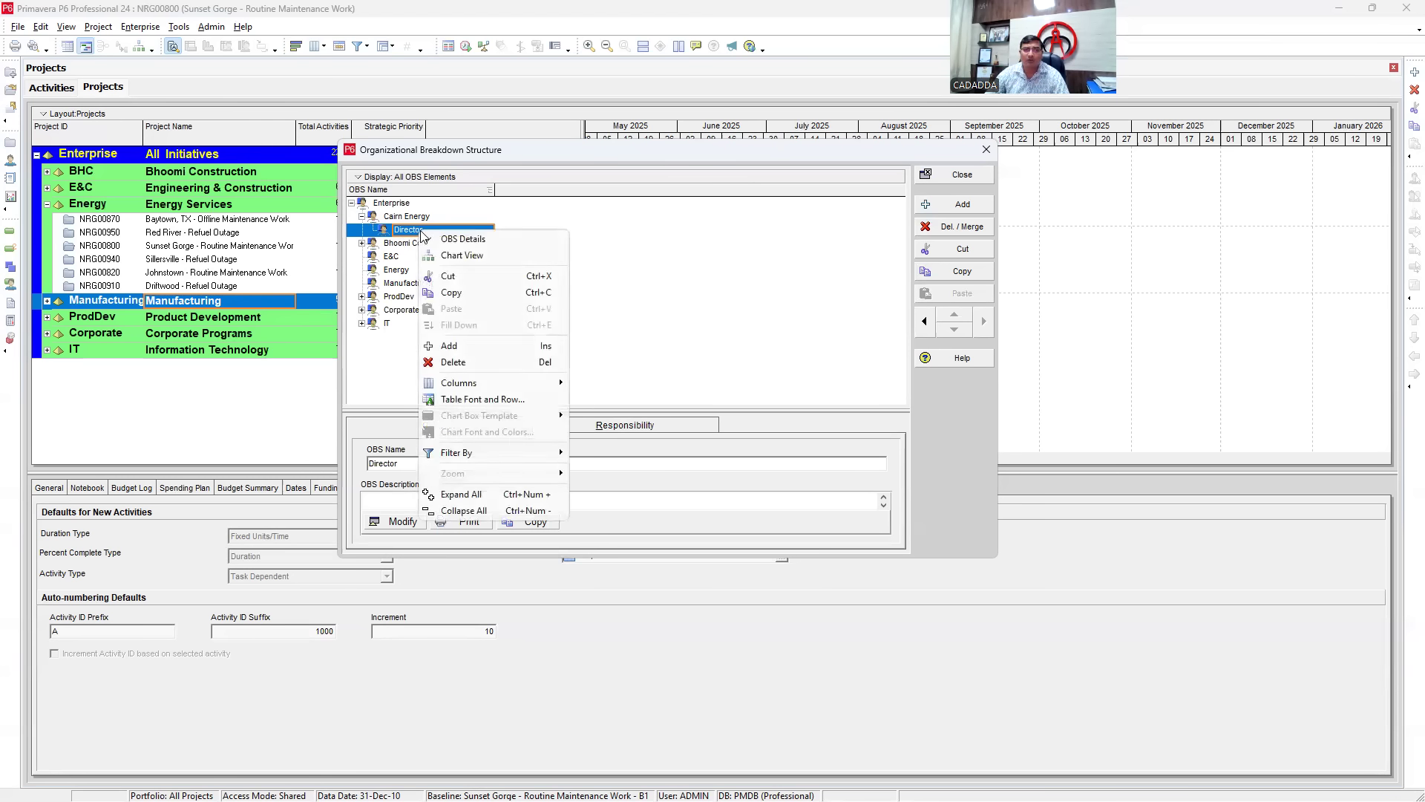
{"action": "left_click", "coordinate": [471, 349]}
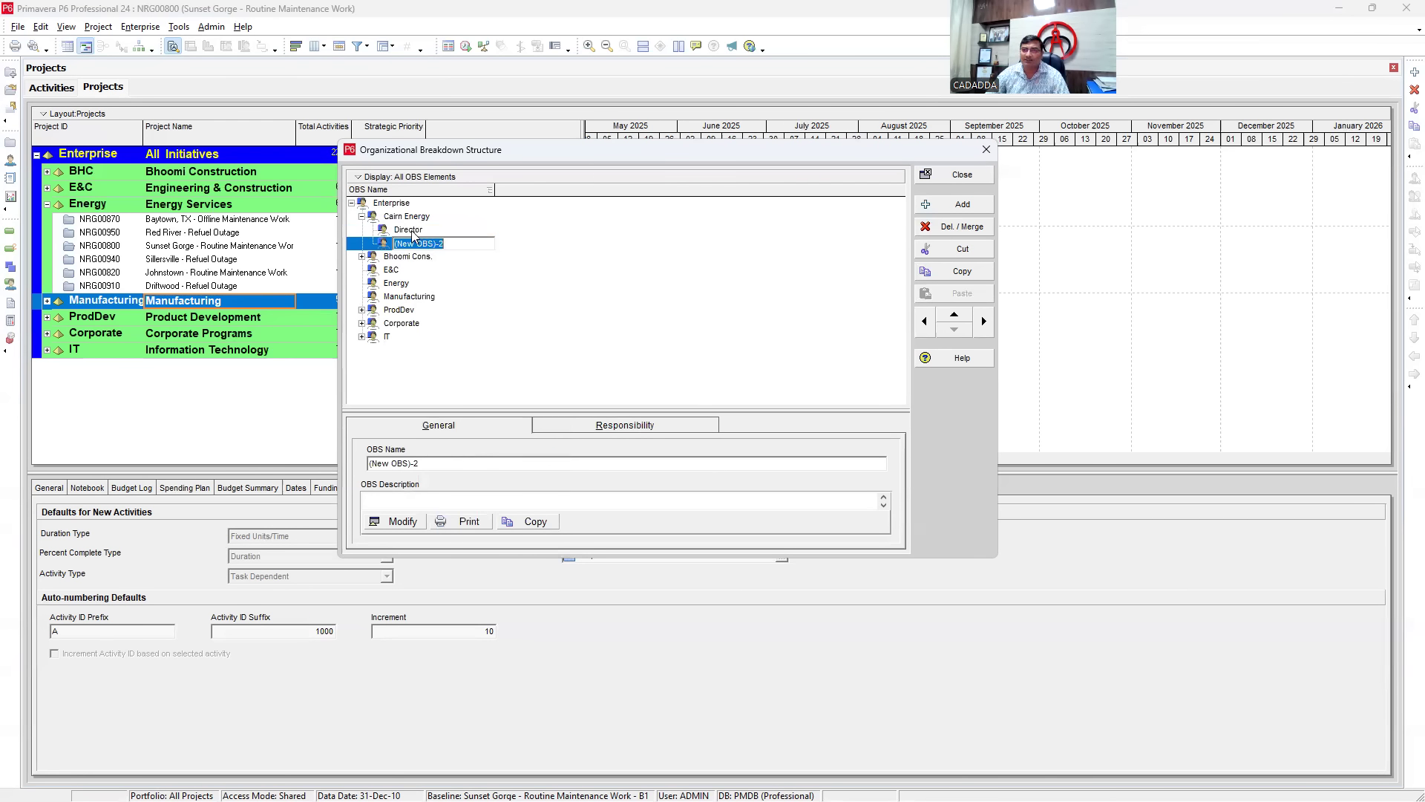
- Indent the new element under Director, name it 'PM', and add another placeholder
{"action": "left_click", "coordinate": [983, 320]}
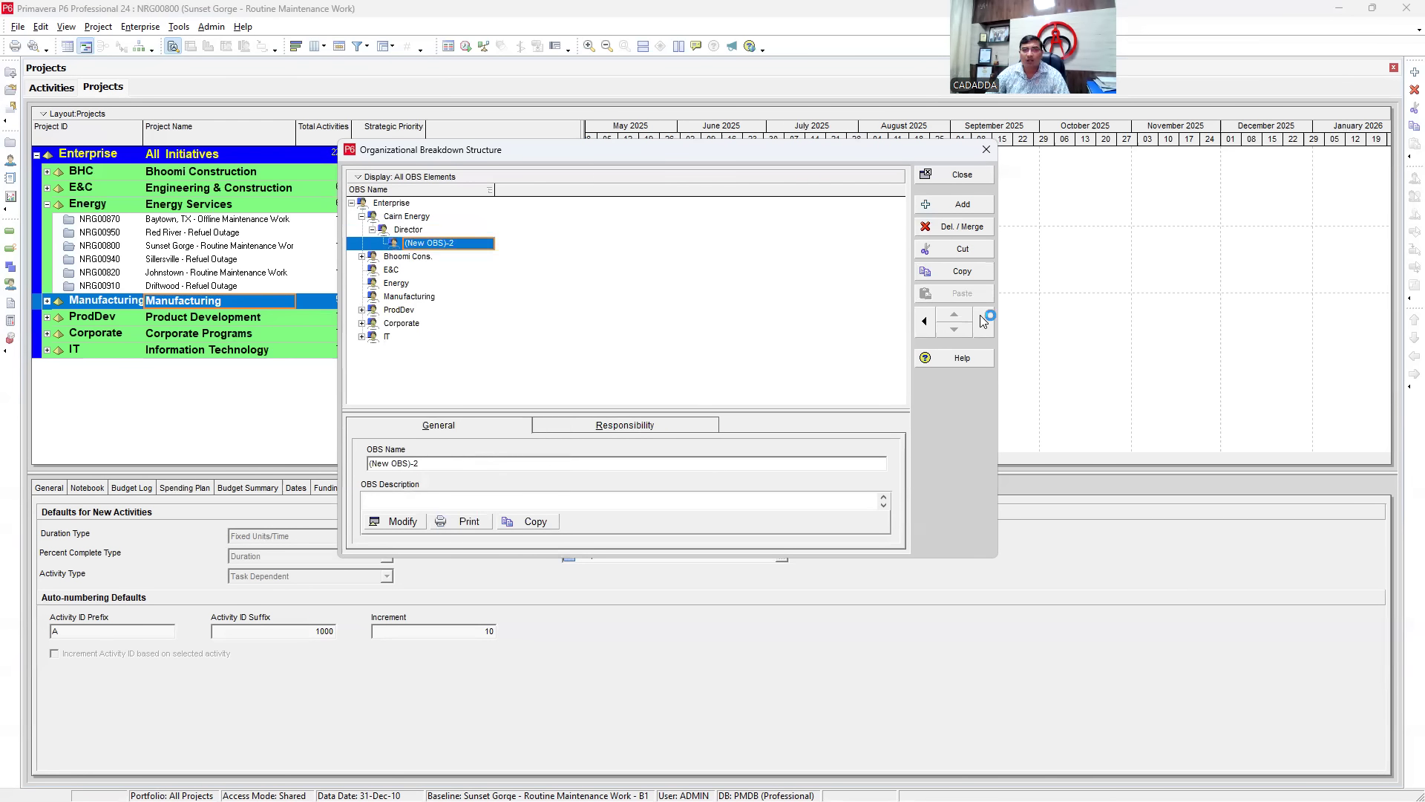
{"action": "left_click", "coordinate": [469, 245]}
{"action": "type", "text": "PM"}
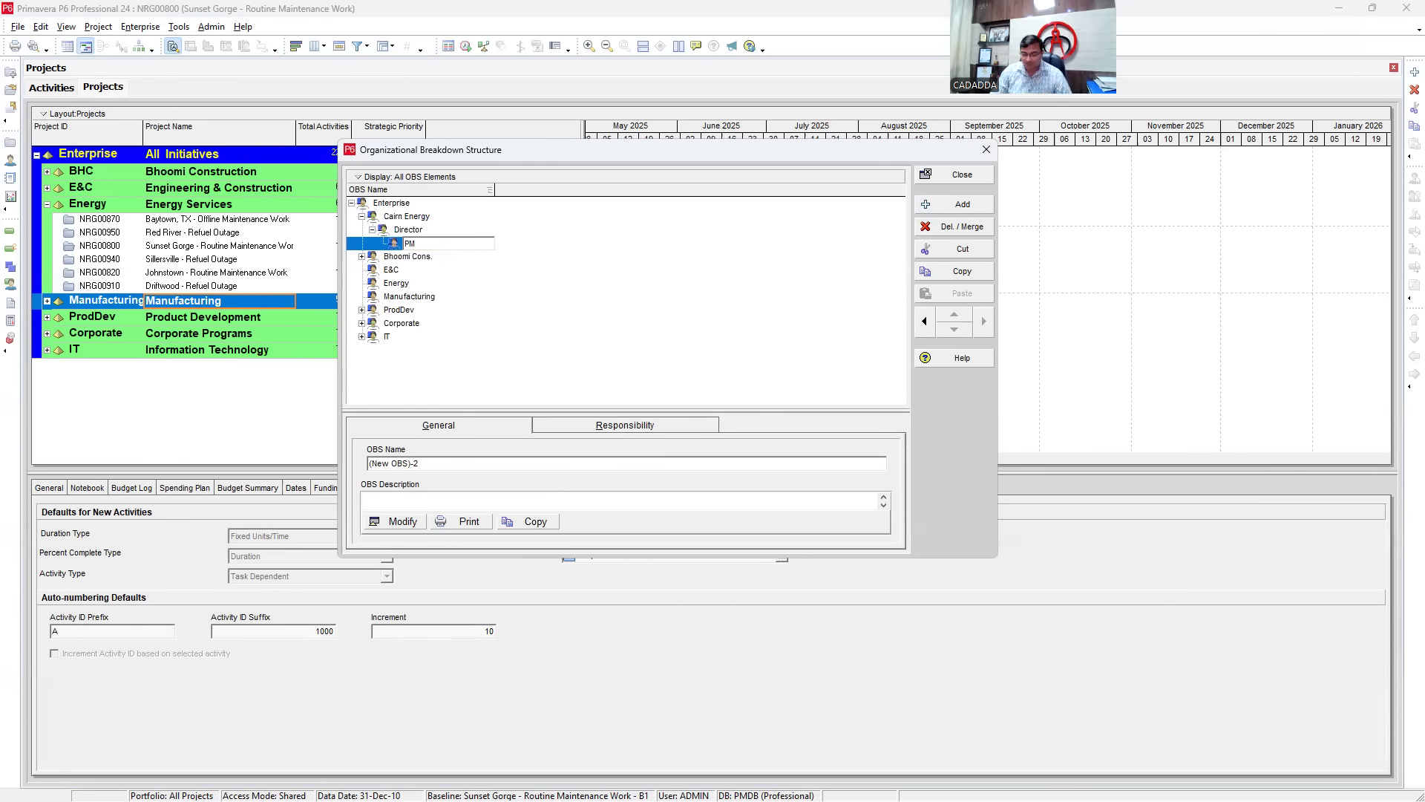
{"action": "key", "text": "Return"}
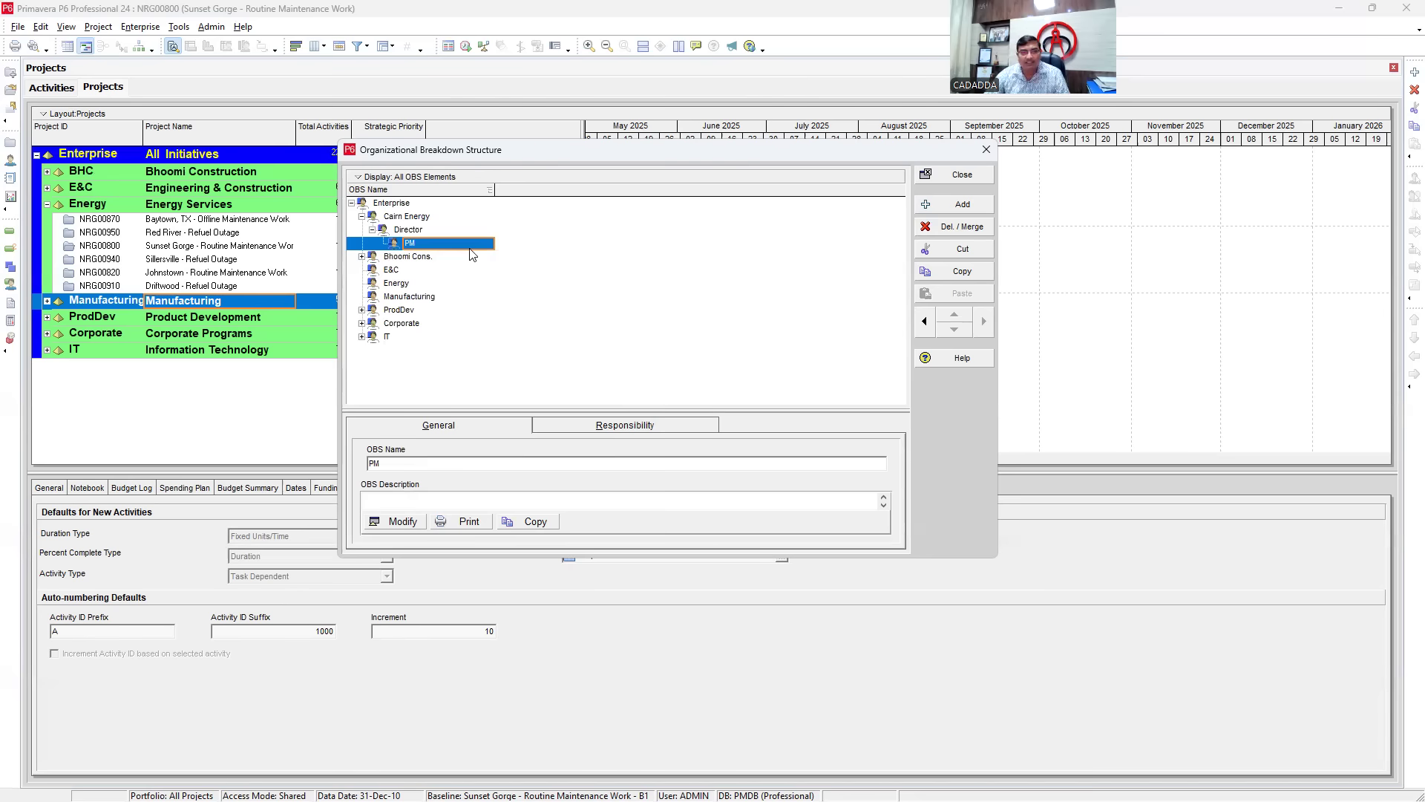
{"action": "right_click", "coordinate": [470, 254]}
{"action": "left_click", "coordinate": [495, 371]}
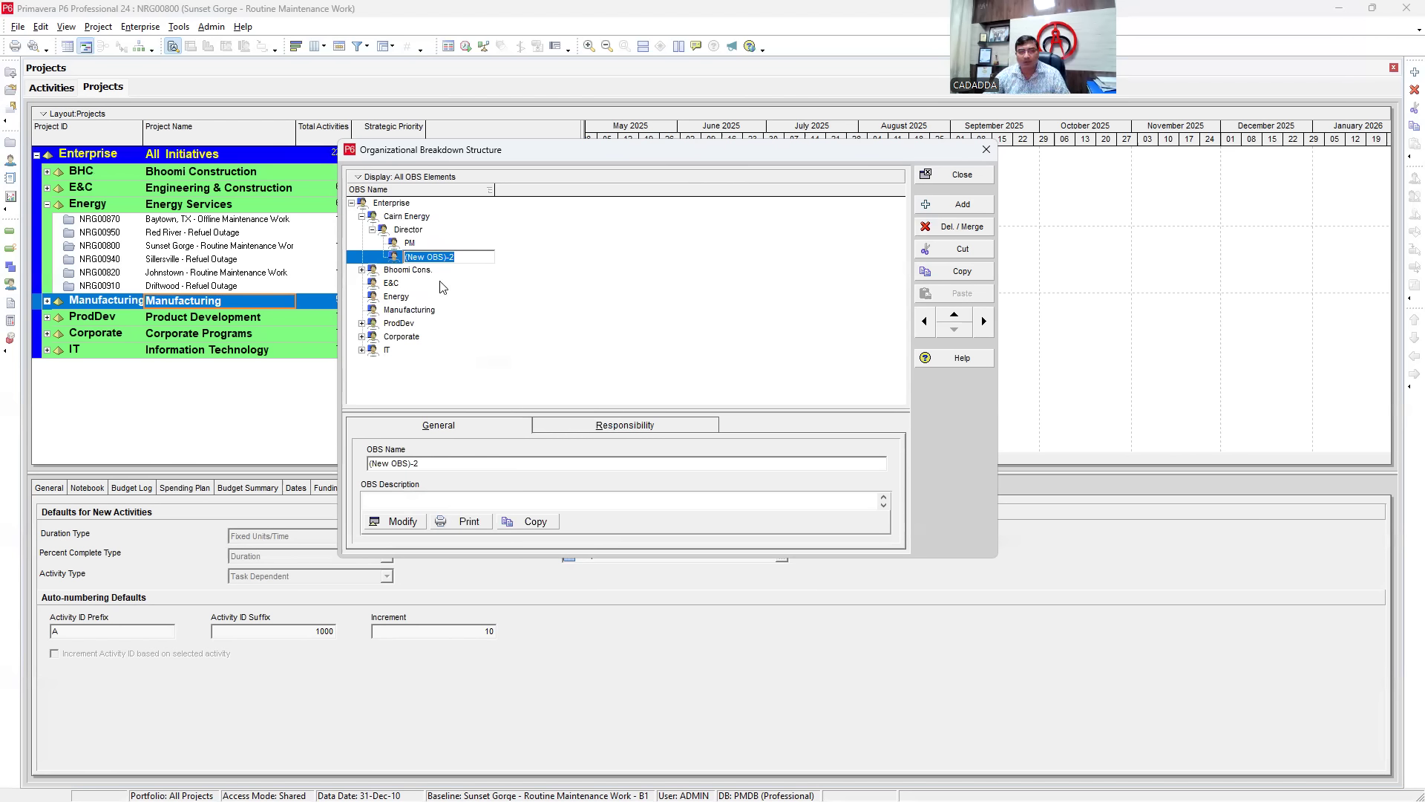
- Indent a new element under PM and name it 'Structure engineer'
{"action": "left_click", "coordinate": [985, 320]}
{"action": "left_click", "coordinate": [469, 256]}
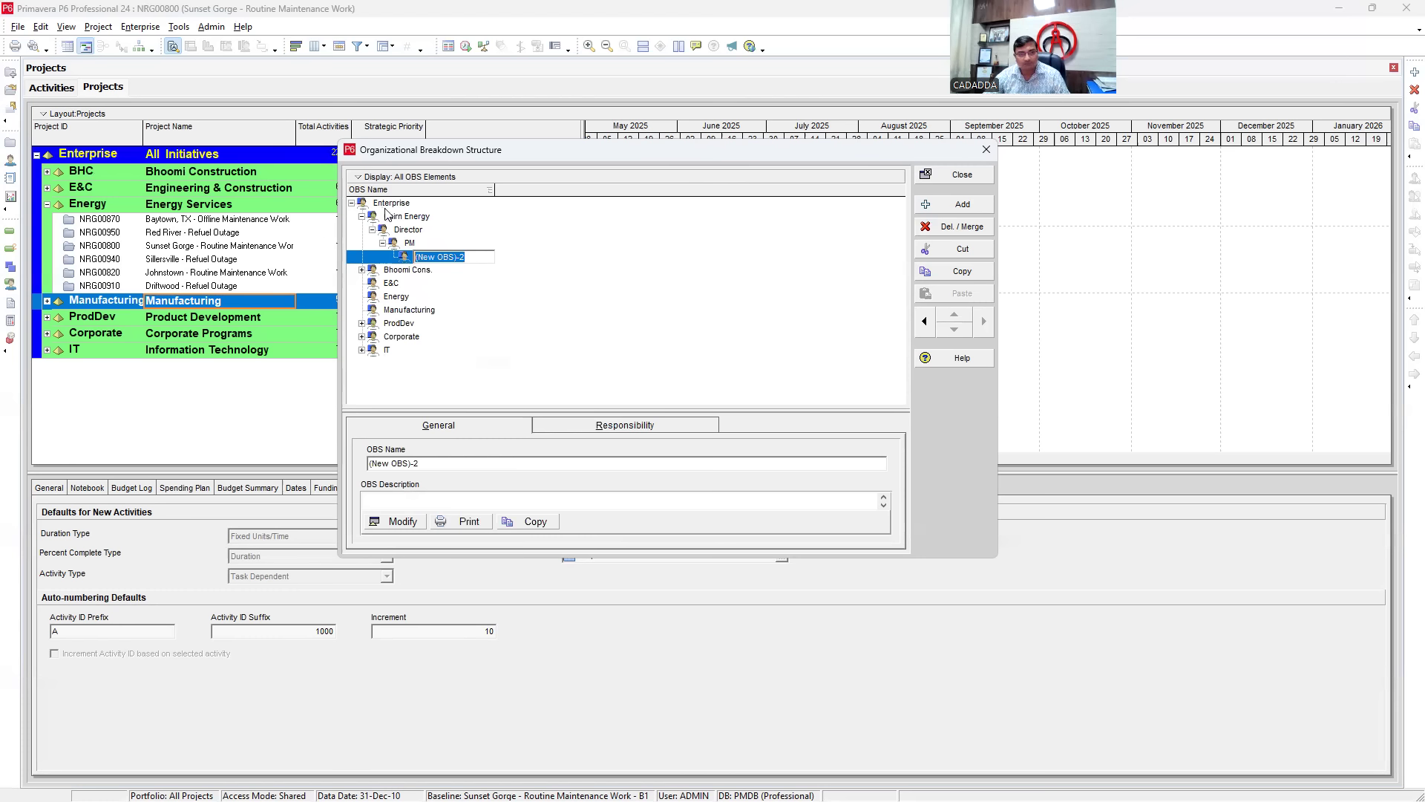
{"action": "left_click", "coordinate": [402, 273]}
{"action": "right_click", "coordinate": [421, 257]}
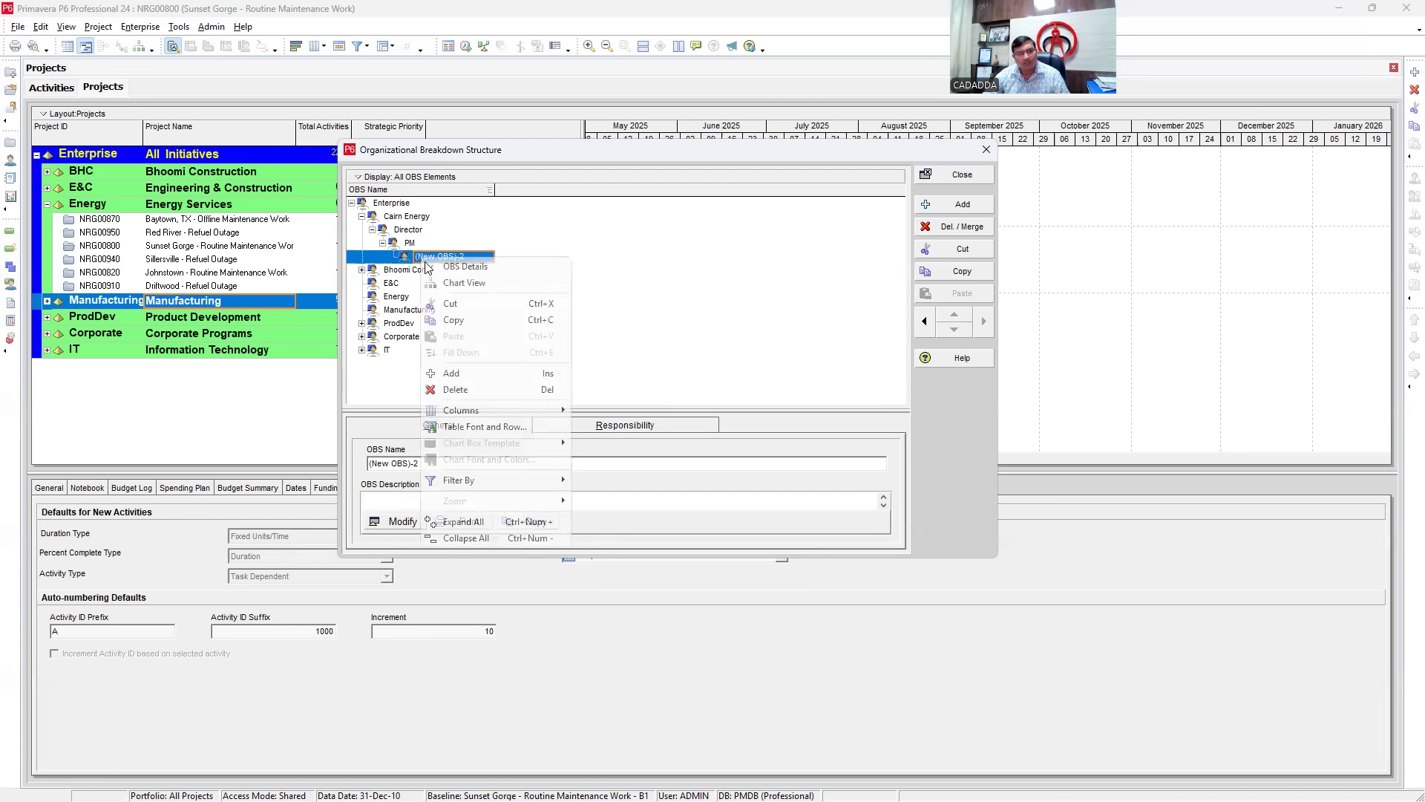
{"action": "left_click", "coordinate": [454, 375]}
{"action": "left_click", "coordinate": [446, 257]}
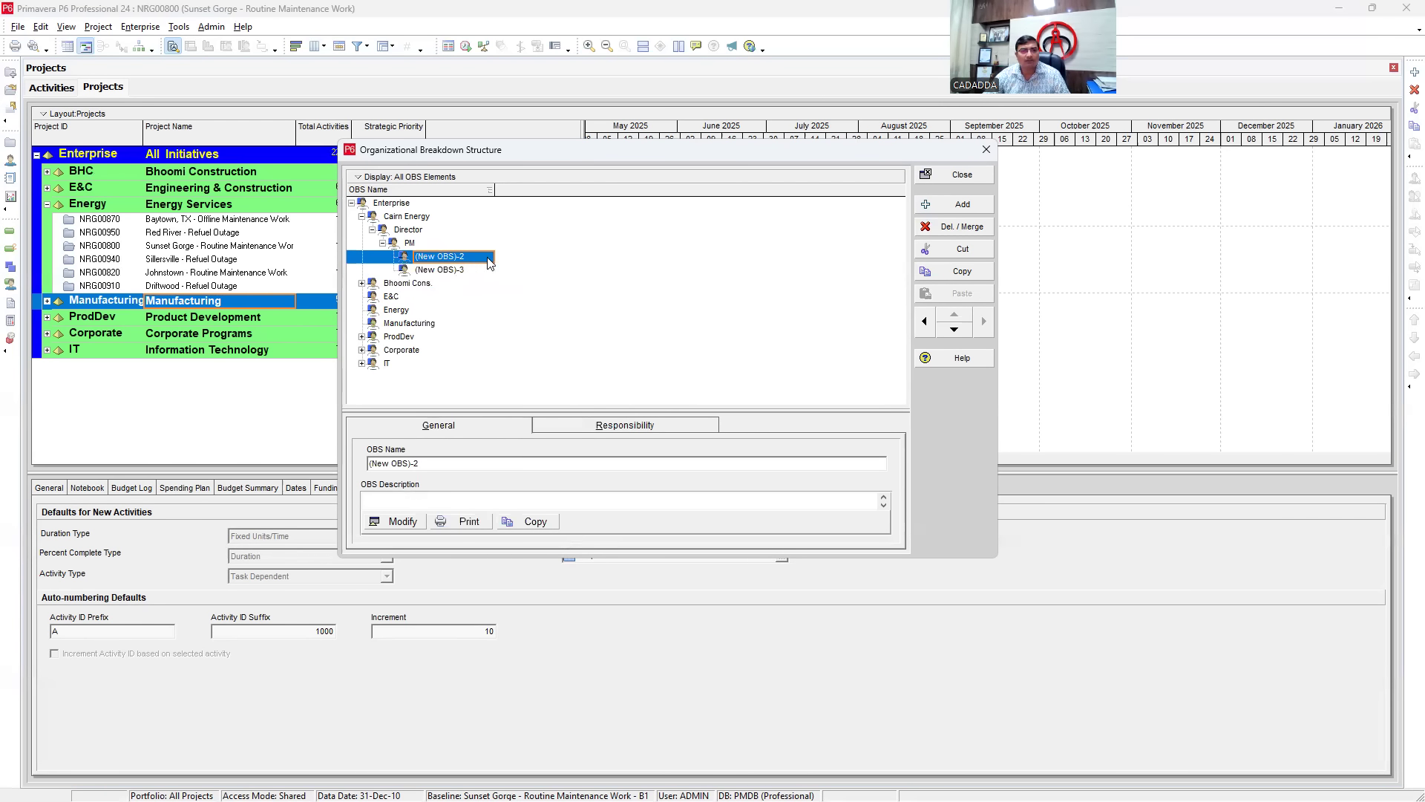
{"action": "left_click", "coordinate": [459, 257]}
{"action": "left_click_drag", "start_coordinate": [459, 256], "coordinate": [395, 252]}
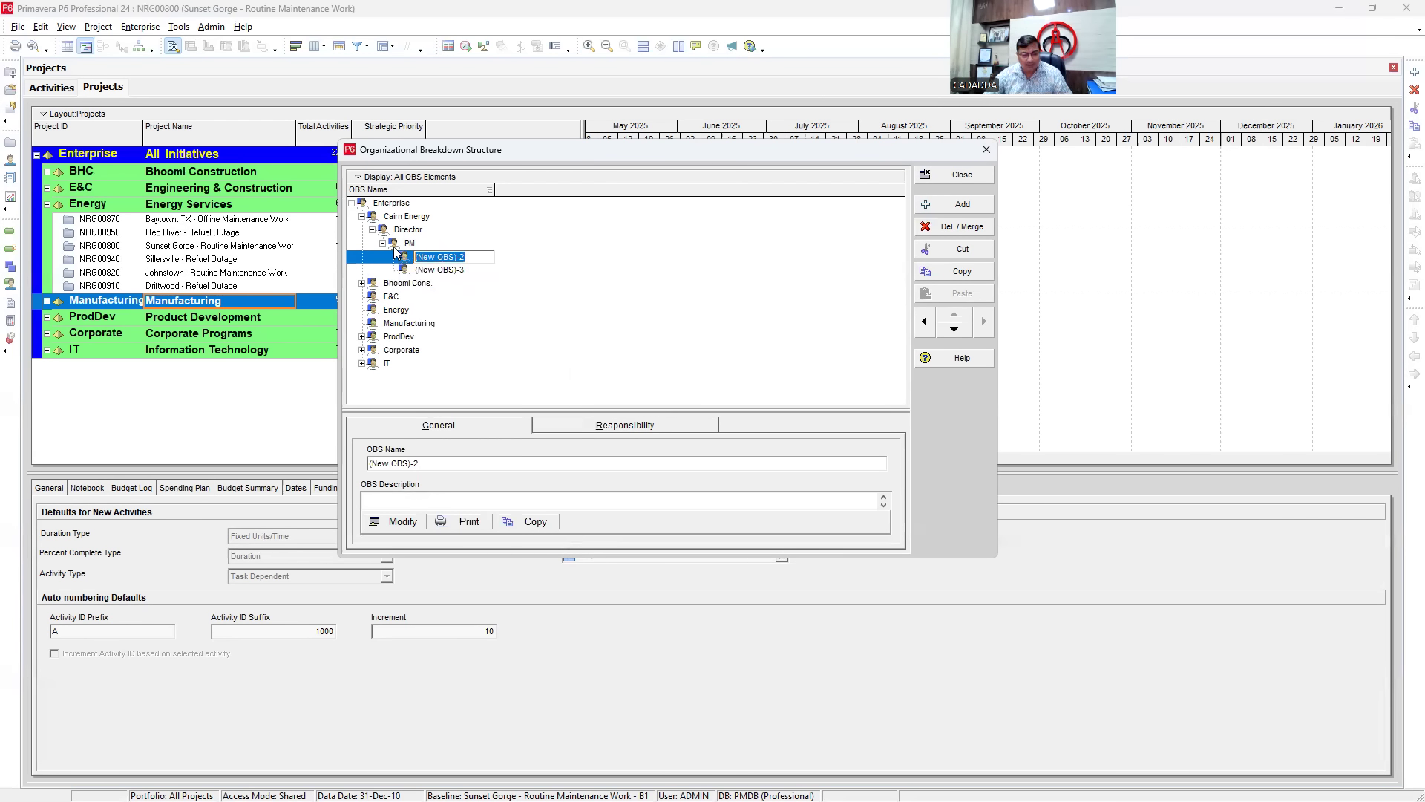
{"action": "type", "text": "Stru"}
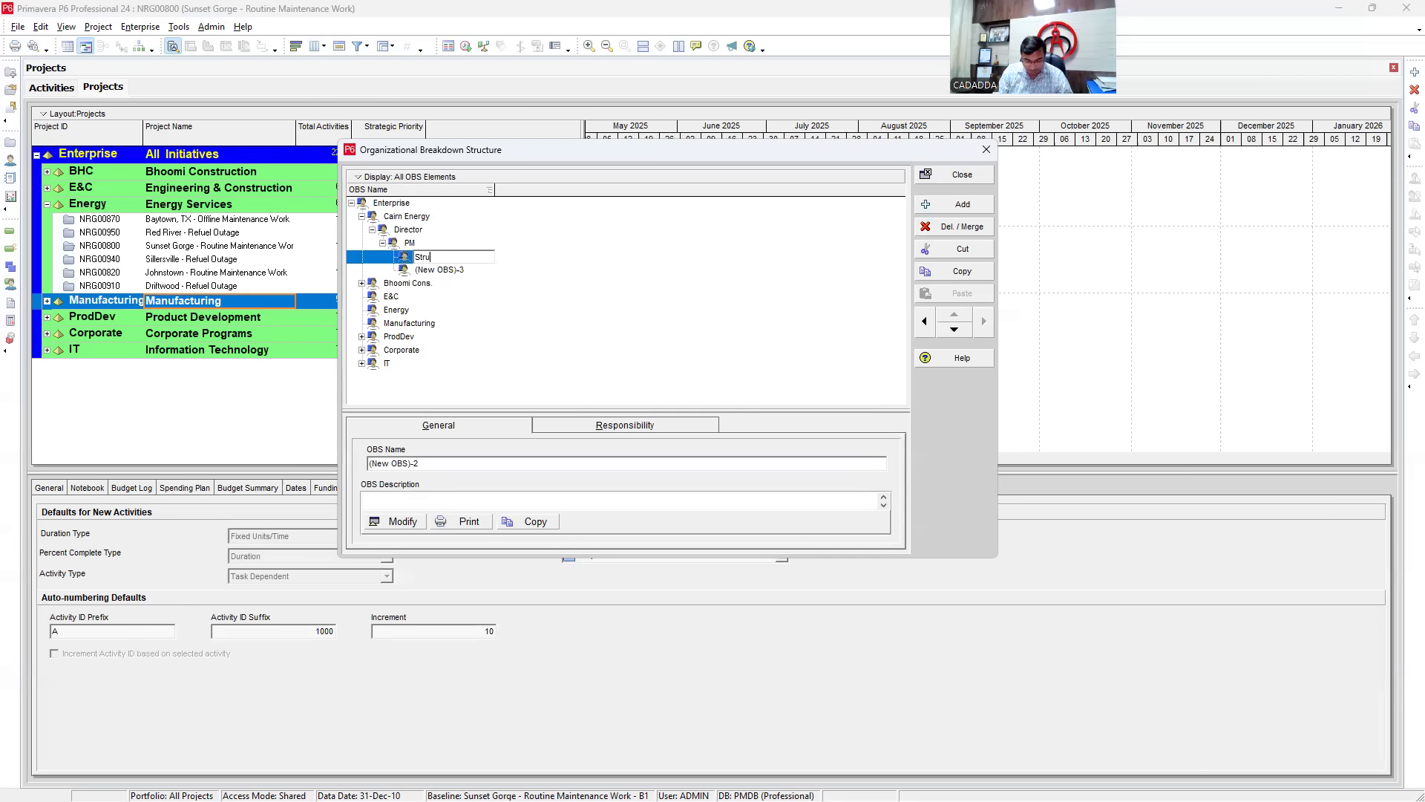
{"action": "type", "text": "cture engineer"}
{"action": "key", "text": "Return"}
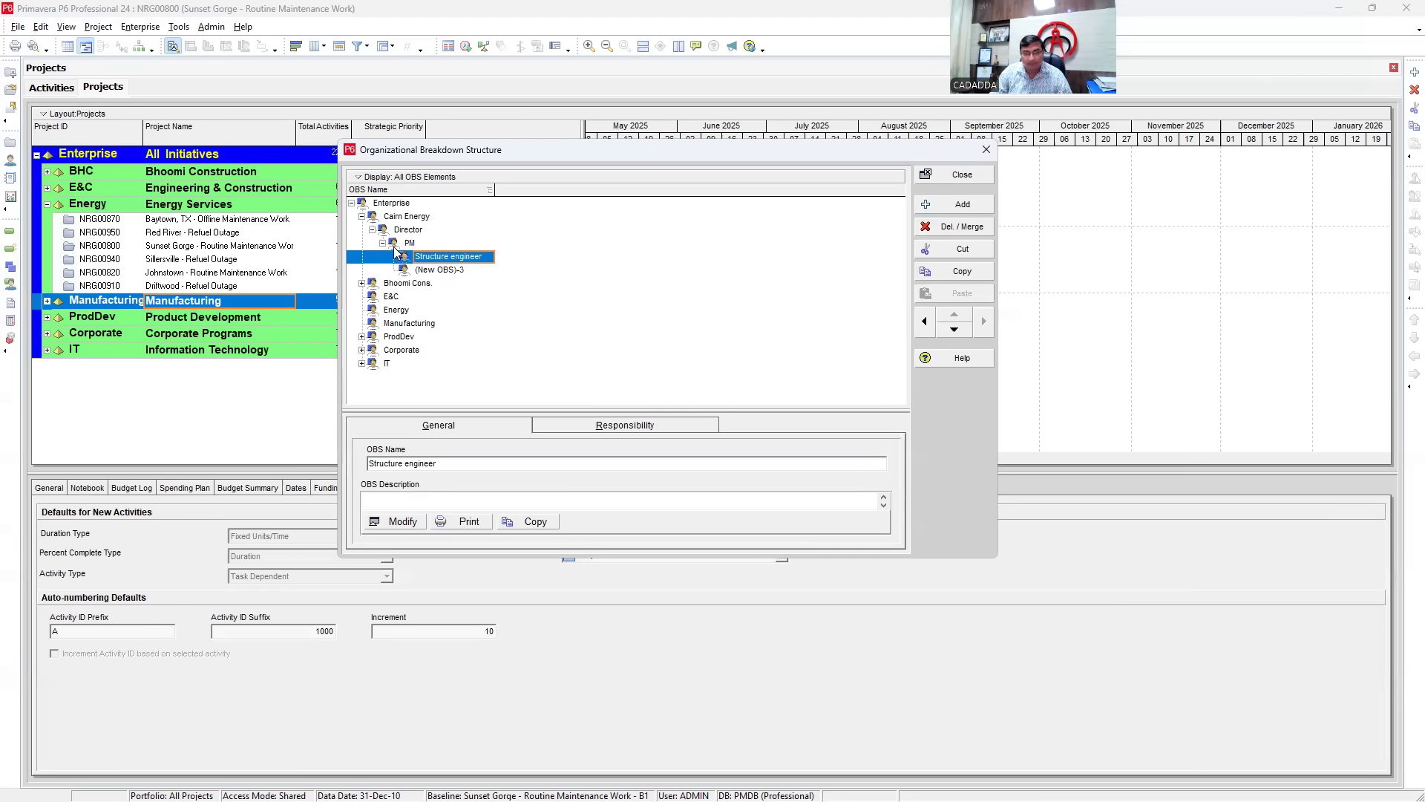
- Add two more PM children named 'Accounts Head' and 'Commercial Head'
{"action": "left_click", "coordinate": [461, 271]}
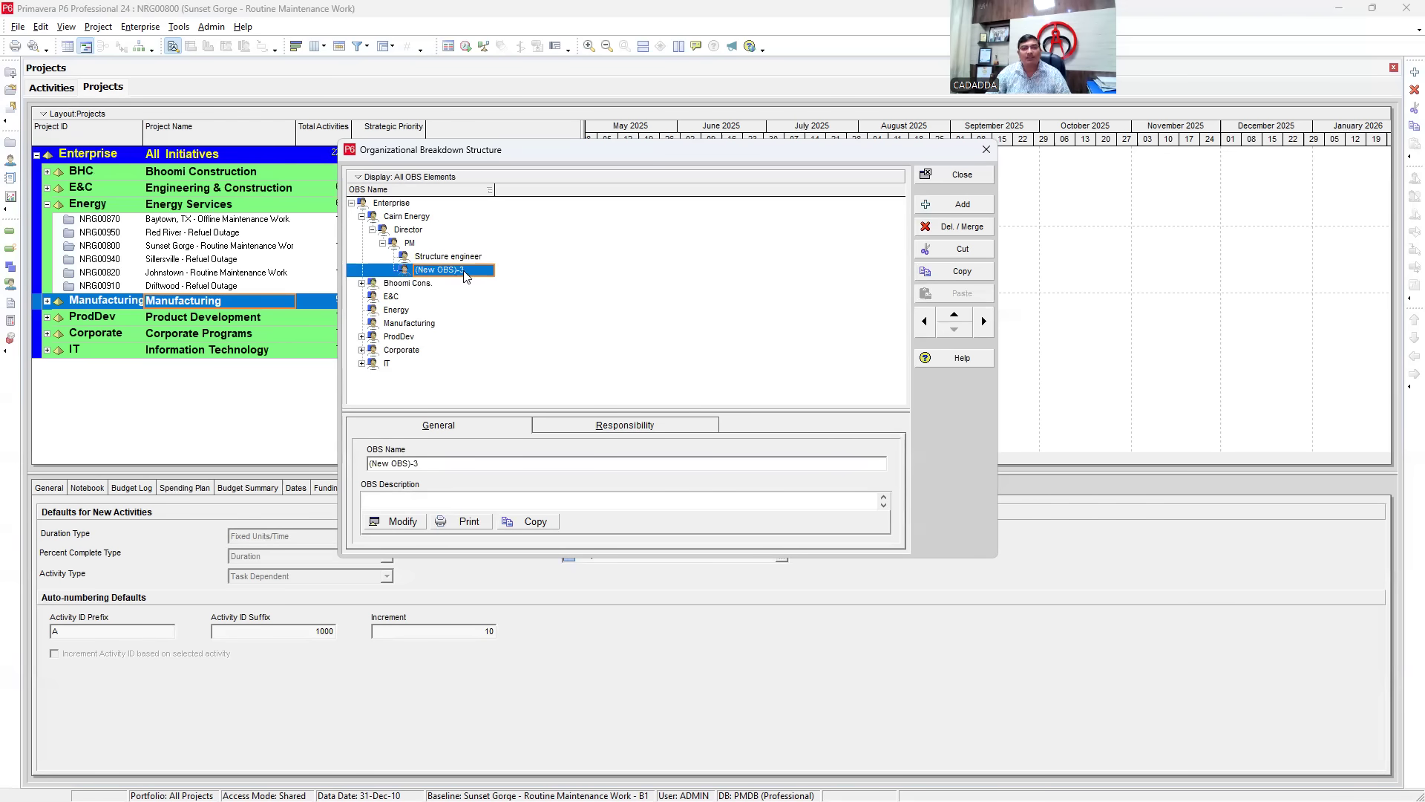
{"action": "right_click", "coordinate": [460, 271]}
{"action": "left_click", "coordinate": [512, 388]}
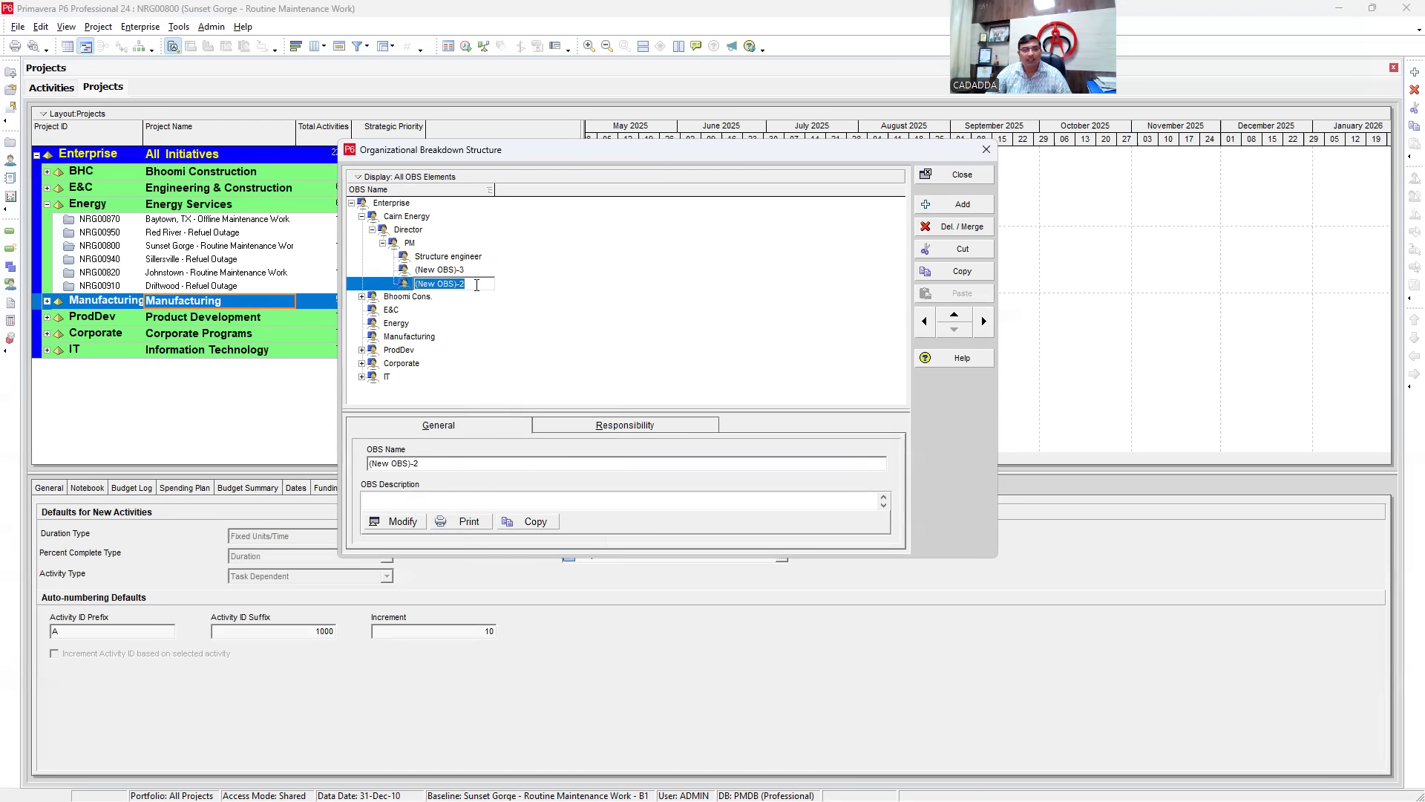
{"action": "left_click", "coordinate": [460, 272]}
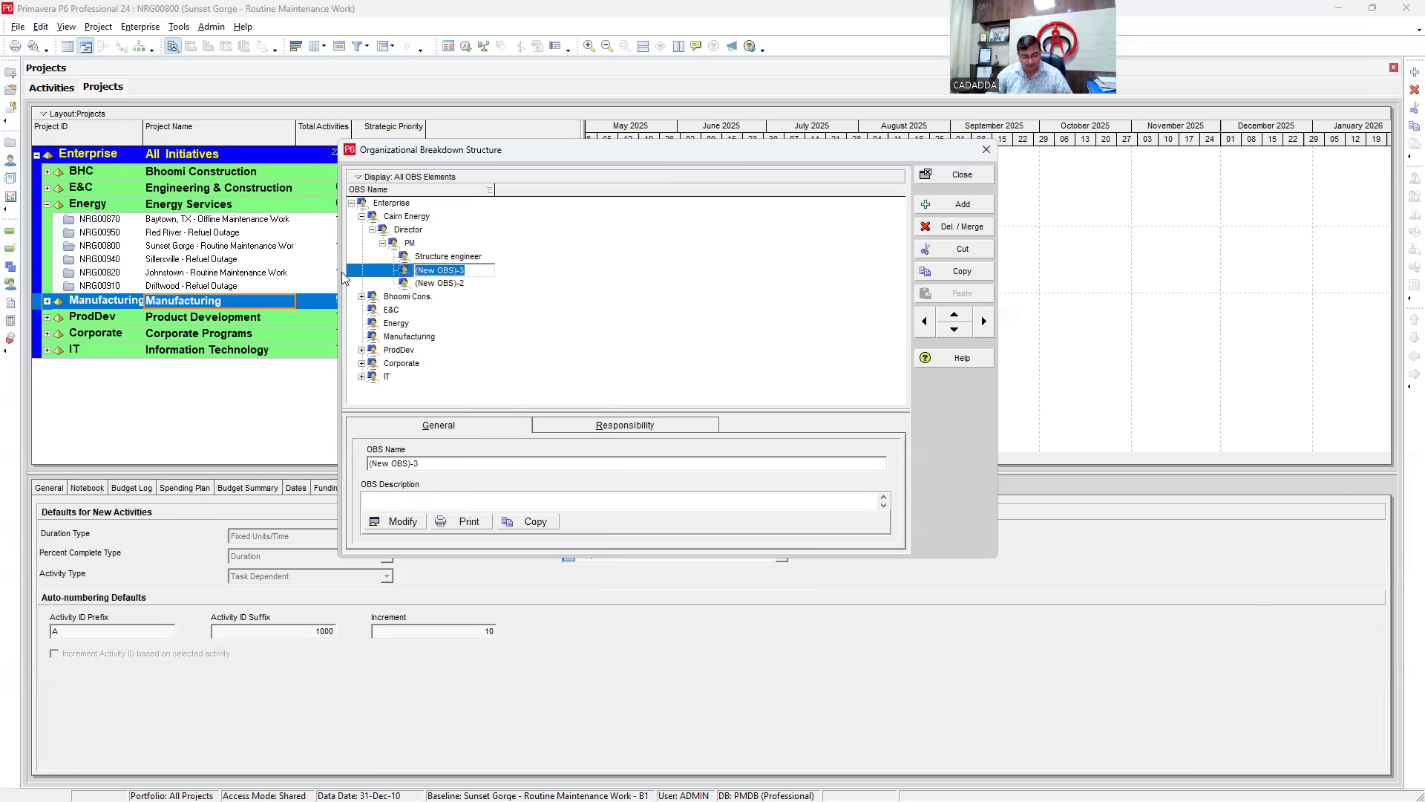
{"action": "type", "text": "Accoun"}
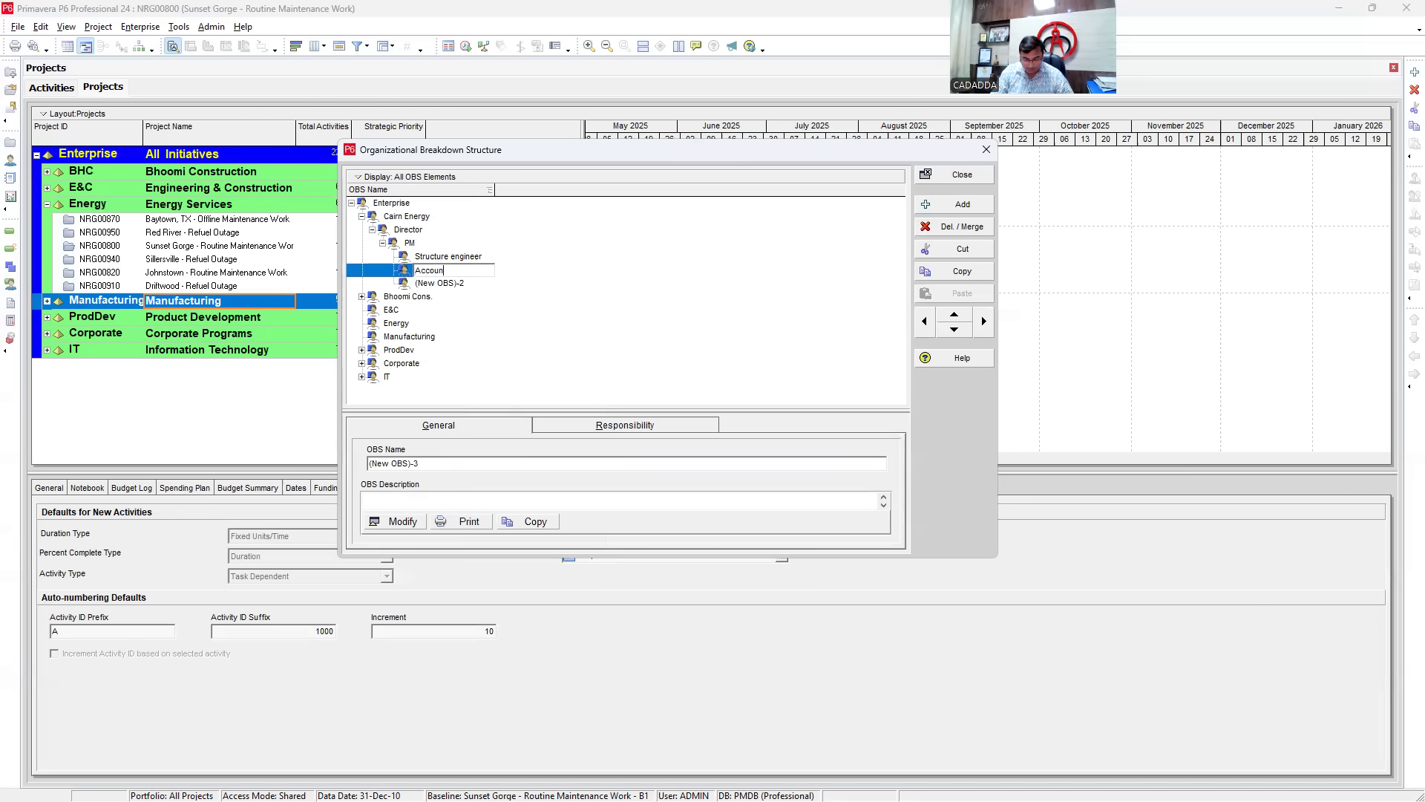
{"action": "type", "text": "ts Head"}
{"action": "key", "text": "Return"}
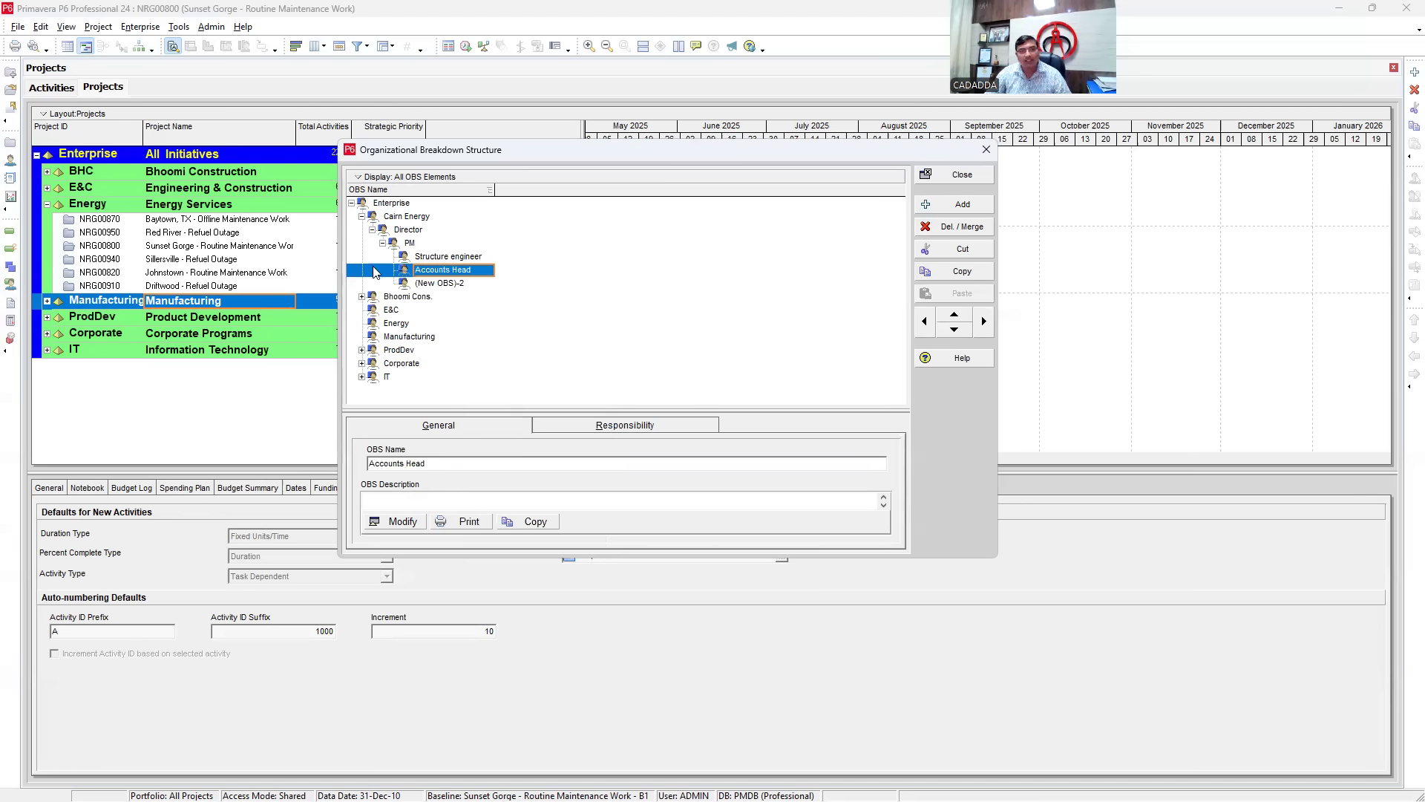
{"action": "left_click", "coordinate": [468, 285]}
{"action": "left_click", "coordinate": [470, 288]}
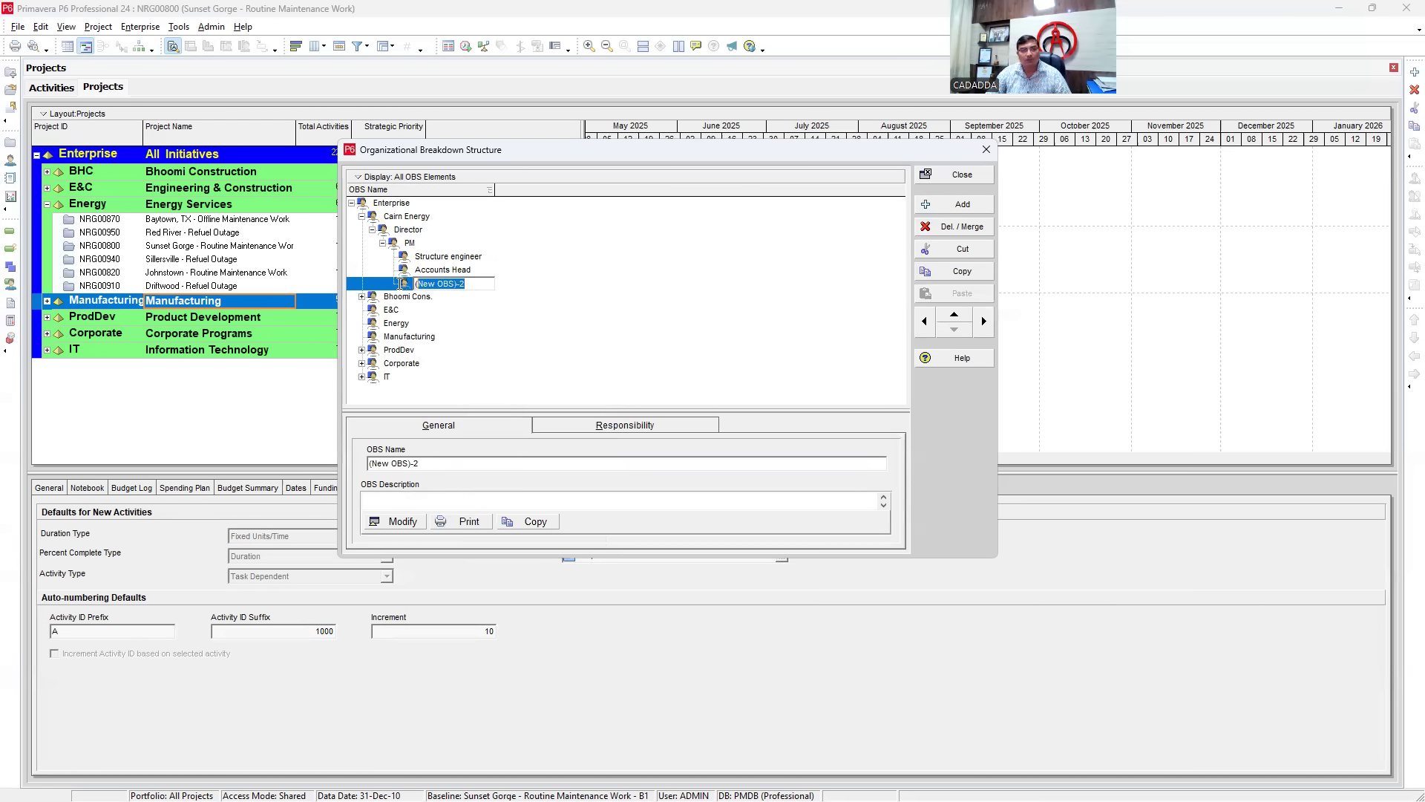
{"action": "type", "text": "Commercial Head"}
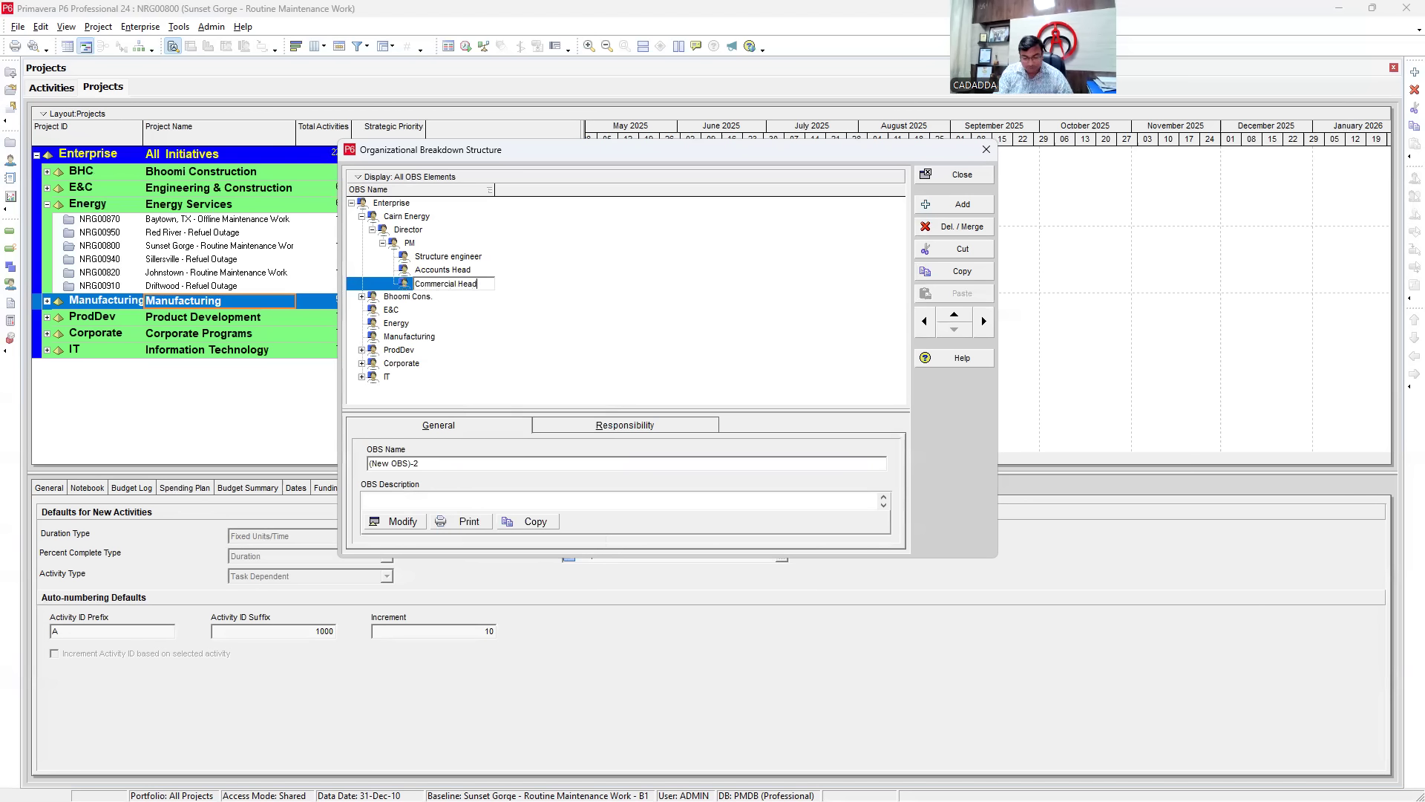
{"action": "key", "text": "Return"}
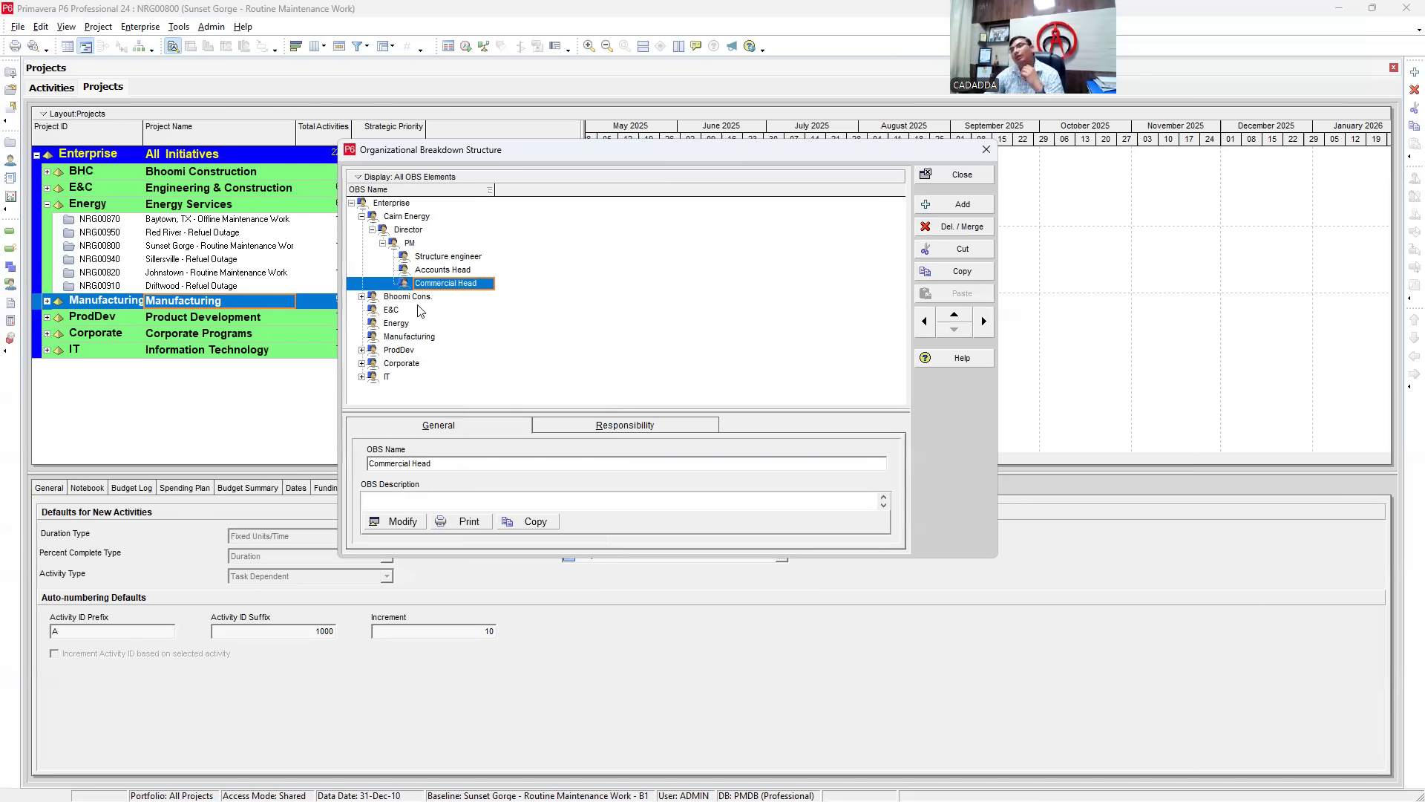
- Review the details of Structure engineer, Accounts Head and Commercial Head
{"action": "left_click", "coordinate": [440, 256]}
{"action": "left_click", "coordinate": [435, 268]}
{"action": "left_click", "coordinate": [444, 285]}
{"action": "left_click", "coordinate": [442, 258]}
{"action": "left_click", "coordinate": [439, 269]}
{"action": "left_click", "coordinate": [438, 284]}
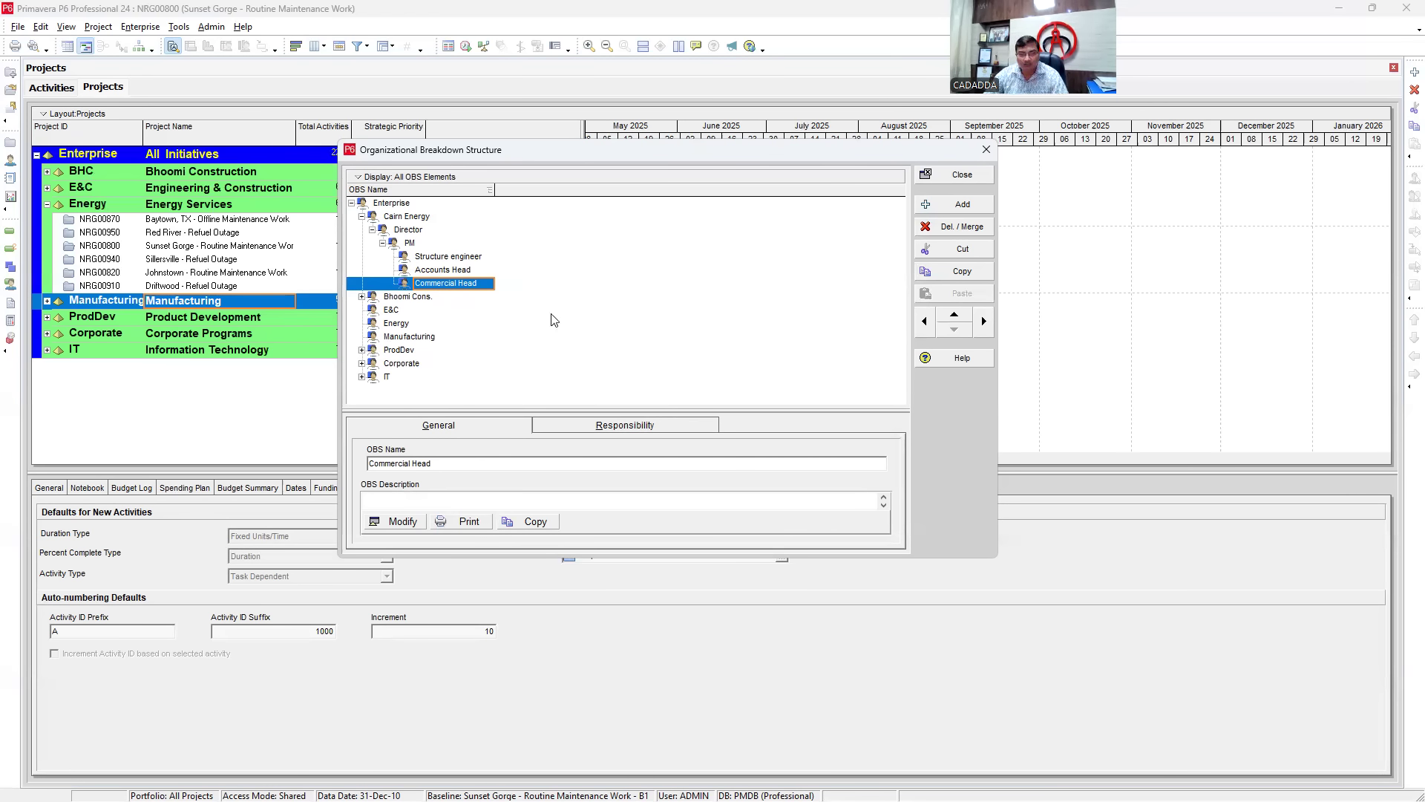
{"action": "left_click", "coordinate": [457, 272]}
{"action": "left_click", "coordinate": [444, 257]}
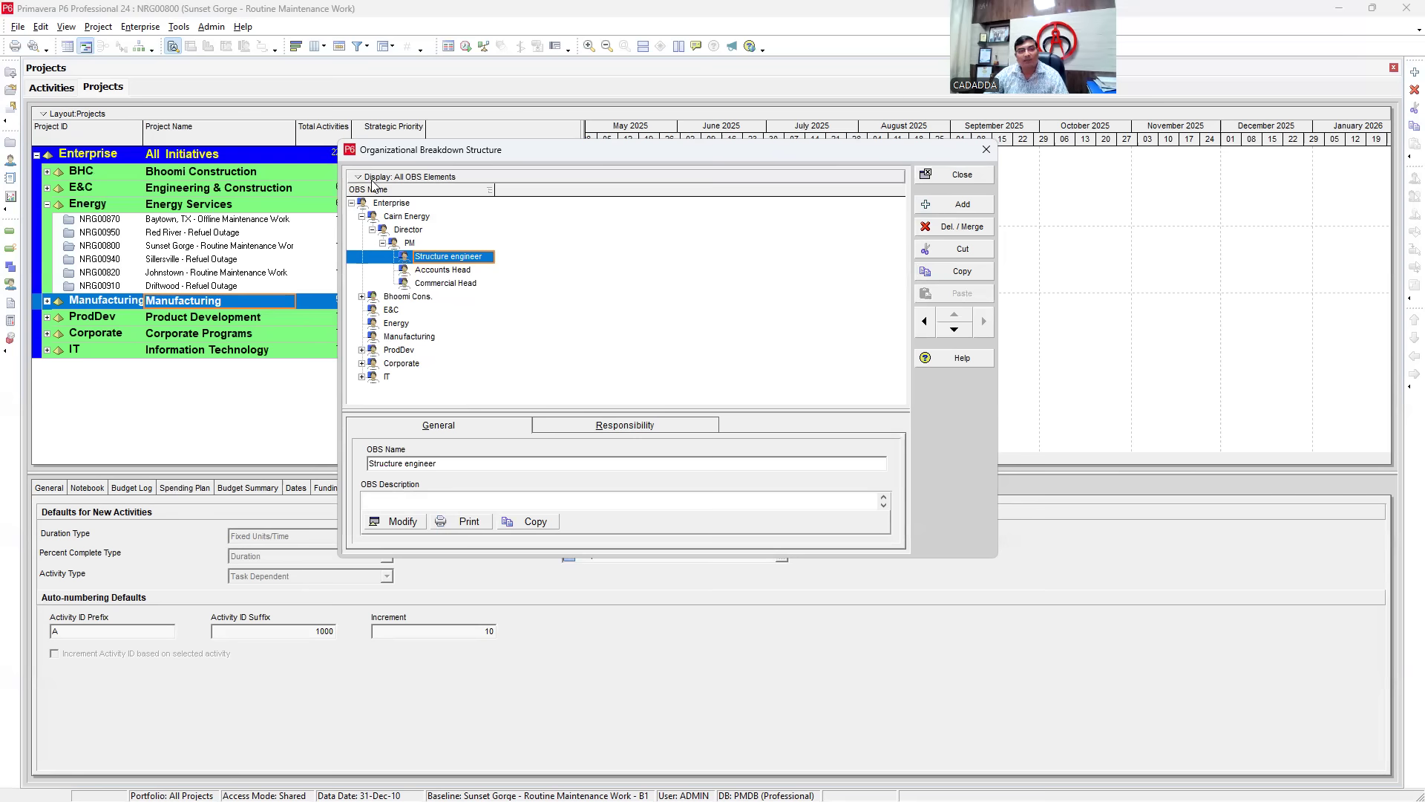
{"action": "left_click", "coordinate": [360, 179]}
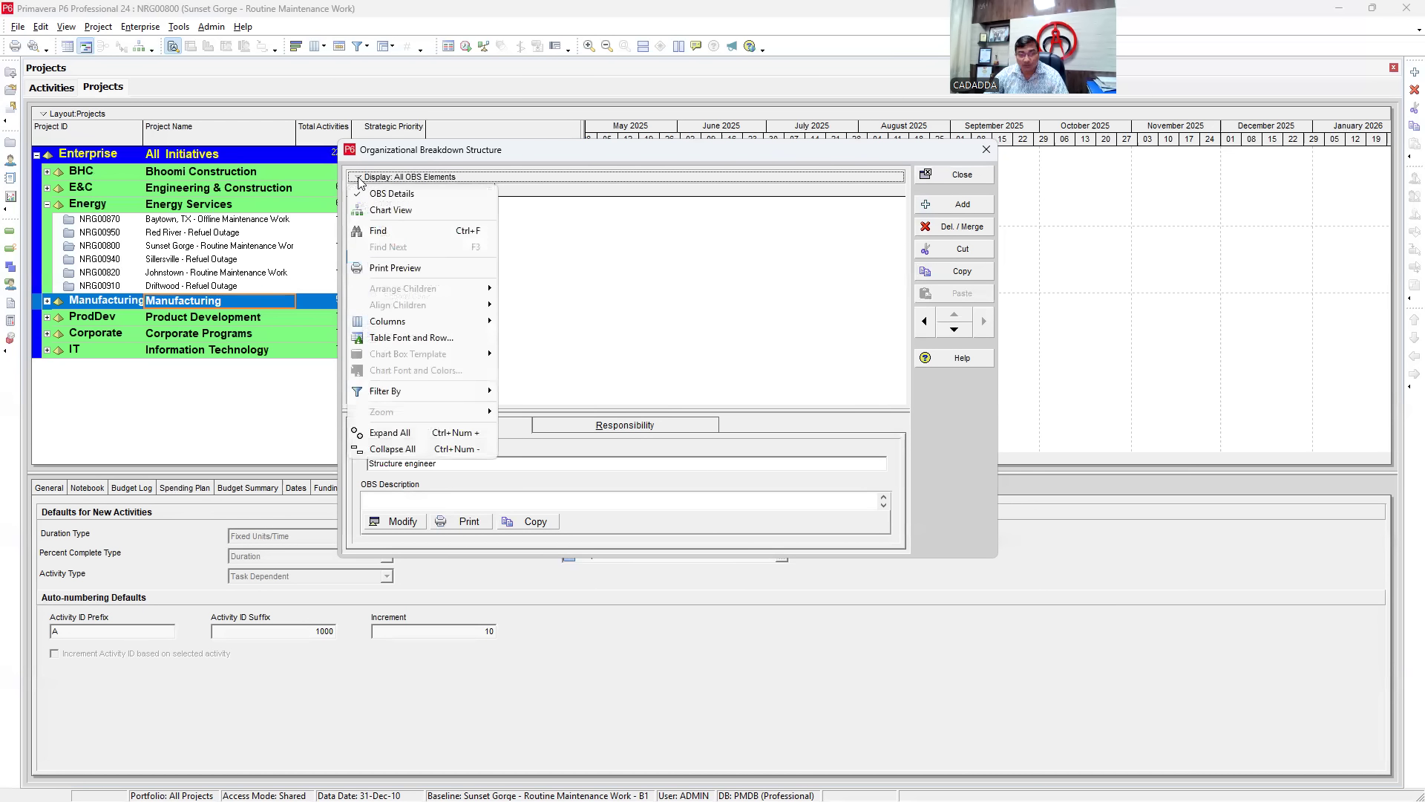
{"action": "left_click", "coordinate": [391, 213]}
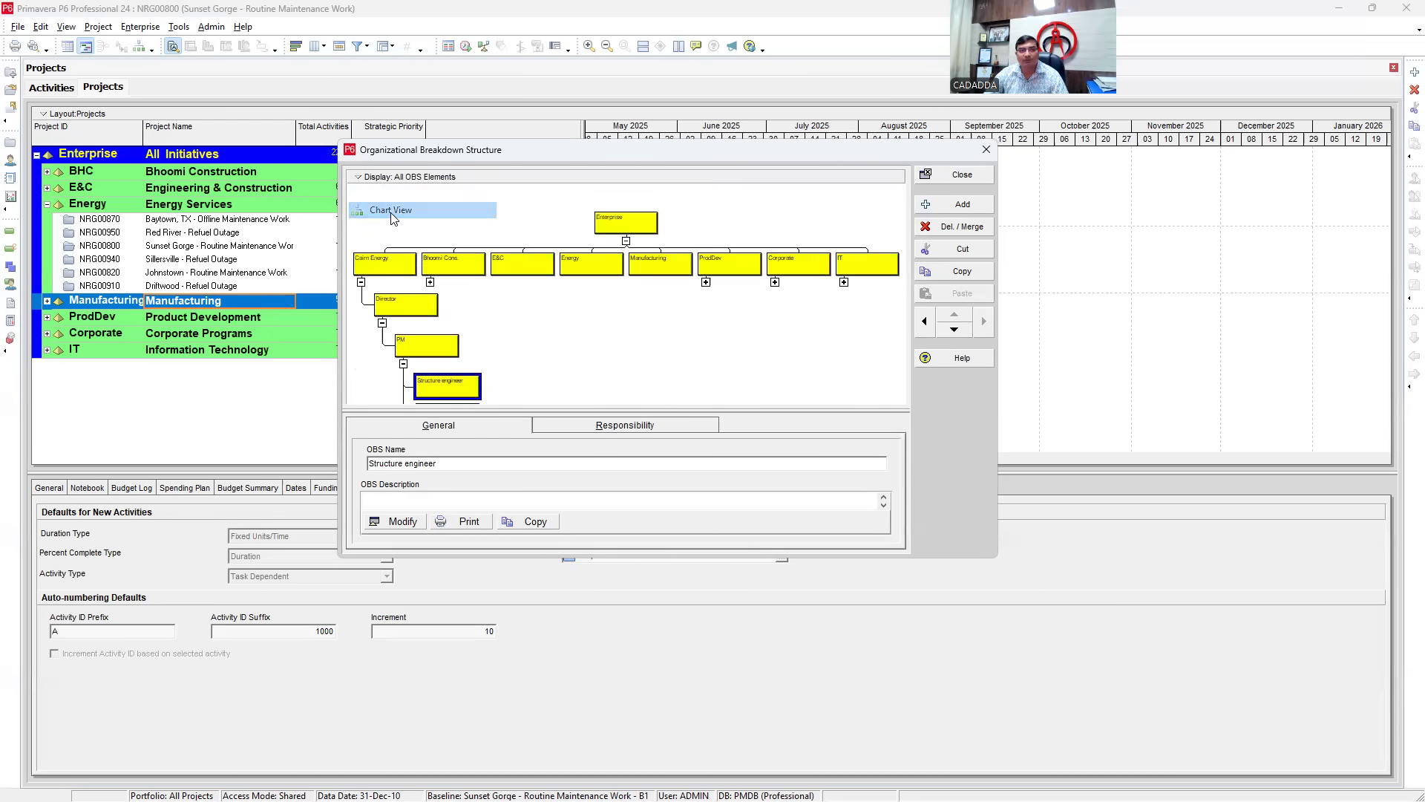
{"action": "double_click", "coordinate": [397, 268]}
{"action": "scroll", "coordinate": [490, 291], "scroll_direction": "down", "scroll_amount": 3}
{"action": "scroll", "coordinate": [490, 312], "scroll_direction": "up", "scroll_amount": 5}
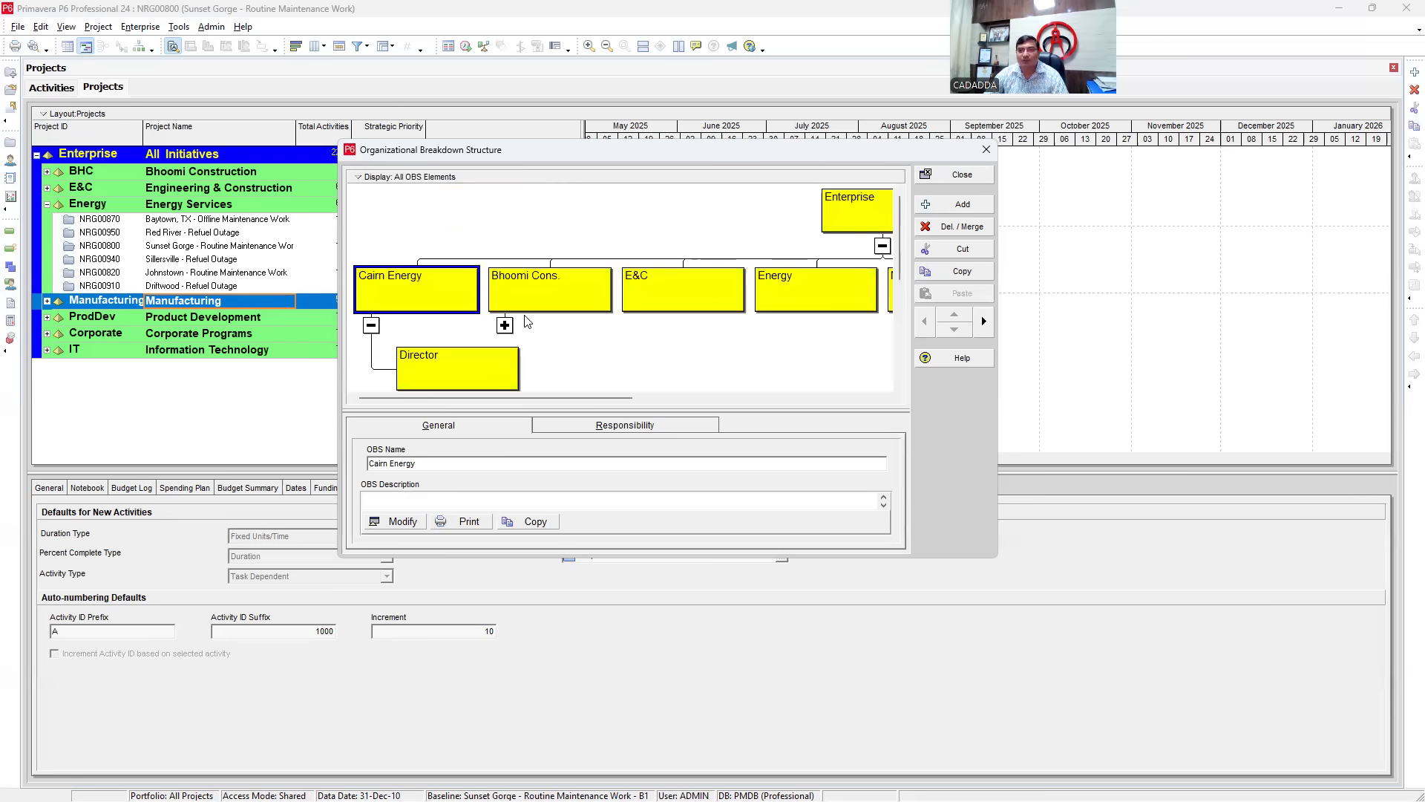
{"action": "scroll", "coordinate": [435, 320], "scroll_direction": "down", "scroll_amount": 1}
{"action": "scroll", "coordinate": [434, 321], "scroll_direction": "up", "scroll_amount": 1}
{"action": "right_click", "coordinate": [360, 187]}
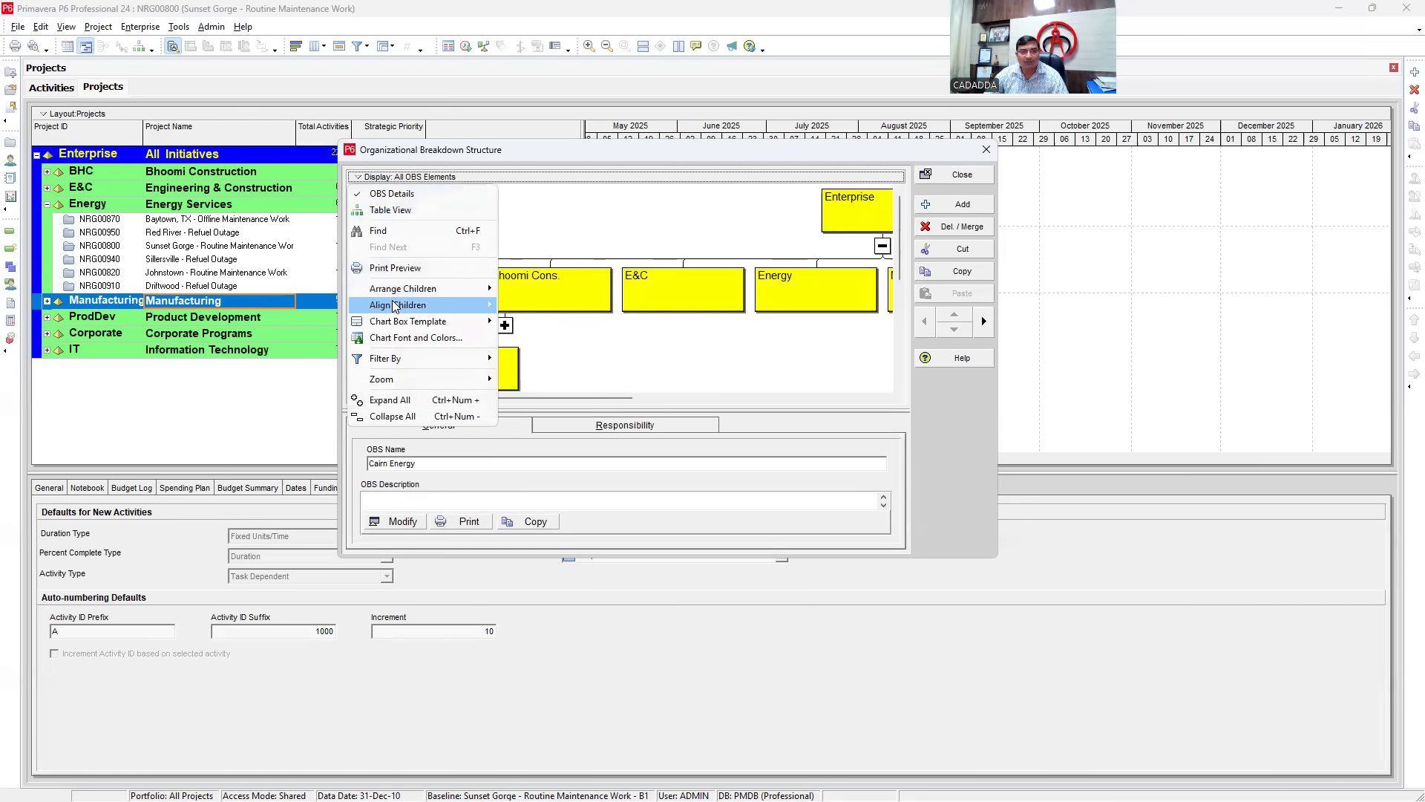
{"action": "mouse_move", "coordinate": [405, 289]}
{"action": "left_click", "coordinate": [511, 289]}
{"action": "scroll", "coordinate": [427, 324], "scroll_direction": "down", "scroll_amount": 3}
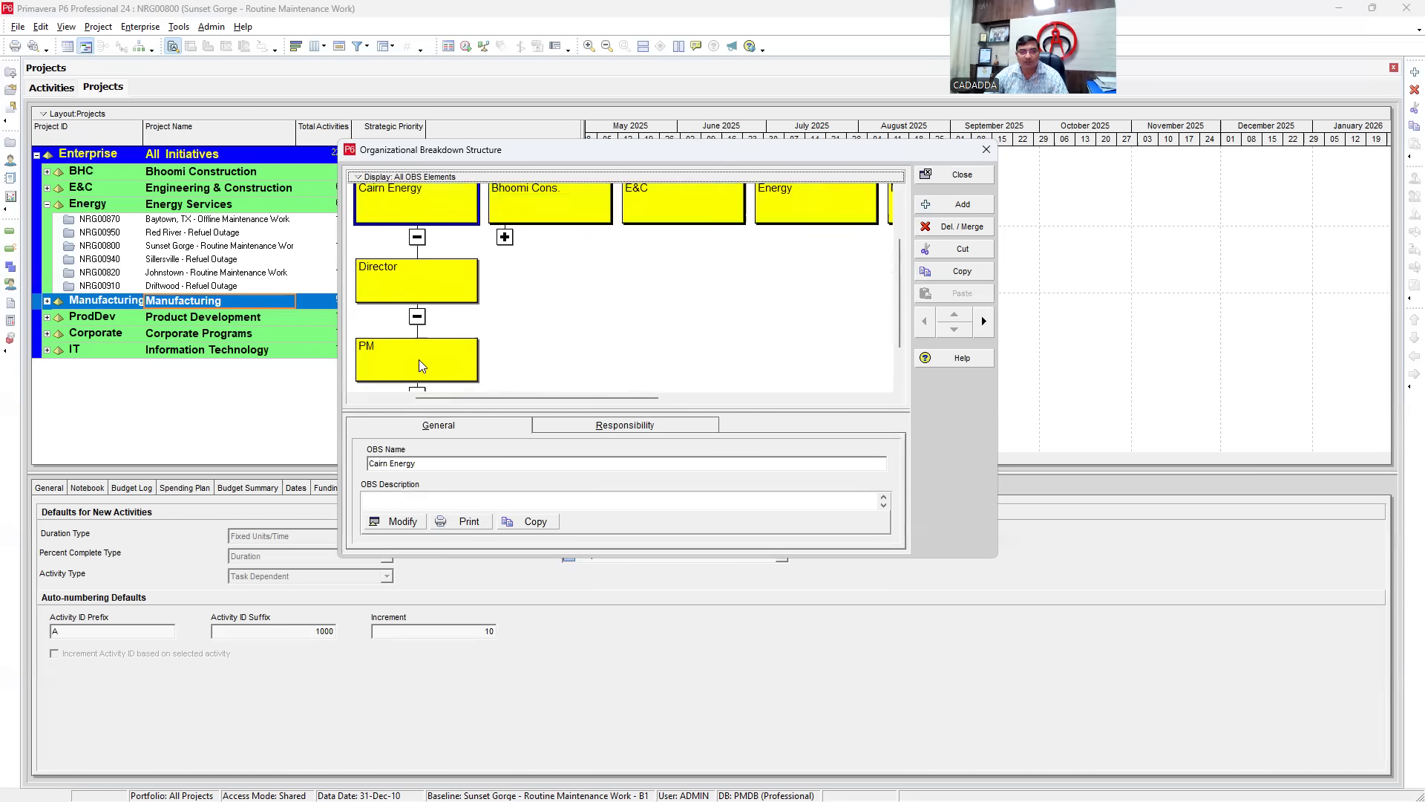
{"action": "left_click_drag", "start_coordinate": [539, 395], "coordinate": [369, 383]}
{"action": "scroll", "coordinate": [487, 349], "scroll_direction": "up", "scroll_amount": 3}
{"action": "scroll", "coordinate": [512, 354], "scroll_direction": "down", "scroll_amount": 3}
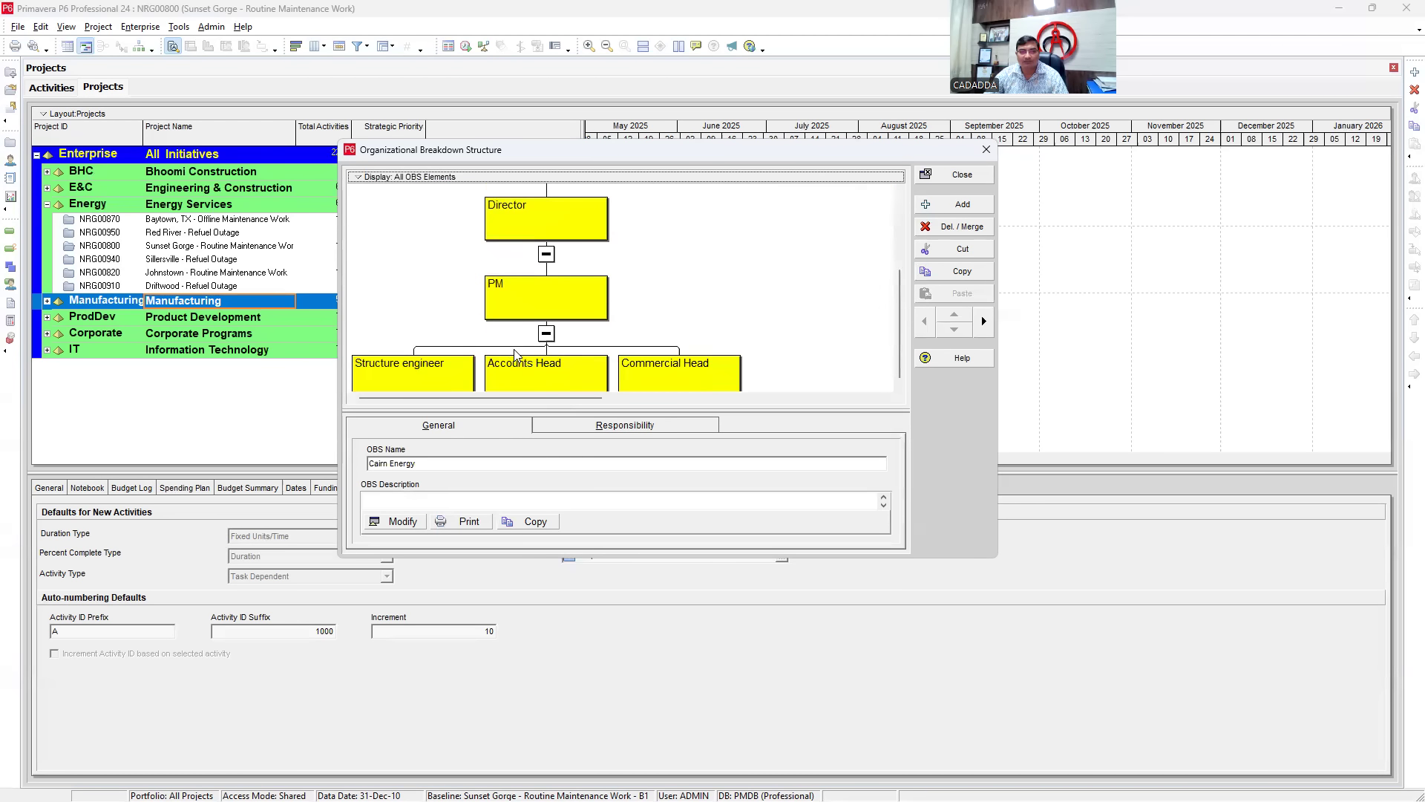
{"action": "scroll", "coordinate": [550, 356], "scroll_direction": "up", "scroll_amount": 3}
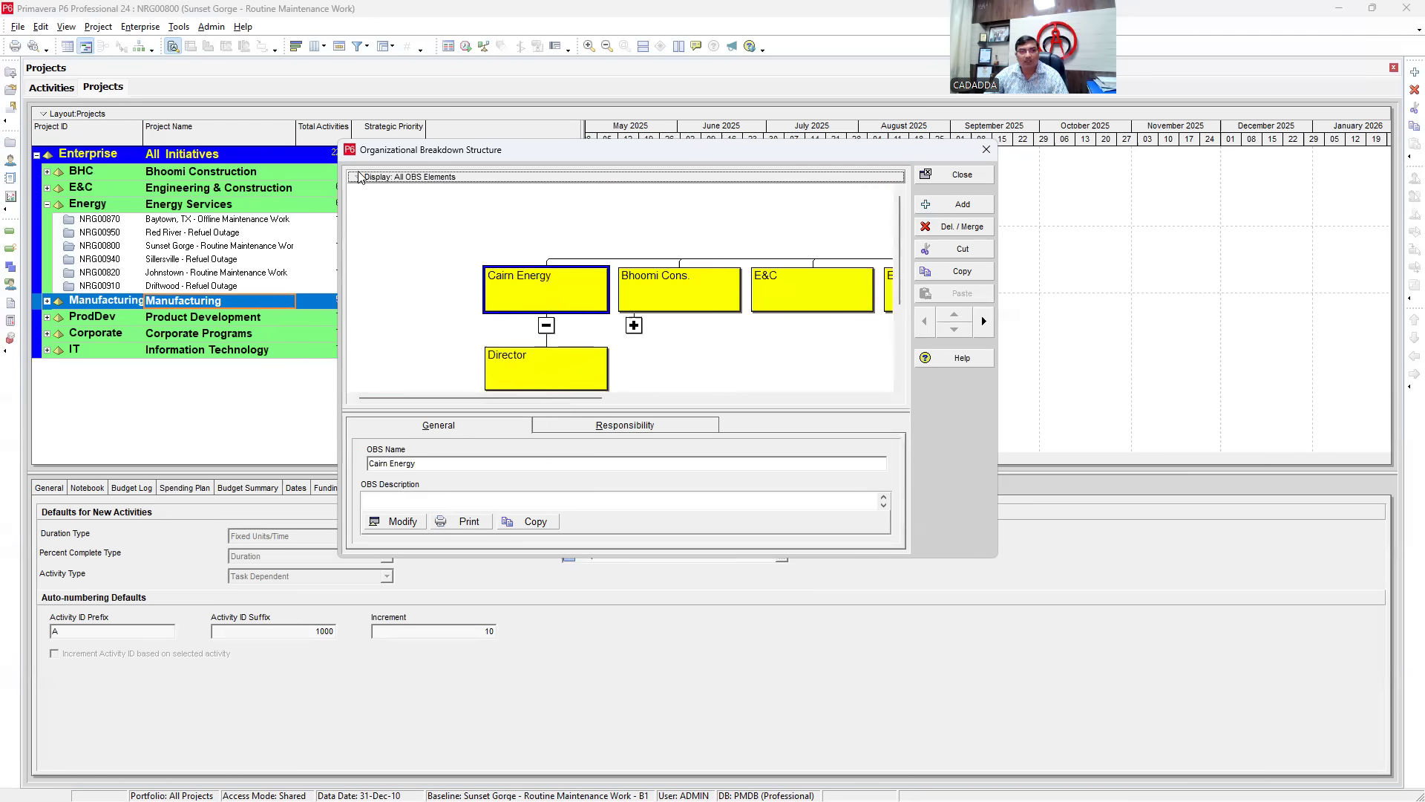
{"action": "left_click", "coordinate": [375, 177]}
{"action": "left_click", "coordinate": [381, 211]}
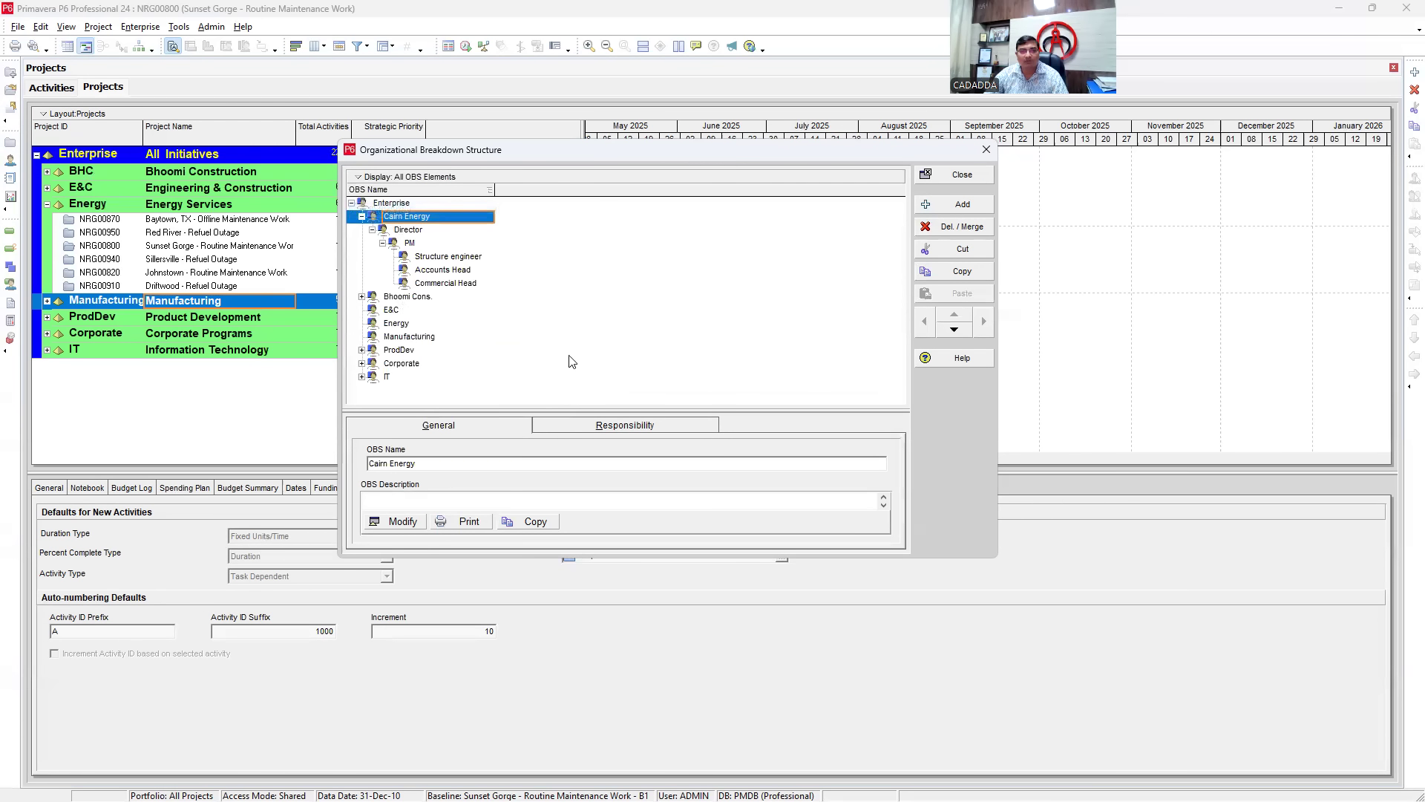
- Close the OBS and open the Enterprise Project Structure from the Enterprise menu
{"action": "left_click", "coordinate": [986, 149]}
{"action": "left_click", "coordinate": [139, 26]}
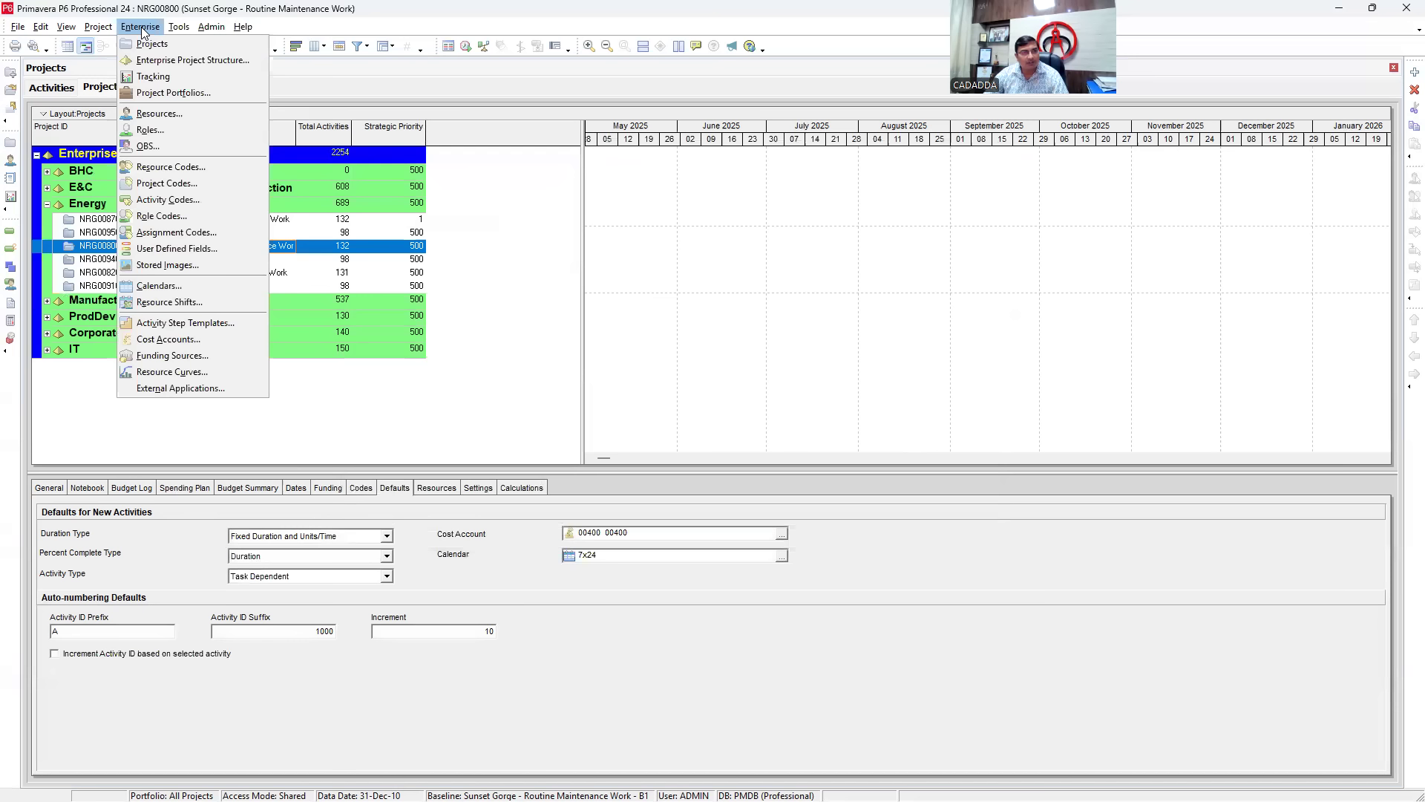
{"action": "left_click", "coordinate": [207, 64]}
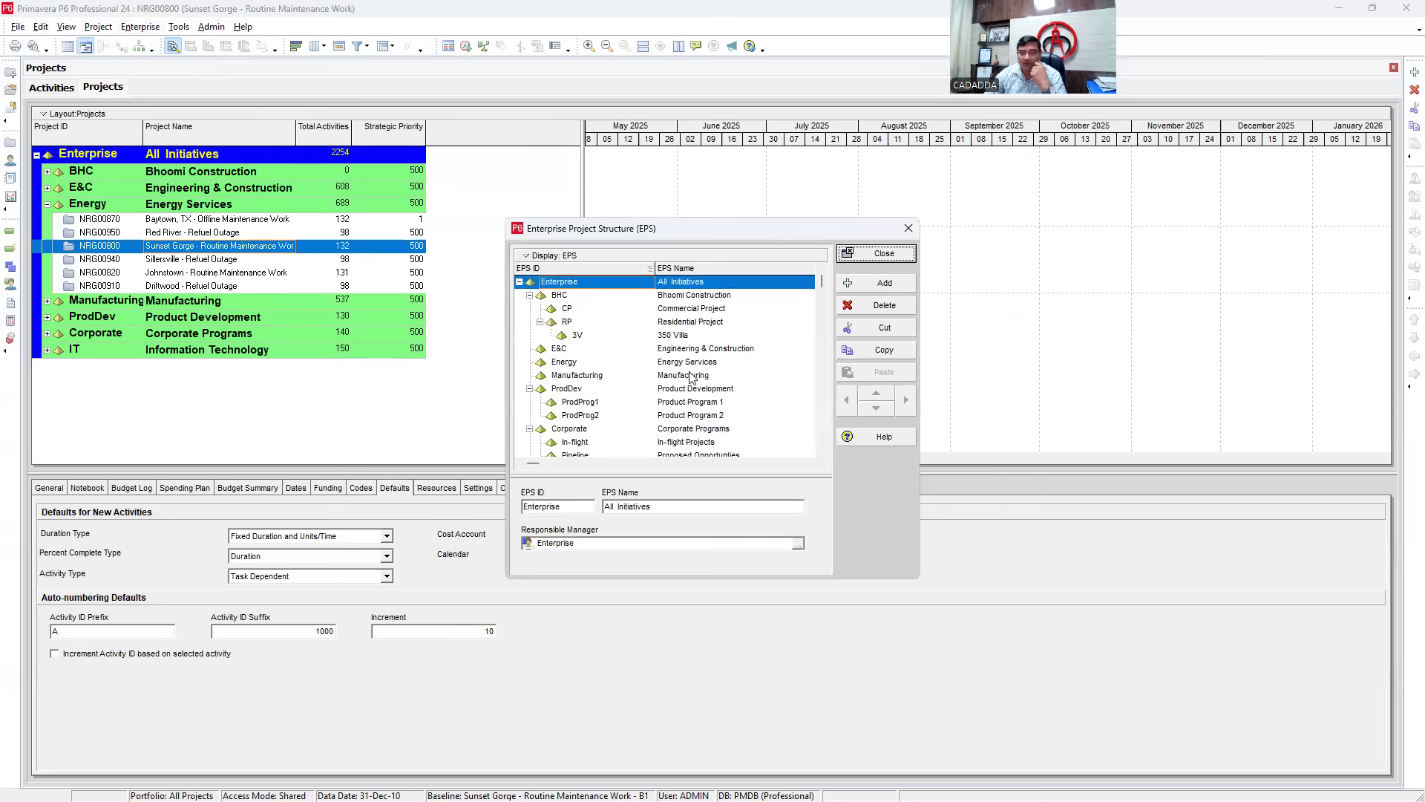
{"action": "right_click", "coordinate": [711, 376]}
{"action": "right_click", "coordinate": [787, 309]}
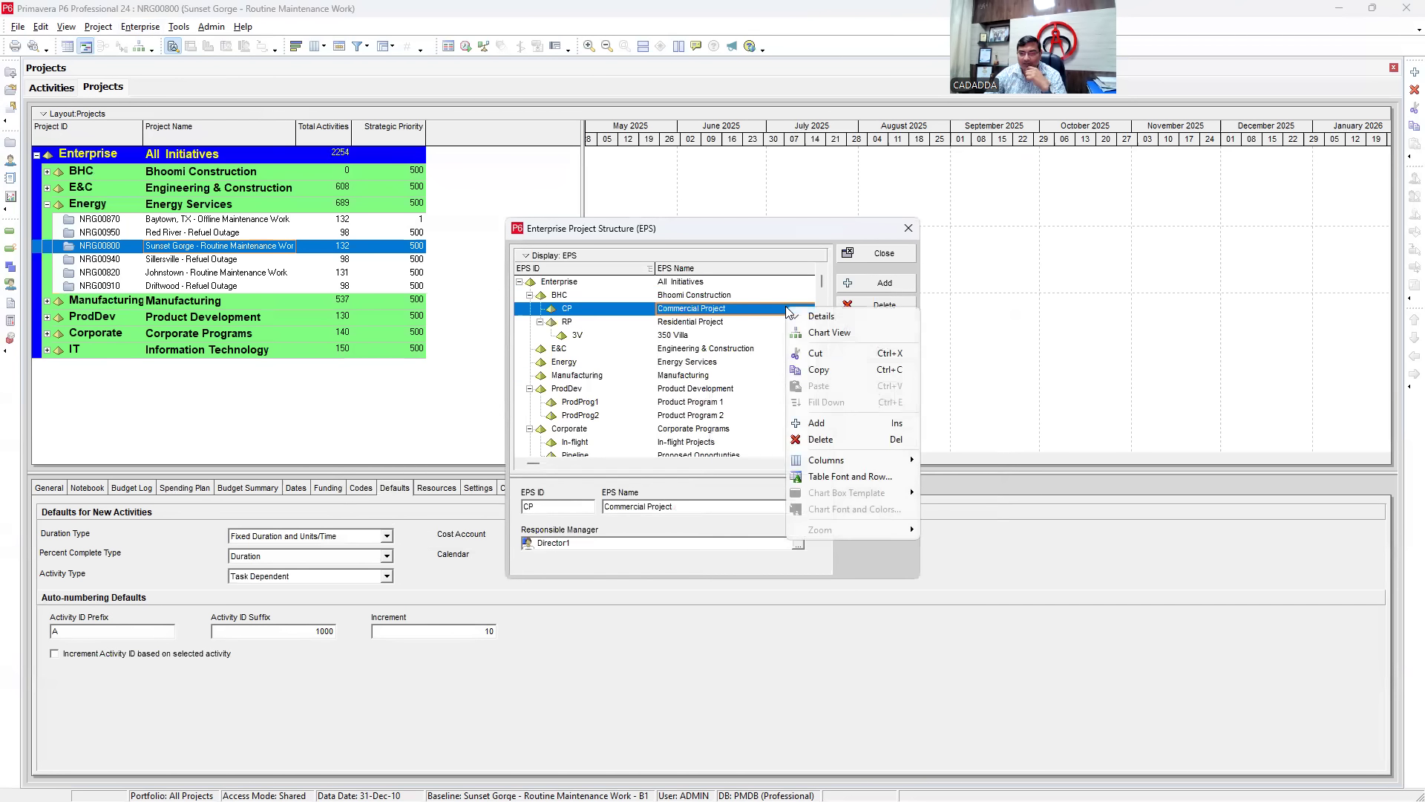
{"action": "left_click", "coordinate": [519, 282]}
{"action": "left_click", "coordinate": [519, 282]}
- Collapse the BHC, ProdDev, Corporate and IT branches and add a new node under Enterprise
{"action": "left_click", "coordinate": [530, 295]}
{"action": "left_click", "coordinate": [530, 348]}
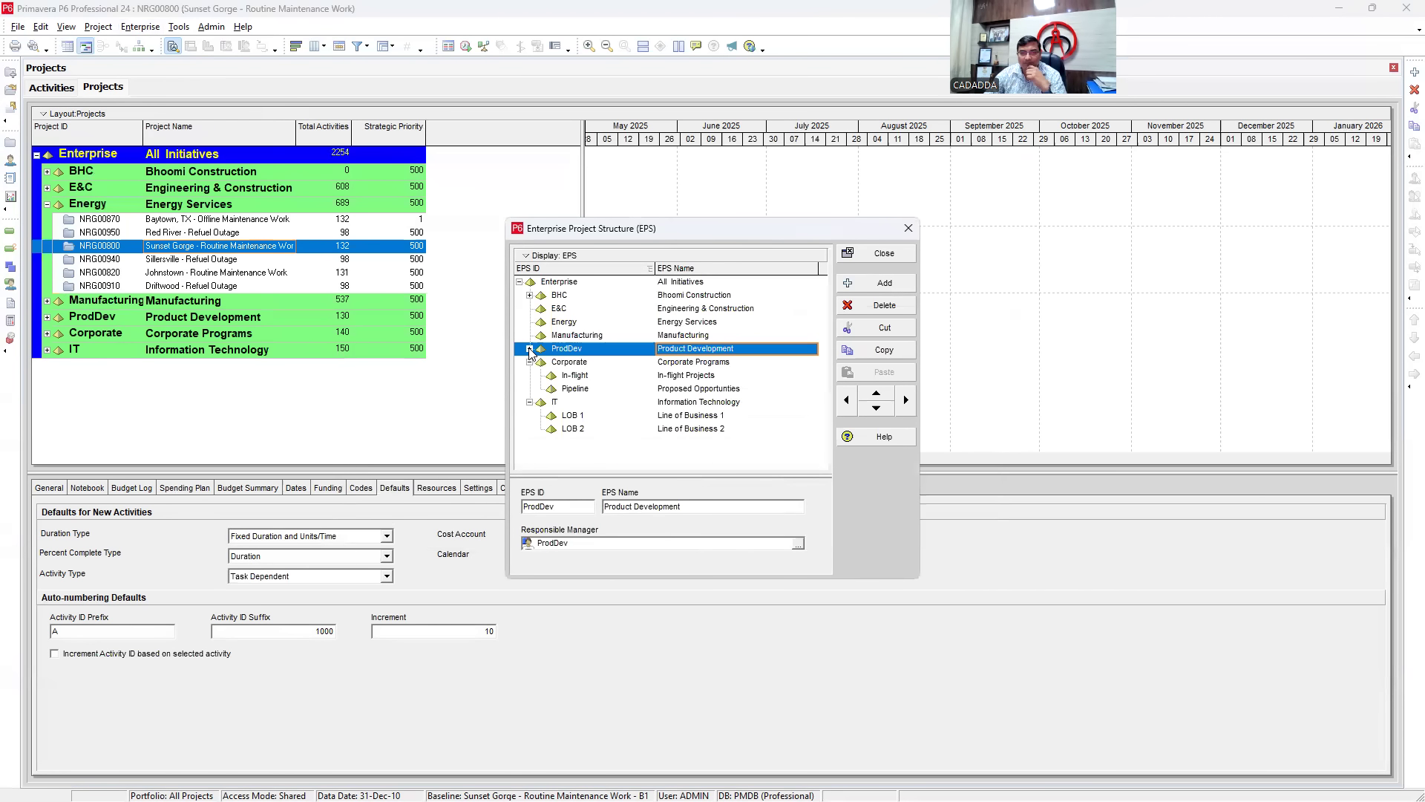
{"action": "left_click", "coordinate": [529, 362]}
{"action": "left_click", "coordinate": [530, 375]}
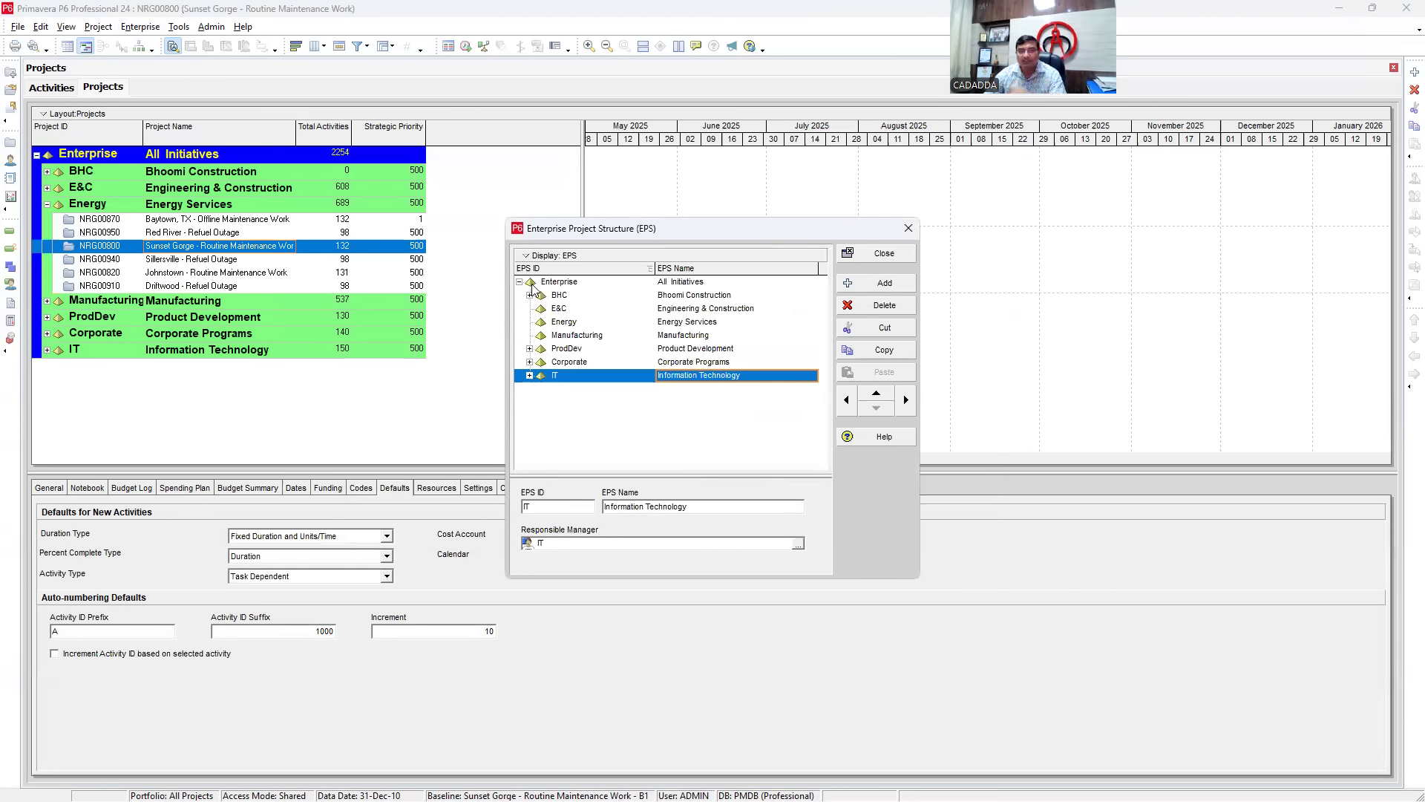
{"action": "left_click", "coordinate": [549, 283]}
{"action": "right_click", "coordinate": [591, 283]}
{"action": "left_click", "coordinate": [637, 399]}
- Name the new EPS node 'Cairn Energy' with EPS ID CE
{"action": "left_click", "coordinate": [714, 442]}
{"action": "left_click", "coordinate": [715, 442]}
{"action": "left_click_drag", "start_coordinate": [714, 442], "coordinate": [572, 455]}
{"action": "type", "text": "Cairn Energy"}
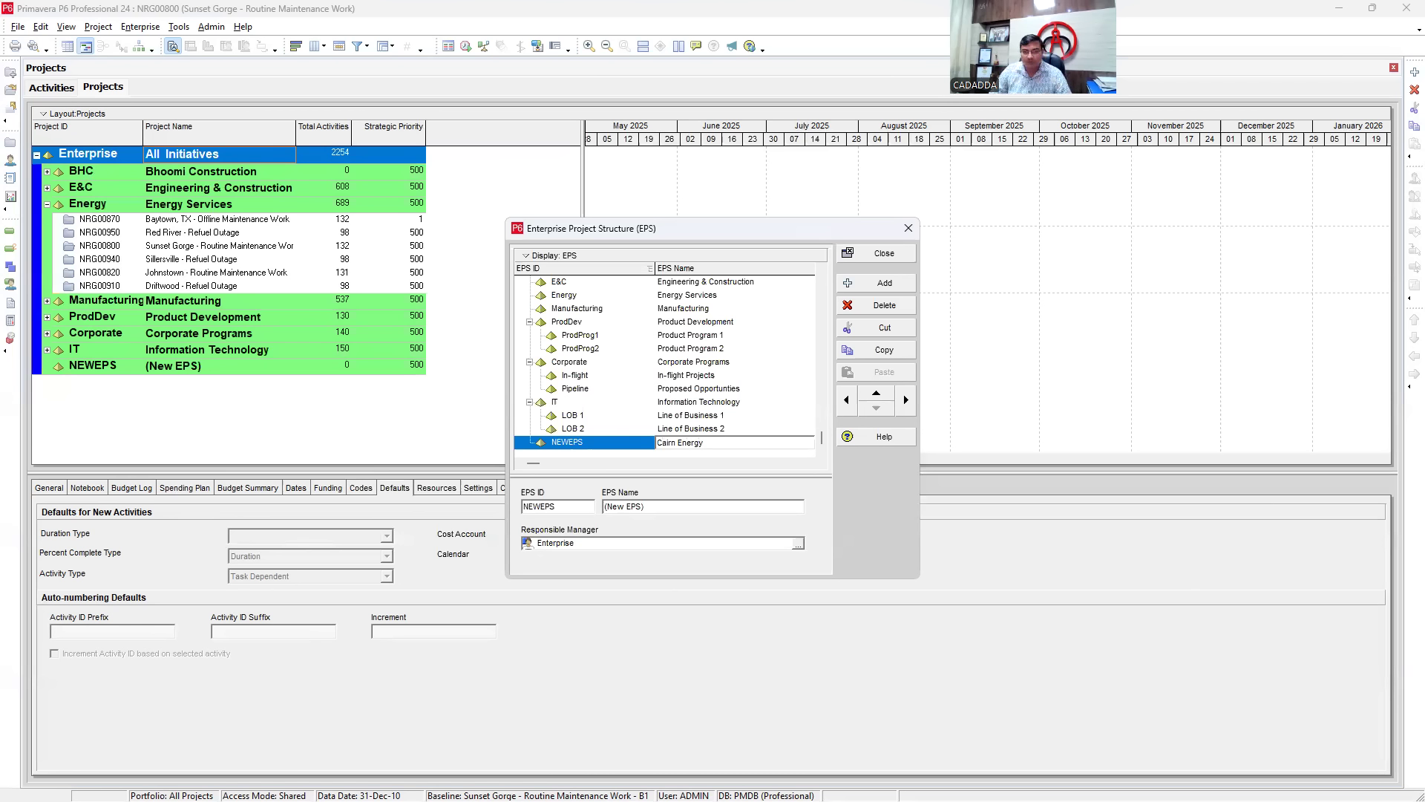
{"action": "key", "text": "Return"}
{"action": "left_click", "coordinate": [595, 443]}
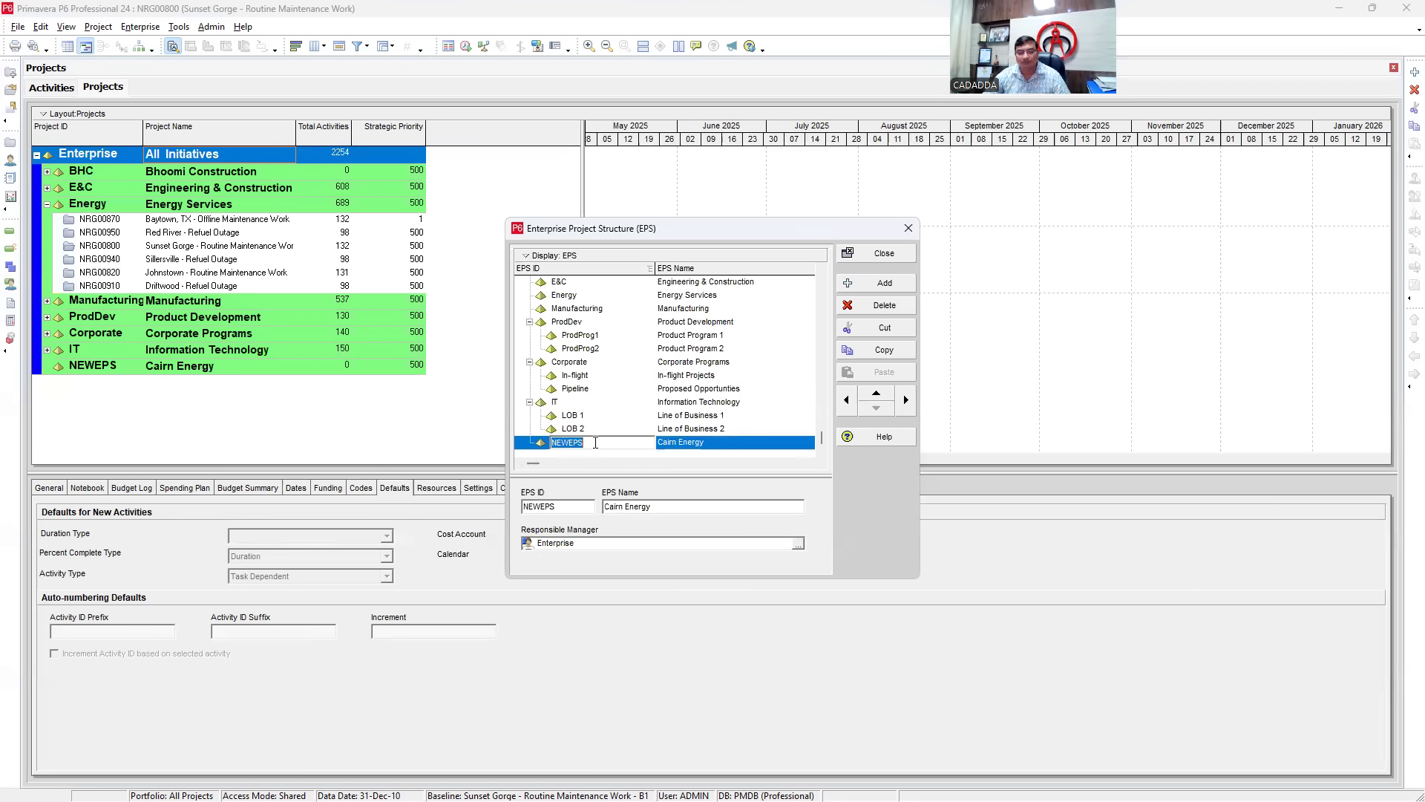
{"action": "type", "text": "CE"}
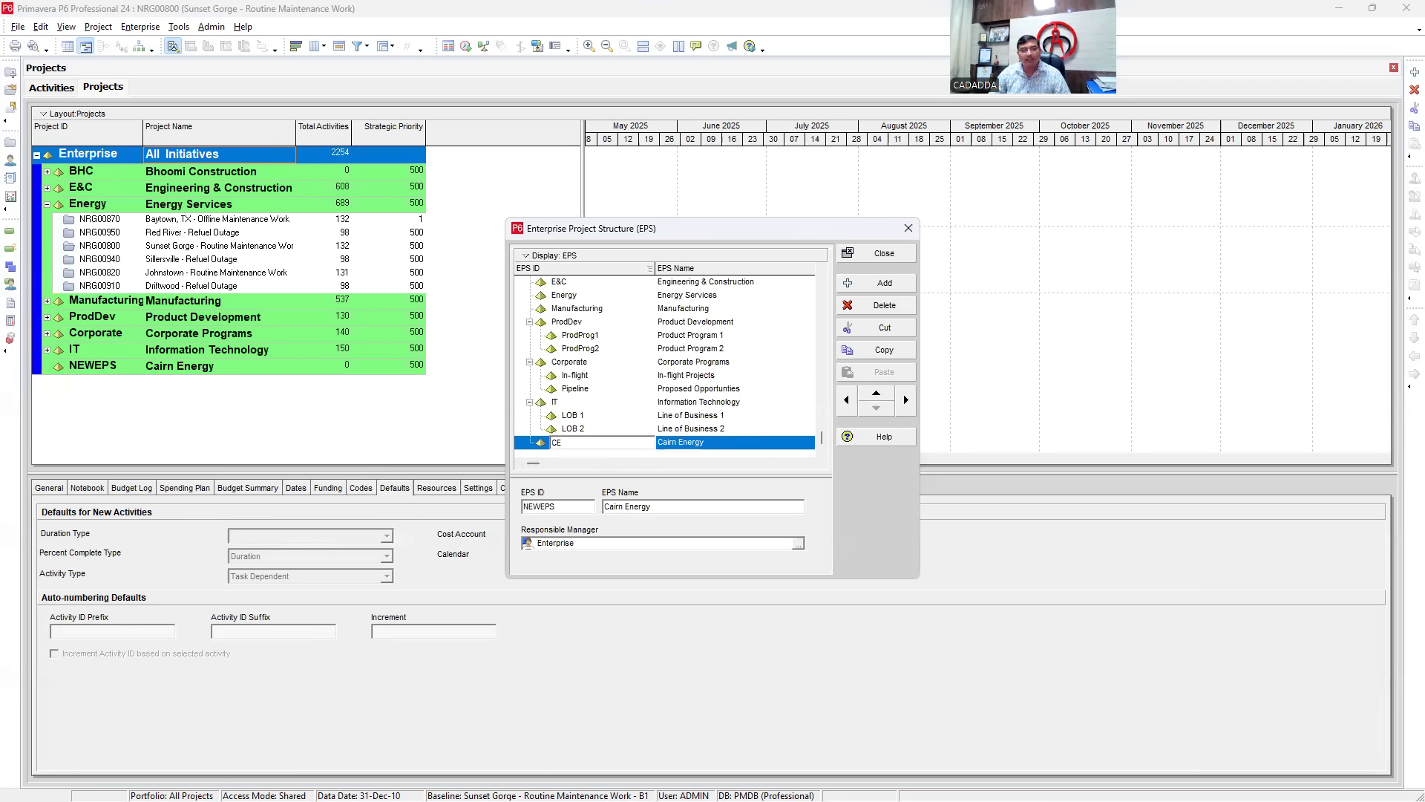
{"action": "key", "text": "Return"}
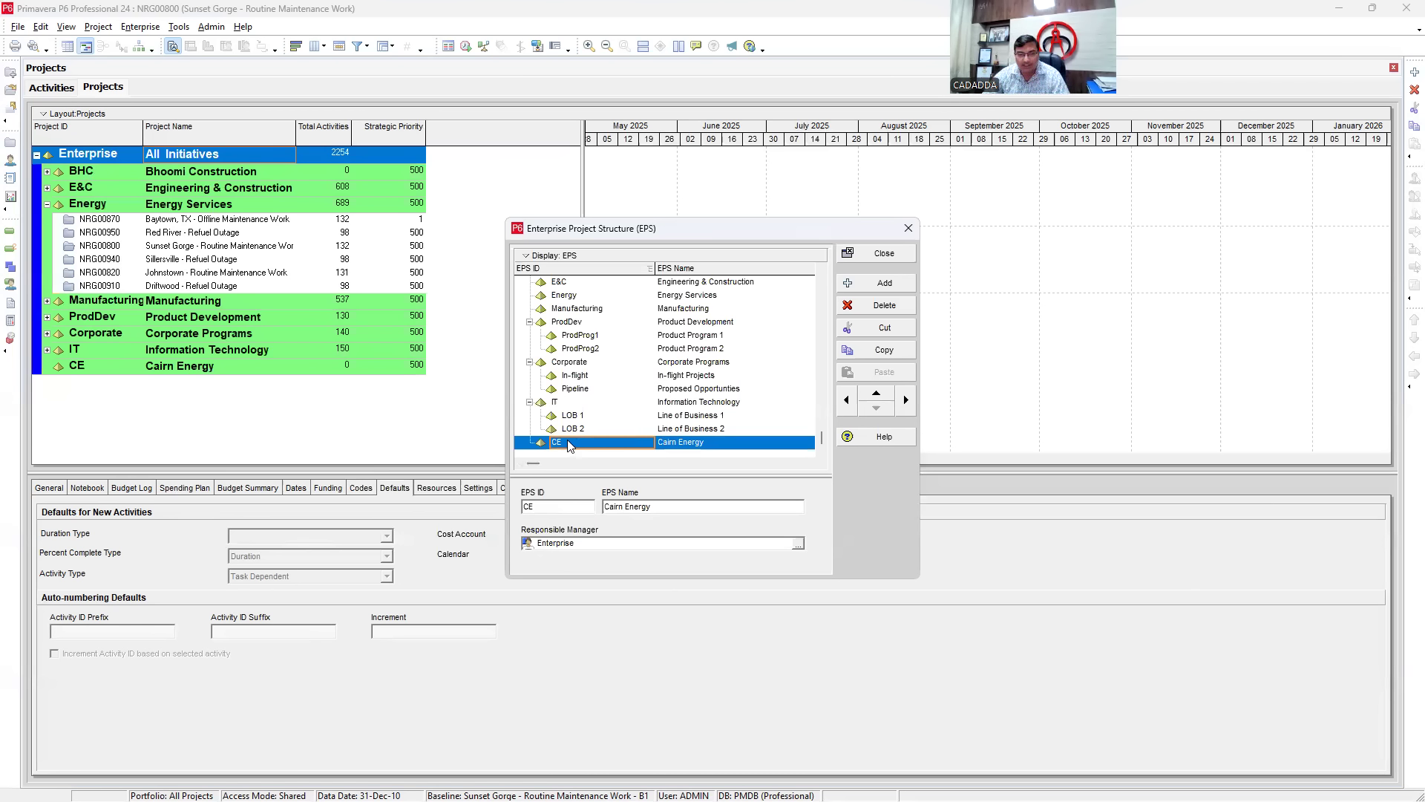
- Move CE – Cairn Energy up to the top of the EPS, above BHC
{"action": "left_click", "coordinate": [877, 396]}
{"action": "left_click", "coordinate": [877, 394]}
{"action": "left_click", "coordinate": [877, 393]}
{"action": "left_click", "coordinate": [876, 394]}
{"action": "left_click", "coordinate": [877, 393]}
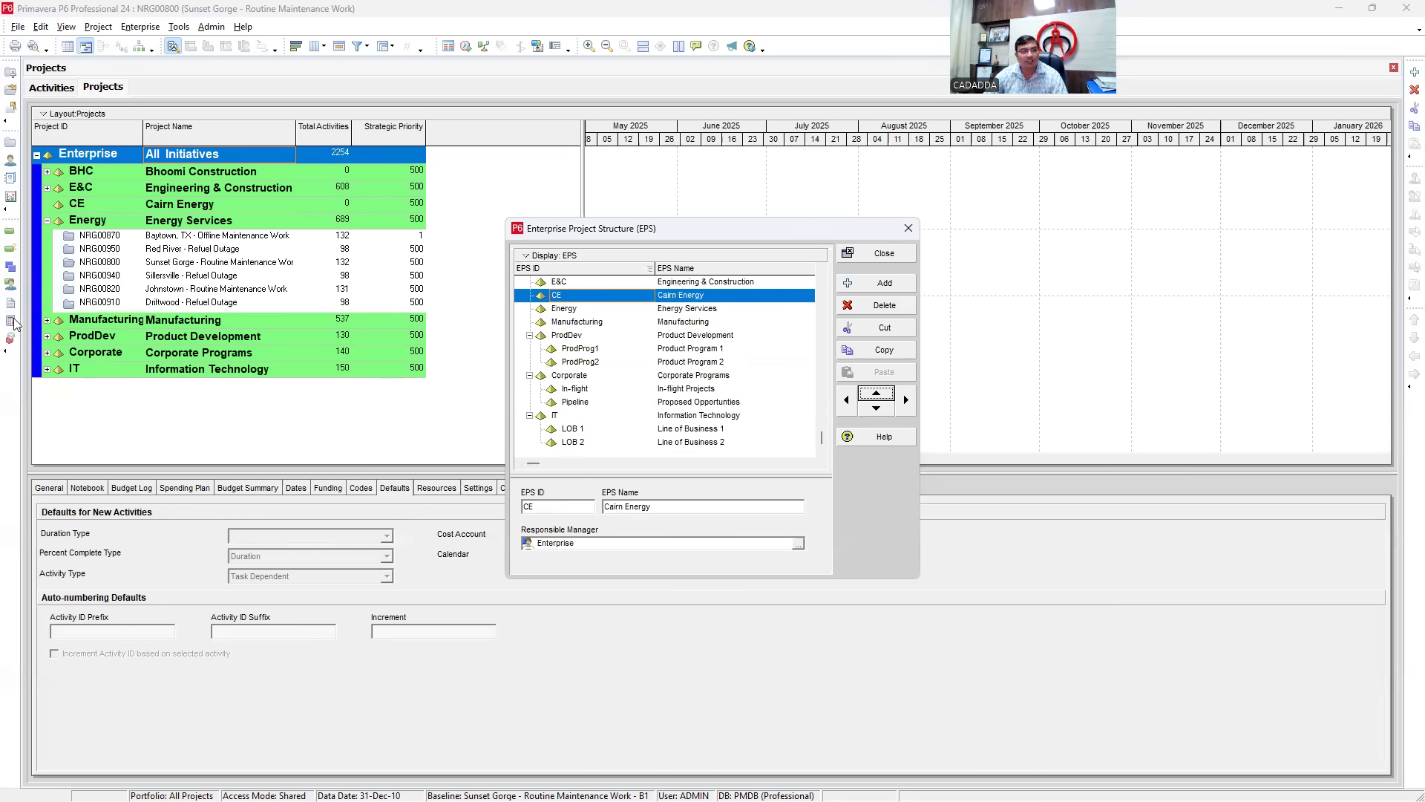
{"action": "left_click", "coordinate": [877, 398]}
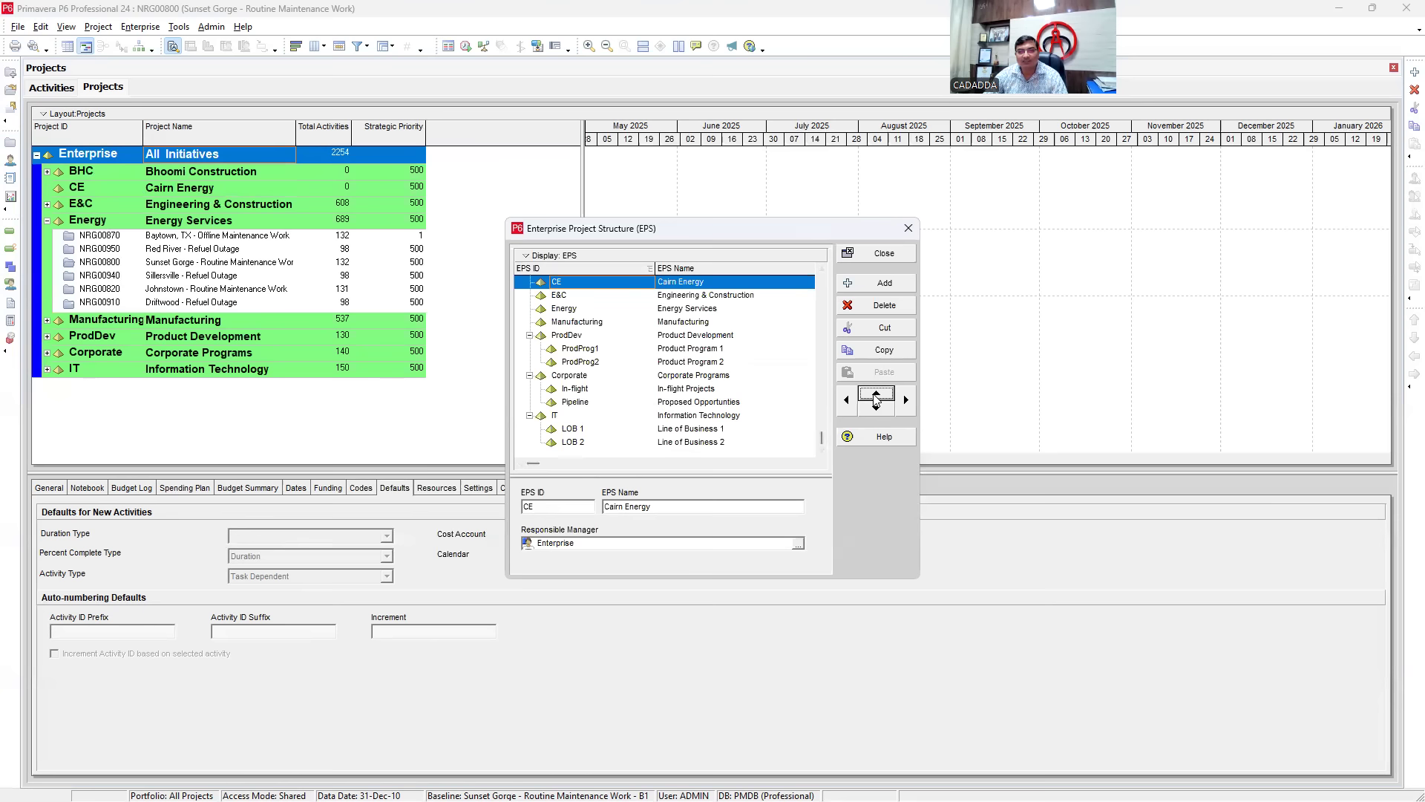
{"action": "left_click", "coordinate": [877, 397]}
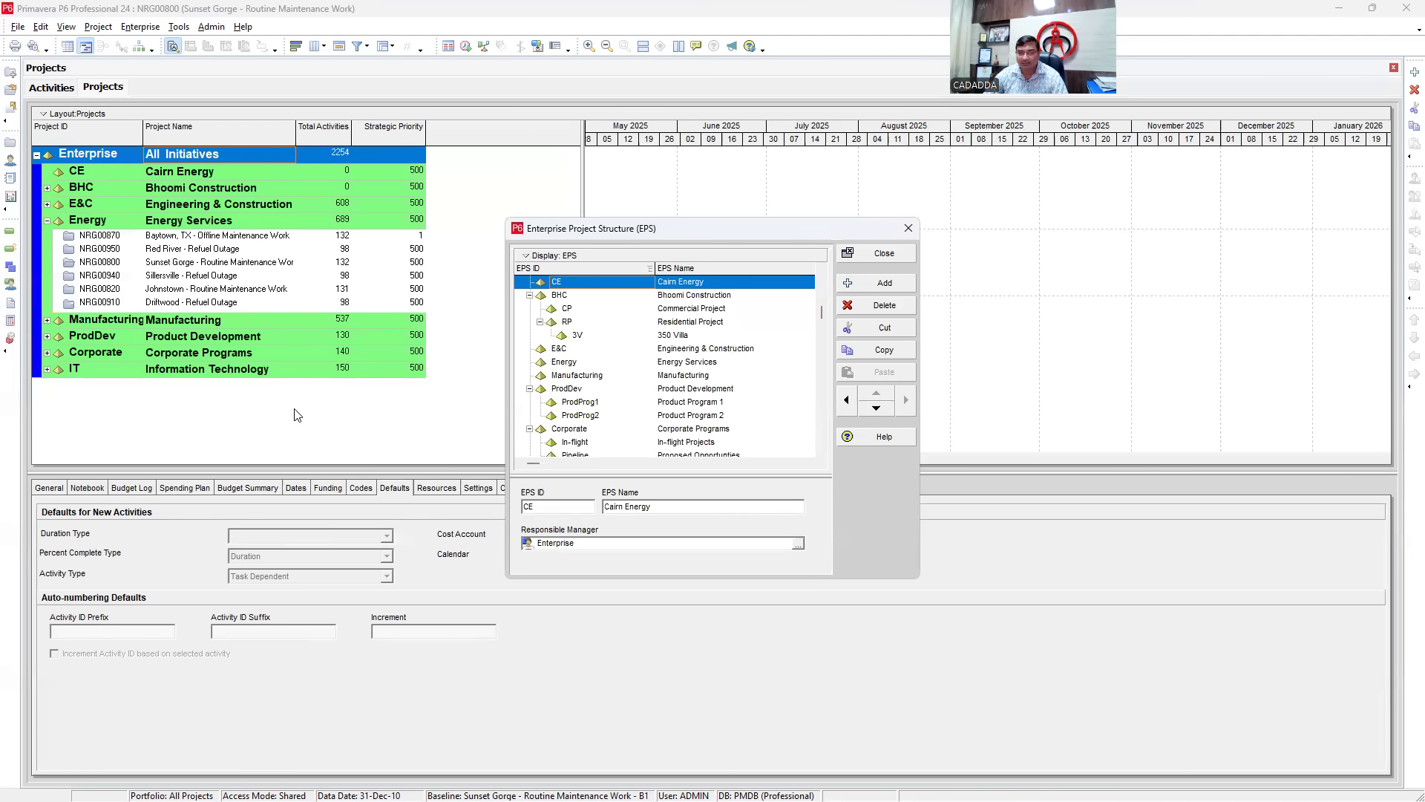
- Add a new EPS node and indent it as a child of Cairn Energy
{"action": "right_click", "coordinate": [669, 288]}
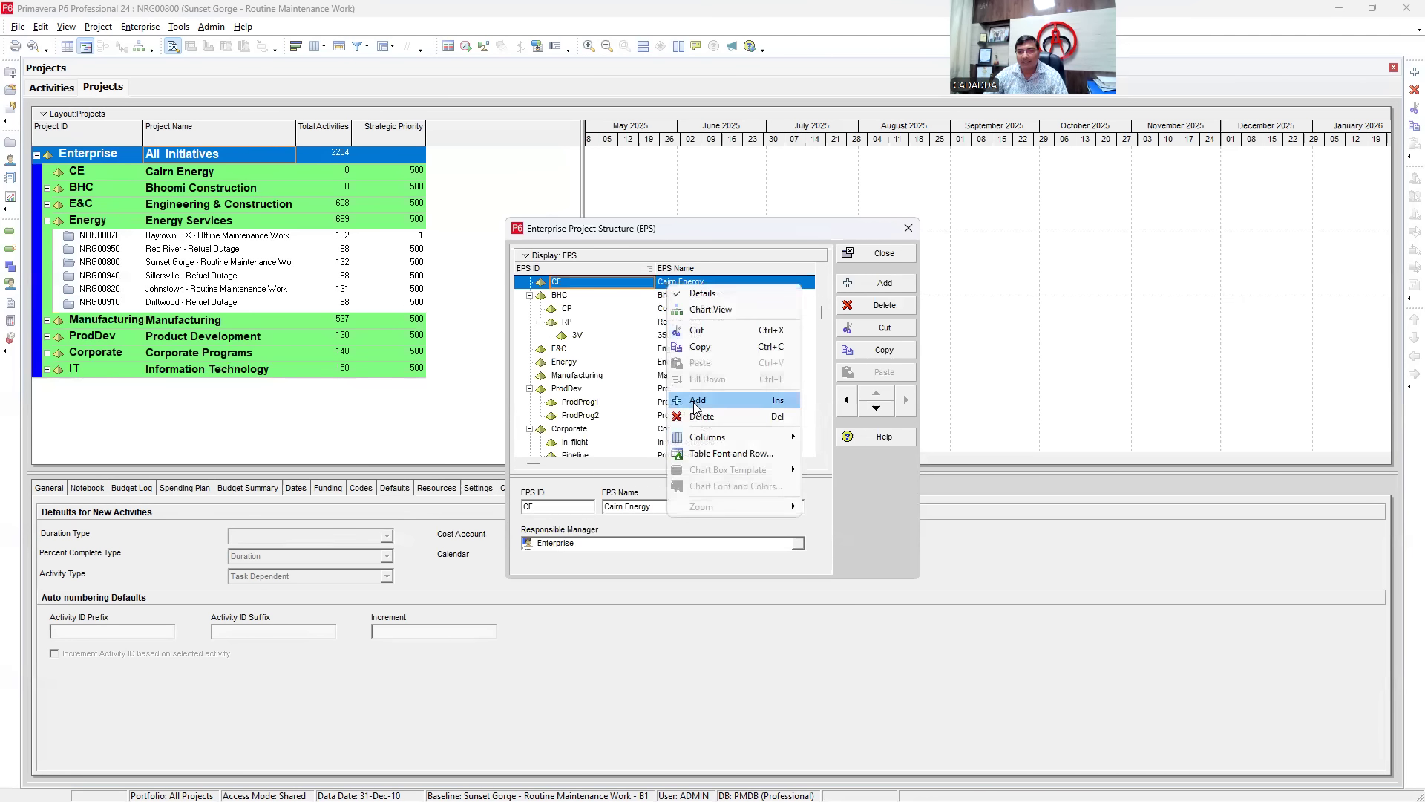
{"action": "left_click", "coordinate": [698, 401]}
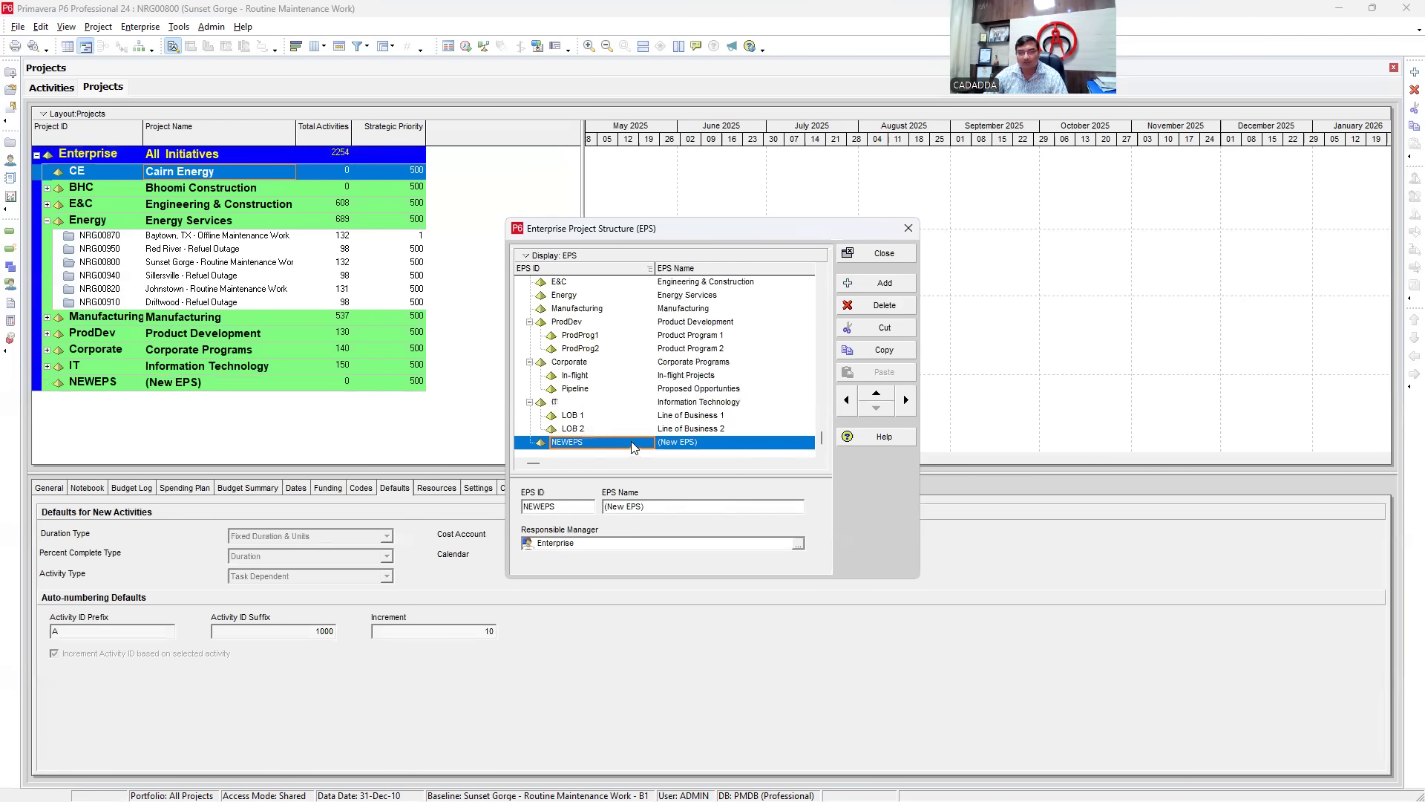
{"action": "scroll", "coordinate": [616, 423], "scroll_direction": "up", "scroll_amount": 2}
{"action": "left_click", "coordinate": [562, 297]}
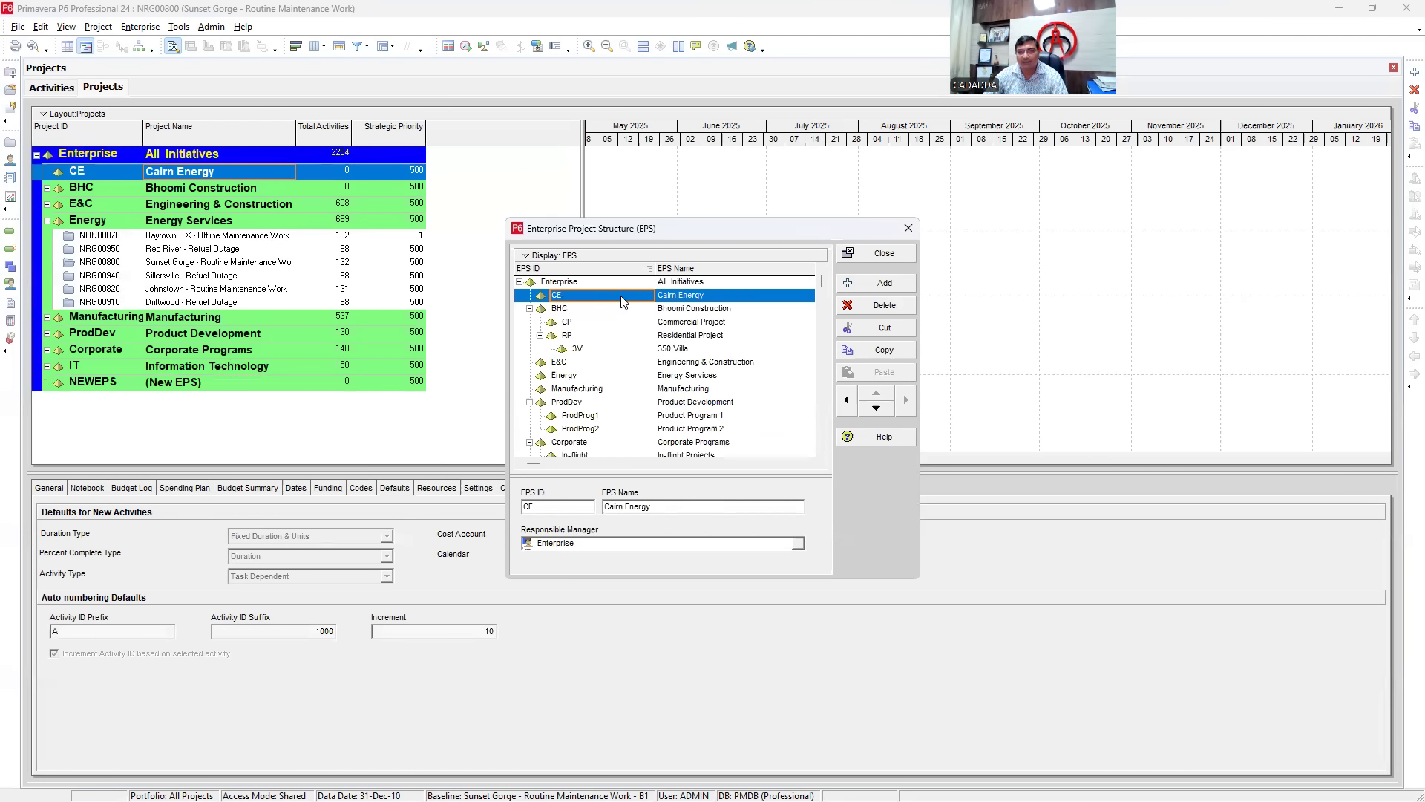
{"action": "right_click", "coordinate": [624, 299]}
{"action": "left_click", "coordinate": [659, 416]}
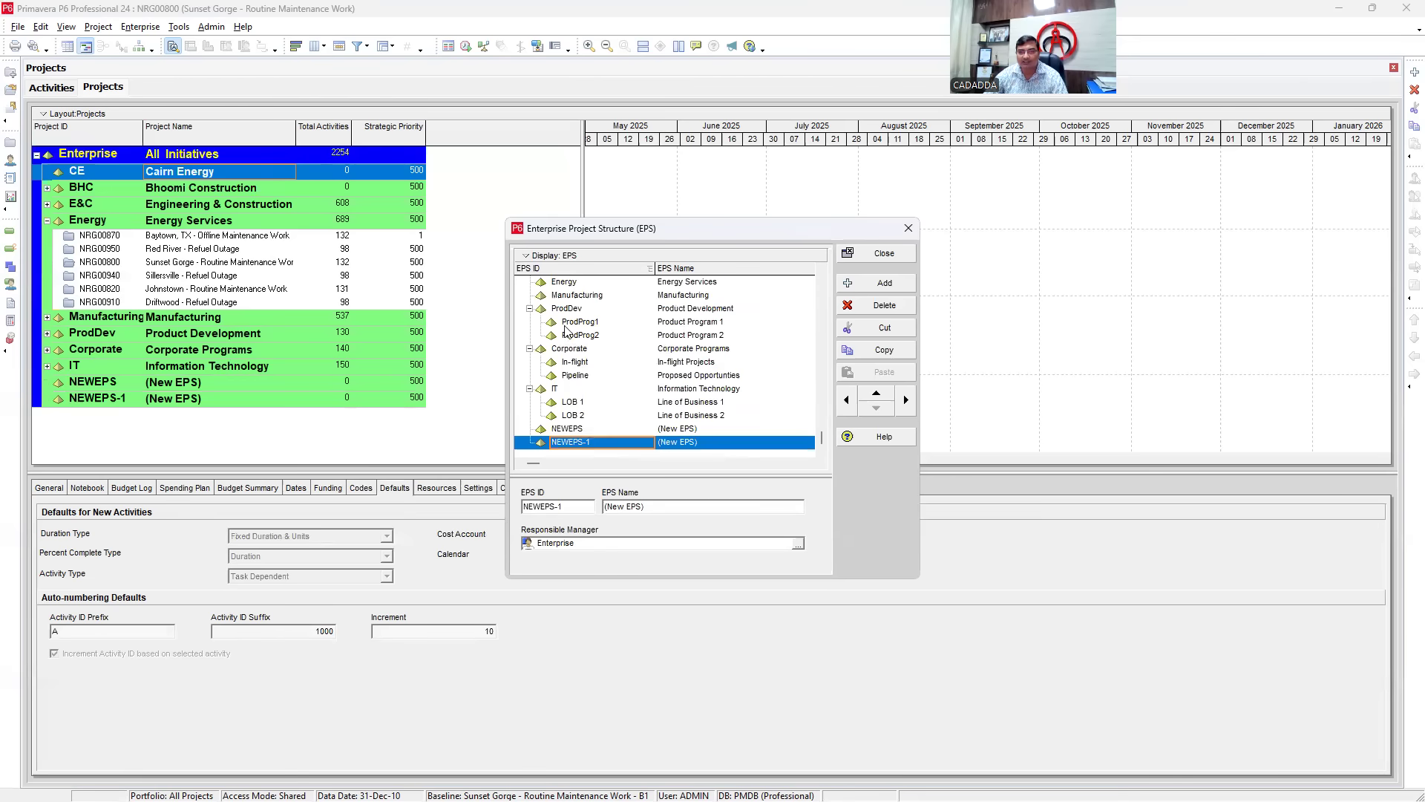
{"action": "left_click", "coordinate": [877, 399]}
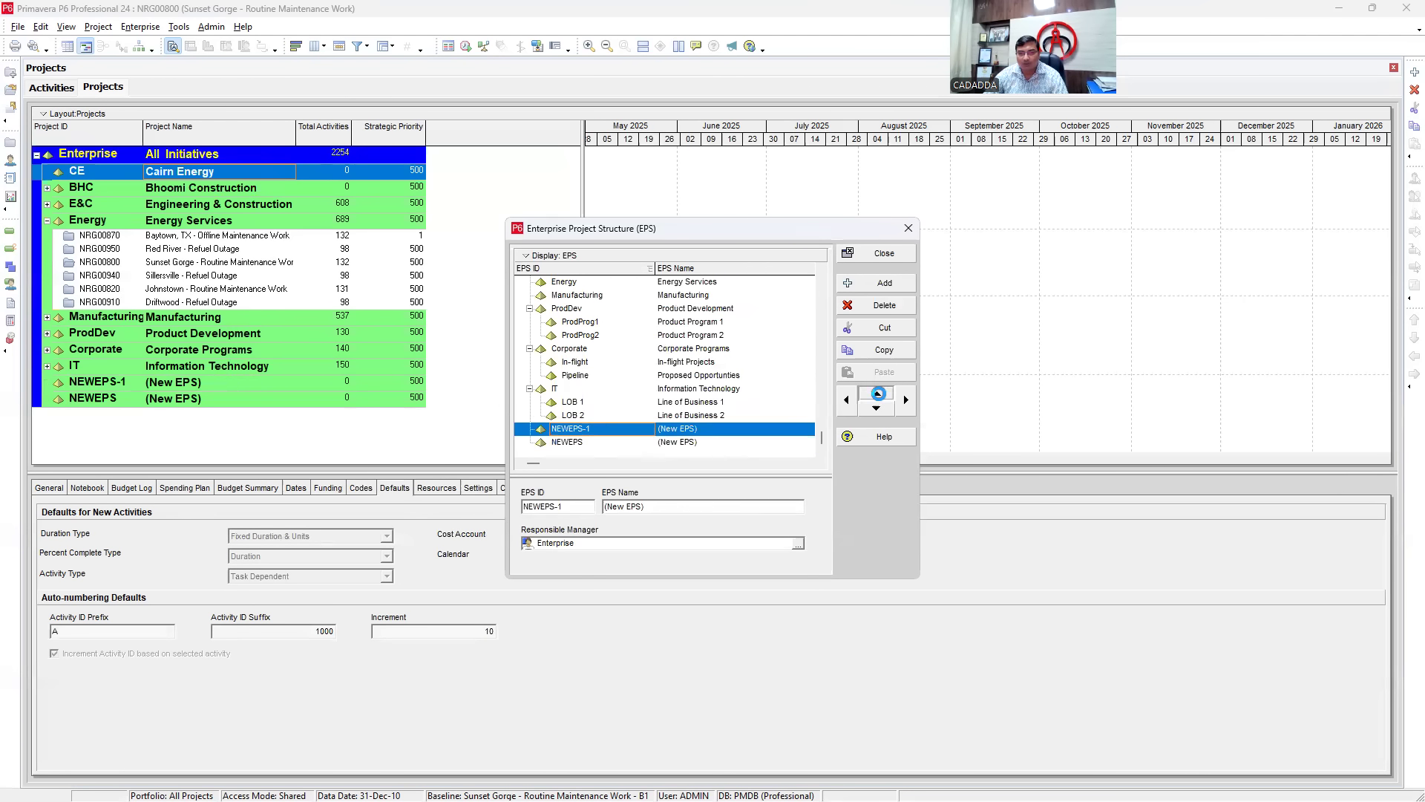
{"action": "left_click", "coordinate": [876, 398]}
{"action": "left_click", "coordinate": [876, 398]}
{"action": "left_click", "coordinate": [876, 399]}
{"action": "left_click", "coordinate": [877, 399]}
{"action": "left_click", "coordinate": [876, 398]}
{"action": "left_click", "coordinate": [877, 399]}
{"action": "left_click", "coordinate": [876, 399]}
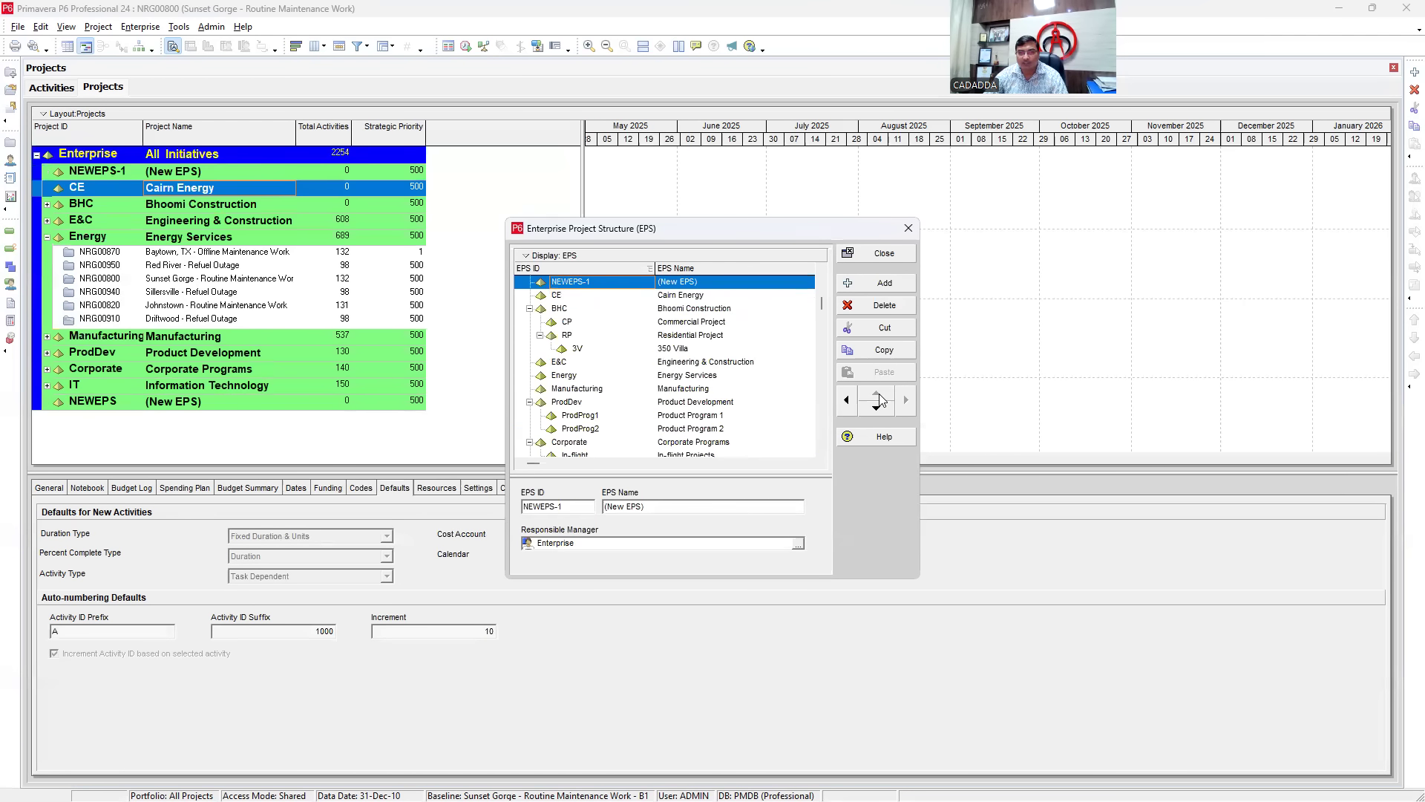
{"action": "left_click", "coordinate": [877, 407]}
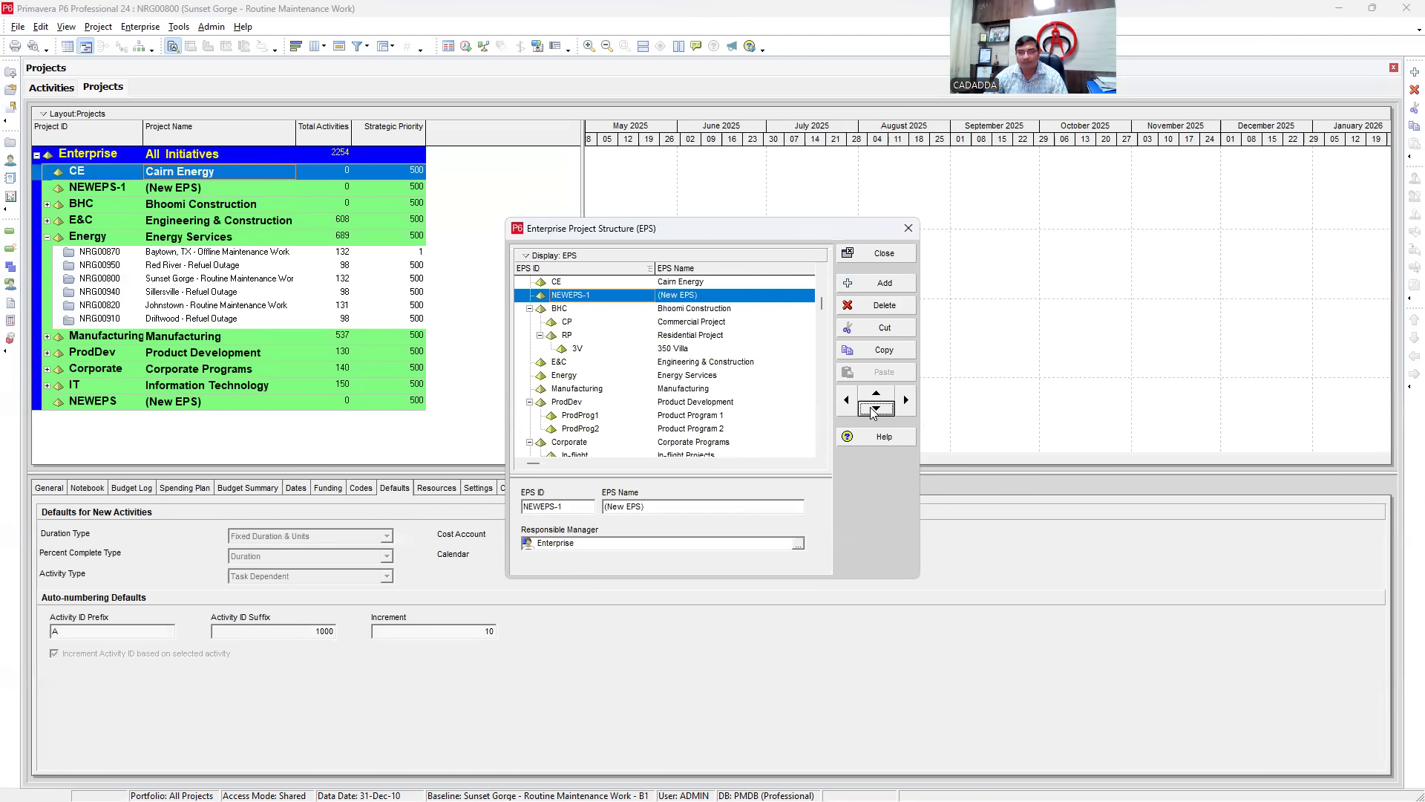
{"action": "left_click", "coordinate": [906, 402]}
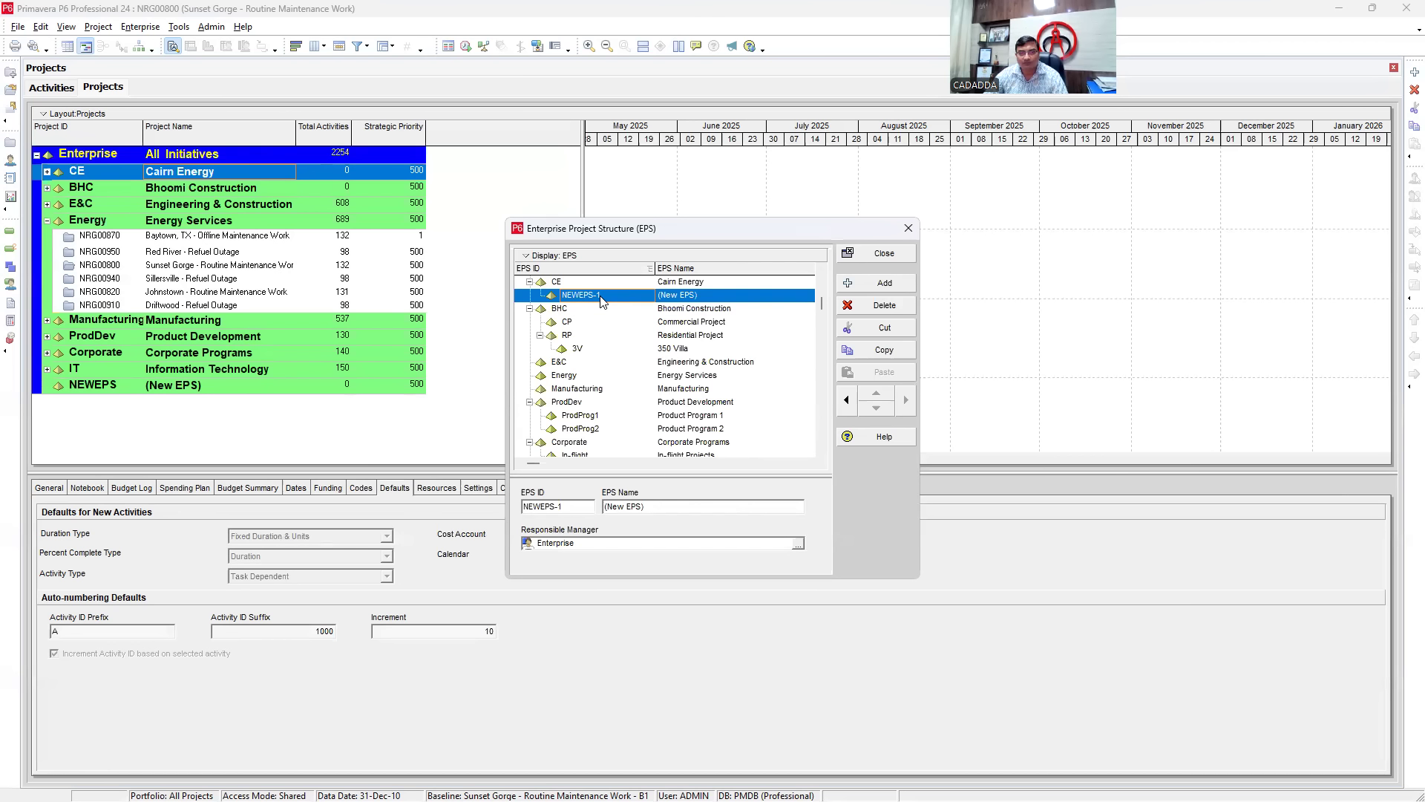
- Name the new child node 'OIL & GAS' with EPS ID OG
{"action": "left_click", "coordinate": [708, 294]}
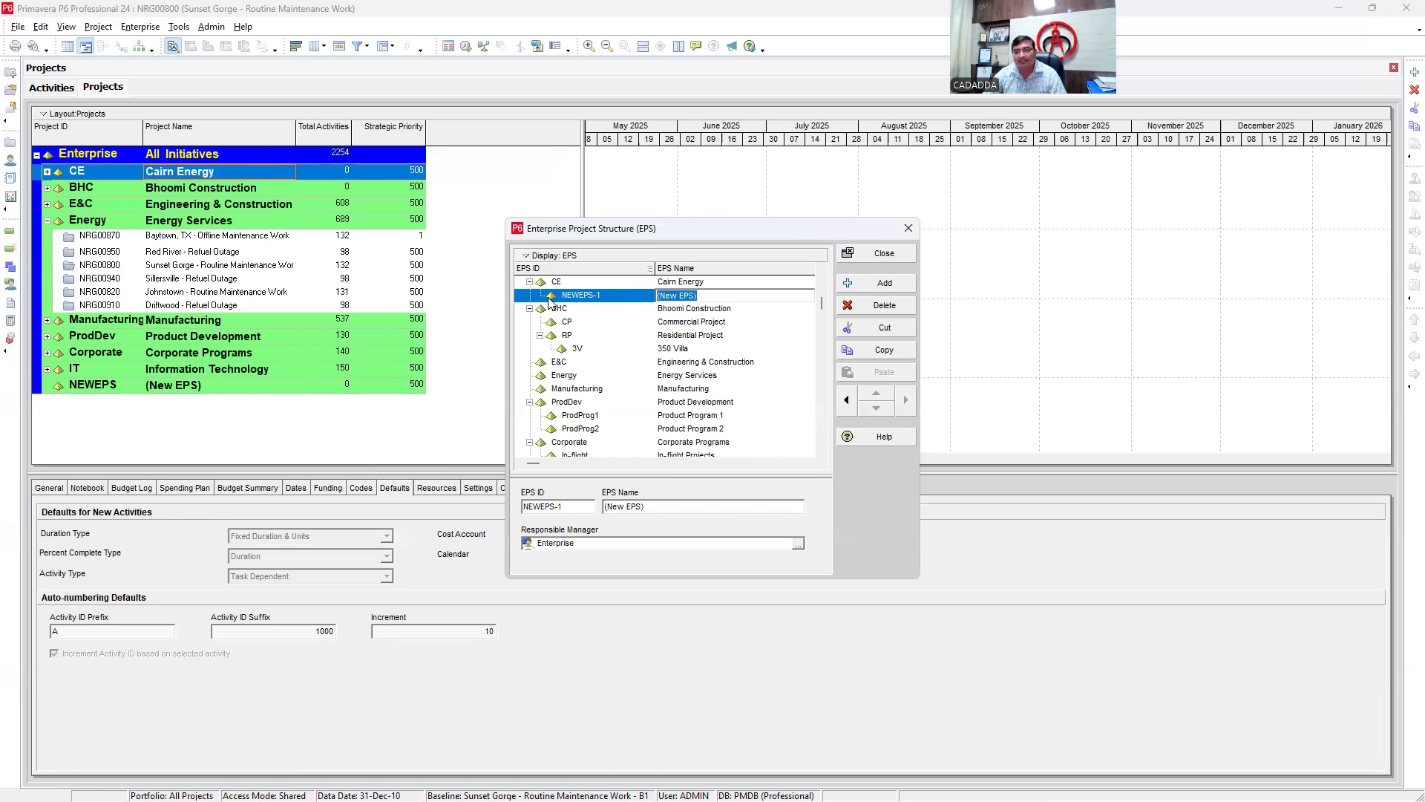
{"action": "type", "text": "OIL & GAS"}
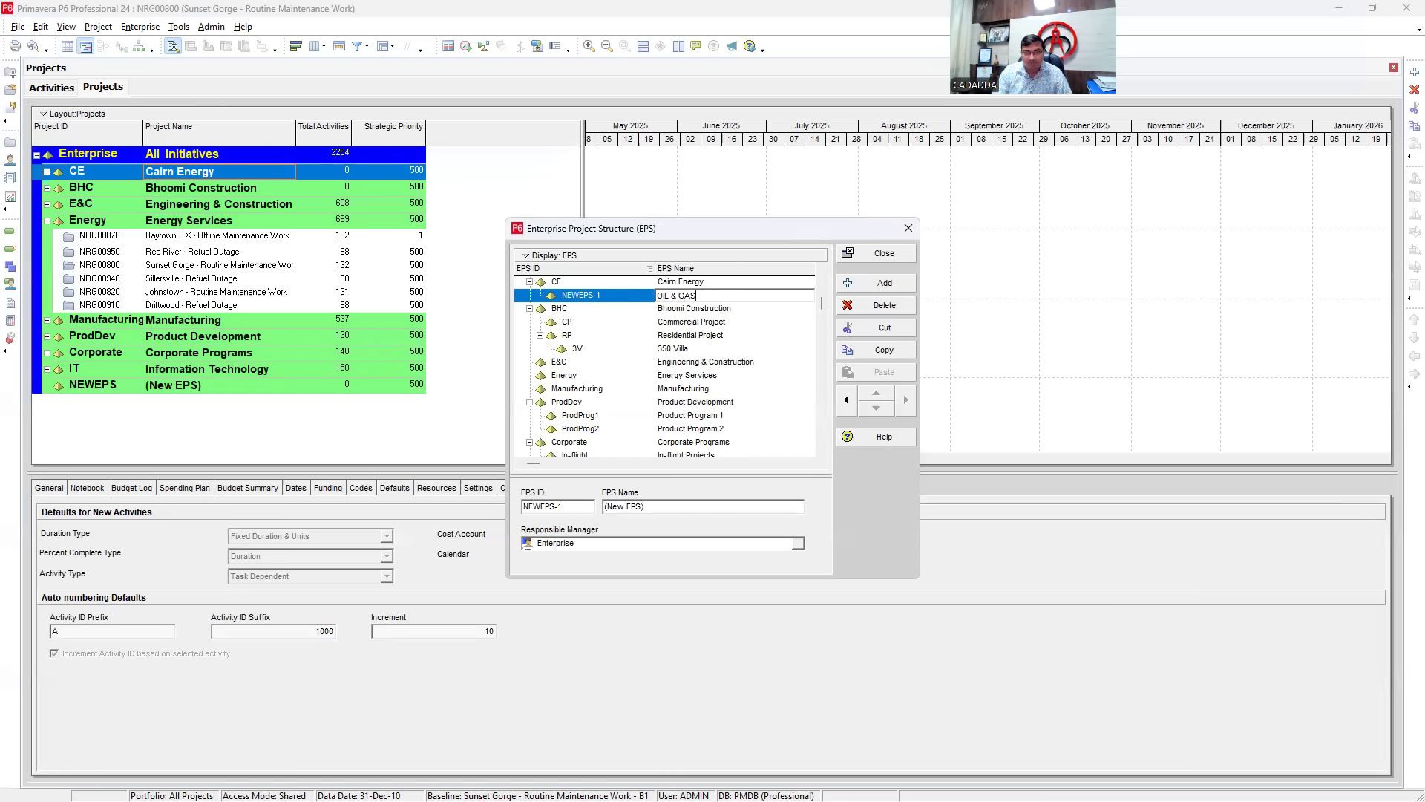
{"action": "key", "text": "Return"}
{"action": "left_click", "coordinate": [618, 294]}
{"action": "key", "text": "BackSpace"}
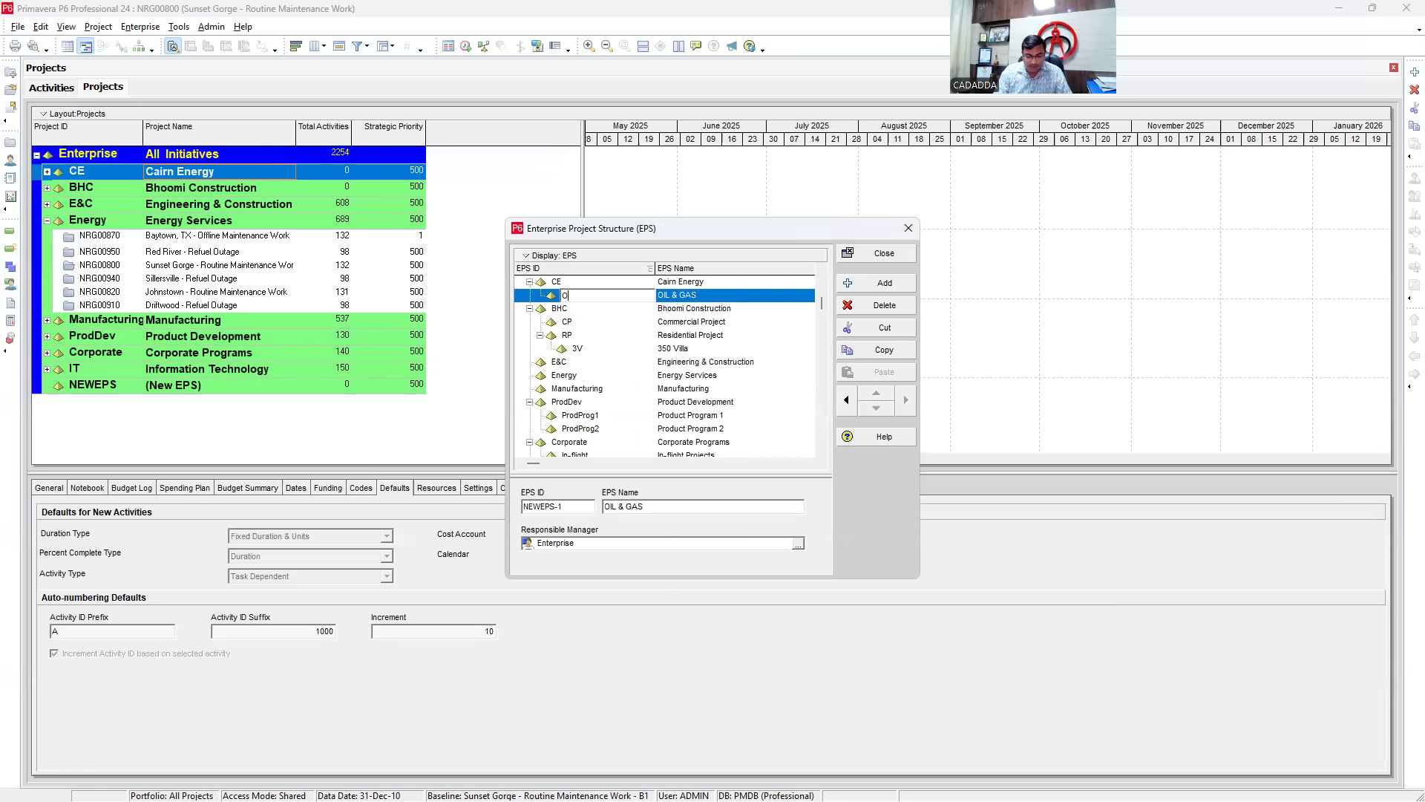
{"action": "type", "text": "OG"}
{"action": "key", "text": "Return"}
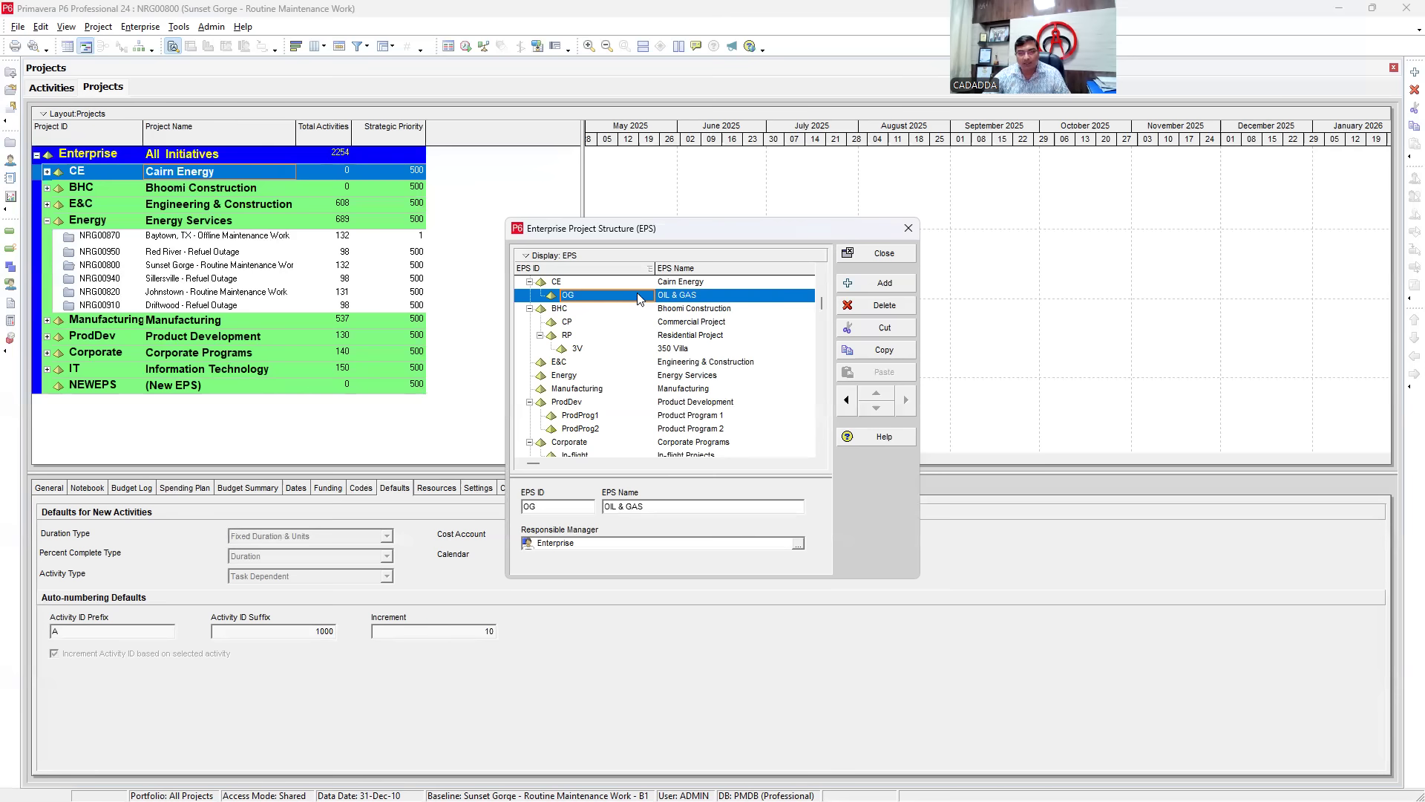
- Add a second Cairn Energy child named 'Green Energy' with EPS ID GE
{"action": "right_click", "coordinate": [640, 296]}
{"action": "left_click", "coordinate": [669, 409]}
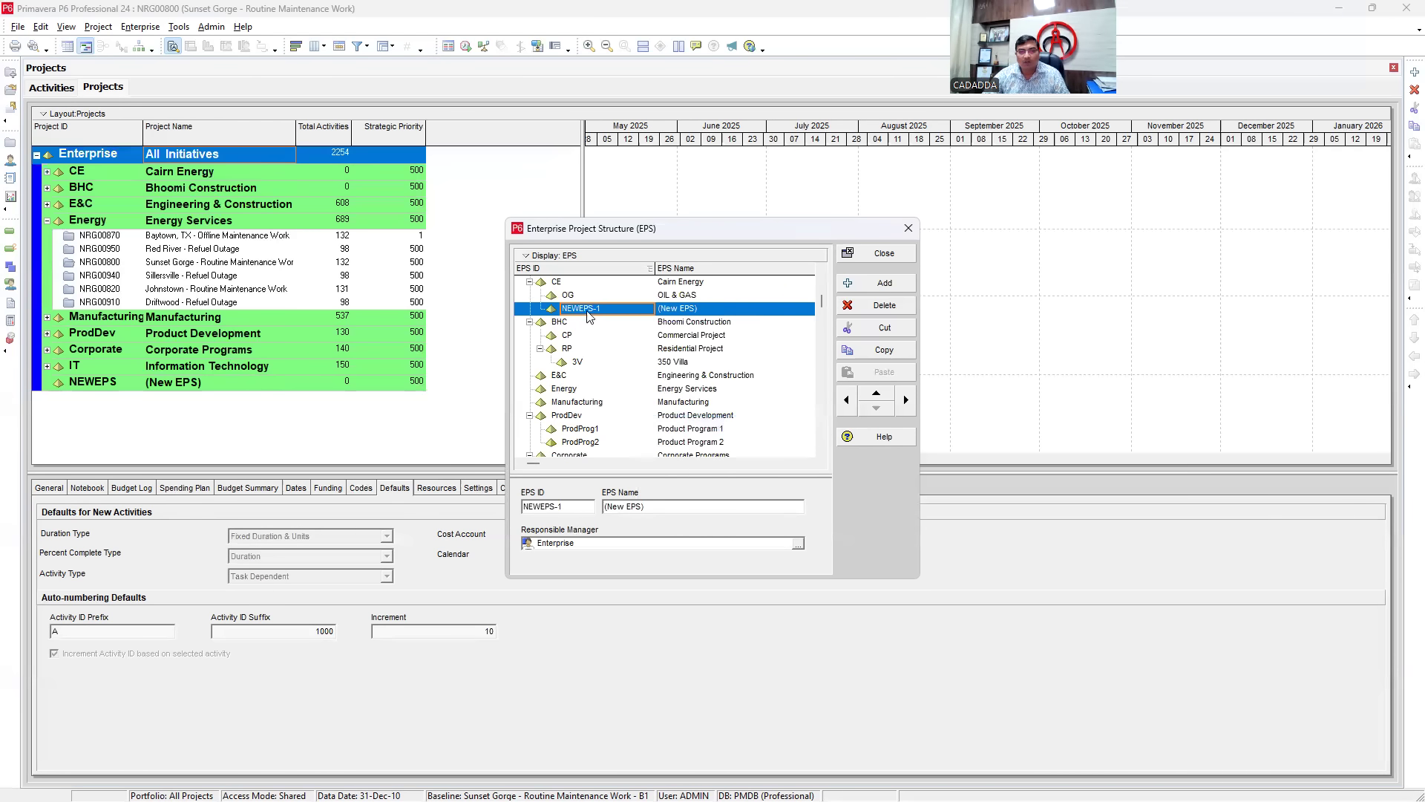
{"action": "left_click", "coordinate": [707, 309]}
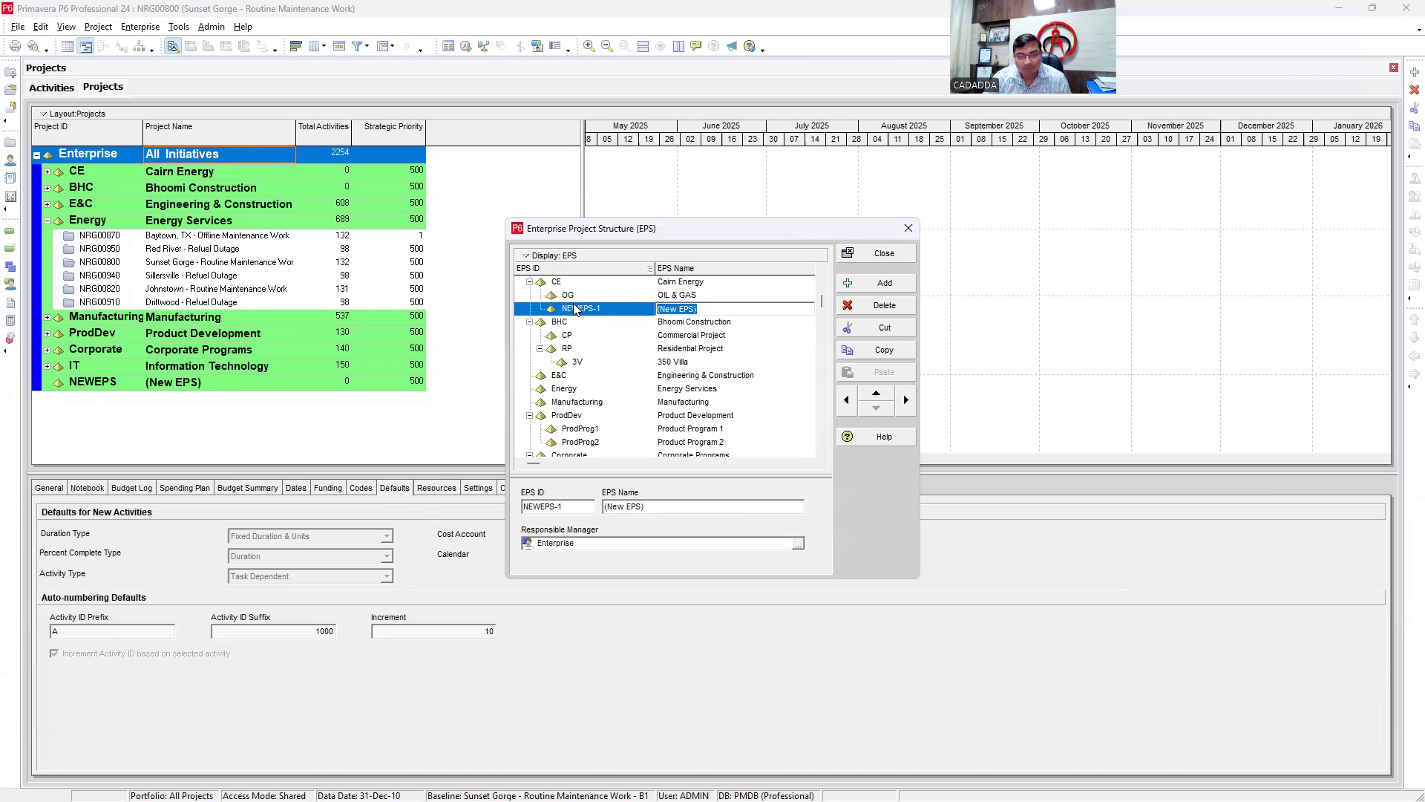
{"action": "type", "text": "Green Energy"}
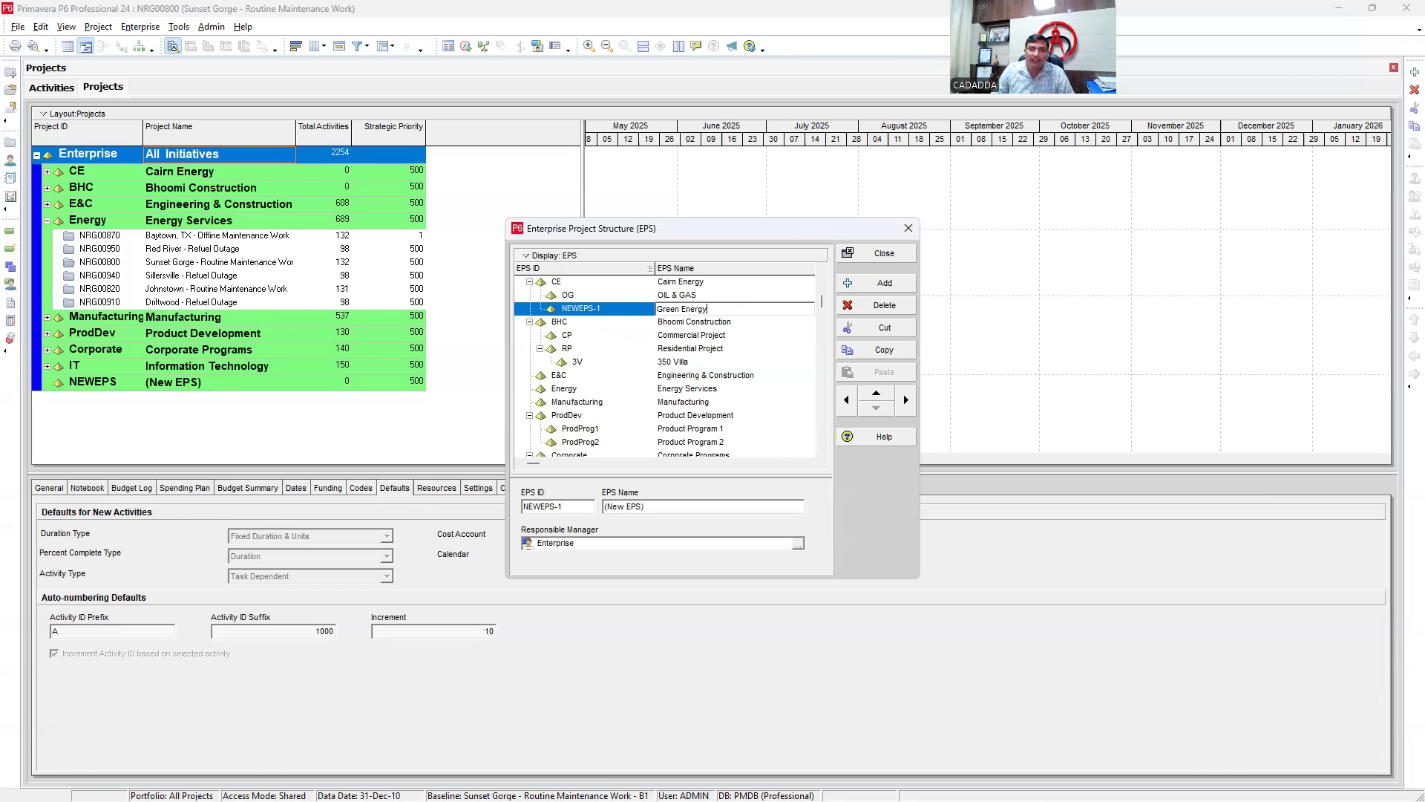
{"action": "left_click", "coordinate": [575, 311]}
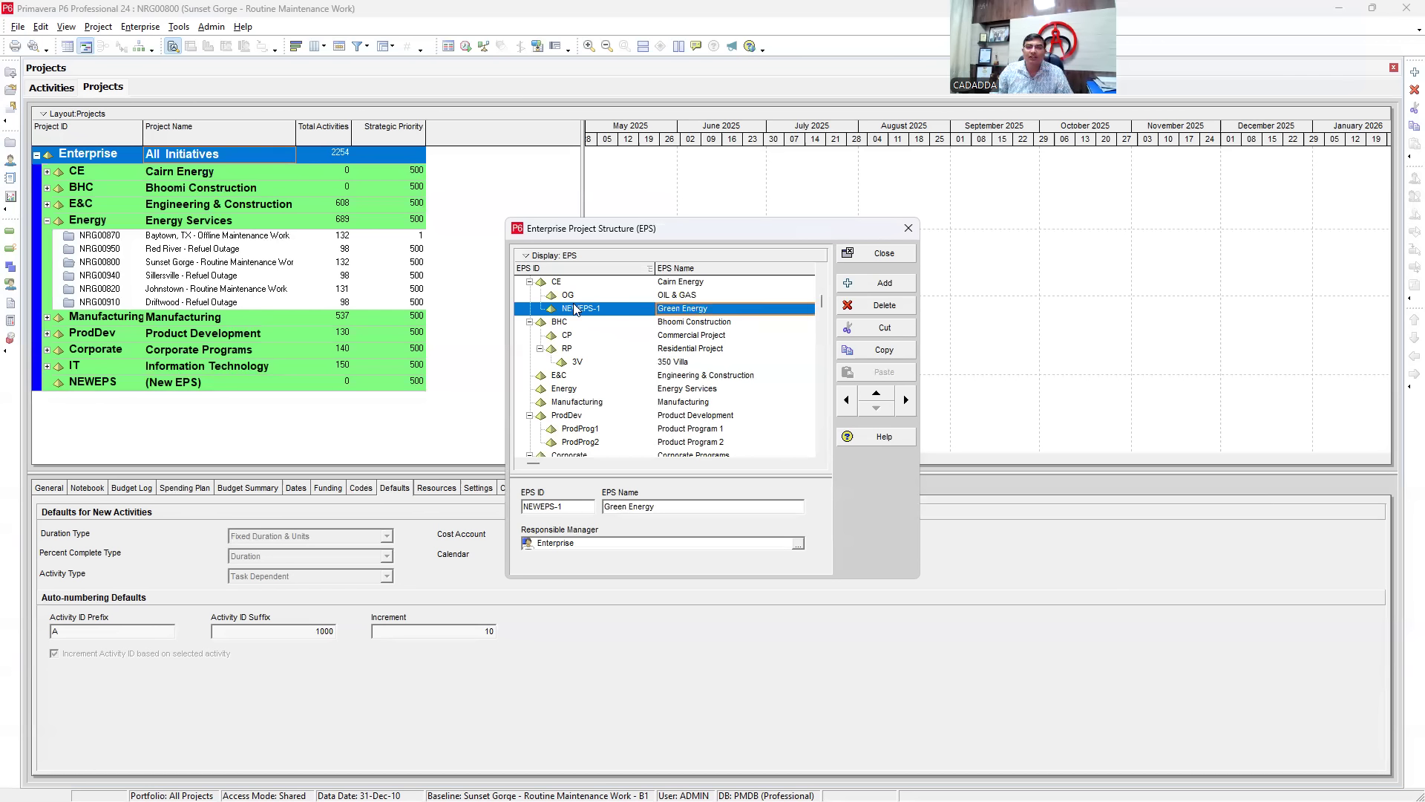
{"action": "left_click", "coordinate": [609, 312]}
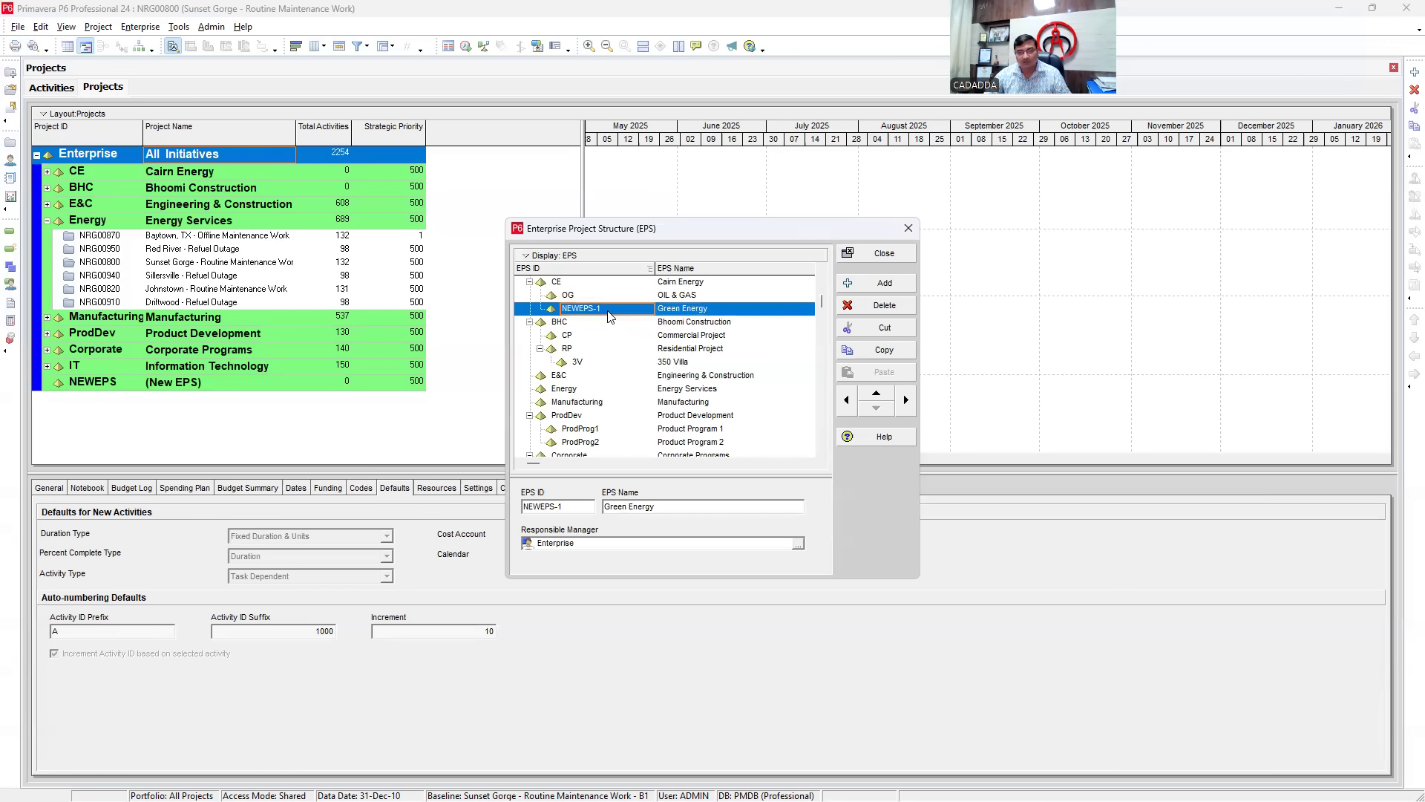
{"action": "type", "text": "GE"}
{"action": "left_click", "coordinate": [608, 312]}
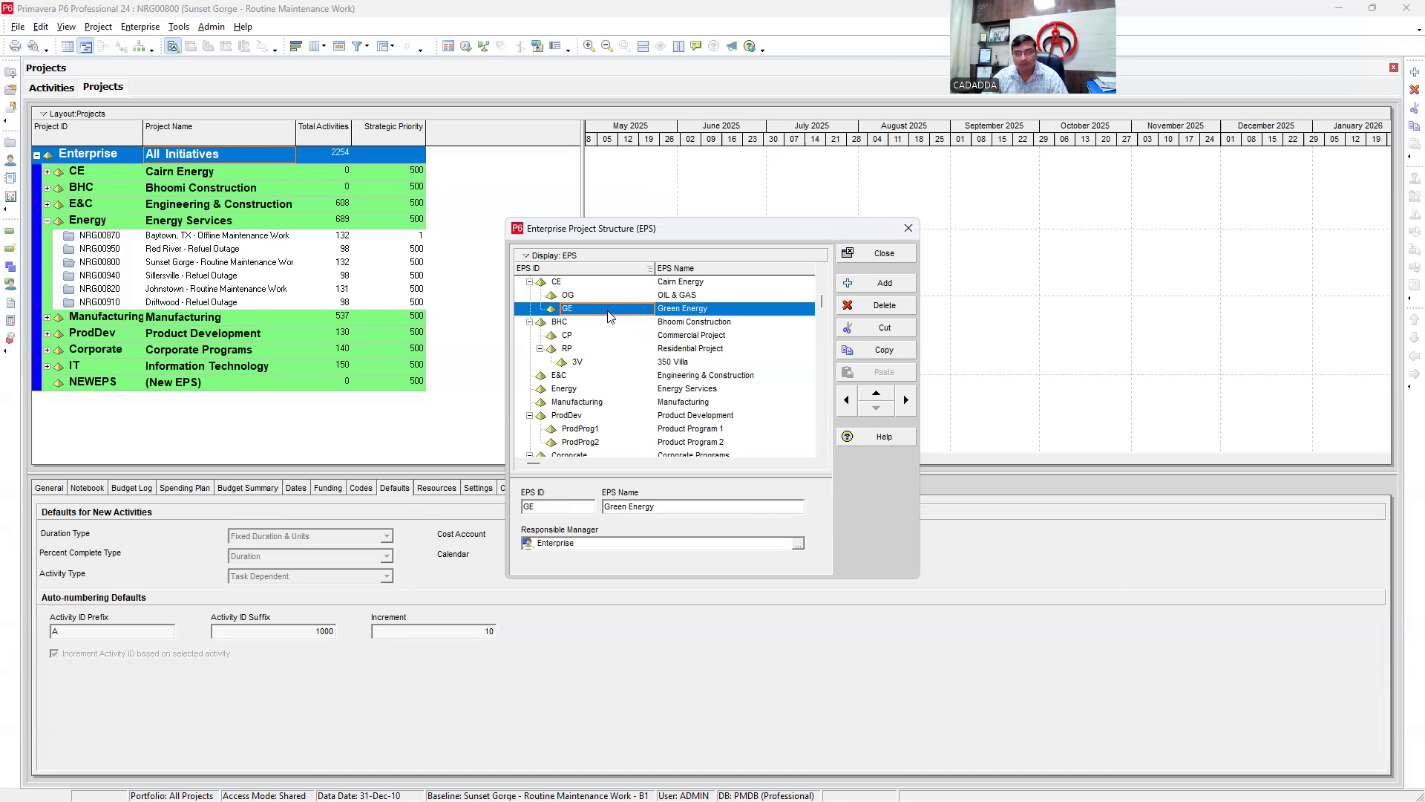
- Check the Cairn Energy, OIL & GAS and Green Energy nodes in the EPS
{"action": "left_click", "coordinate": [676, 286]}
{"action": "left_click", "coordinate": [677, 296]}
{"action": "left_click", "coordinate": [680, 309]}
{"action": "left_click", "coordinate": [677, 295]}
{"action": "left_click", "coordinate": [674, 307]}
{"action": "left_click", "coordinate": [673, 295]}
{"action": "left_click", "coordinate": [670, 308]}
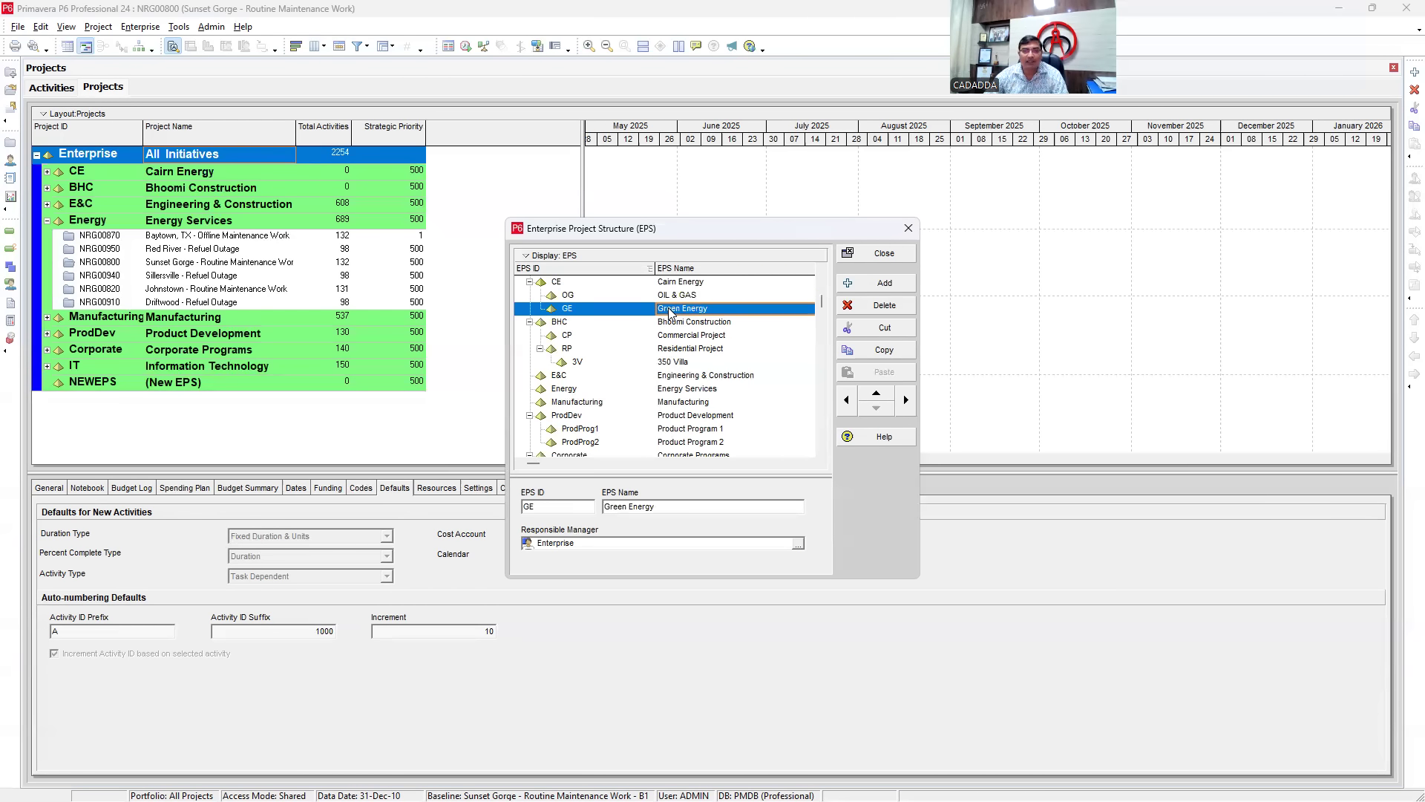
{"action": "left_click", "coordinate": [669, 284]}
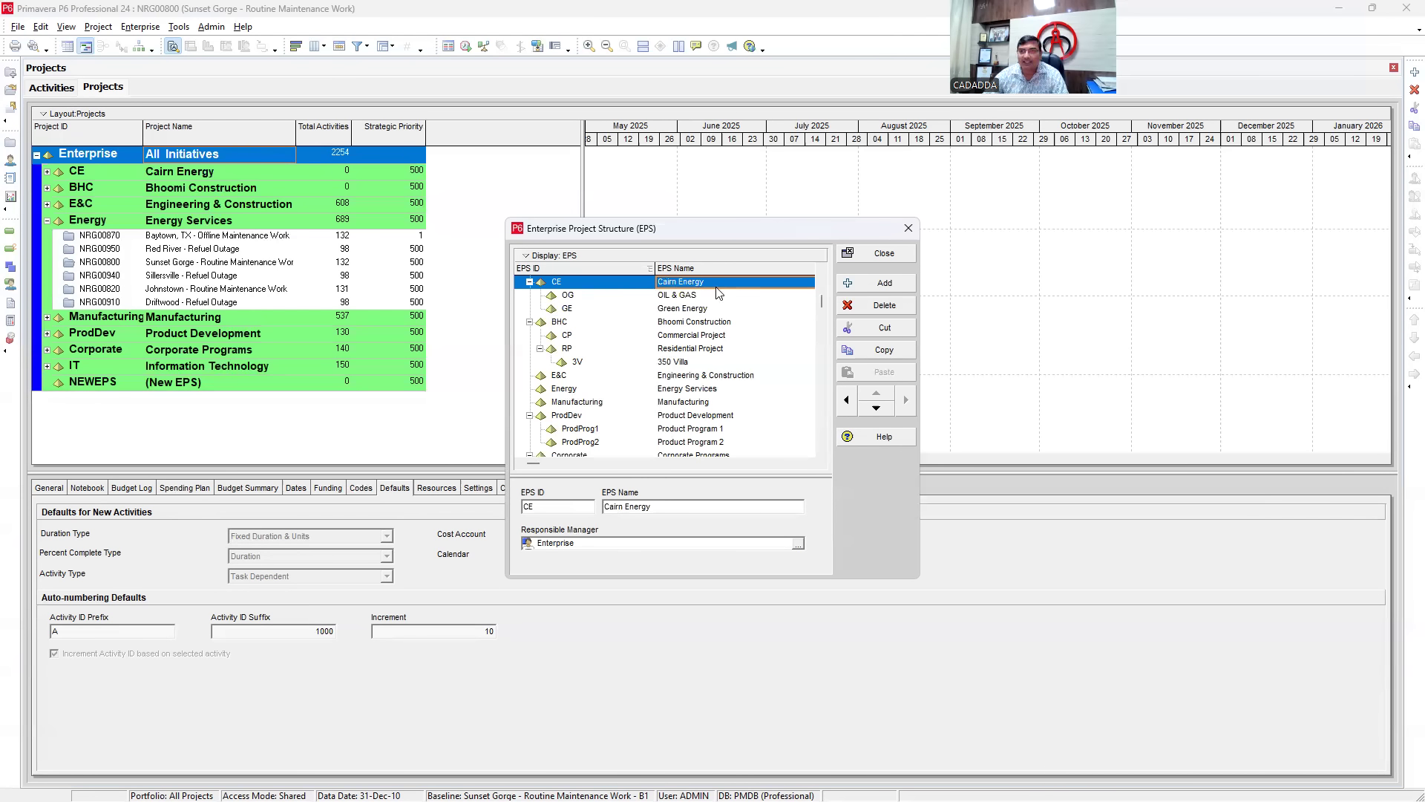
- Assign Director as Cairn Energy's responsible manager and apply it to all its child nodes
{"action": "left_click", "coordinate": [590, 542]}
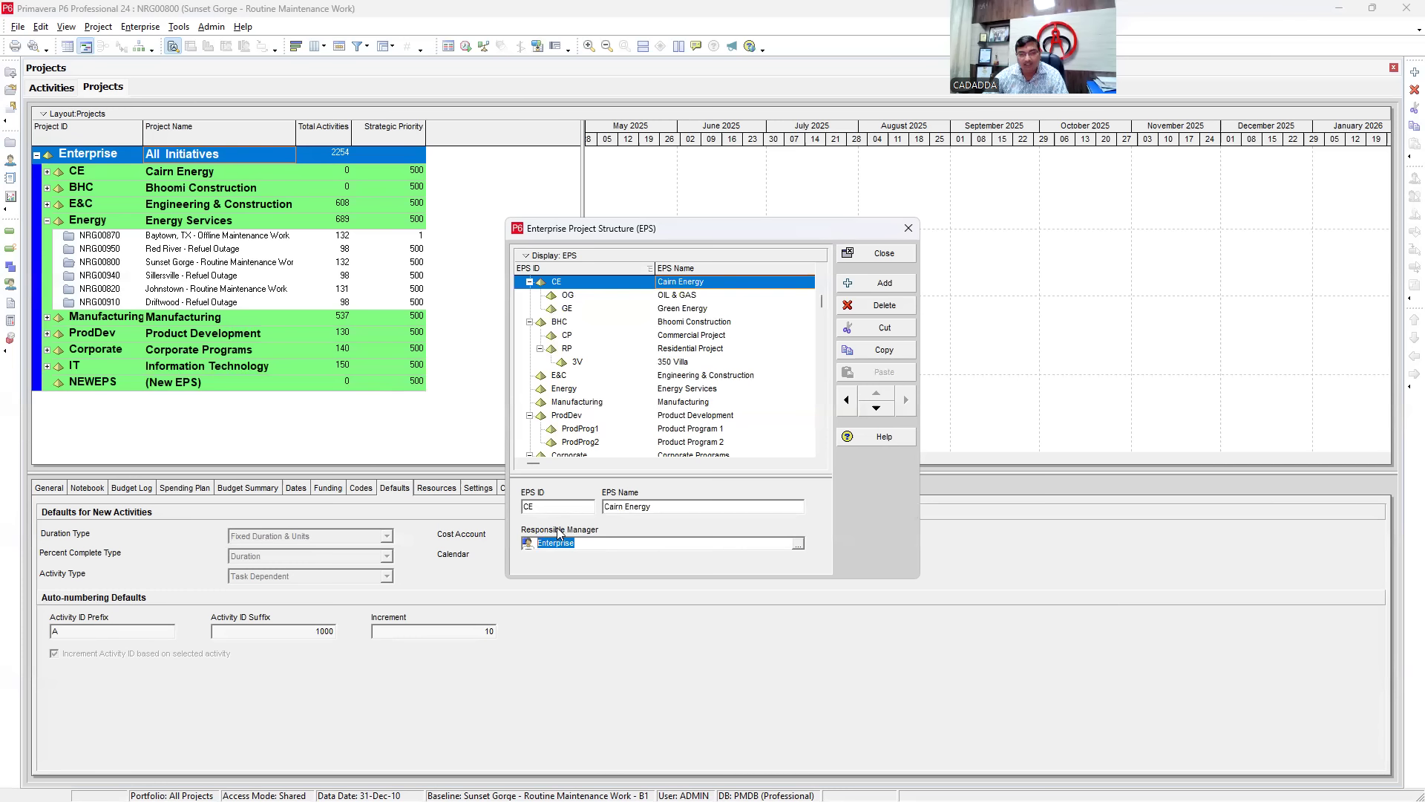
{"action": "left_click", "coordinate": [798, 544]}
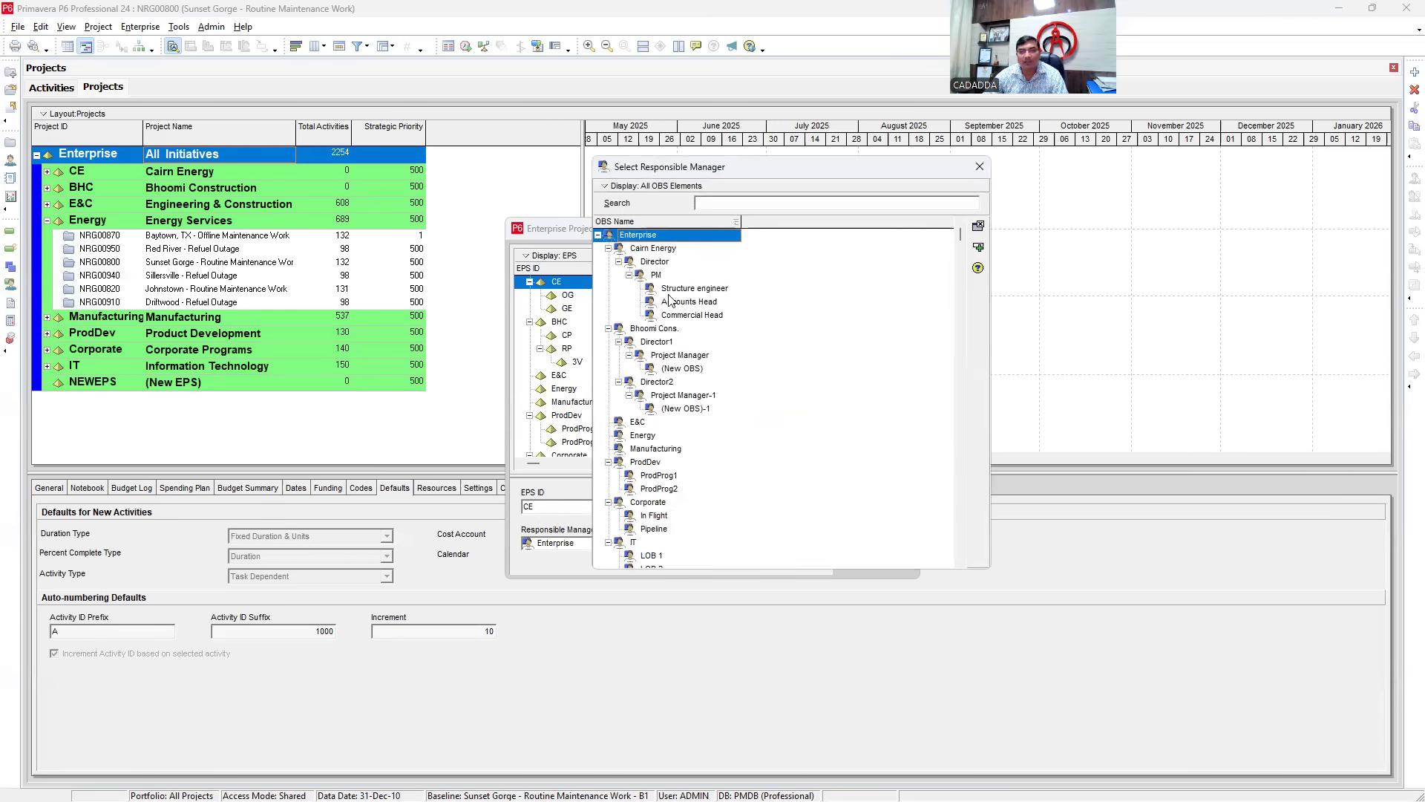
{"action": "left_click", "coordinate": [657, 265]}
{"action": "double_click", "coordinate": [656, 264]}
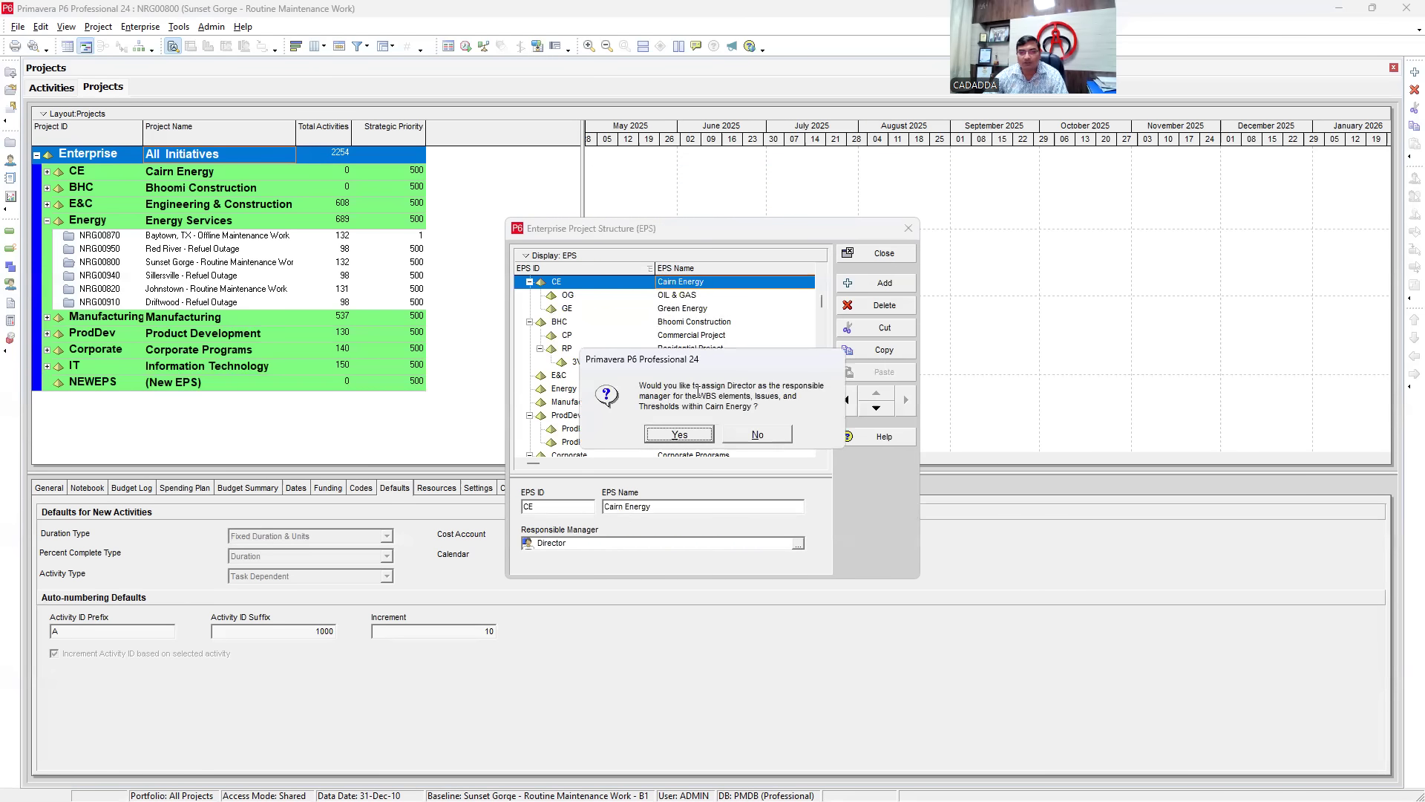
{"action": "left_click", "coordinate": [686, 442]}
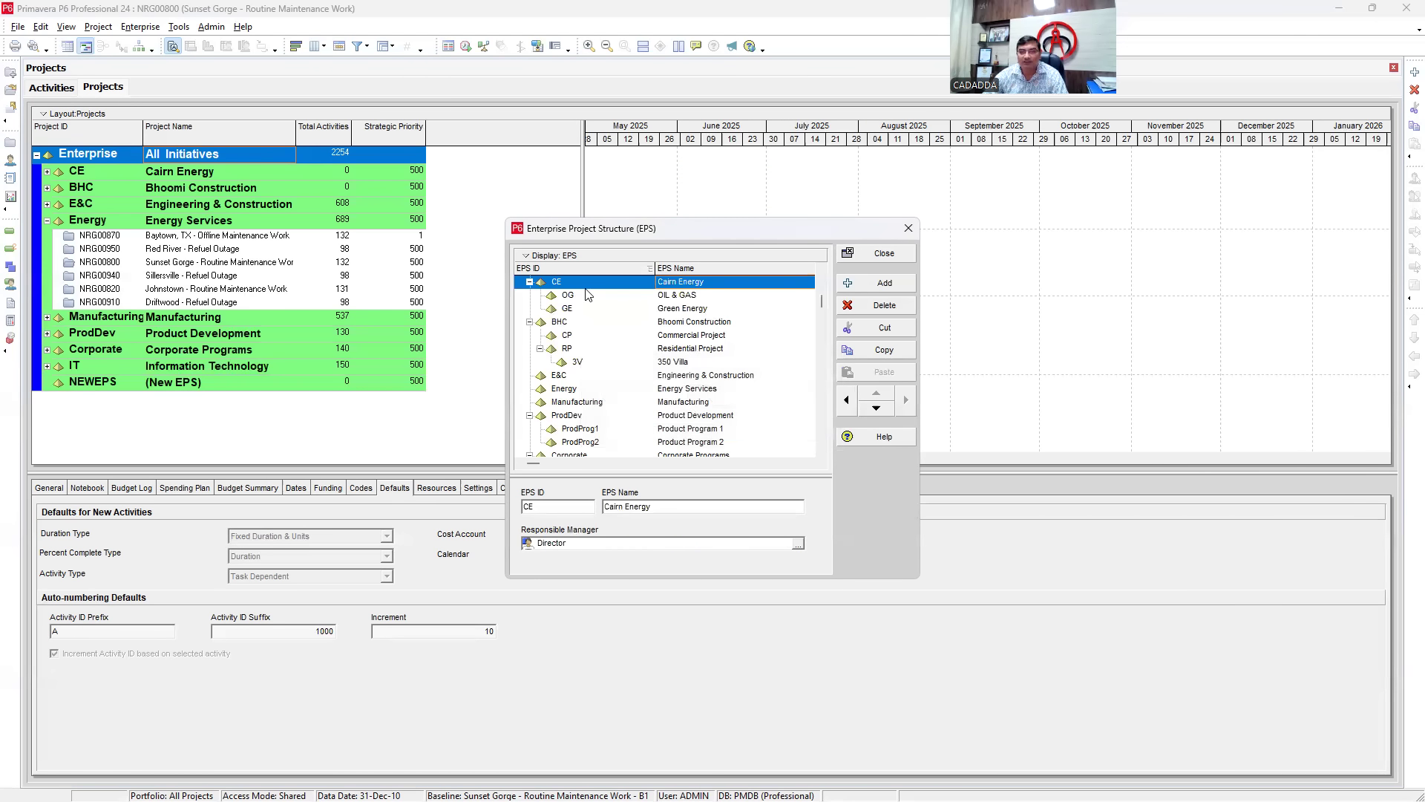
- Make PM the responsible manager of the OIL & GAS node
{"action": "left_click", "coordinate": [676, 297]}
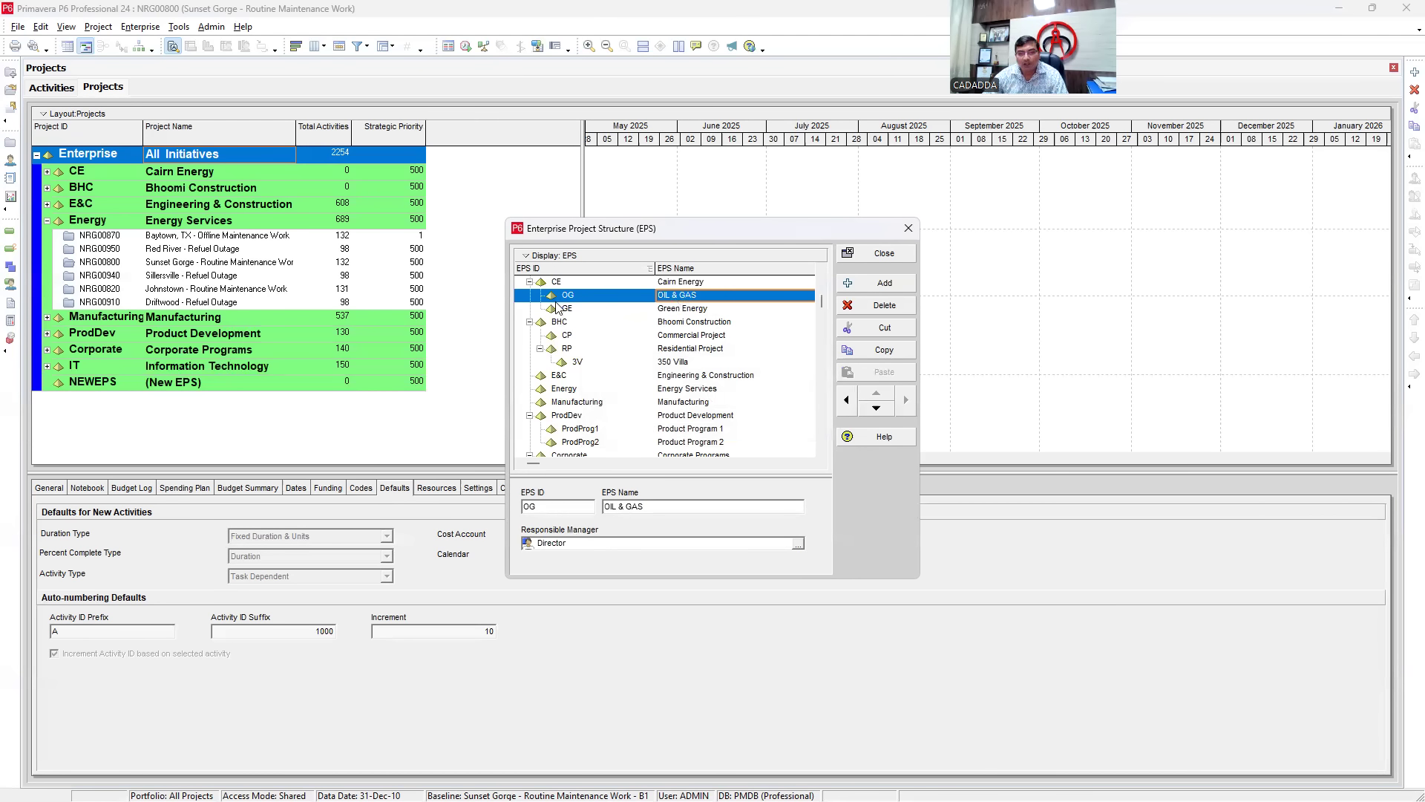
{"action": "left_click", "coordinate": [798, 545]}
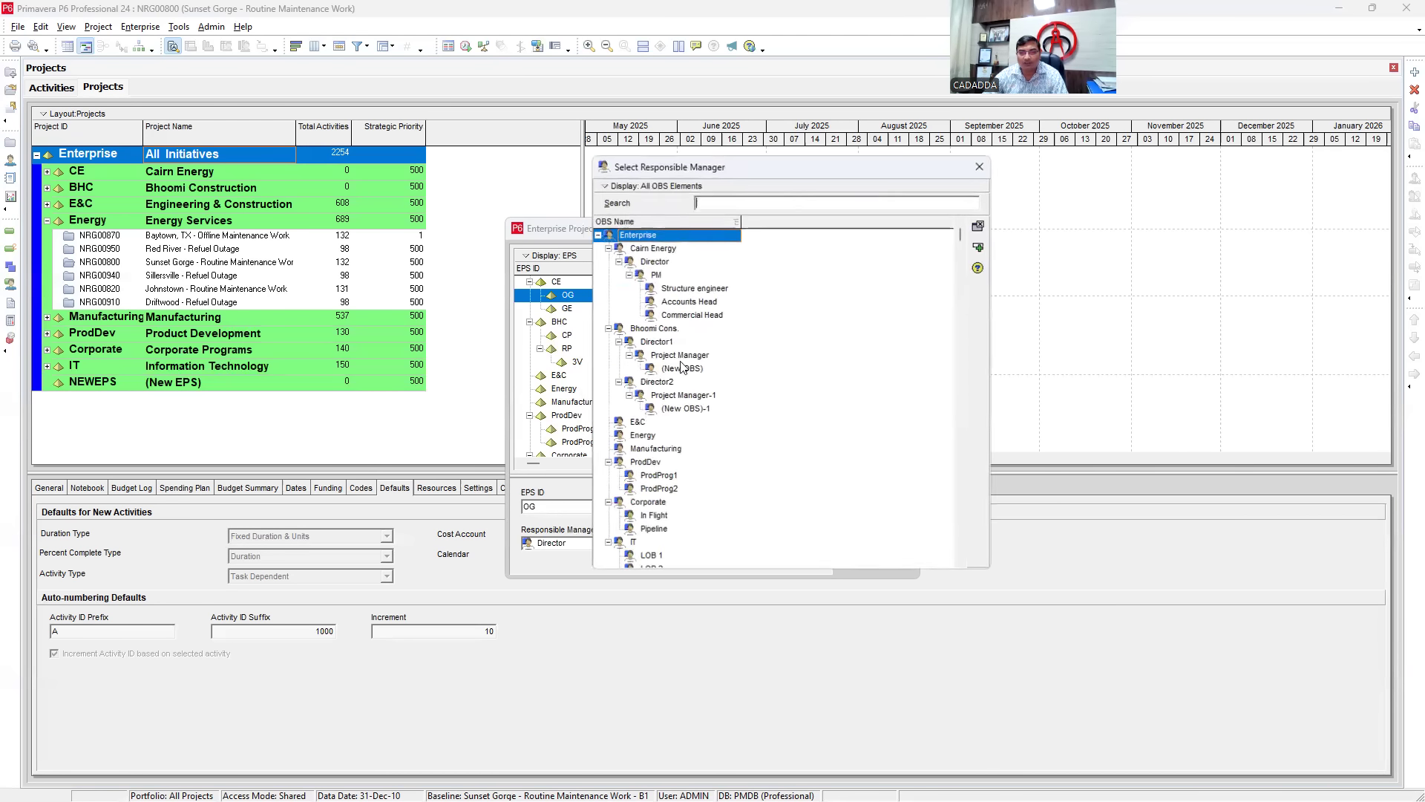
{"action": "left_click", "coordinate": [657, 275]}
{"action": "double_click", "coordinate": [657, 277]}
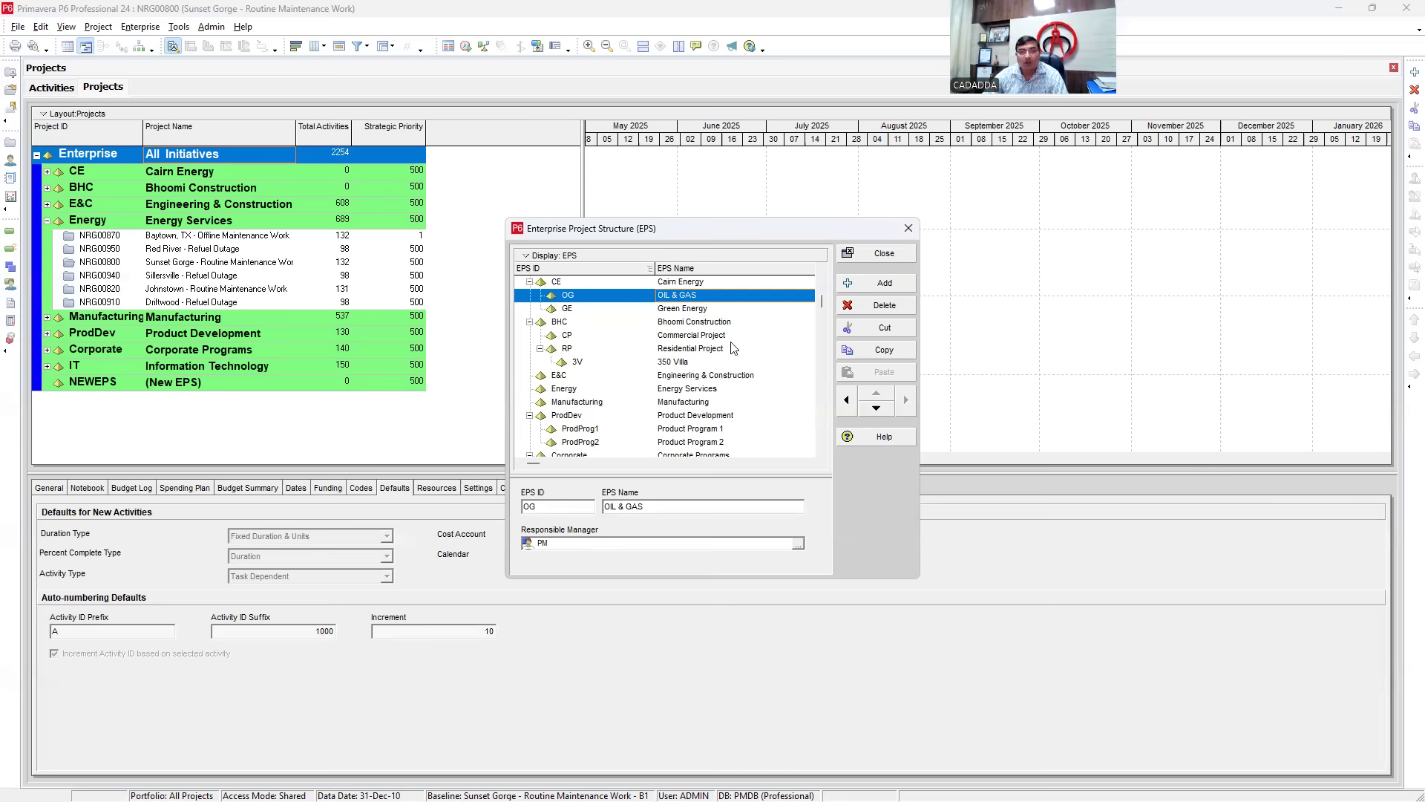
- Assign PM as Green Energy's responsible manager, then reselect the OIL & GAS node
{"action": "left_click", "coordinate": [660, 310]}
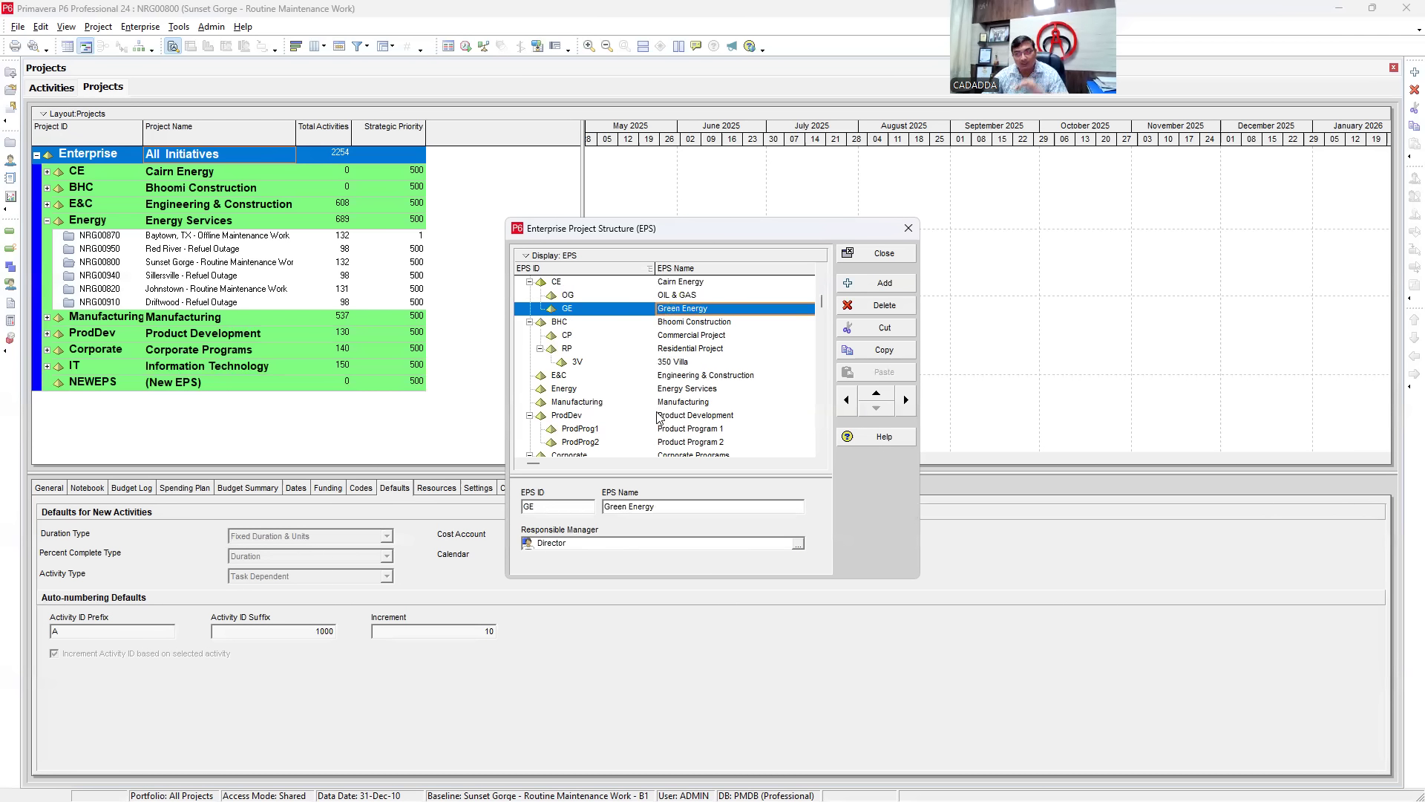
{"action": "left_click", "coordinate": [799, 544]}
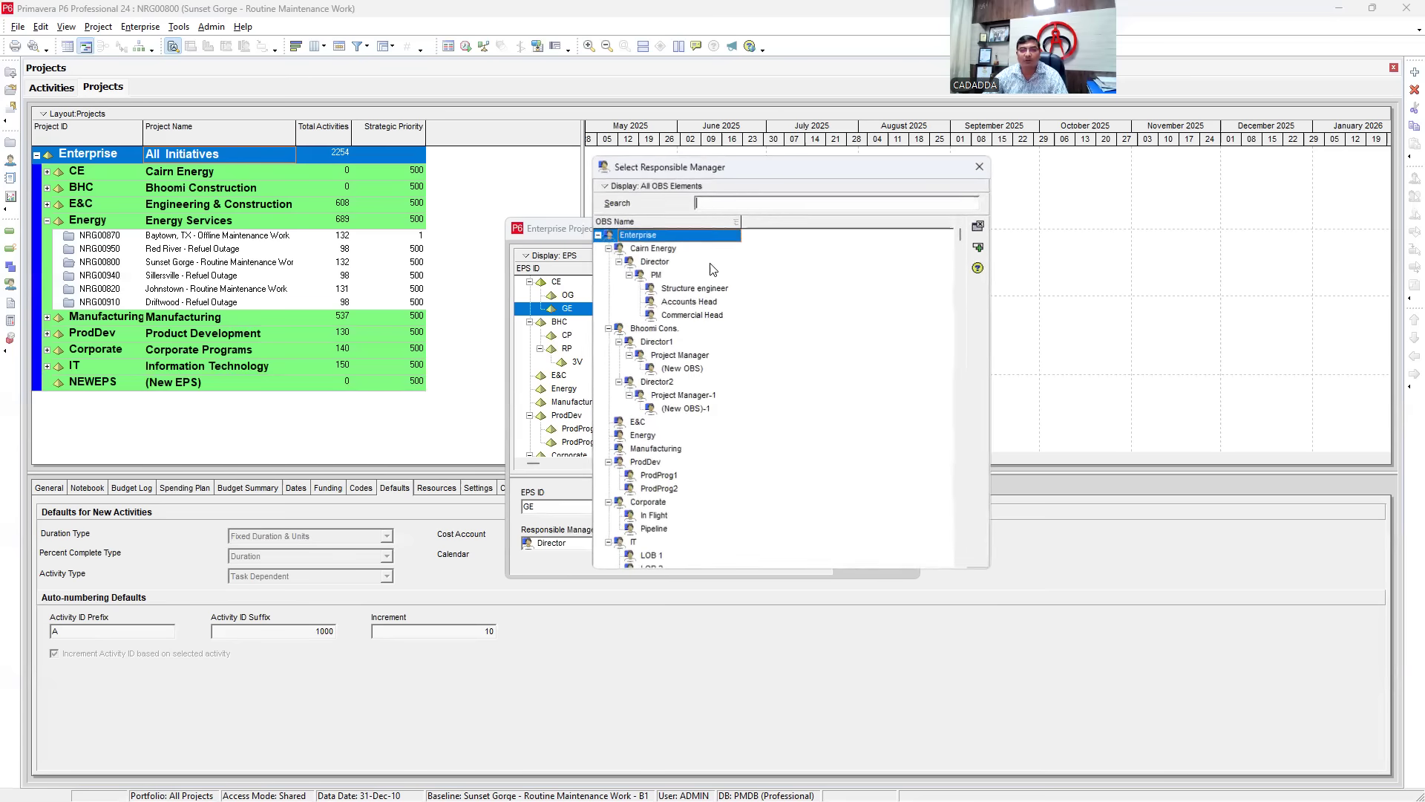
{"action": "left_click", "coordinate": [655, 277]}
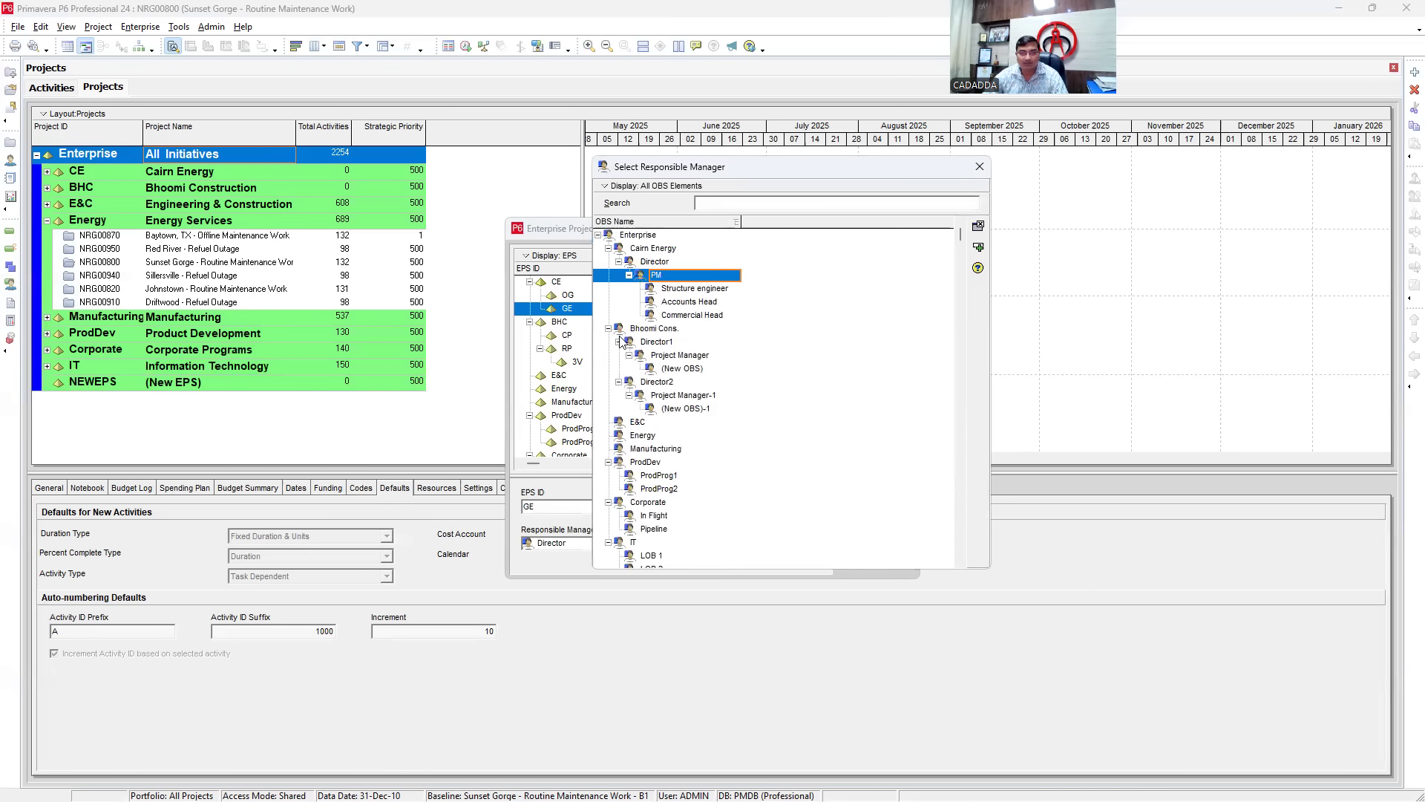
{"action": "double_click", "coordinate": [666, 277]}
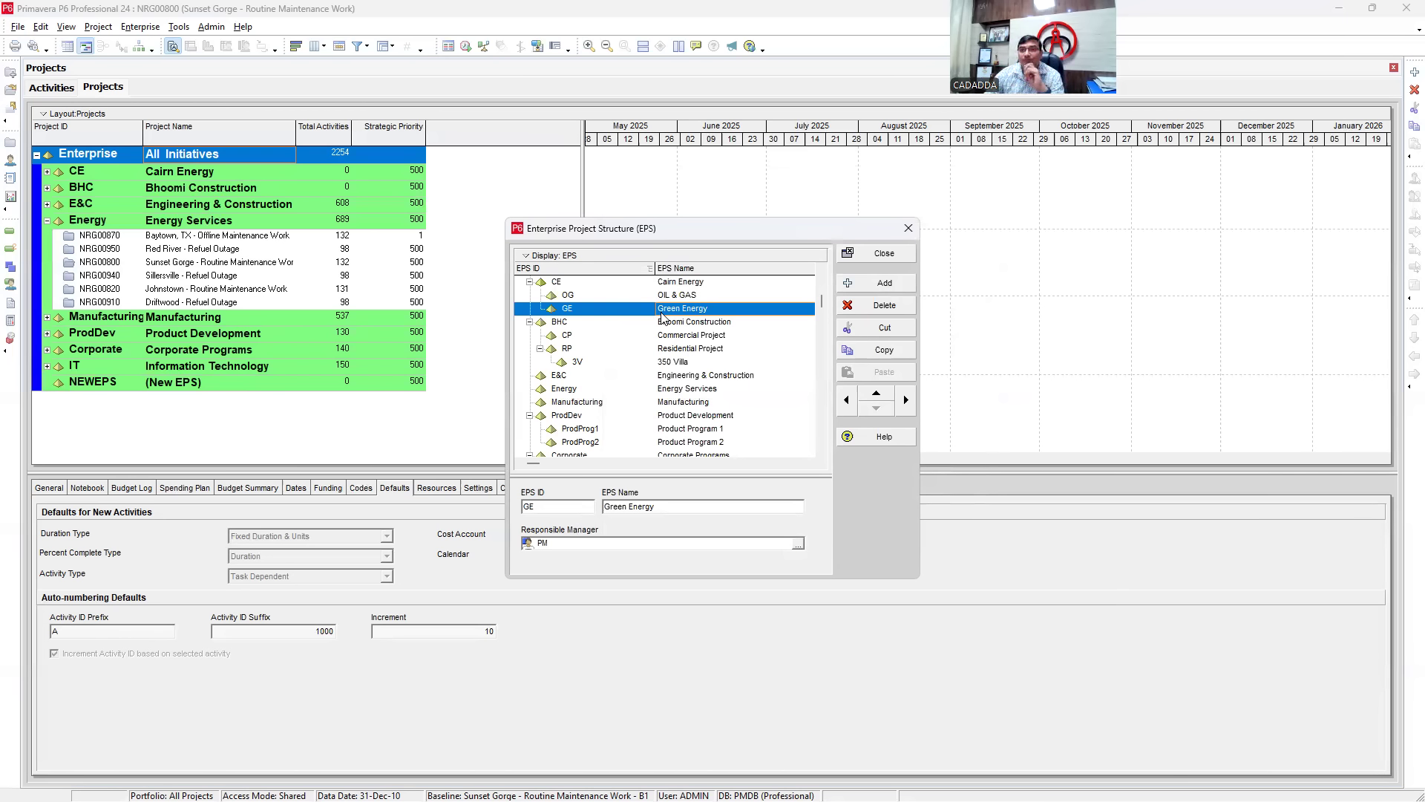
{"action": "left_click", "coordinate": [662, 295]}
{"action": "left_click", "coordinate": [660, 311]}
{"action": "left_click", "coordinate": [671, 296]}
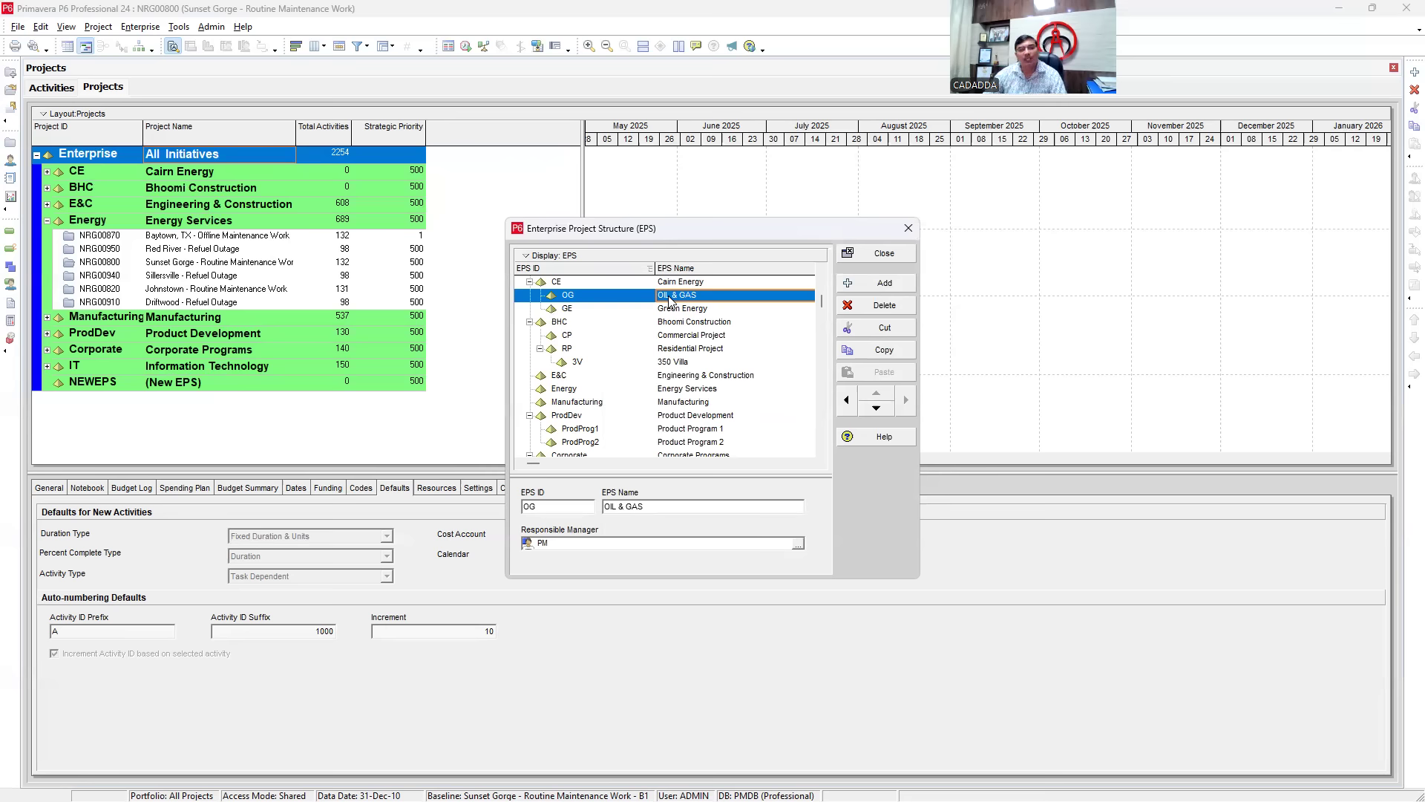
- Close the EPS editor, view Activities, then return to Projects and collapse the Energy branch
{"action": "right_click", "coordinate": [670, 302]}
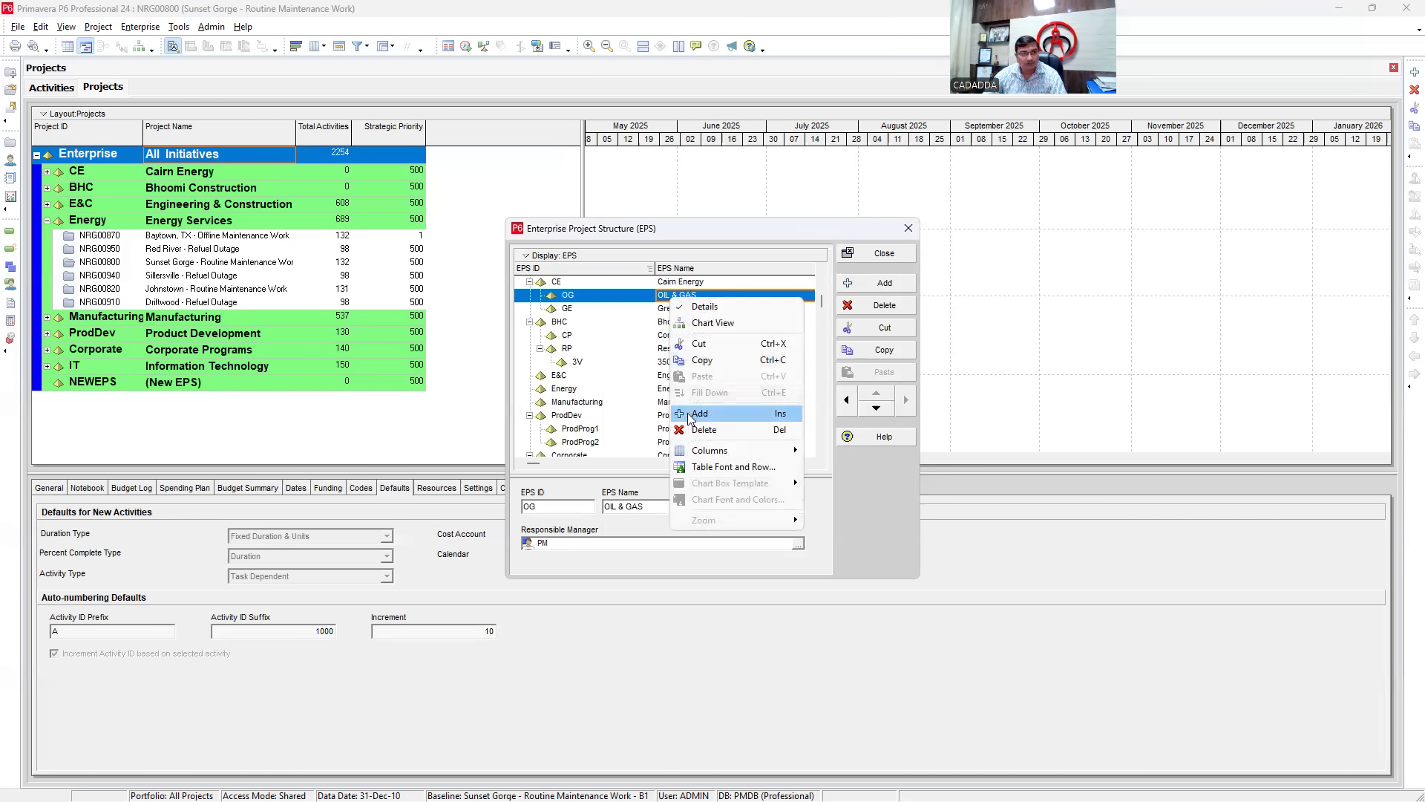
{"action": "left_click", "coordinate": [886, 254]}
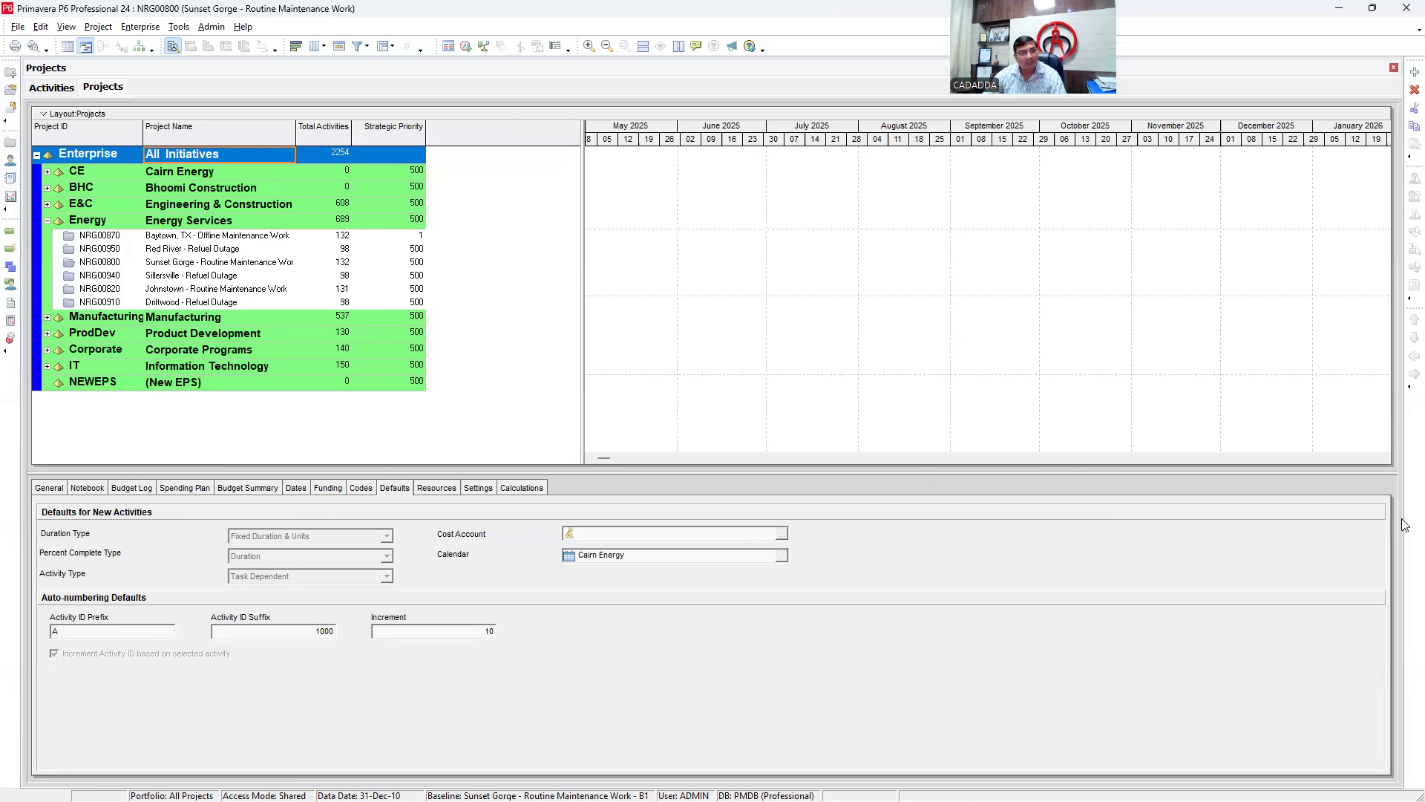
{"action": "left_click", "coordinate": [10, 128]}
{"action": "mouse_move", "coordinate": [6, 133]}
{"action": "left_mouse_down"}
{"action": "mouse_move", "coordinate": [15, 150]}
{"action": "mouse_move", "coordinate": [18, 131]}
{"action": "left_mouse_up"}
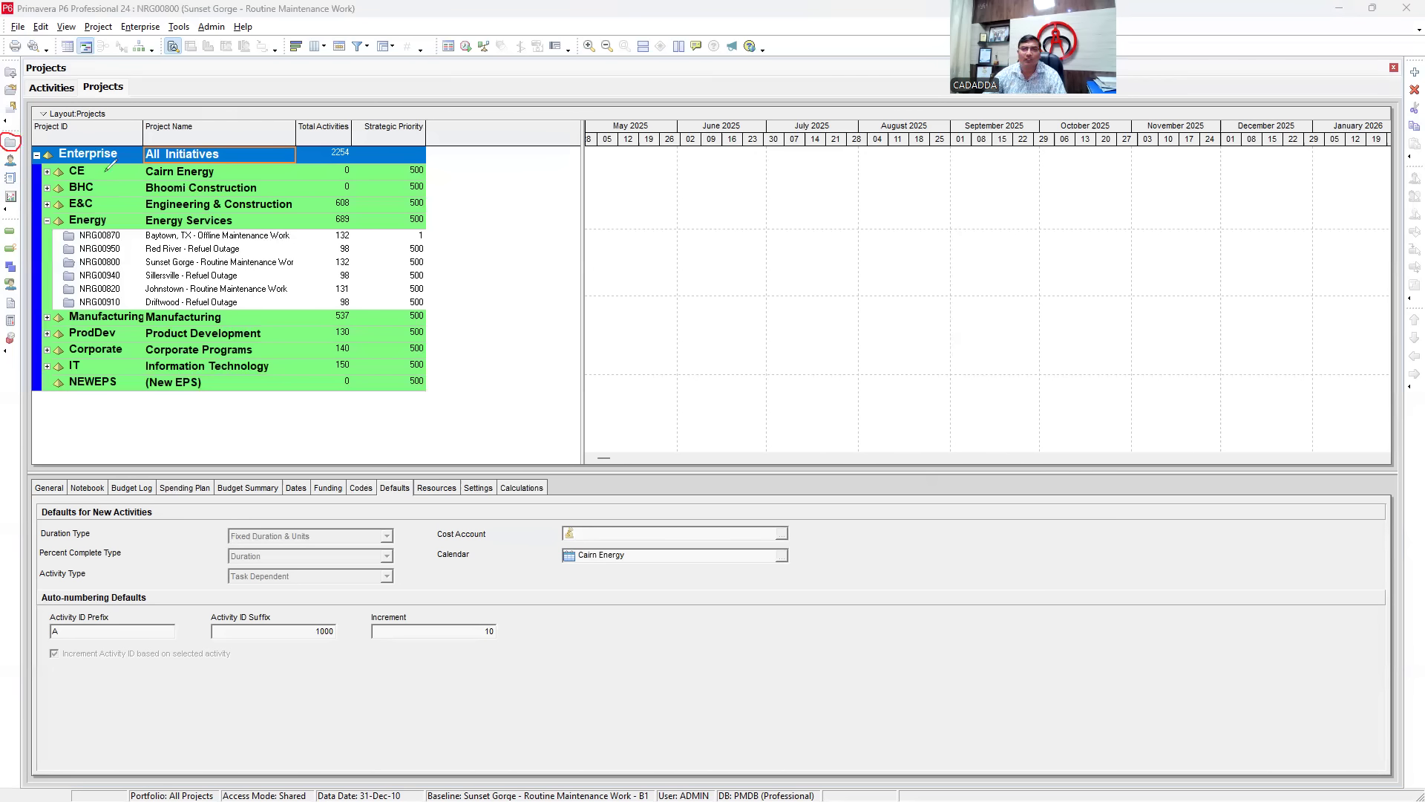
{"action": "left_click", "coordinate": [38, 90]}
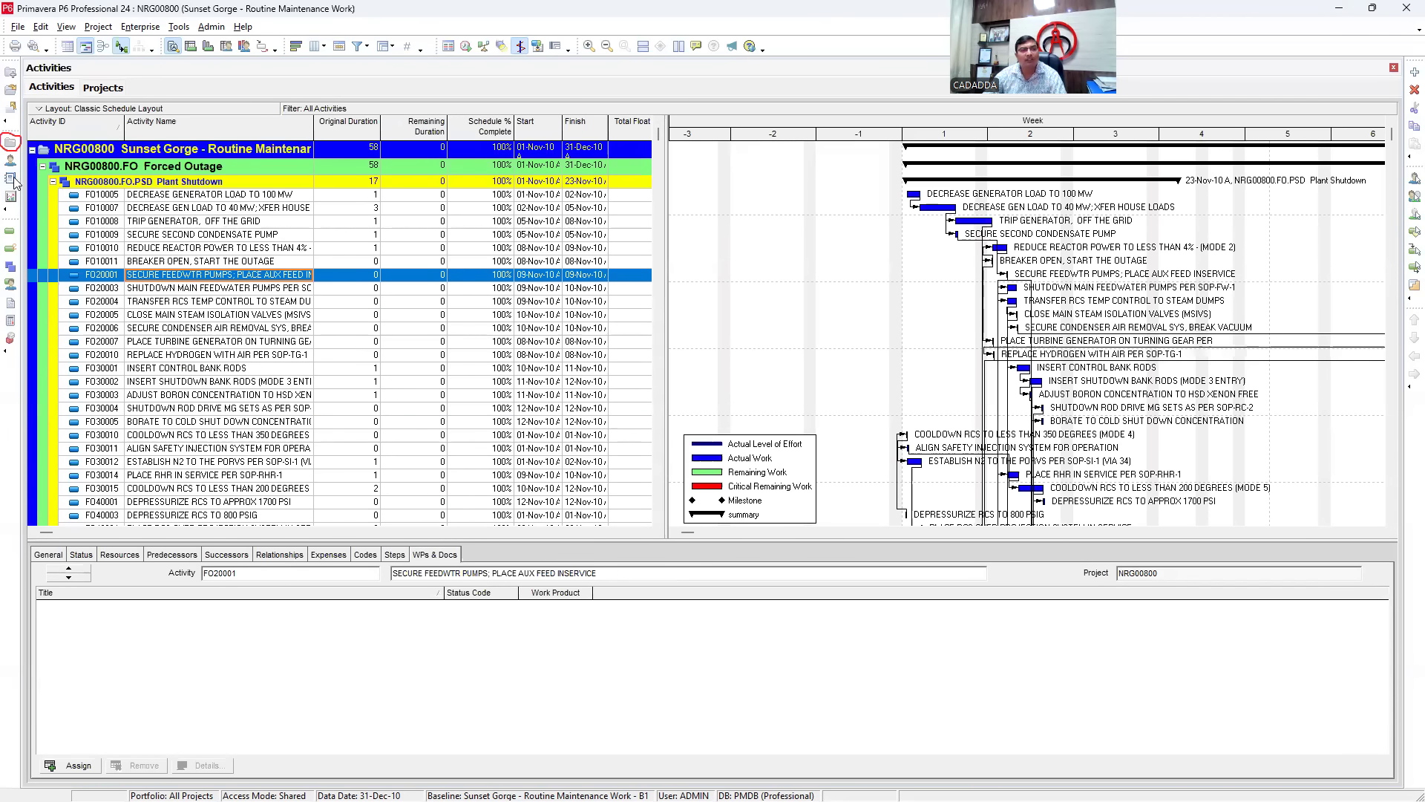
{"action": "left_click", "coordinate": [9, 144]}
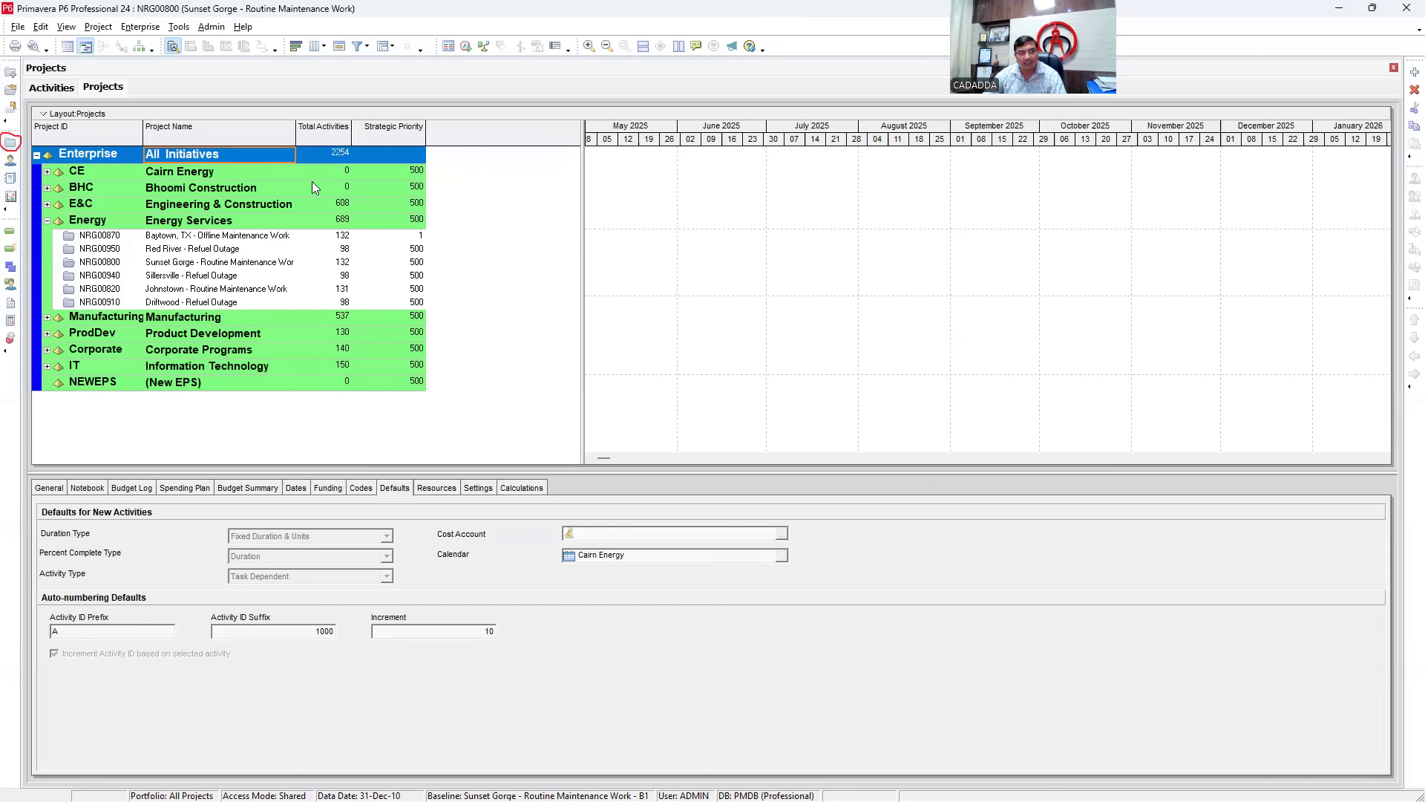
{"action": "left_click", "coordinate": [47, 221]}
- Expand Cairn Energy, start adding a project under OIL & GAS, then cancel the wizard
{"action": "left_click", "coordinate": [46, 172]}
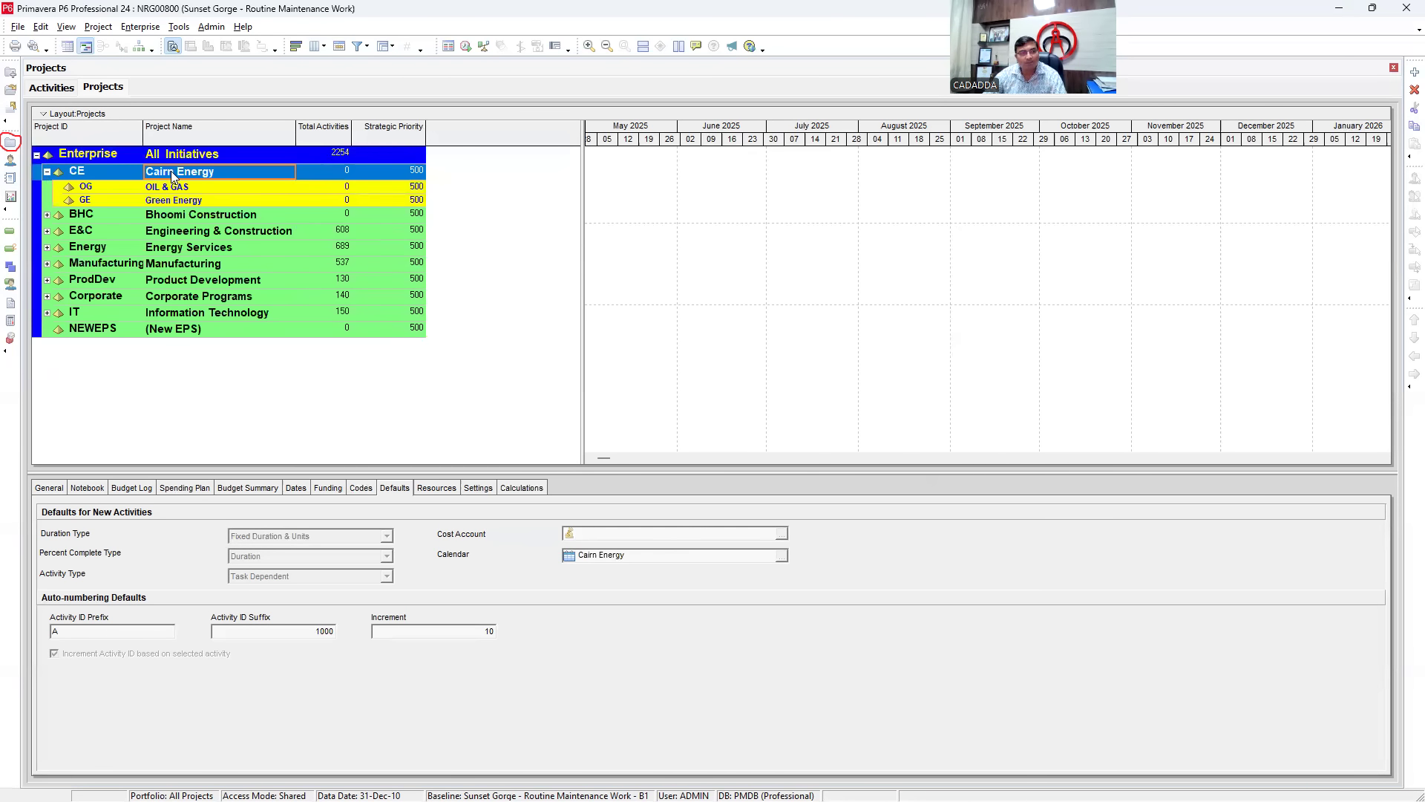
{"action": "key", "text": "Down"}
{"action": "key", "text": "Down"}
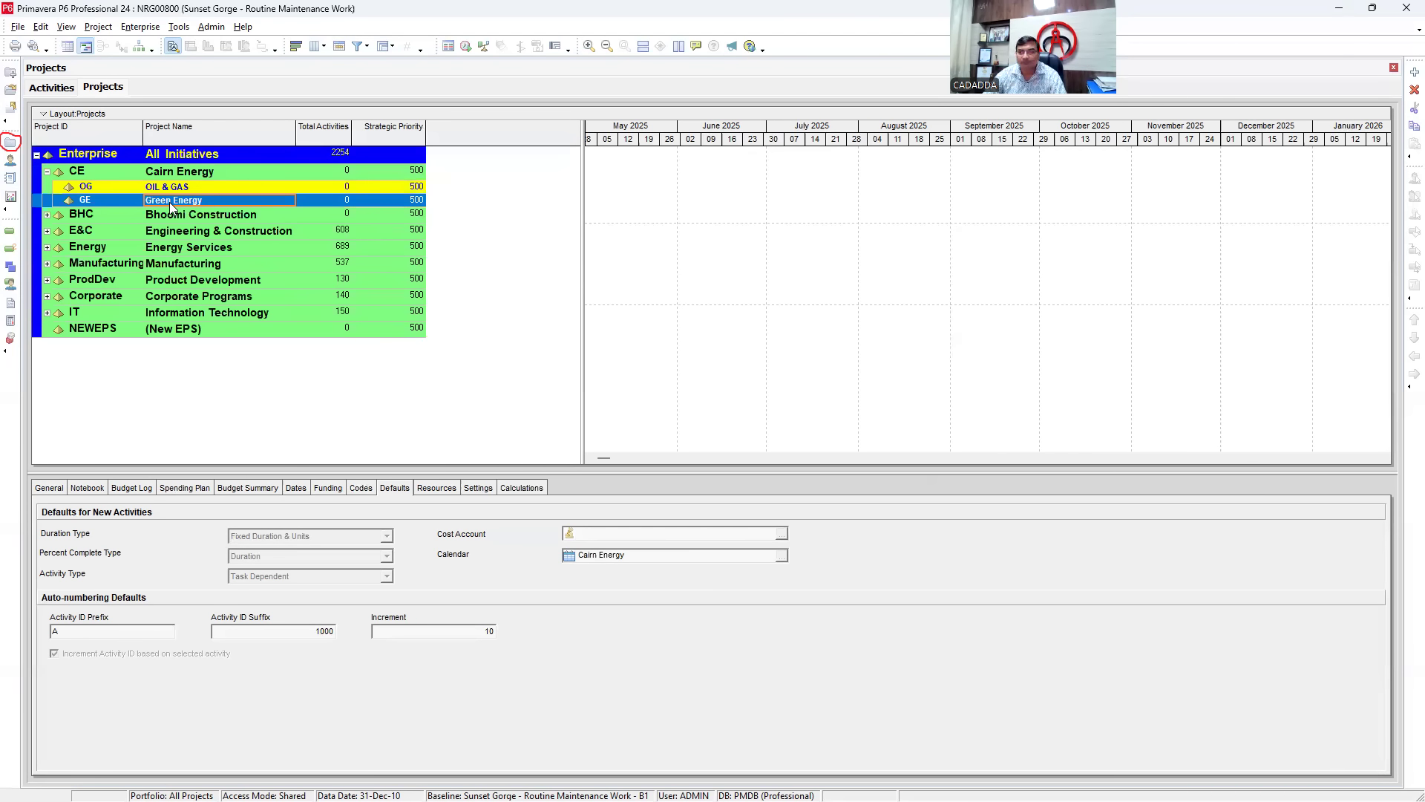
{"action": "left_click", "coordinate": [166, 190]}
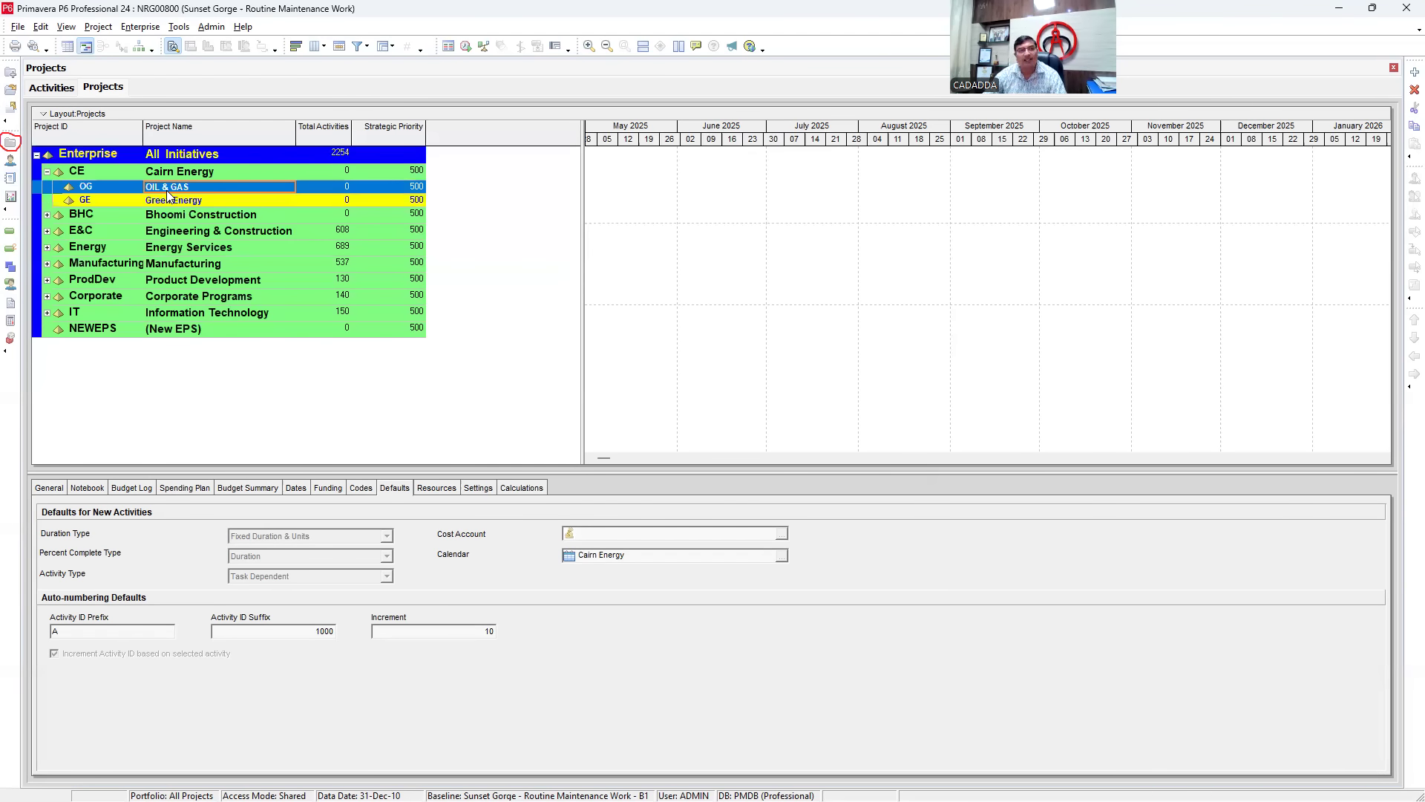
{"action": "right_click", "coordinate": [166, 190]}
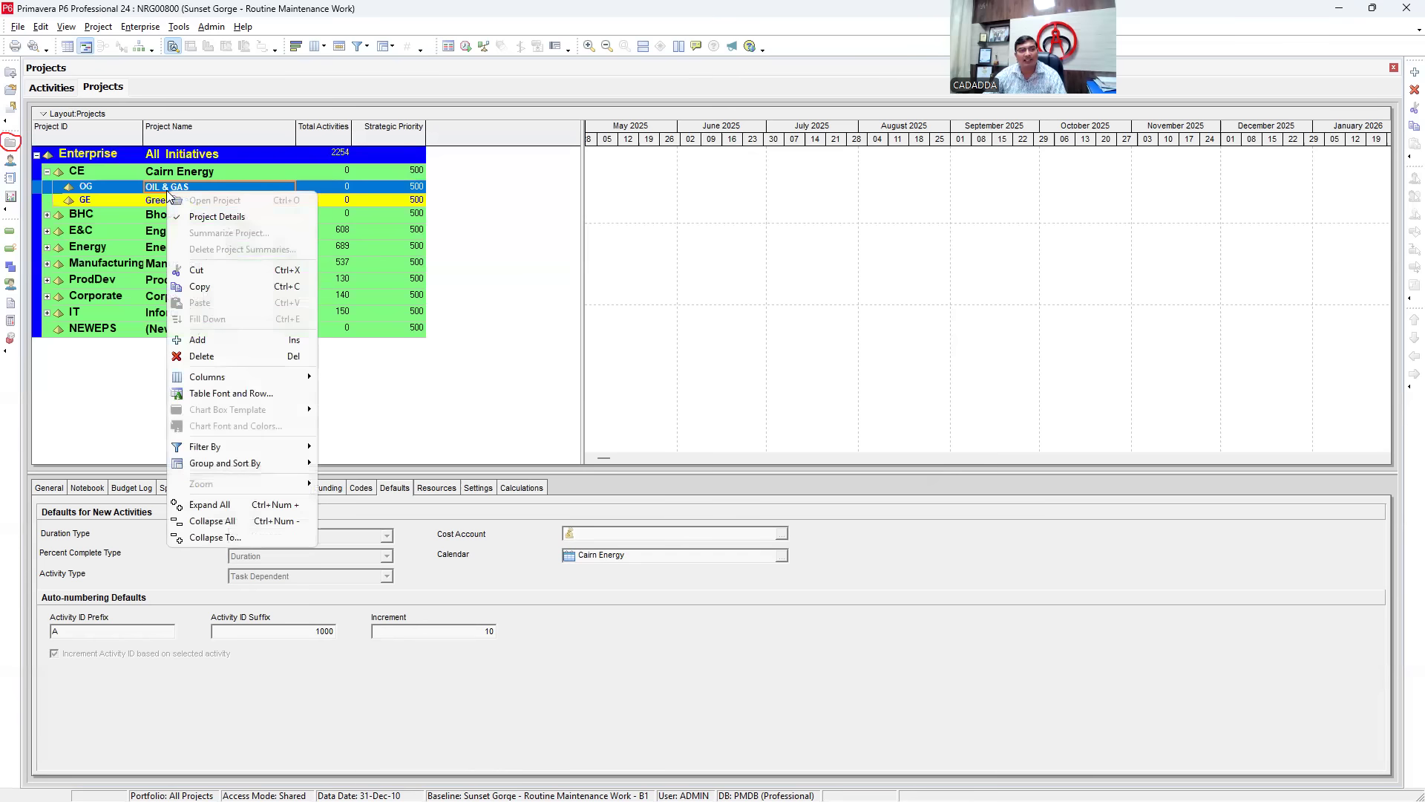
{"action": "left_click", "coordinate": [198, 340]}
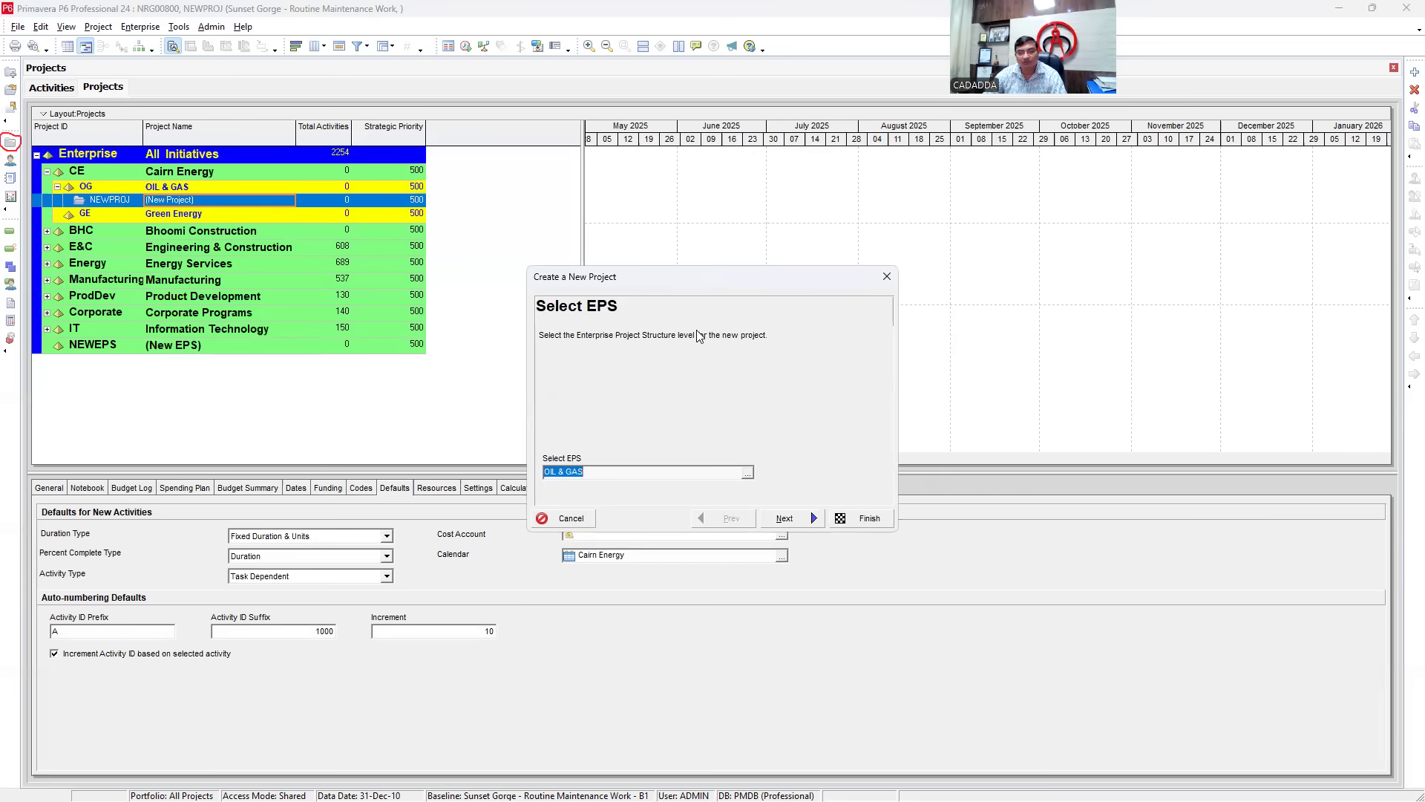
{"action": "left_click", "coordinate": [887, 276]}
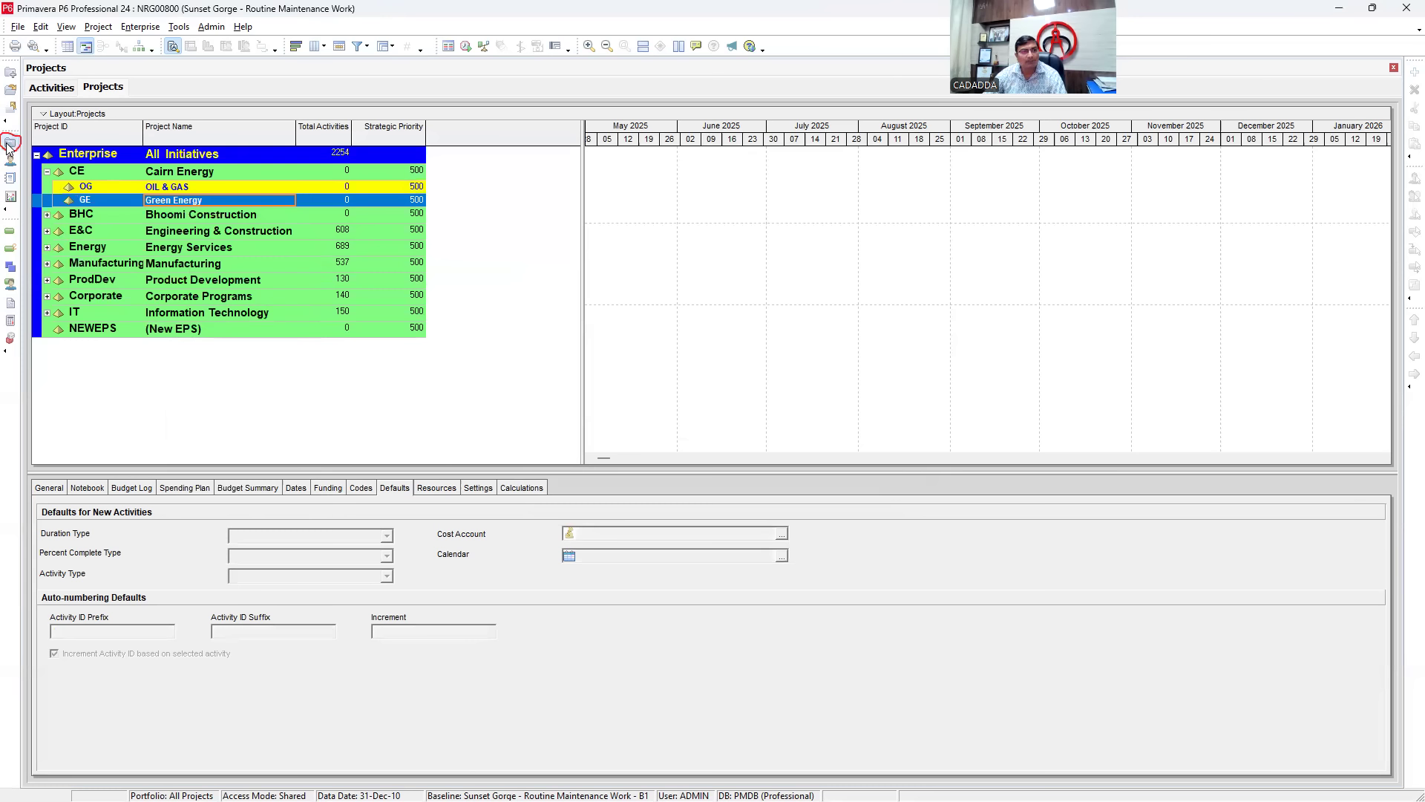
- Relaunch the Create a New Project wizard from the OIL & GAS node
{"action": "left_click", "coordinate": [48, 172]}
{"action": "left_click", "coordinate": [47, 172]}
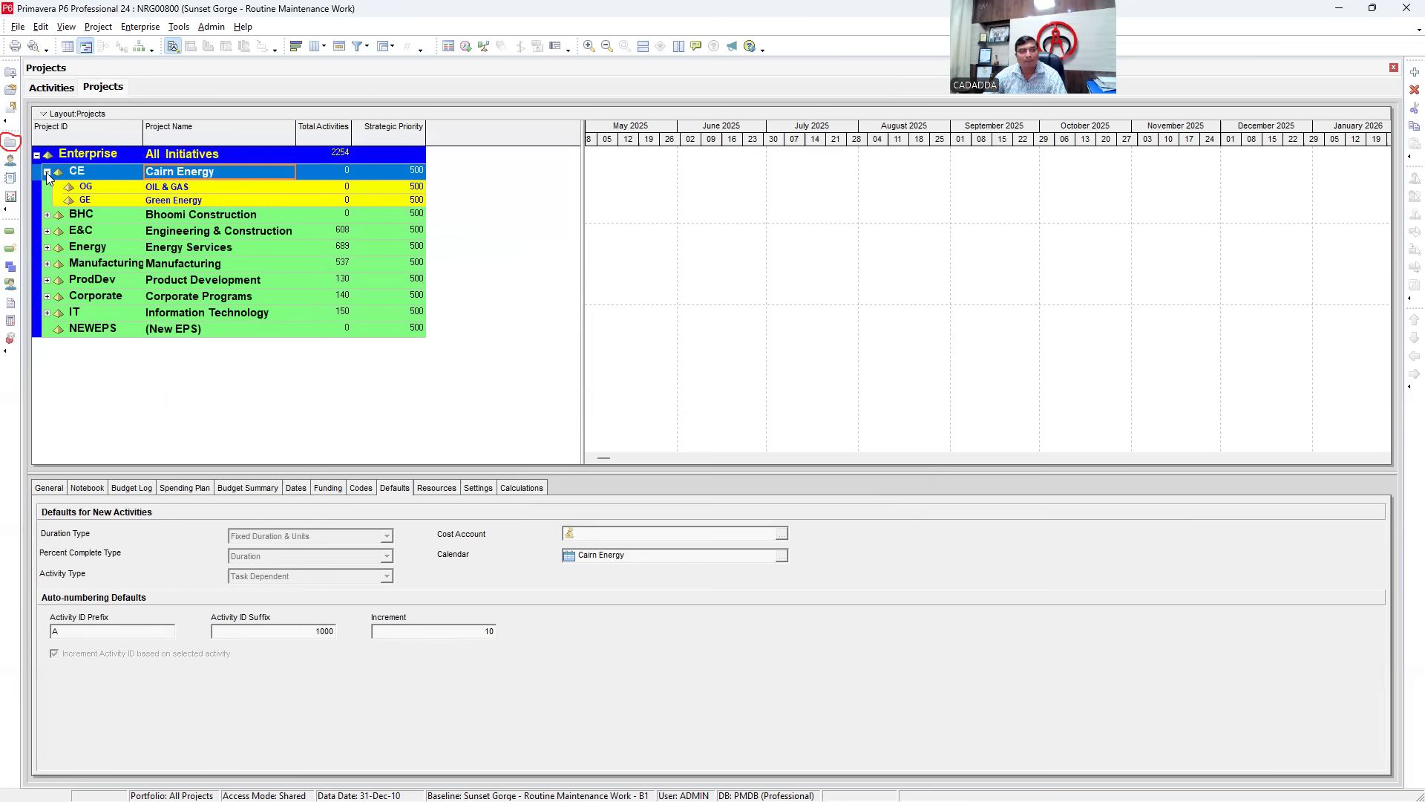
{"action": "left_click", "coordinate": [178, 187]}
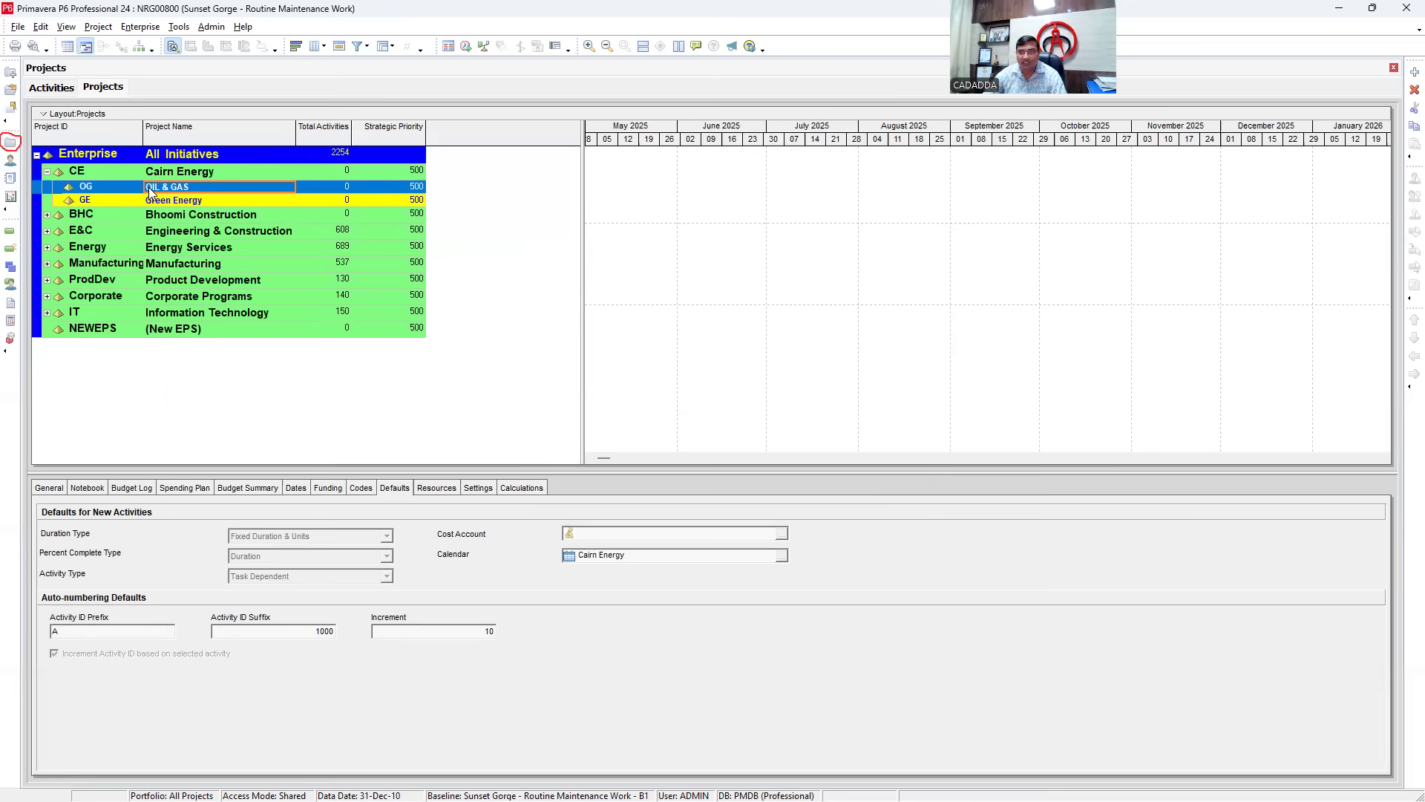
{"action": "right_click", "coordinate": [148, 187]}
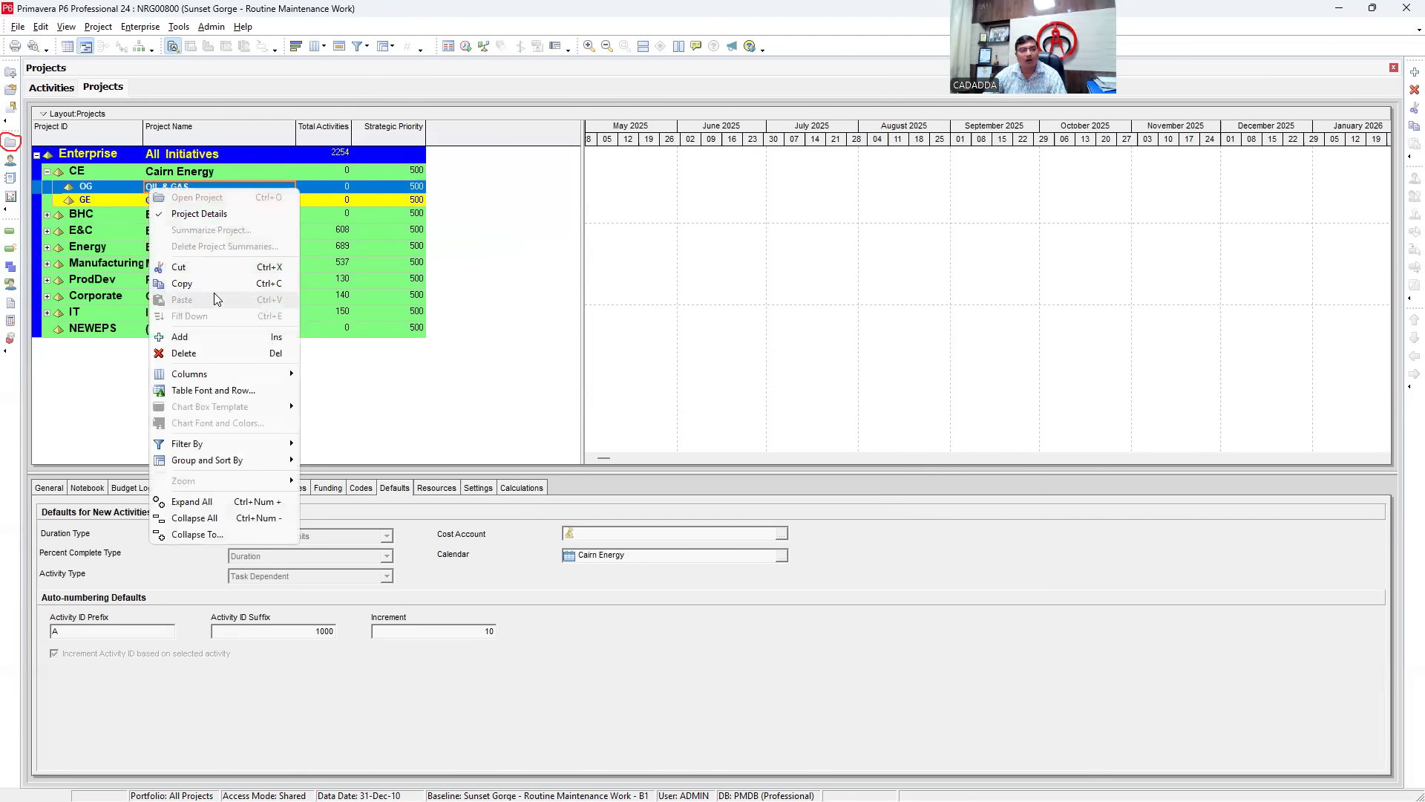
{"action": "left_click", "coordinate": [178, 339]}
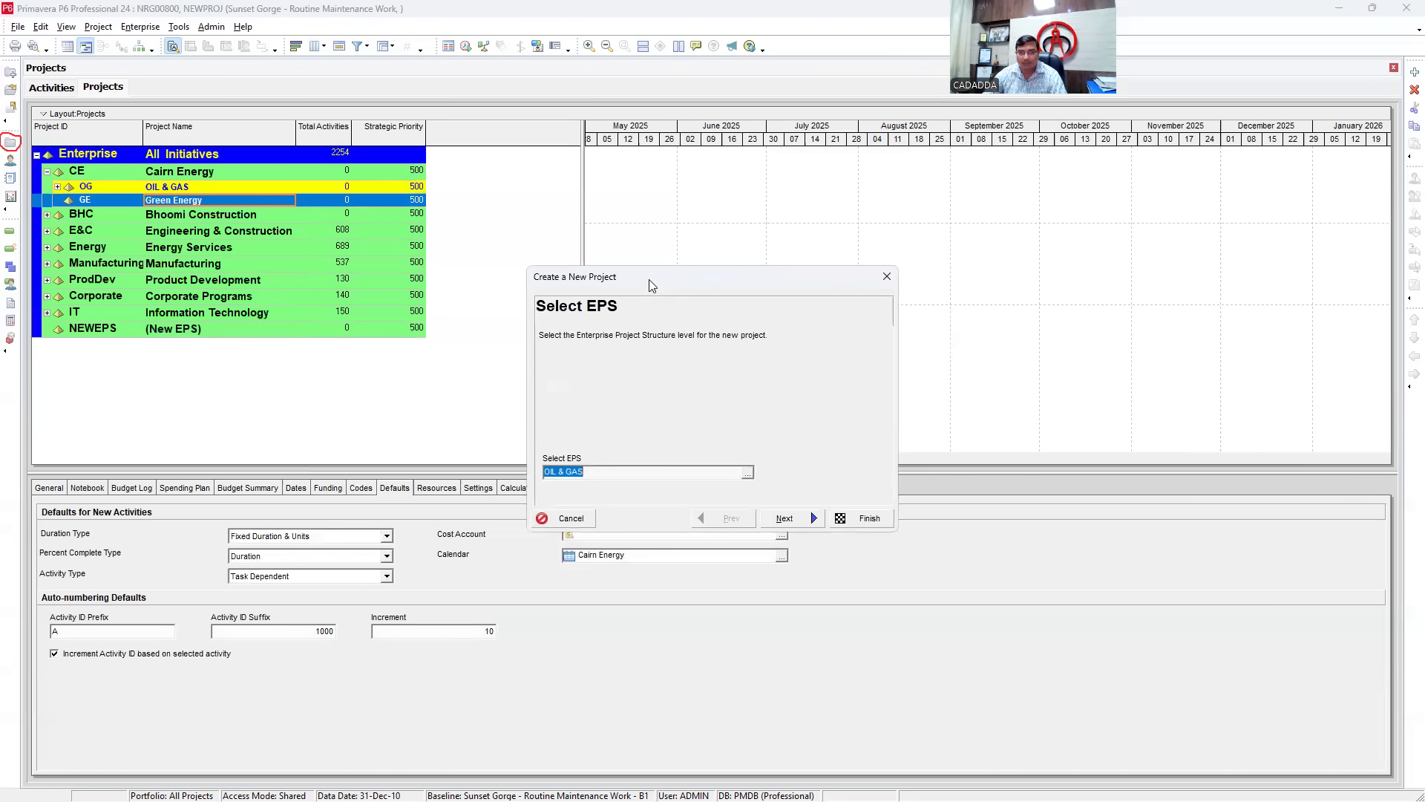
- Enter Project ID 36MW and Project Name '36 MW Power Plant' in the new project wizard
{"action": "left_click_drag", "start_coordinate": [649, 282], "coordinate": [608, 188]}
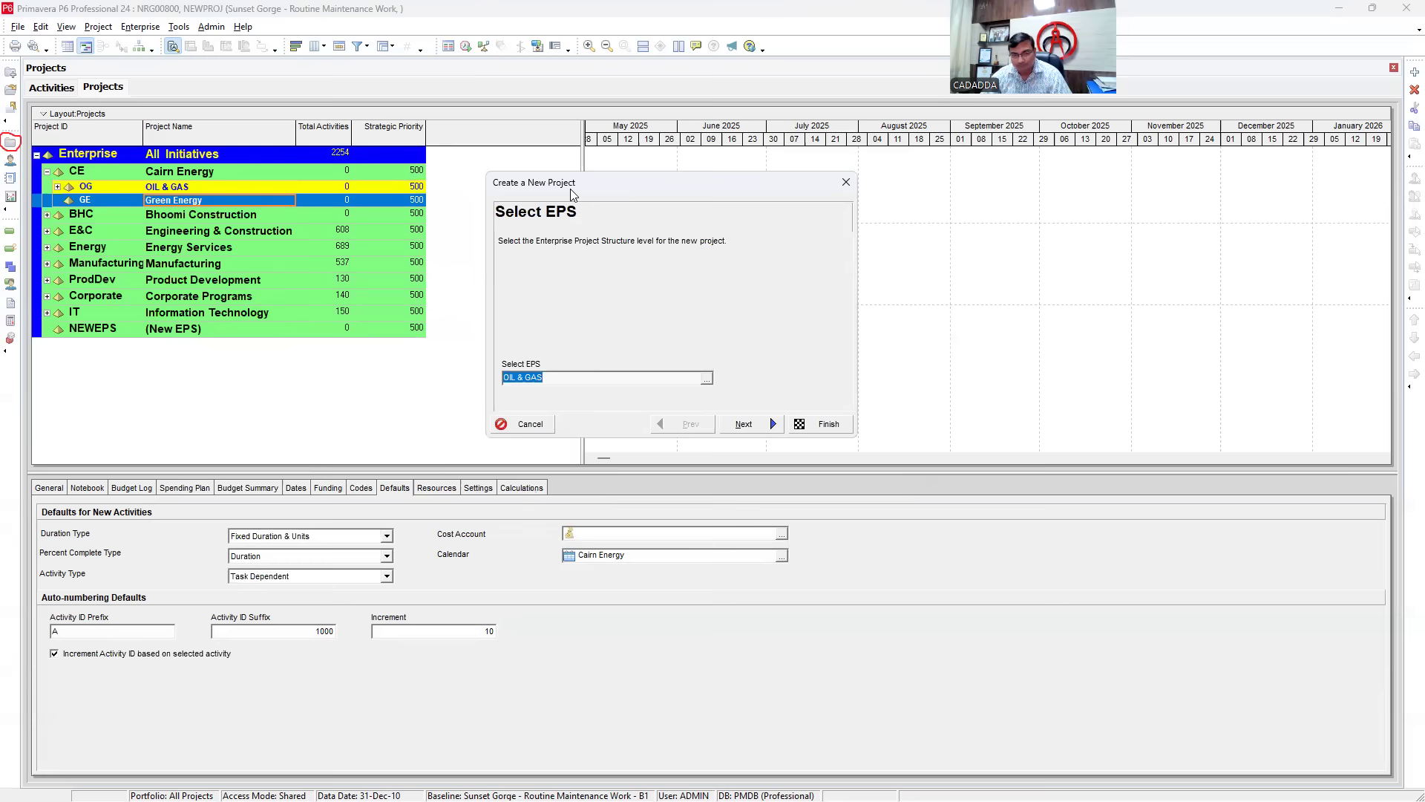
{"action": "left_click", "coordinate": [739, 424]}
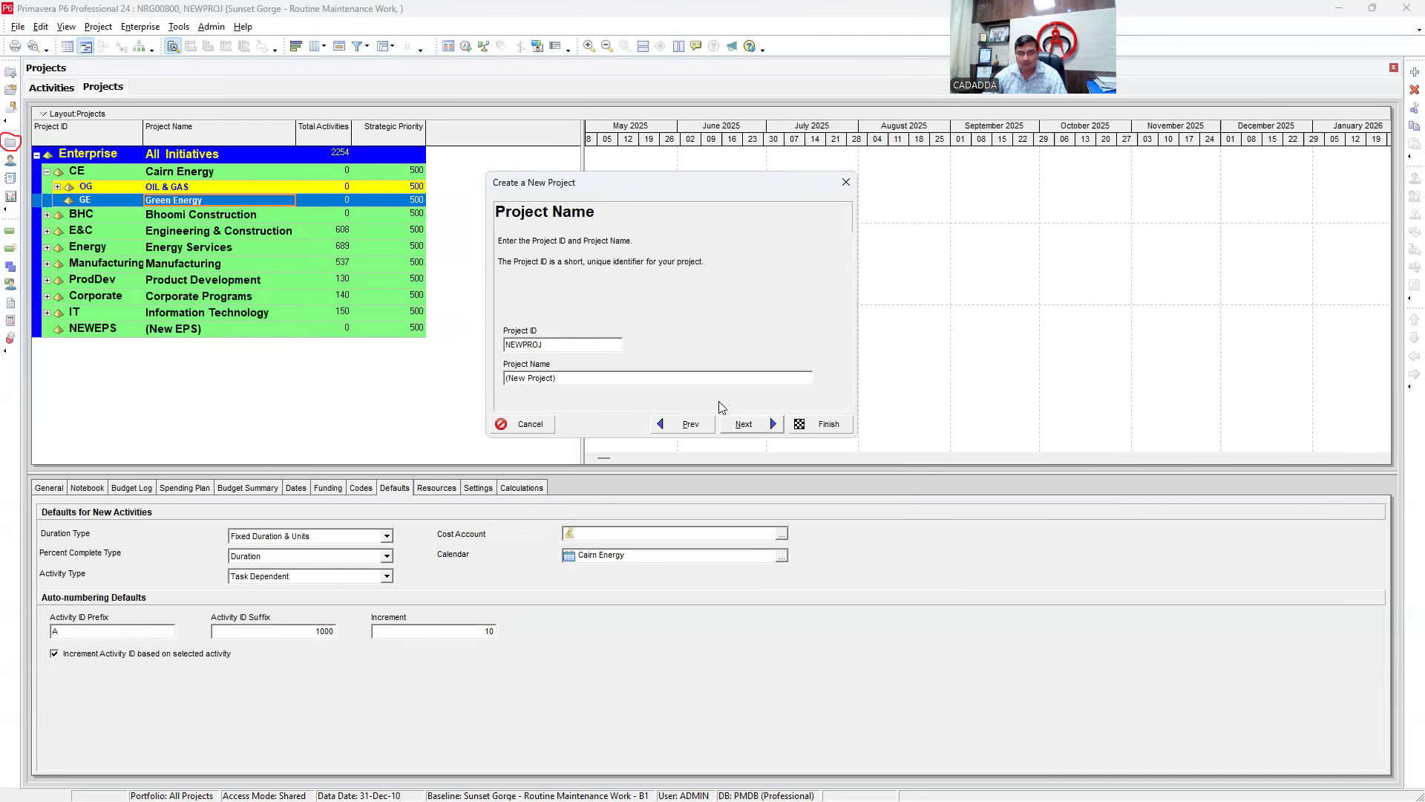
{"action": "double_click", "coordinate": [546, 345]}
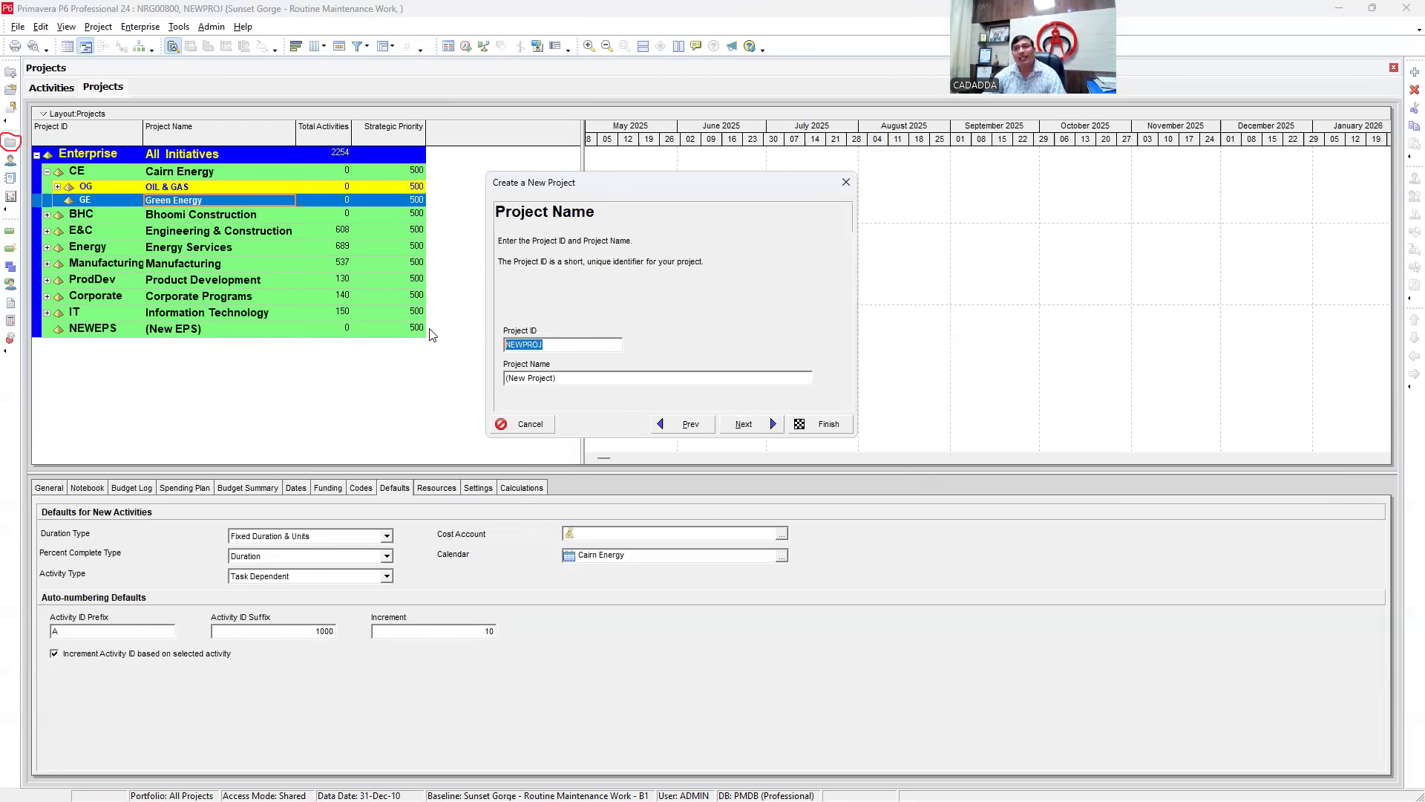
{"action": "double_click", "coordinate": [566, 378]}
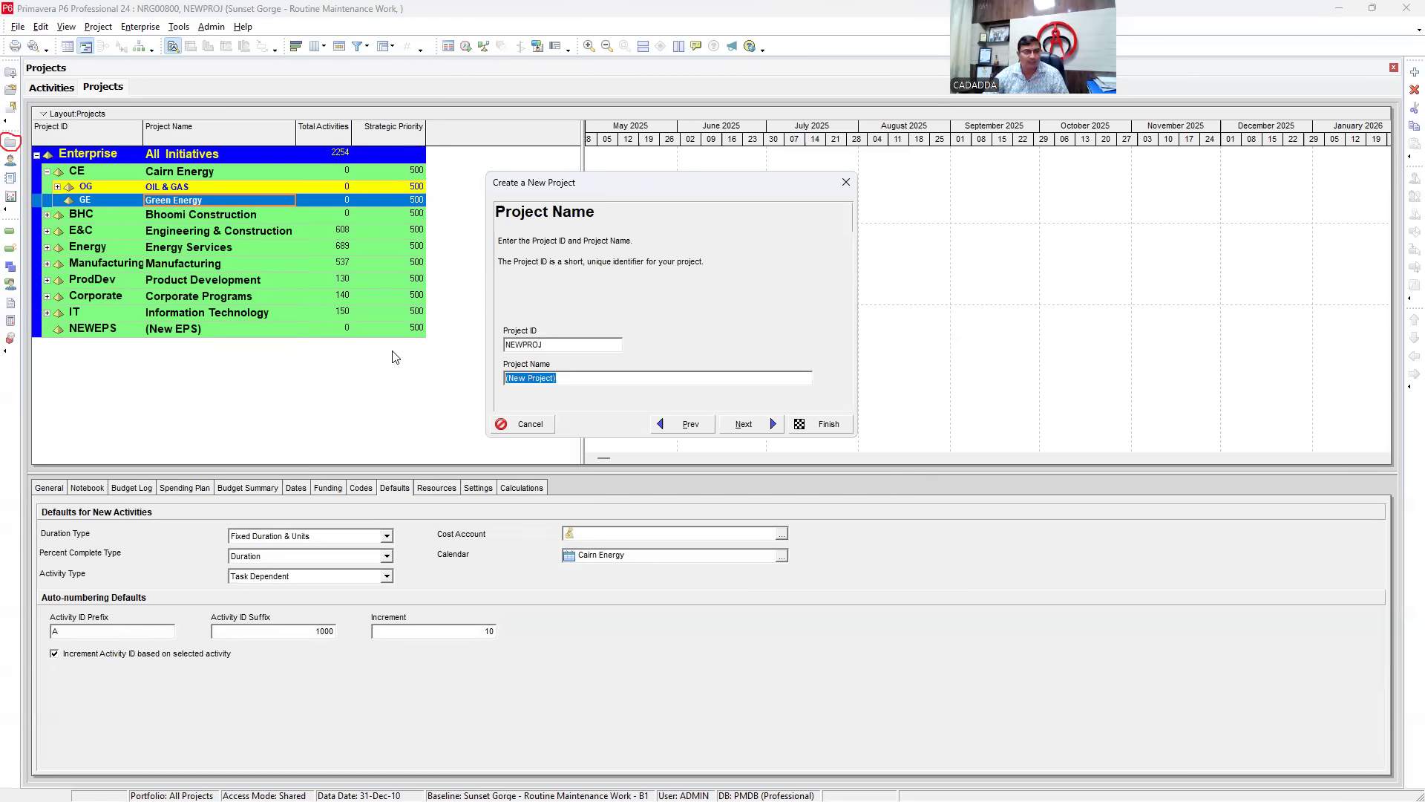
{"action": "type", "text": "36 MW"}
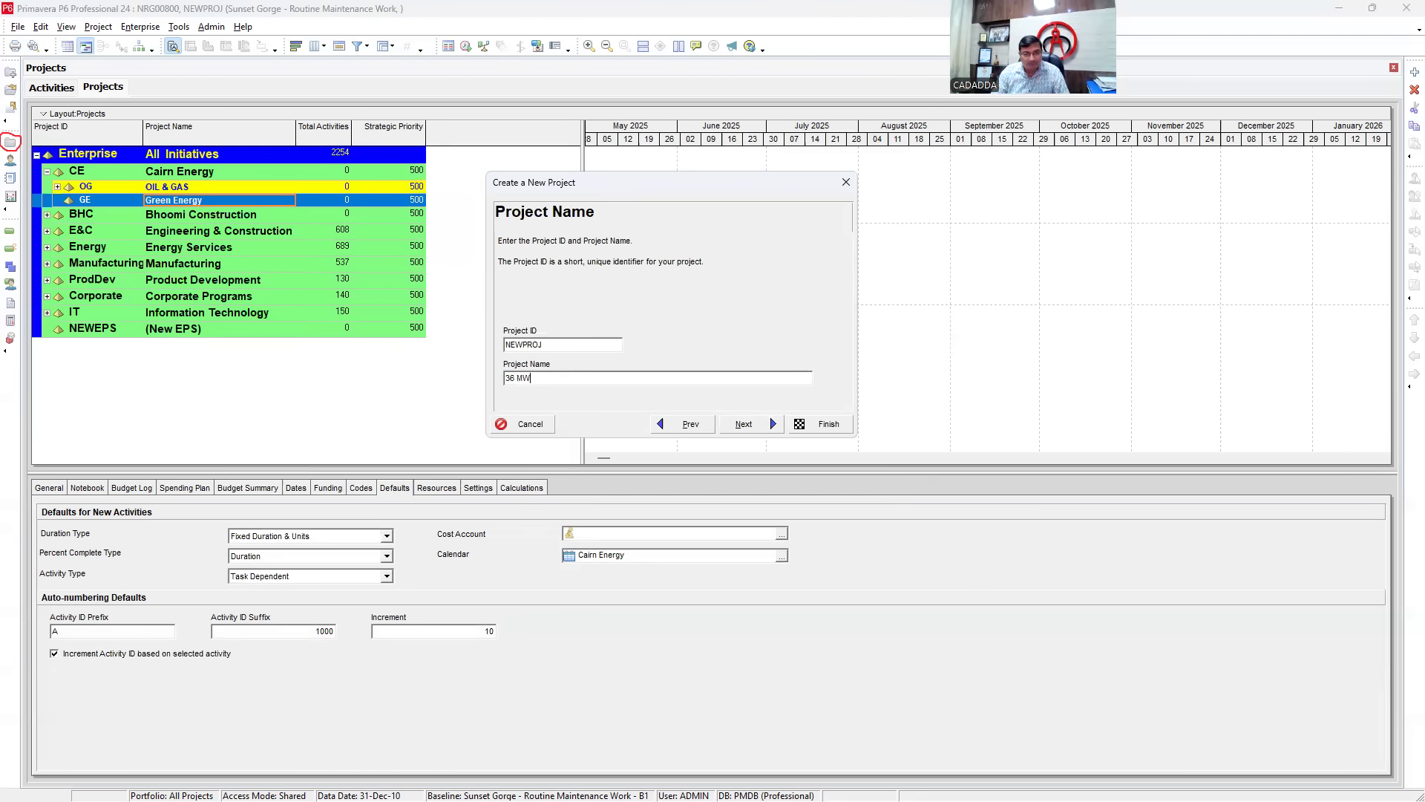
{"action": "type", "text": " Power Plant"}
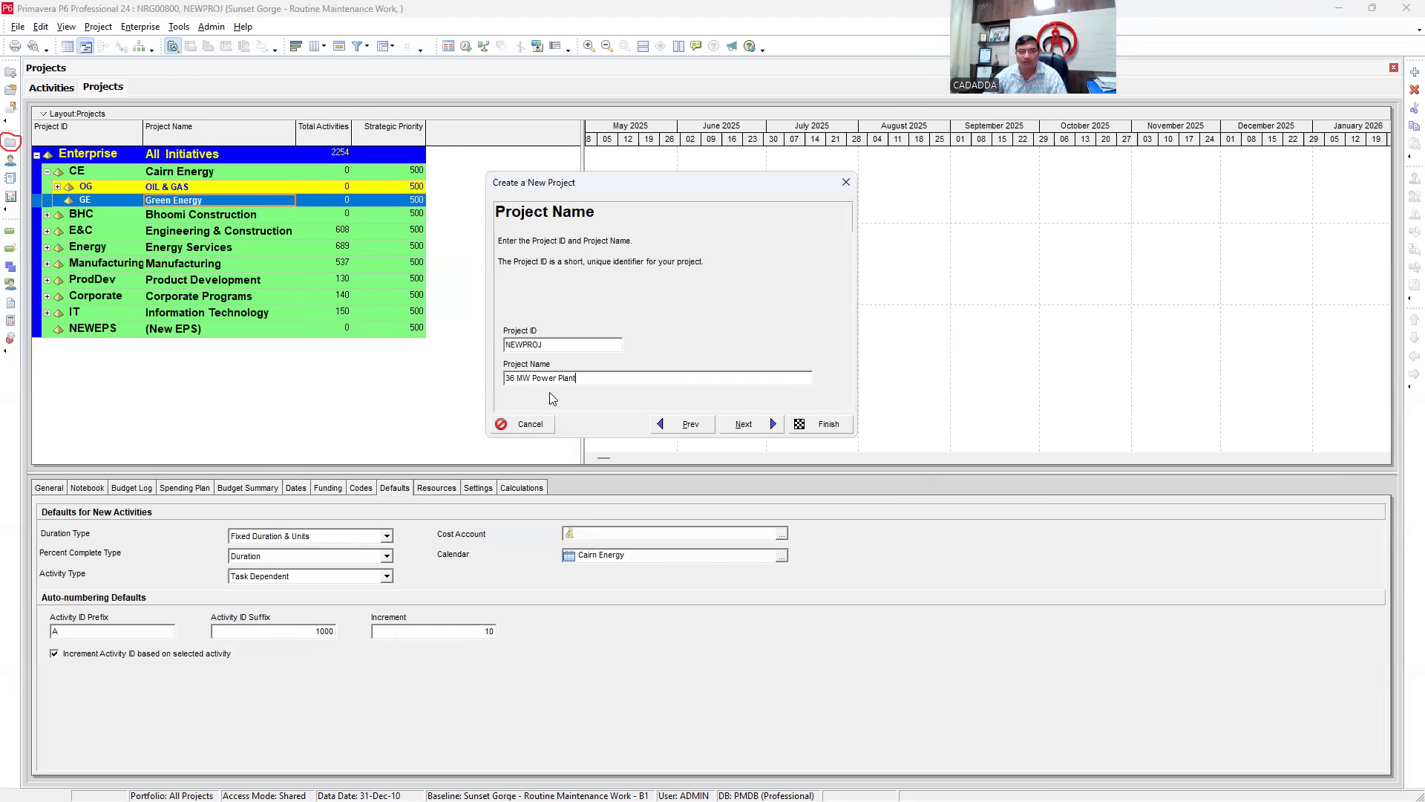
{"action": "left_click_drag", "start_coordinate": [578, 379], "coordinate": [428, 369]}
{"action": "left_click", "coordinate": [558, 344]}
{"action": "double_click", "coordinate": [524, 344]}
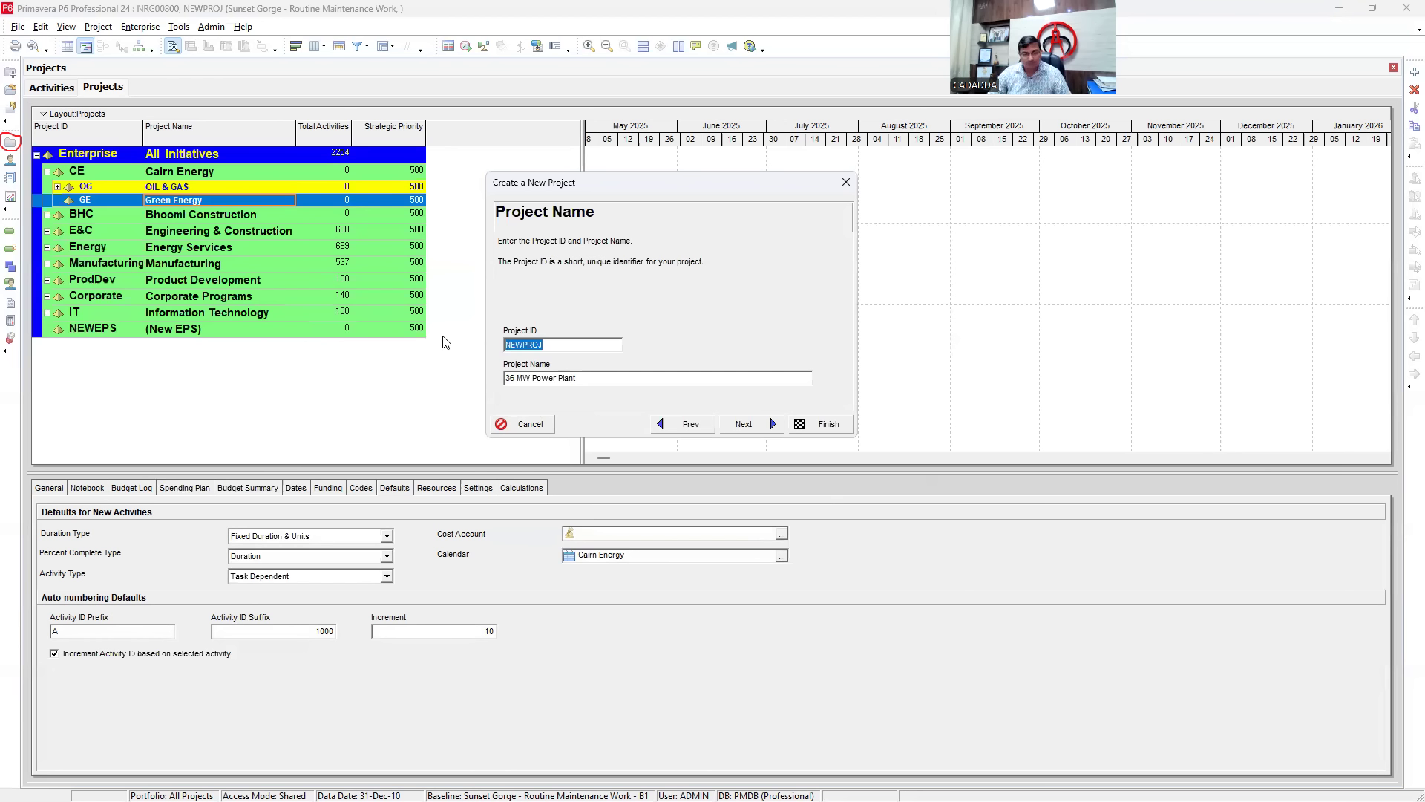
{"action": "type", "text": "36"}
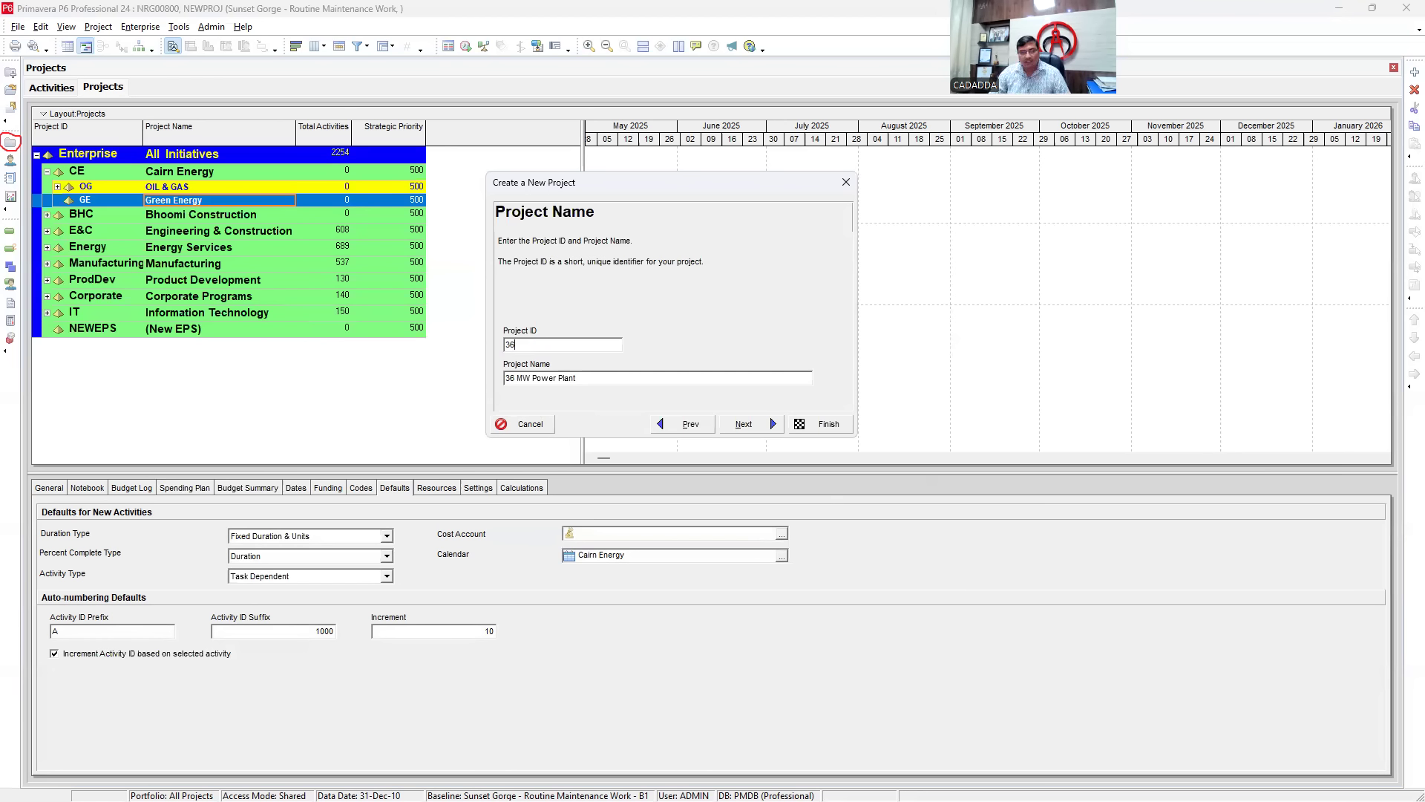
{"action": "type", "text": "MW"}
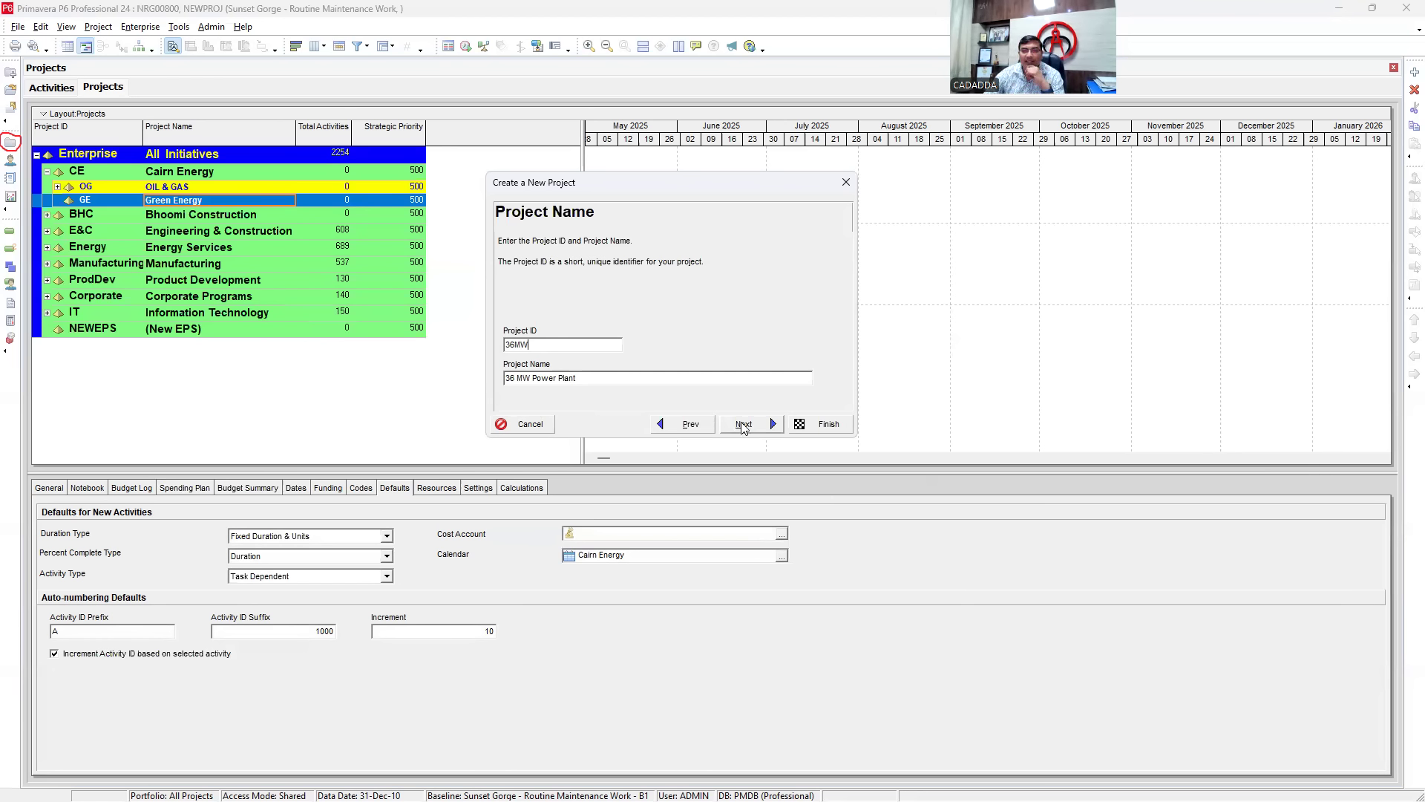
{"action": "left_click", "coordinate": [745, 427]}
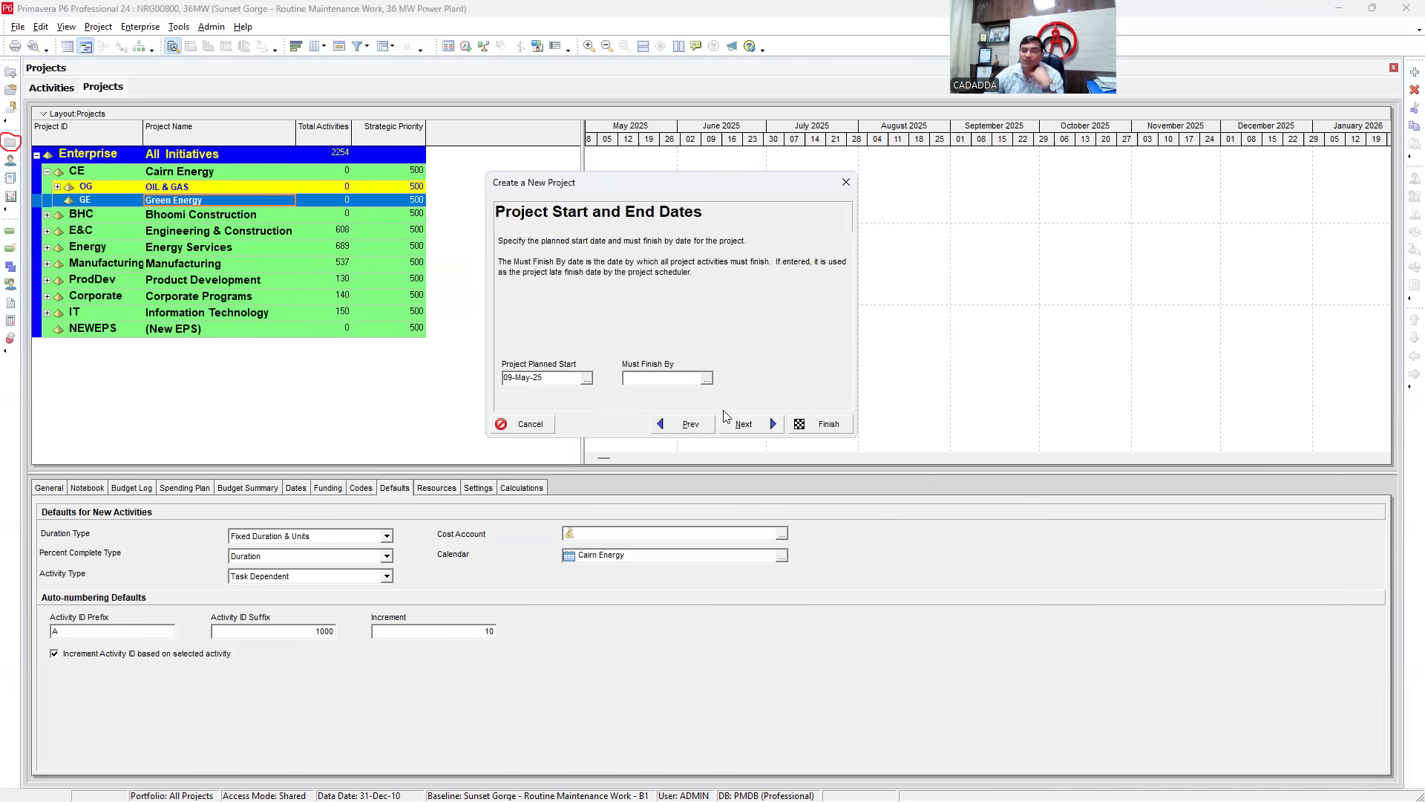
- Set the Project Planned Start to 19-May-25 and accept PM as responsible manager
{"action": "left_click", "coordinate": [587, 378]}
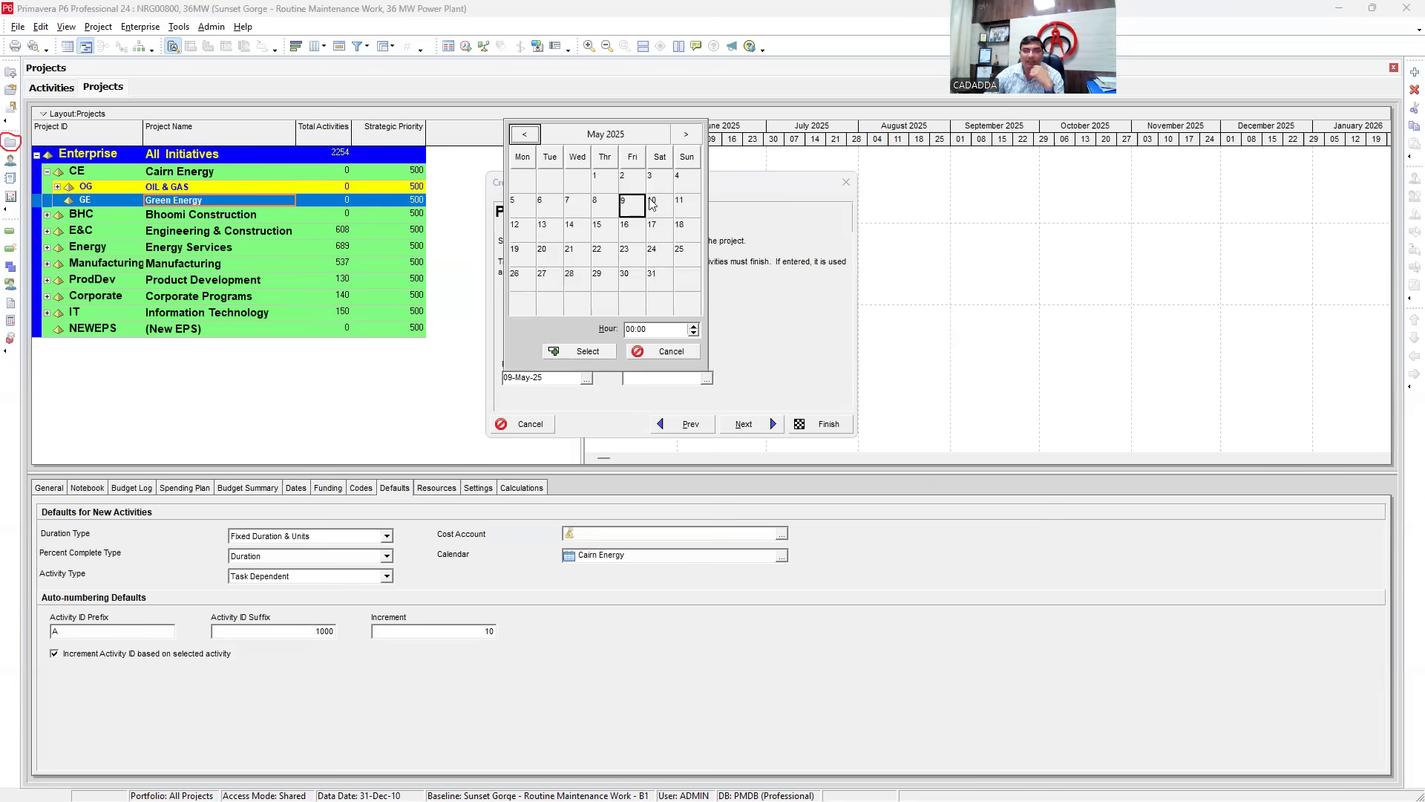
{"action": "left_click", "coordinate": [519, 254]}
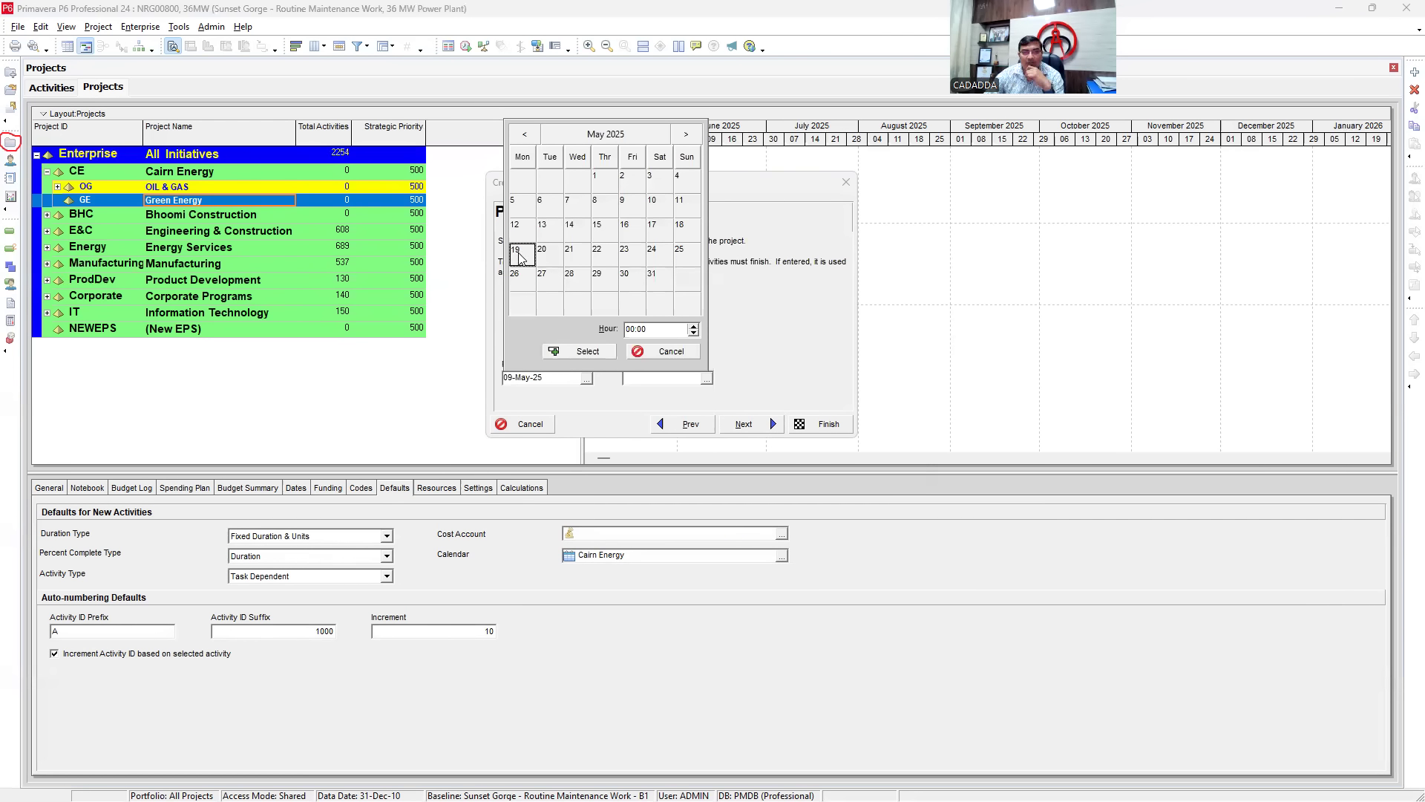
{"action": "left_click", "coordinate": [520, 254]}
{"action": "left_click", "coordinate": [556, 379]}
{"action": "left_click", "coordinate": [657, 376]}
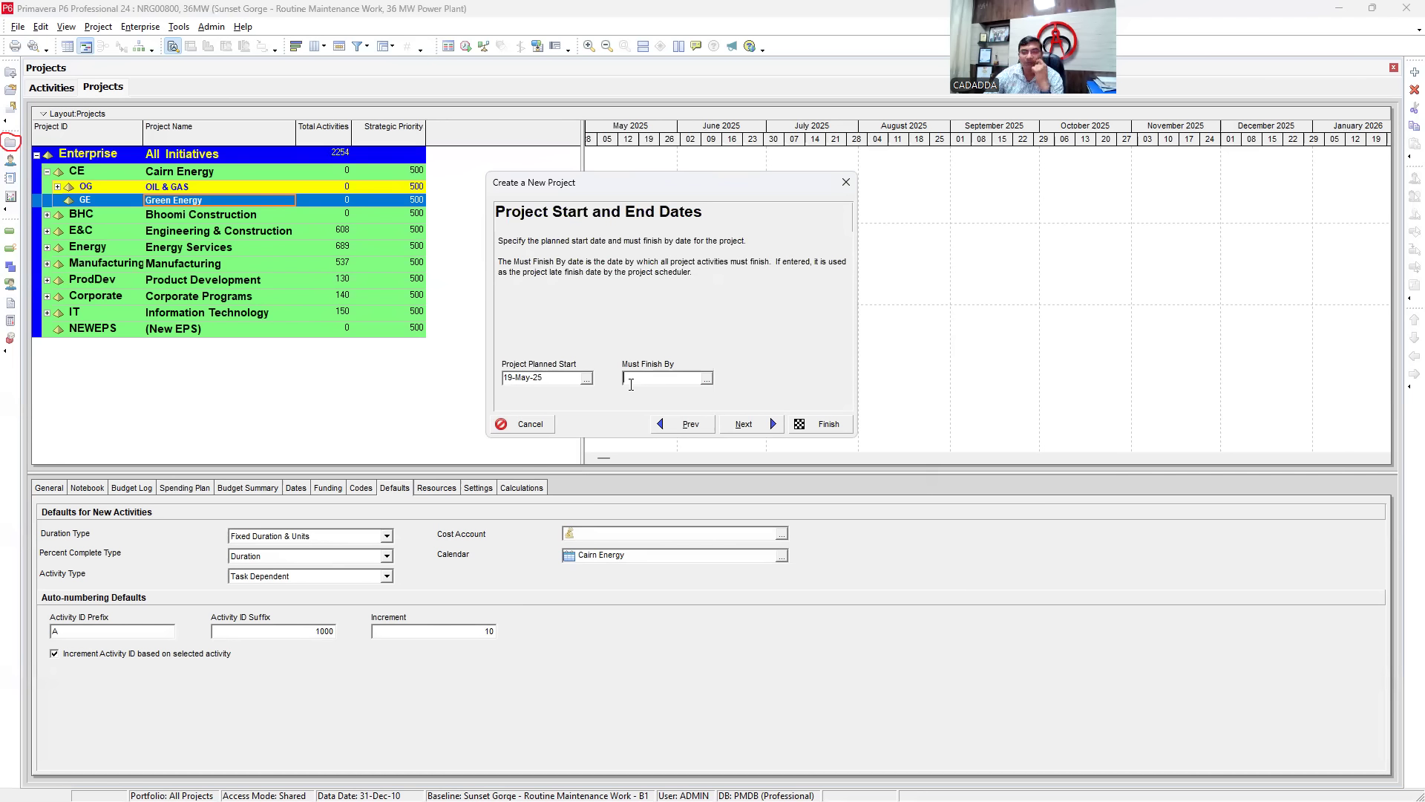
{"action": "left_click", "coordinate": [761, 433]}
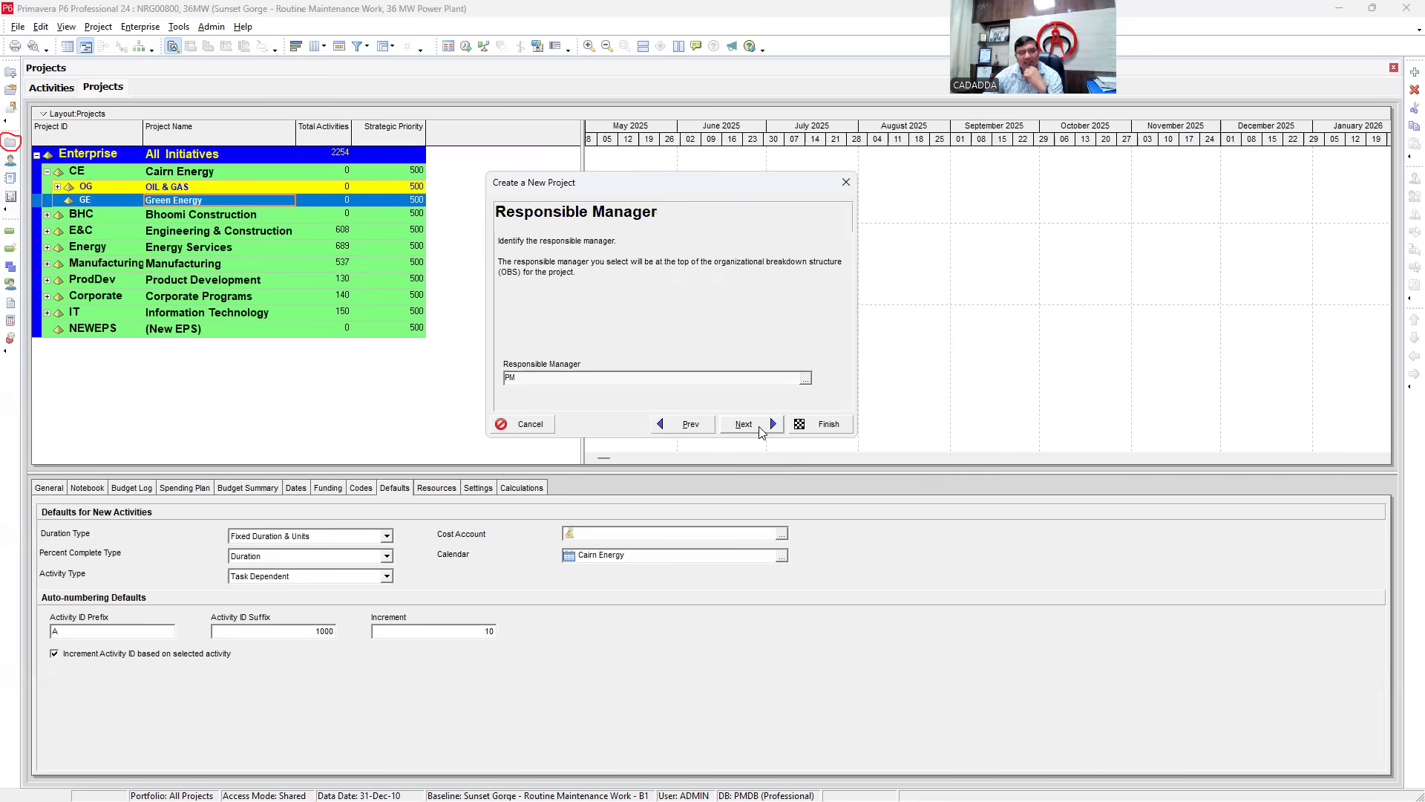
{"action": "left_click", "coordinate": [761, 430]}
- Finish the wizard, then open the new 36MW project listed under OIL & GAS
{"action": "left_click", "coordinate": [821, 424]}
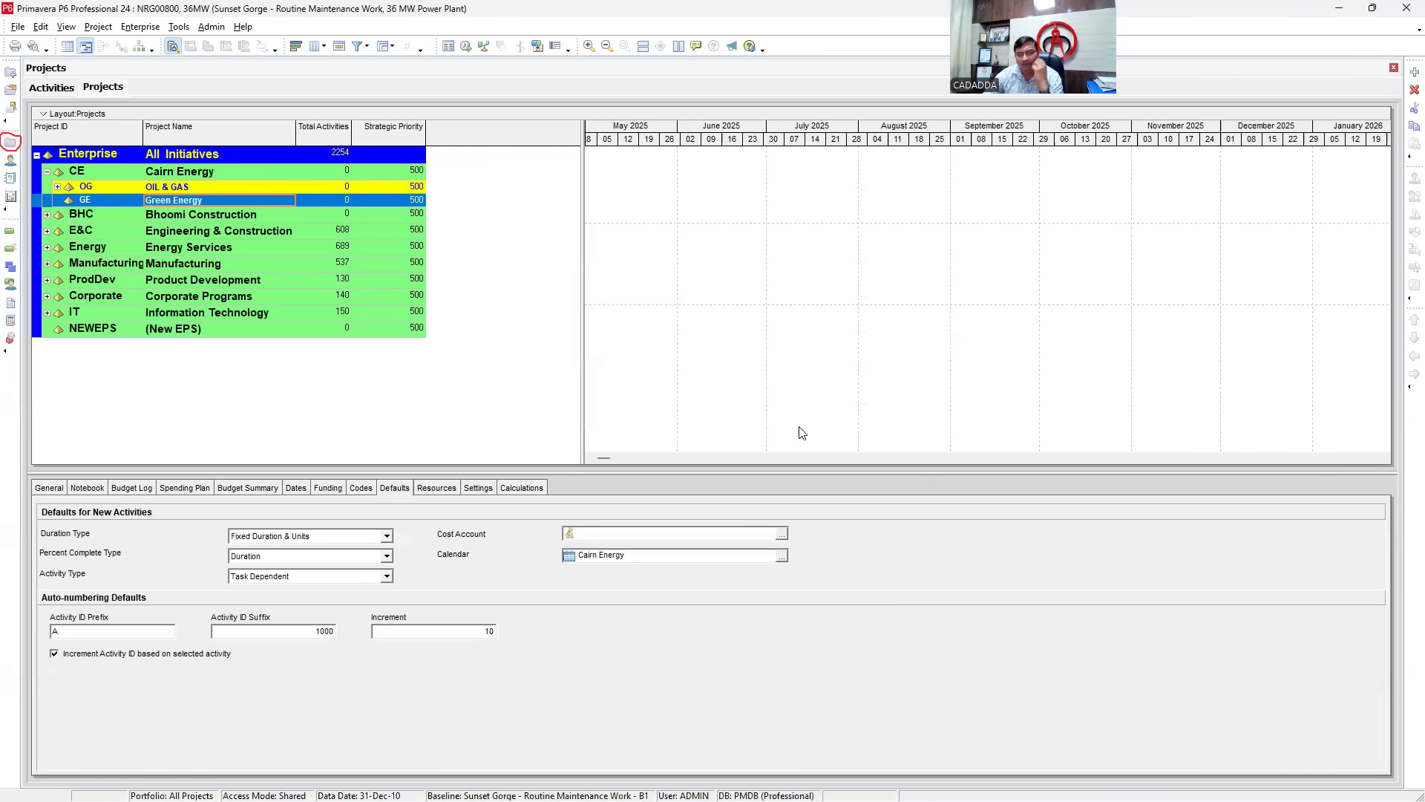
{"action": "left_click", "coordinate": [58, 186]}
{"action": "left_click", "coordinate": [131, 200]}
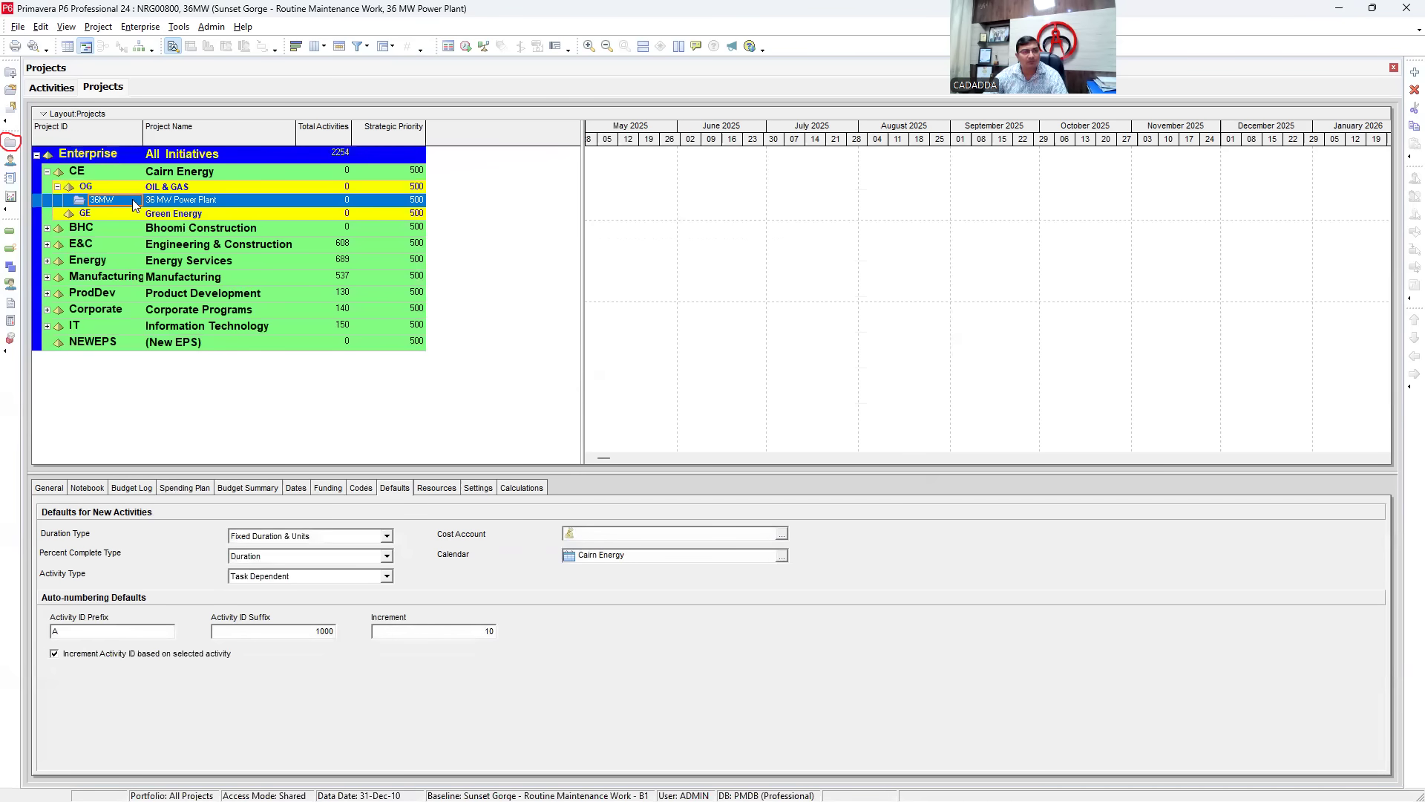
{"action": "right_click", "coordinate": [183, 199]}
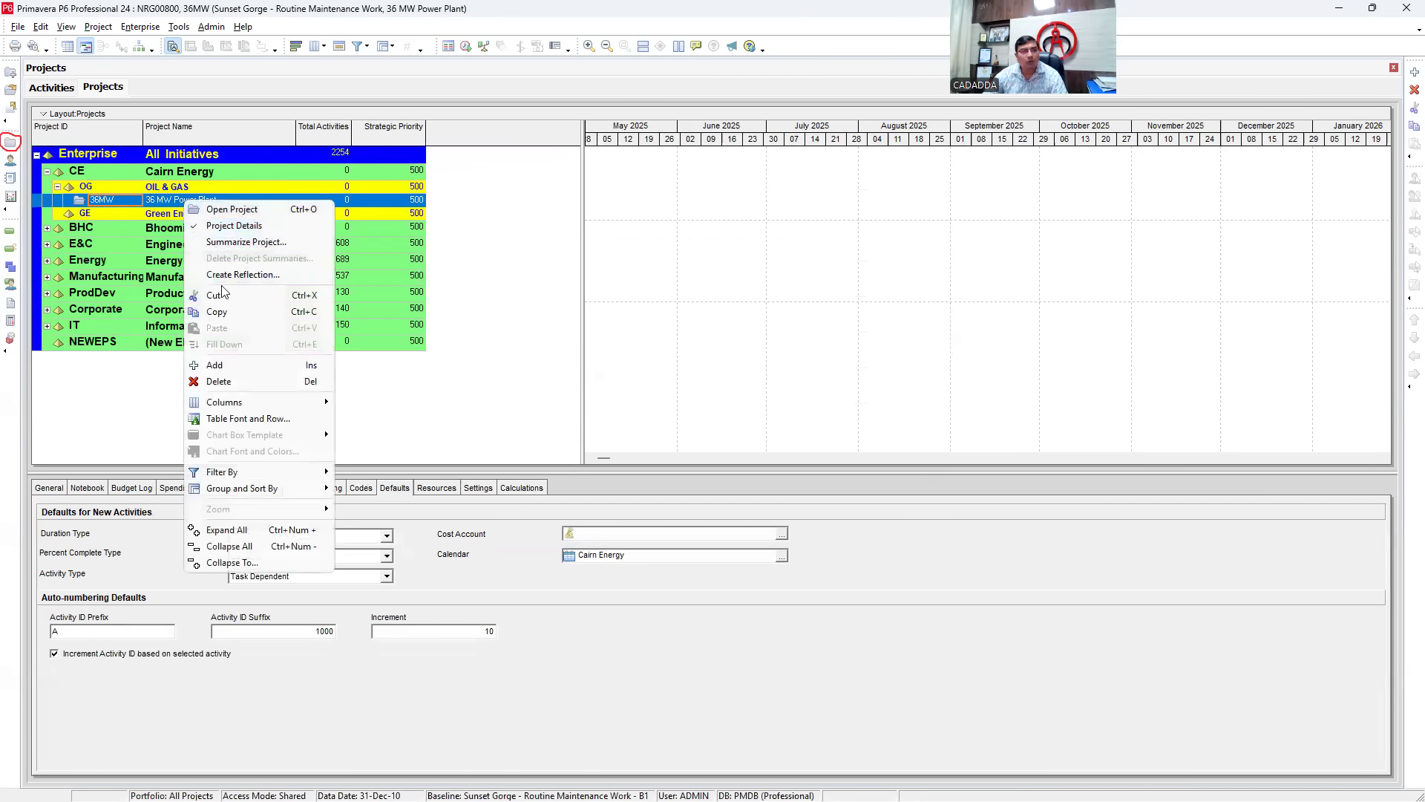
{"action": "left_click", "coordinate": [233, 211]}
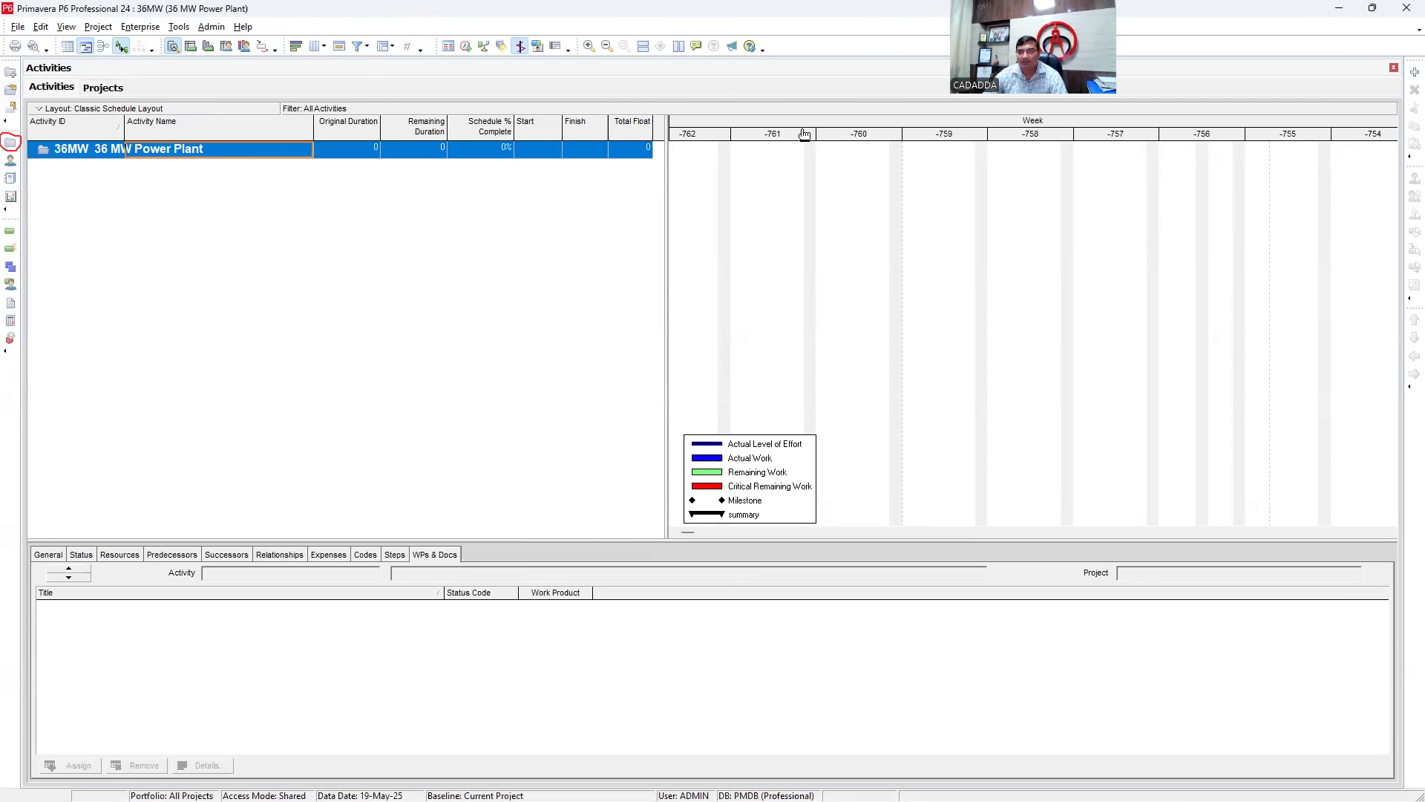
- Set the Gantt Timescale Start to PS-10D with ordinal dates counted from project start
{"action": "mouse_move", "coordinate": [1025, 140]}
{"action": "left_mouse_down"}
{"action": "mouse_move", "coordinate": [717, 146]}
{"action": "mouse_move", "coordinate": [1067, 159]}
{"action": "mouse_move", "coordinate": [1043, 153]}
{"action": "left_mouse_up"}
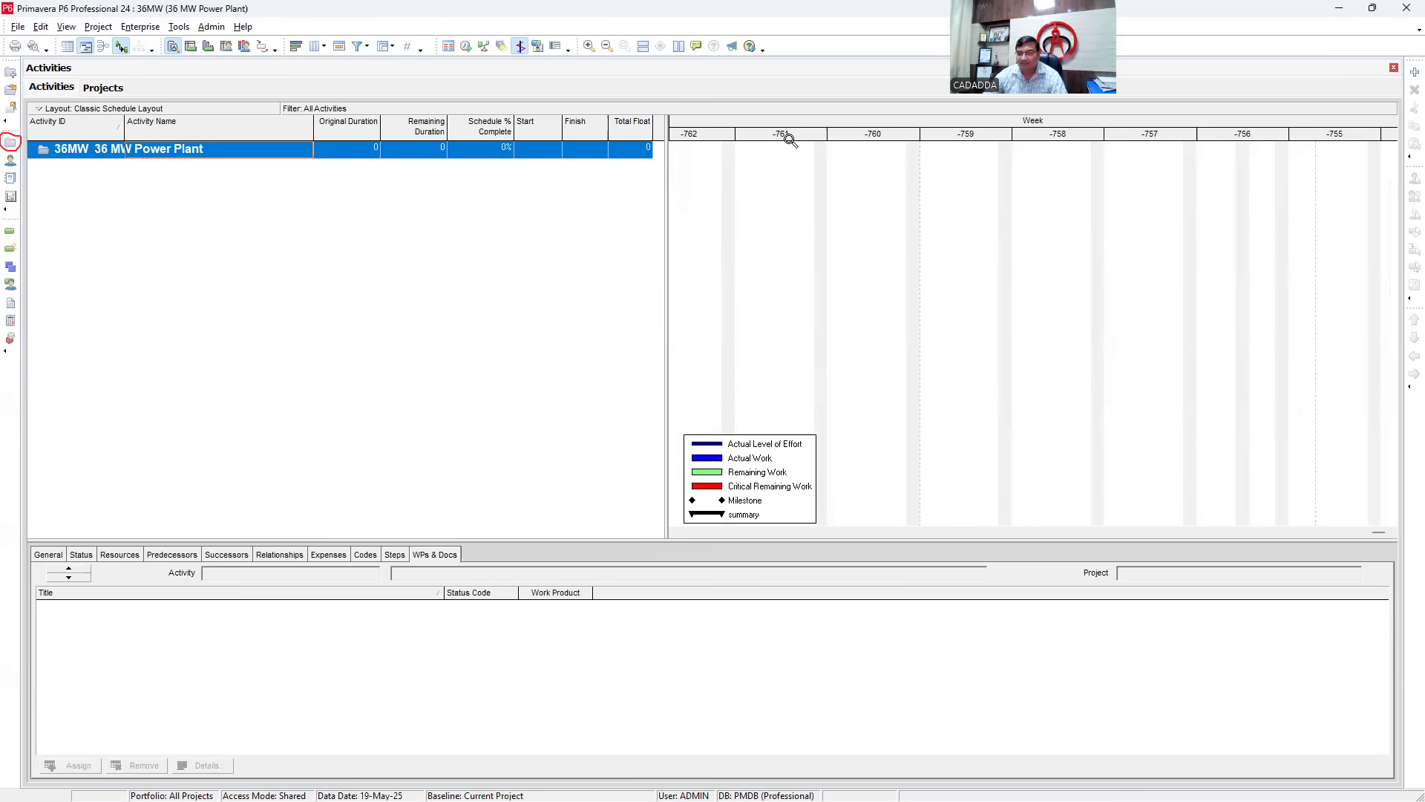
{"action": "right_click", "coordinate": [802, 166]}
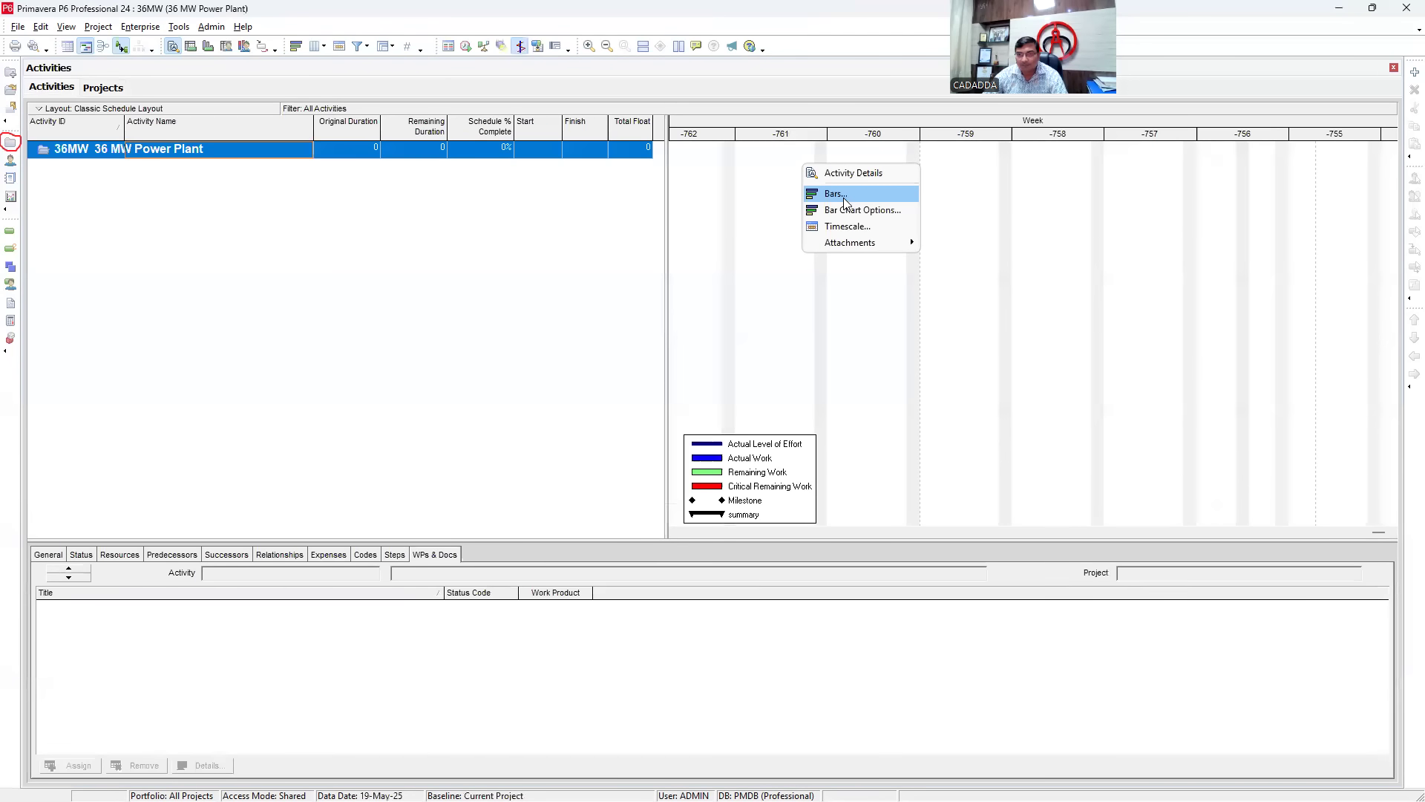
{"action": "left_click", "coordinate": [847, 227]}
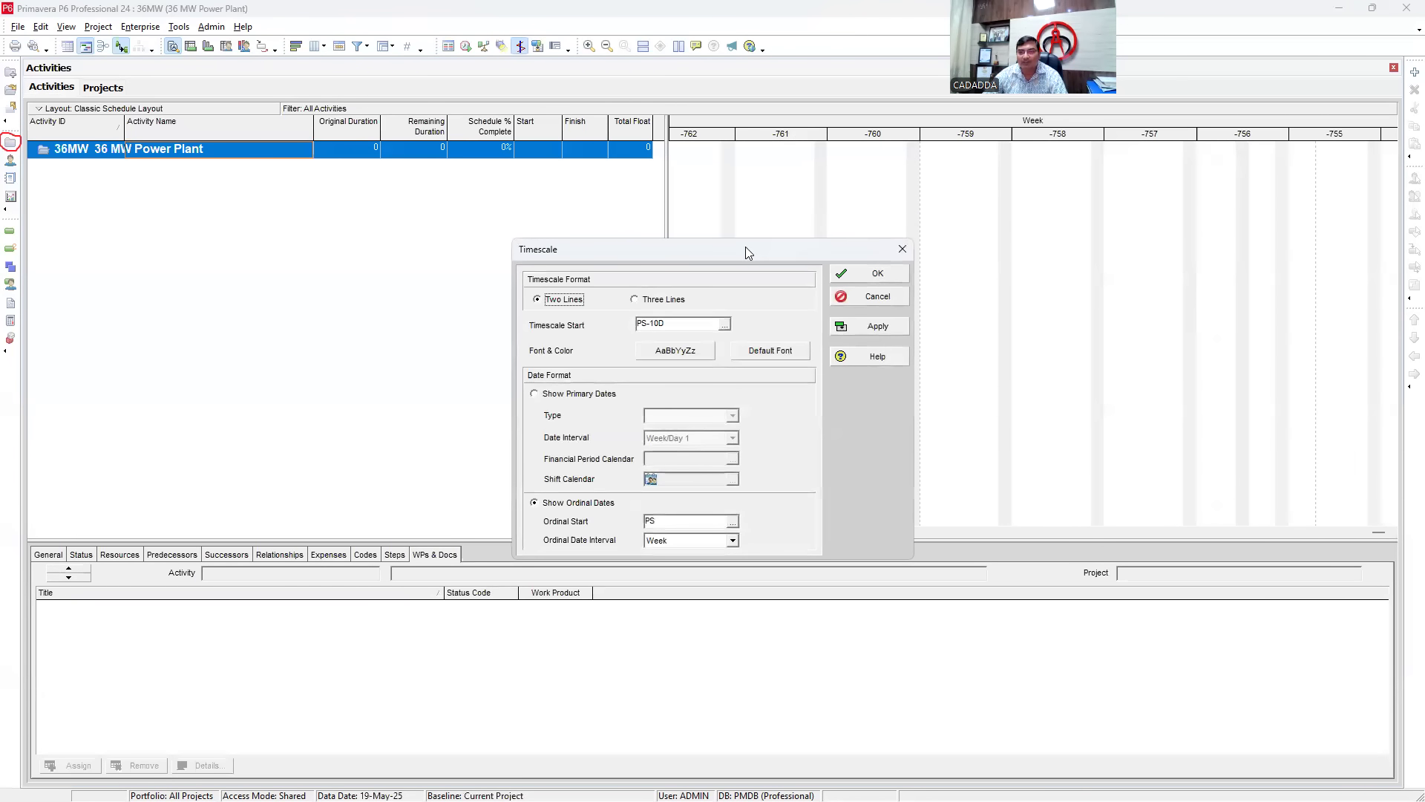
{"action": "left_click_drag", "start_coordinate": [745, 251], "coordinate": [931, 179]}
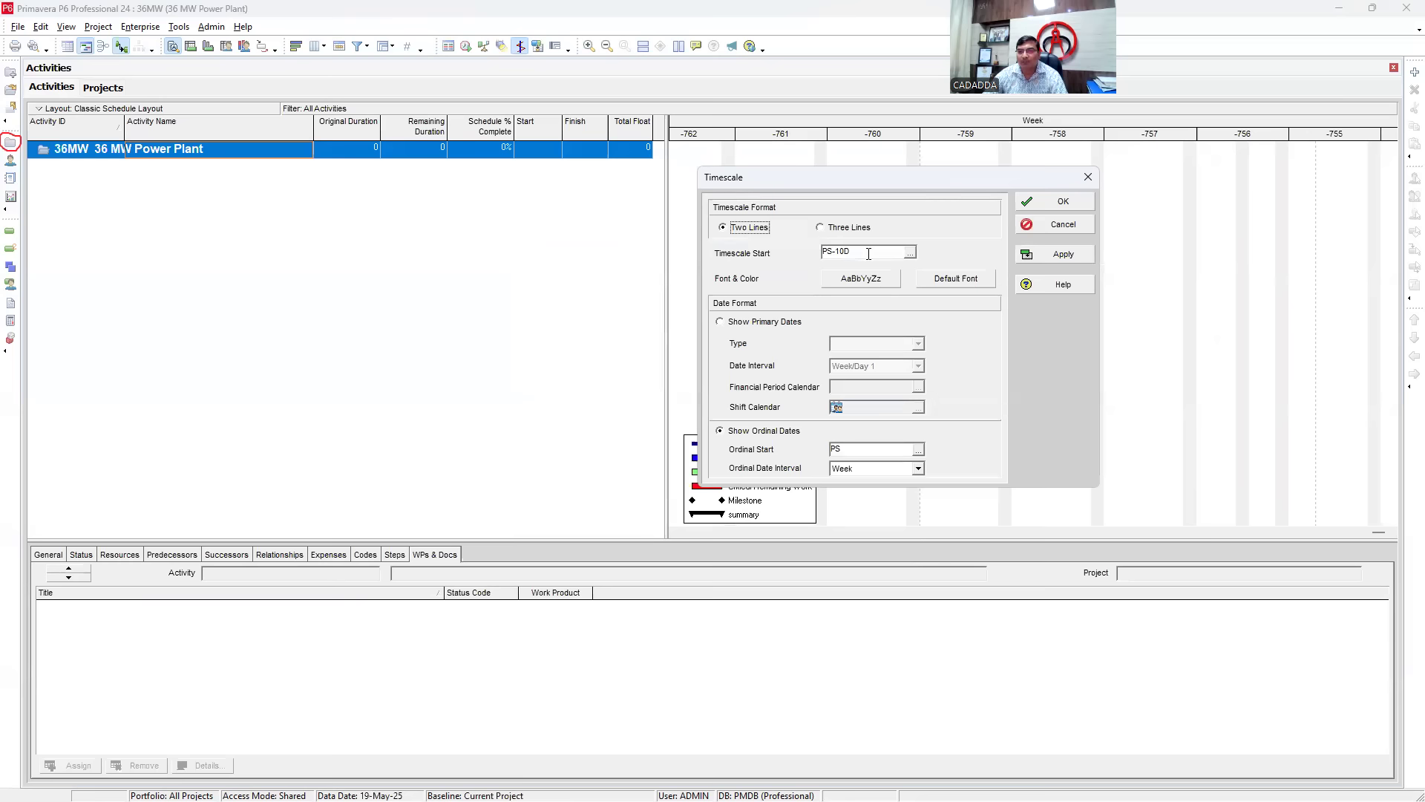
{"action": "left_click", "coordinate": [911, 253]}
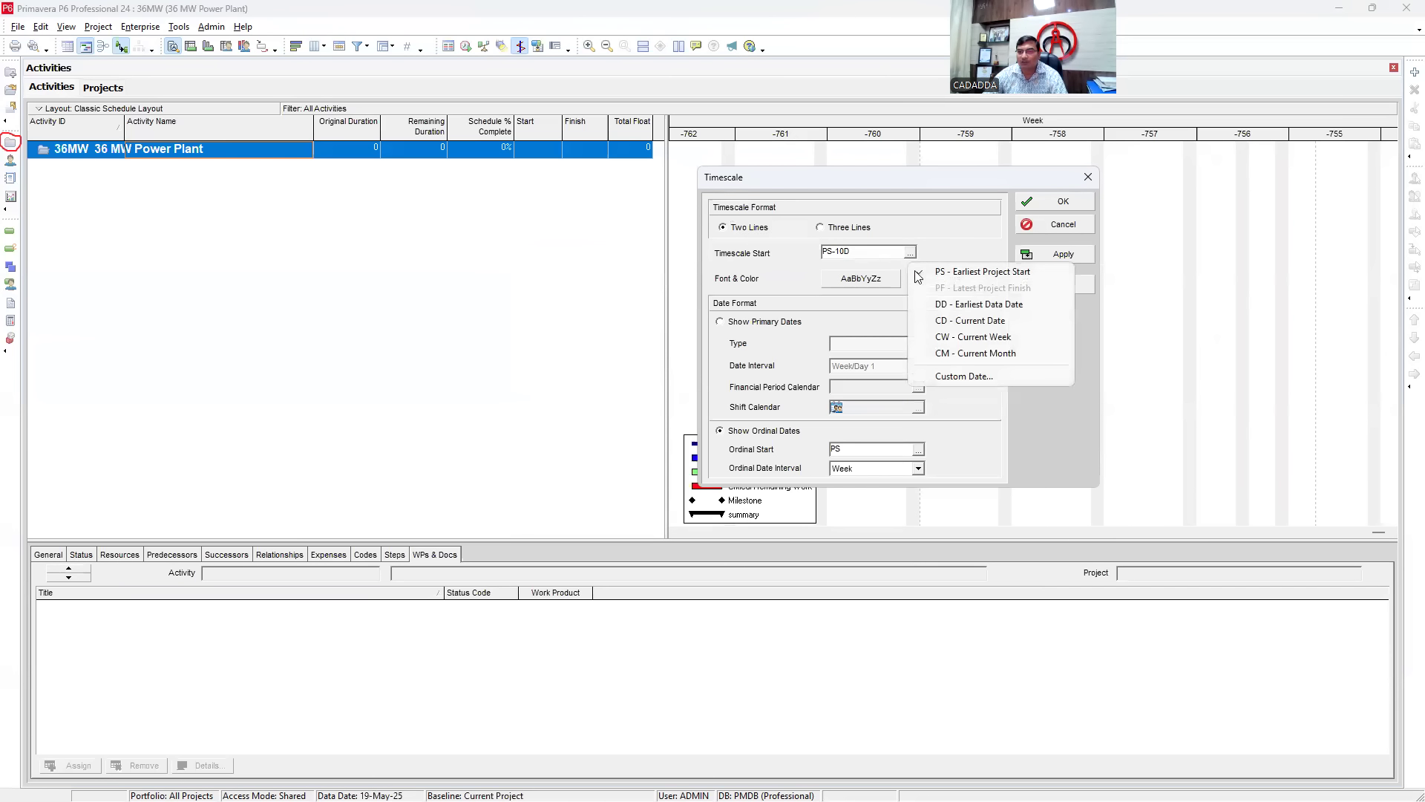
{"action": "left_click", "coordinate": [981, 273]}
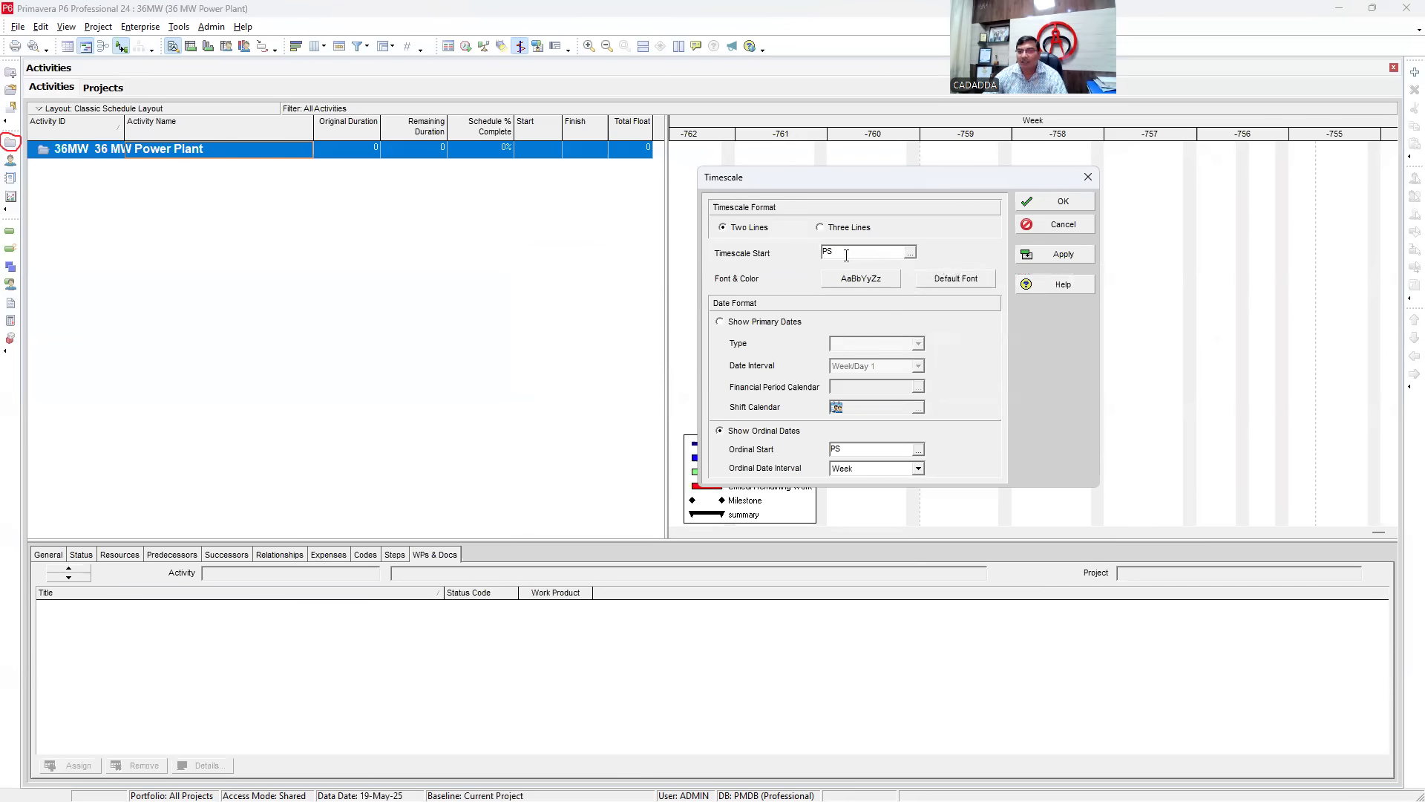
{"action": "type", "text": "-10D"}
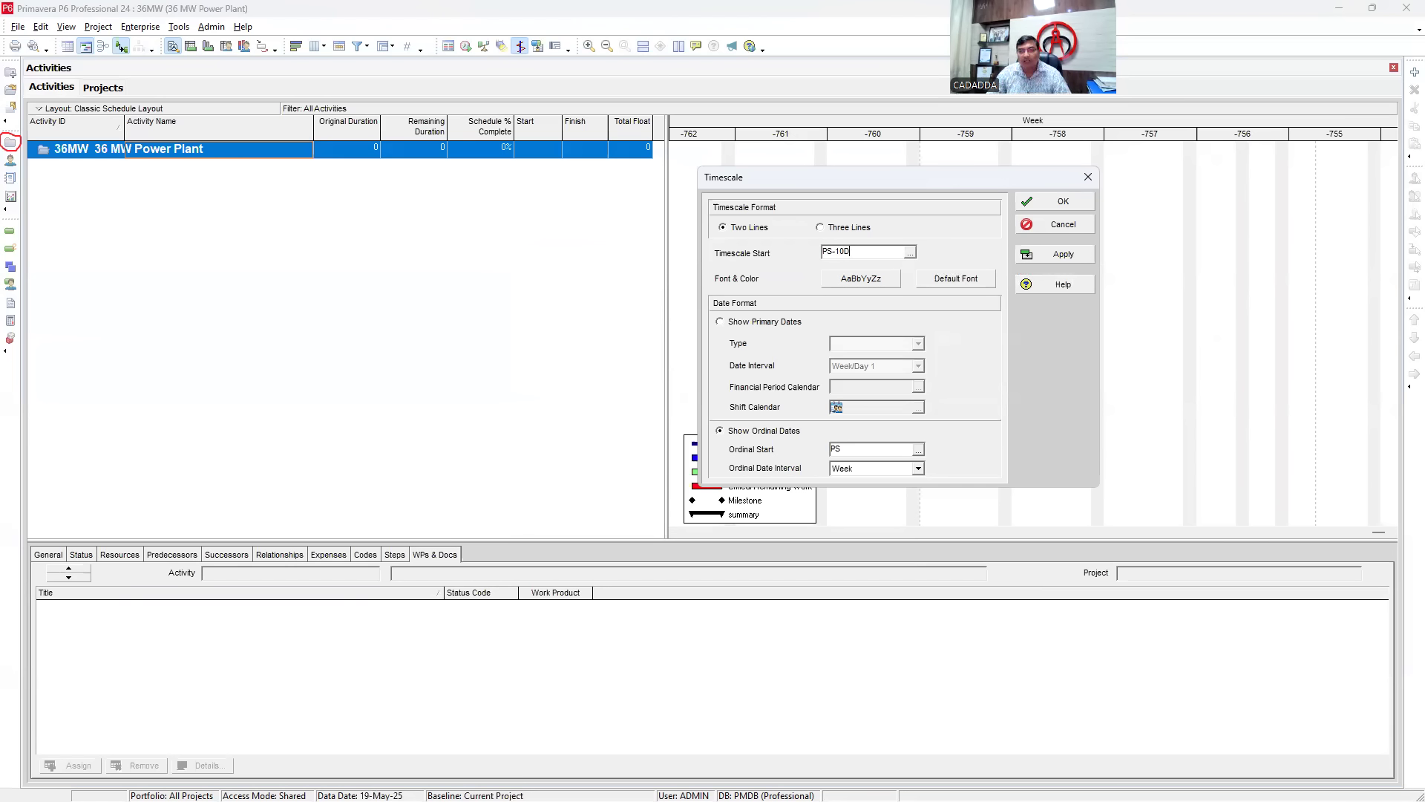
{"action": "left_click", "coordinate": [1069, 256]}
{"action": "left_click", "coordinate": [1062, 202]}
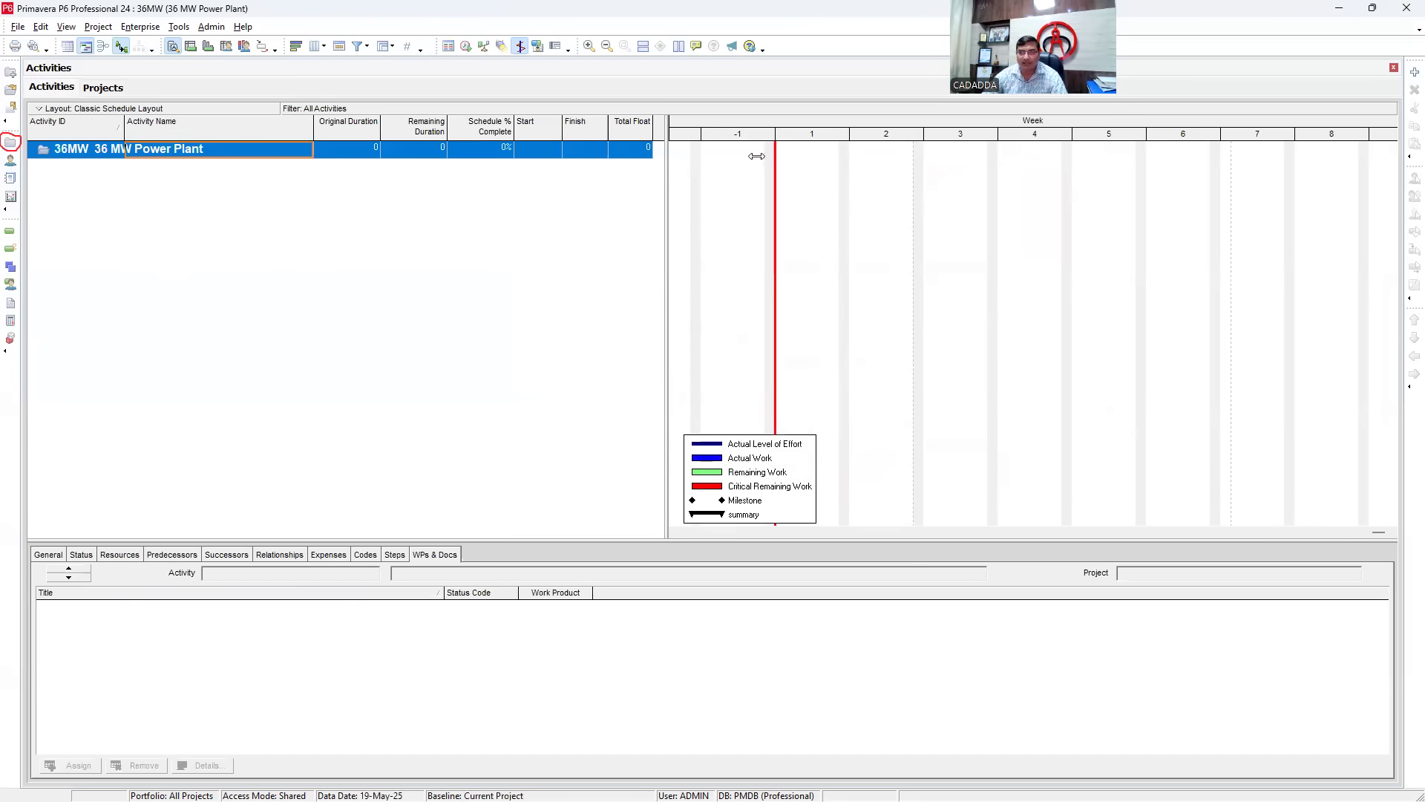
- Change the timescale's ordinal date interval to Day and widen the day columns
{"action": "right_click", "coordinate": [829, 135]}
{"action": "left_click", "coordinate": [860, 195]}
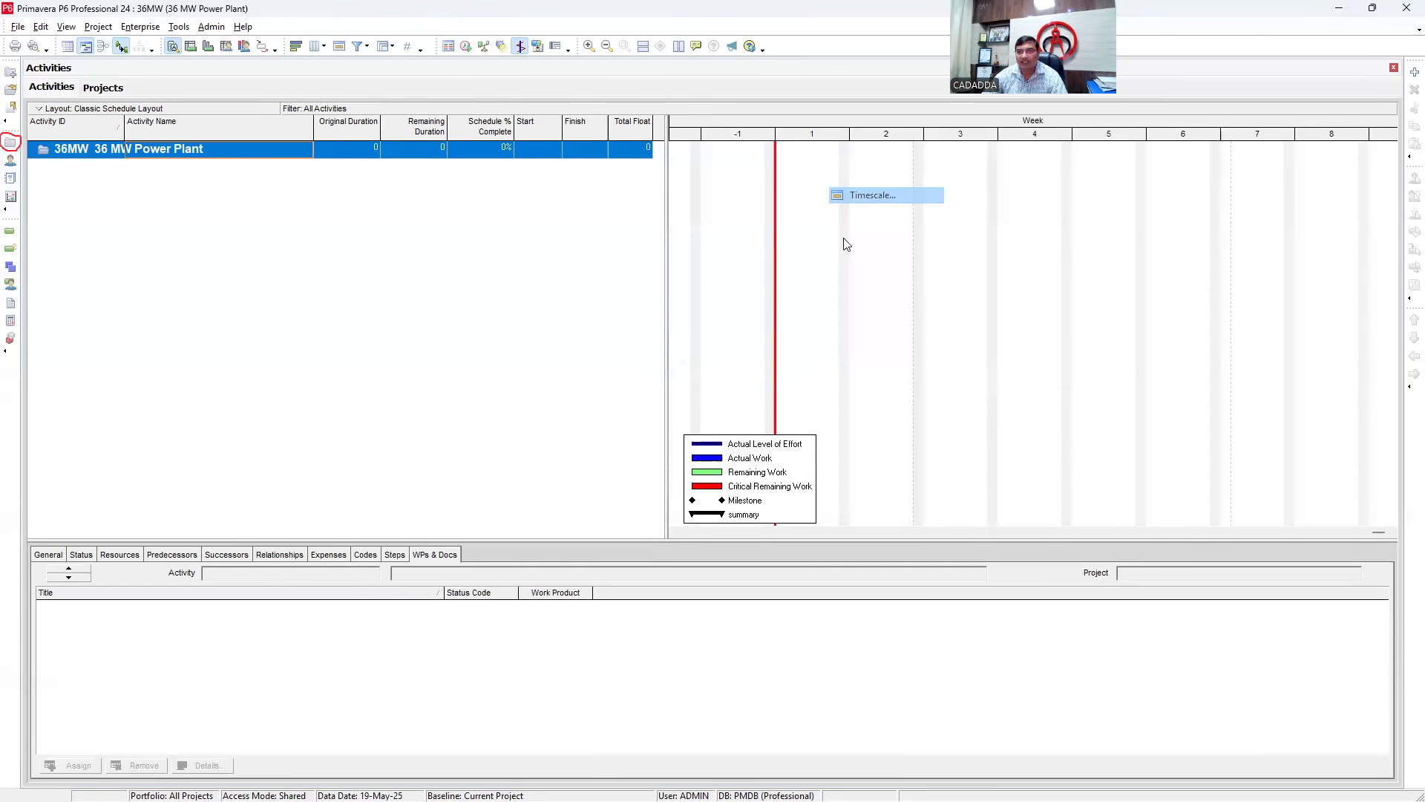
{"action": "left_click", "coordinate": [732, 542]}
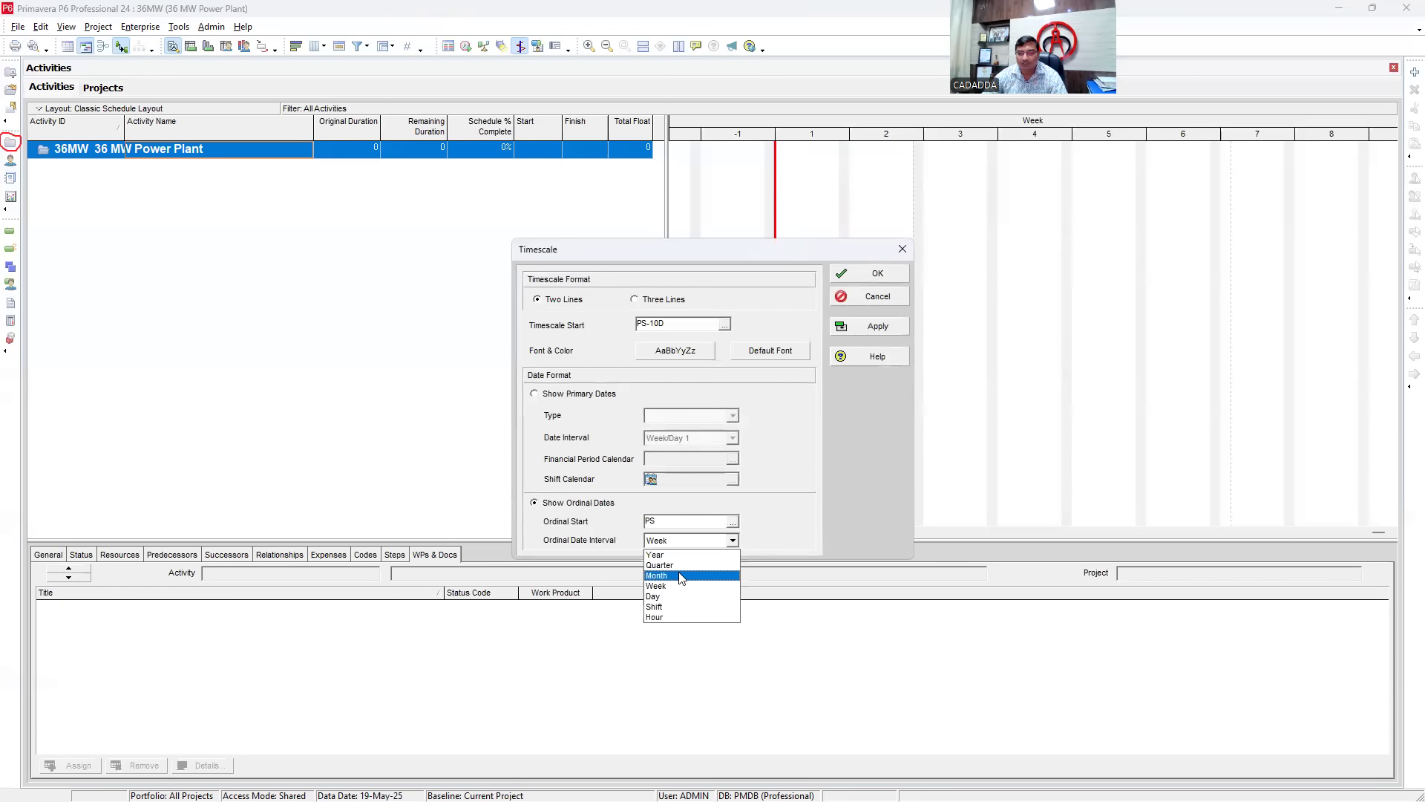
{"action": "left_click", "coordinate": [670, 596]}
{"action": "left_click", "coordinate": [875, 325]}
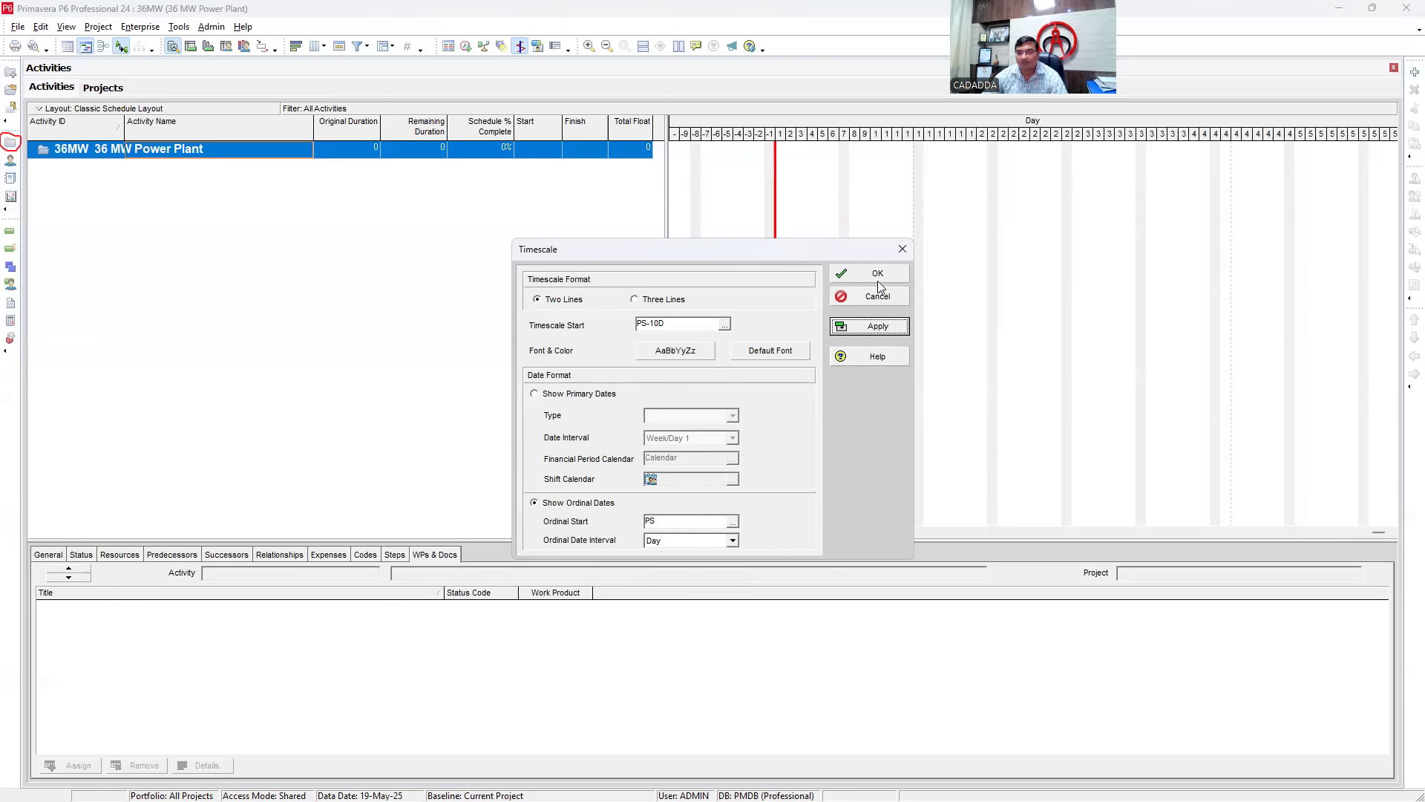
{"action": "left_click", "coordinate": [877, 273]}
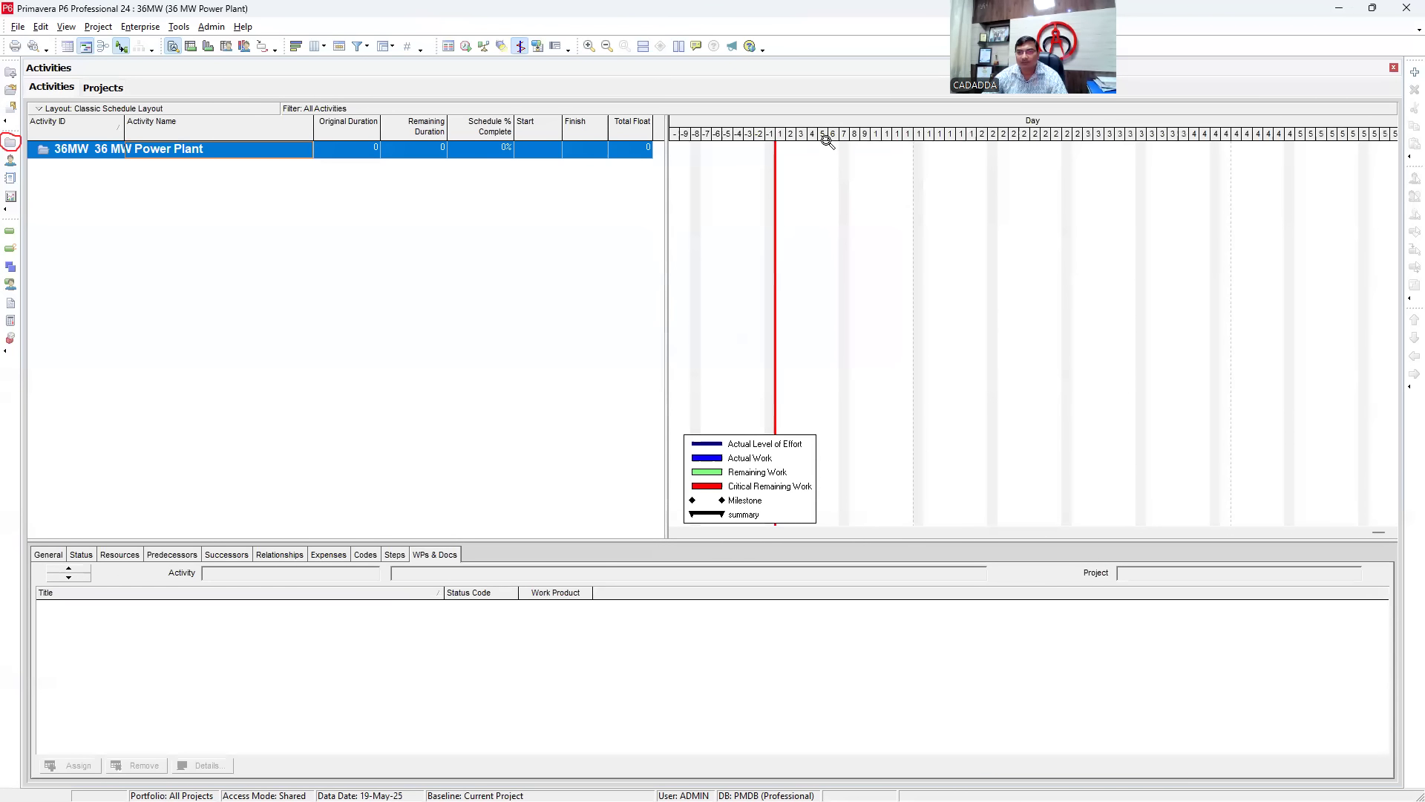
{"action": "left_click_drag", "start_coordinate": [825, 145], "coordinate": [891, 141]}
{"action": "left_click", "coordinate": [583, 280]}
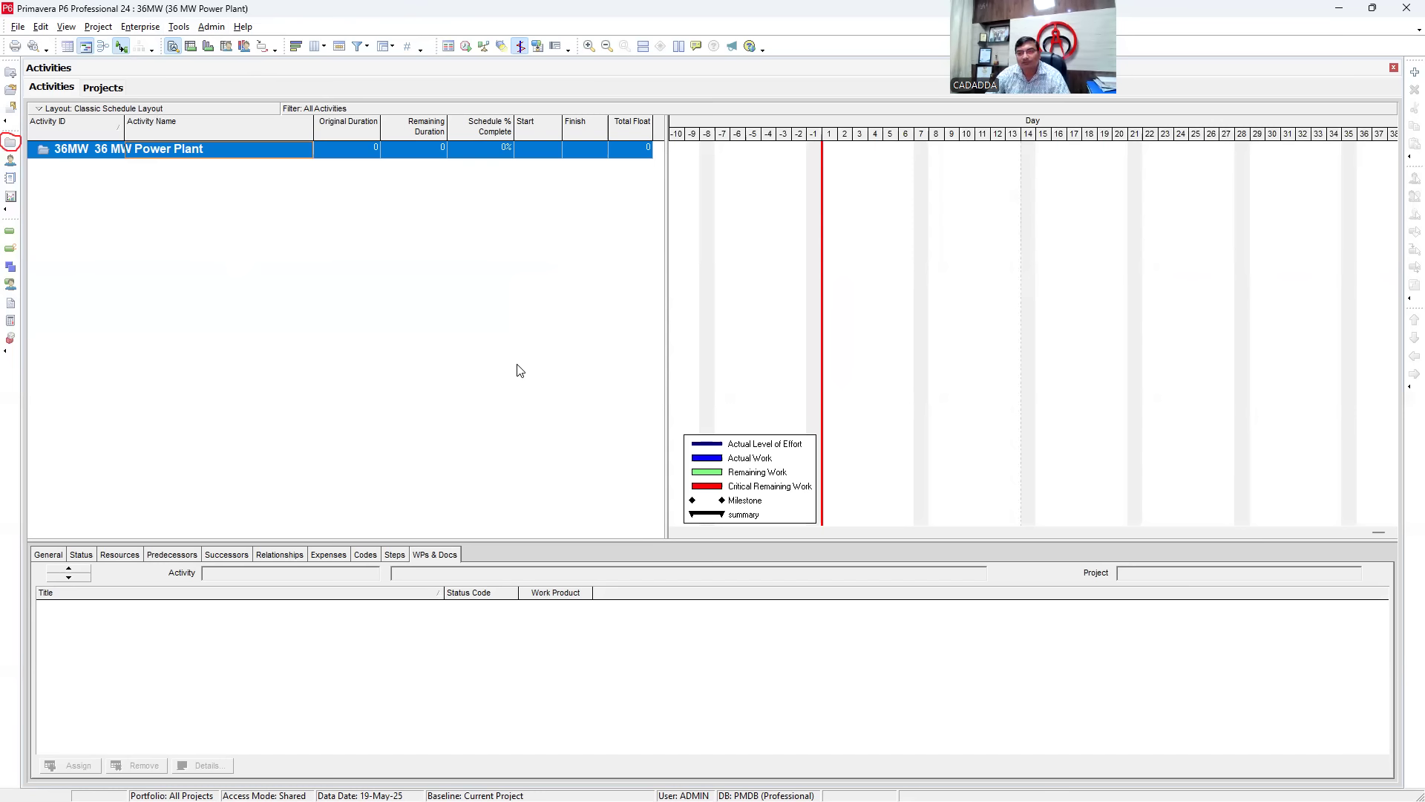
- Resize the lower details pane and switch the Progress Line off in the Gantt chart
{"action": "mouse_move", "coordinate": [576, 538]}
{"action": "left_mouse_down"}
{"action": "mouse_move", "coordinate": [569, 500]}
{"action": "mouse_move", "coordinate": [561, 537]}
{"action": "left_mouse_up"}
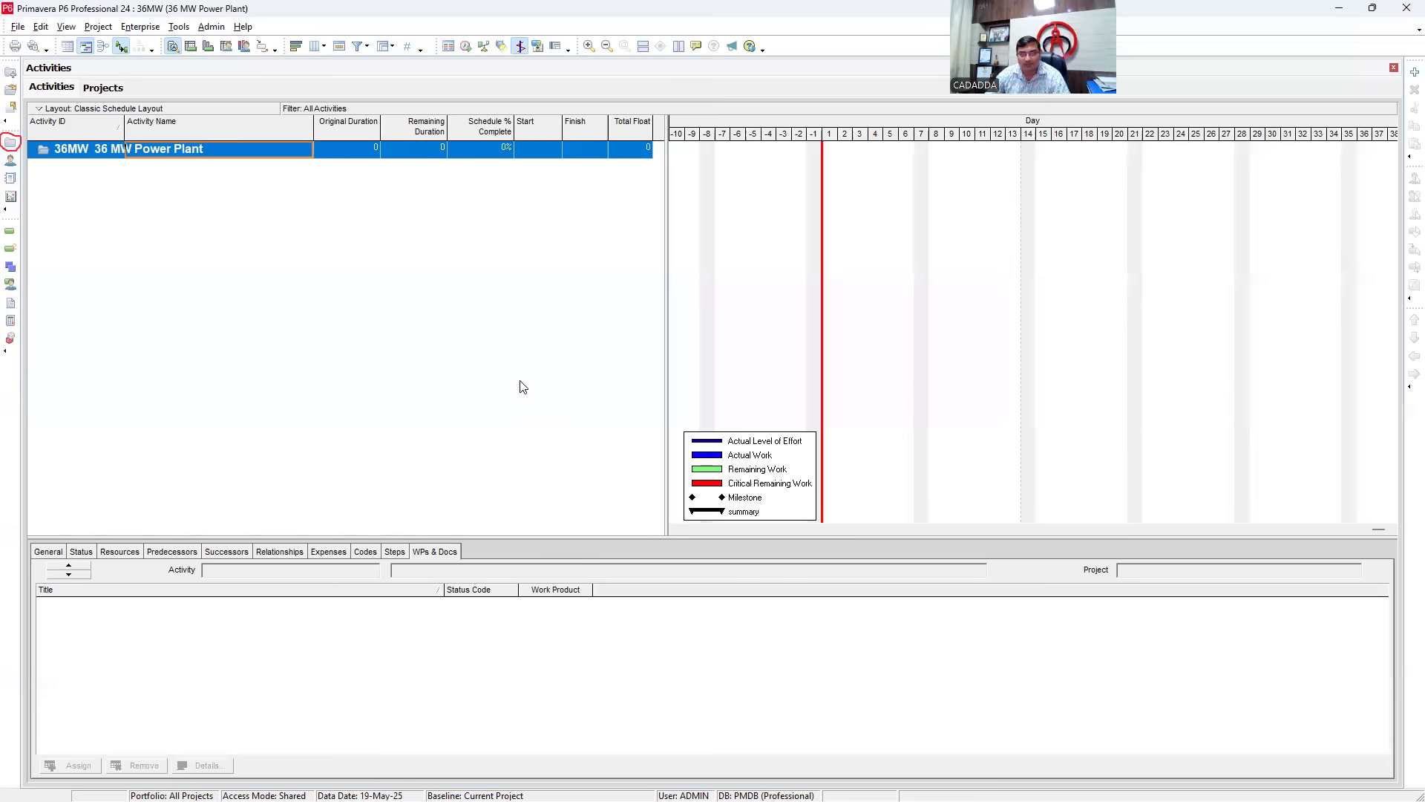
{"action": "left_click", "coordinate": [521, 47]}
{"action": "left_click", "coordinate": [520, 47]}
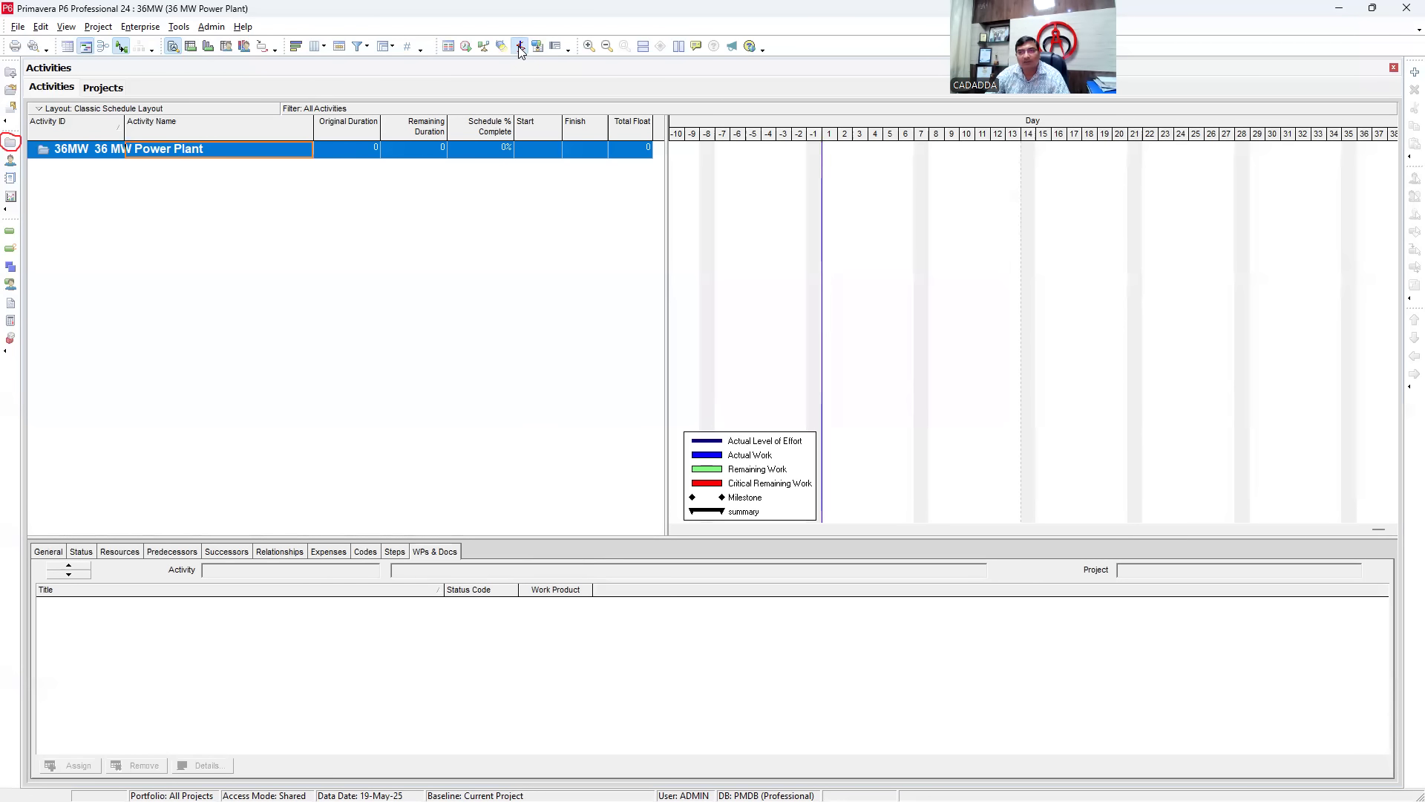
{"action": "left_click", "coordinate": [519, 48]}
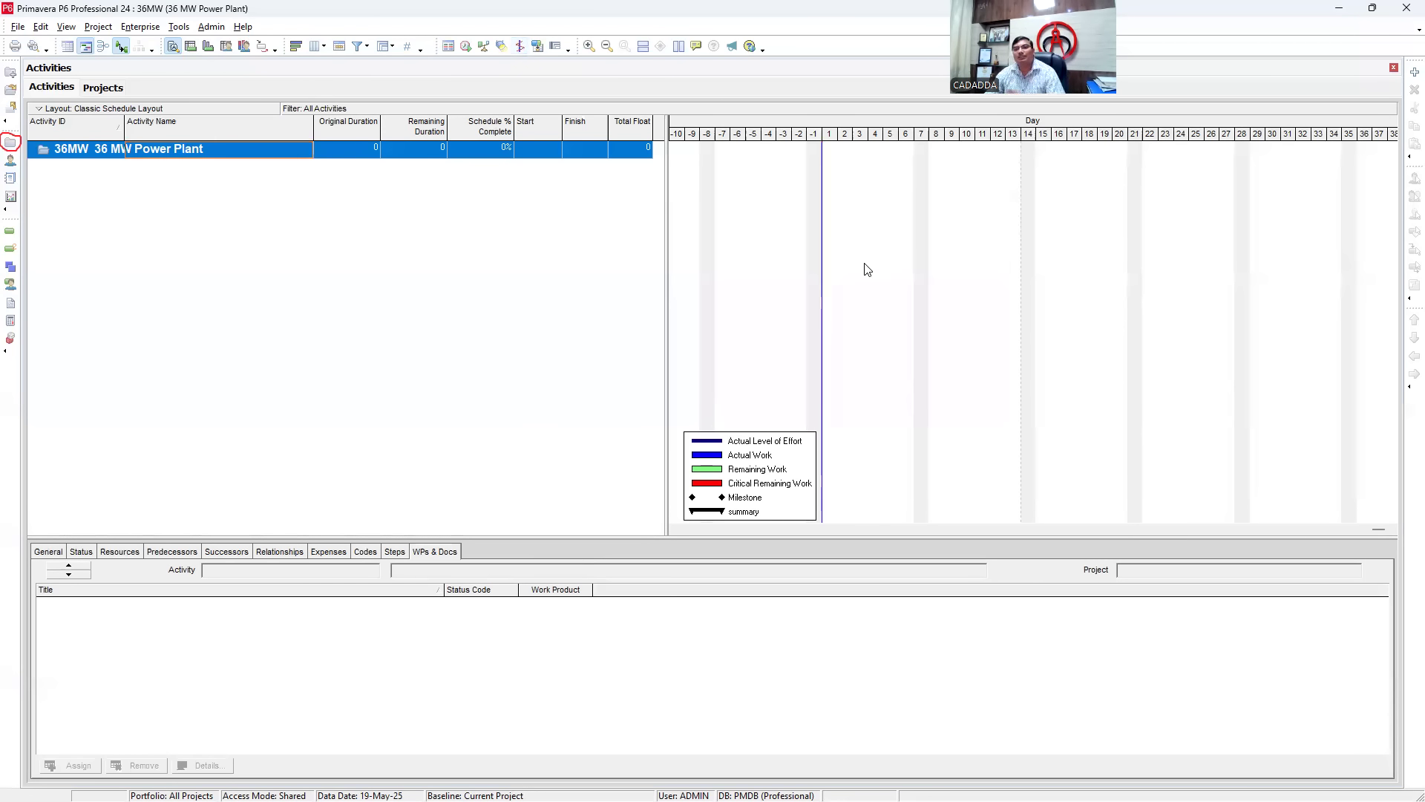